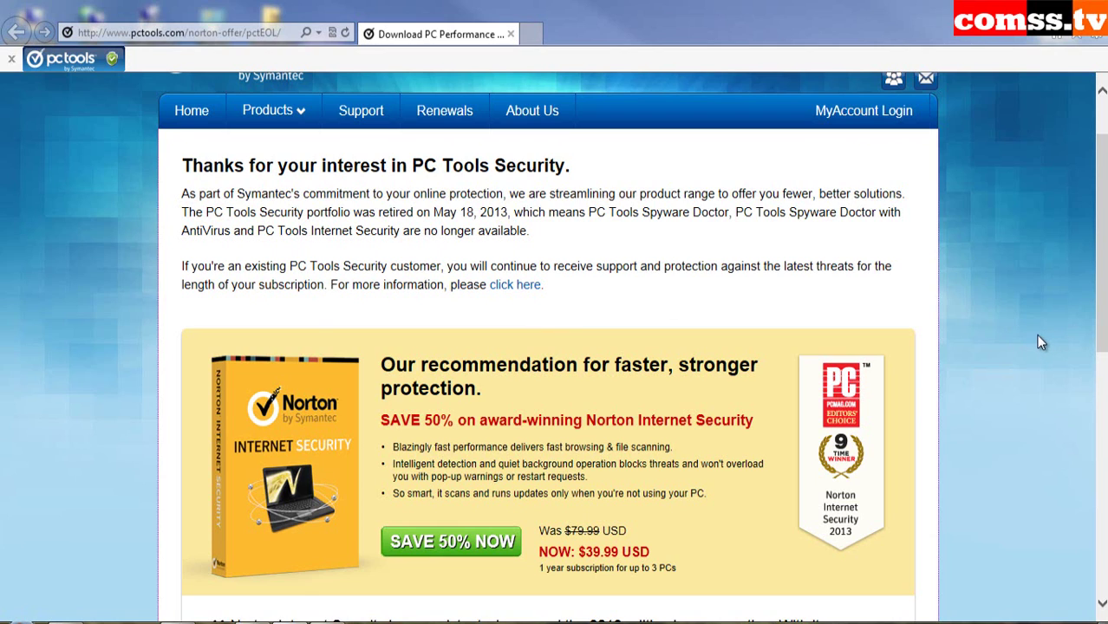
- Scroll through the pctools.com notice that PC Tools Internet Security has been retired
scroll(1041, 343, "up", 1)
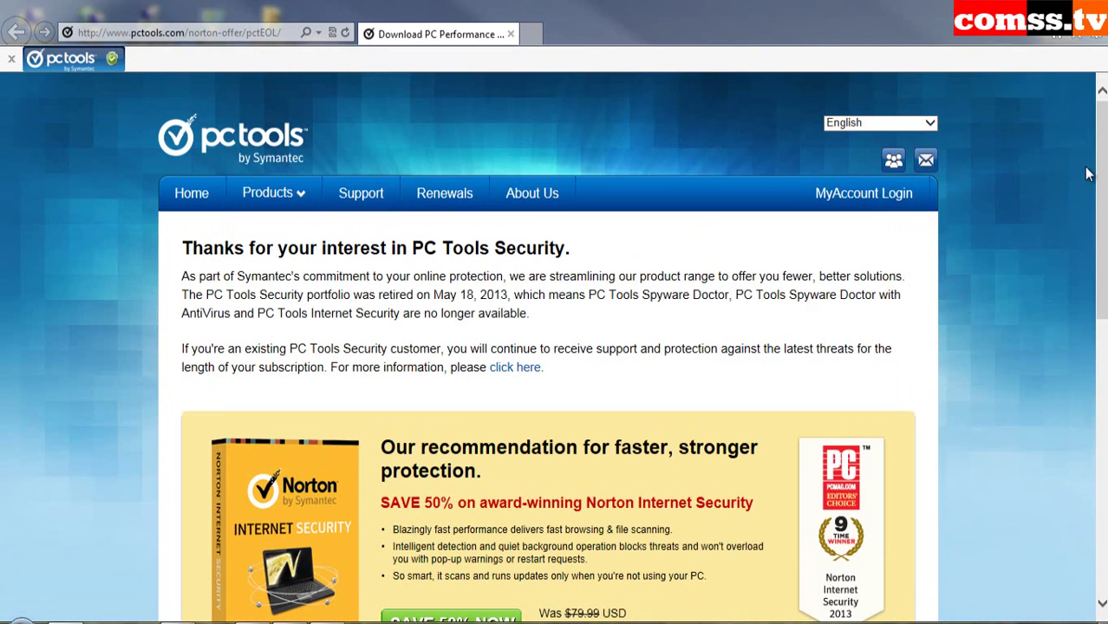
scroll(1091, 174, "down", 1)
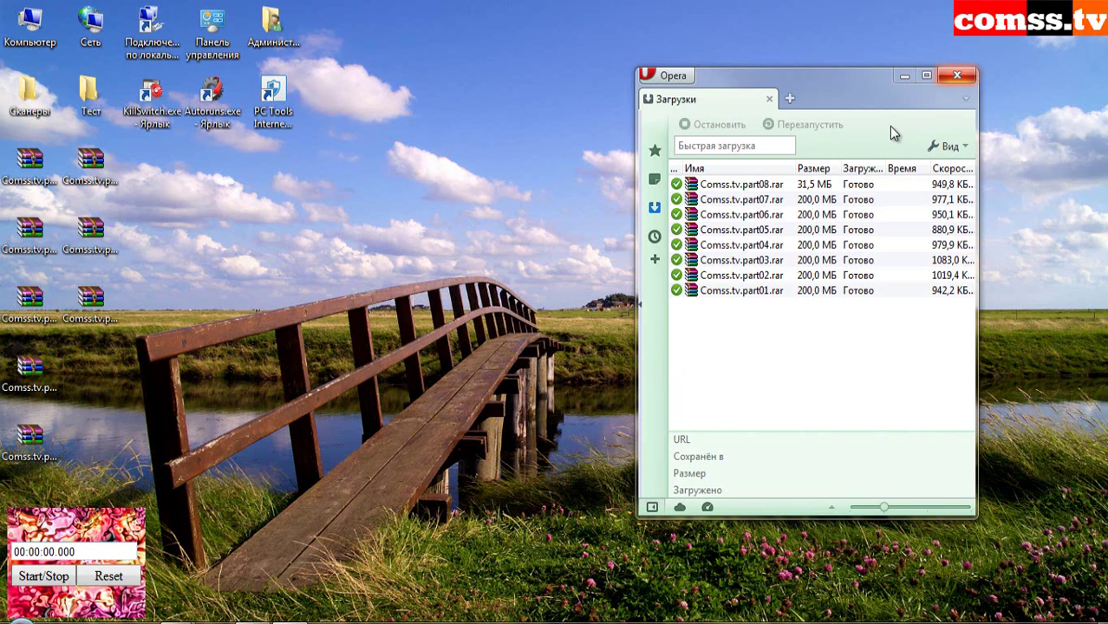
- Close the Opera Downloads window once all eight Comss.tv archive parts show done
left_click(956, 75)
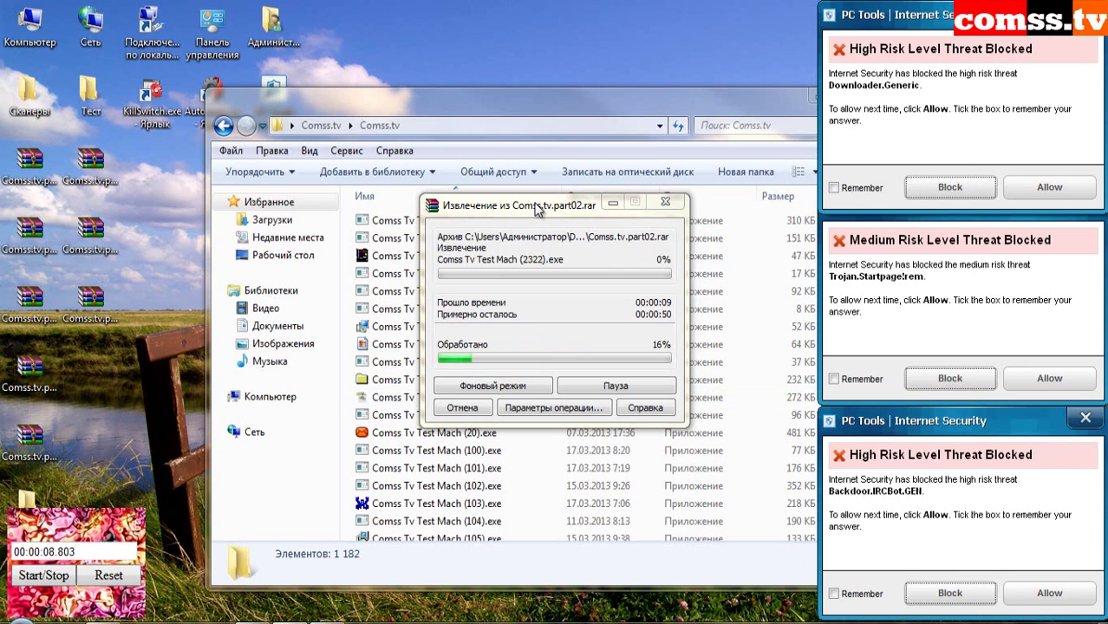
- Move the WinRAR extraction window aside and block the Downloader.Generic and Trojan.Startpage!rem threats
left_click_drag(534, 205, 622, 124)
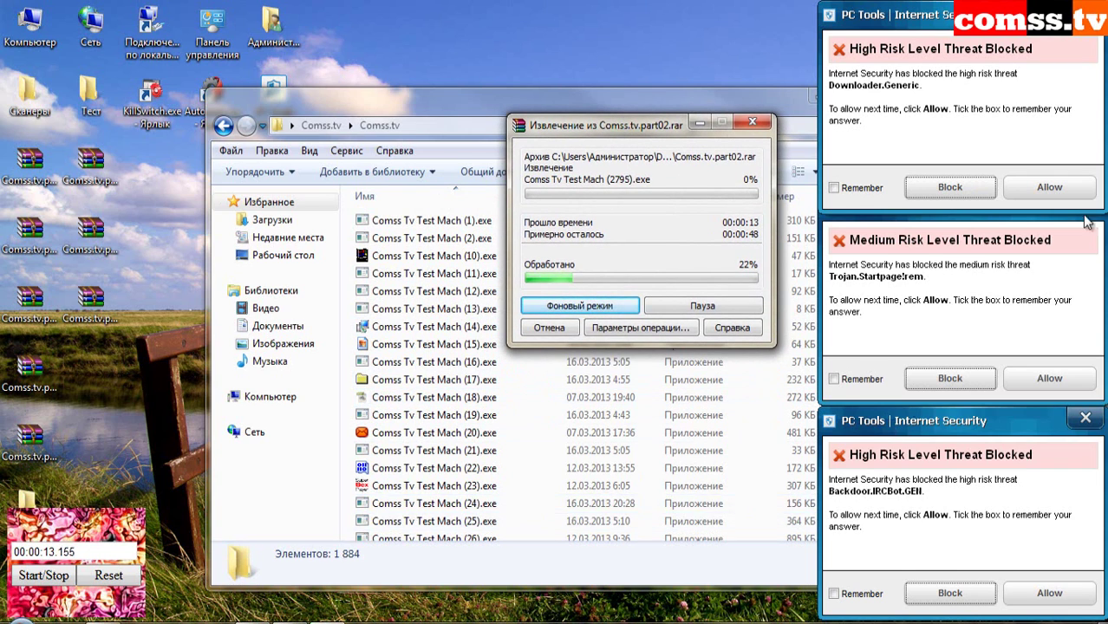
left_click(950, 189)
left_click(951, 379)
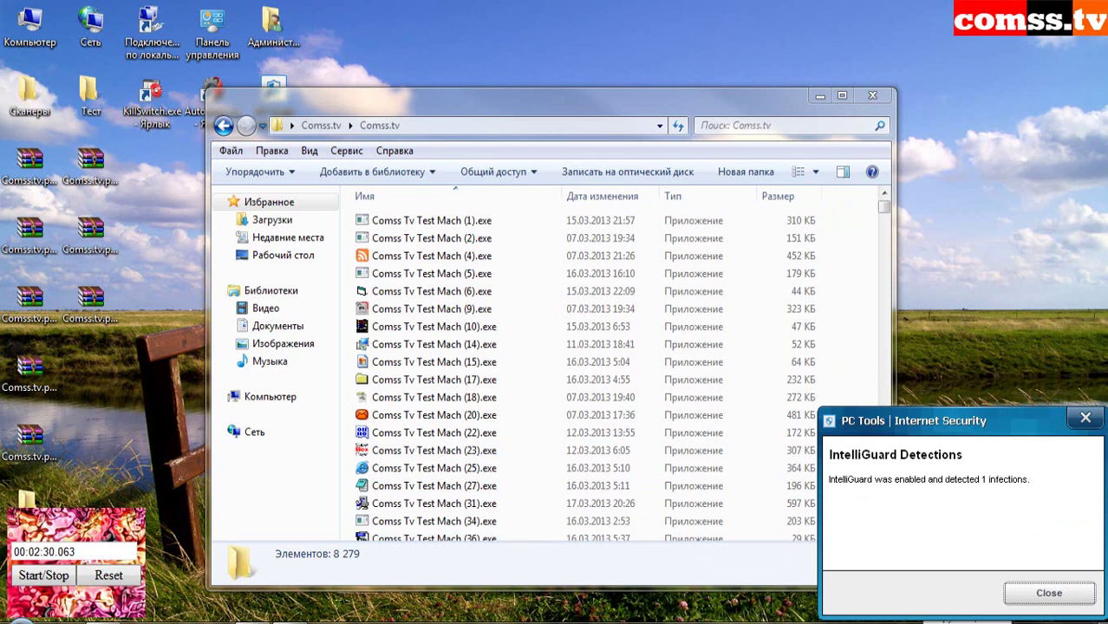
- Close the IntelliGuard Detections popup reporting 1 infection
left_click(1049, 594)
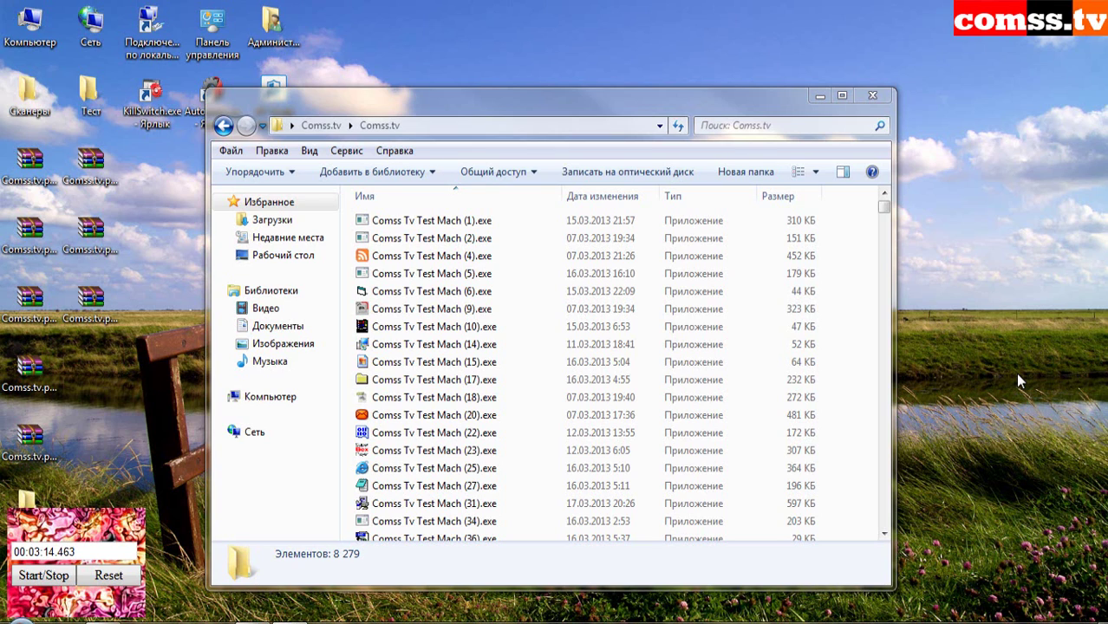
- Return to the parent Comss.tv folder and start a stopwatch to time the scan
key("alt+Left")
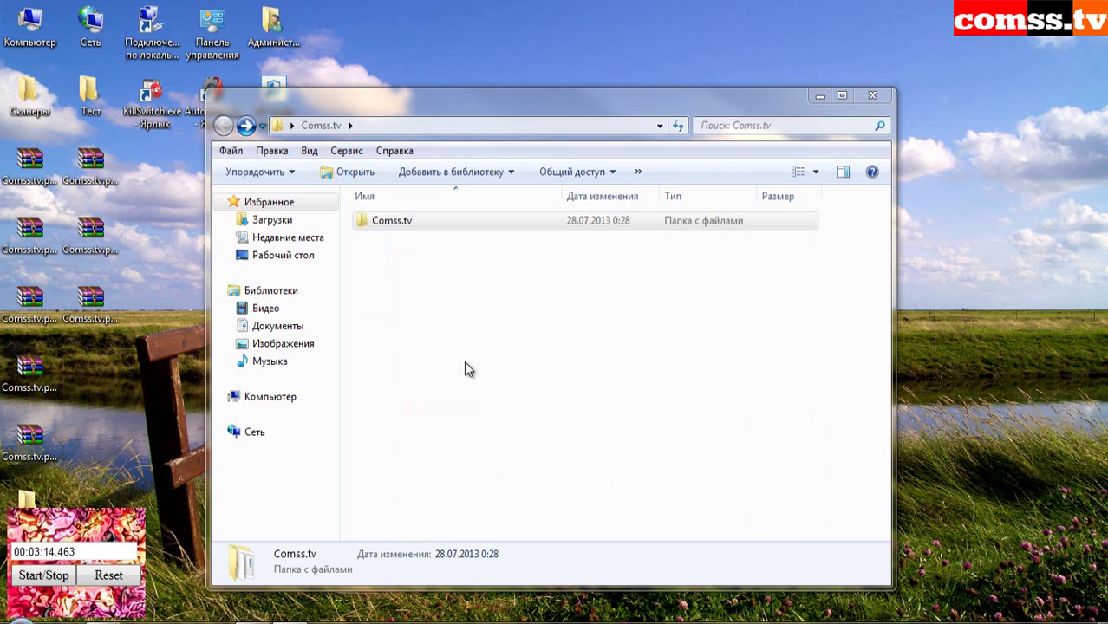
right_click(523, 221)
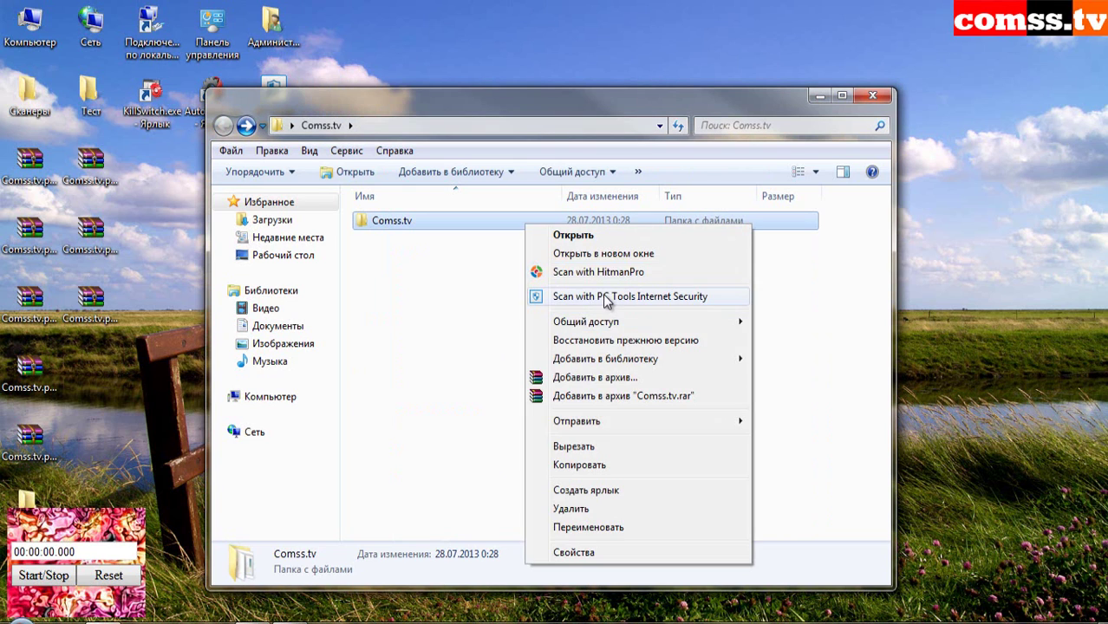
key("Escape")
left_click(44, 576)
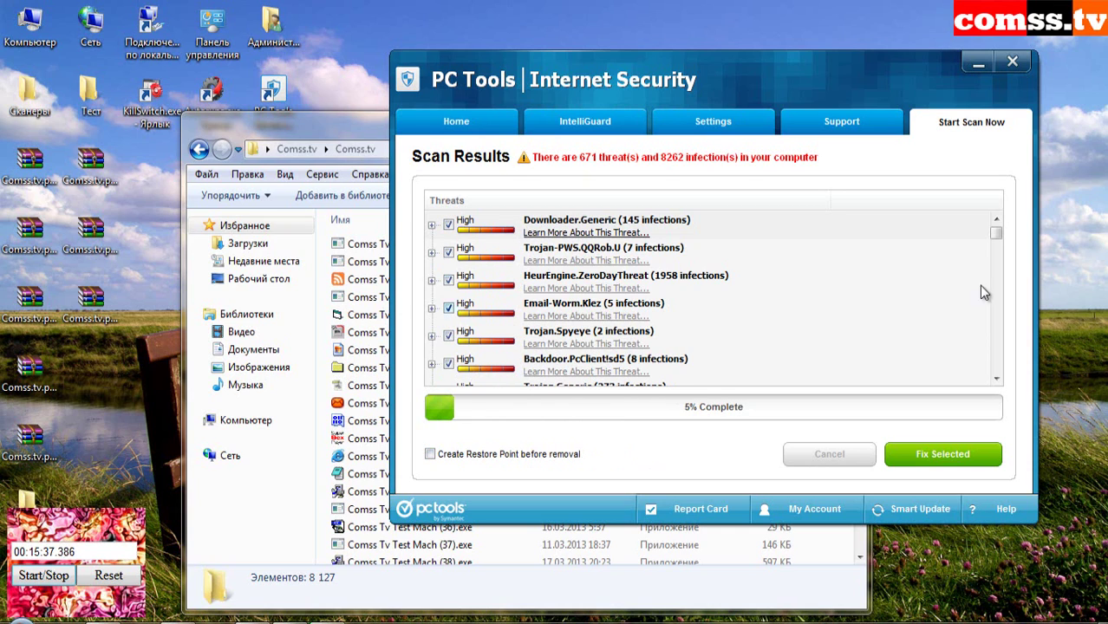
- Rearrange windows while threats are removed, leaving 3,503 items in the Comss.tv folder
left_click_drag(996, 234, 1019, 342)
left_click_drag(1019, 343, 1019, 384)
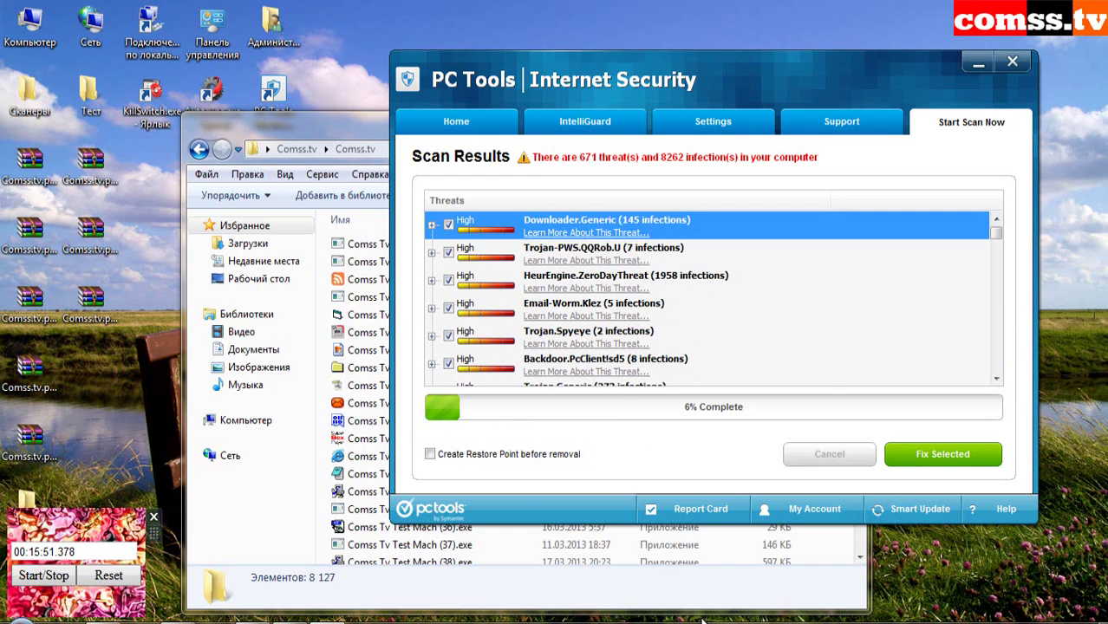
mouse_move(932, 620)
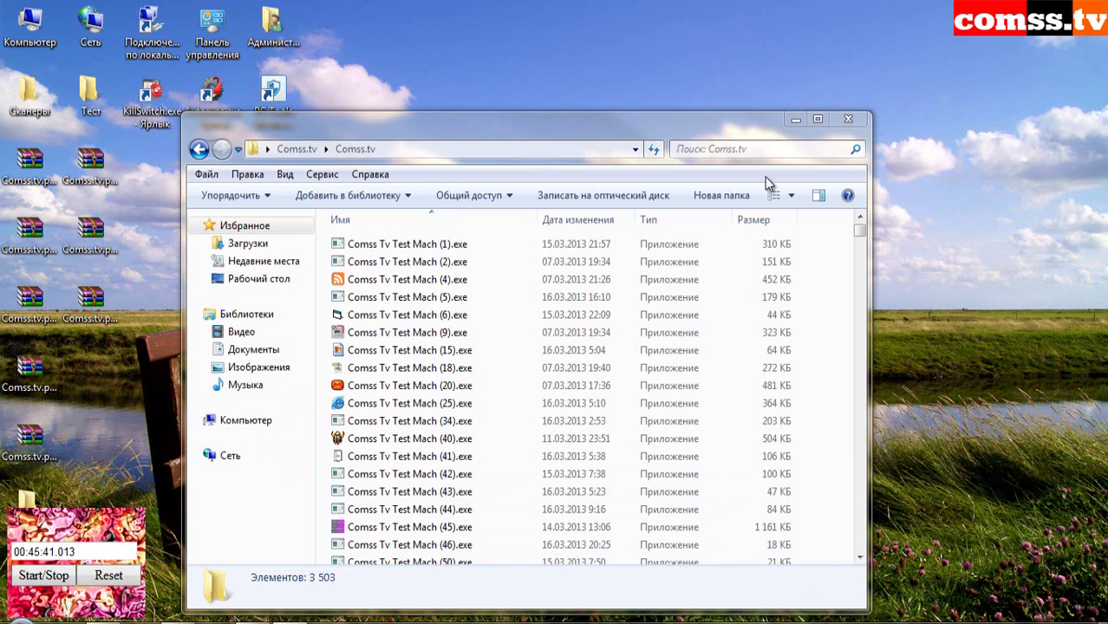
- Inspect the pctsSvc.exe process in COMODO KillSwitch, then return Explorer to the parent Comss.tv folder
left_click(272, 91)
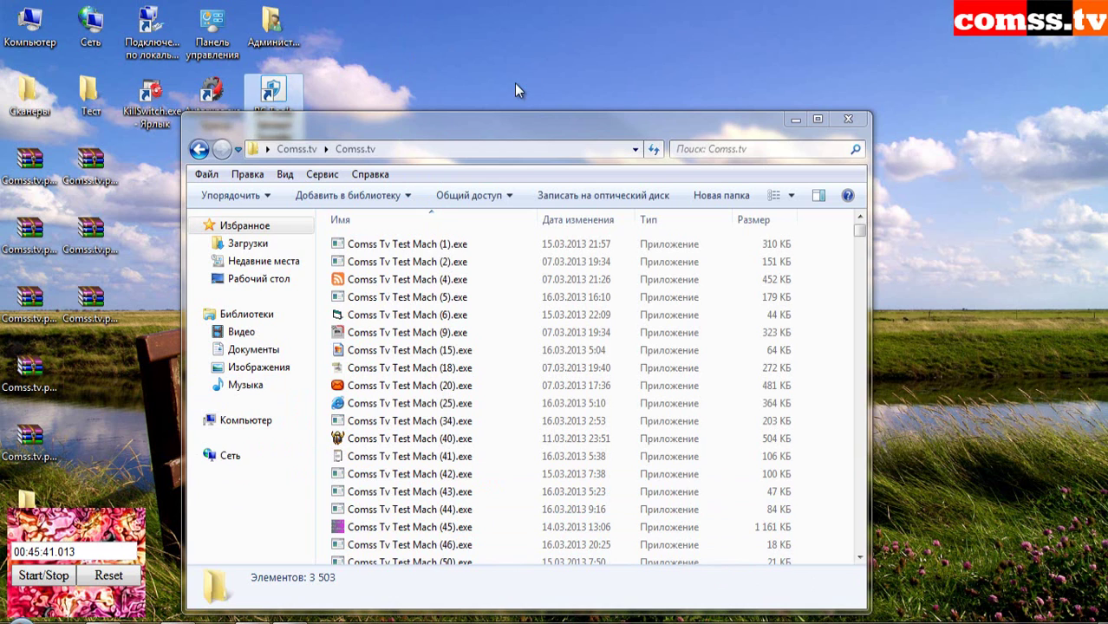
key("super+d")
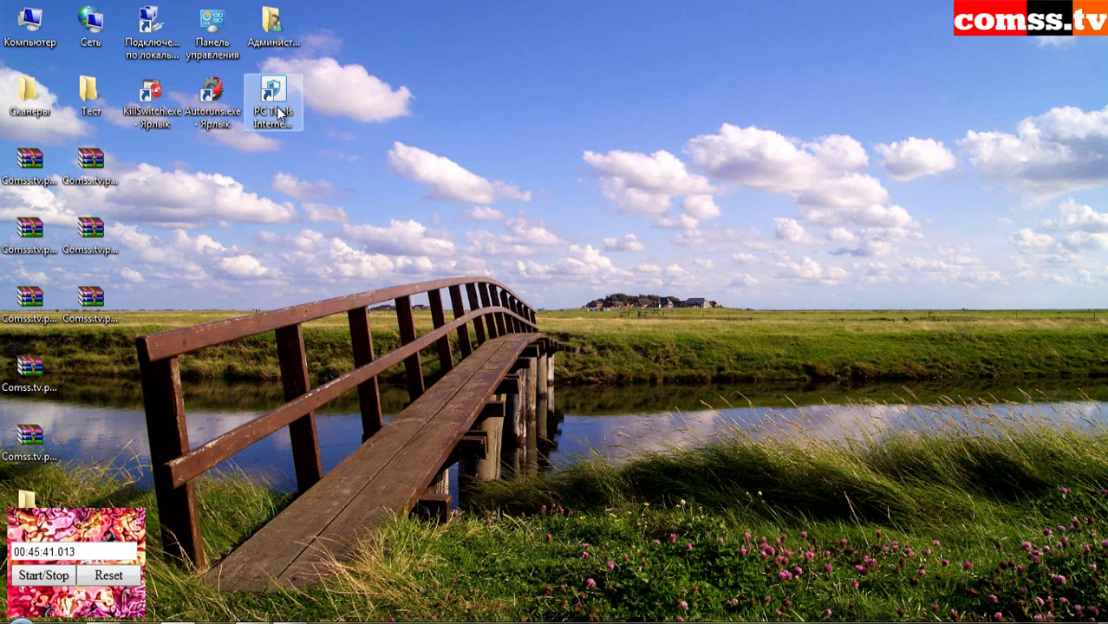
double_click(280, 111)
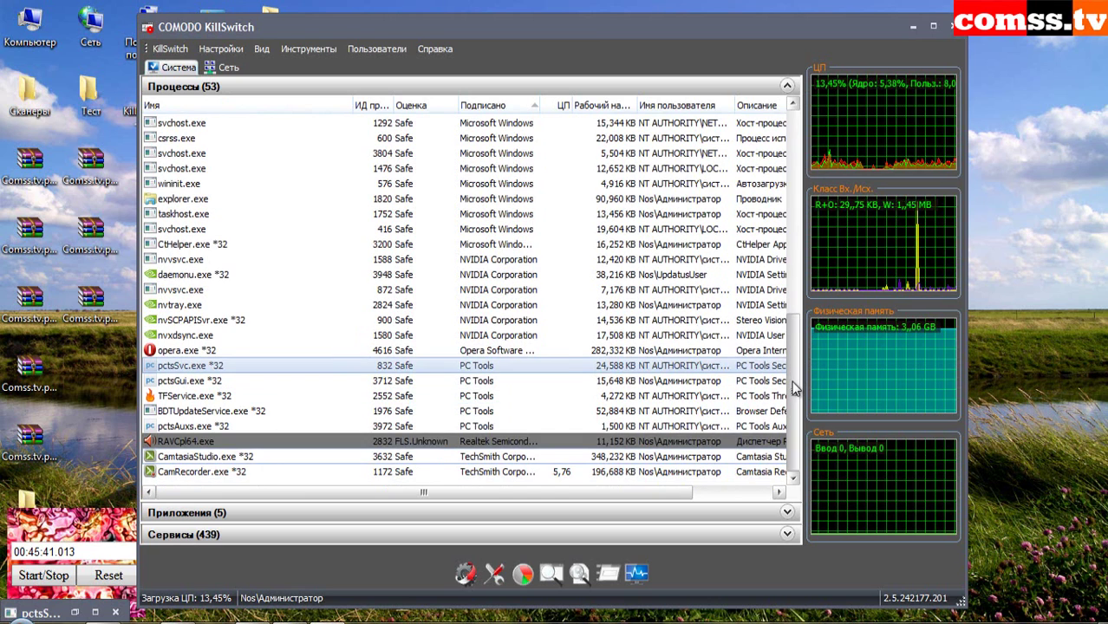
left_click(240, 362)
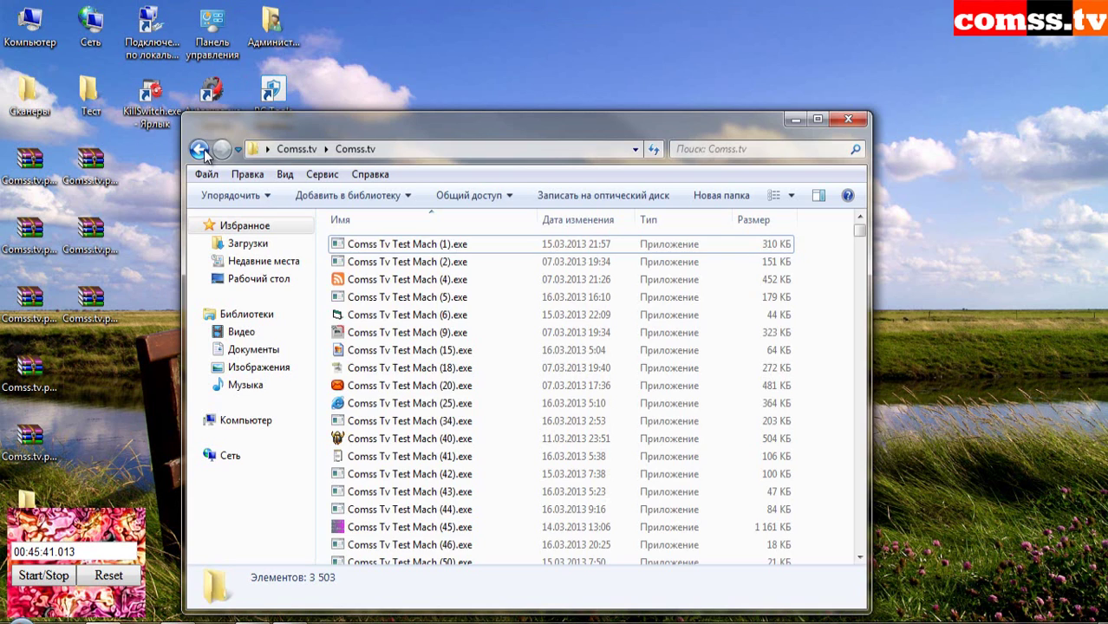
left_click(200, 149)
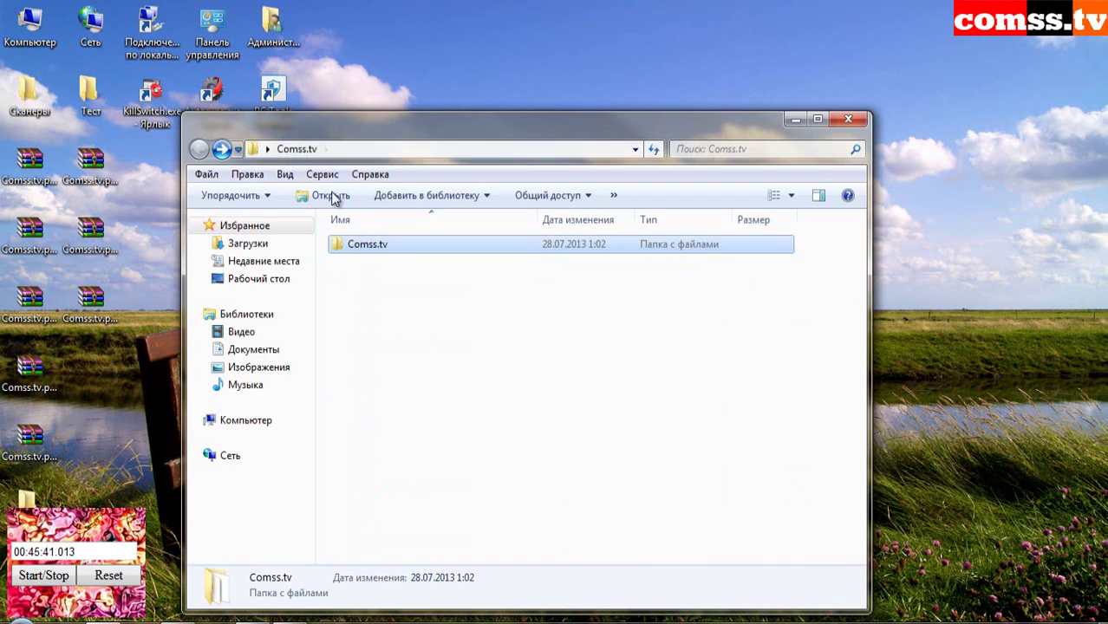
- Browse into the Comss.tv samples subfolder and back to its parent folder
double_click(379, 247)
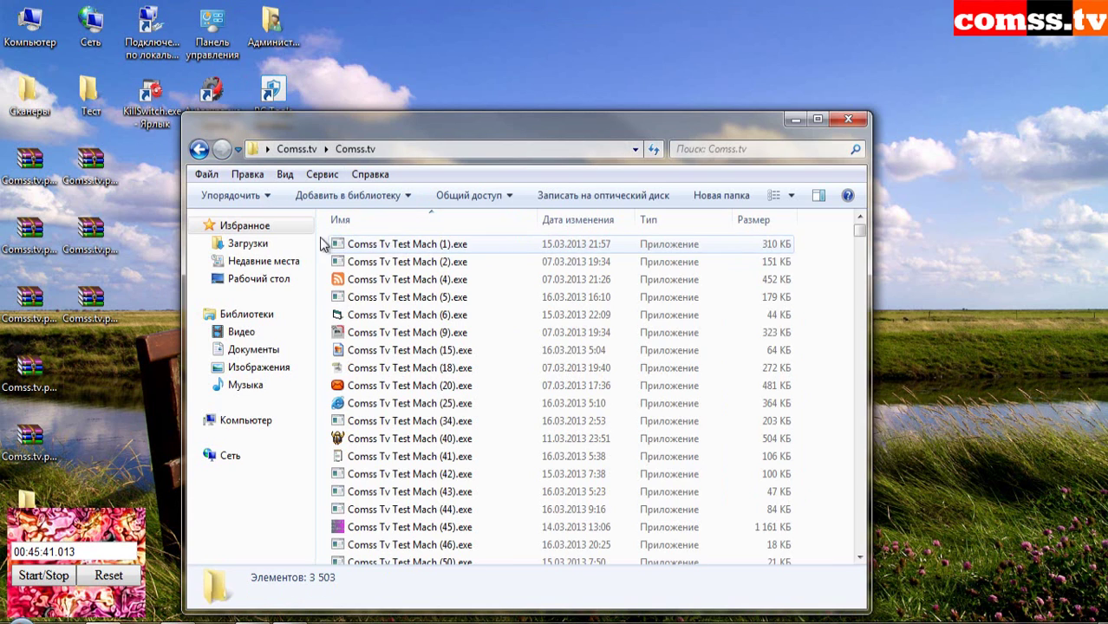
left_click(198, 149)
right_click(439, 248)
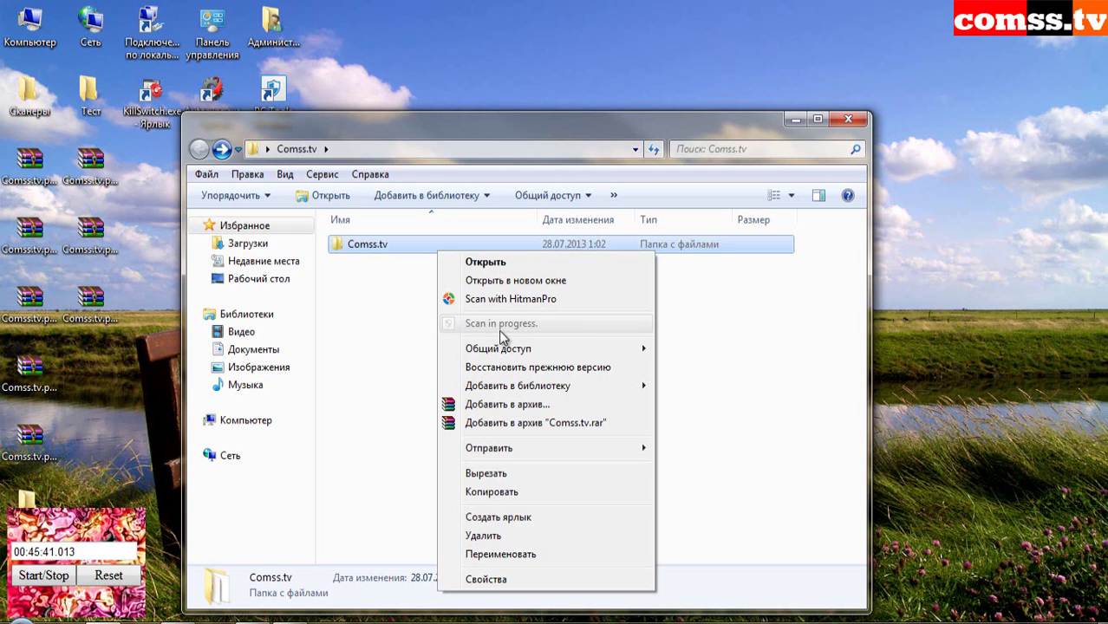
key("Return")
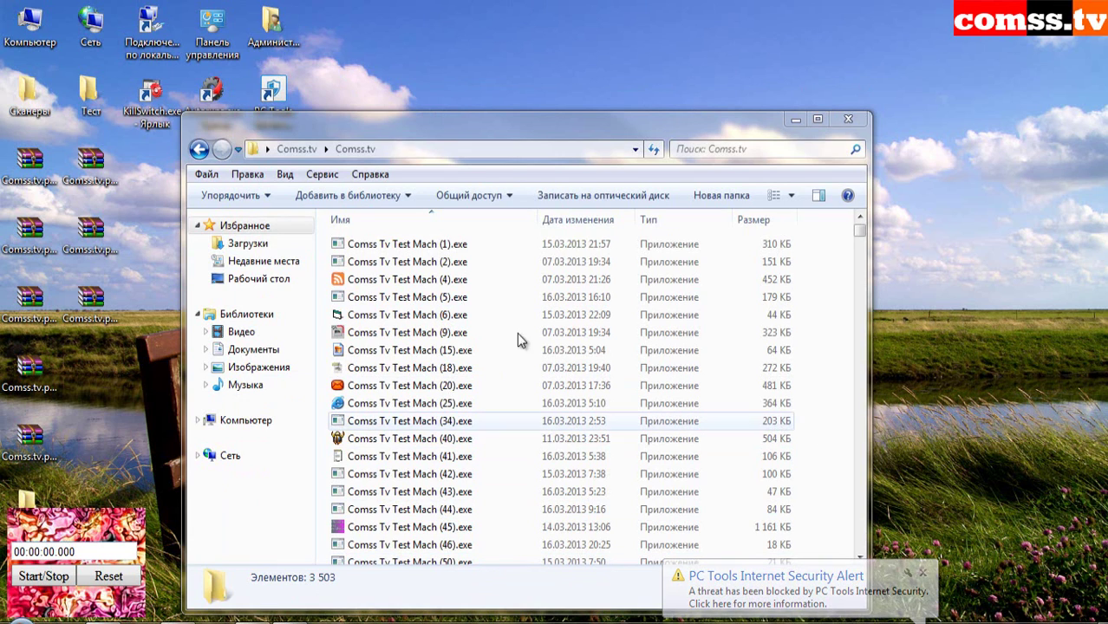
- Scan the Comss.tv subfolder with PC Tools Internet Security from its context menu
left_click_drag(527, 128, 532, 105)
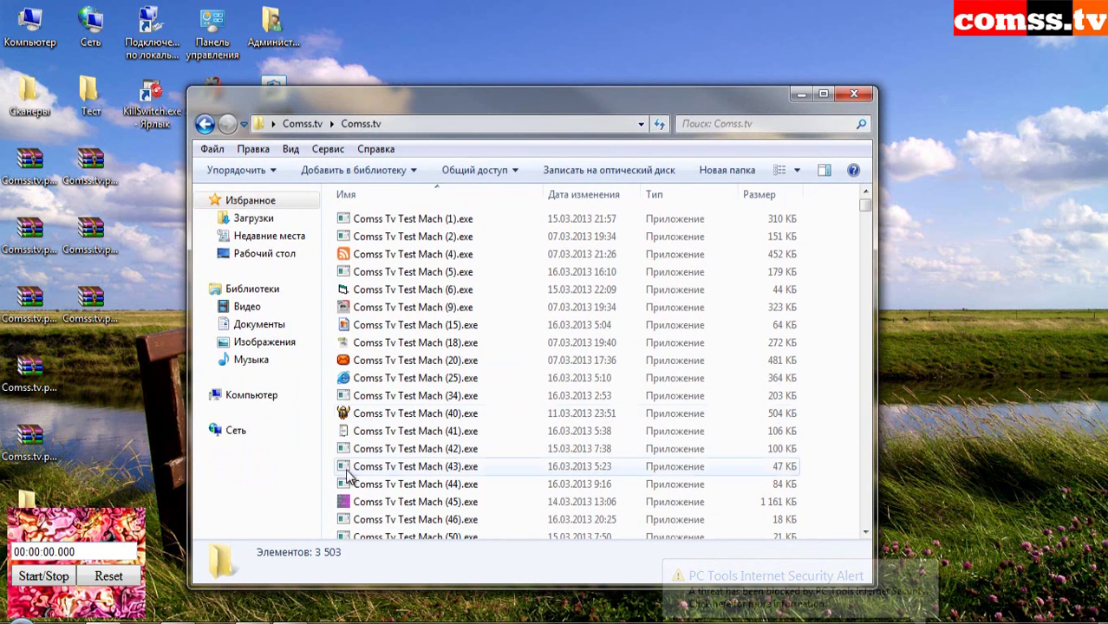
key("alt+Left")
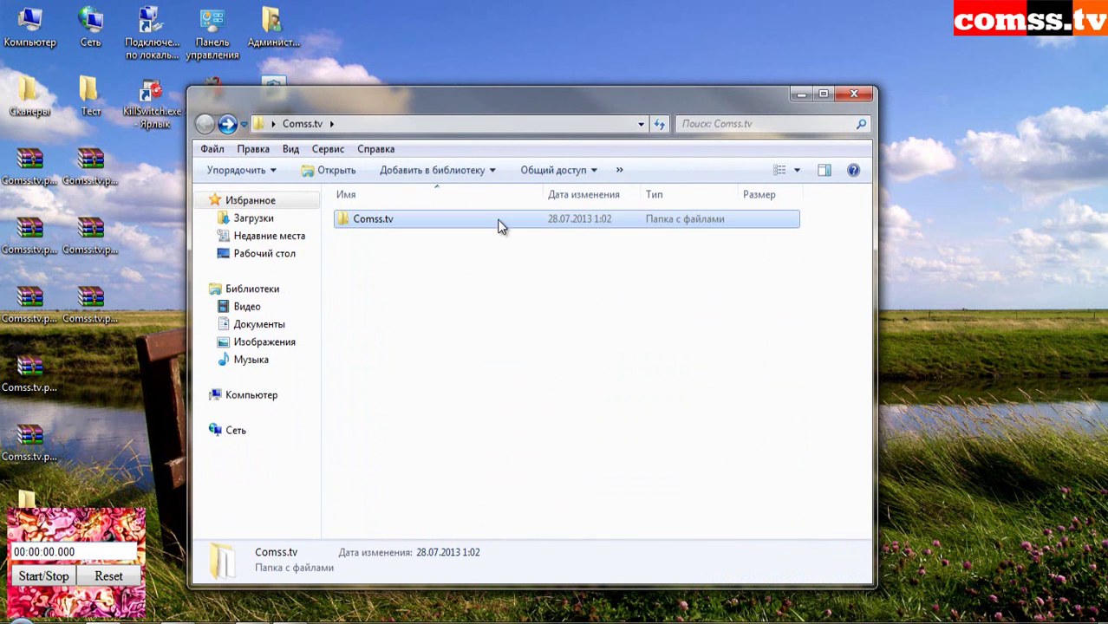
right_click(501, 221)
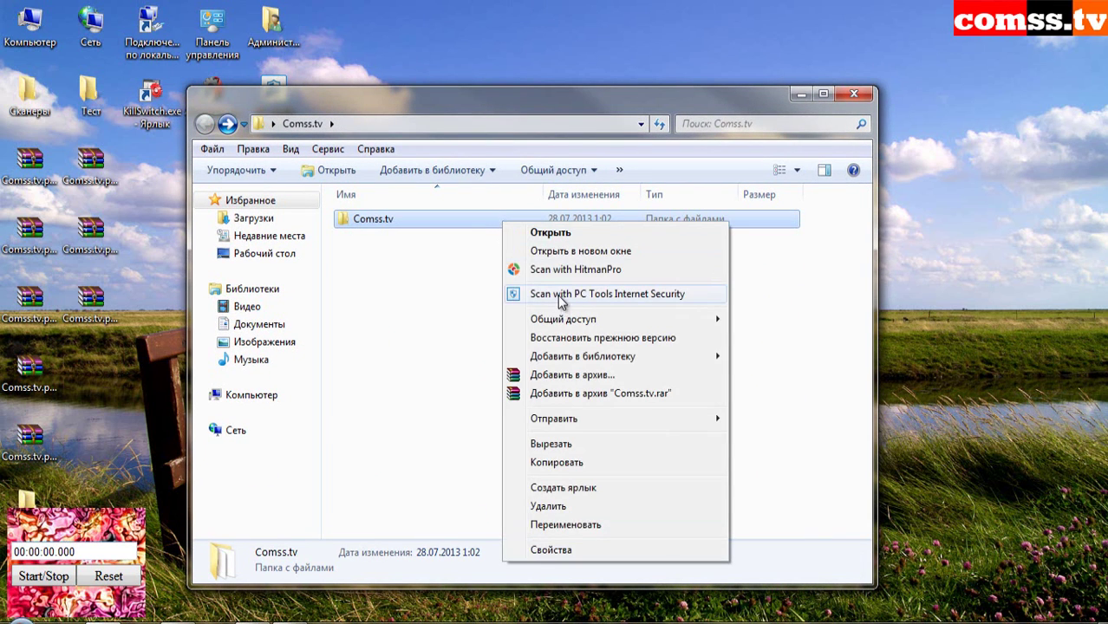
left_click(560, 297)
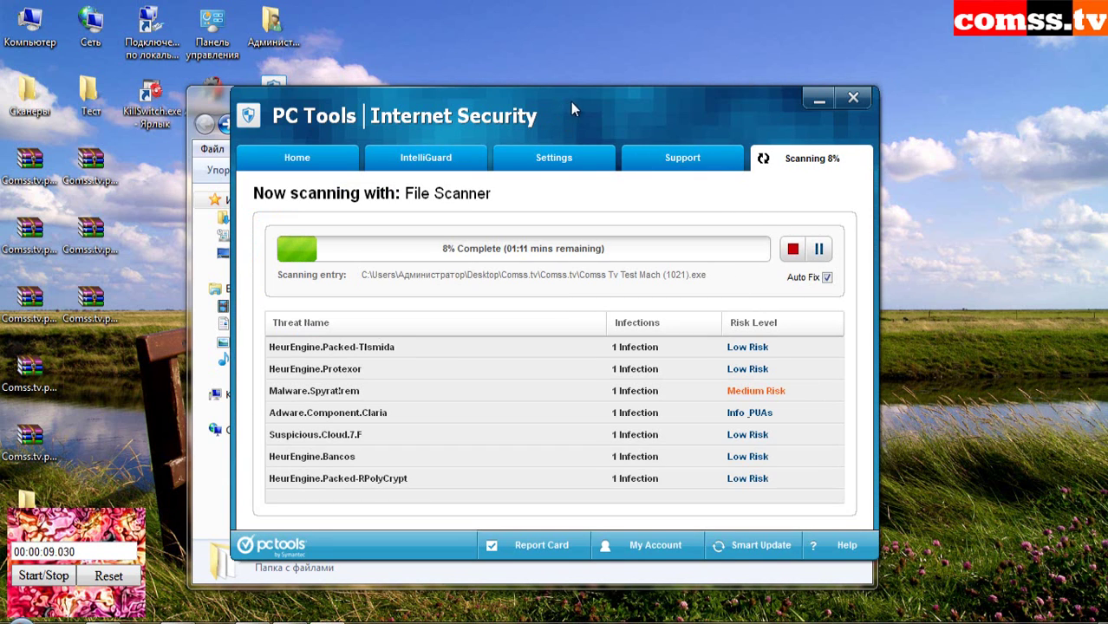
- Move the File Scanner window aside and open the Comss.tv samples folder in Explorer
left_click_drag(570, 101, 722, 69)
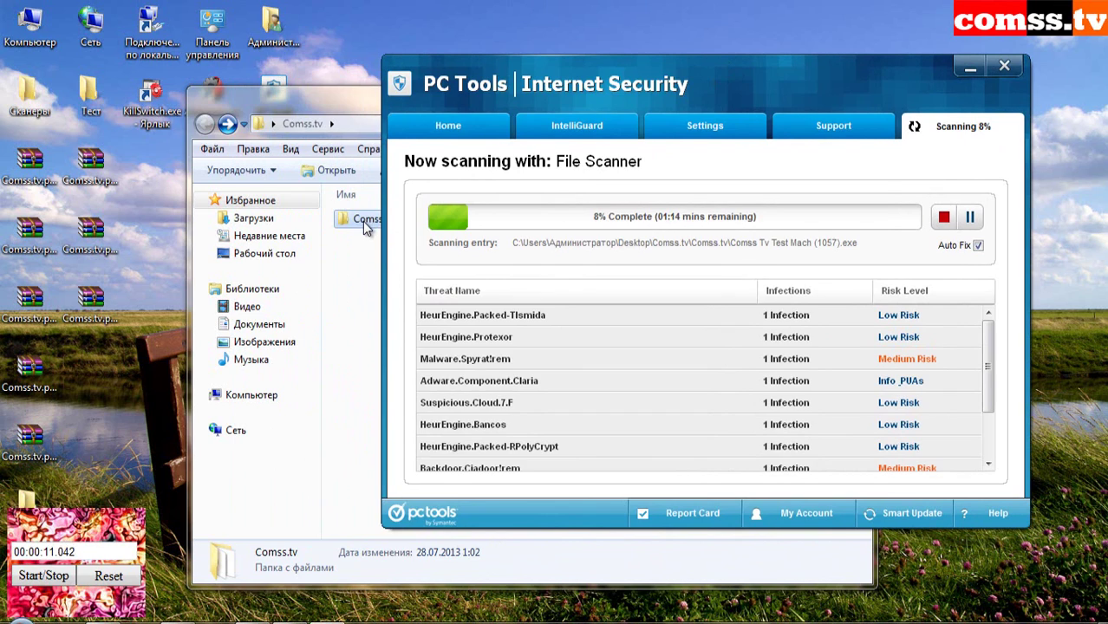
double_click(364, 219)
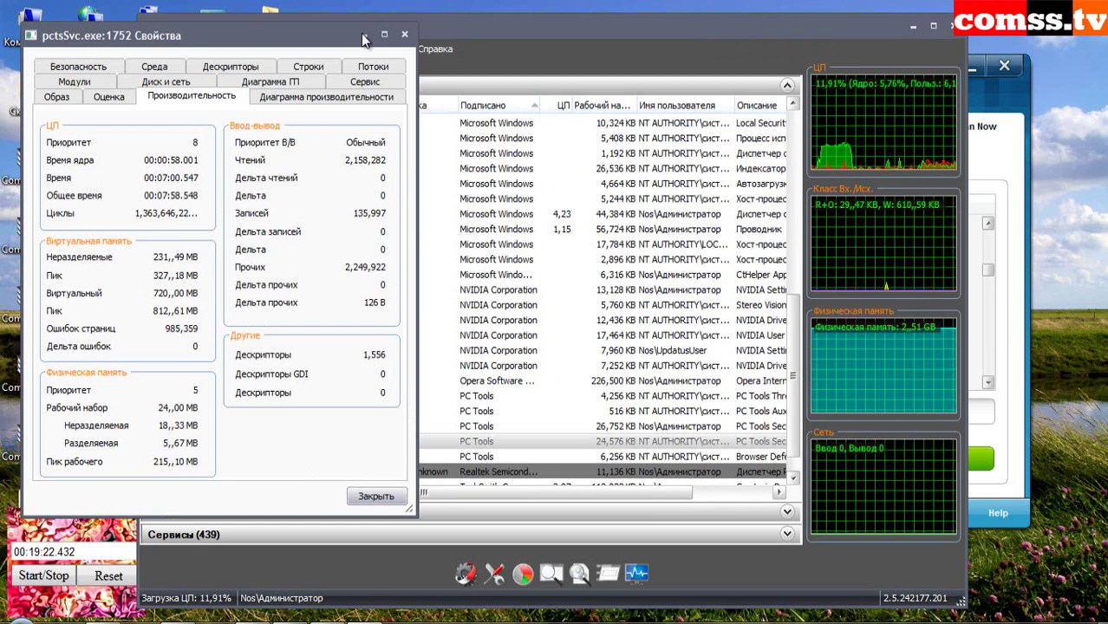
- Dismiss the pctsSvc.exe process properties window in KillSwitch
left_click(363, 35)
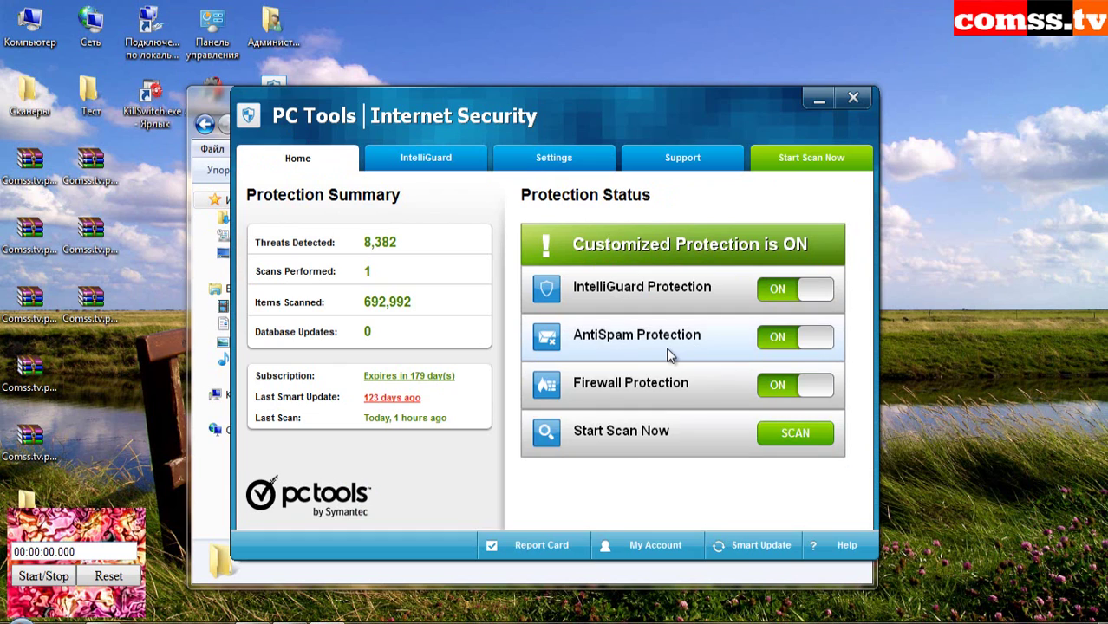
- Check the IntelliGuard and Scanning tabs, then move the File Scanner window aside while scanning
left_click(404, 164)
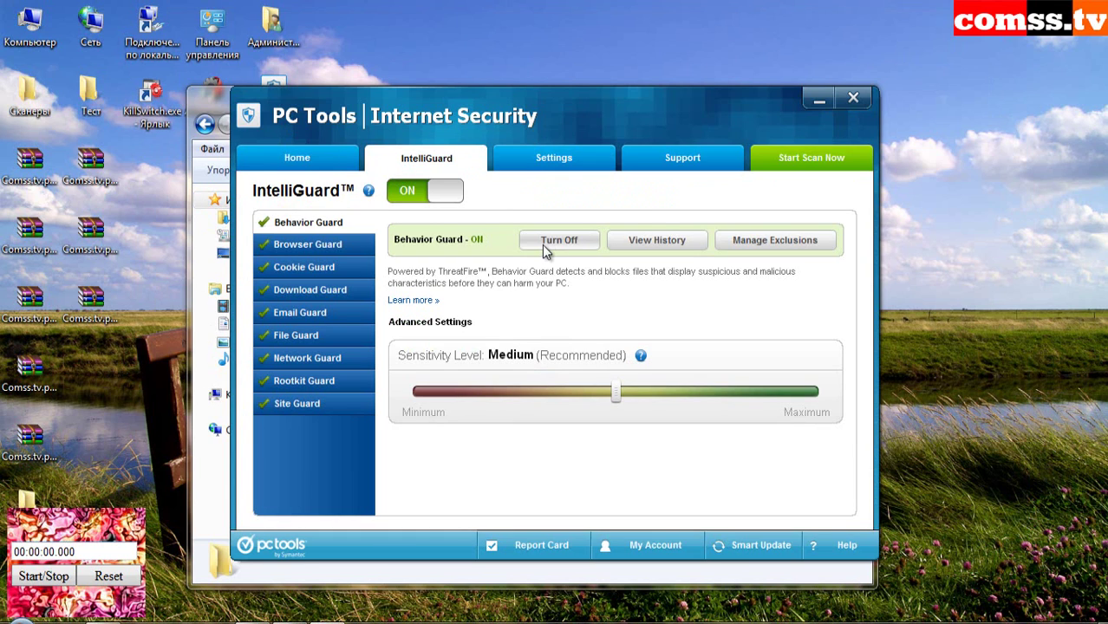
left_click(812, 161)
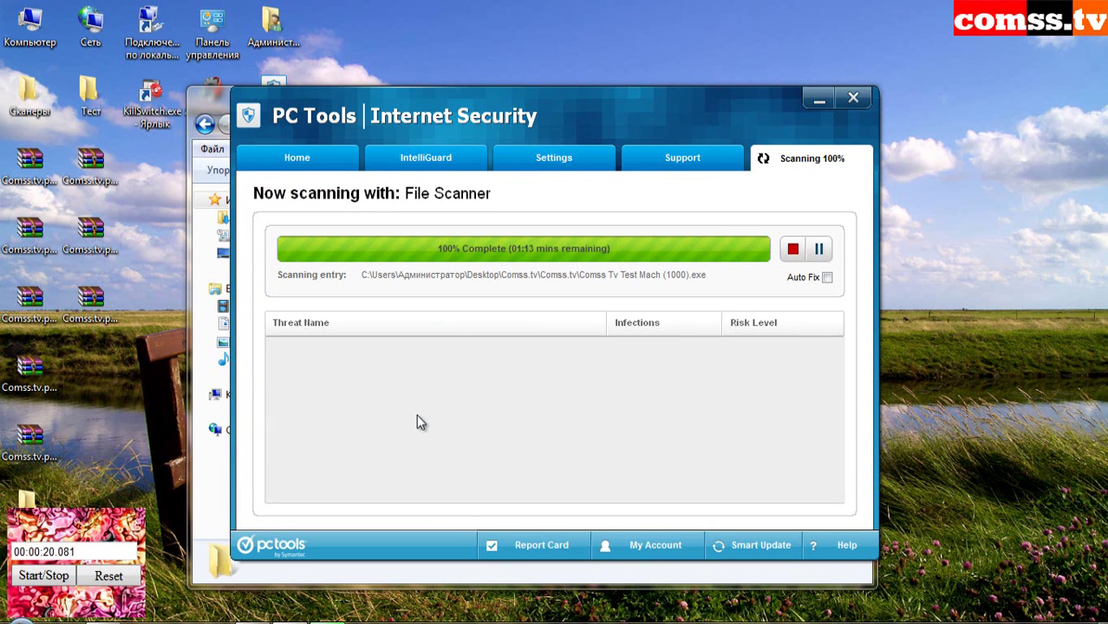
left_click_drag(627, 115, 738, 95)
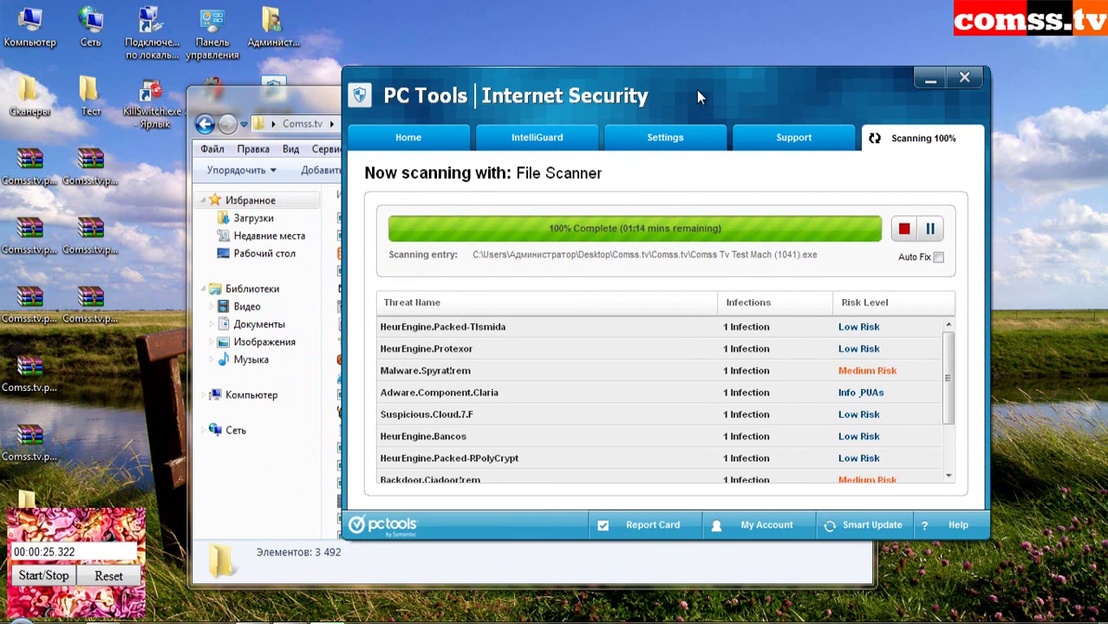
left_click_drag(696, 90, 762, 62)
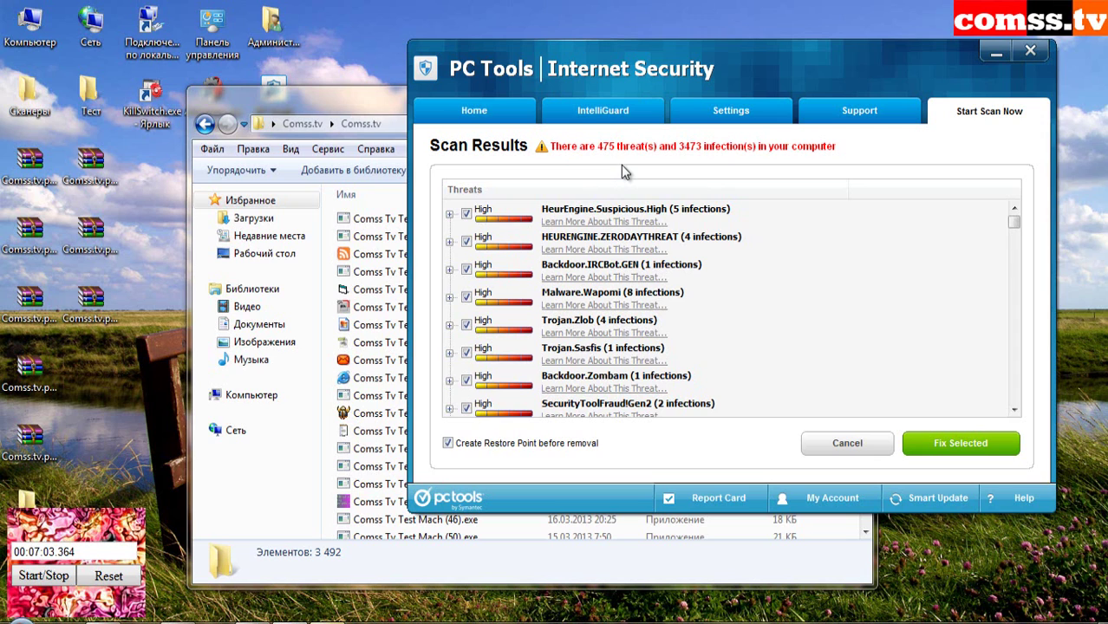
- Start fixing all 475 detected threats with no restore point, and start the stopwatch
mouse_move(1014, 222)
left_mouse_down()
mouse_move(1019, 261)
mouse_move(1016, 232)
left_mouse_up()
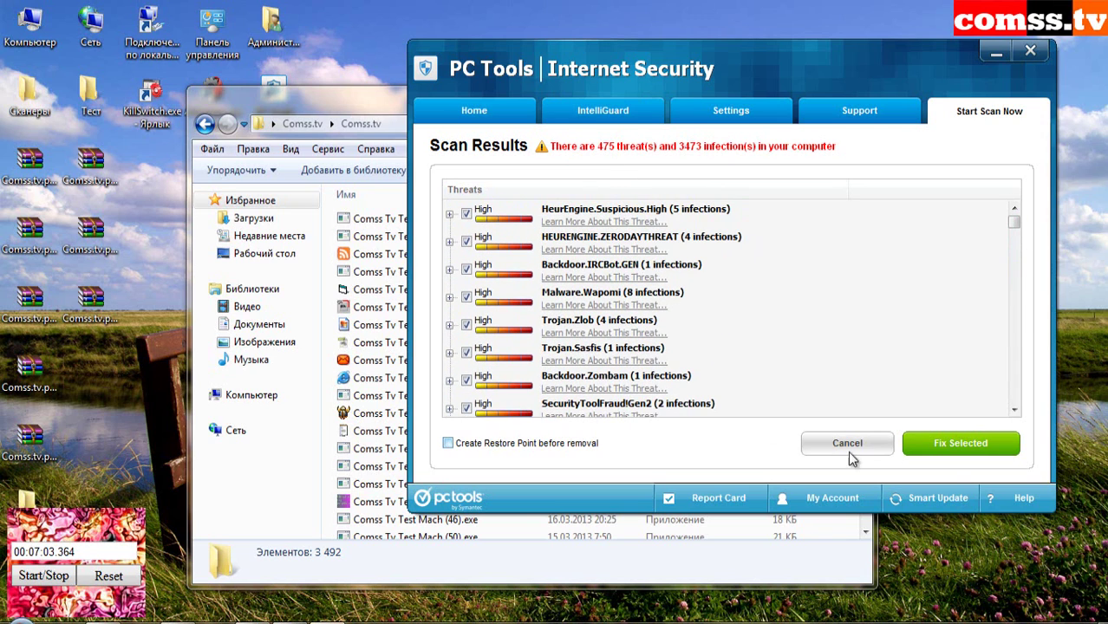
left_click(958, 445)
left_click(40, 579)
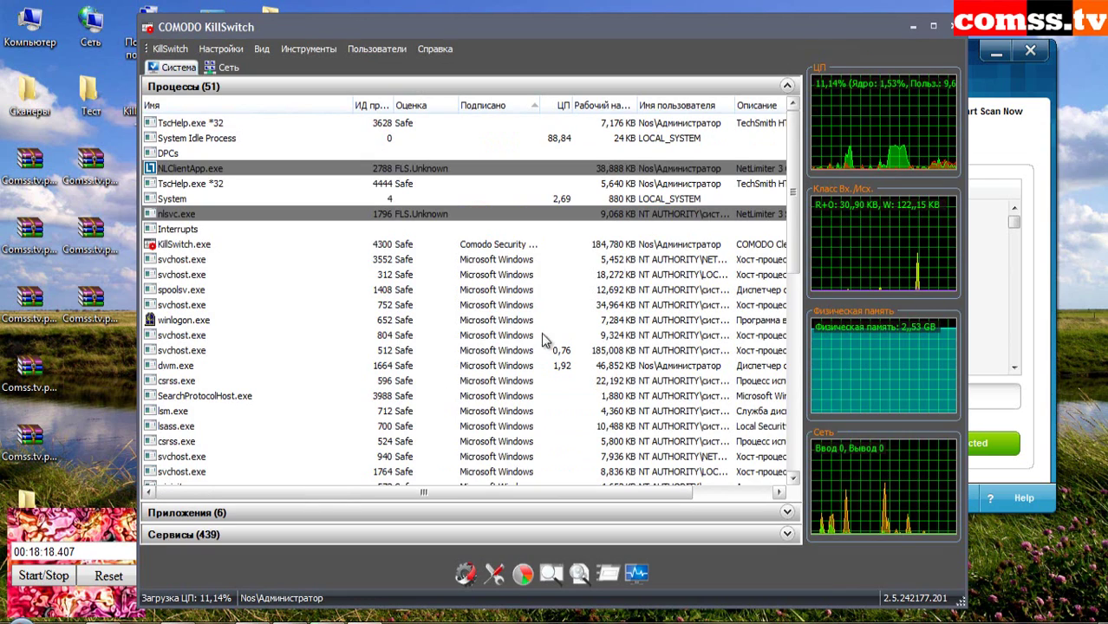
- Keep waiting for the frozen PC Tools removal, then go back to the Comss.tv folder
scroll(360, 355, "down", 6)
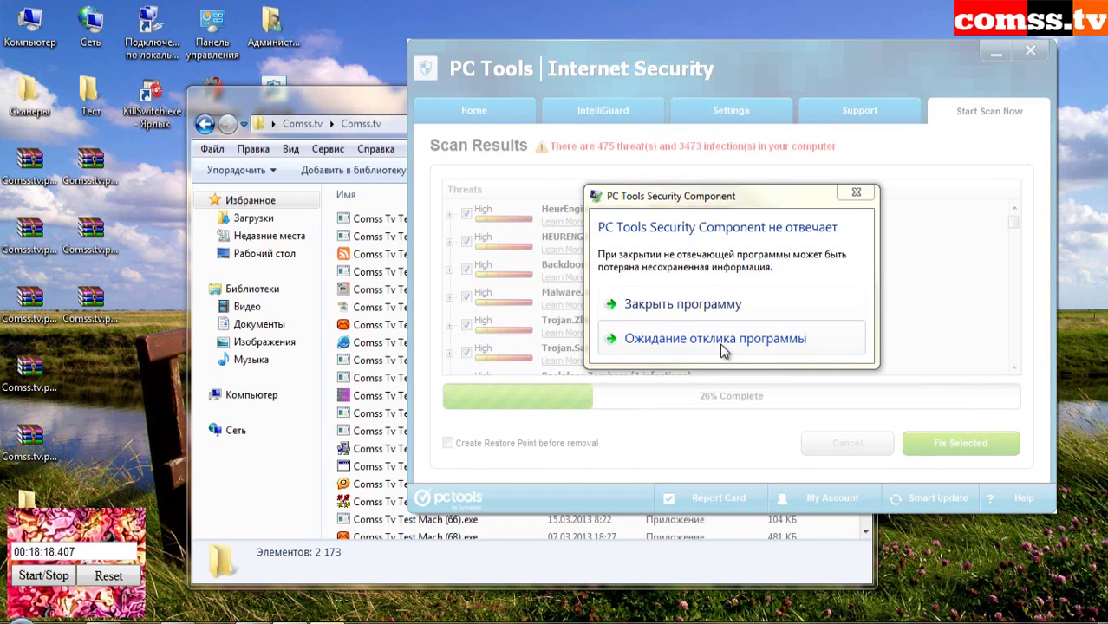
left_click(693, 305)
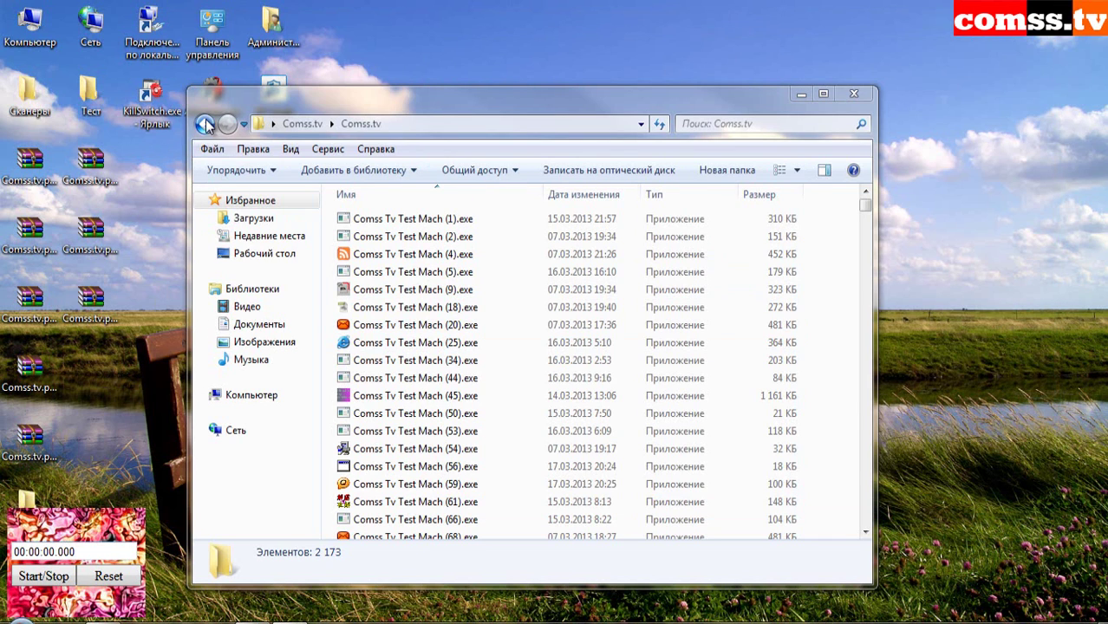
left_click(206, 124)
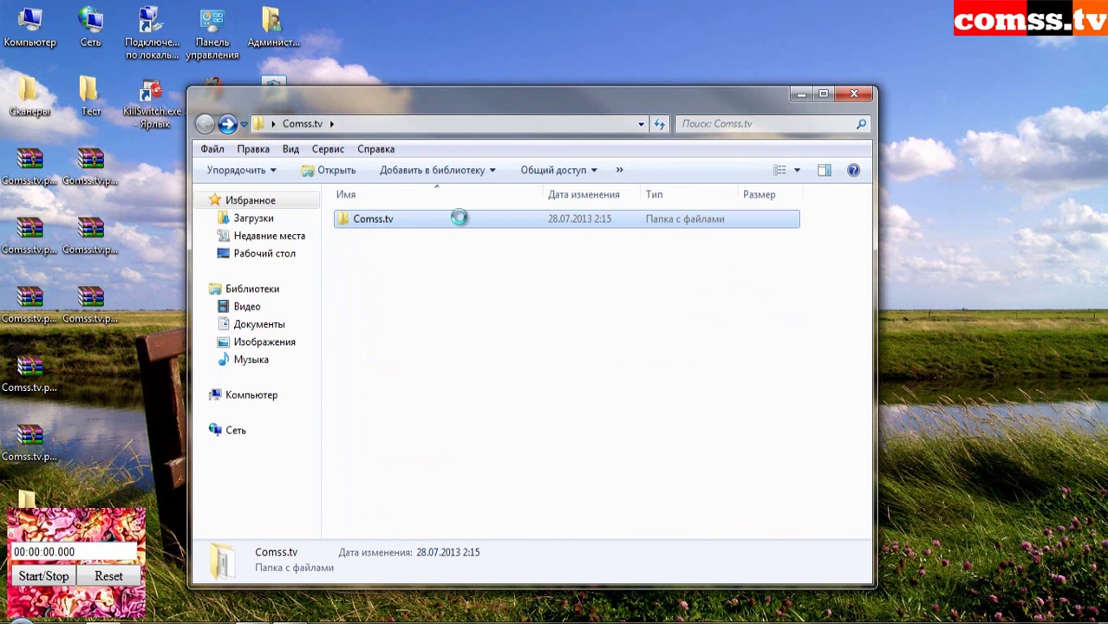
- Scan the Comss.tv folder with PC Tools and fix all 1,284 infections found
right_click(458, 217)
left_click(564, 290)
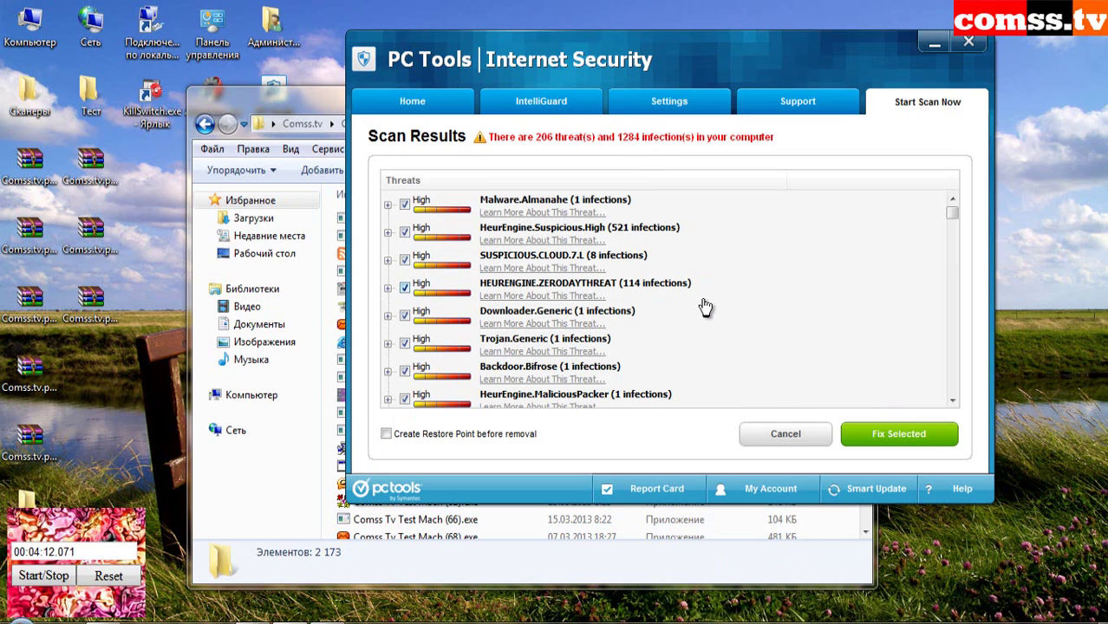
left_click(893, 433)
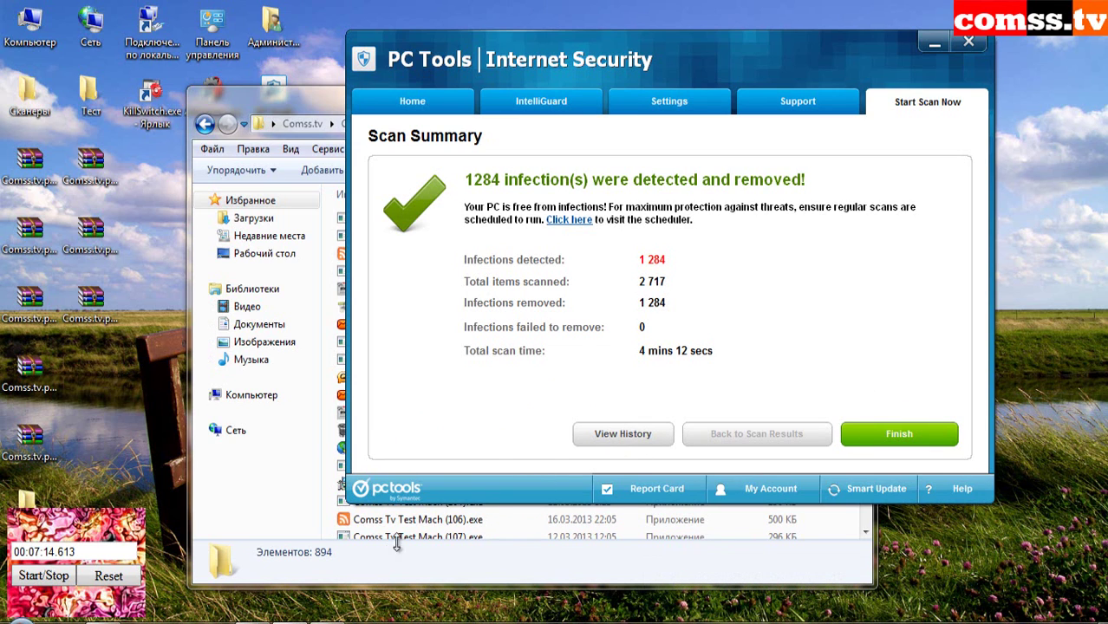
left_click(899, 434)
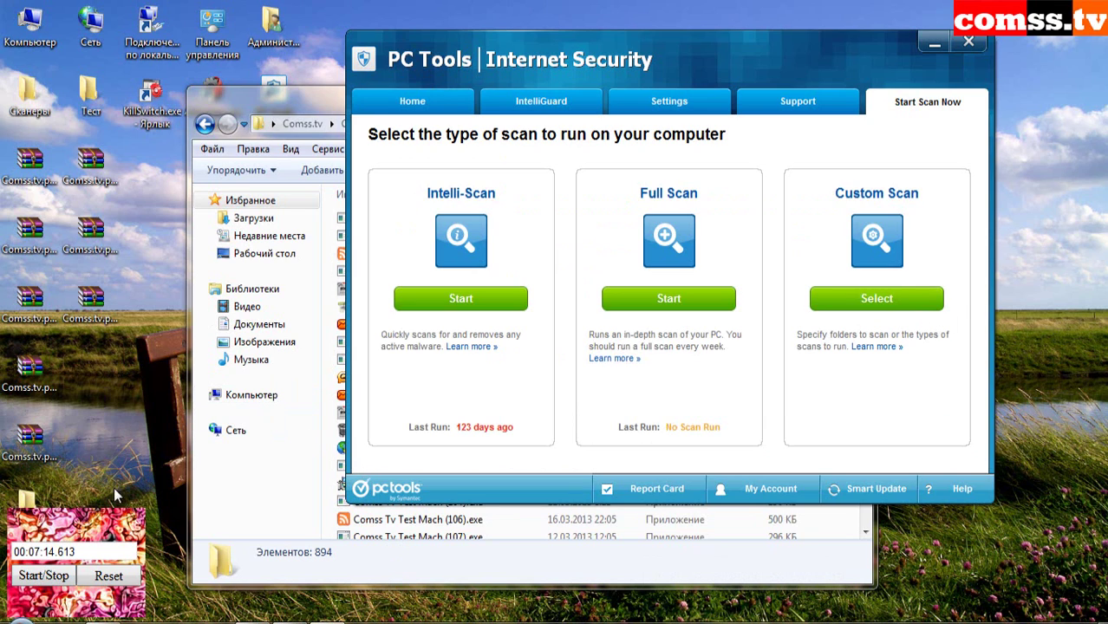
- Minimize PC Tools, reset the stopwatch, and rescan to remove the HeurEngine.Suspicious.High infection
mouse_move(136, 542)
left_click(328, 364)
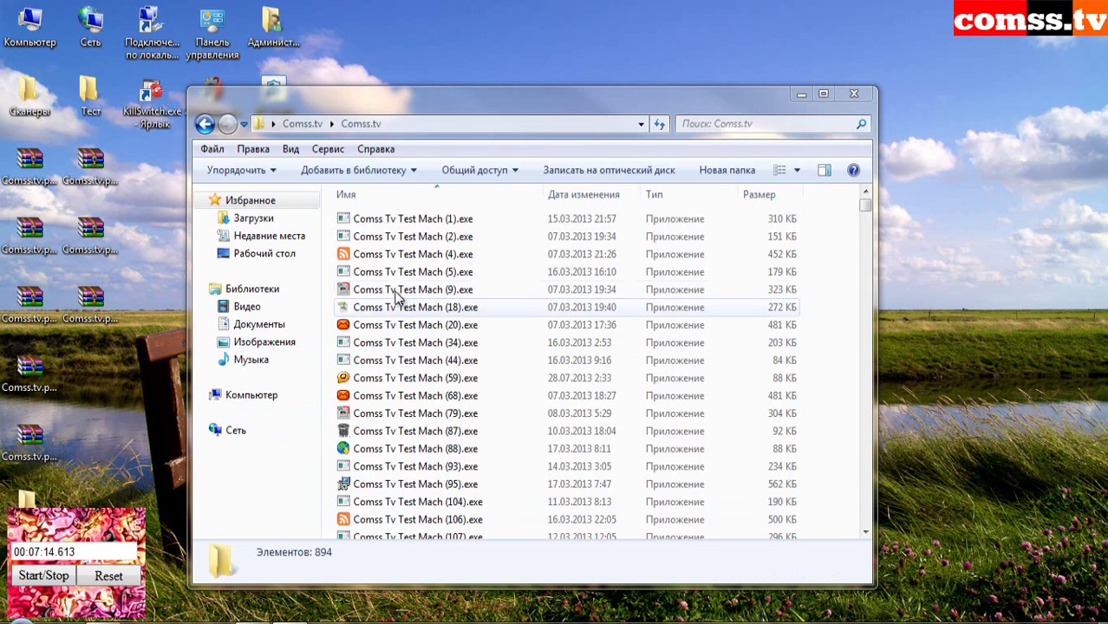
left_click(109, 576)
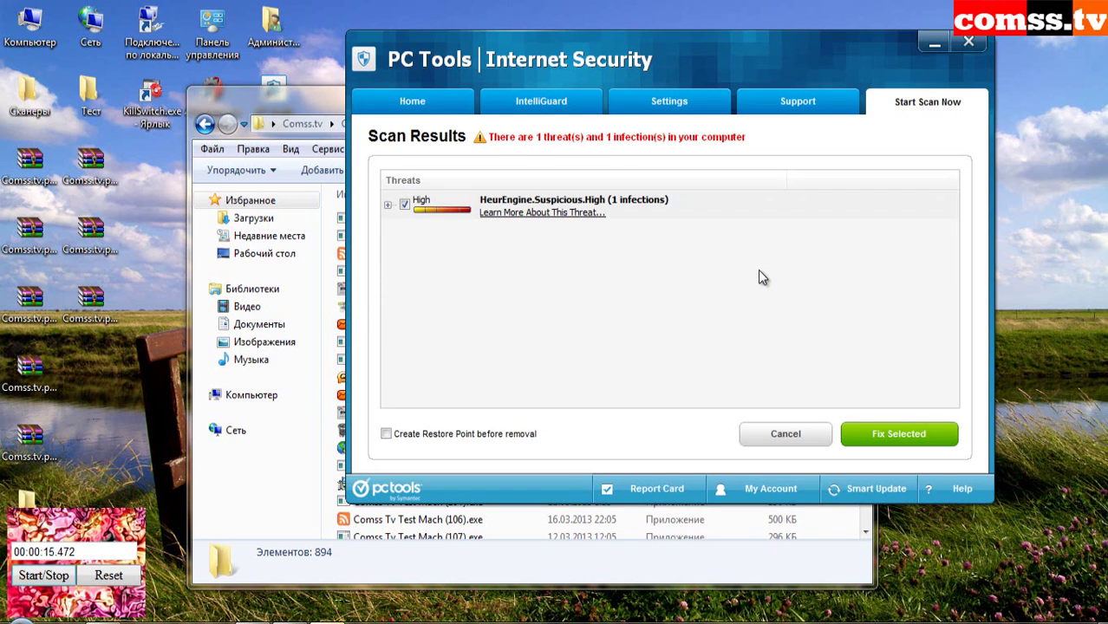
left_click(898, 435)
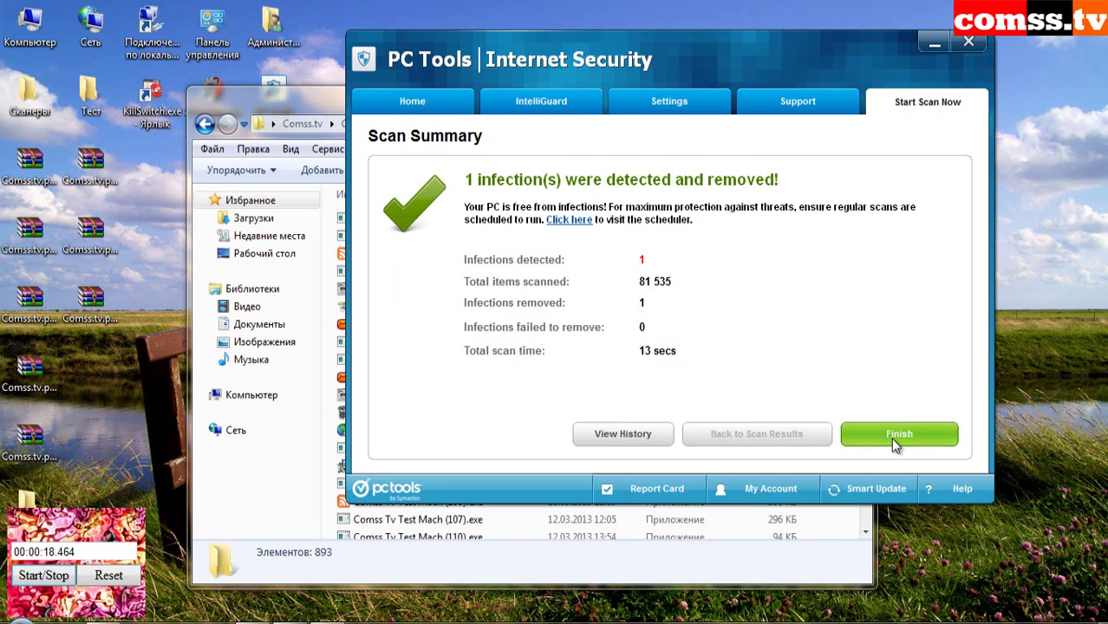
left_click(896, 438)
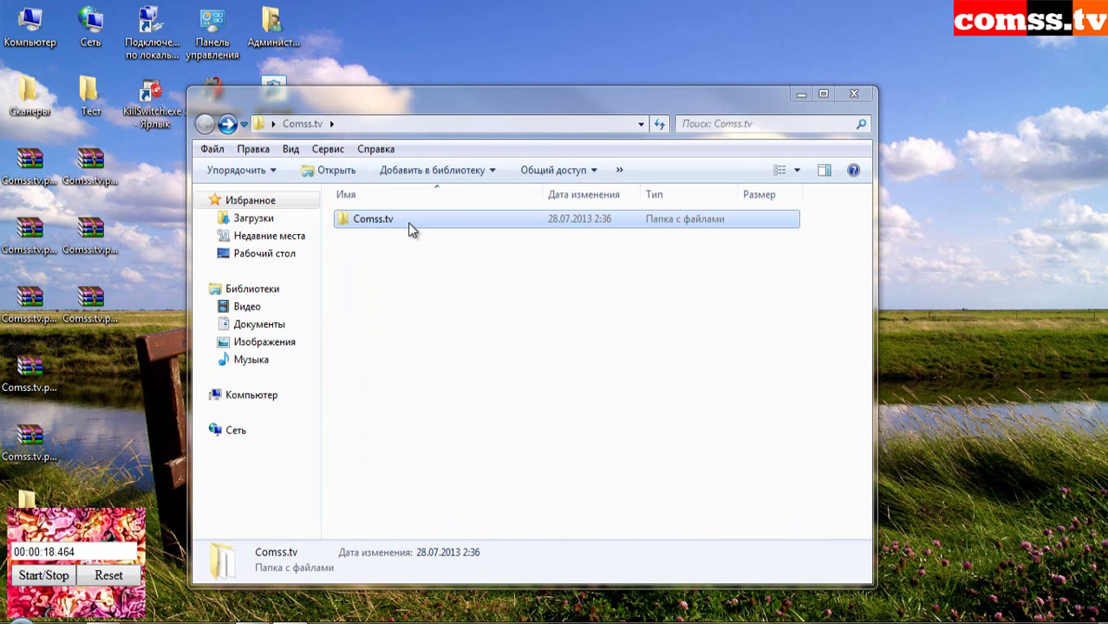
- Scan Comss.tv with HitmanPro and scroll through its 835 leftover infection traces
right_click(411, 228)
left_click(501, 271)
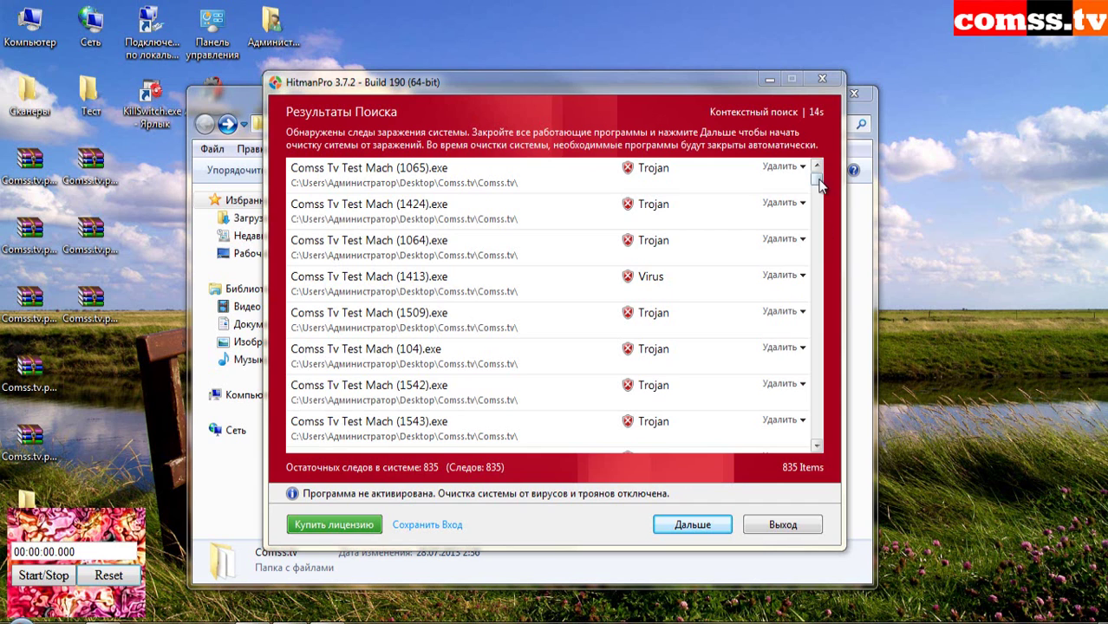
left_click_drag(817, 181, 818, 250)
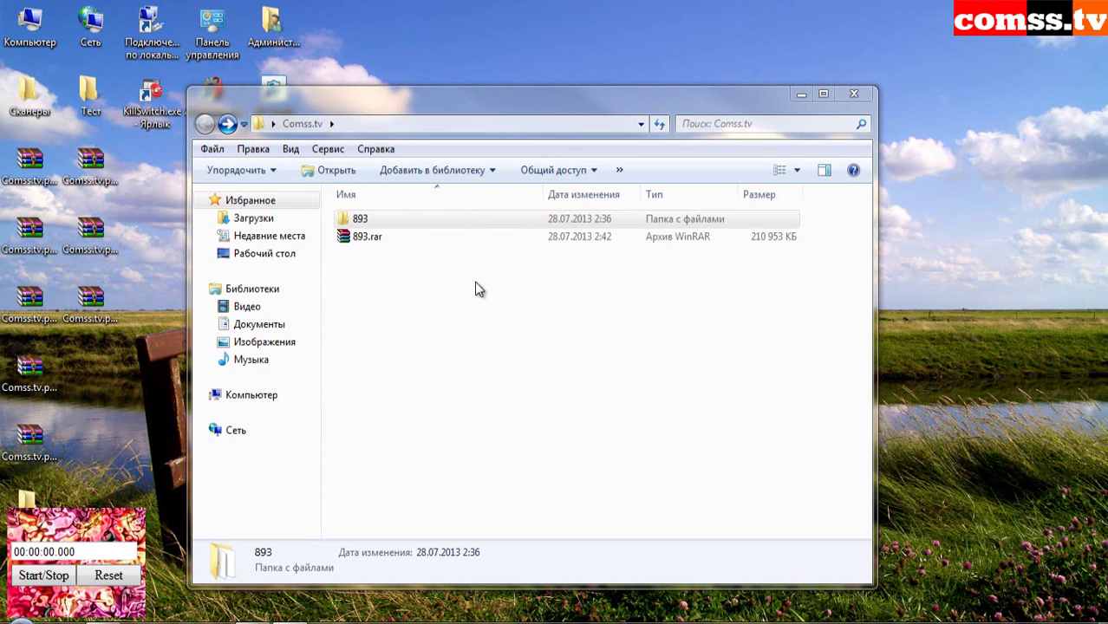
- Select the 893.rar archive of surviving samples in Explorer
left_click(456, 239)
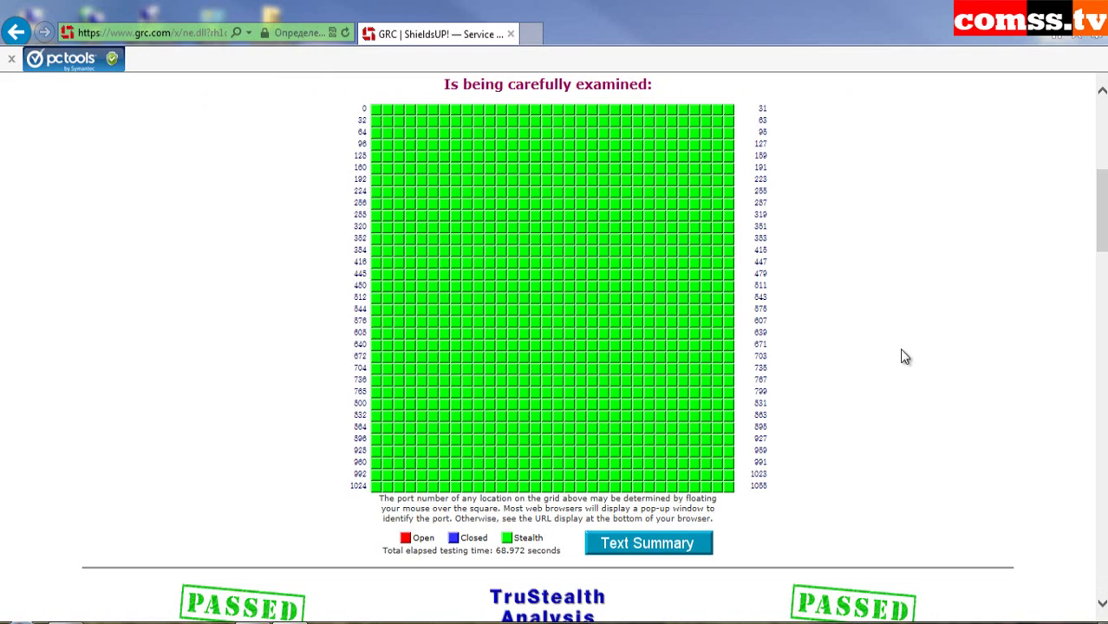
- View the ShieldsUP text summary, return to the results, and scroll the all-Stealth port table
left_click(696, 545)
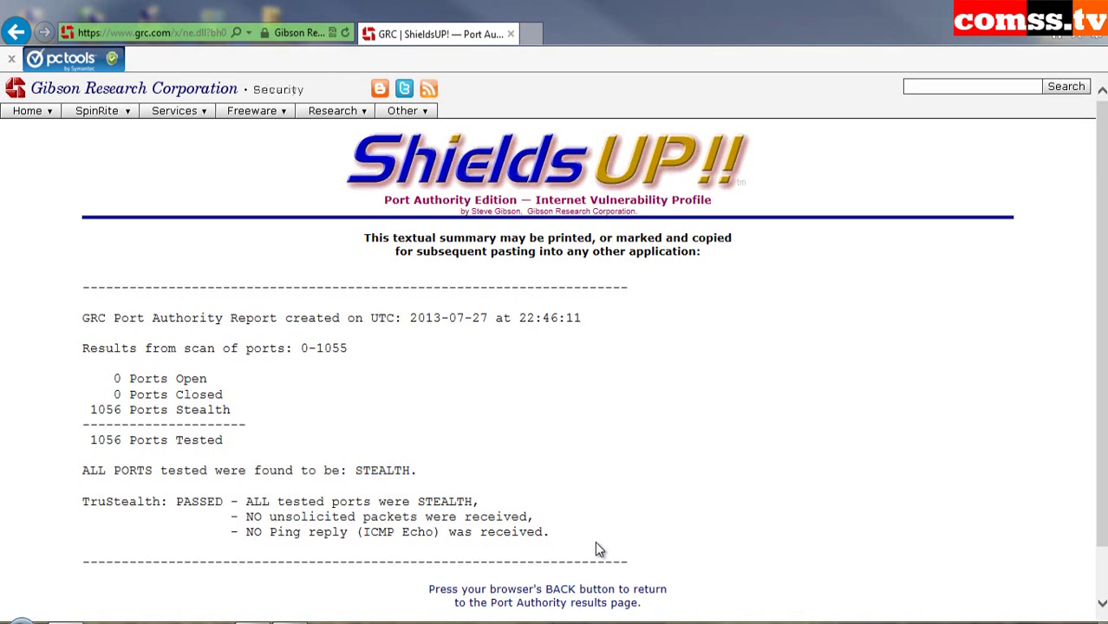
key("BackSpace")
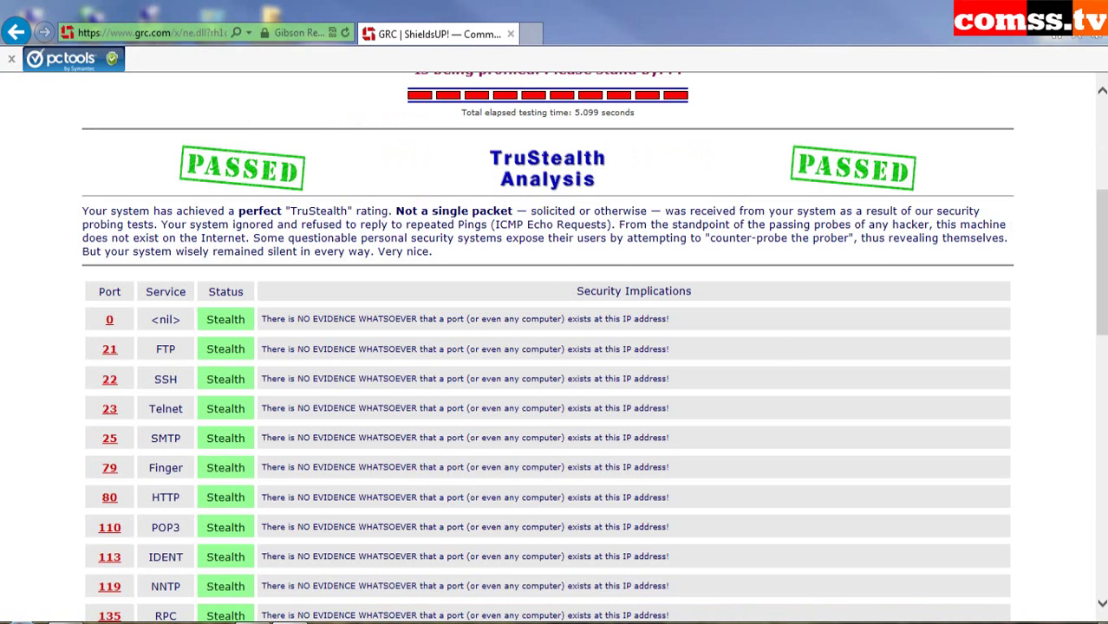
scroll(554, 347, "down", 9)
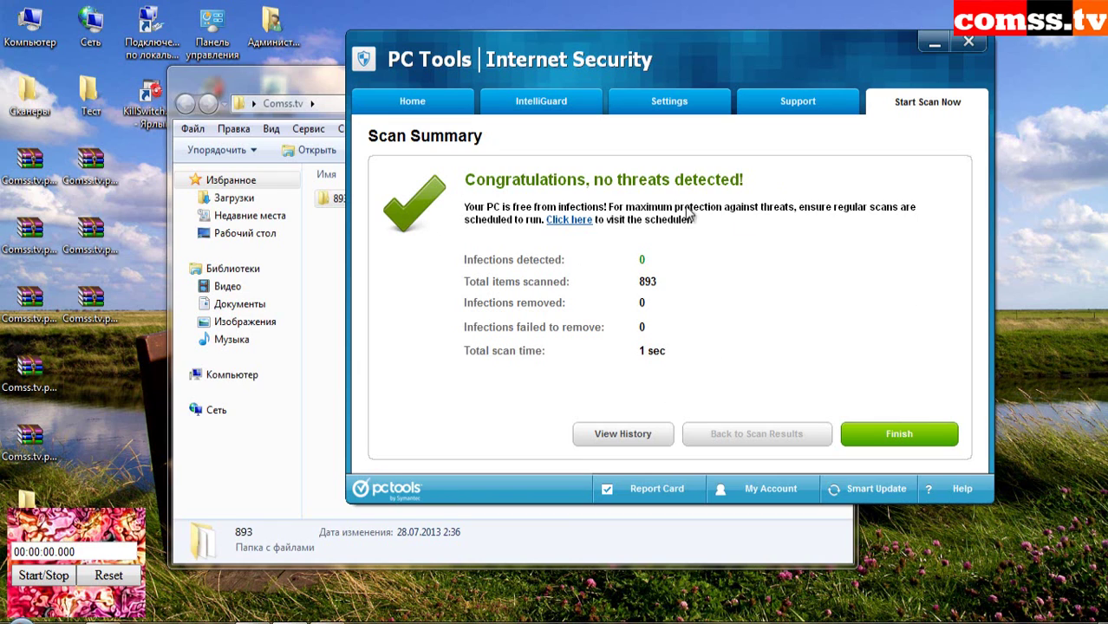
- Finish the clean 893-item scan summary, then close PC Tools and the Comss.tv window
left_click(912, 440)
left_click(970, 42)
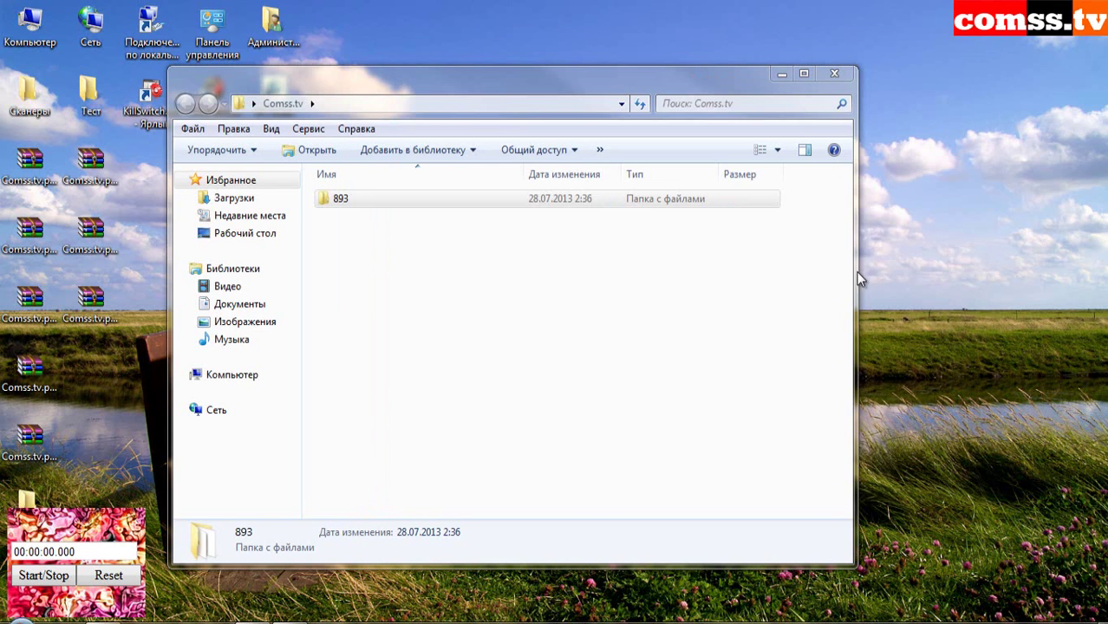
left_click(835, 75)
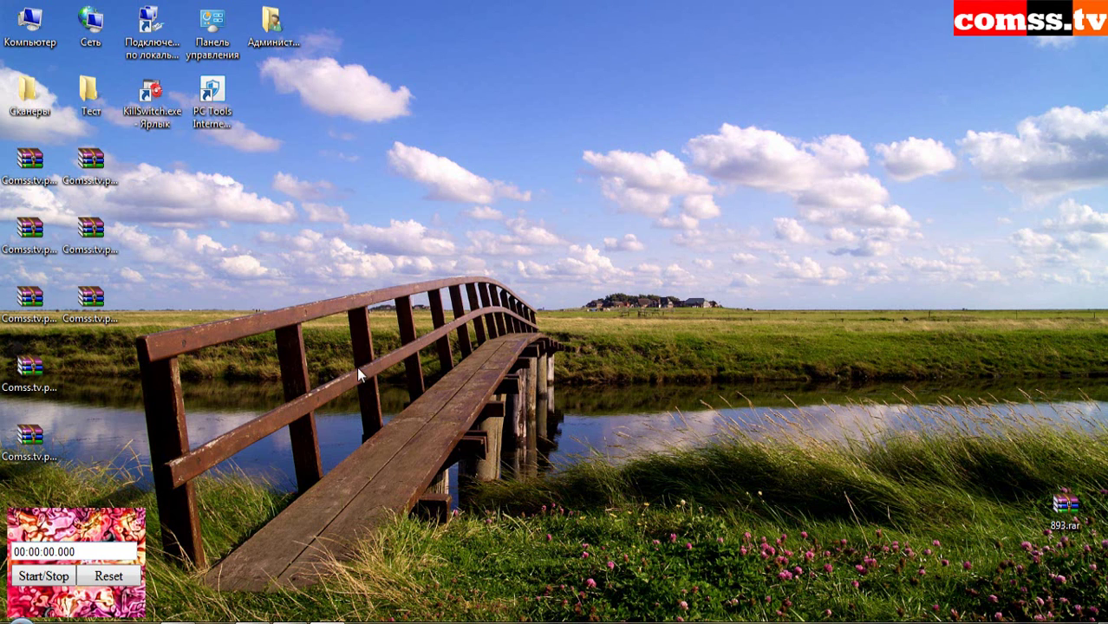
- Extract the password-protected Comss.tv archive and open the extracted samples folder
right_click(30, 167)
left_click(102, 213)
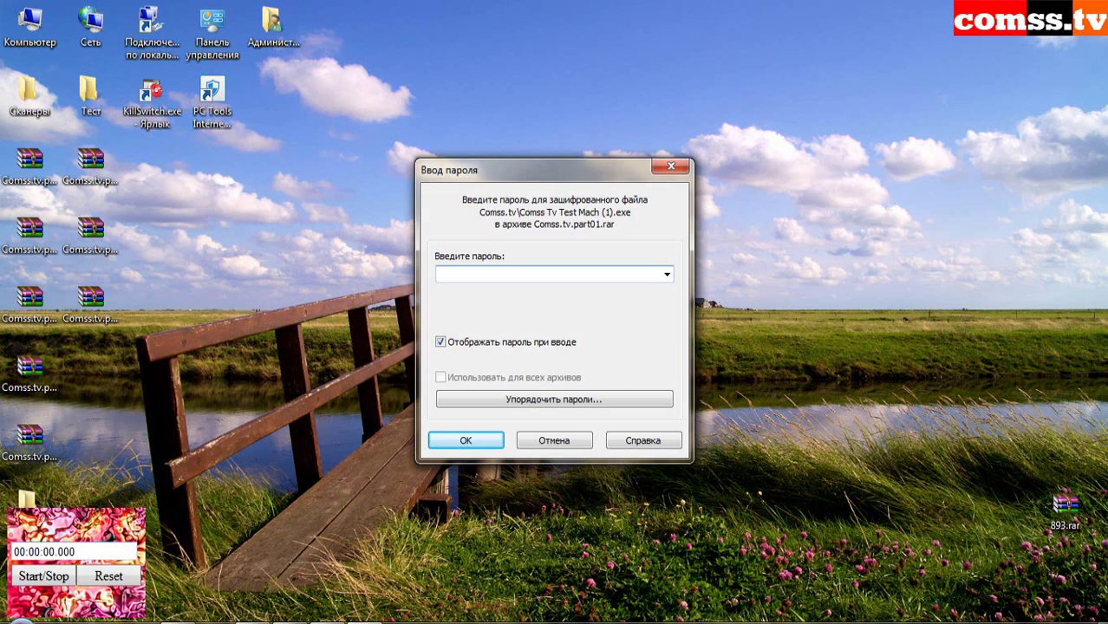
key("Return")
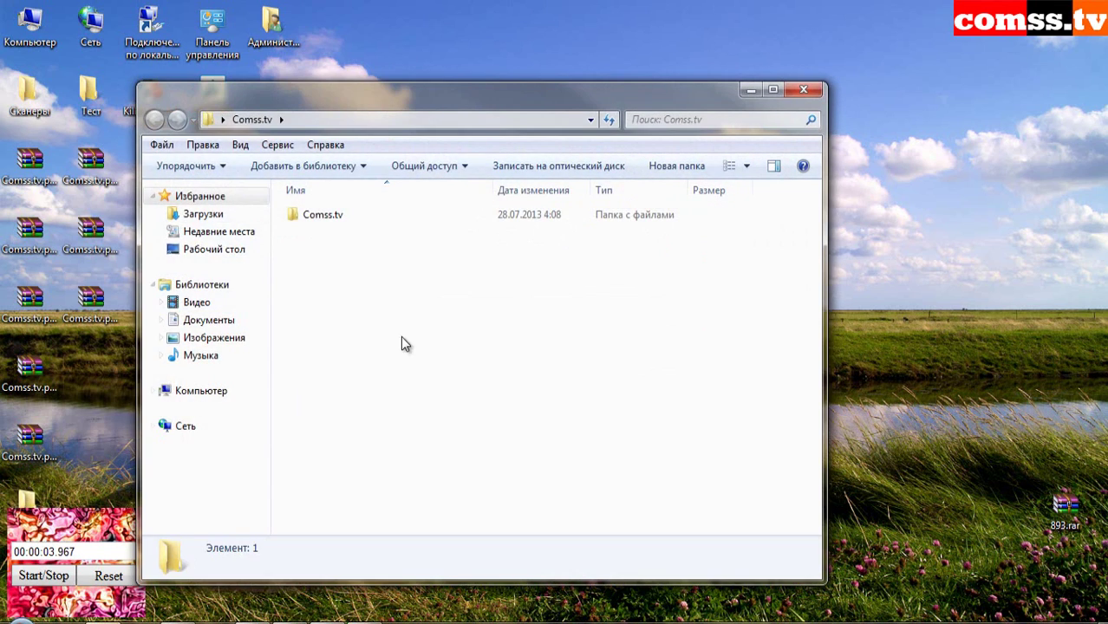
double_click(339, 213)
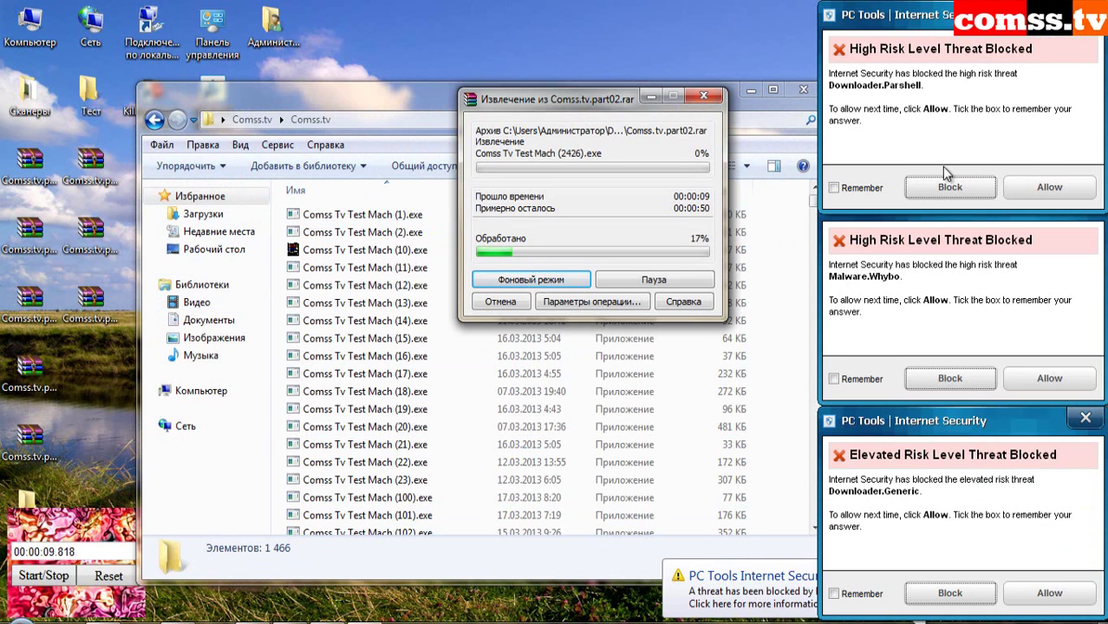
- Block the Downloader.Parshell, Malware.Whybo and Downloader.Generic threats in PC Tools alerts
left_click(946, 187)
left_click(970, 380)
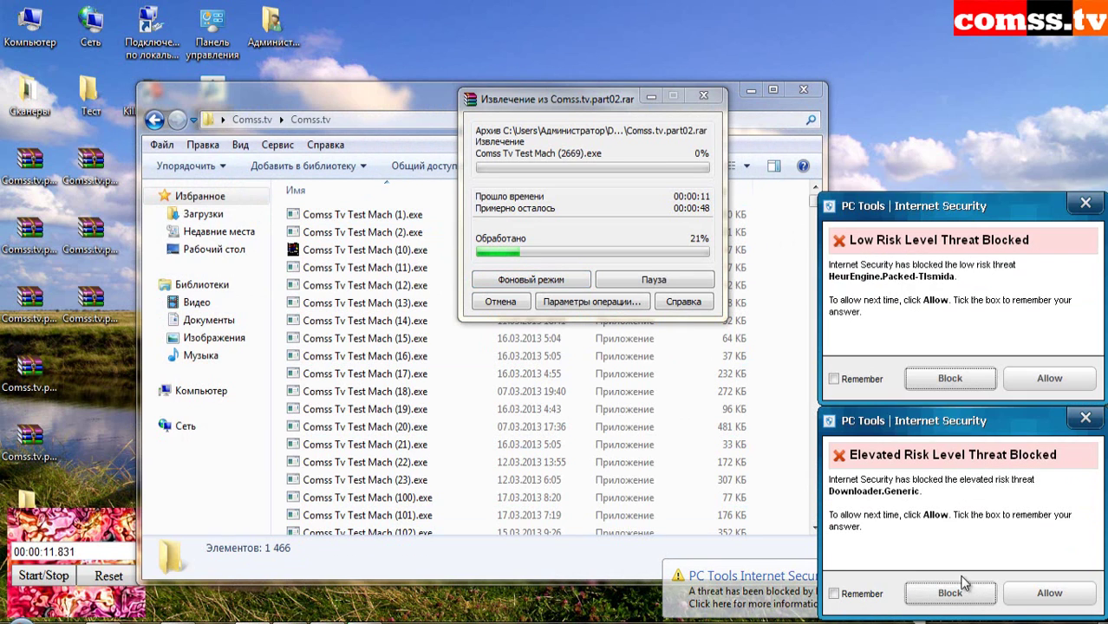
left_click(948, 594)
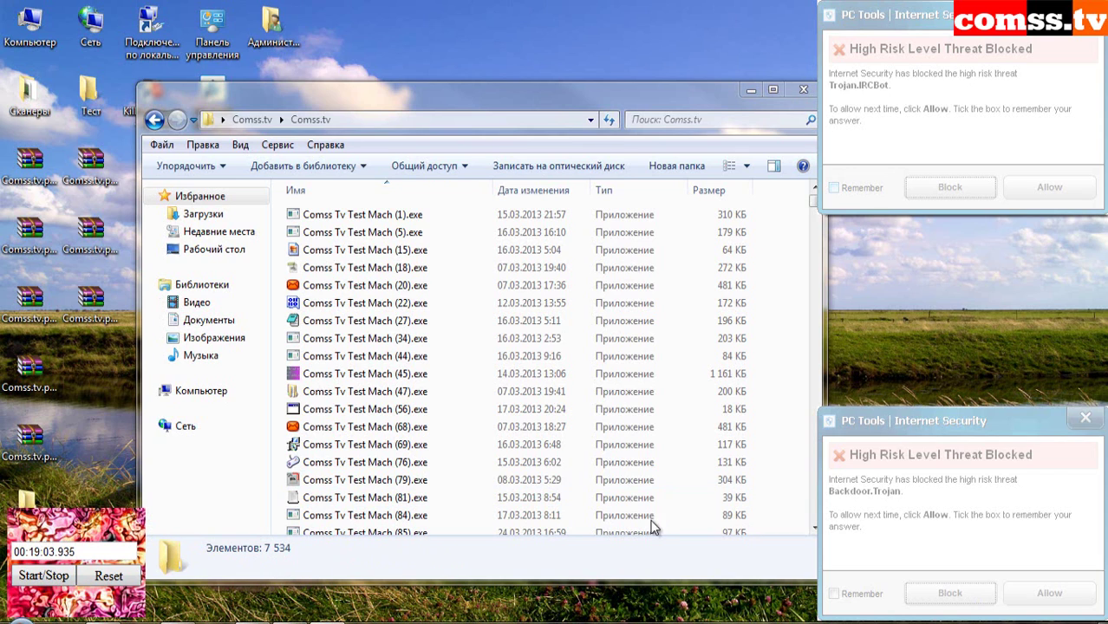
- Dismiss the last threat alert, nudge the Comss.tv window right, and switch to KillSwitch's pctsSvc.exe Properties
left_click(997, 451)
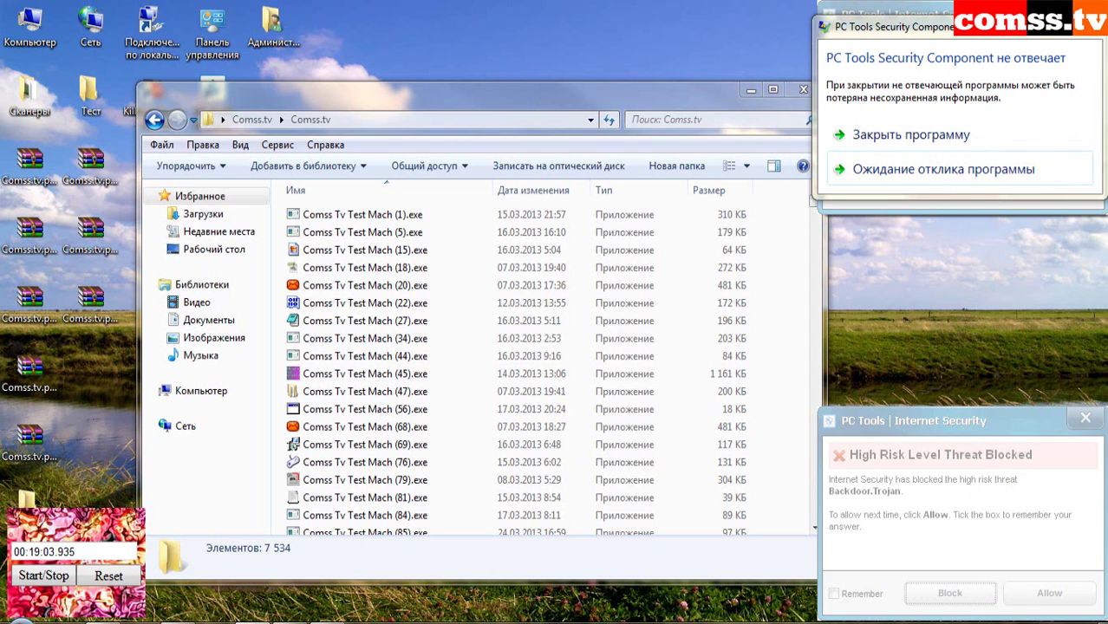
left_click(254, 623)
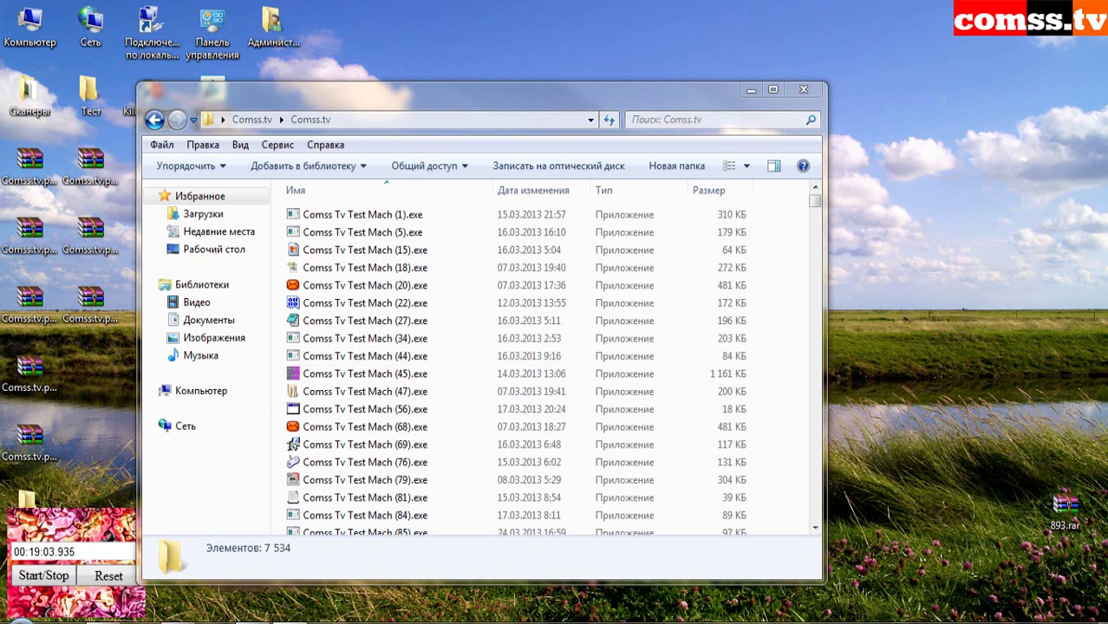
left_click_drag(519, 102, 564, 92)
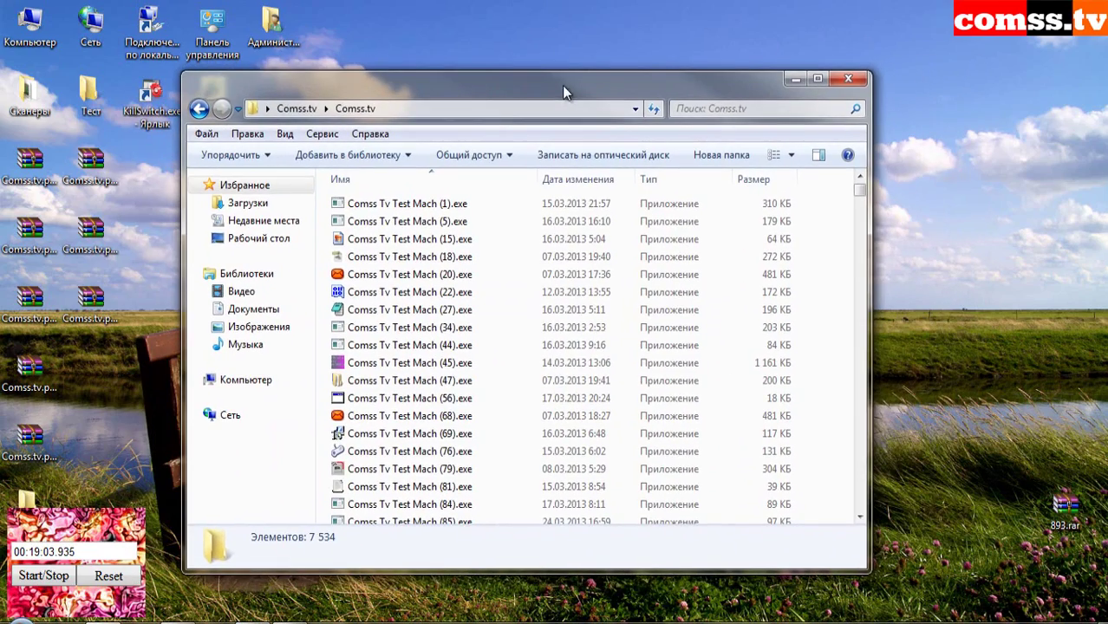
key("alt+Tab")
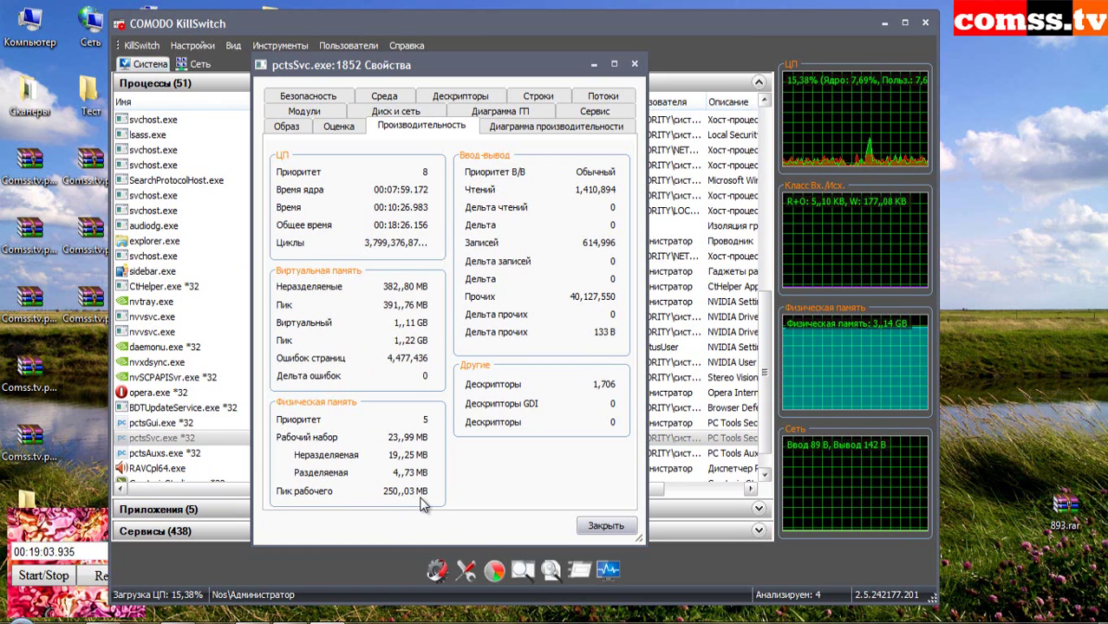
- Close the pctsSvc.exe Properties dialog to get back to the KillSwitch process list
key("Escape")
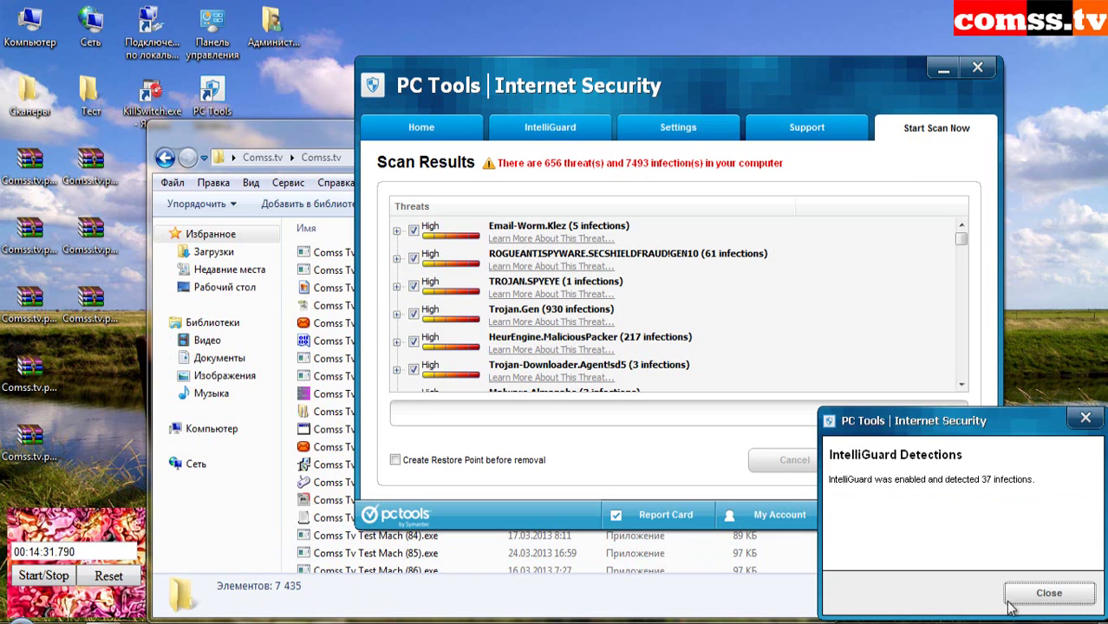
- Close the IntelliGuard Detections popup during removal and switch to COMODO KillSwitch
left_click(1032, 596)
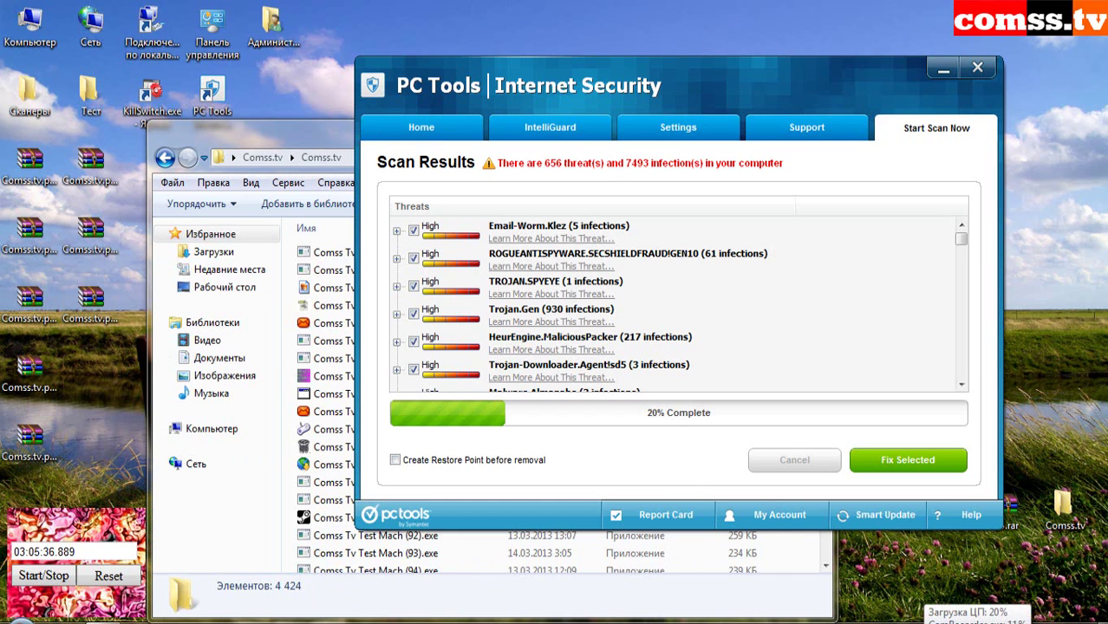
key("alt+Tab")
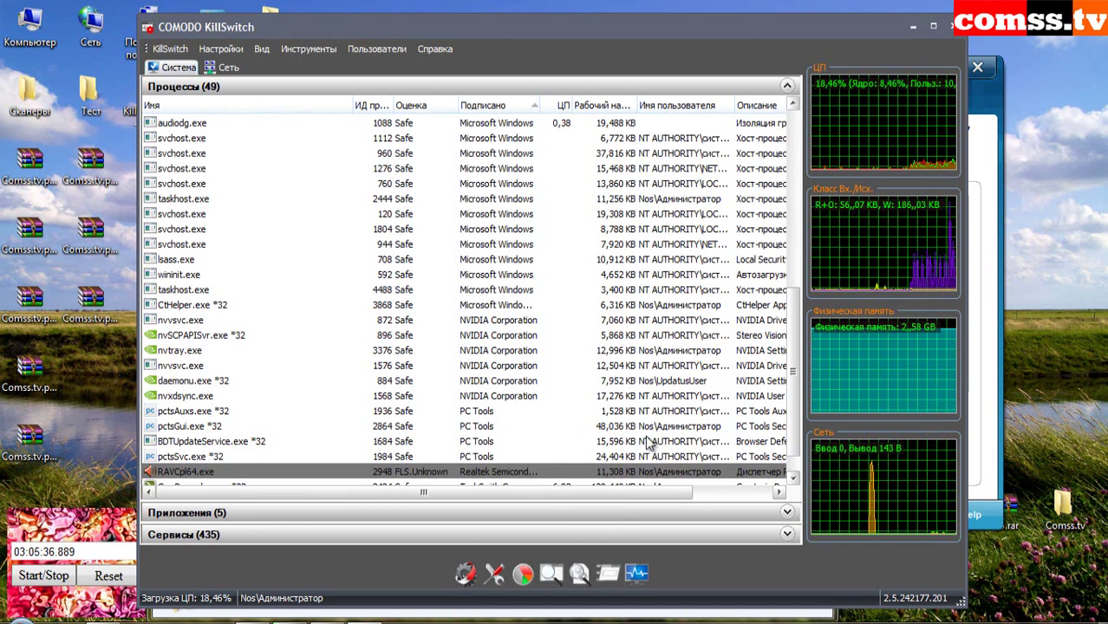
- Scroll the KillSwitch list to review the pctsGui.exe and pctsSvc.exe processes
scroll(796, 388, "down", 1)
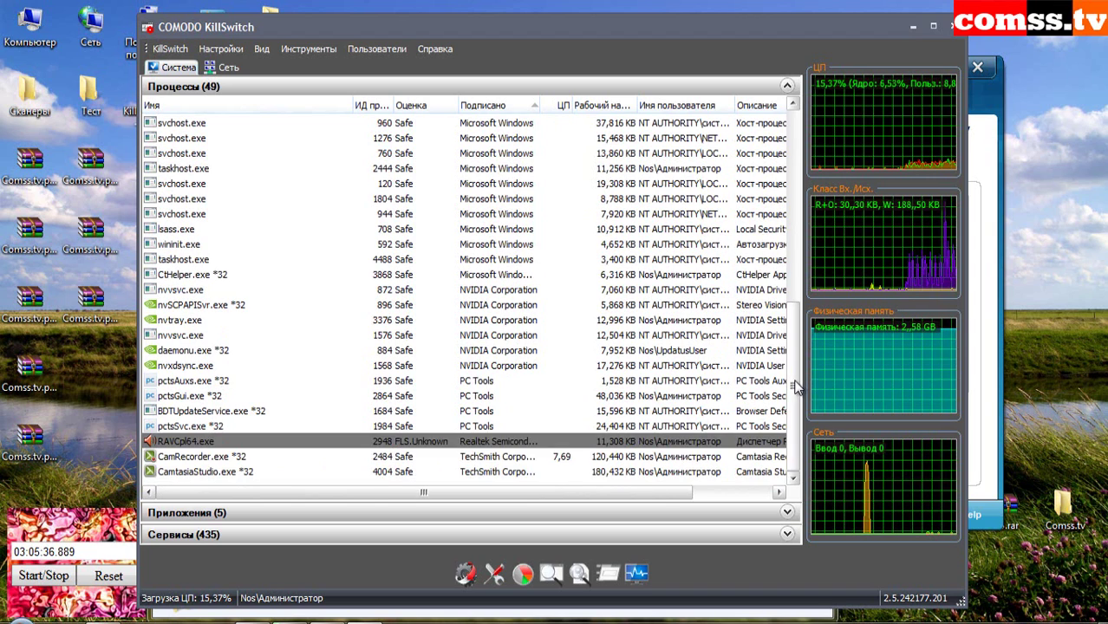
scroll(796, 388, "up", 1)
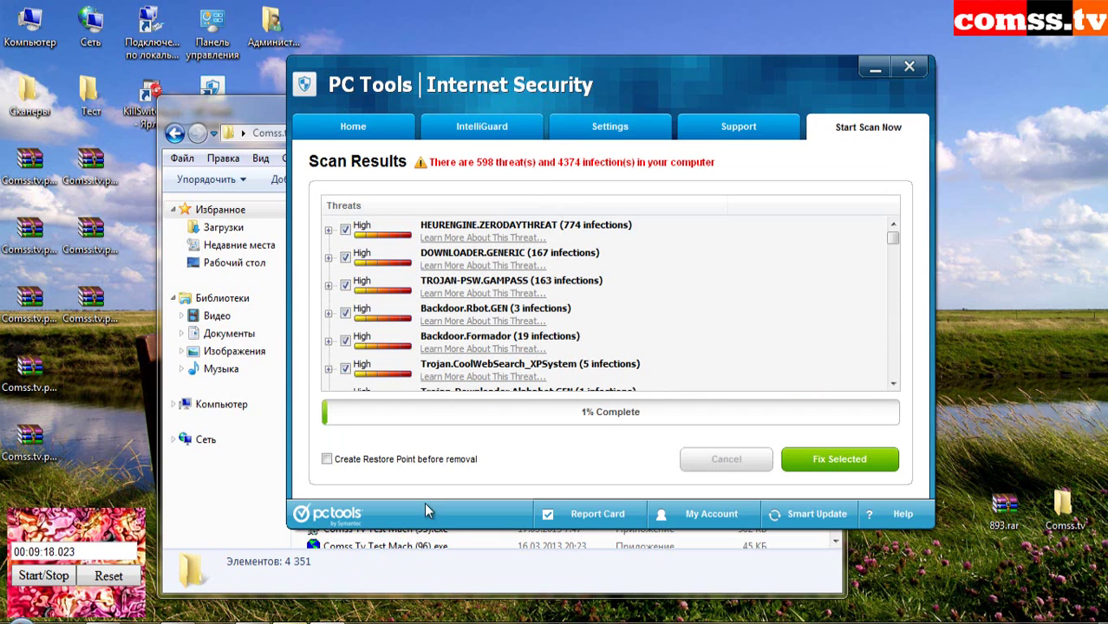
- Move the PC Tools window aside, let the scan remove all 1,198 infections, then reset the stopwatch
left_click_drag(681, 81, 709, 63)
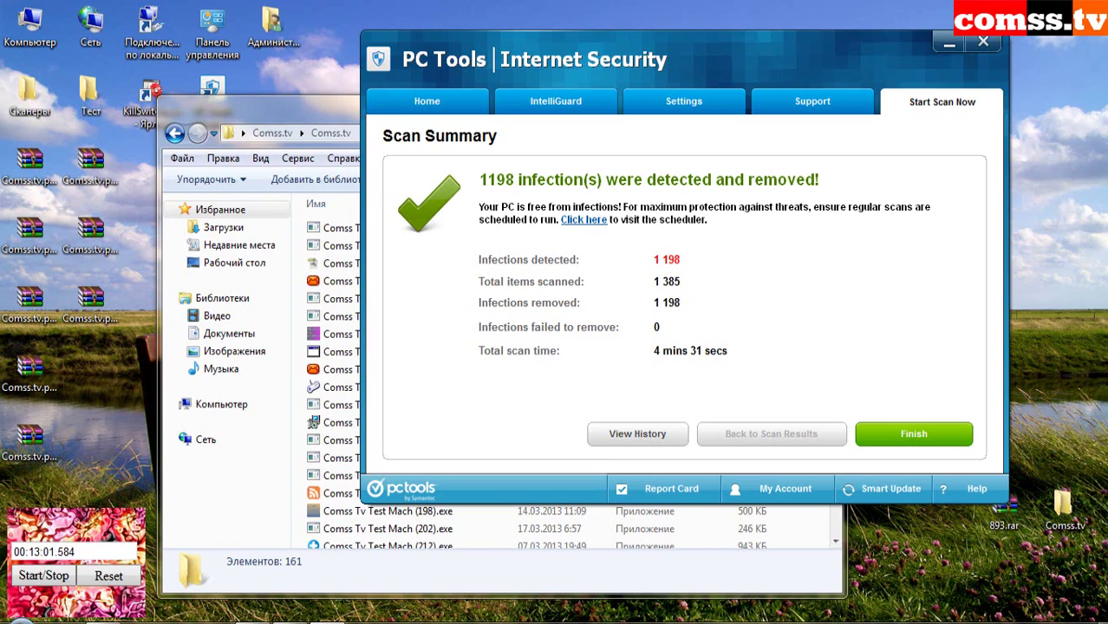
left_click(110, 577)
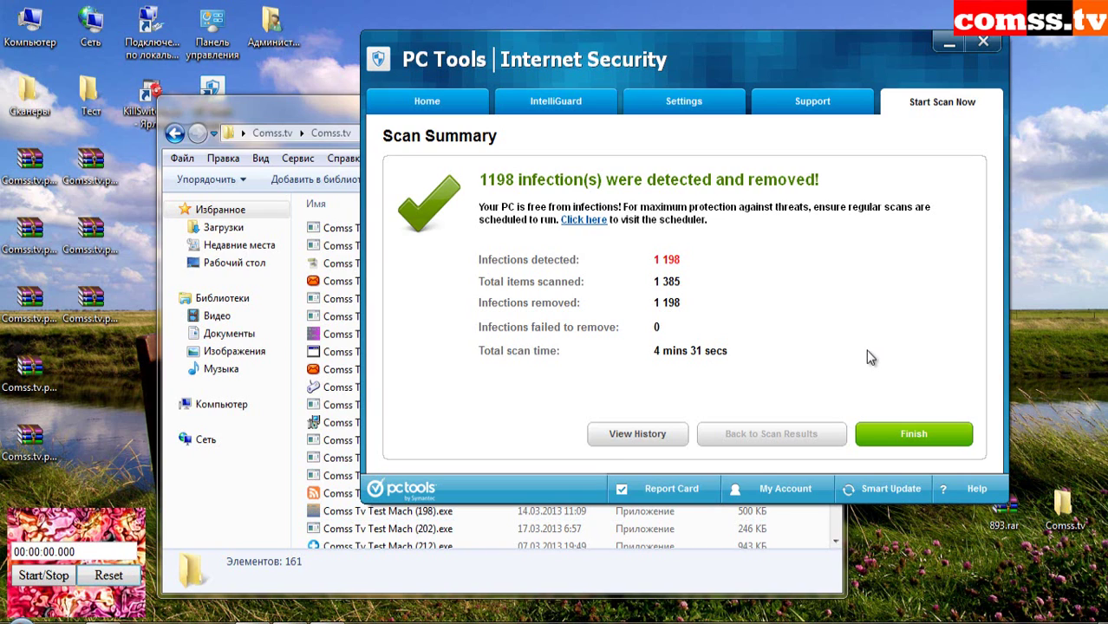
- Custom-scan the Comss.tv folder under Users > Администратор > Desktop
left_click(914, 433)
left_click(422, 359)
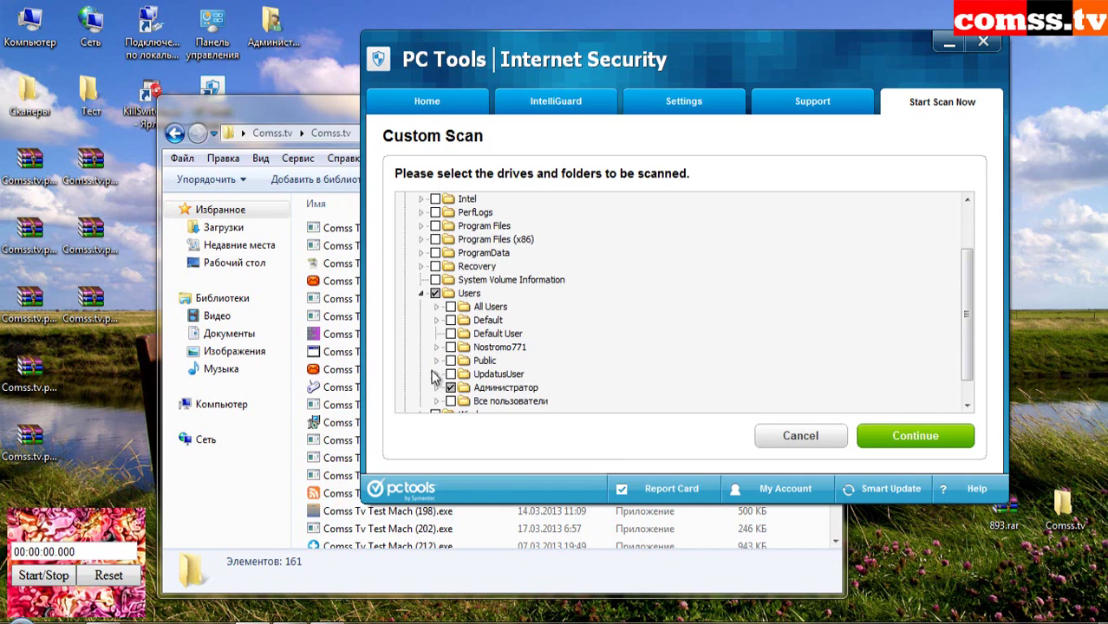
left_click(437, 388)
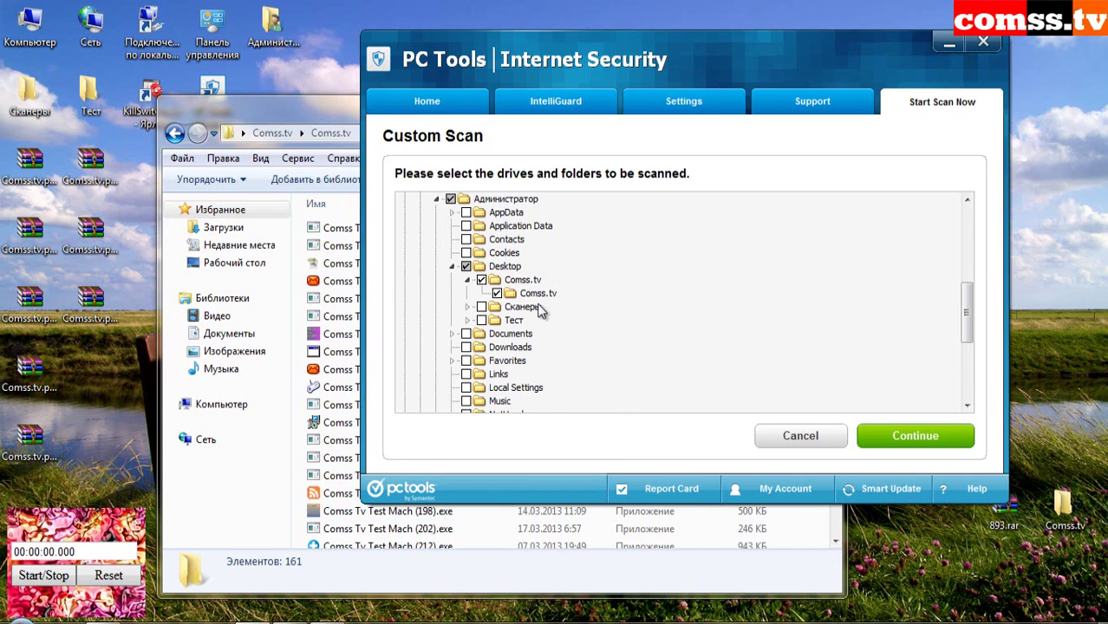
left_click(909, 436)
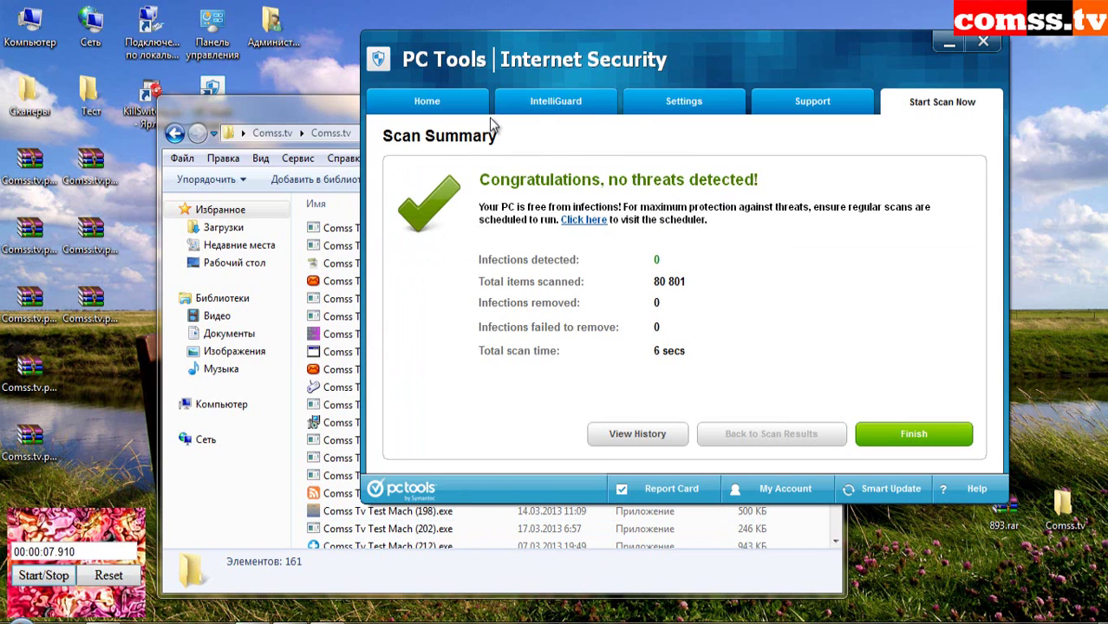
- Close the clean summary, scan Comss.tv with HitmanPro, and select its 161 folder
left_click(913, 439)
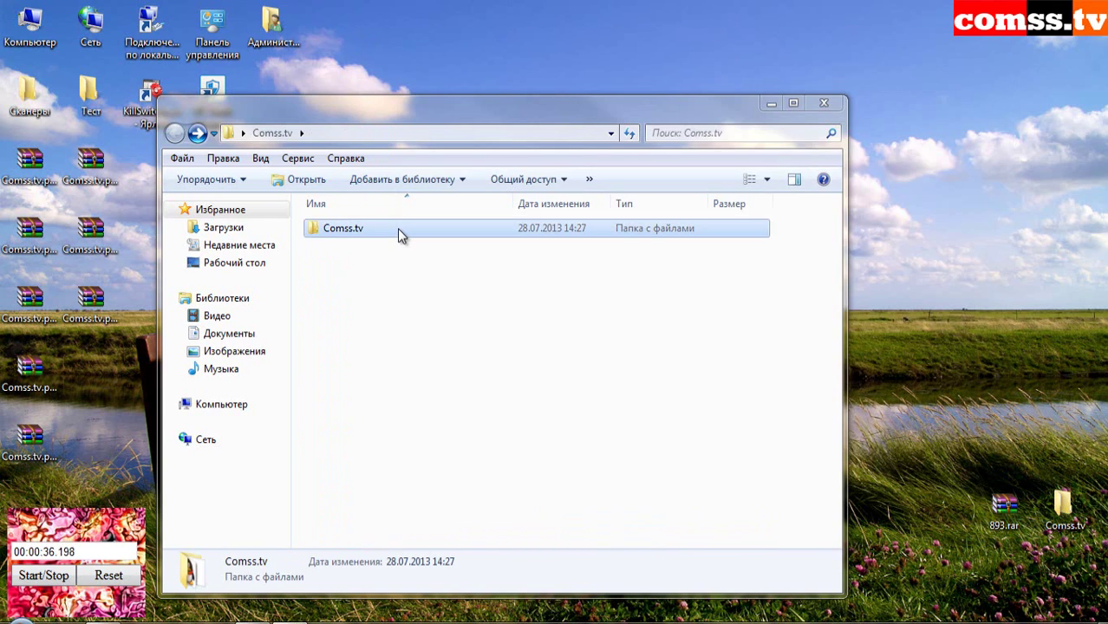
right_click(402, 234)
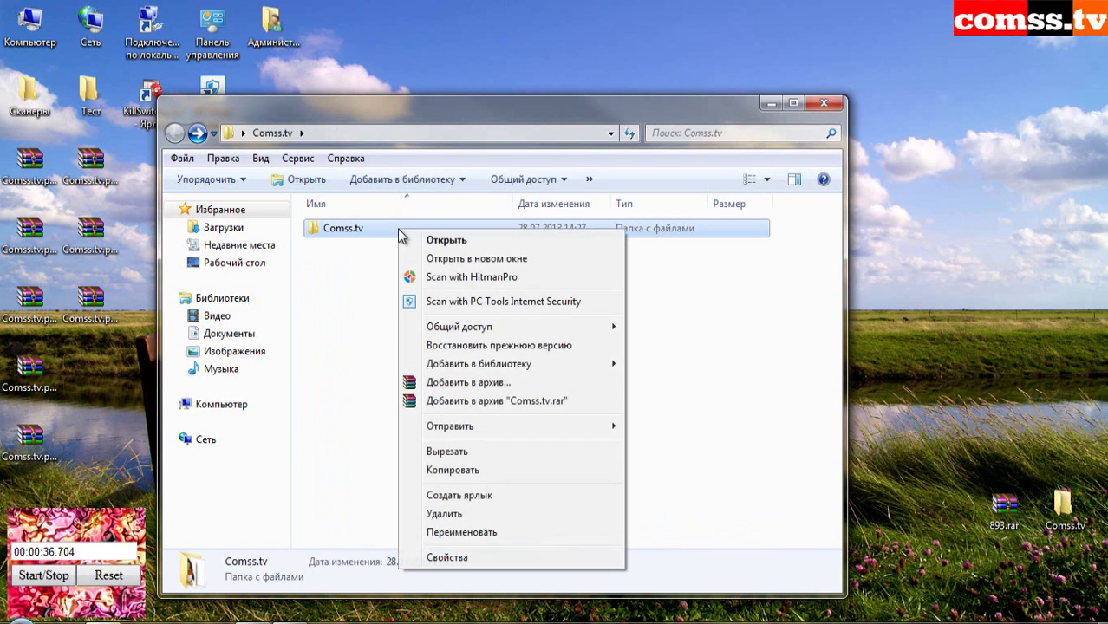
left_click(486, 277)
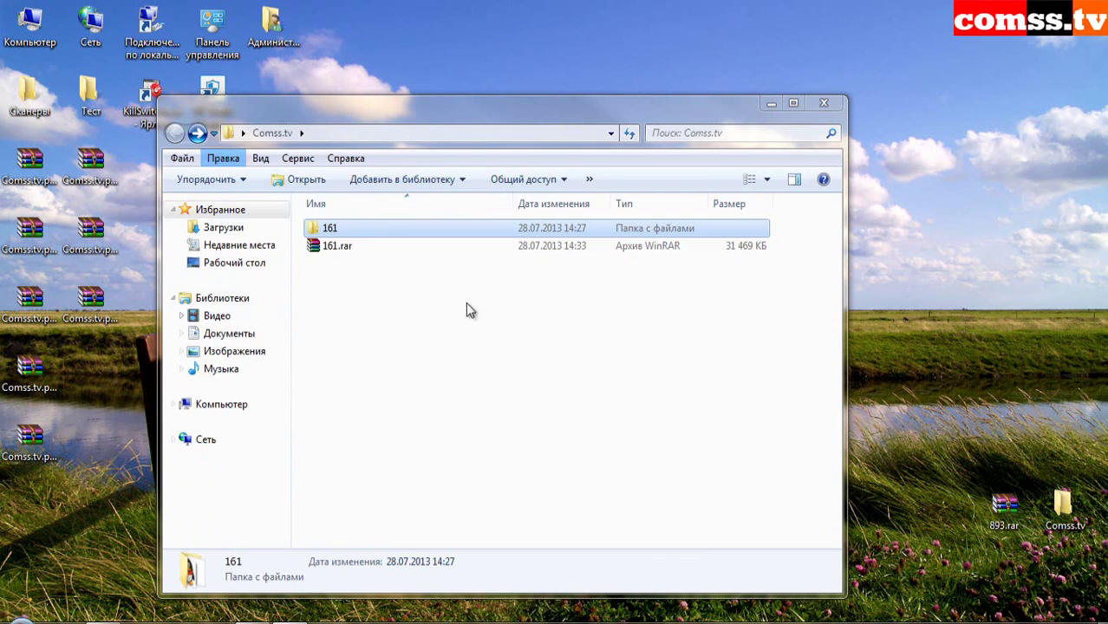
left_click(343, 248)
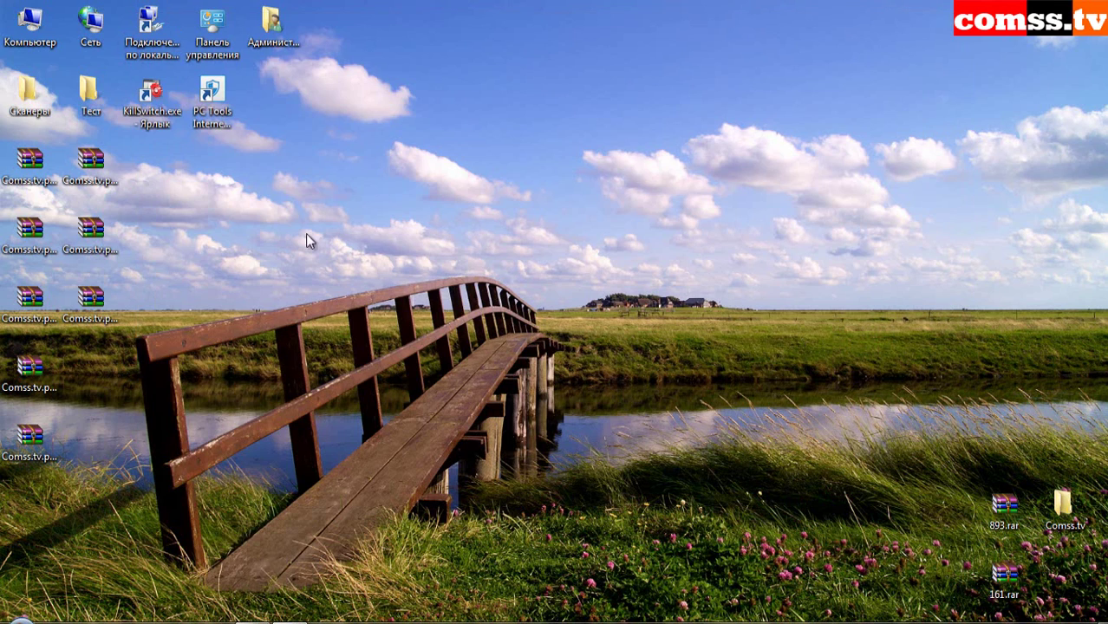
- Open the Тест folder and run Mini_Security_Test.exe as administrator
double_click(91, 93)
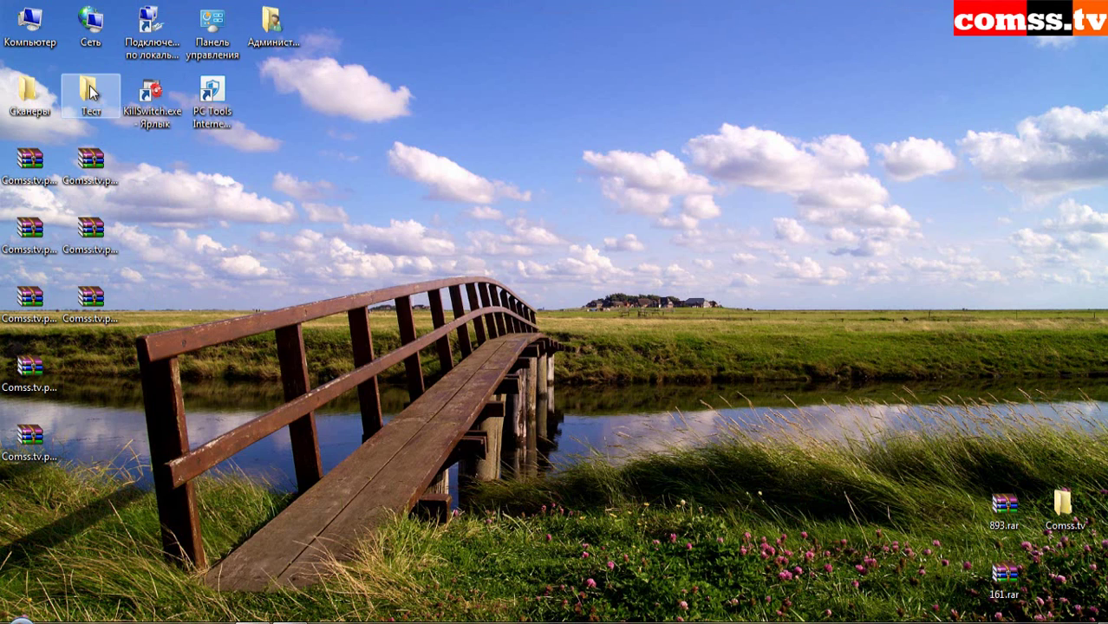
right_click(425, 332)
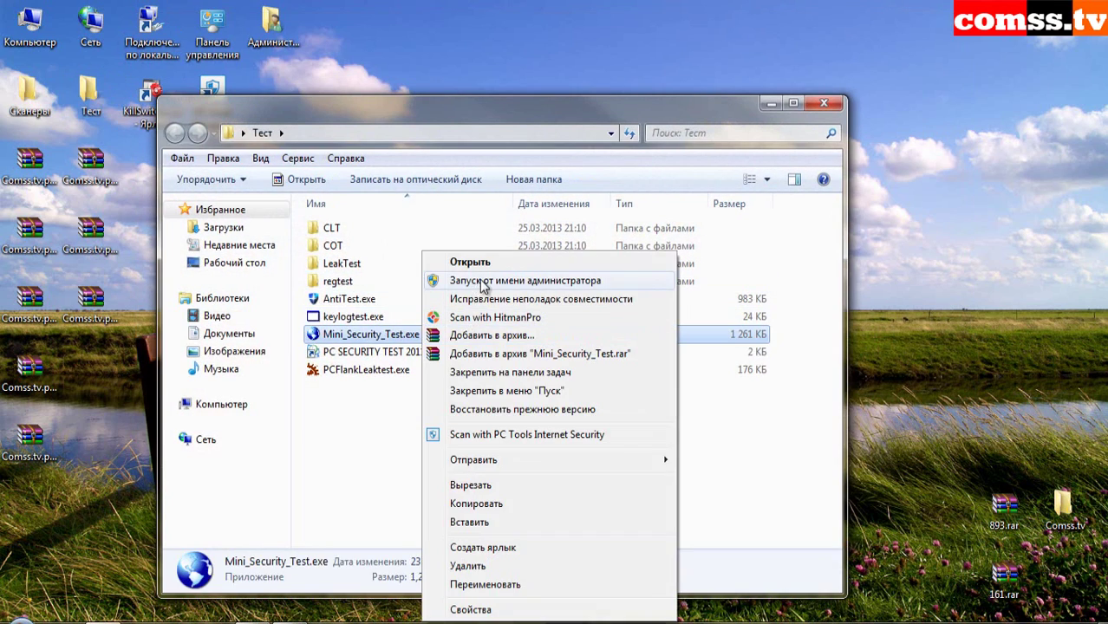
left_click(477, 286)
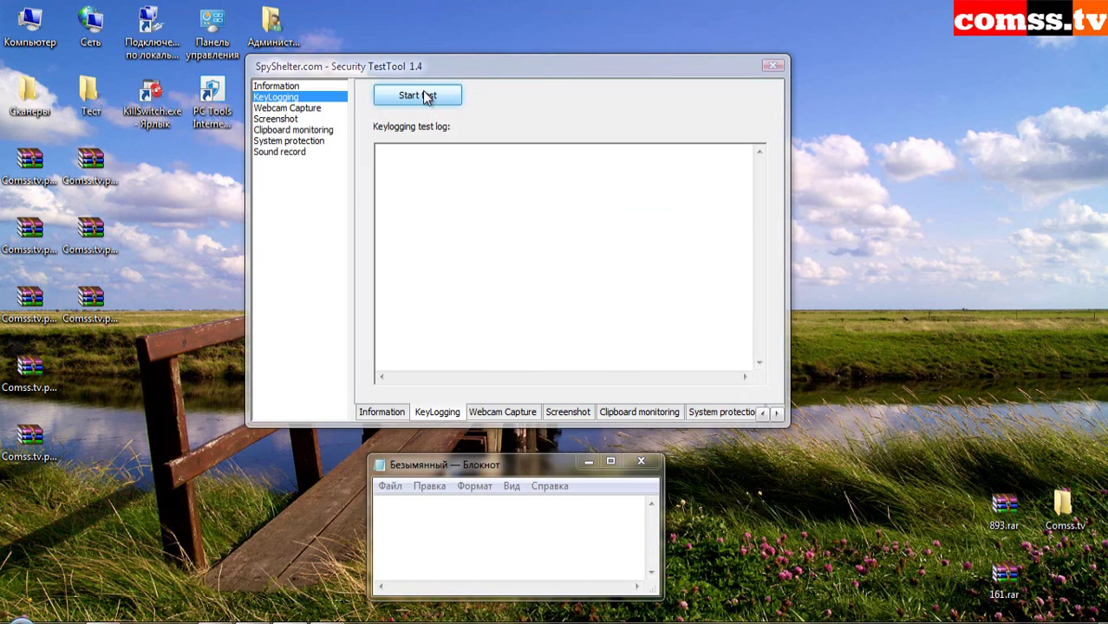
- Start the keylogging test and type 'asdasdasdasdasdadasdasdasd' into Notepad
left_click(424, 97)
left_click(467, 517)
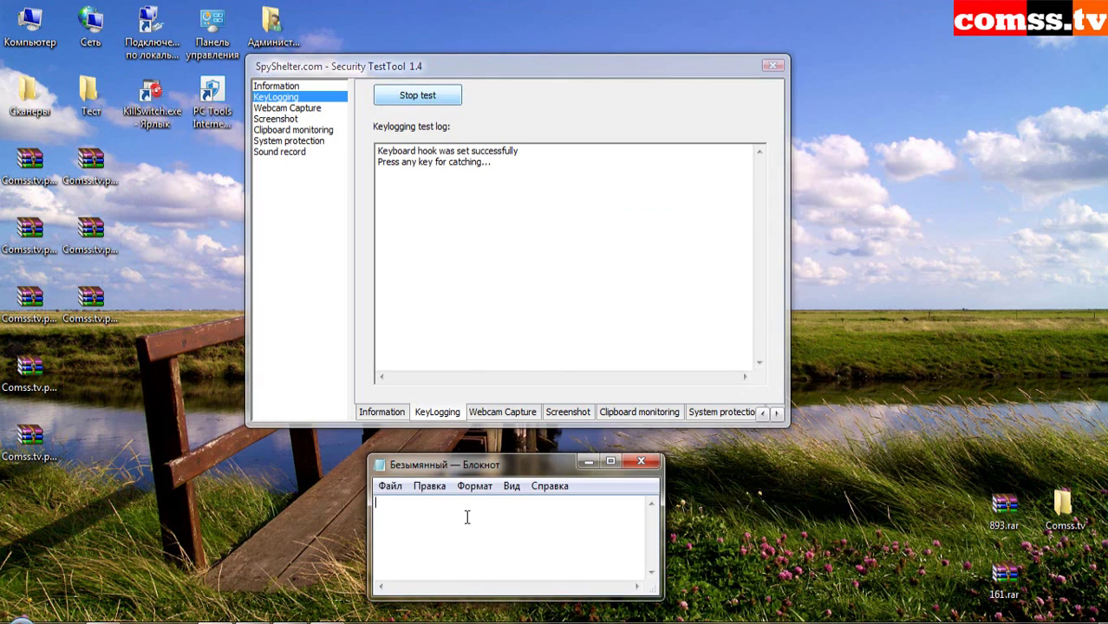
type("asdasdasdasdasdadas")
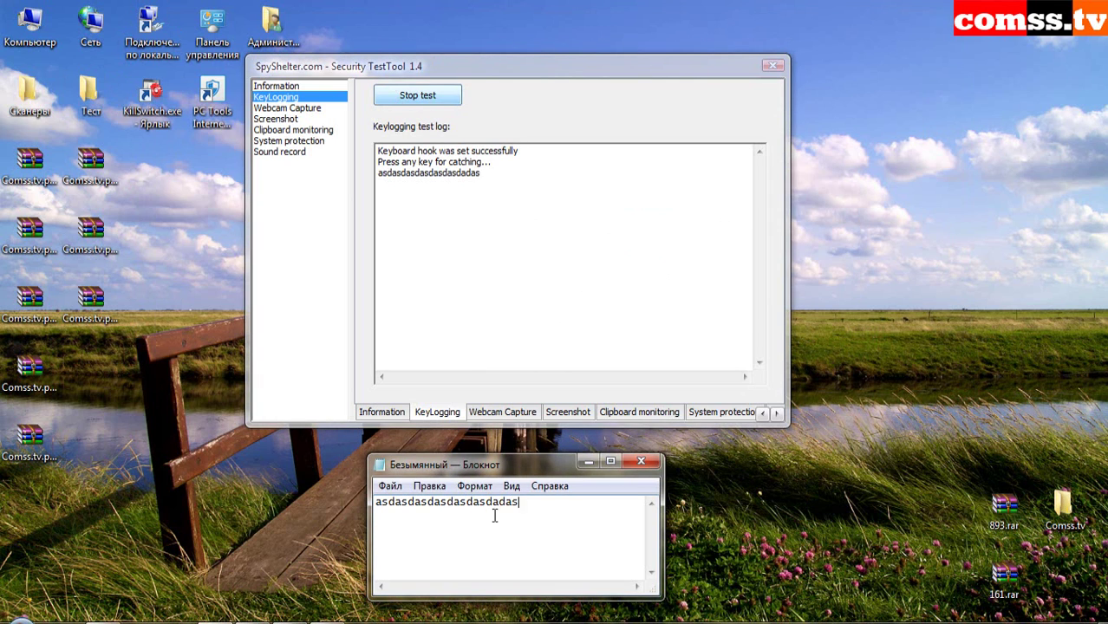
type("dasdasd")
- Run all ten screenshot capture tests, 1a through 5b
left_click(299, 119)
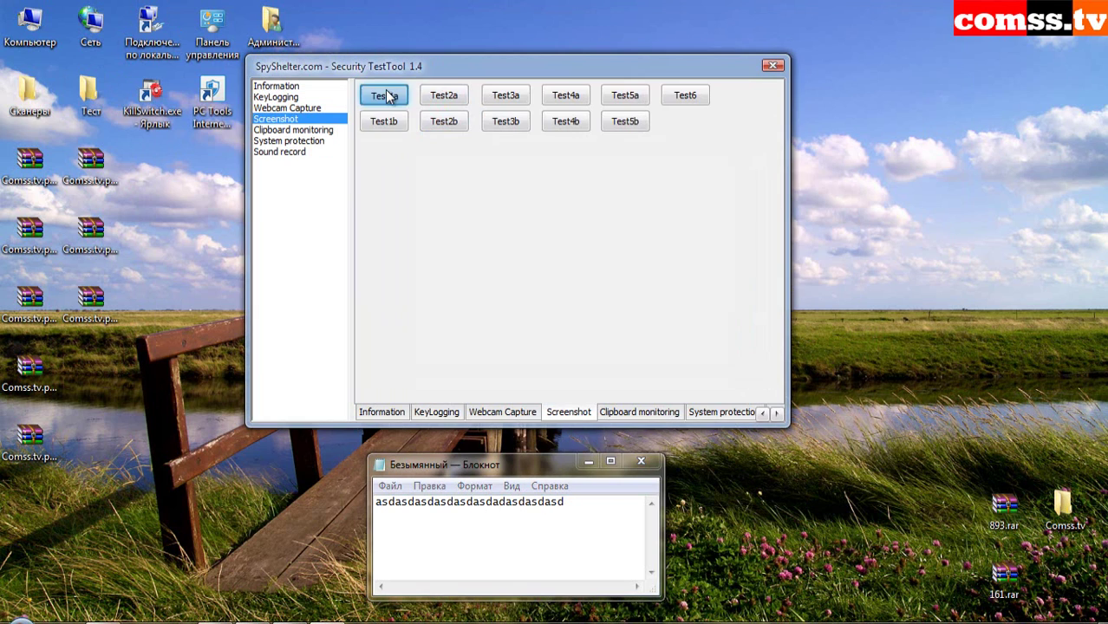
left_click(388, 96)
left_click(384, 122)
left_click(444, 95)
left_click(444, 121)
left_click(506, 96)
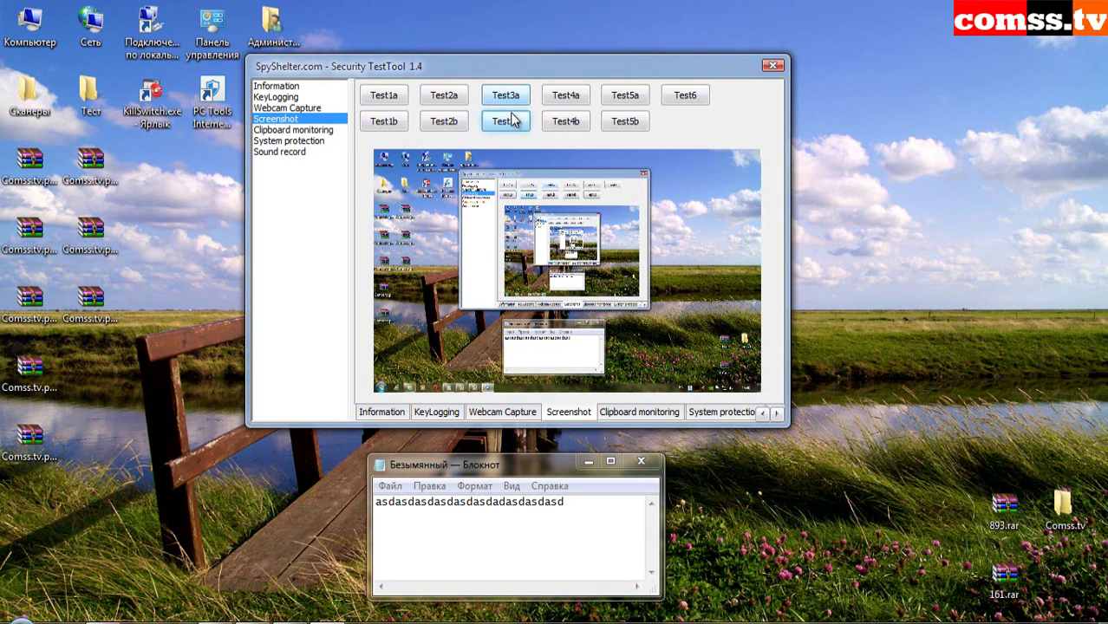
left_click(505, 122)
left_click(566, 95)
left_click(566, 122)
left_click(626, 95)
left_click(625, 121)
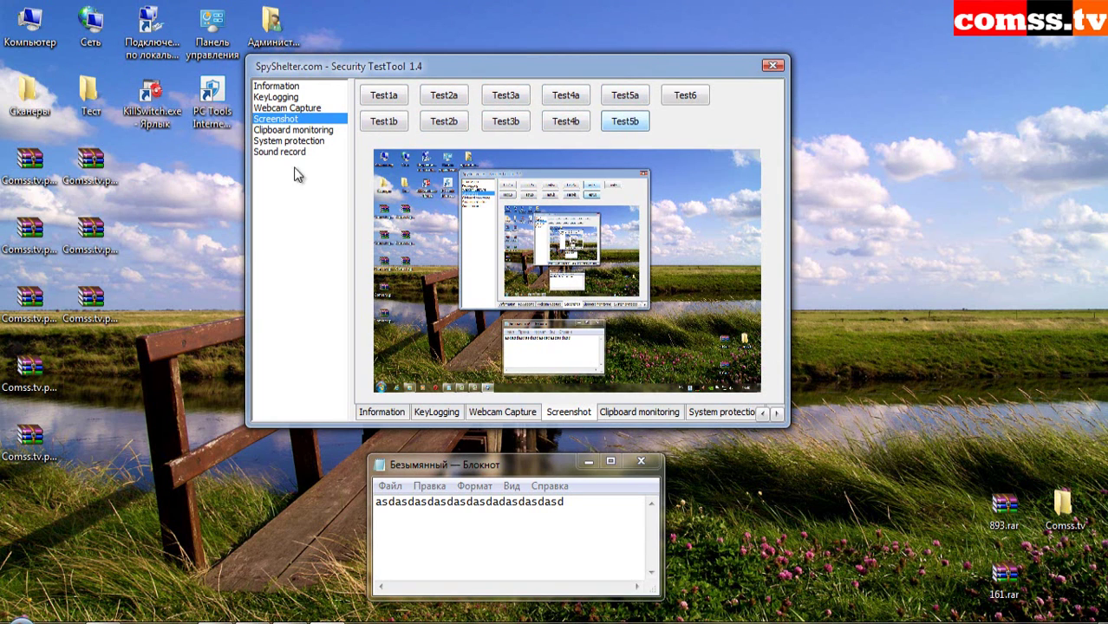
- Start clipboard monitoring and copy the Notepad text to the clipboard
left_click(281, 131)
left_click(417, 97)
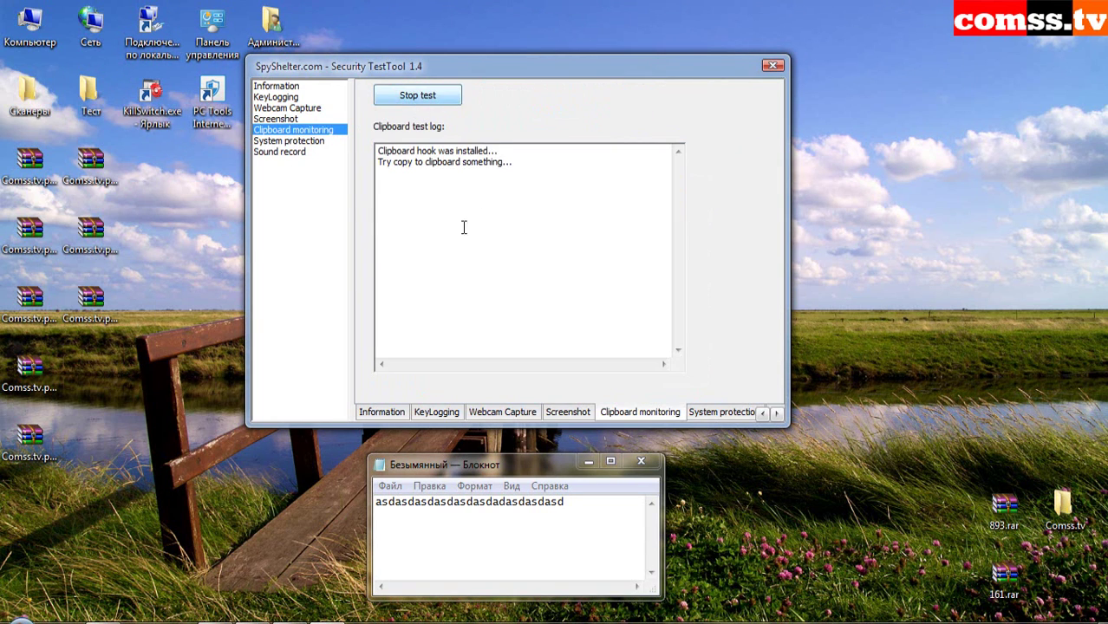
double_click(575, 507)
right_click(411, 499)
left_click(460, 318)
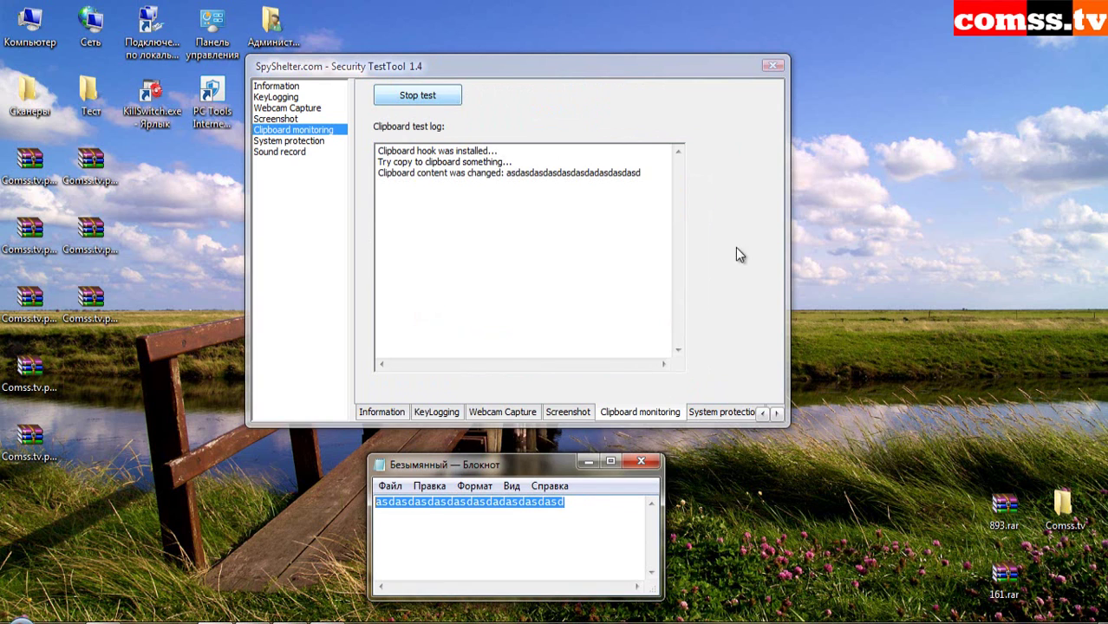
- Run registry access test1 and test2 from the system protection tests
left_click(324, 141)
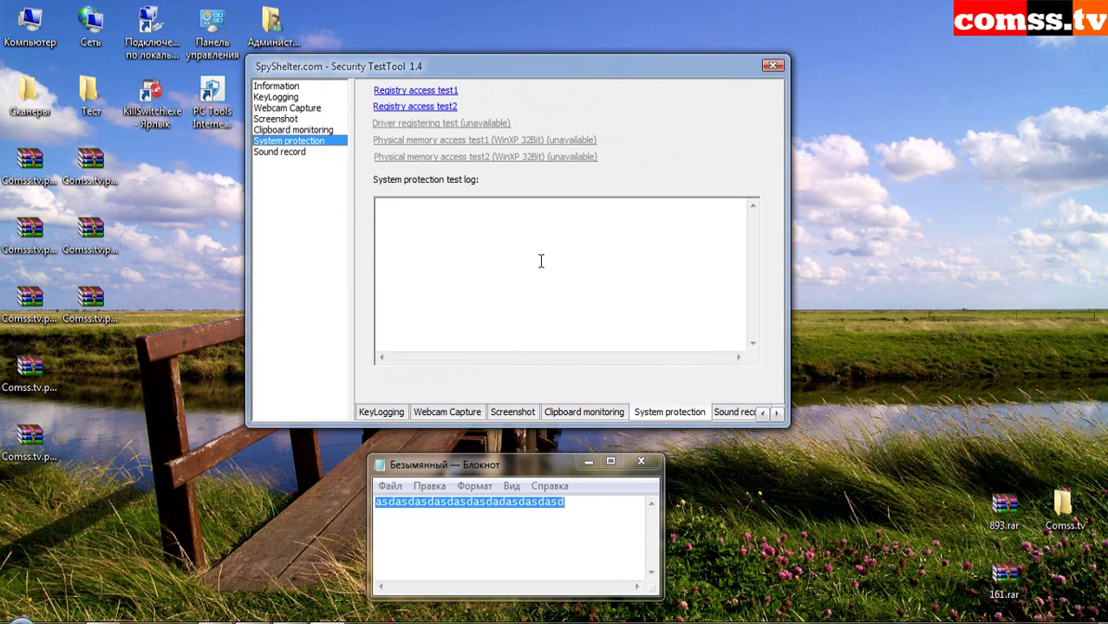
left_click(433, 91)
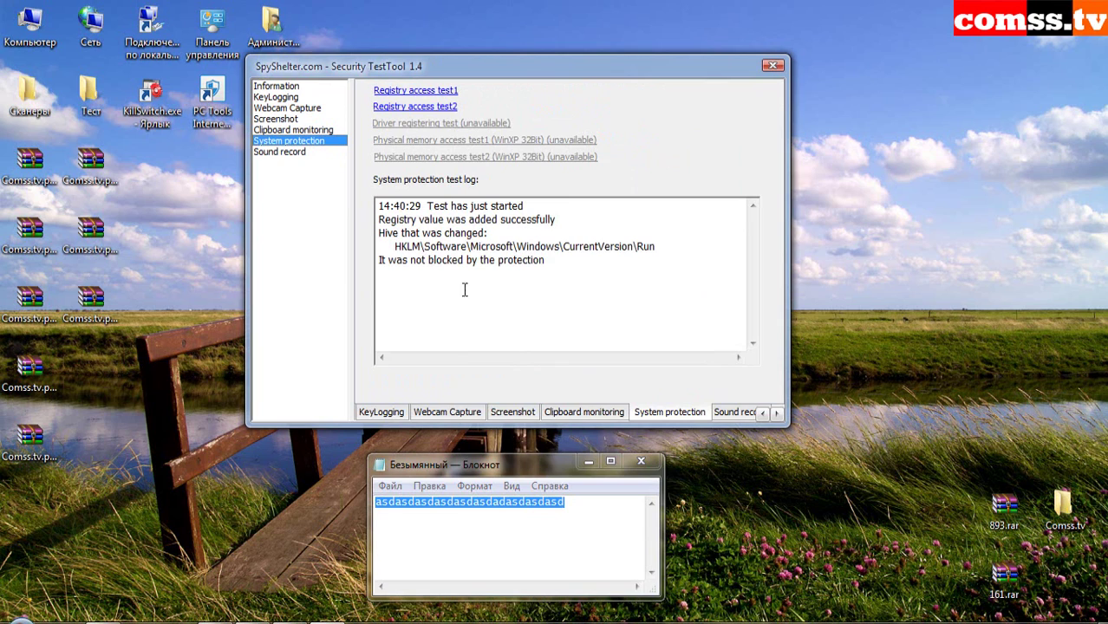
left_click(420, 107)
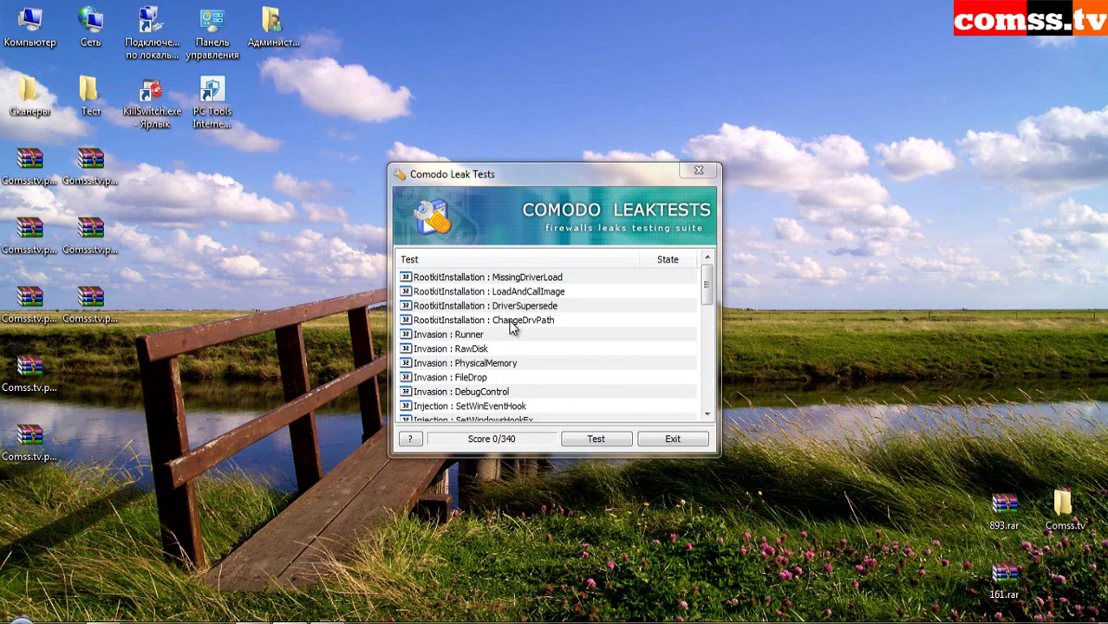
- Run the full leak test suite, blocking both PC Tools alerts, and exit at 190/340
left_click(594, 441)
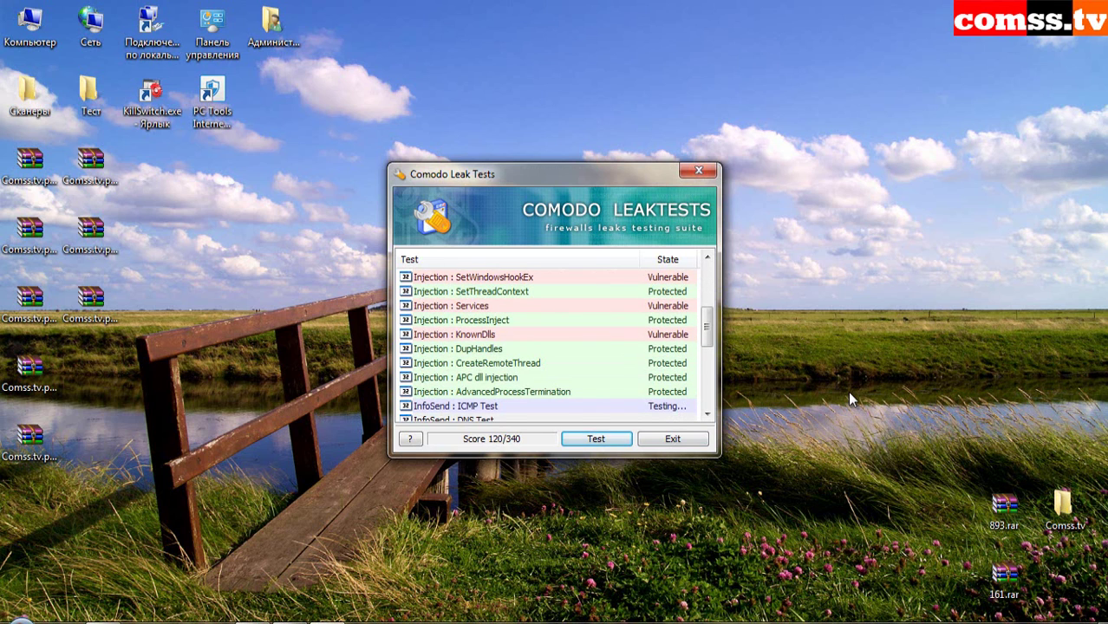
left_click(952, 386)
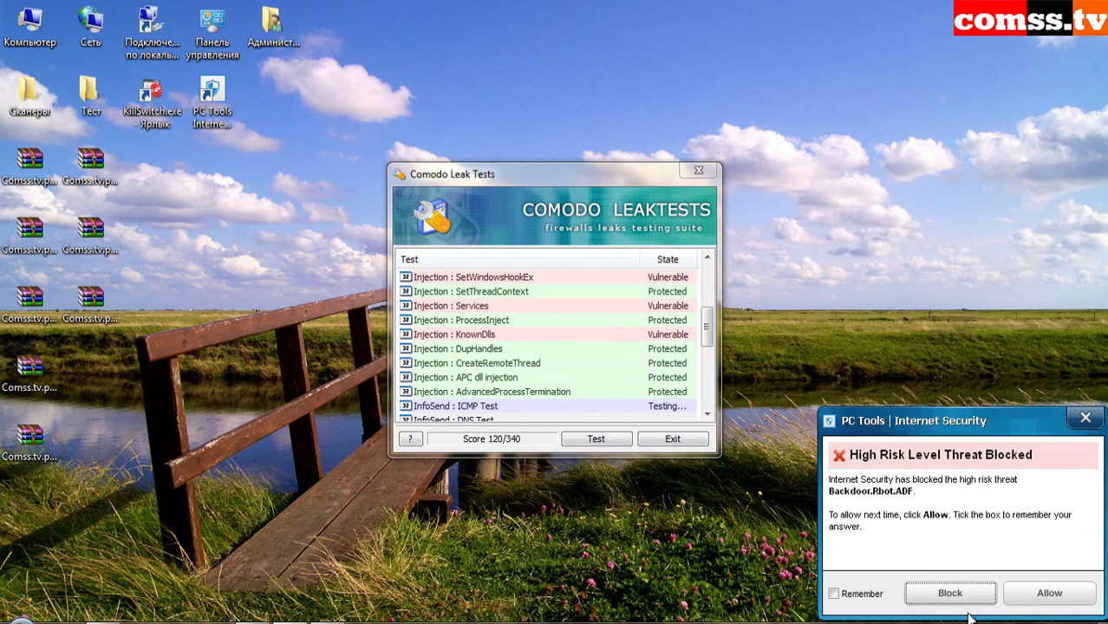
left_click(950, 595)
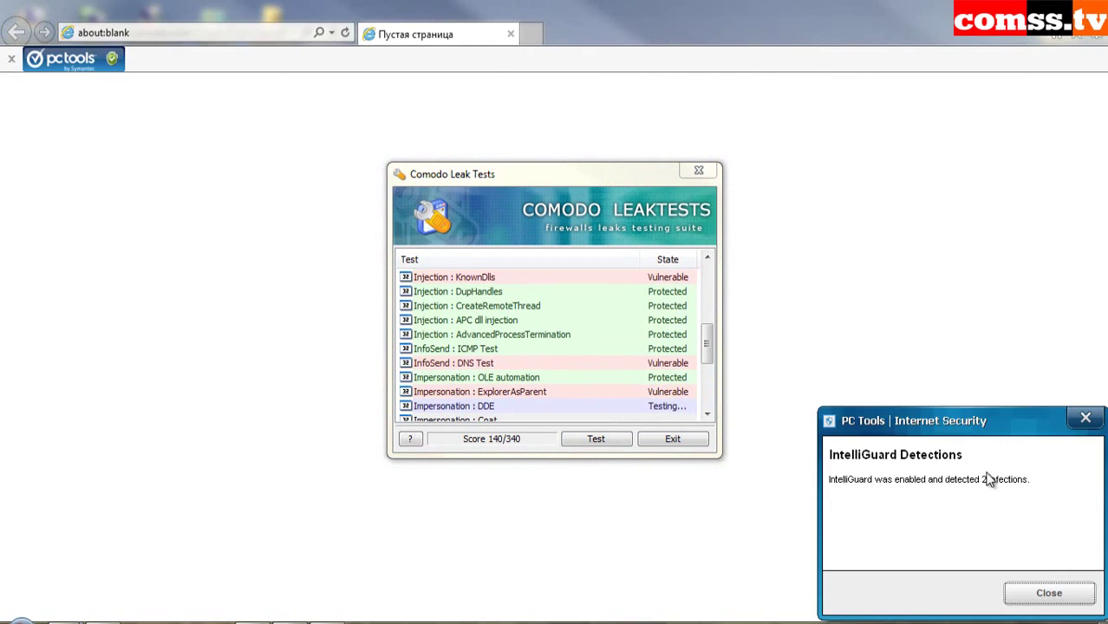
left_click(1051, 595)
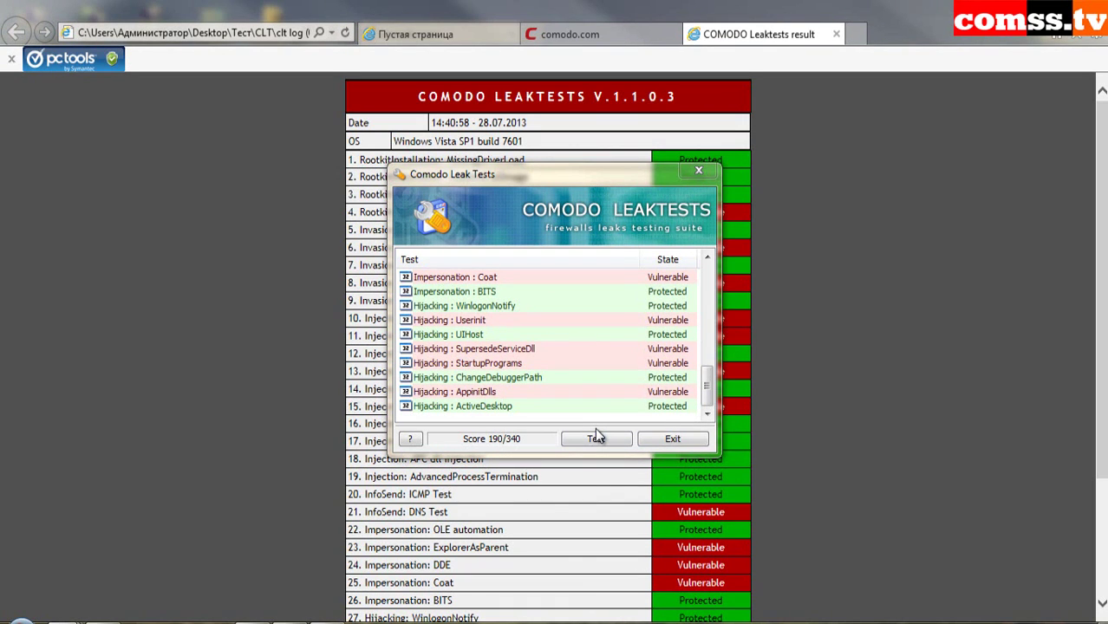
left_click(673, 439)
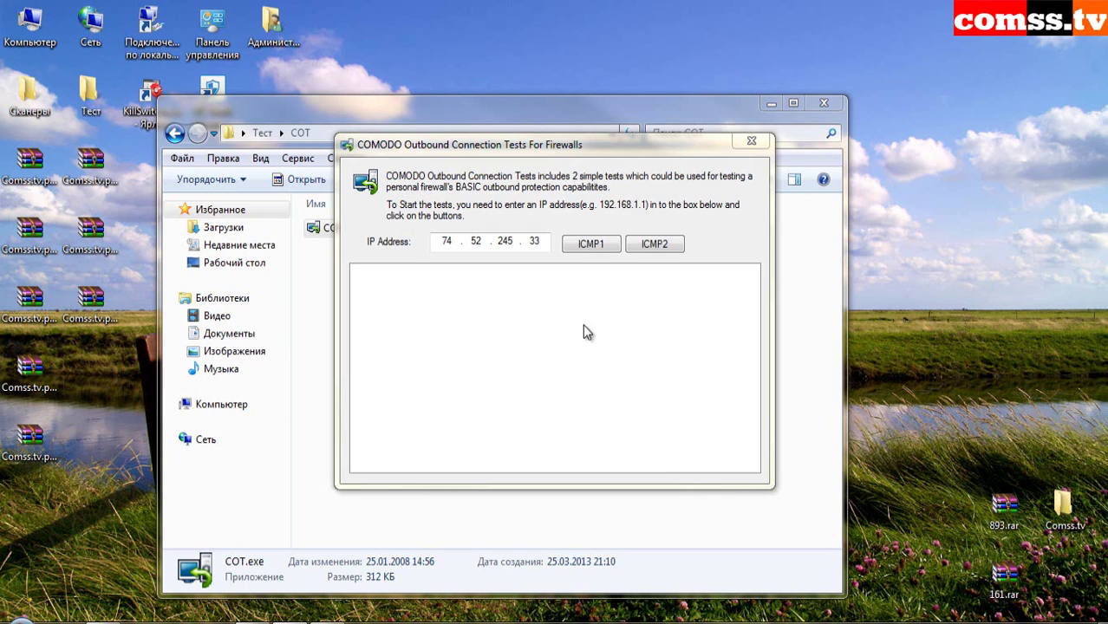
- Run the ICMP1 and ICMP2 outbound tests against 74.52.245.33
left_click(589, 245)
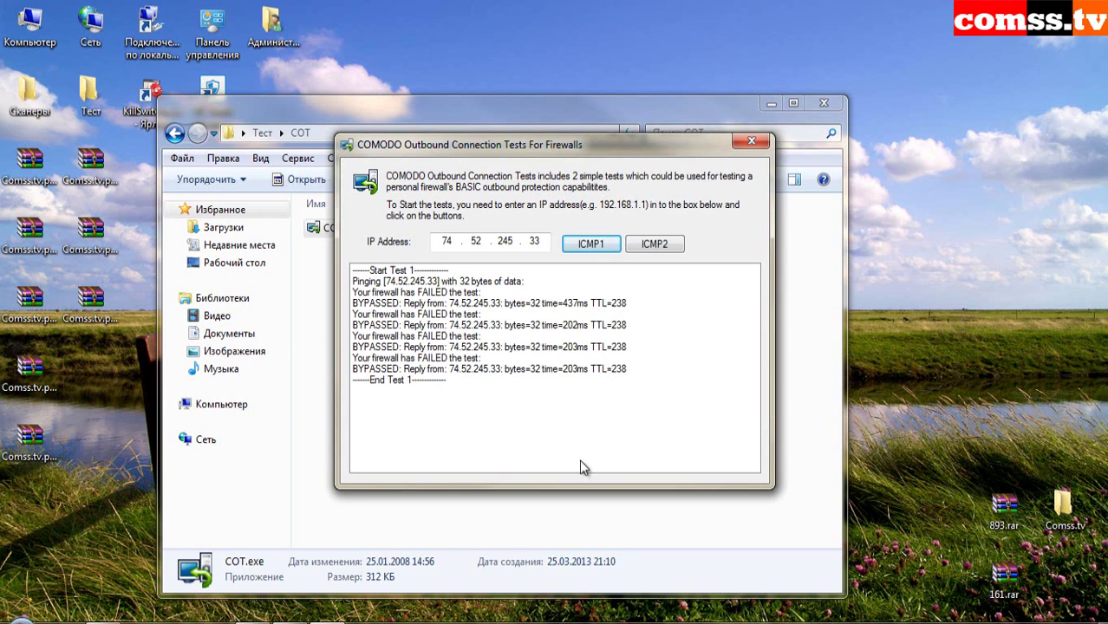
left_click(667, 246)
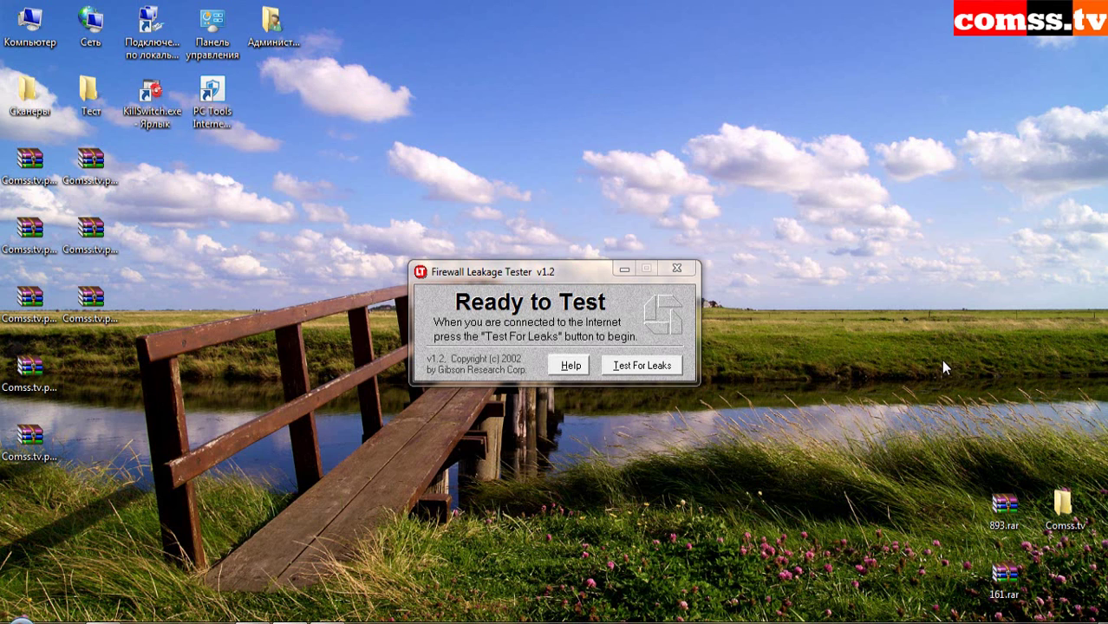
- Get the Firewall Penetrated leak-test verdict, then show Ghost Security RegTest's Test 1 introduction
left_click(666, 367)
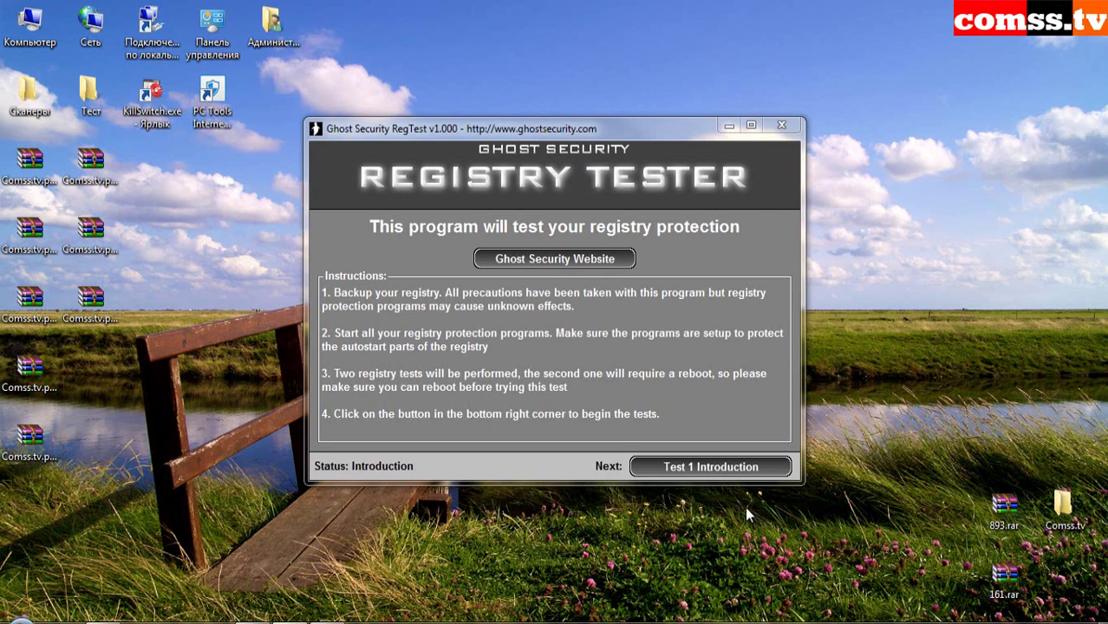
left_click(716, 468)
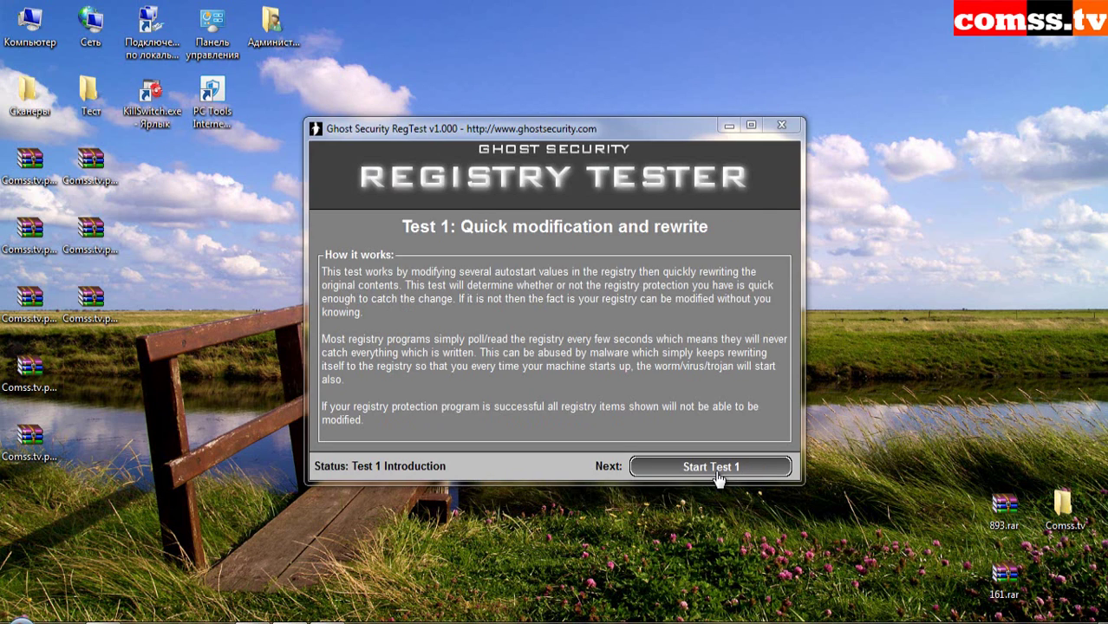
- Run RegTest Test 1 and widen the window and Status column to read its results
left_click(712, 468)
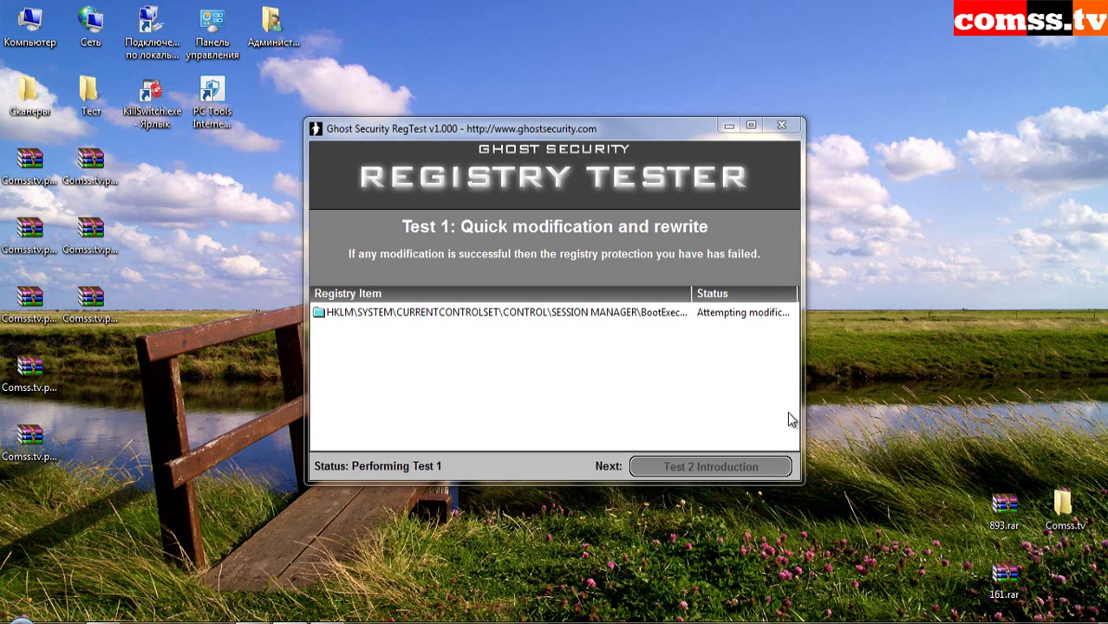
left_click_drag(802, 419, 951, 425)
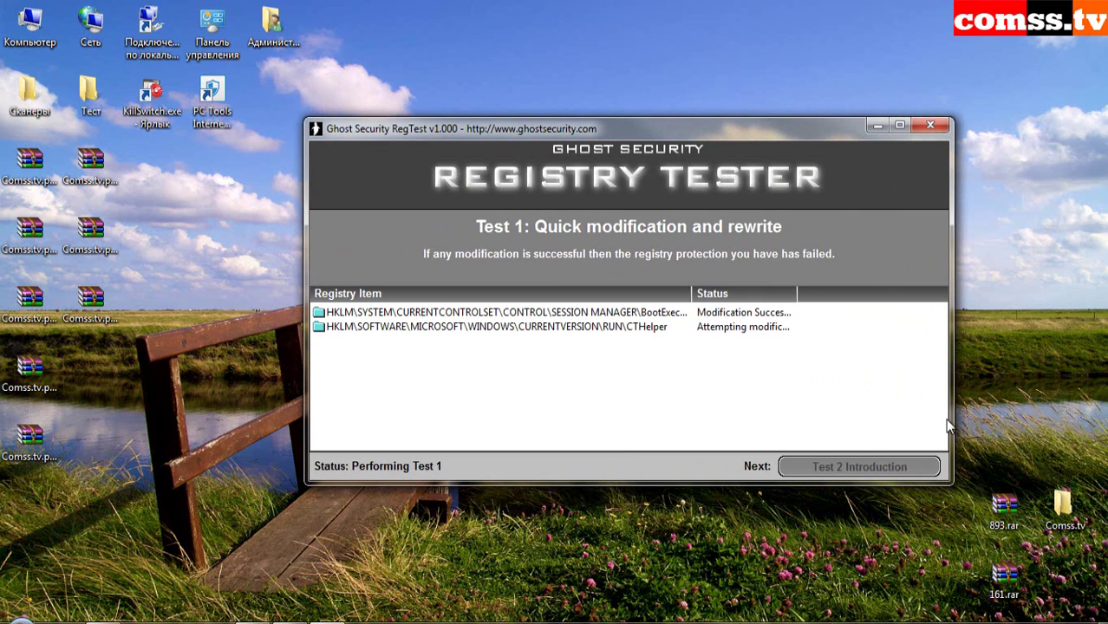
left_click_drag(797, 293, 859, 295)
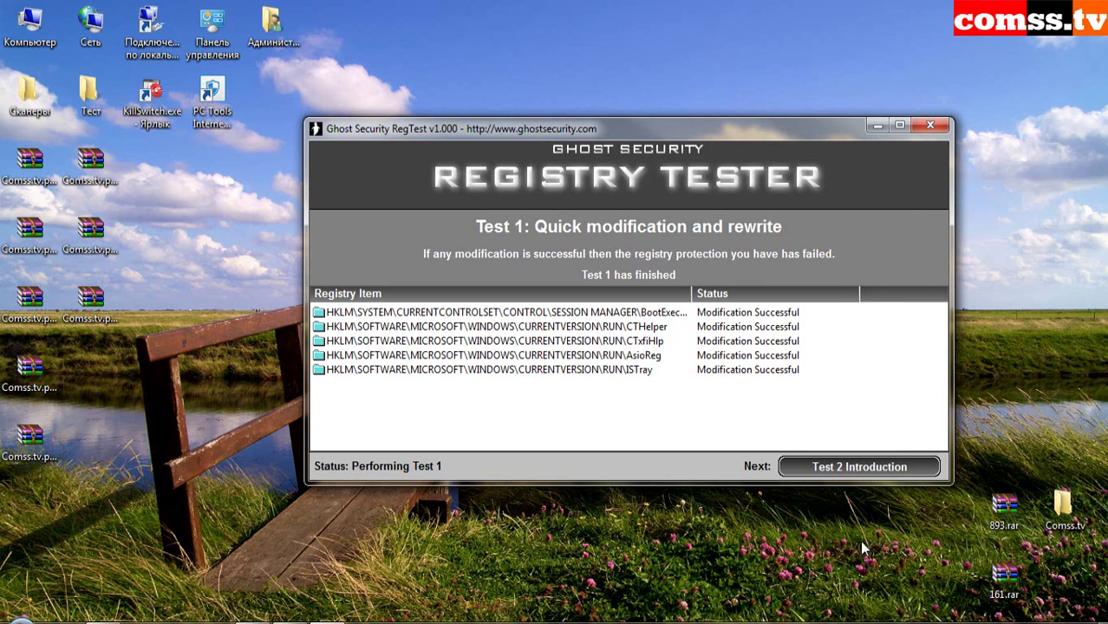
- Run Test 2's autostart simulation and send the keystrokes S and D to the keyboard listener
left_click(859, 467)
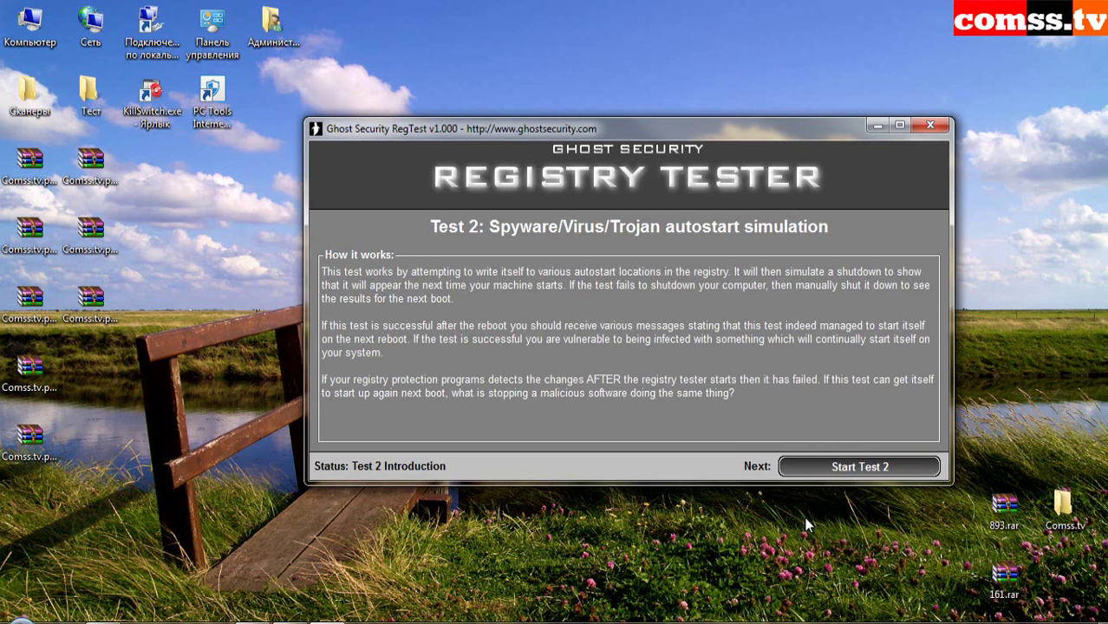
left_click(810, 466)
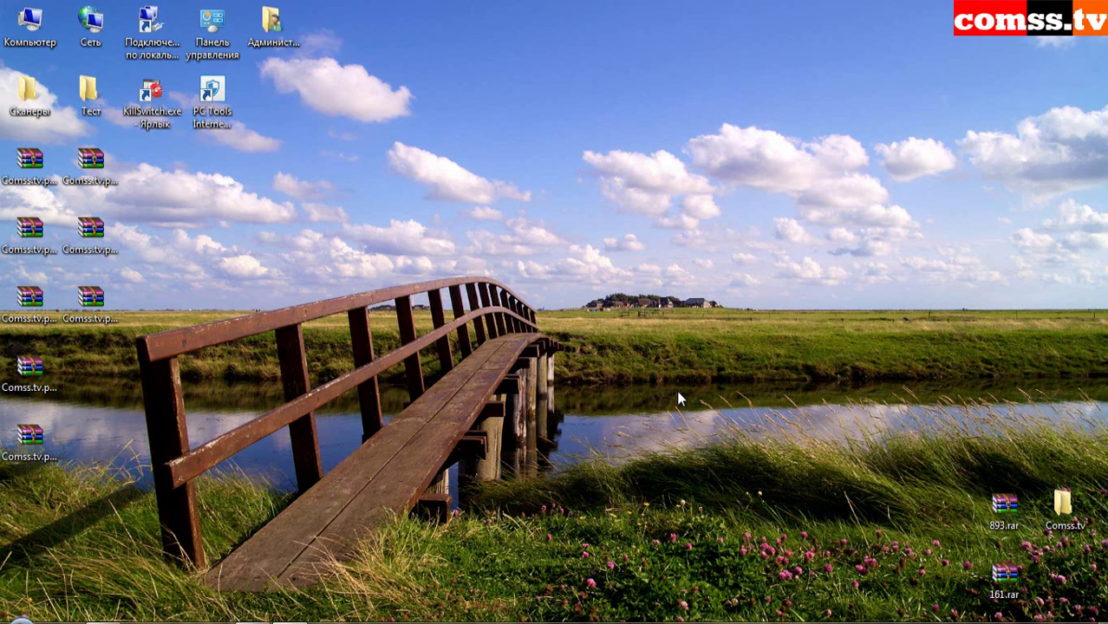
key("s")
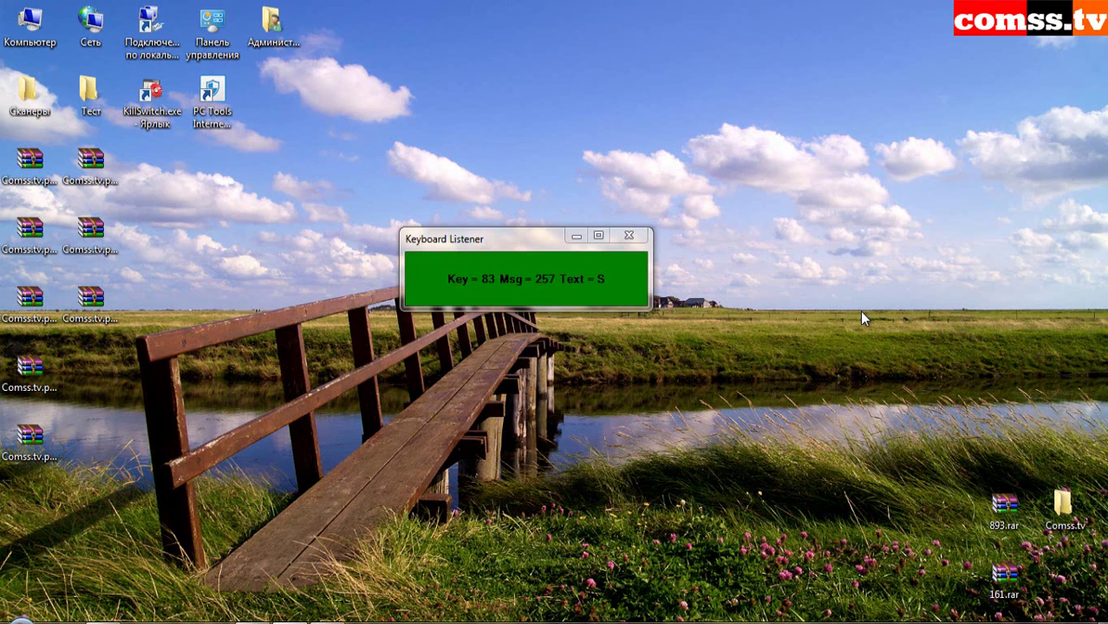
key("d")
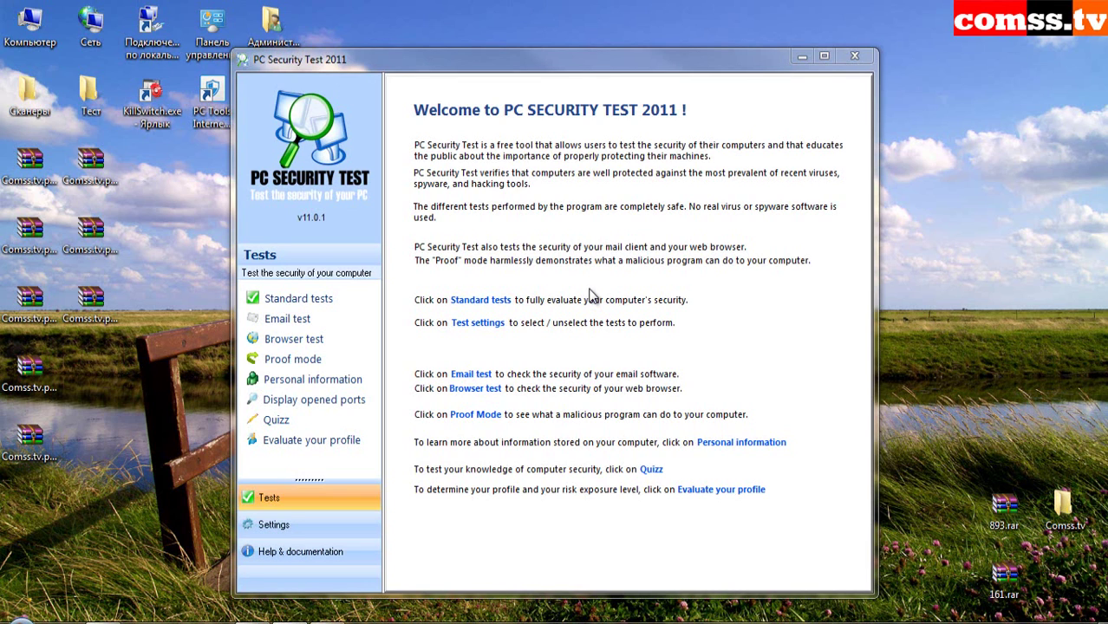
- Run PC Security Test 2011's standard tests, blocking the EICAR file and PC Tools prompts, then view results
left_click(303, 299)
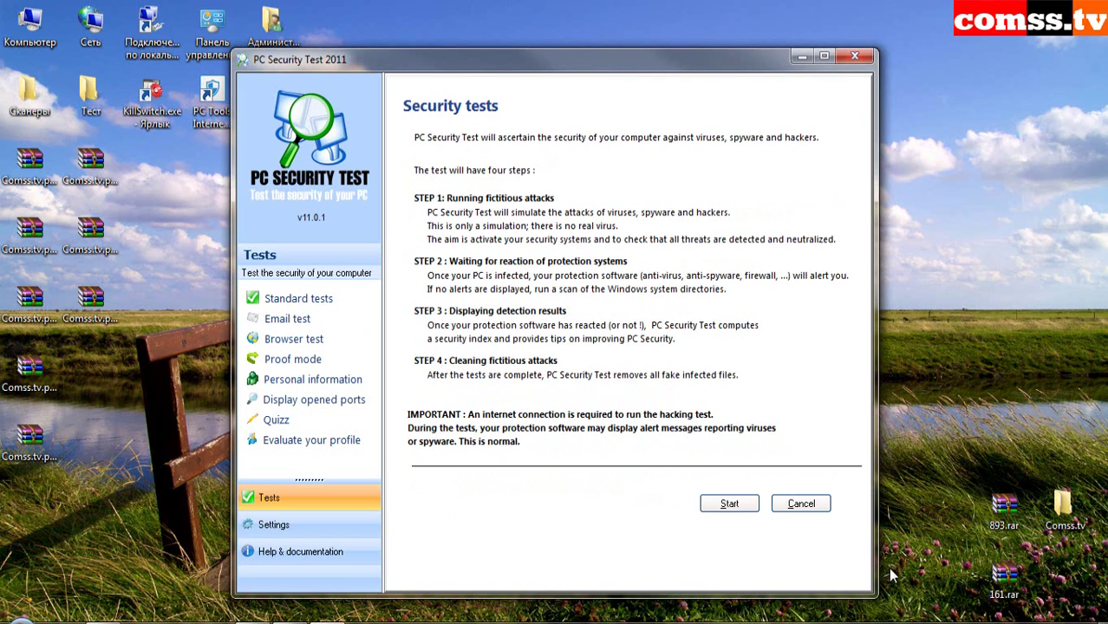
left_click(727, 573)
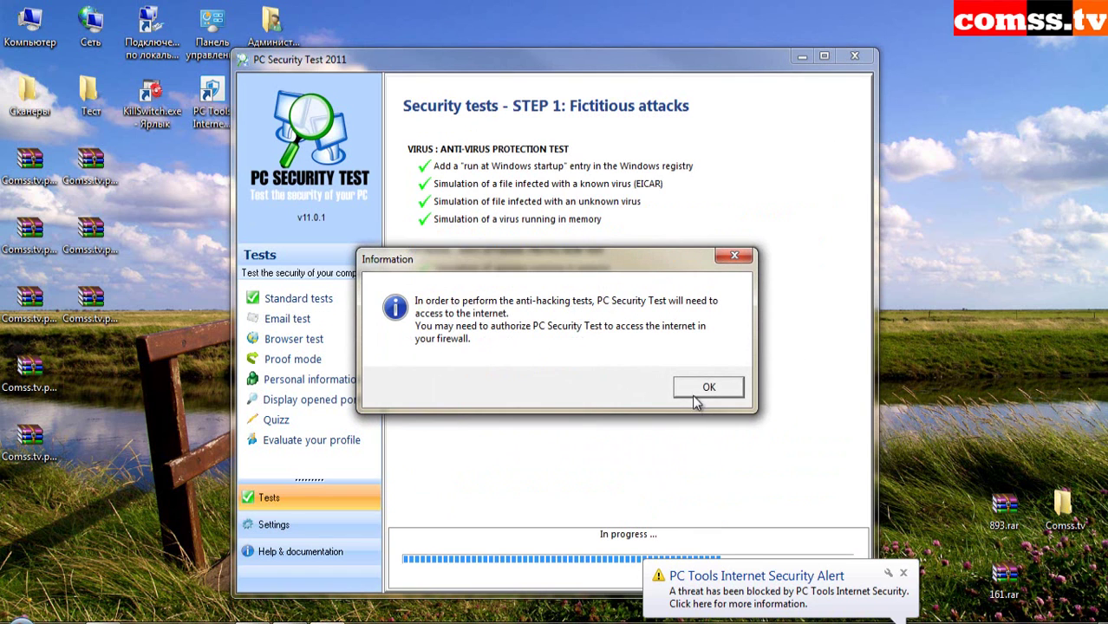
left_click(701, 390)
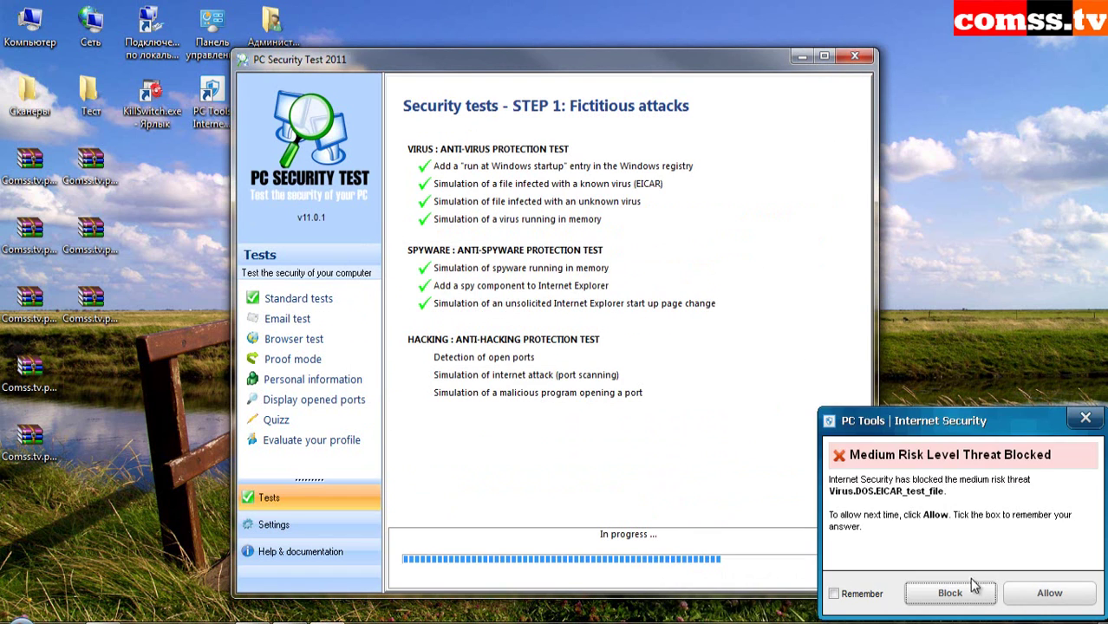
left_click(951, 595)
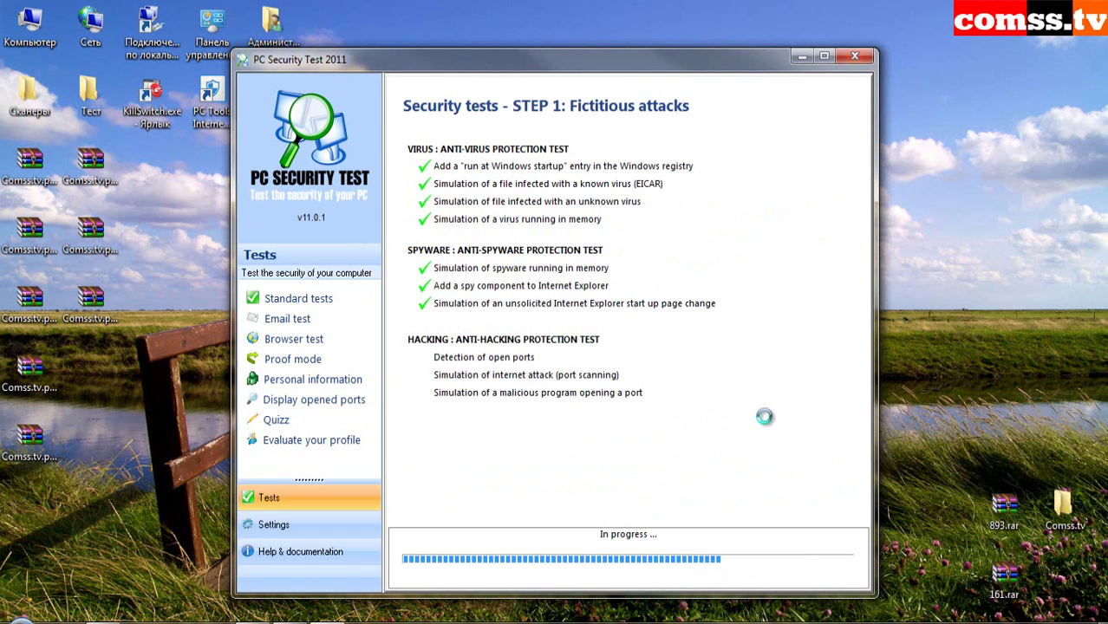
left_click(1039, 596)
left_click(700, 425)
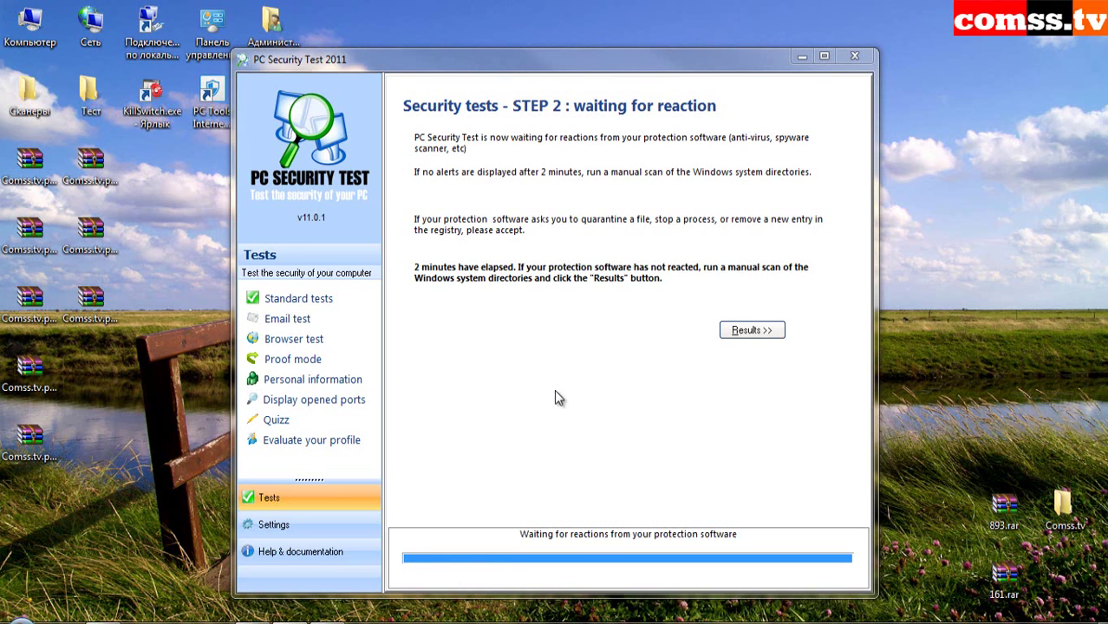
left_click(744, 331)
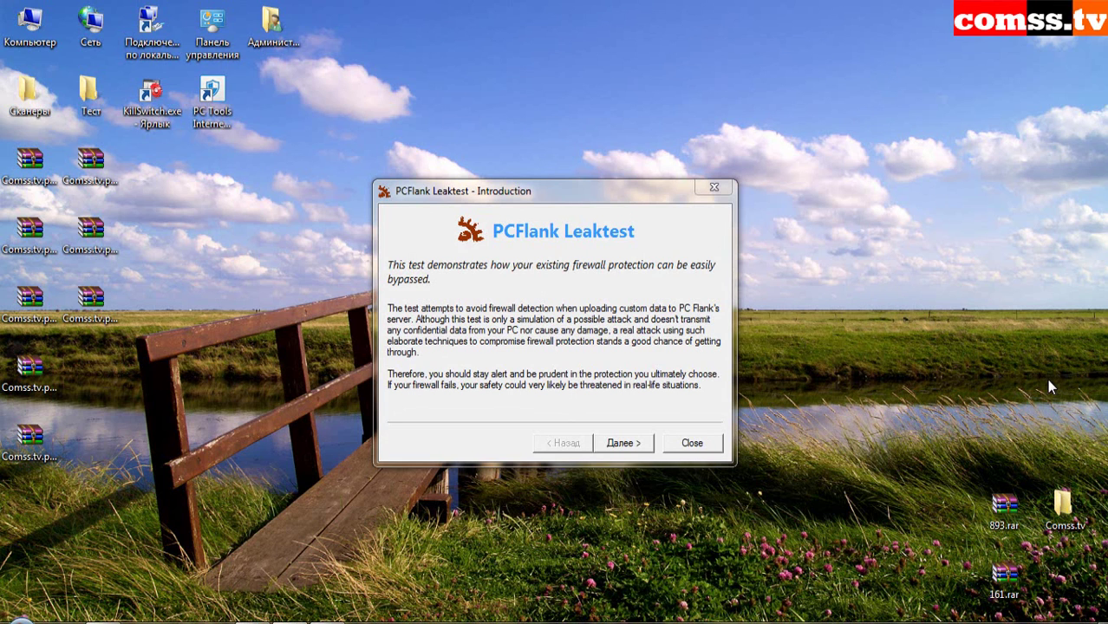
left_click(634, 442)
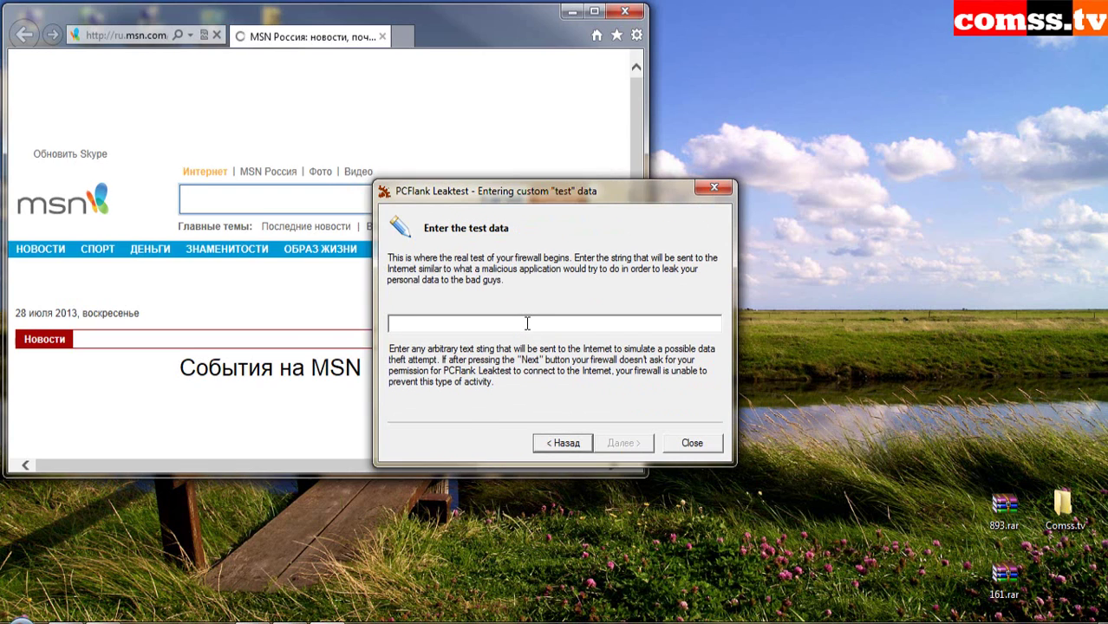
type("afdasdfasdfas545454555555555555555555555555555555555555")
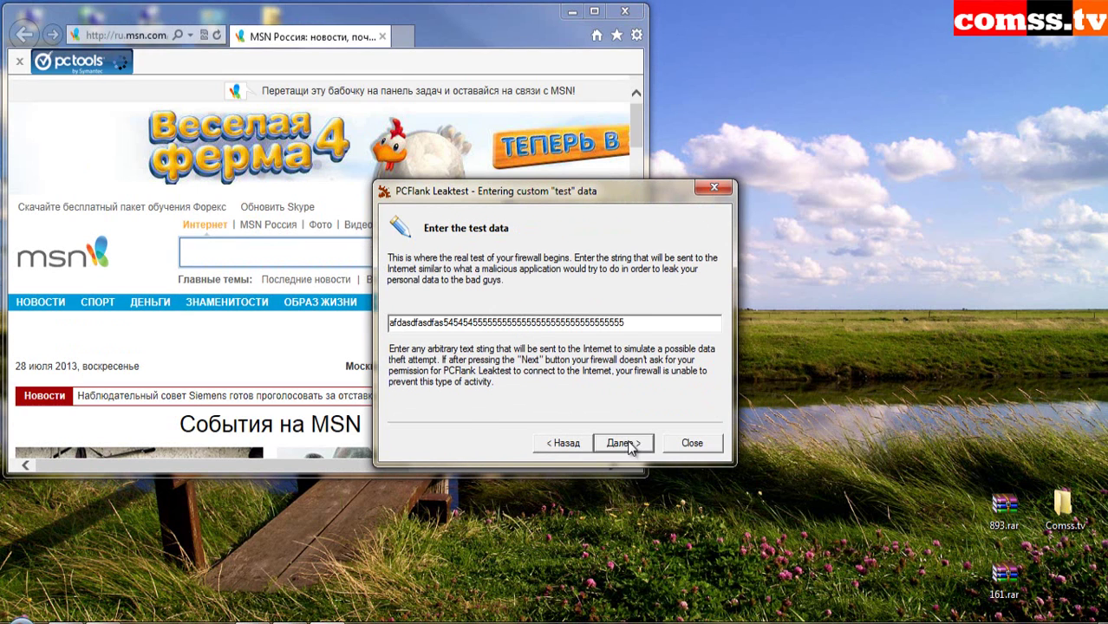
left_click(626, 444)
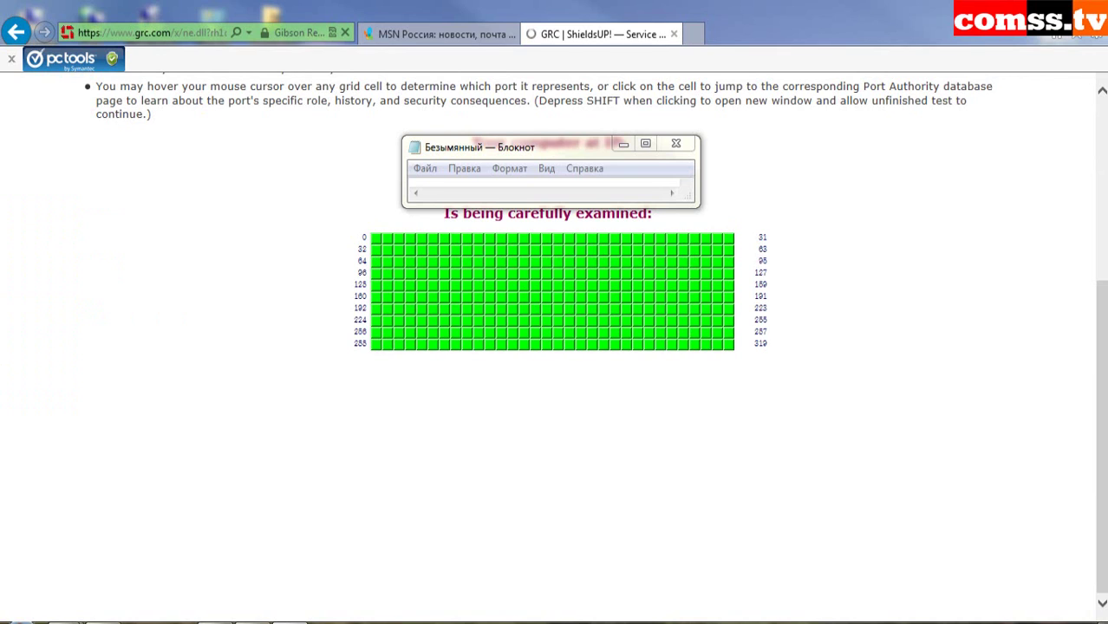
- Check the text summaries of the 1056-port and 26 common-port scans, all stealth with TruStealth passed
scroll(1071, 376, "down", 2)
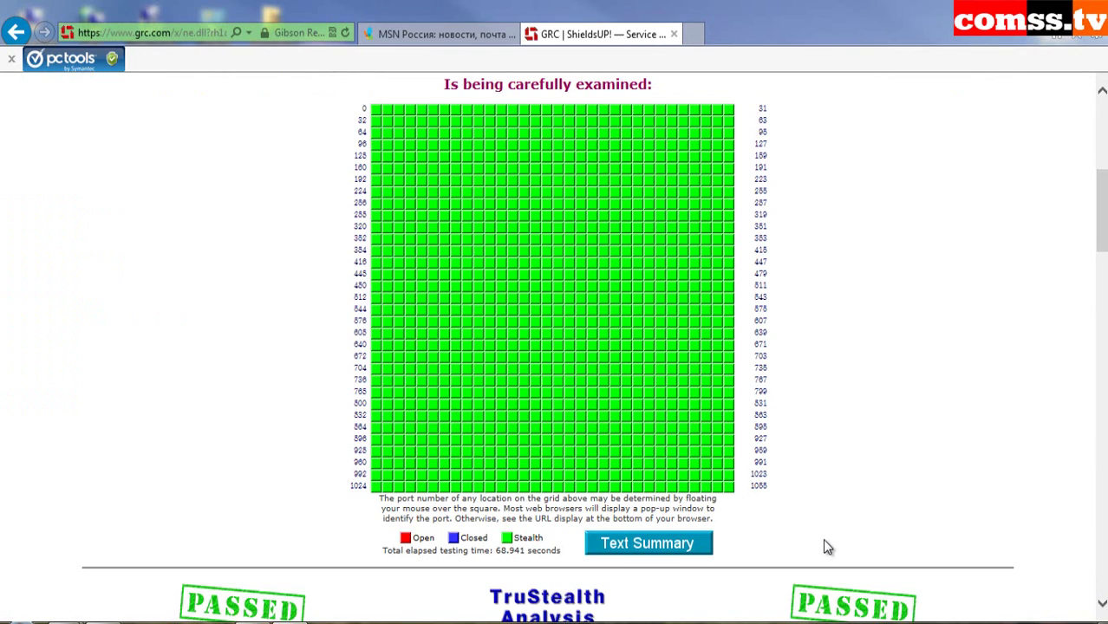
left_click(648, 553)
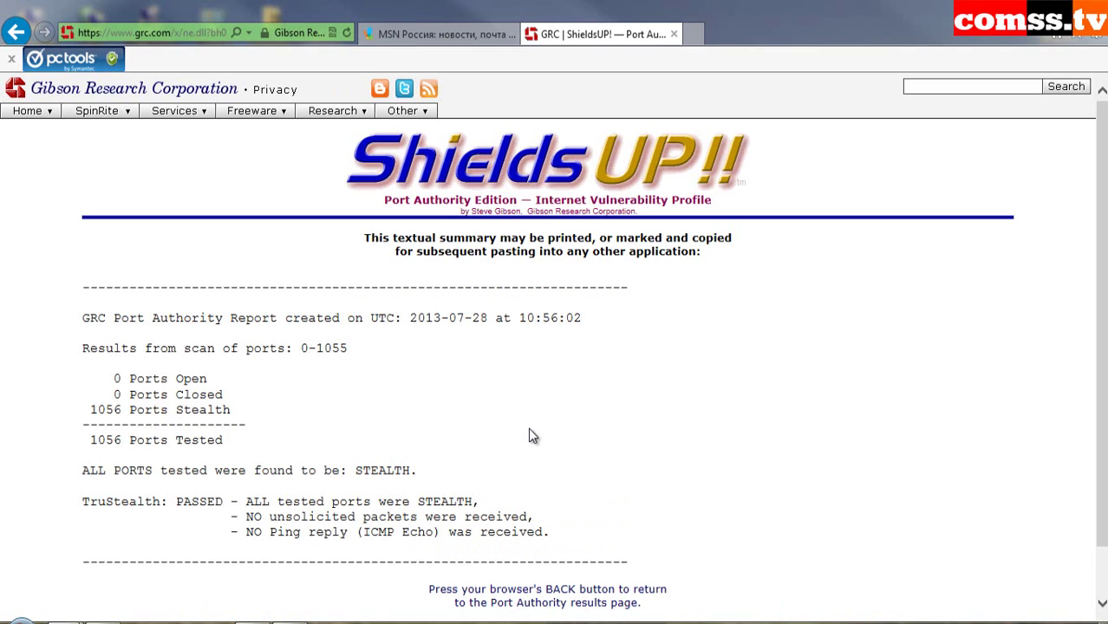
key("alt+Left")
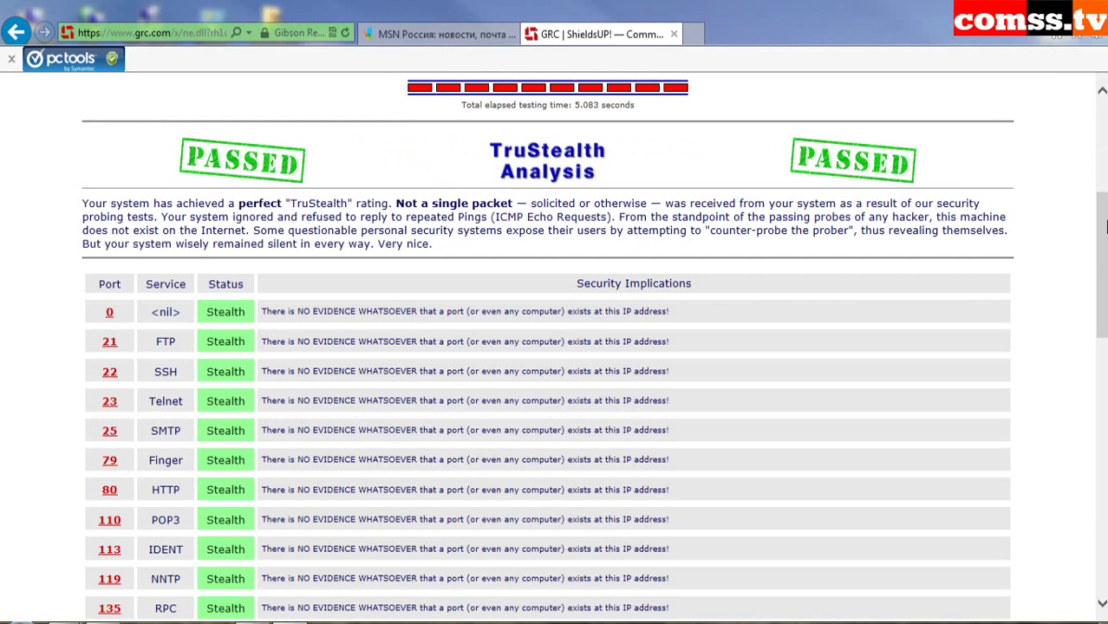
left_click_drag(1106, 230, 1097, 375)
left_click(595, 562)
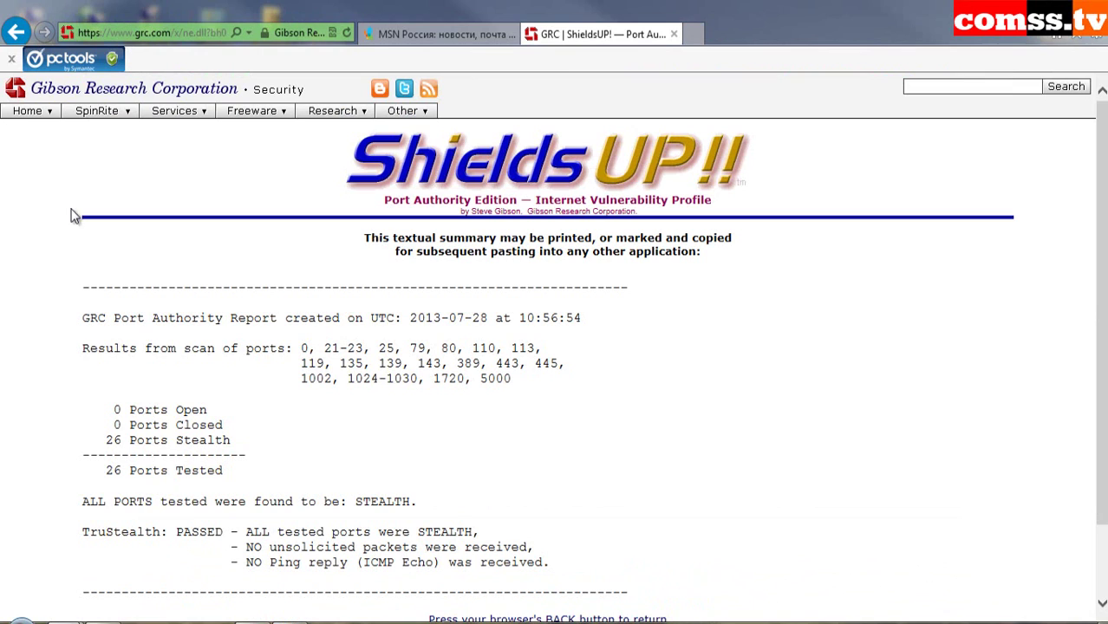
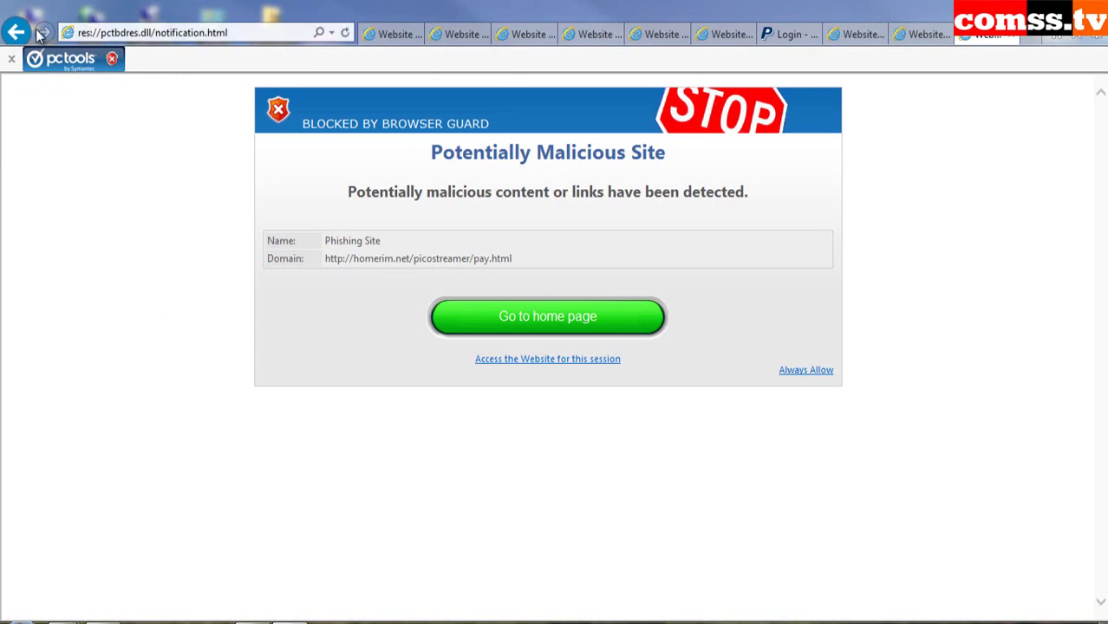
- View the Browser Guard safety report for homerim.net
left_click(112, 61)
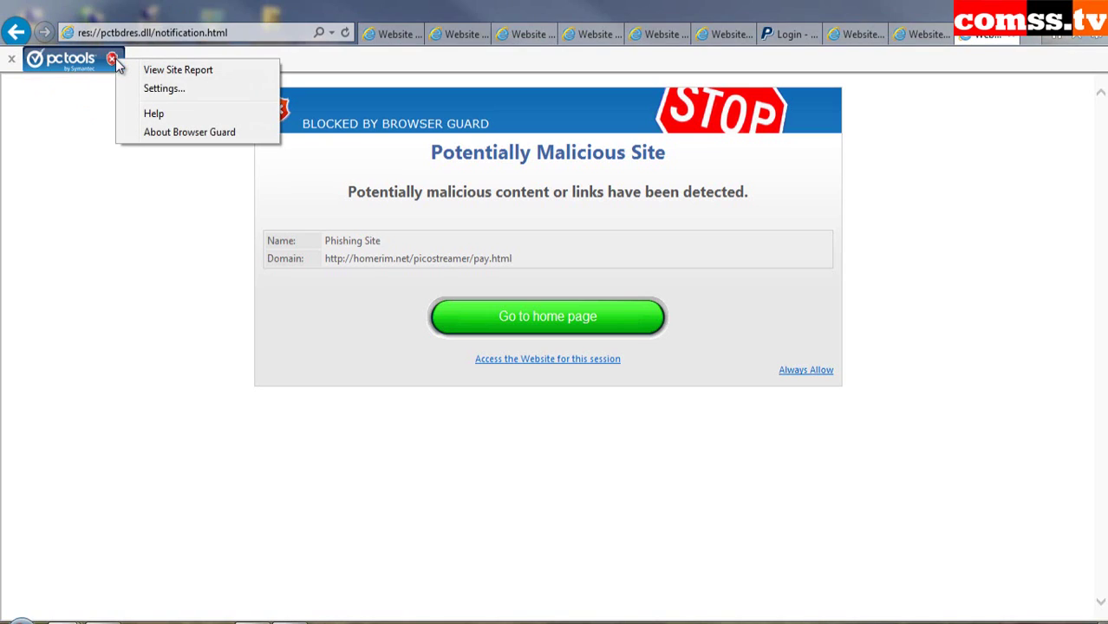
left_click(165, 70)
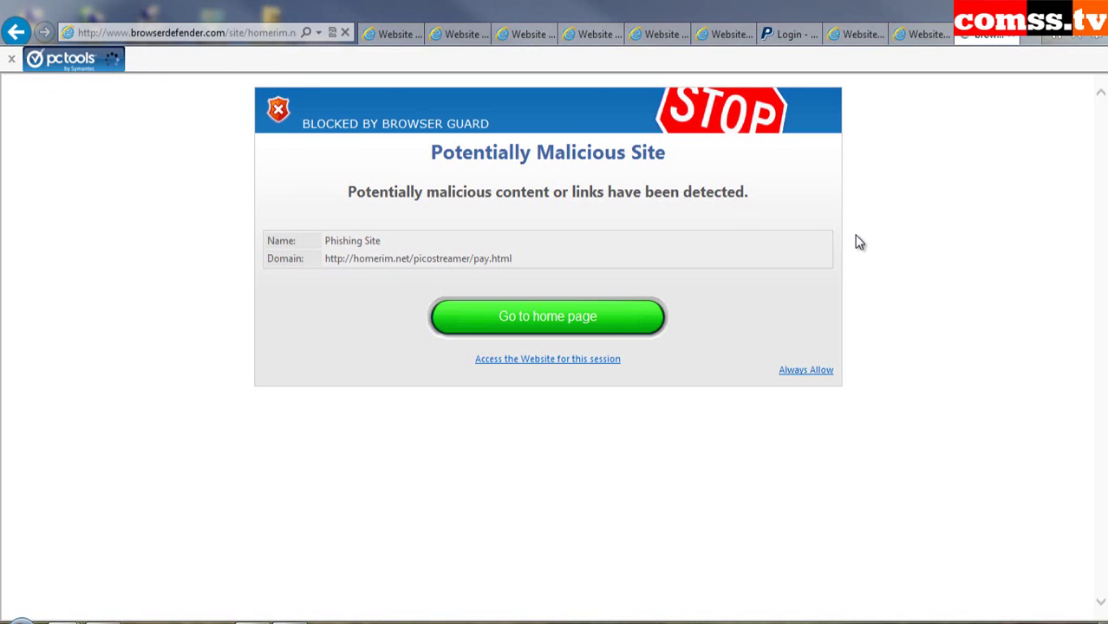
scroll(876, 376, "down", 2)
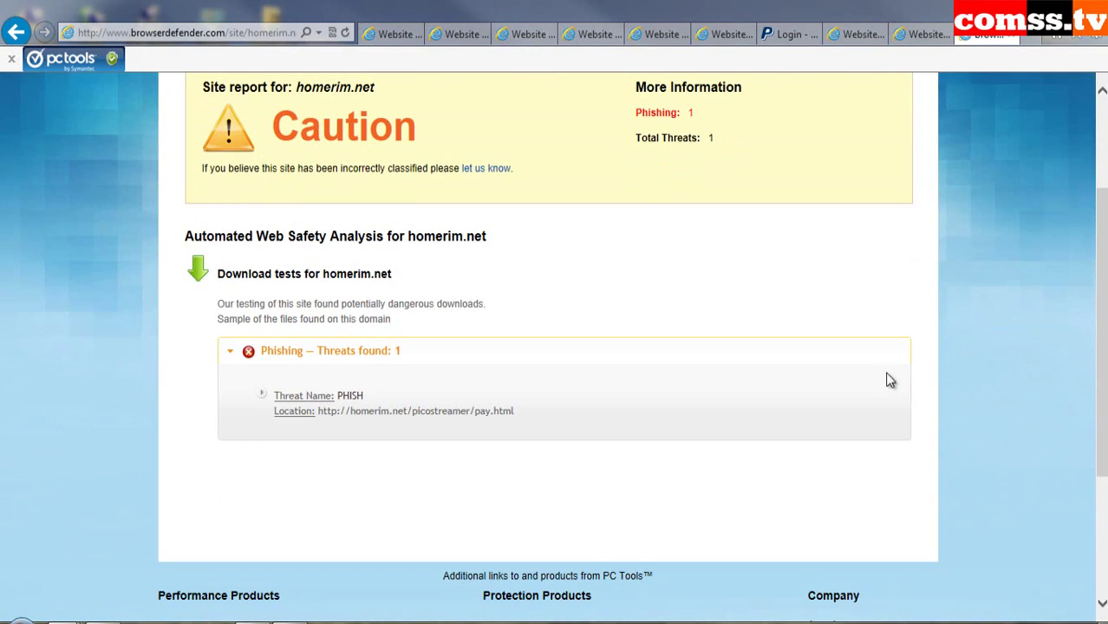
- Check the kazablan.co.il PayPal tab's safety report (Not yet rated), then return to the toledoor.com block tab
left_click(854, 33)
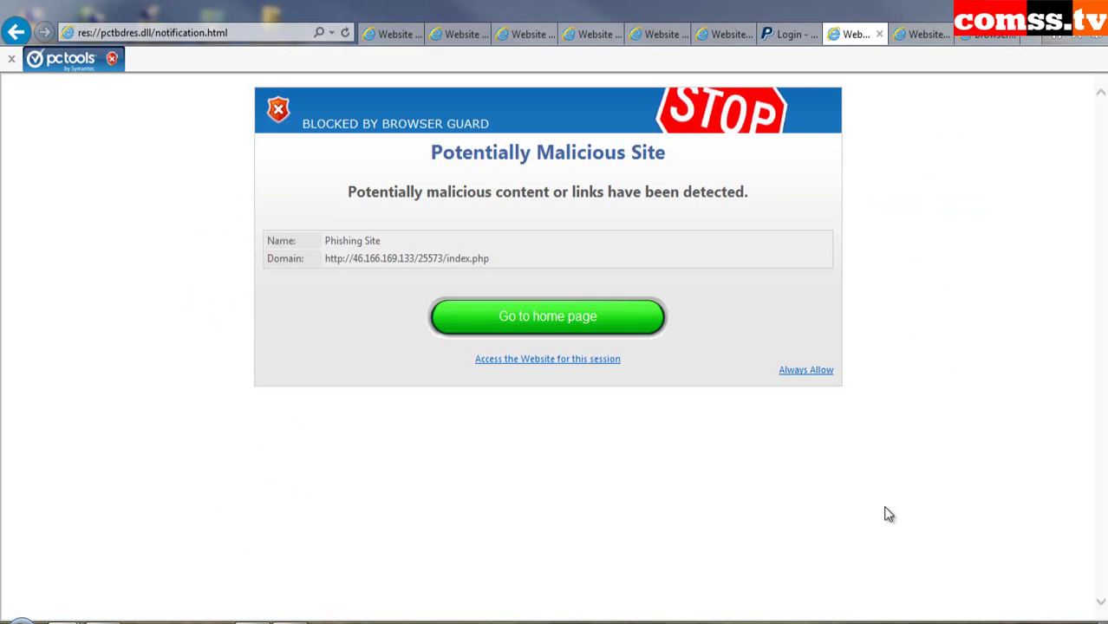
key("ctrl+shift+Tab")
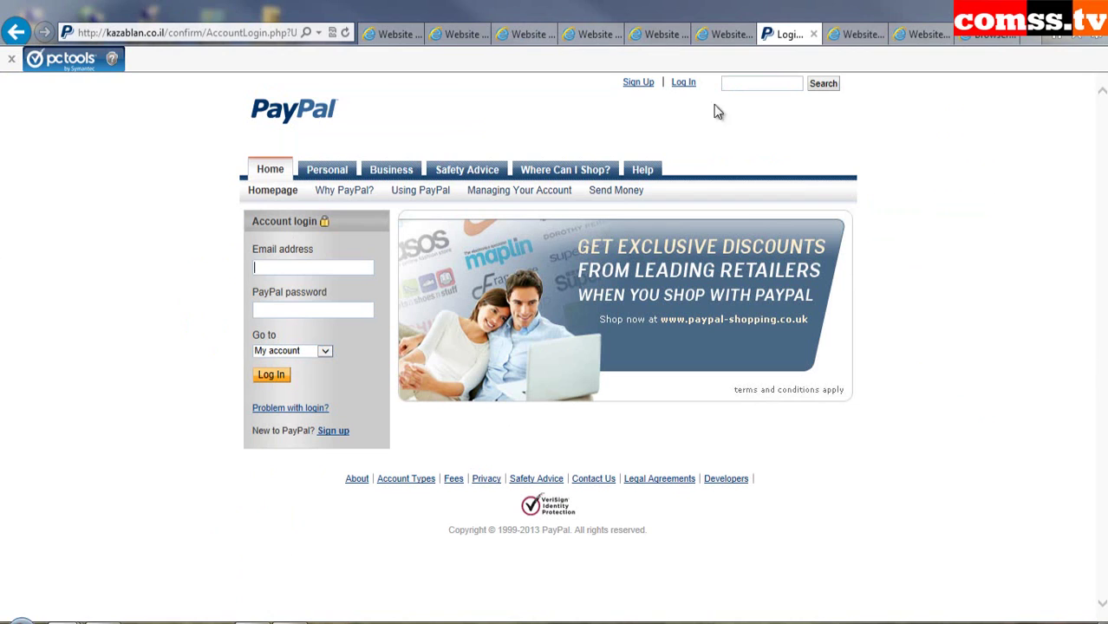
left_click(112, 58)
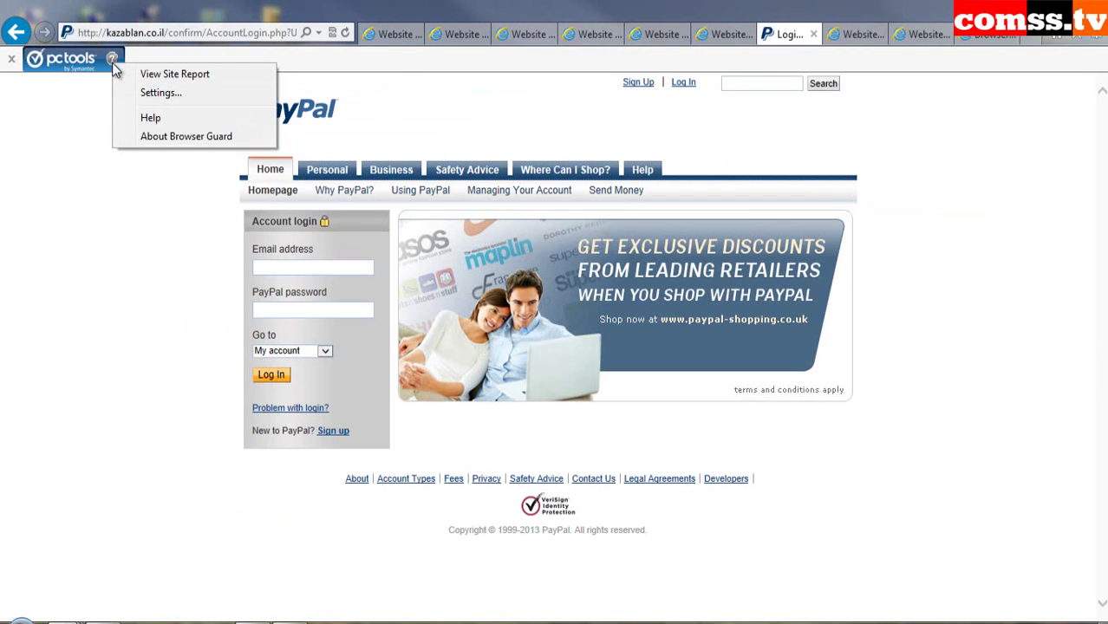
left_click(160, 72)
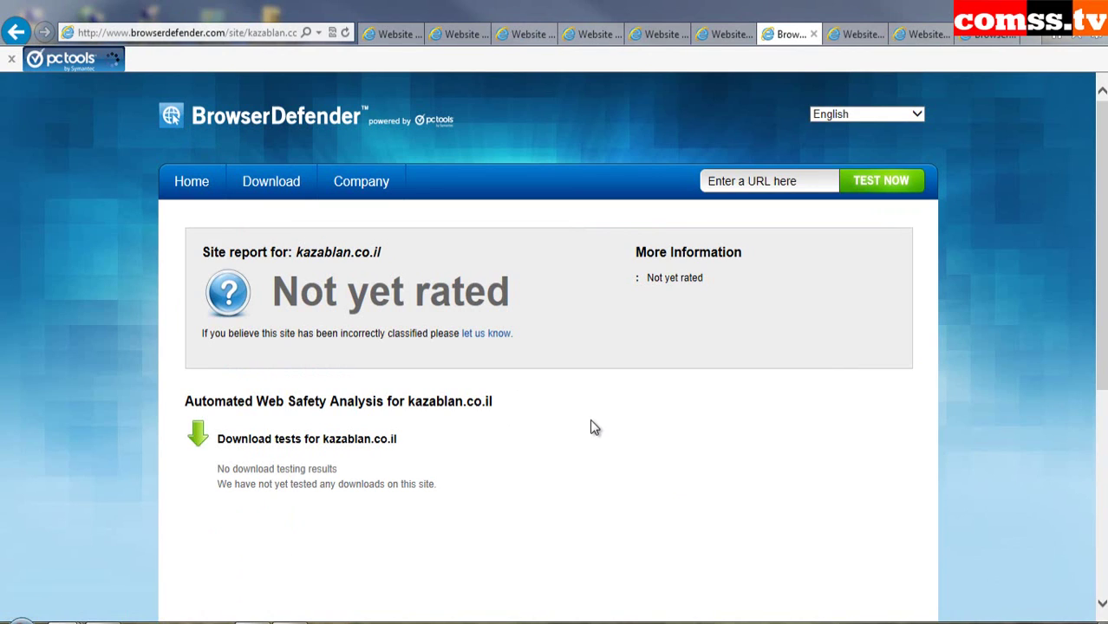
scroll(392, 274, "down", 2)
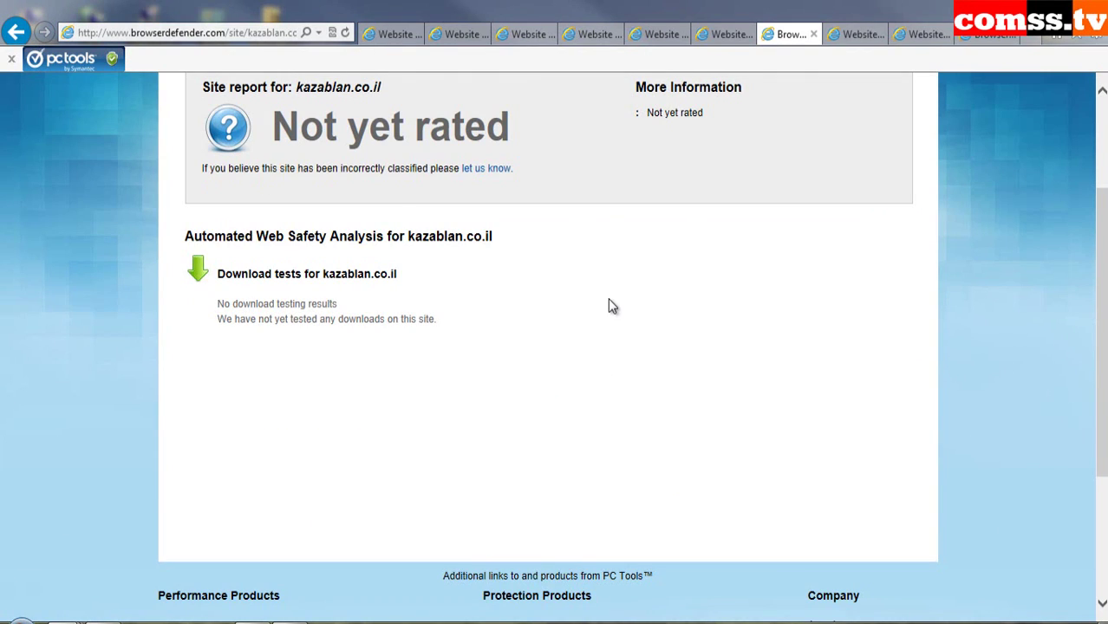
scroll(689, 408, "up", 1)
scroll(691, 409, "up", 3)
key("ctrl+shift+Tab")
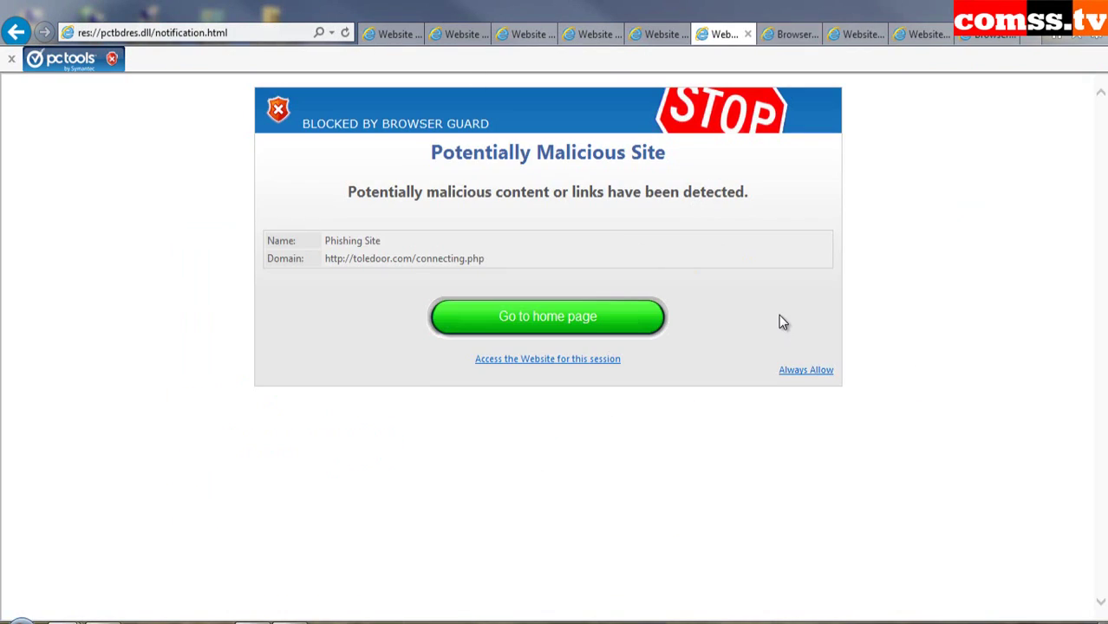
- Step back through the aminformaticars, osliberais, alcanceconcursos and PayPal block pages to the fake PayPal login tab
key("ctrl+shift+Tab")
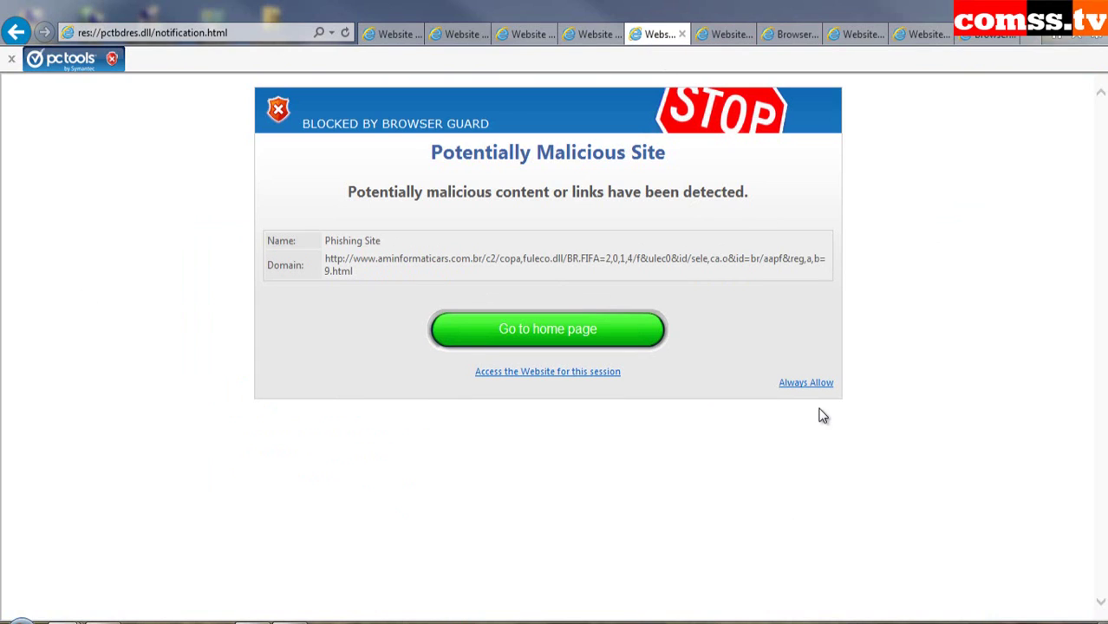
left_click(592, 38)
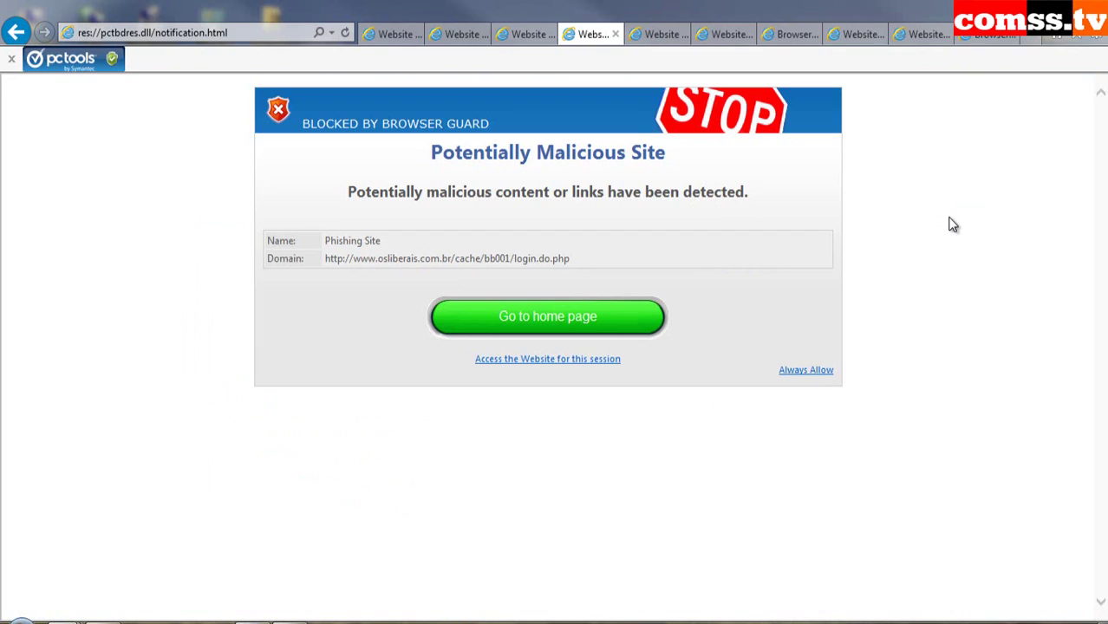
key("ctrl+shift+Tab")
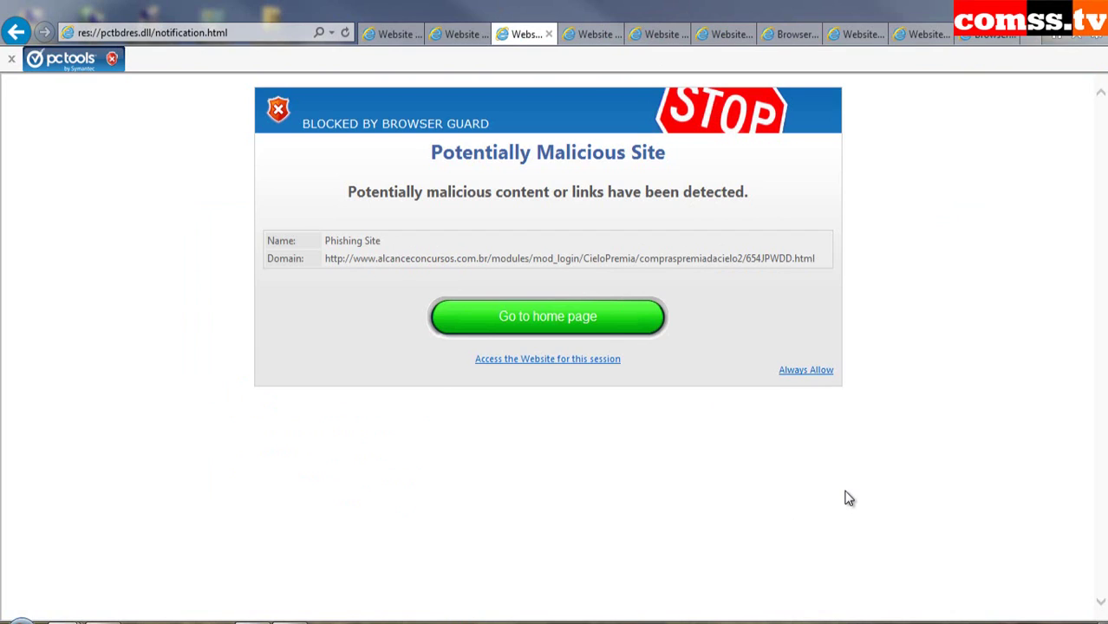
key("ctrl+shift+Tab")
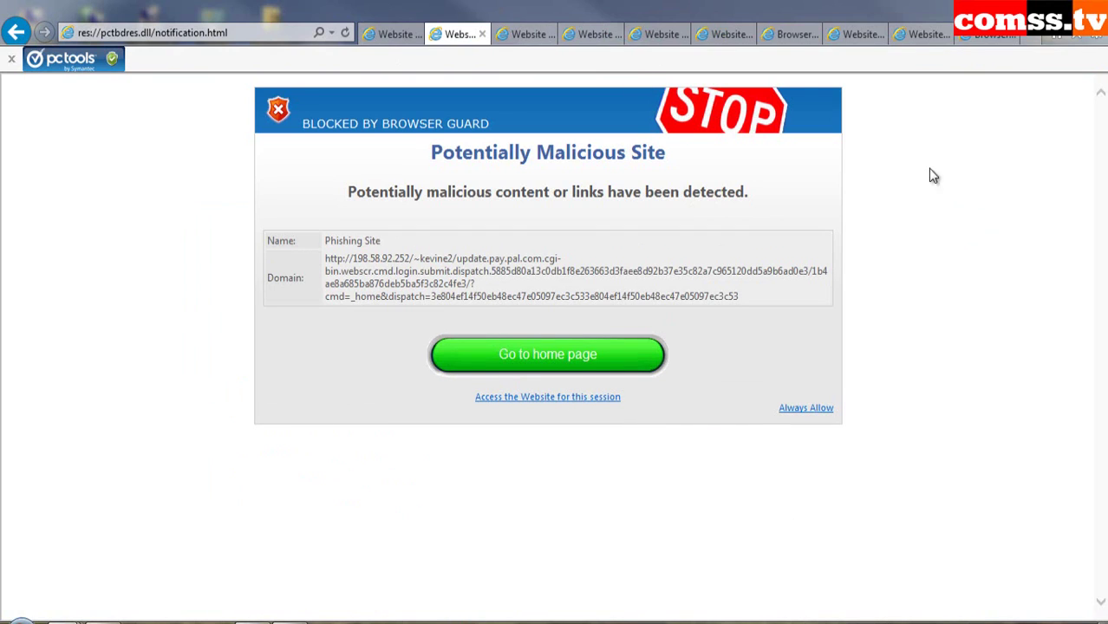
key("ctrl+shift+Tab")
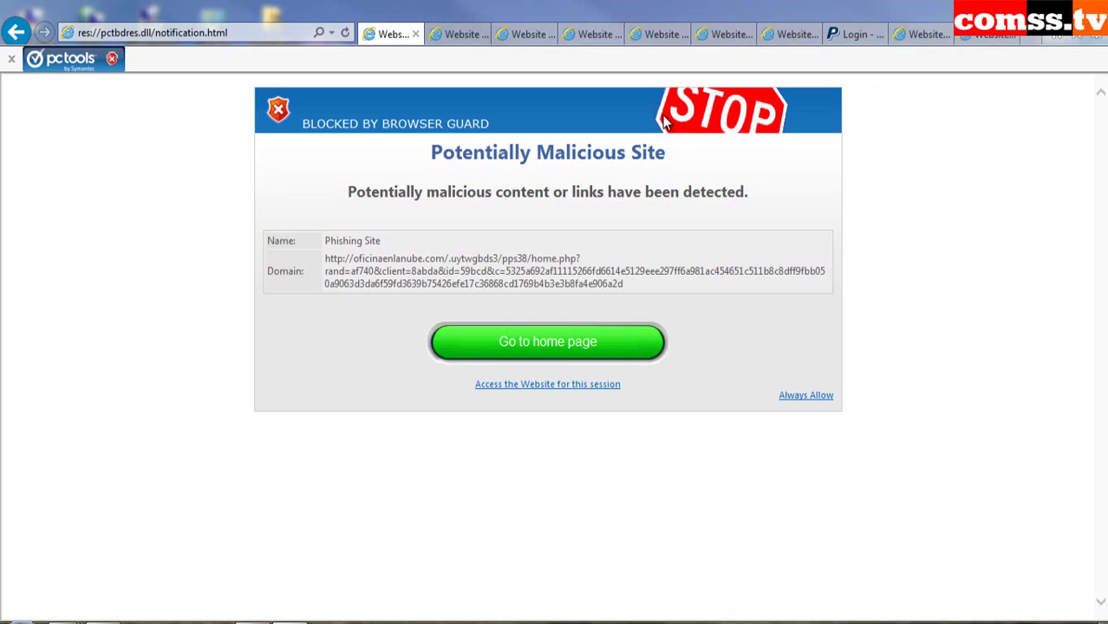
left_click(863, 38)
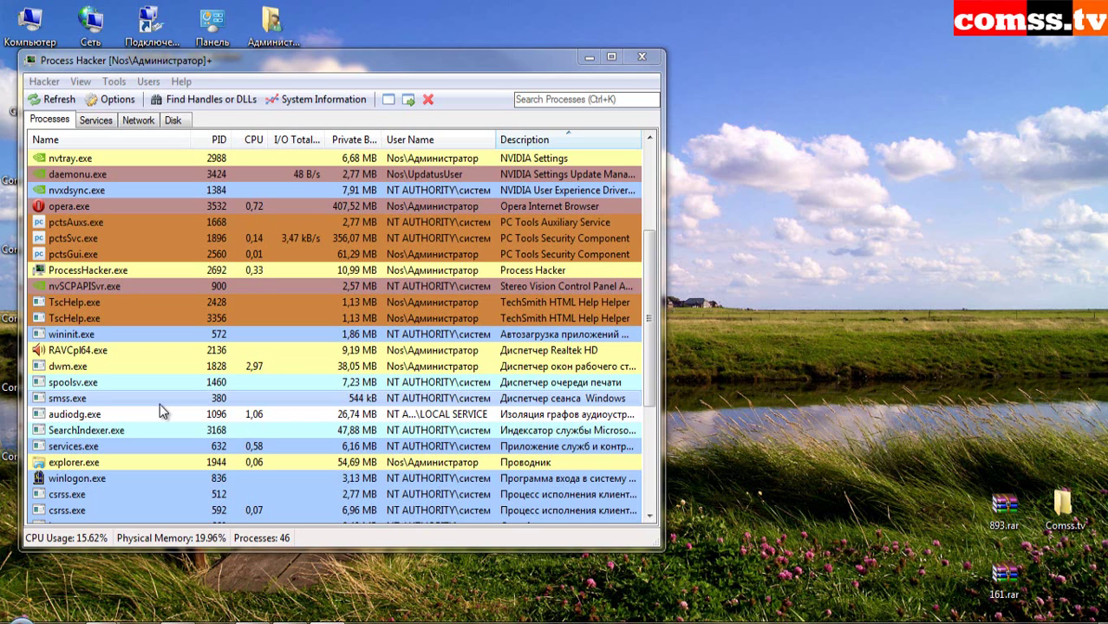
- Run Process Hacker's Terminator tests on BDTUpdateService.exe
scroll(330, 329, "up", 4)
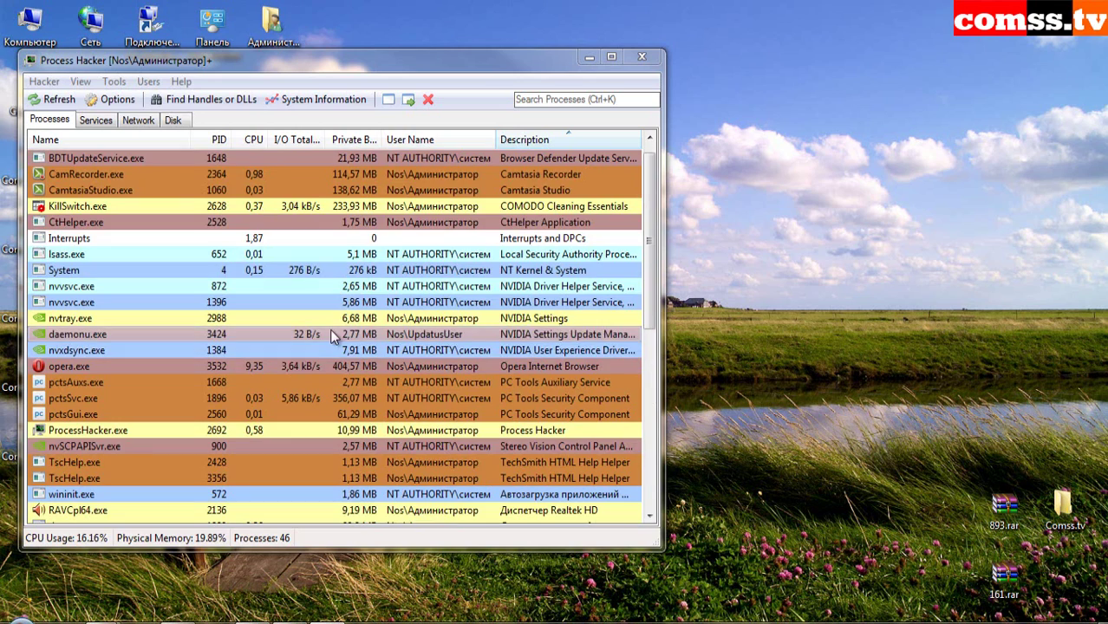
right_click(325, 157)
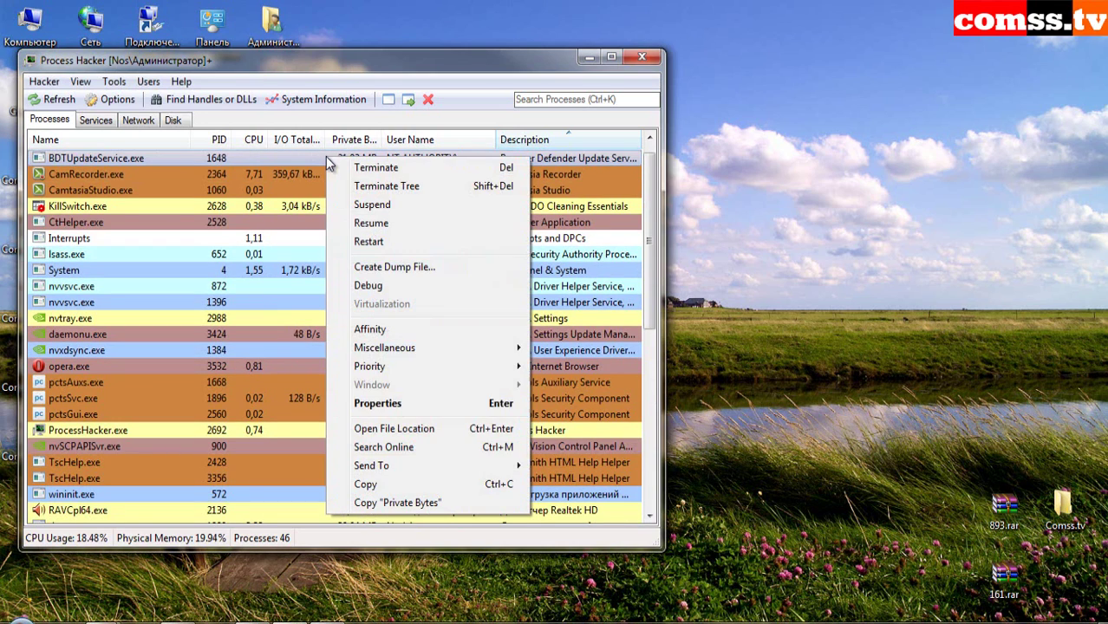
mouse_move(438, 350)
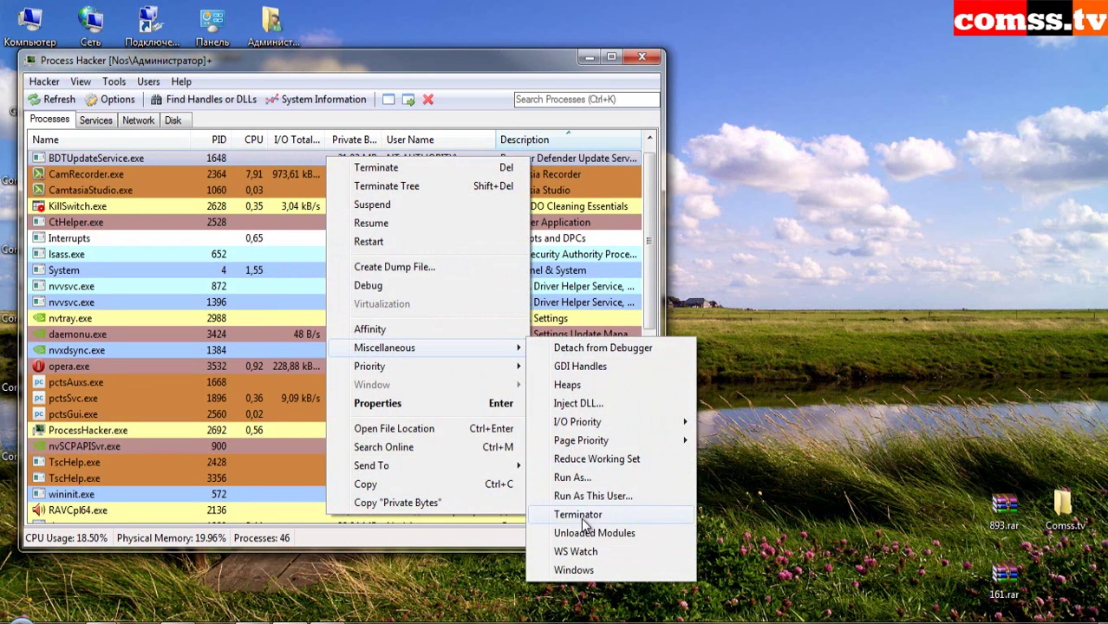
left_click(607, 515)
left_click(944, 463)
left_click(596, 336)
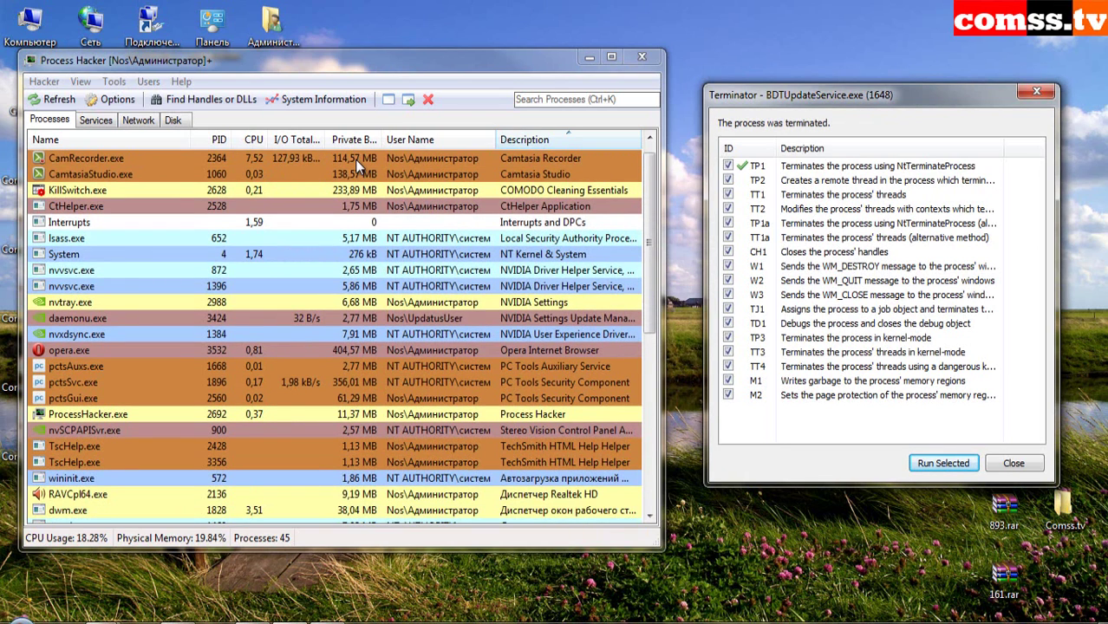
left_click(1014, 464)
scroll(544, 224, "down", 7)
scroll(544, 223, "up", 5)
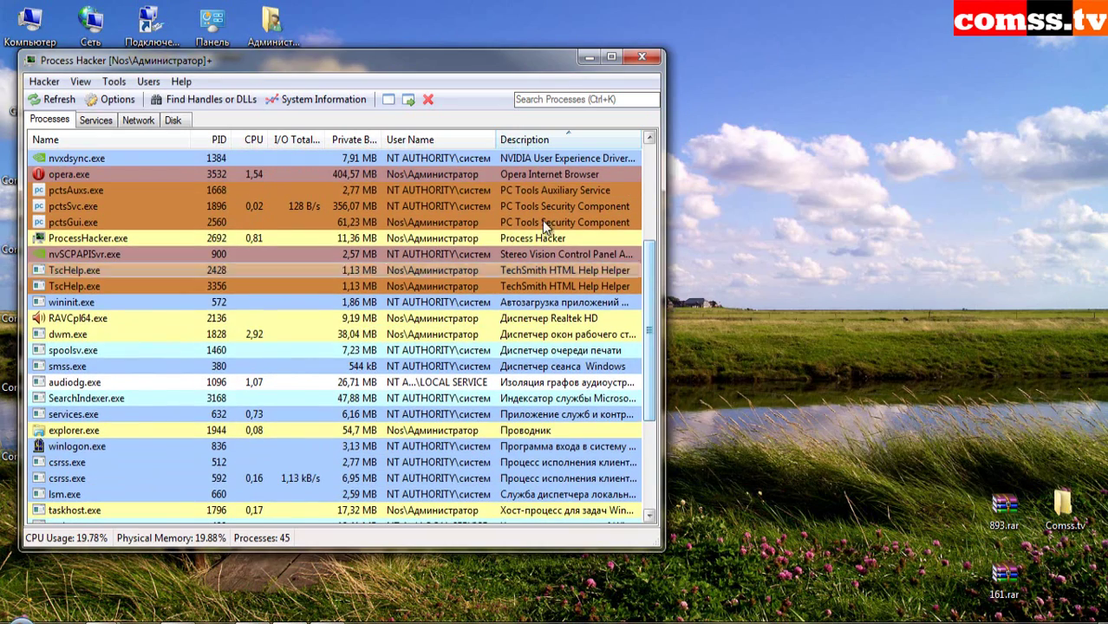
- Run the Terminator tests on pctsAuxs.exe
right_click(461, 187)
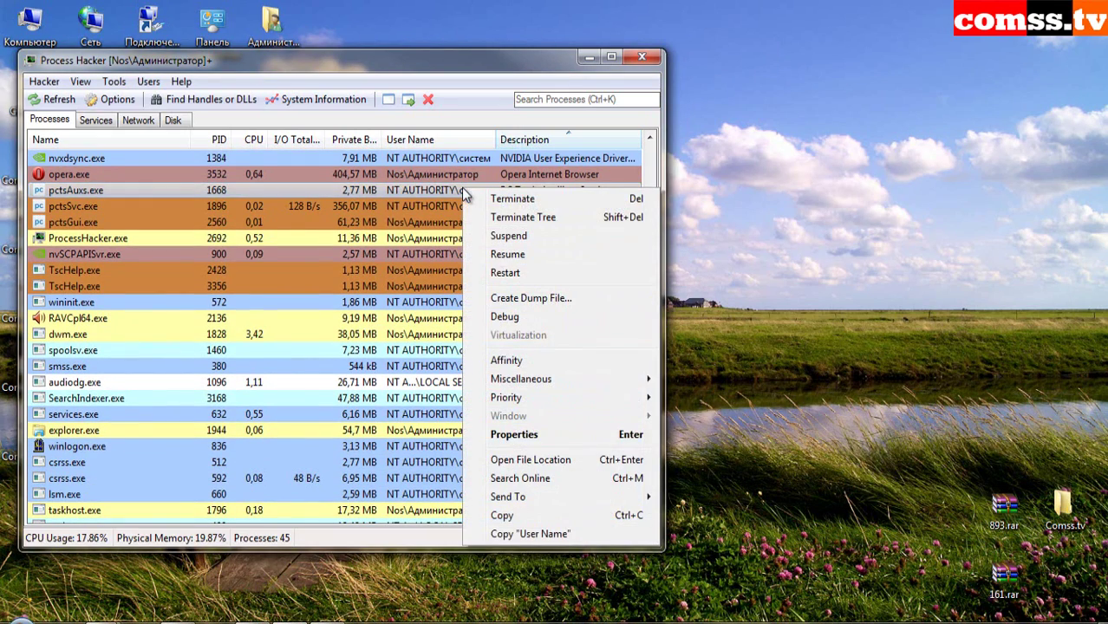
mouse_move(520, 379)
left_click(720, 542)
left_click(934, 483)
left_click(601, 333)
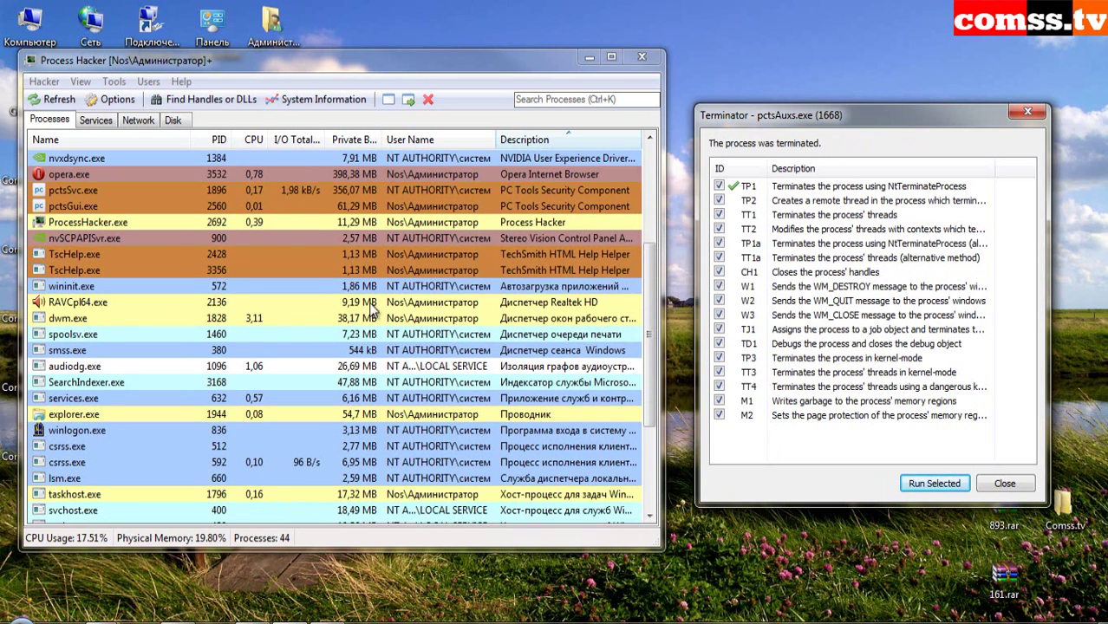
left_click(1005, 484)
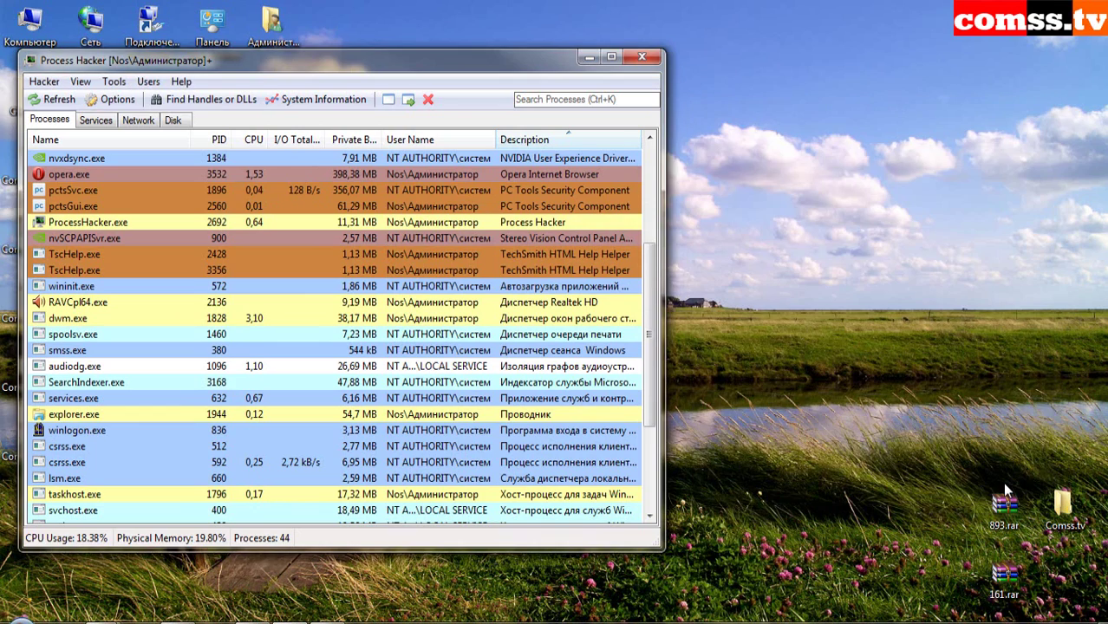
- Run the Terminator tests on pctsSvc.exe
right_click(303, 193)
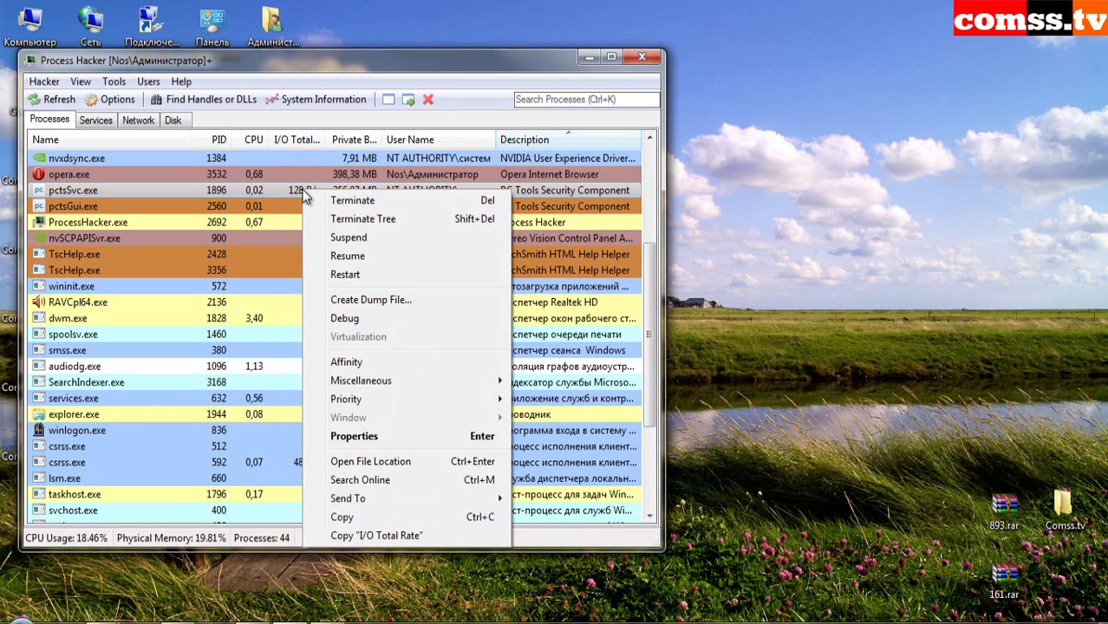
mouse_move(377, 386)
left_click(590, 546)
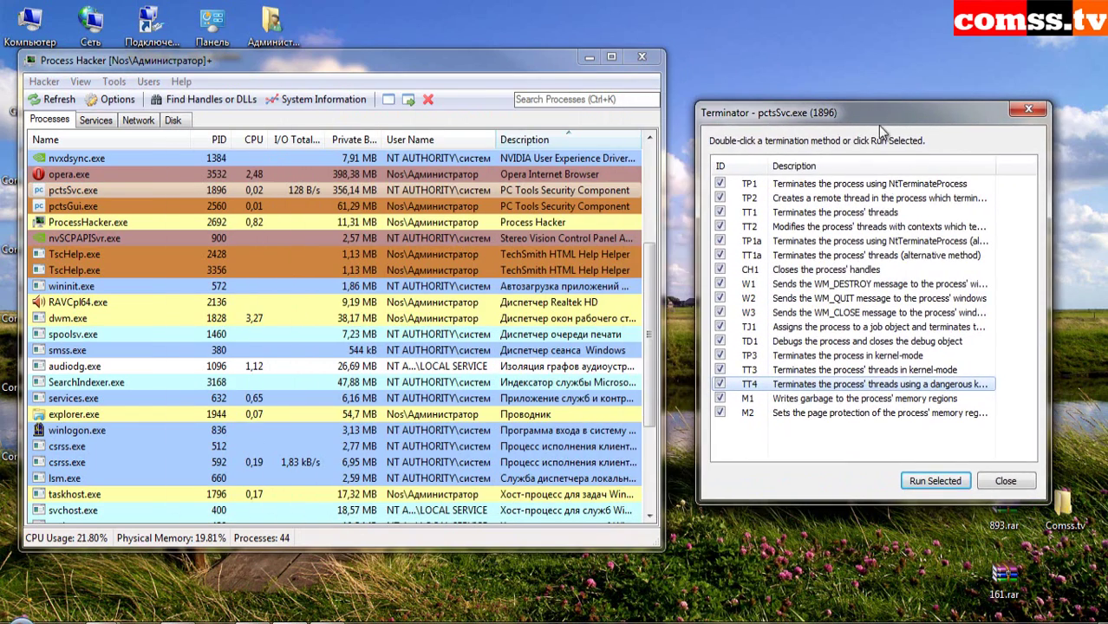
left_click(910, 480)
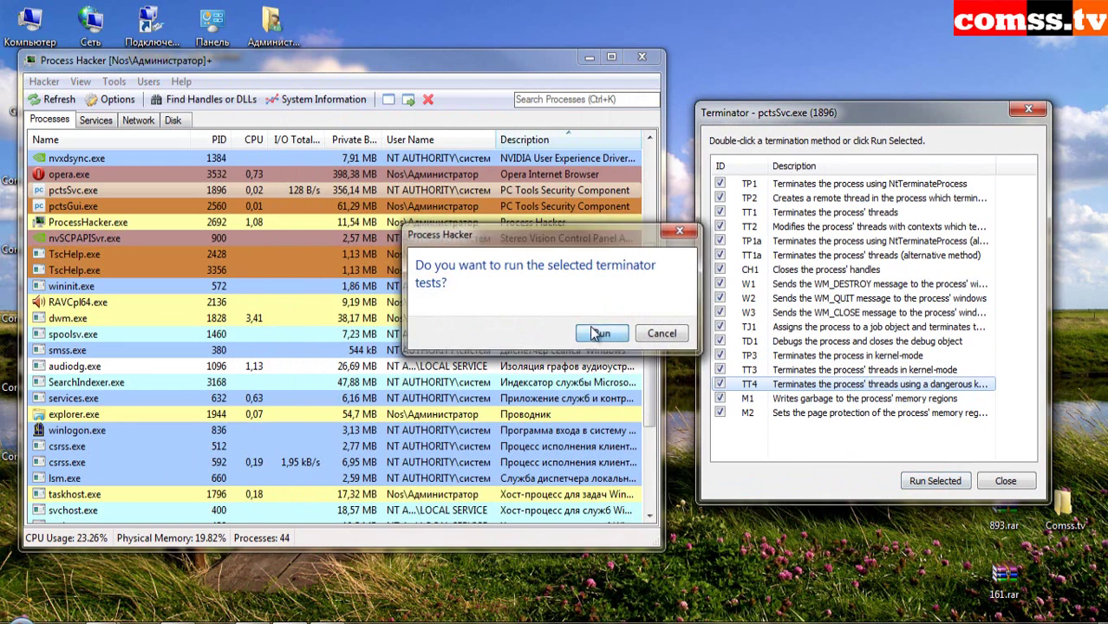
left_click(598, 334)
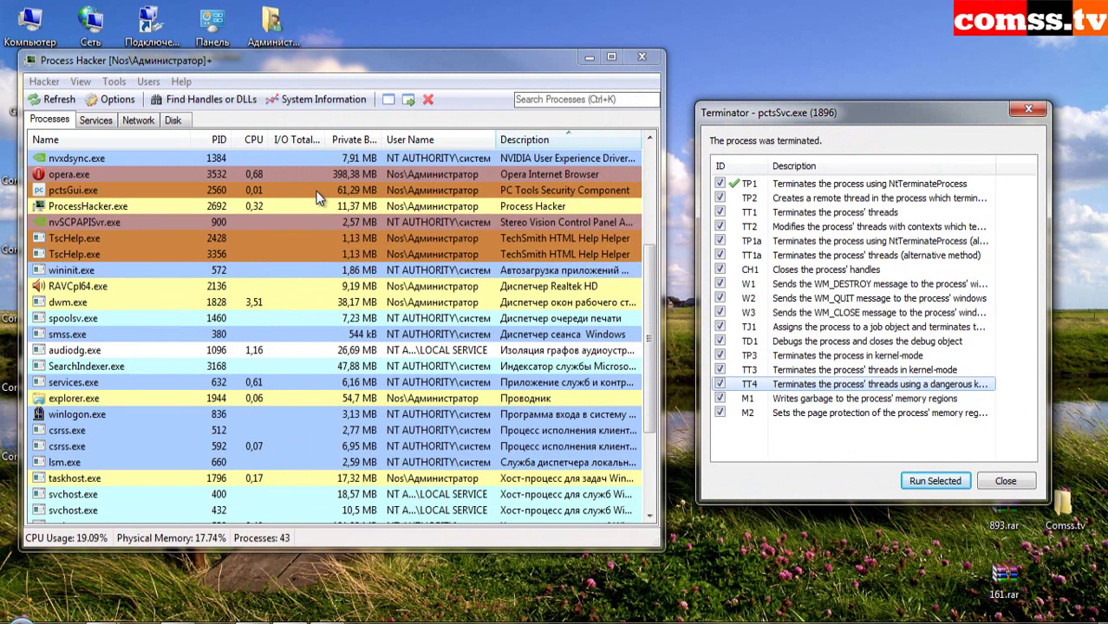
left_click(997, 483)
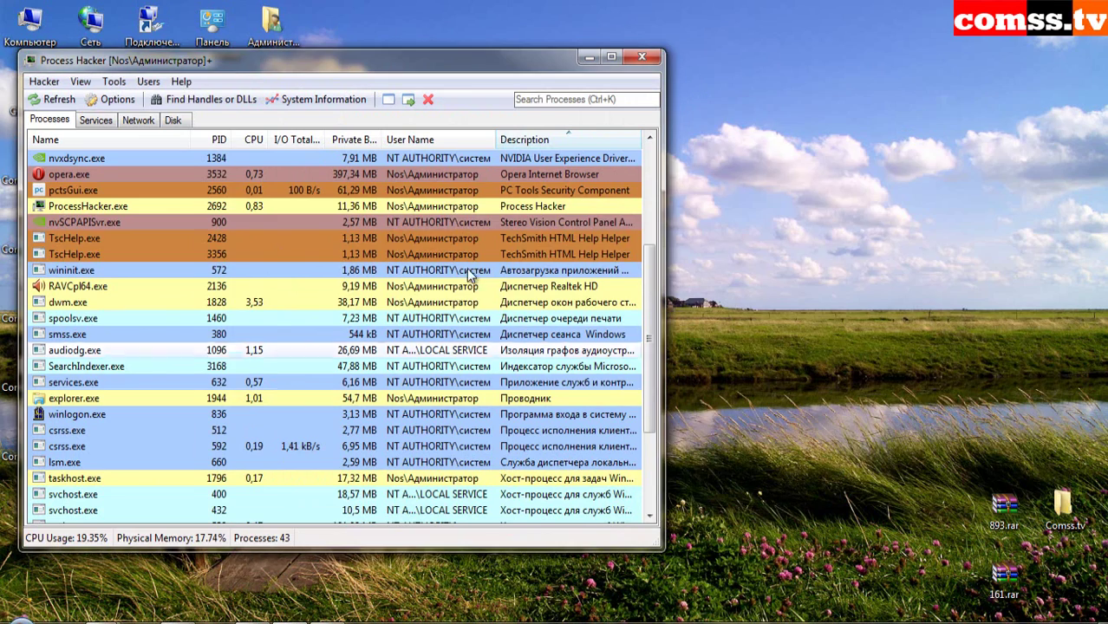
- Kill pctsGui.exe with the Terminator tests, then close Process Hacker
right_click(335, 191)
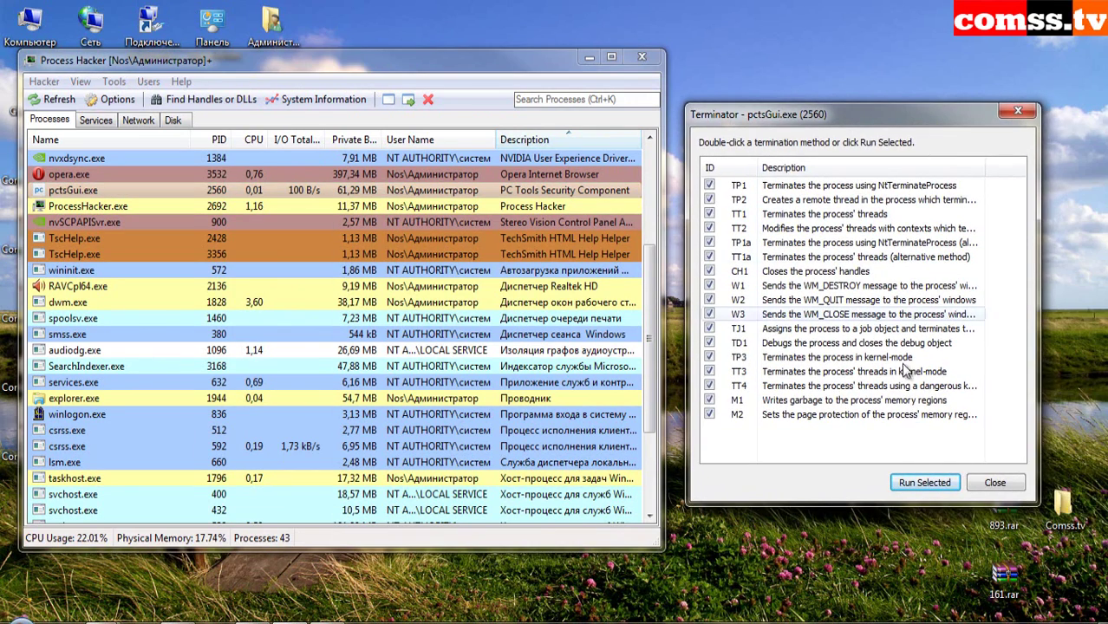
left_click(910, 483)
left_click(611, 334)
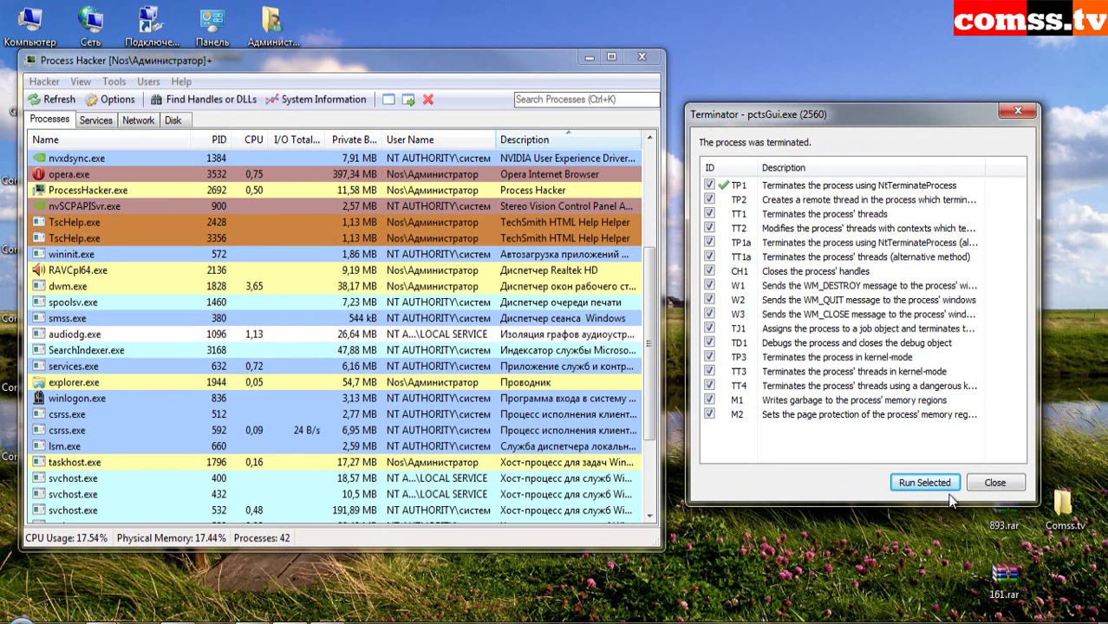
left_click(994, 483)
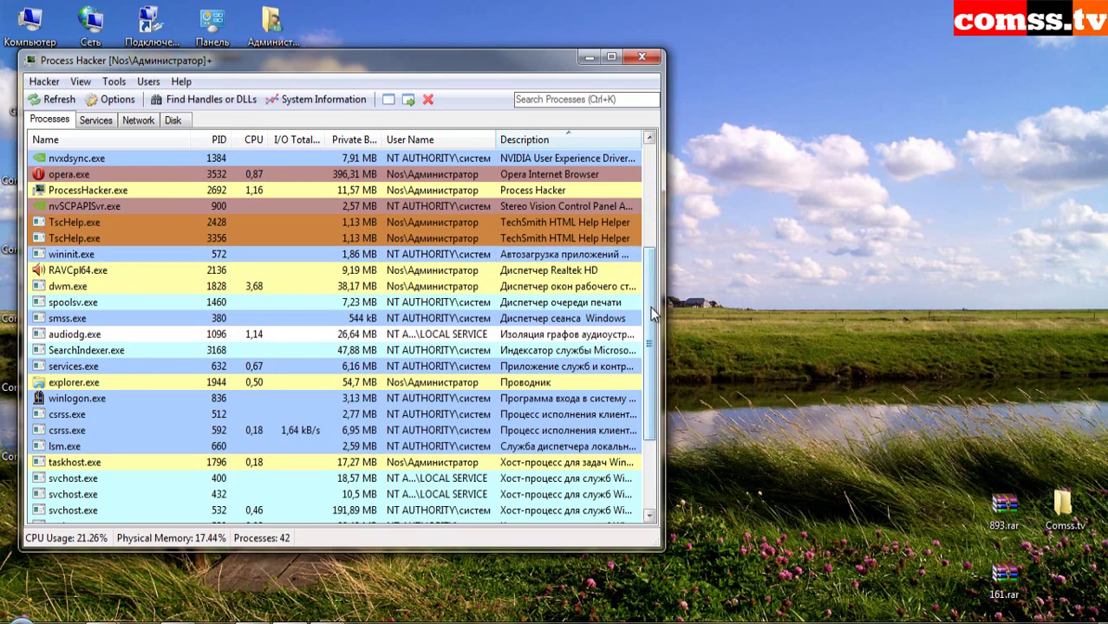
left_click_drag(648, 344, 637, 136)
left_click(642, 56)
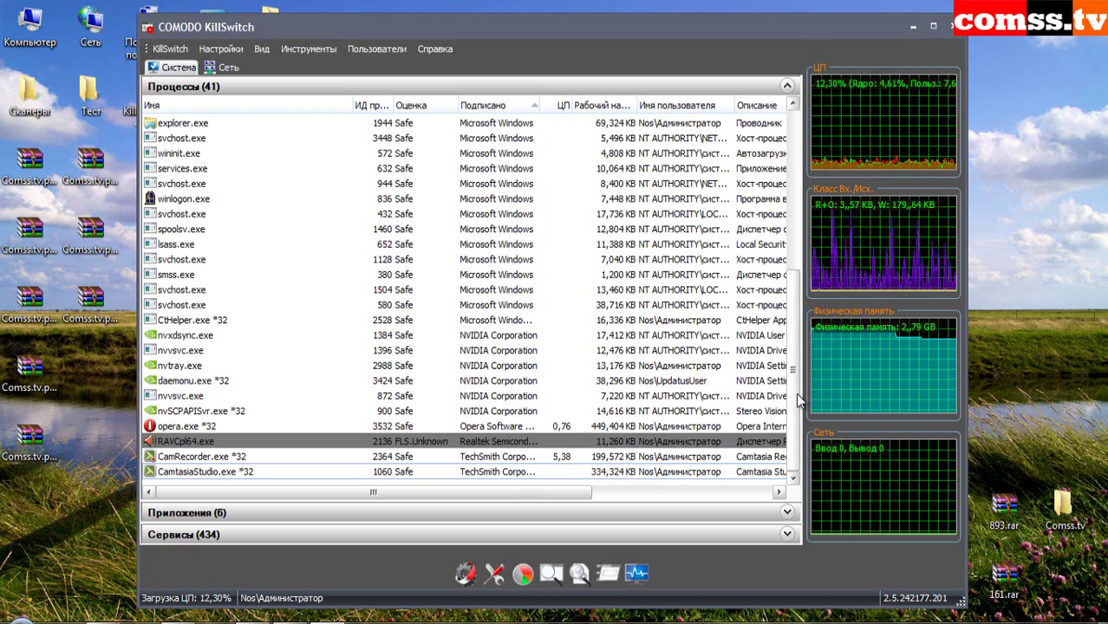
mouse_move(796, 393)
left_mouse_down()
mouse_move(815, 179)
mouse_move(810, 376)
left_mouse_up()
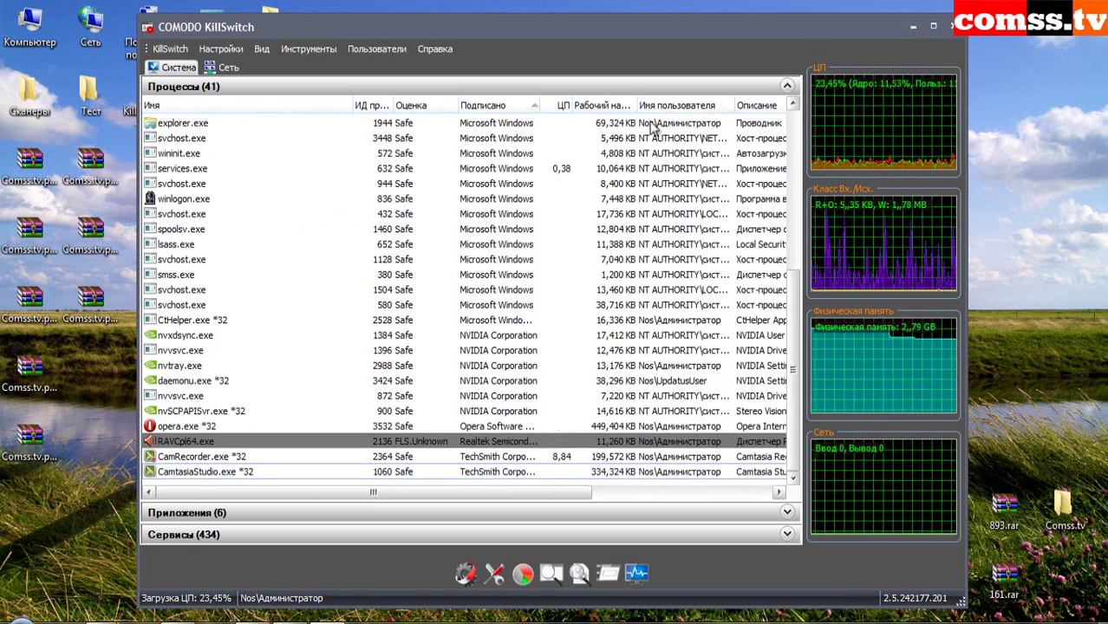
left_click(911, 26)
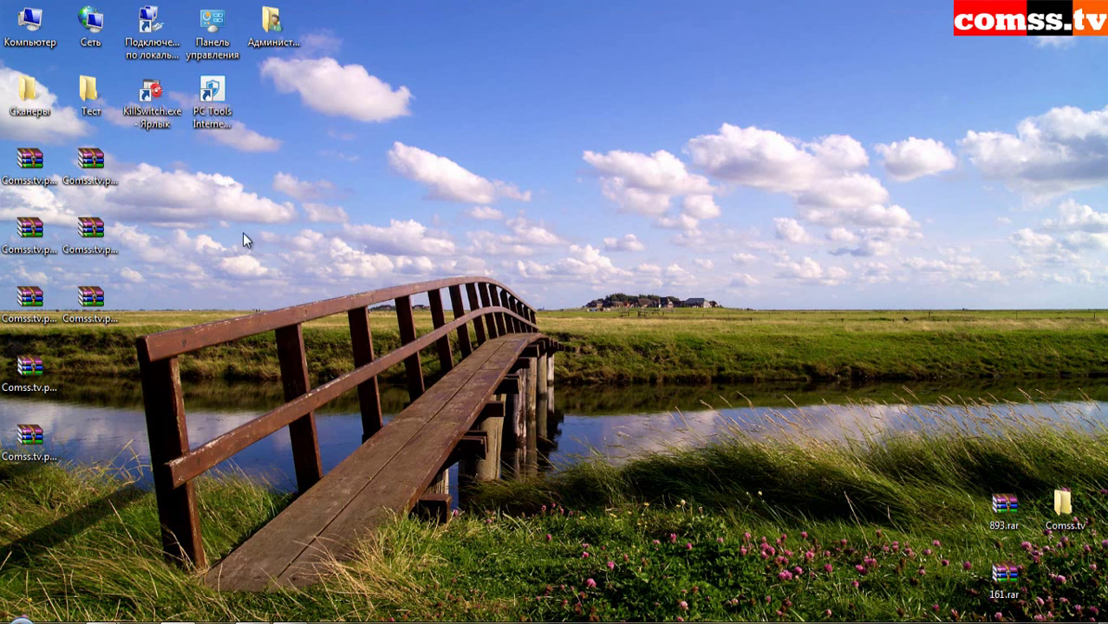
- Try twice to scan the Тест folder with PC Tools, dismissing both scan errors
left_click_drag(90, 91, 212, 94)
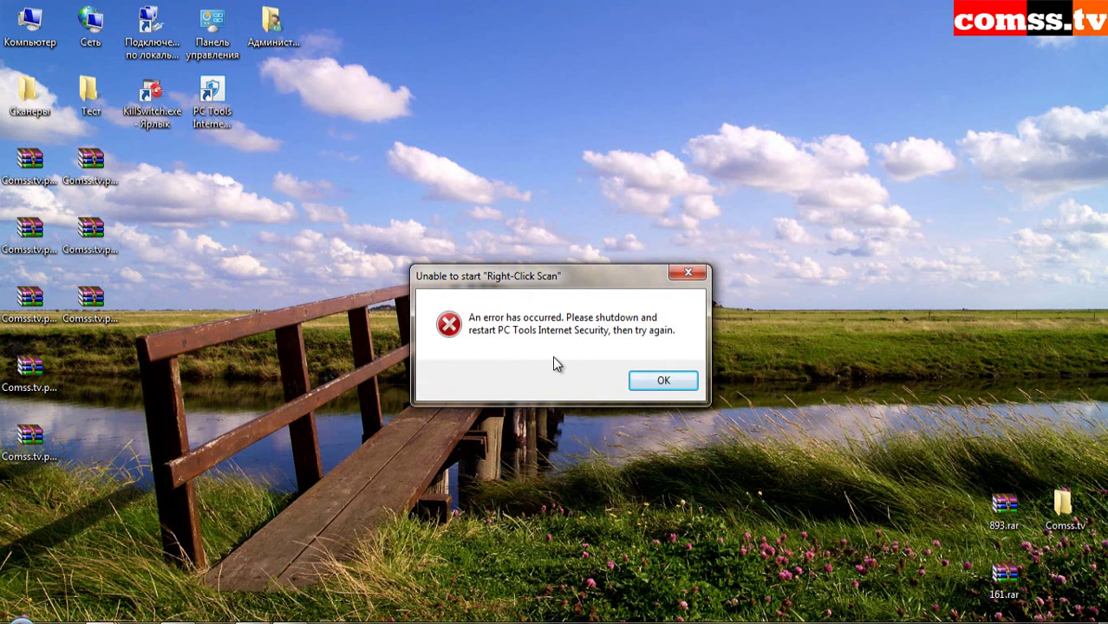
left_click(659, 384)
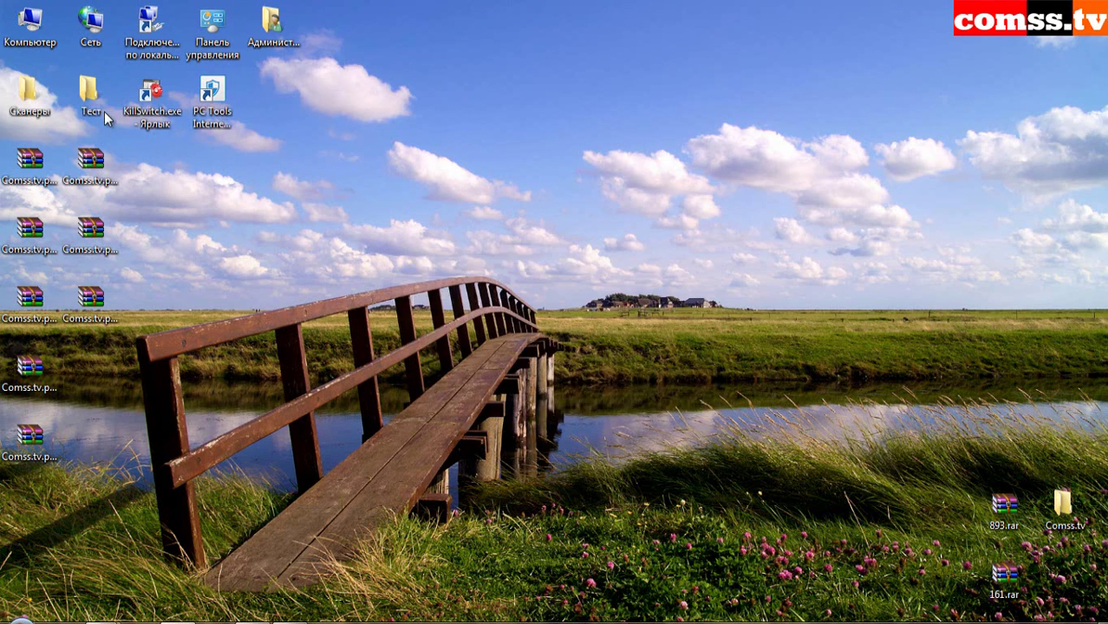
right_click(93, 97)
left_click(432, 240)
left_click(691, 270)
- Extract the Comss.tv archive with its password and close the network diagnostics results
double_click(111, 221)
key("Return")
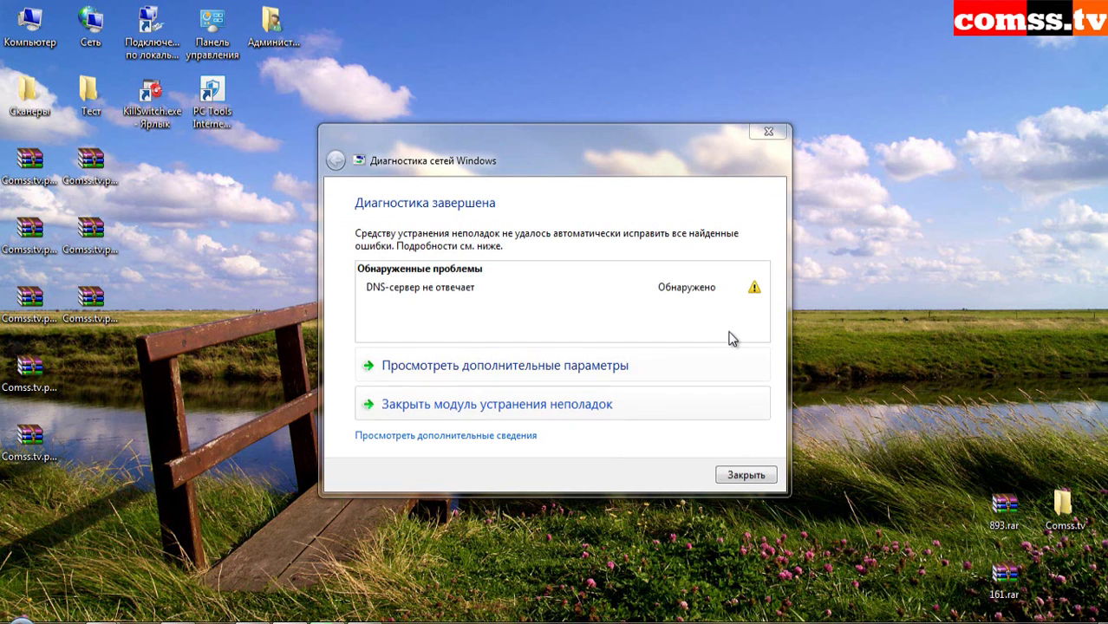
left_click(746, 475)
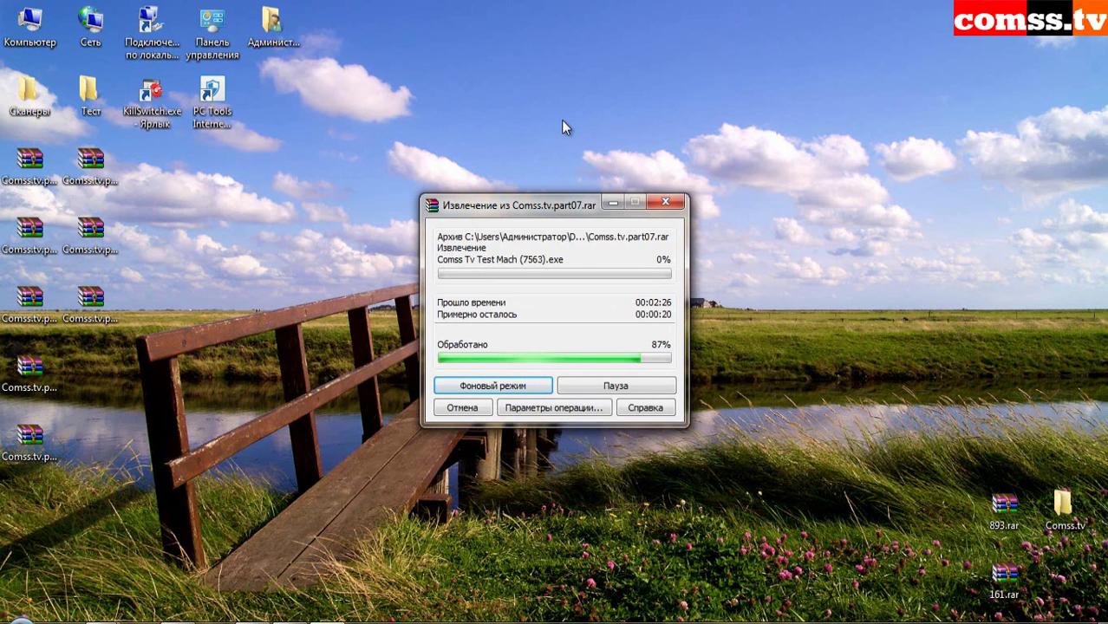
- Send WinRAR's Comss.tv extraction to background mode (Фоновый режим)
key("Return")
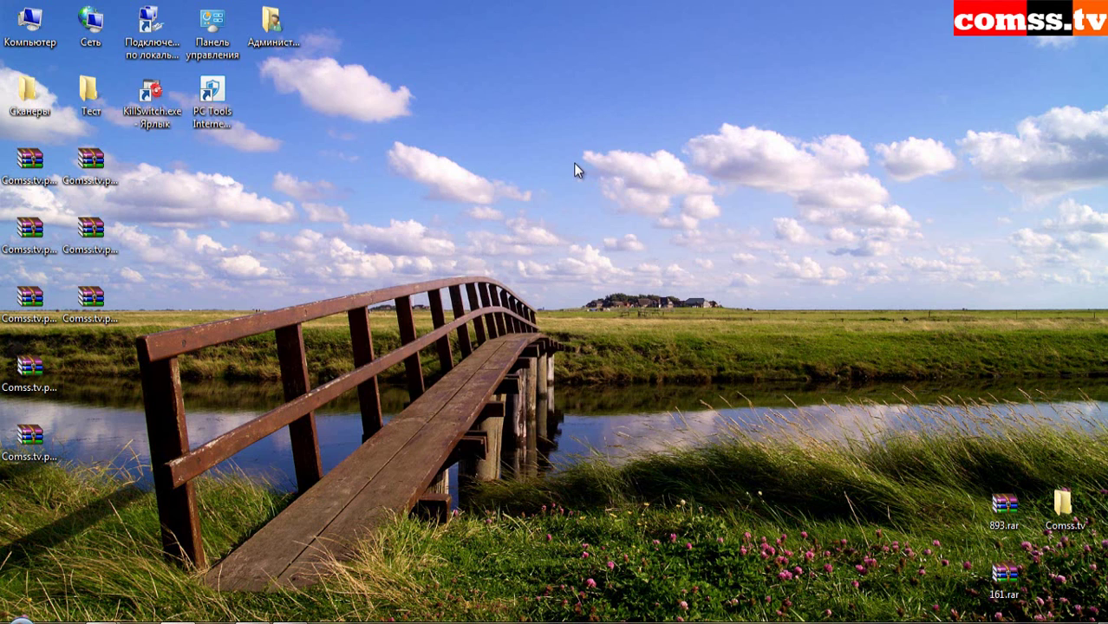
- Open the Comss.tv folder and scroll through its inner folder of samples
double_click(1063, 508)
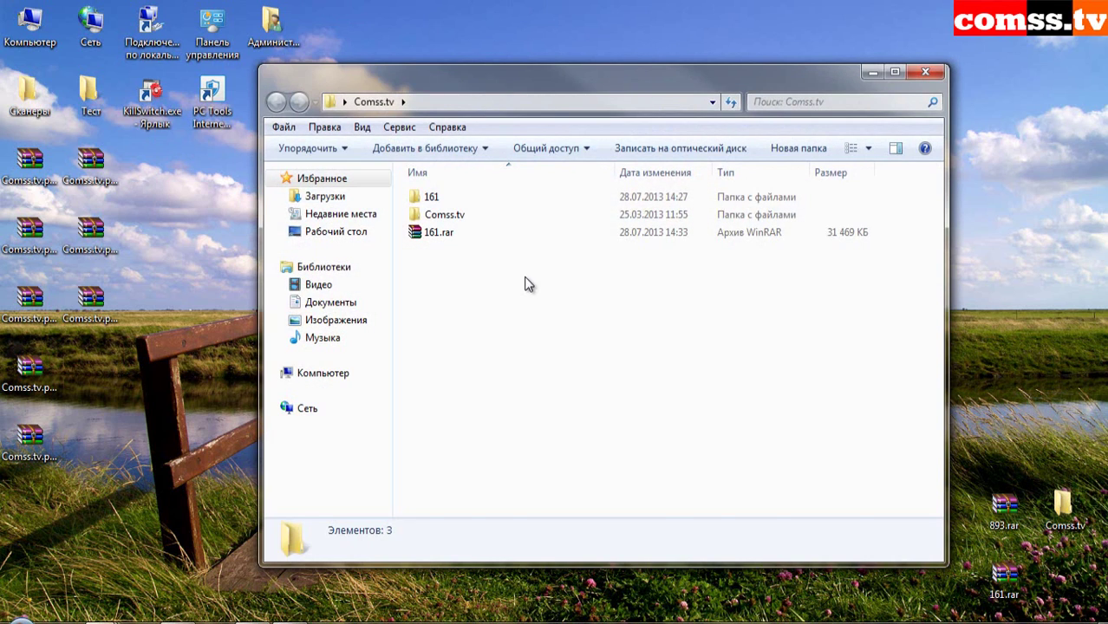
double_click(433, 215)
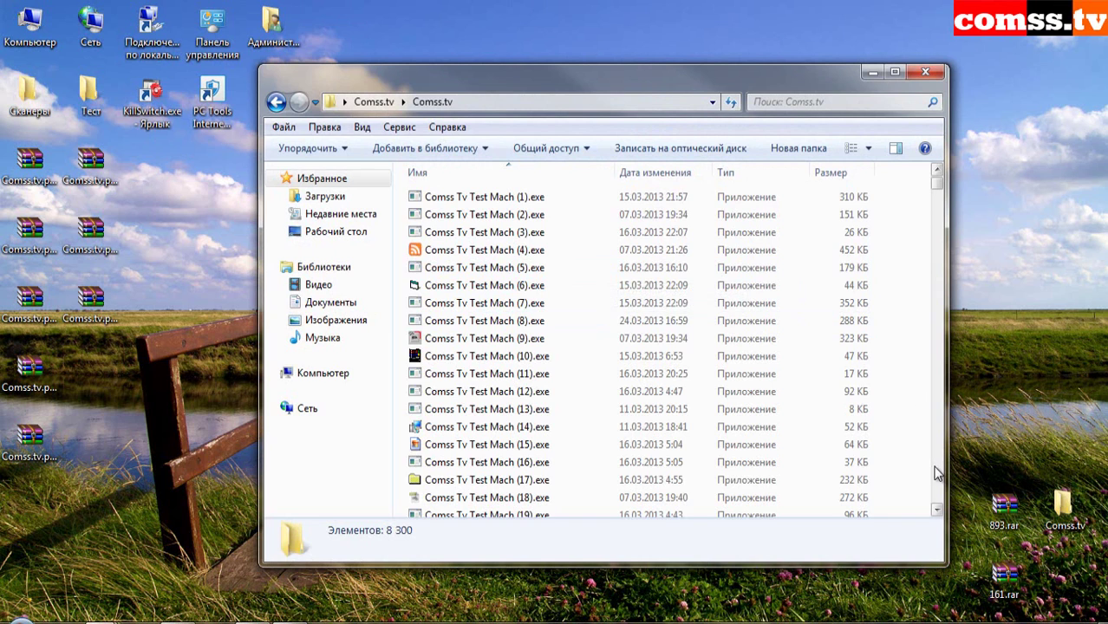
left_click(936, 474)
left_click(936, 474)
left_click(938, 474)
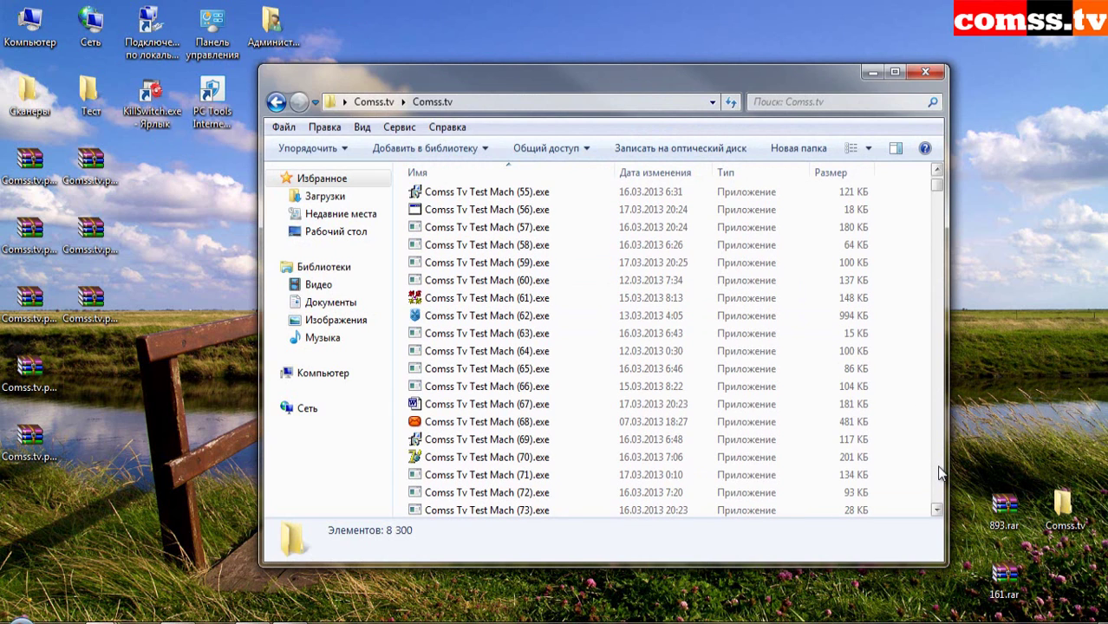
left_click(940, 473)
left_click(941, 473)
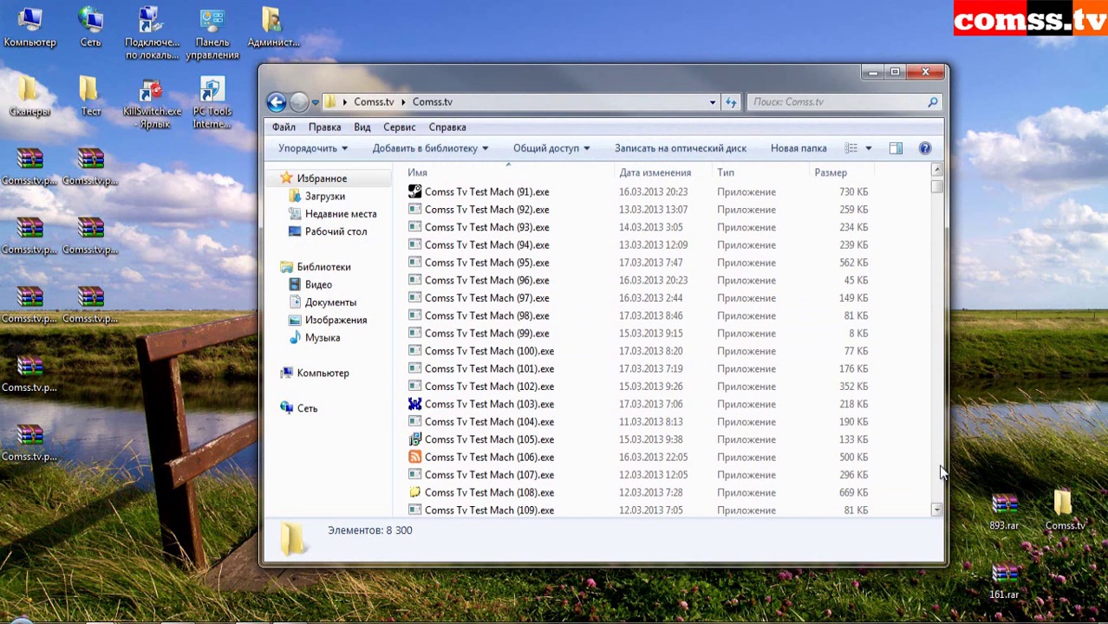
left_click(942, 470)
left_click(942, 471)
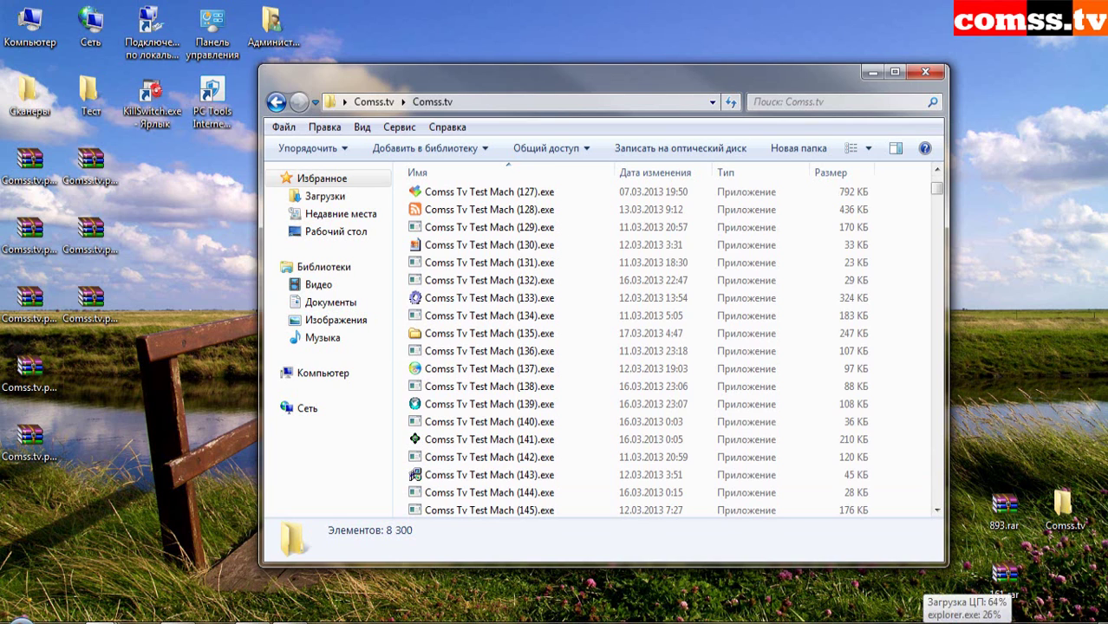
left_click_drag(937, 187, 941, 497)
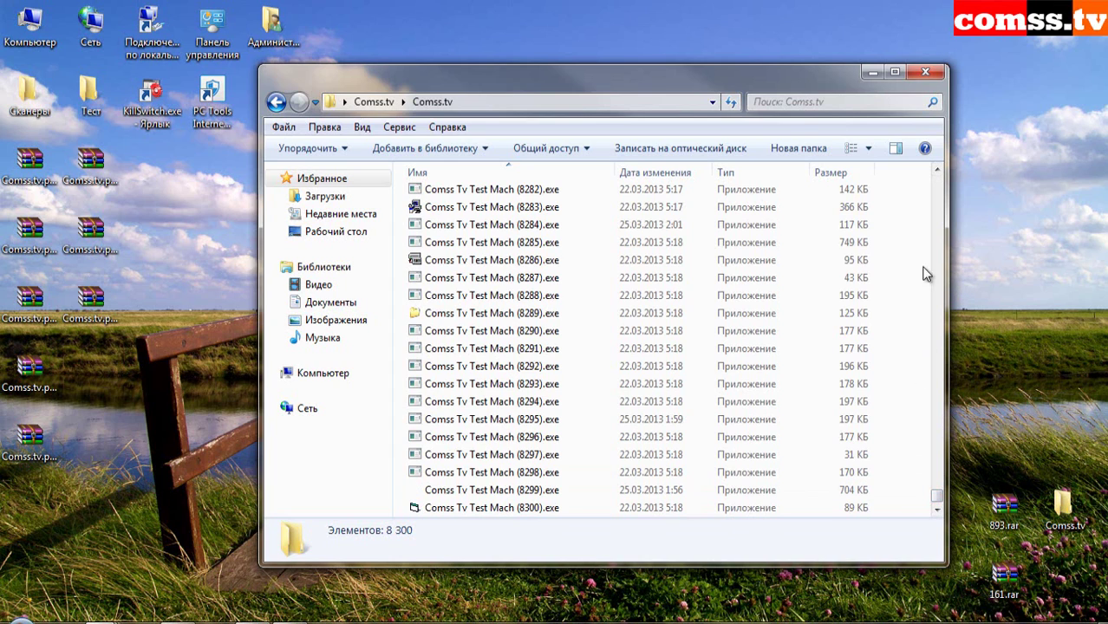
- Move the inner 8,300-file Comss.tv folder to the Recycle Bin and close Explorer
key("BackSpace")
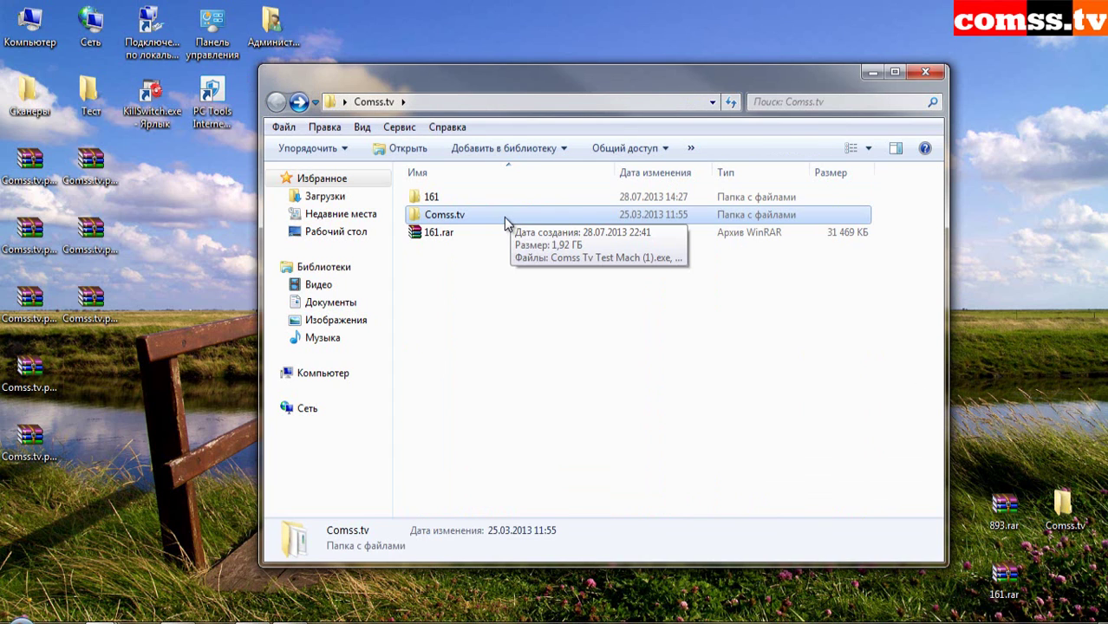
right_click(507, 223)
left_click(617, 504)
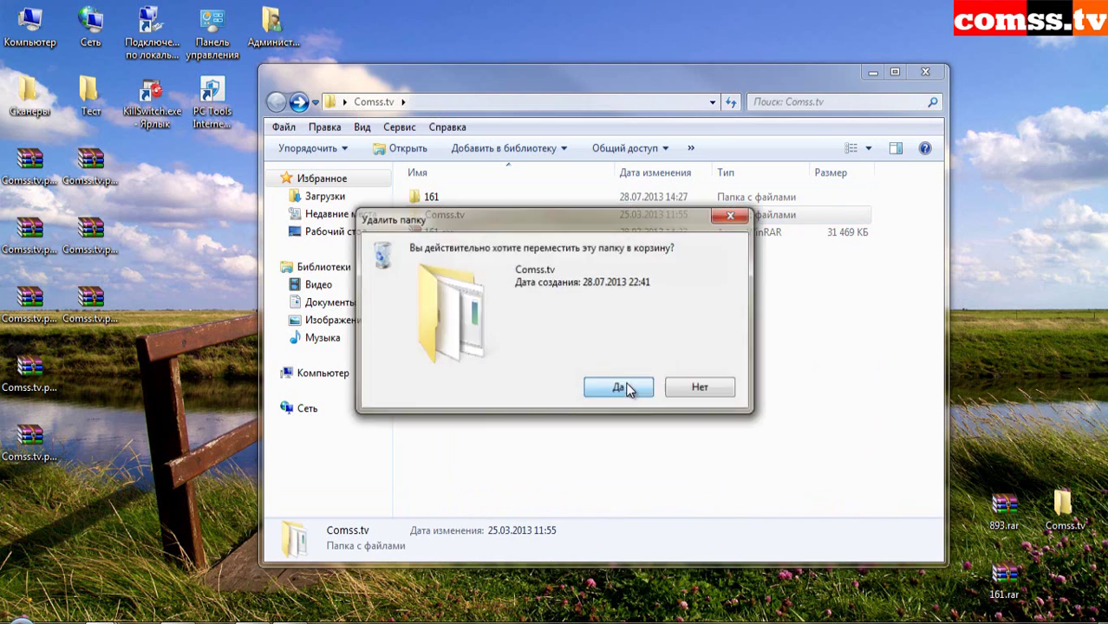
left_click(624, 387)
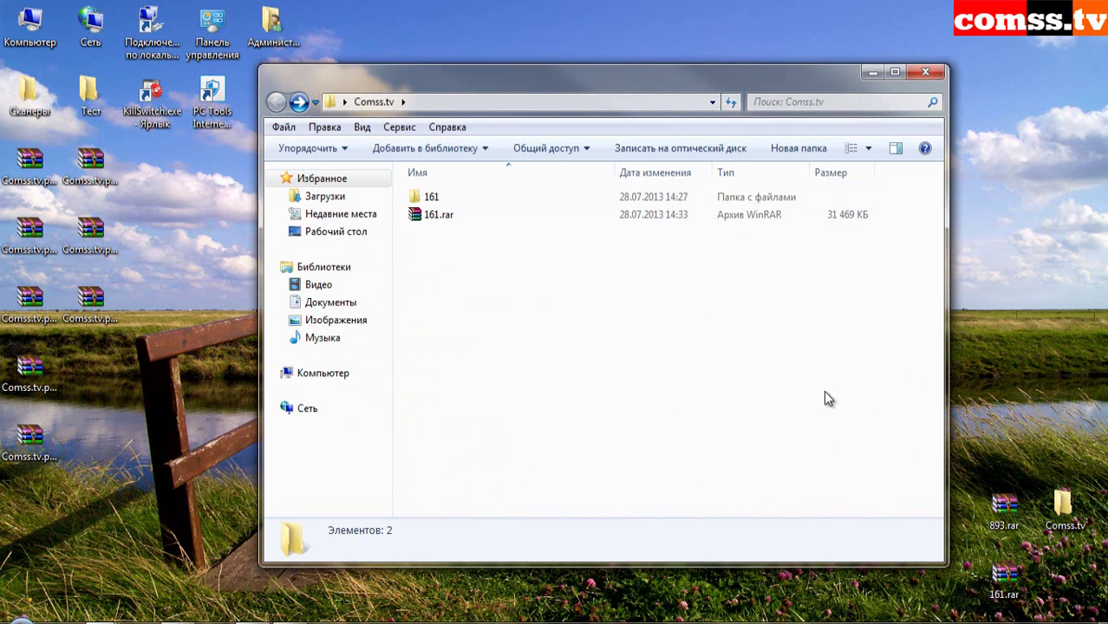
left_click(925, 72)
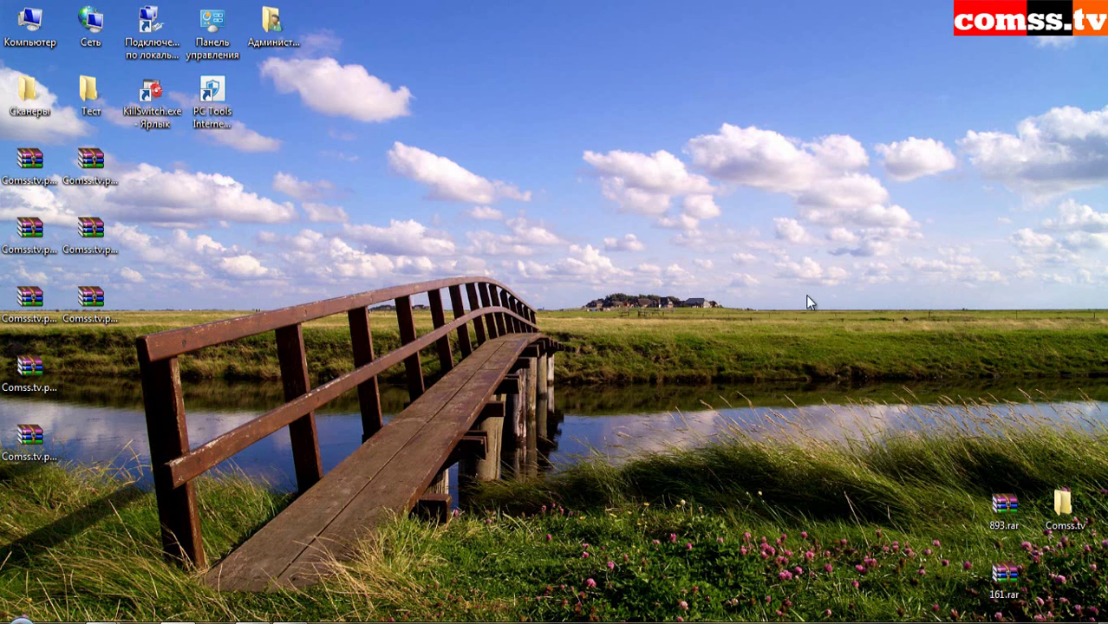
- Disable the local network connection and run network troubleshooting from the tray icon
right_click(989, 623)
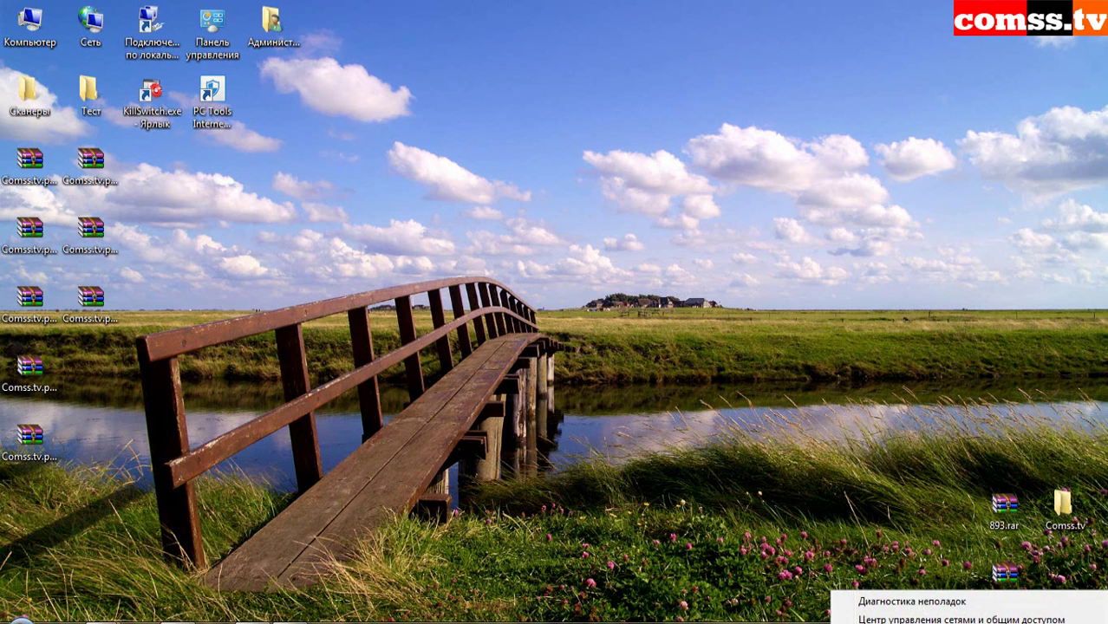
left_click(646, 384)
right_click(155, 51)
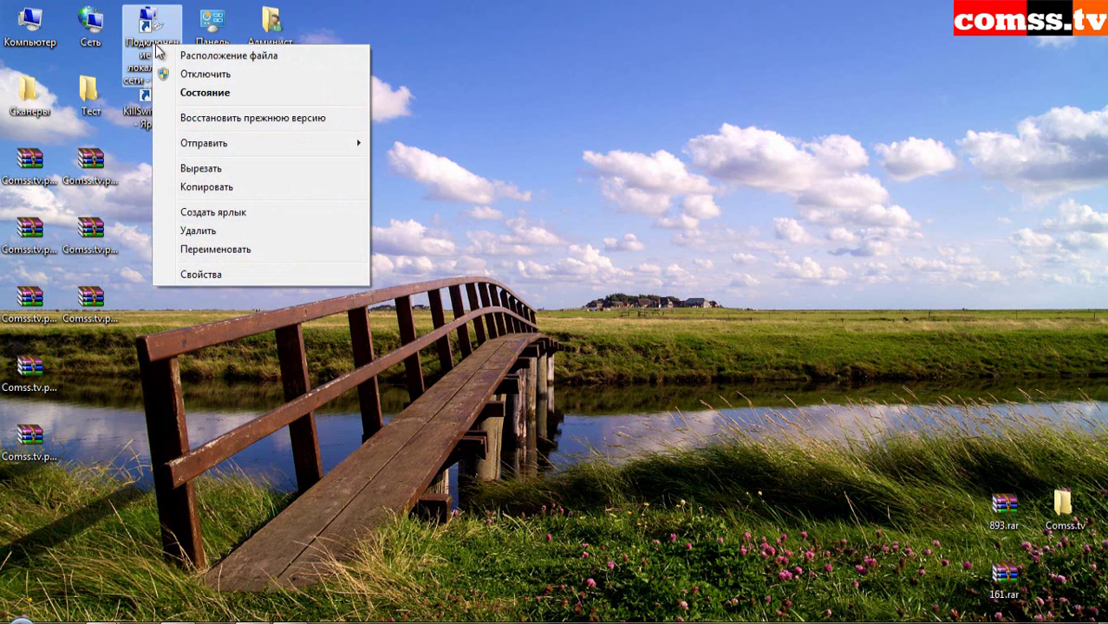
left_click(206, 74)
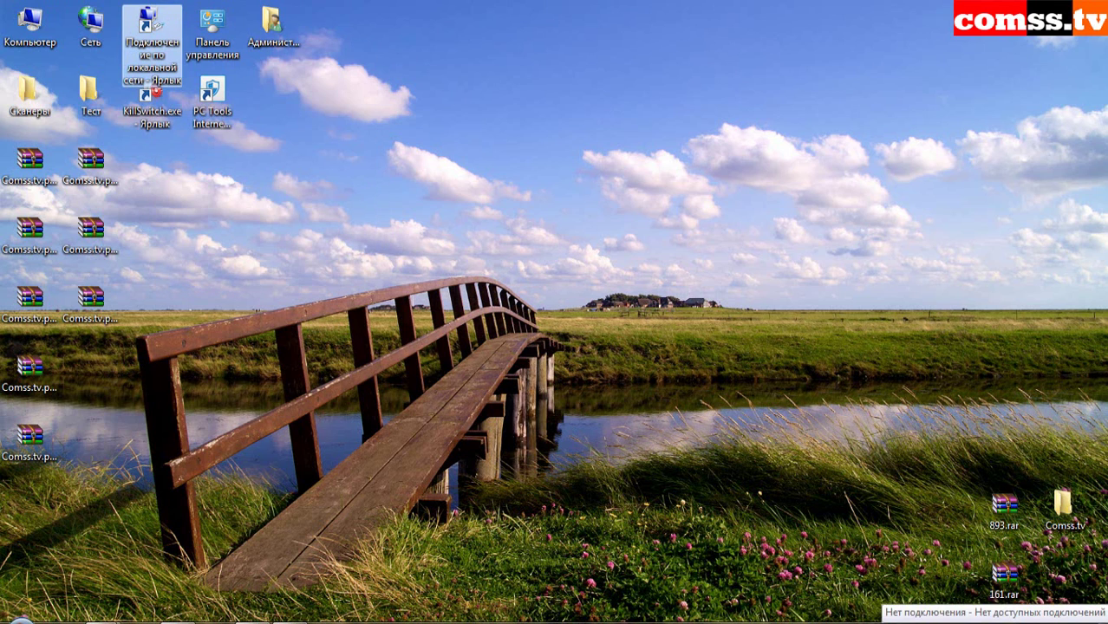
right_click(988, 623)
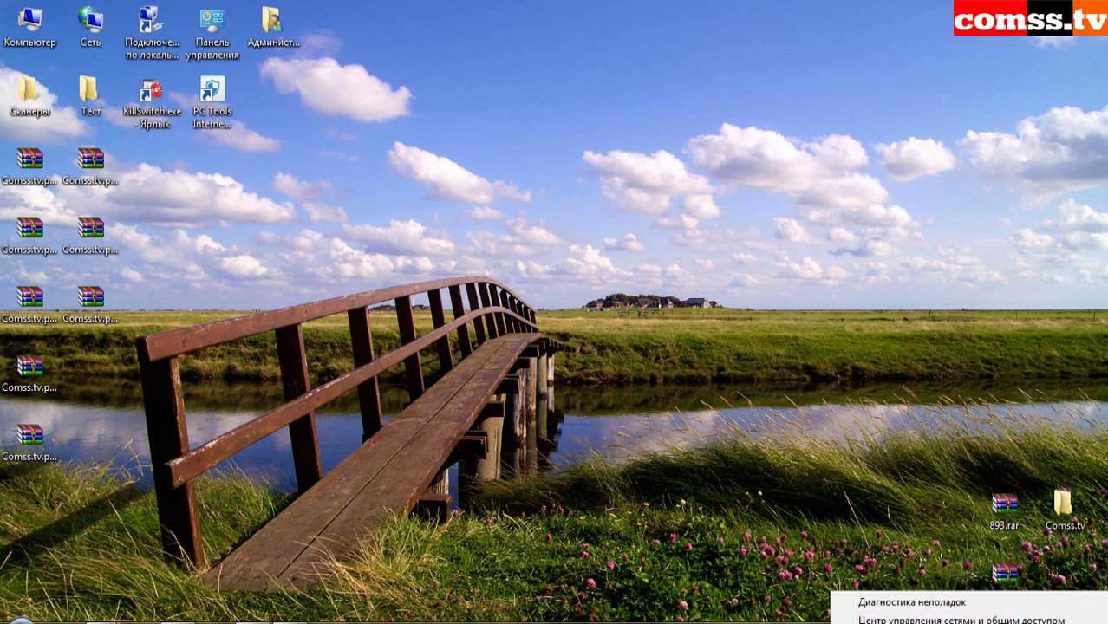
left_click(933, 602)
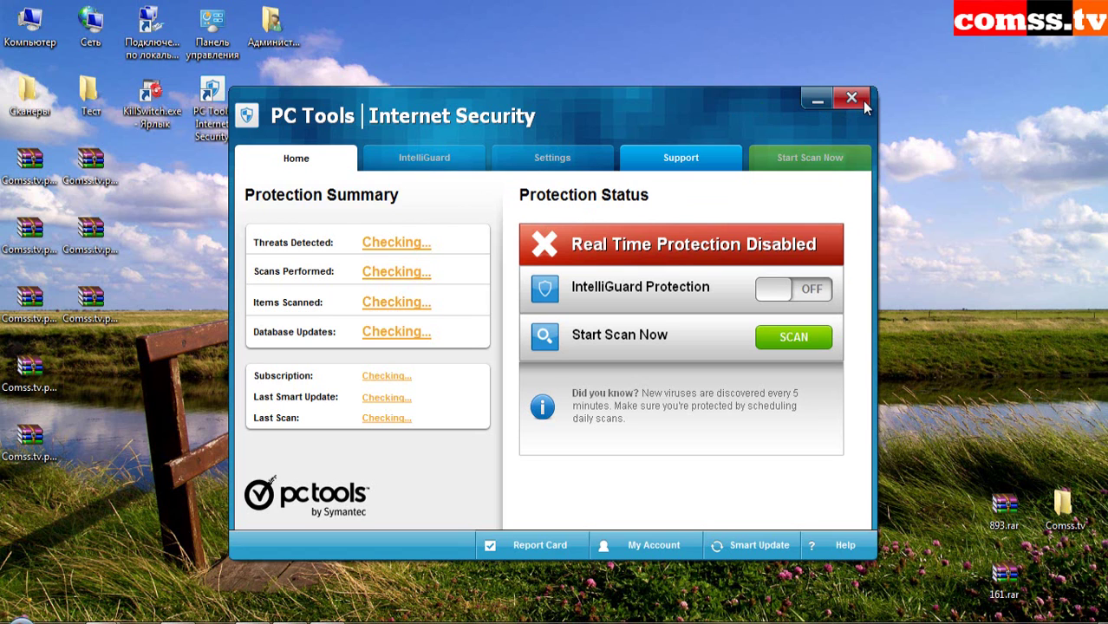
- Close PC Tools and nudge the 161 folder window up beside KillSwitch
left_click(852, 99)
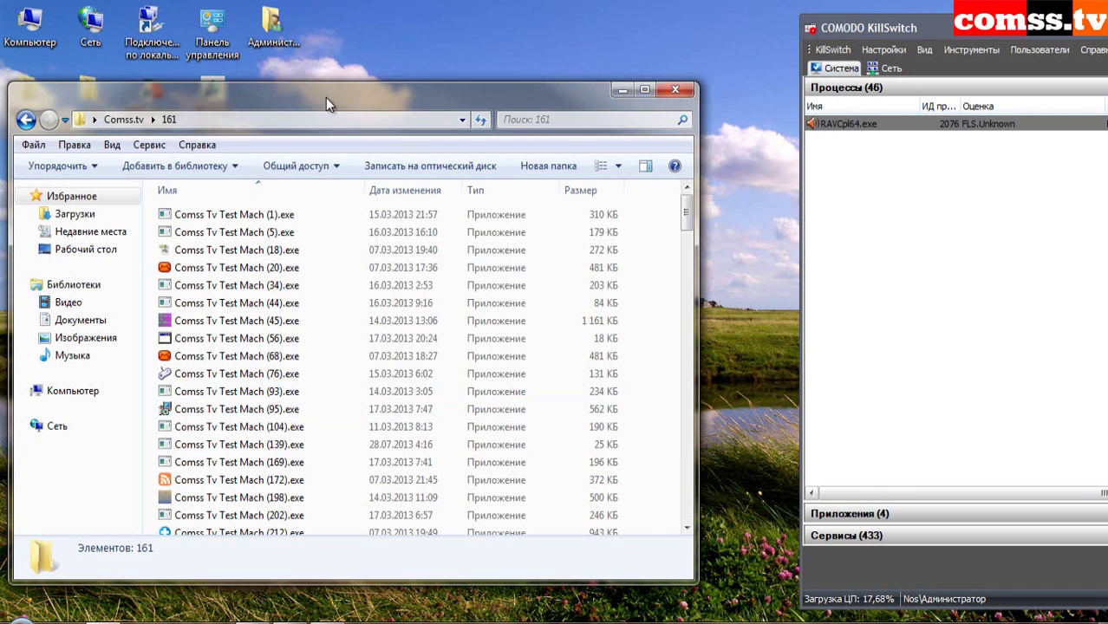
left_click_drag(325, 97, 327, 88)
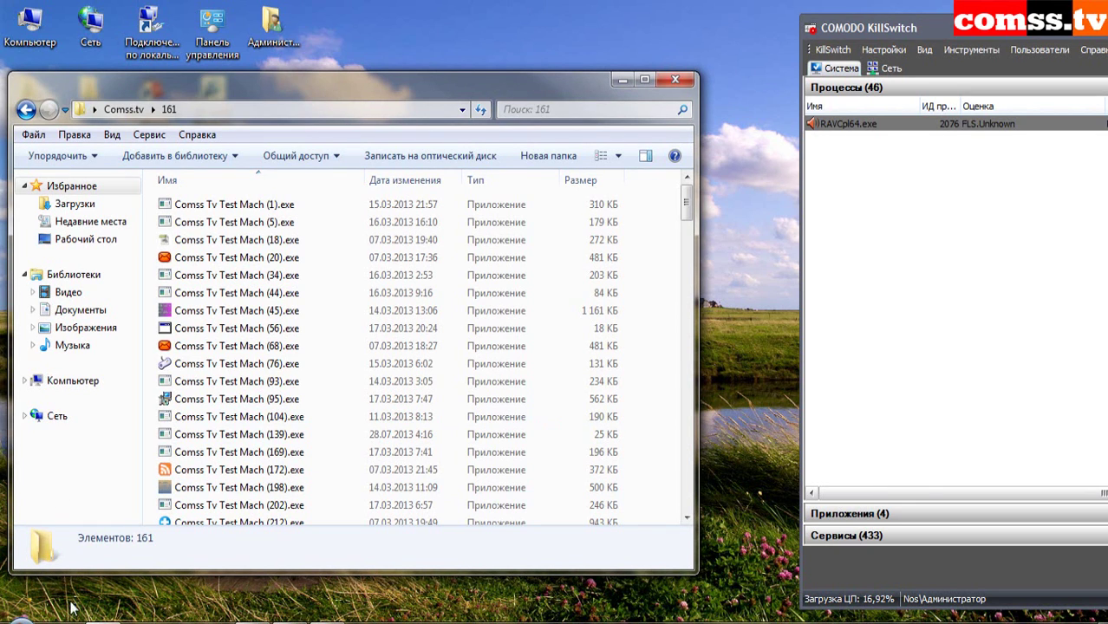
mouse_move(227, 491)
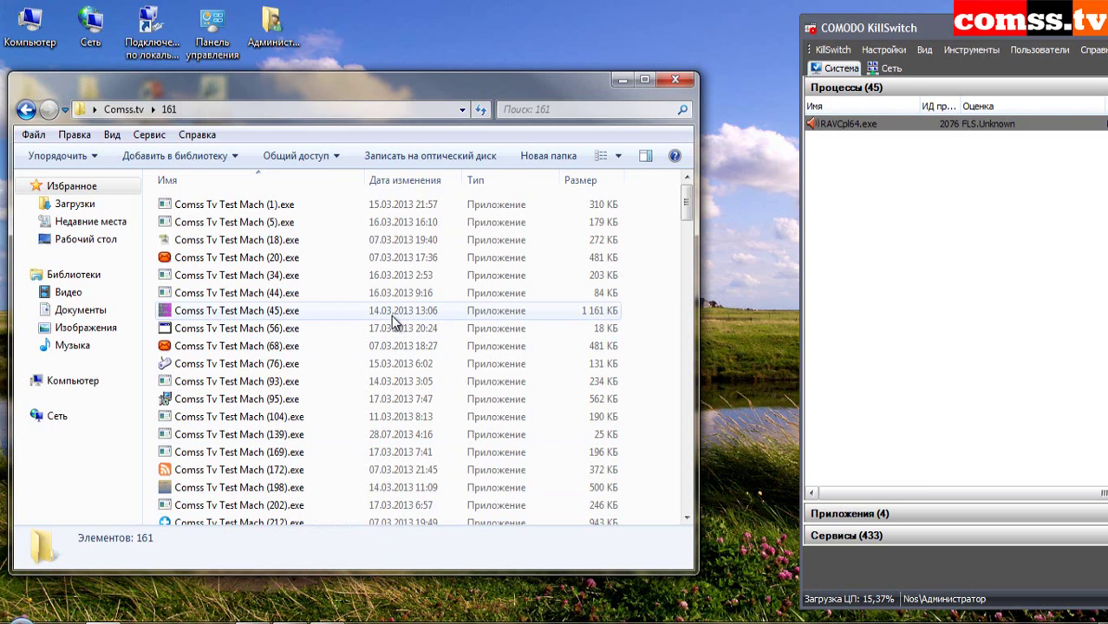
left_click_drag(413, 88, 434, 77)
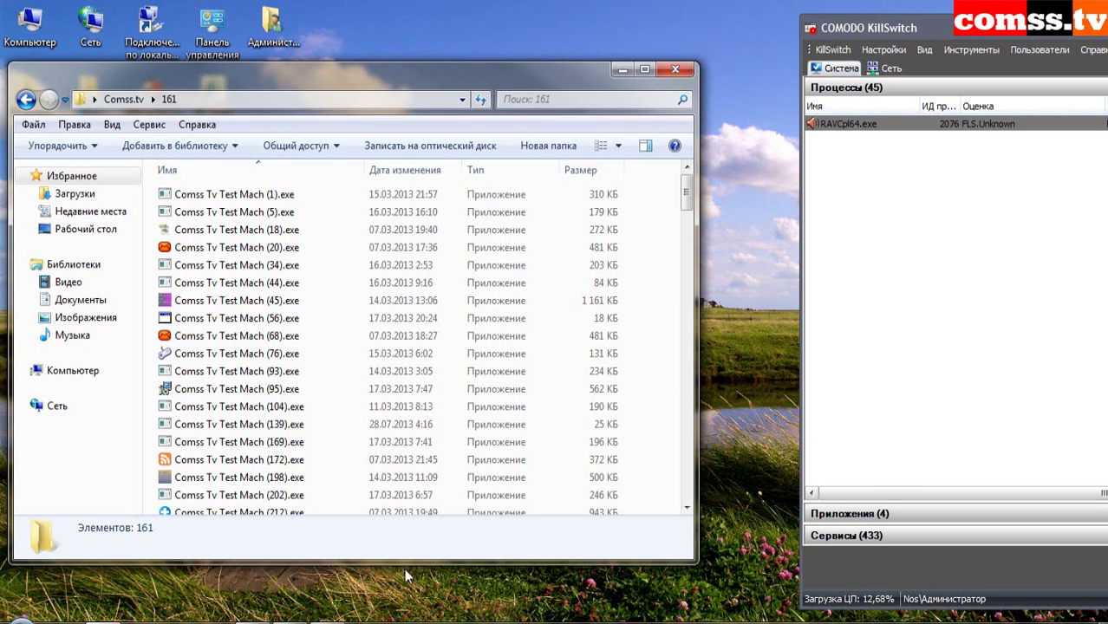
- Run samples (1) through (34), blocking detected threats including Rootkit.ZeroAccess
double_click(271, 196)
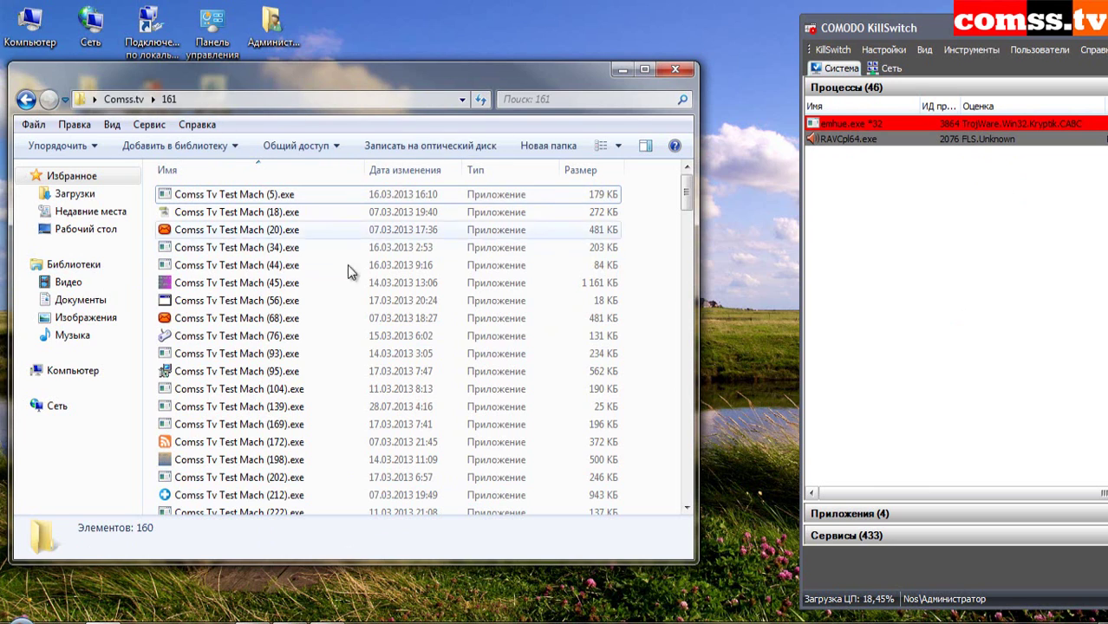
double_click(268, 196)
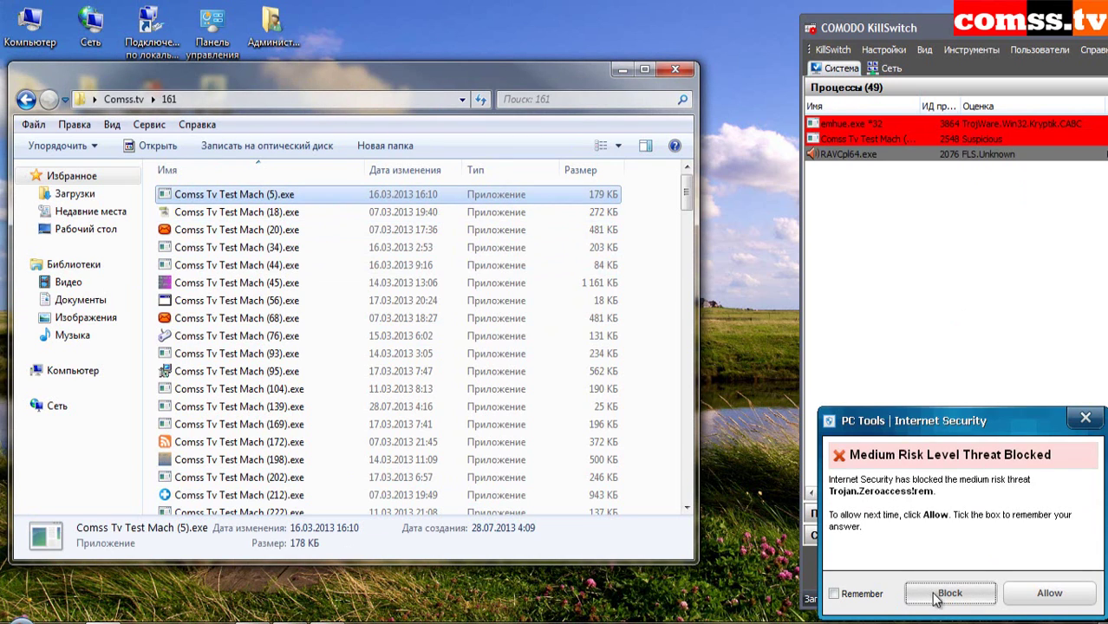
left_click(949, 594)
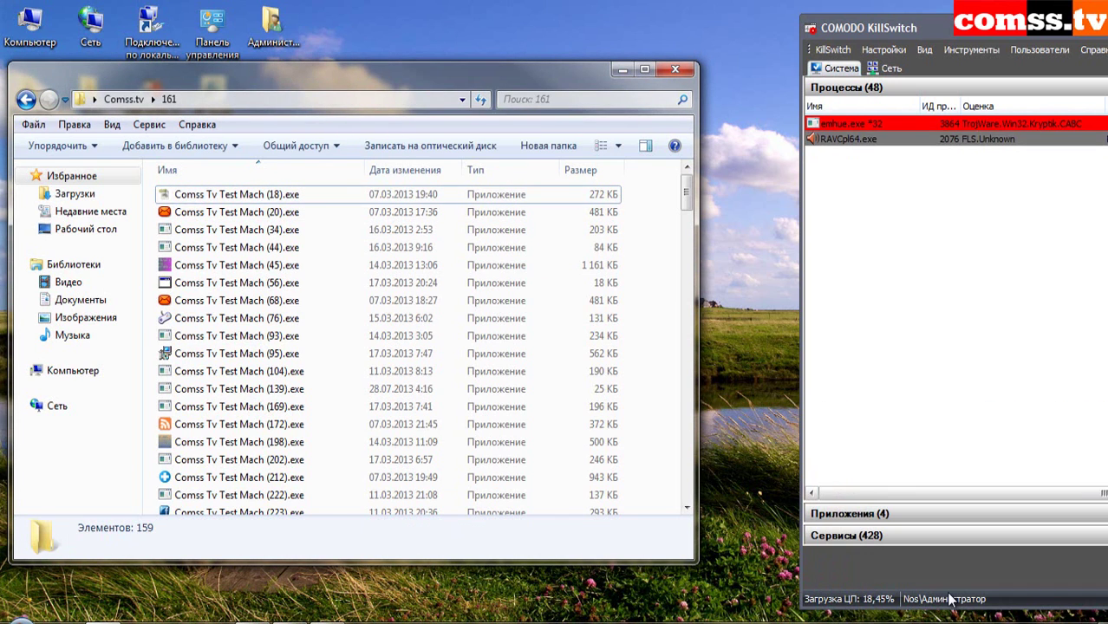
left_click(265, 196)
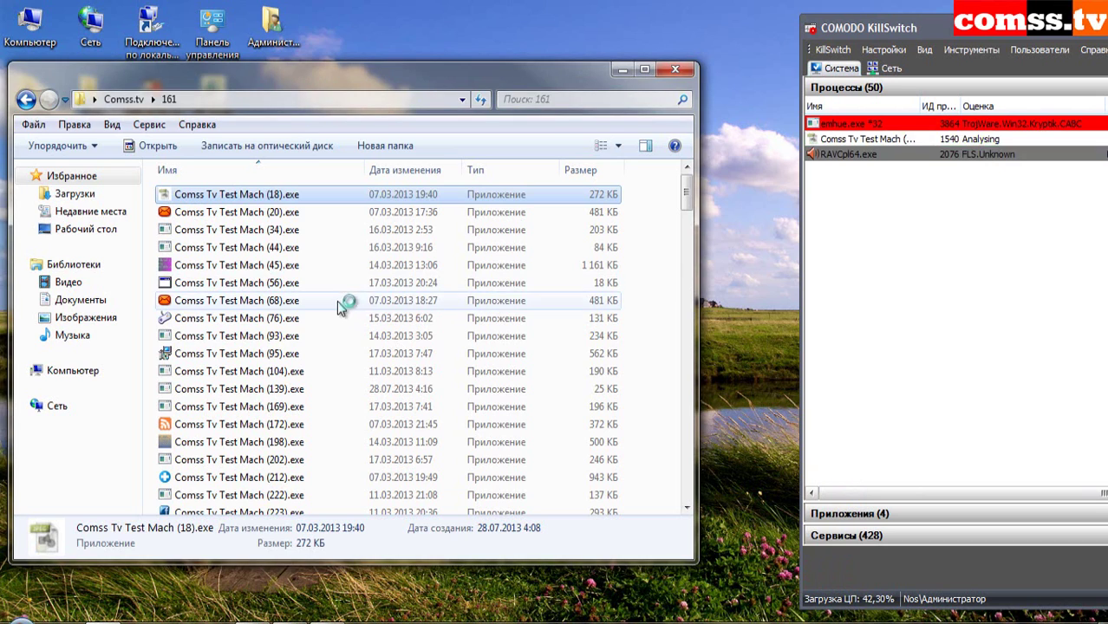
double_click(277, 213)
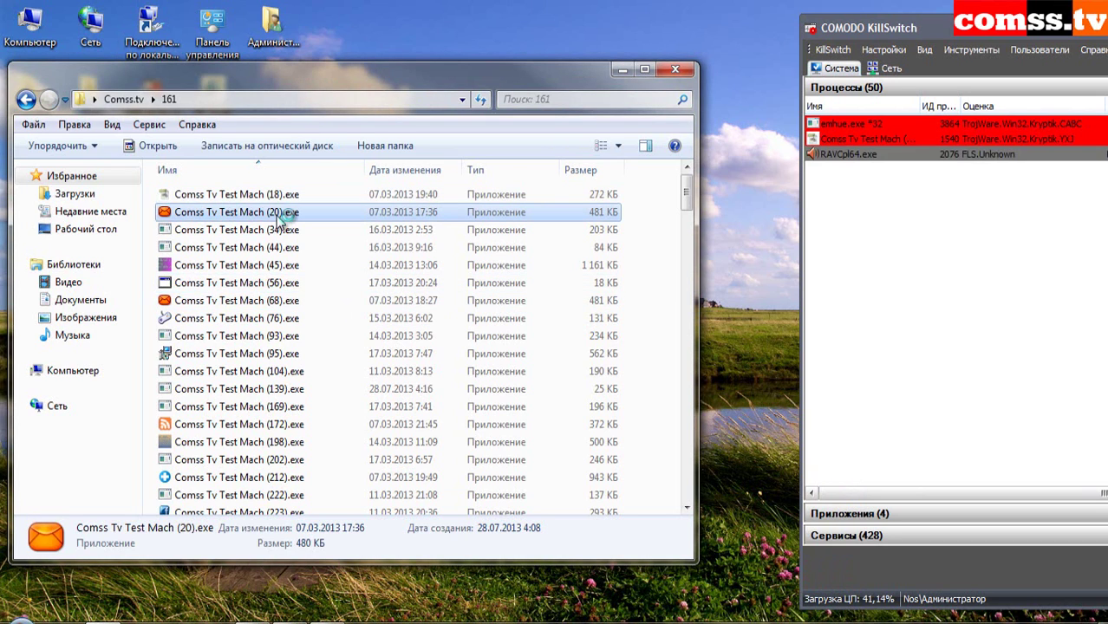
left_click(282, 227)
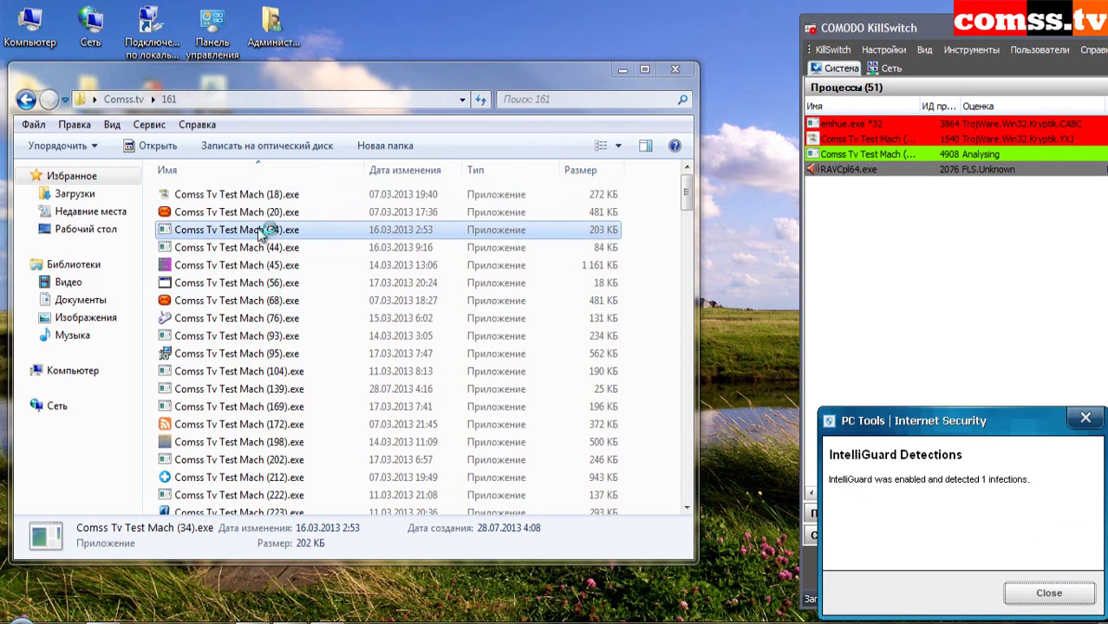
left_click(1049, 593)
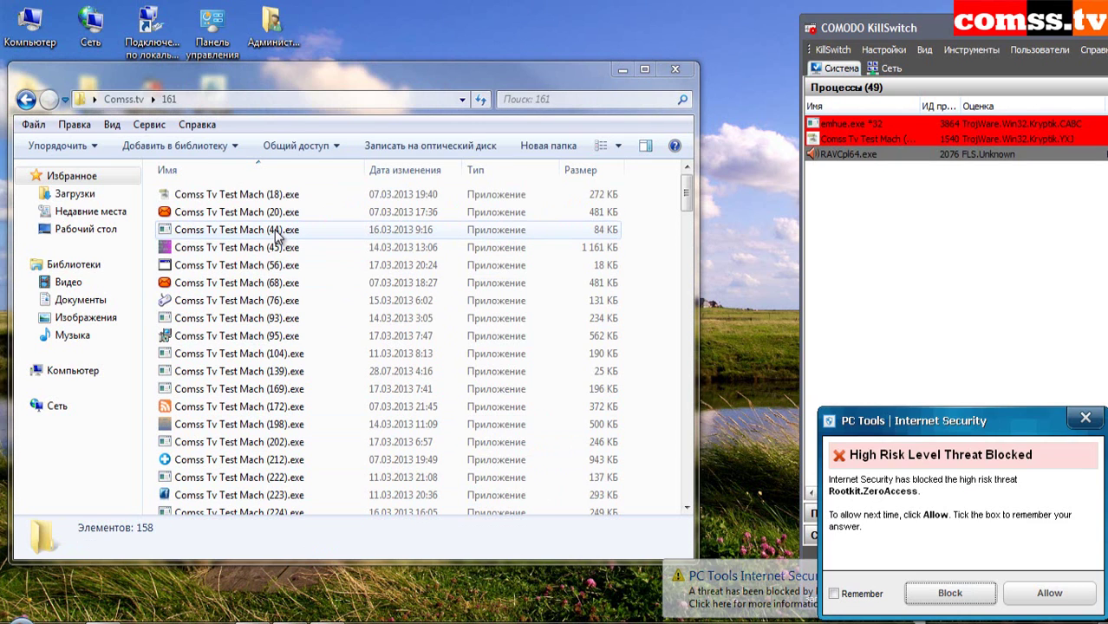
left_click(951, 593)
- Run samples (44) through (68), dismissing errors, declining the reboot and blocking Backdoor.Trojan
double_click(269, 232)
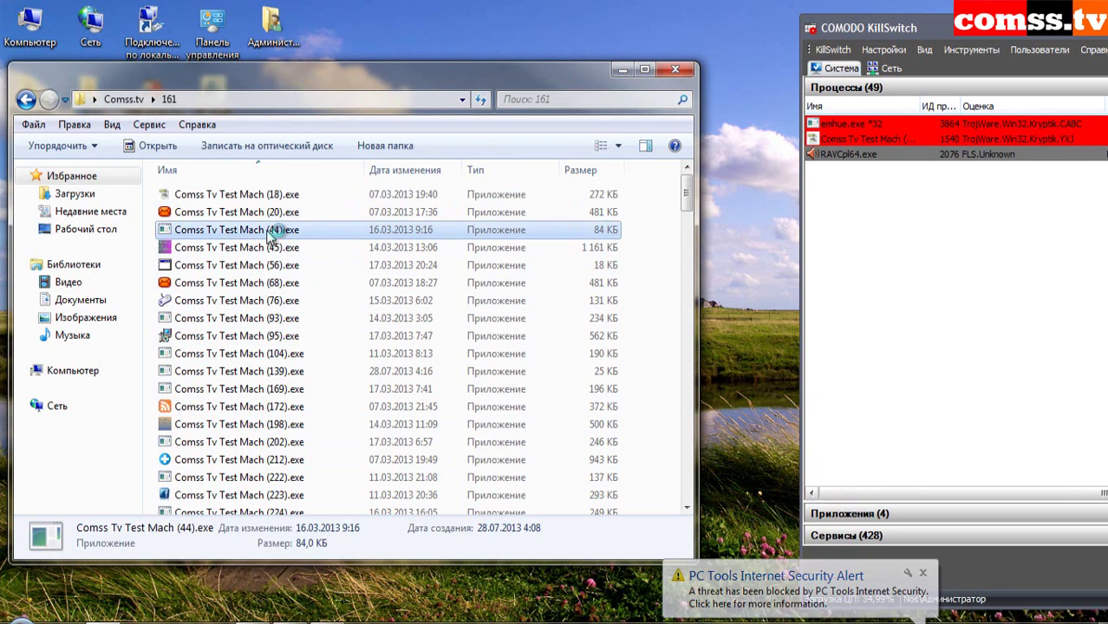
double_click(270, 232)
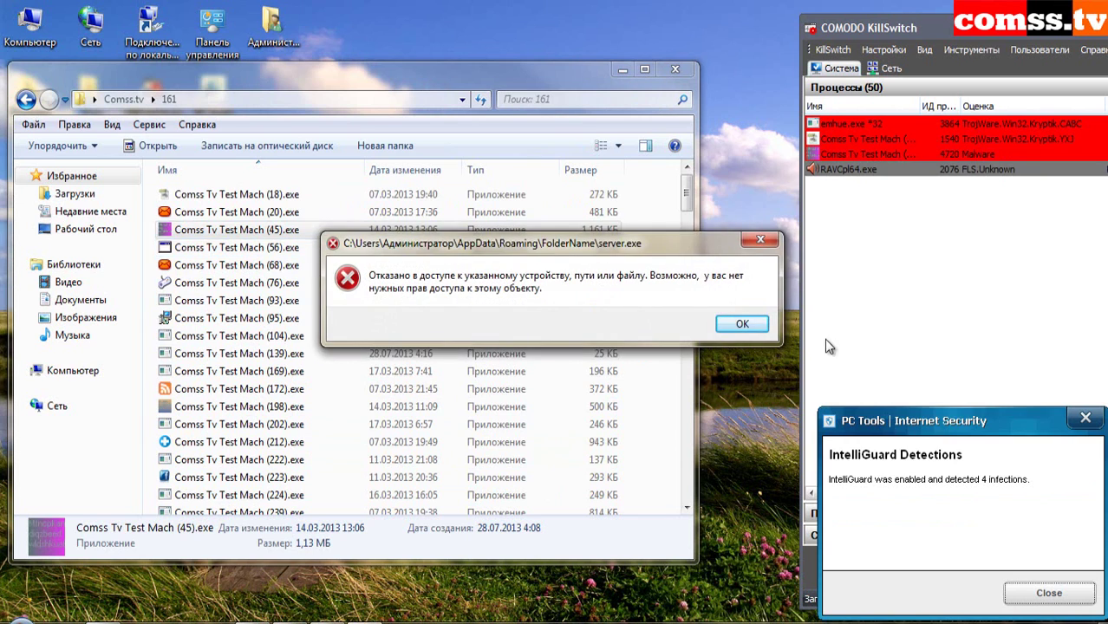
left_click(752, 322)
left_click(1049, 593)
double_click(286, 229)
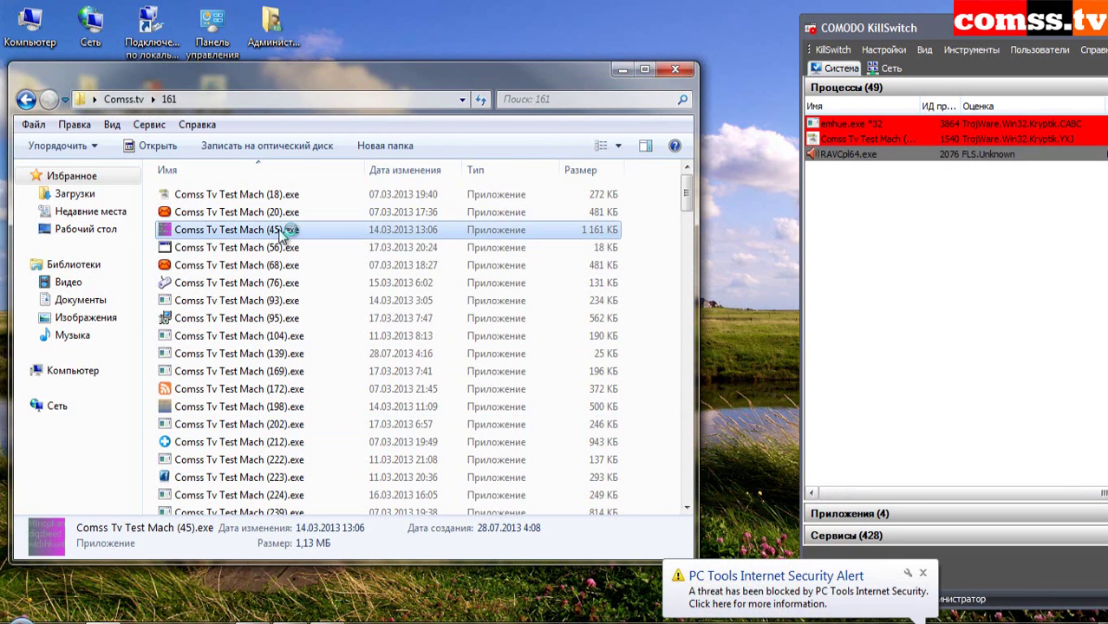
double_click(270, 247)
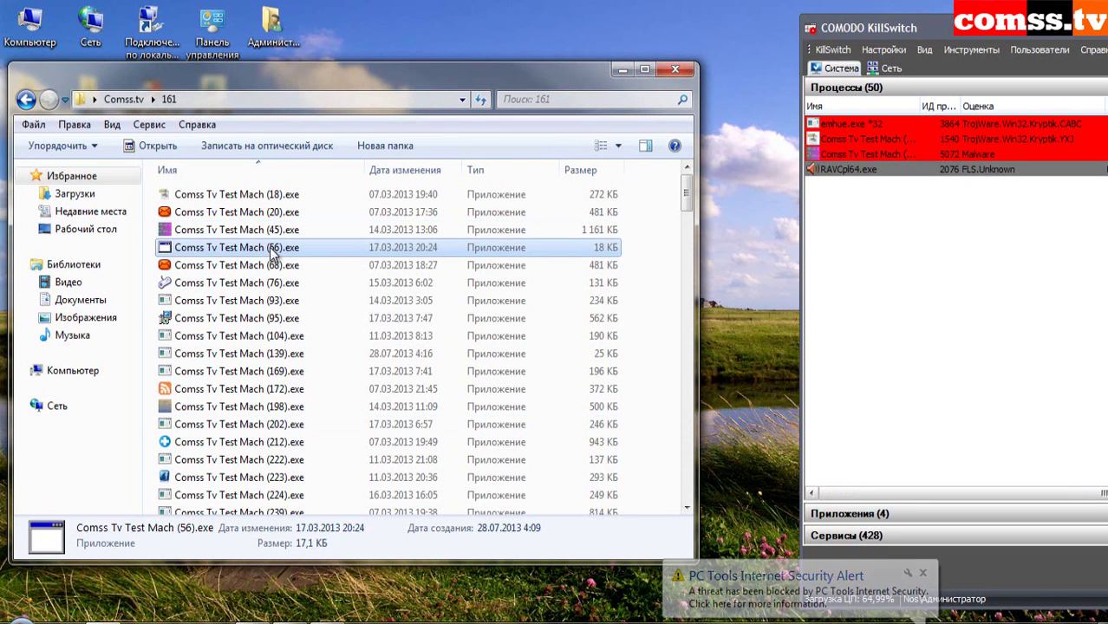
left_click(736, 323)
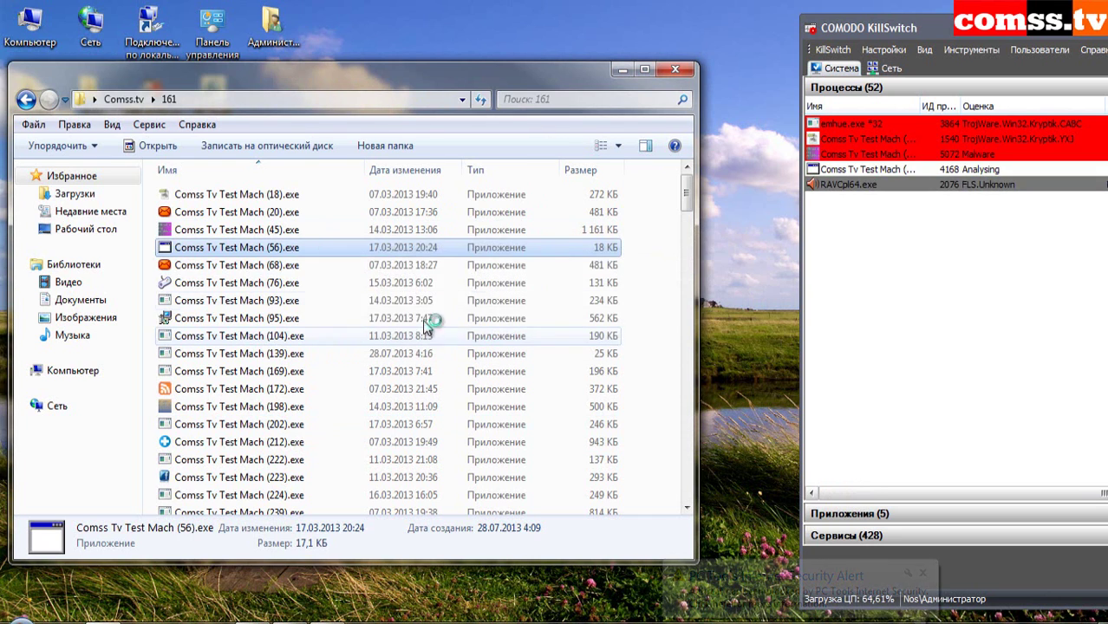
double_click(269, 266)
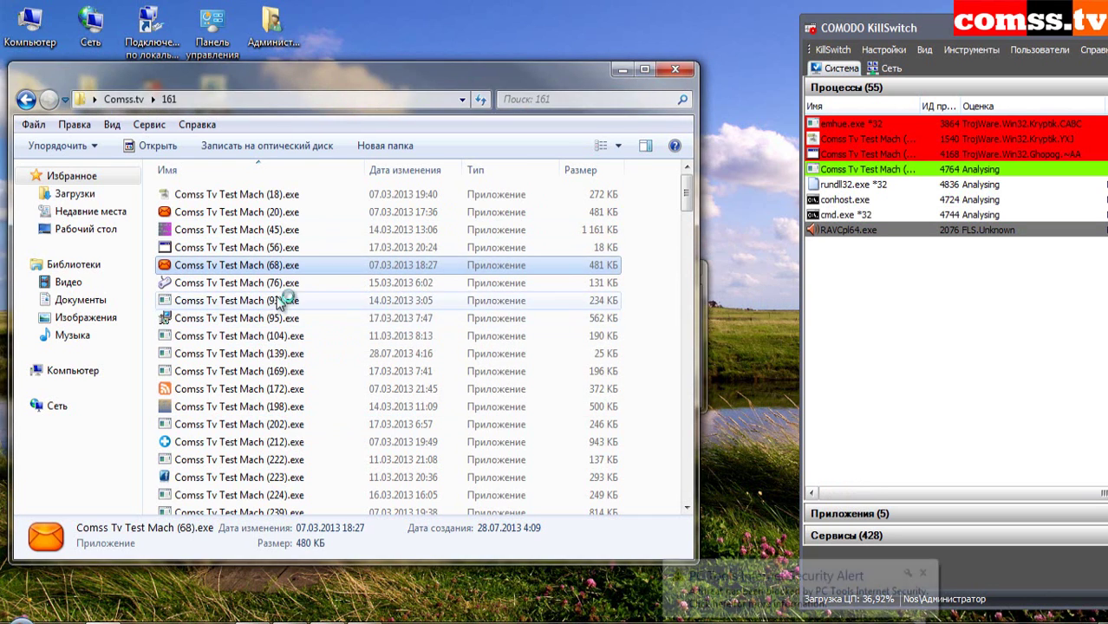
left_click(658, 387)
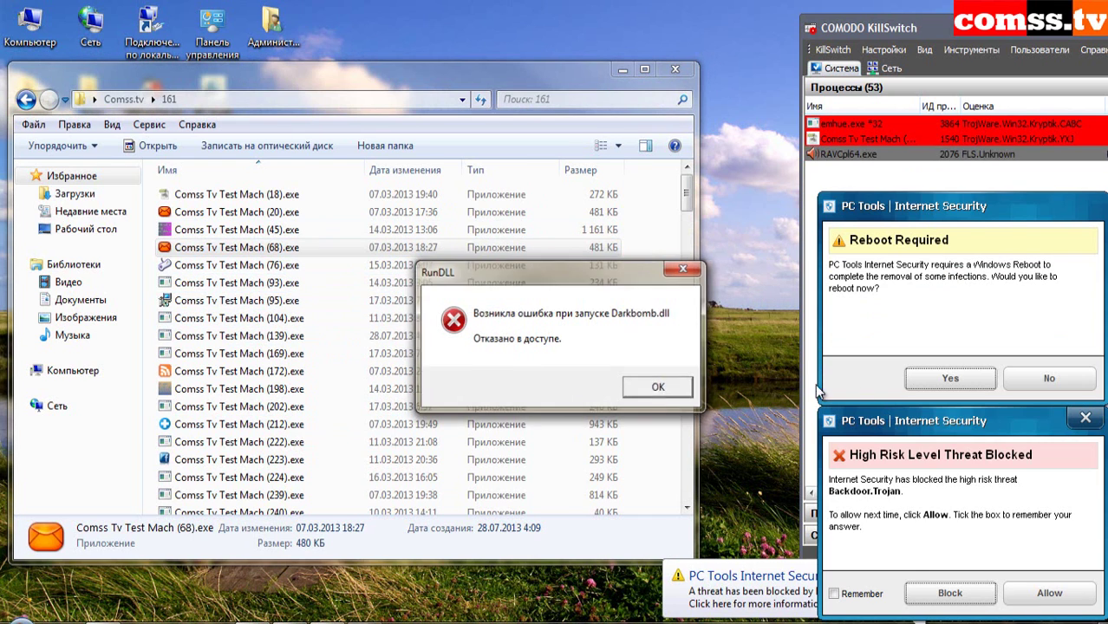
left_click(1051, 380)
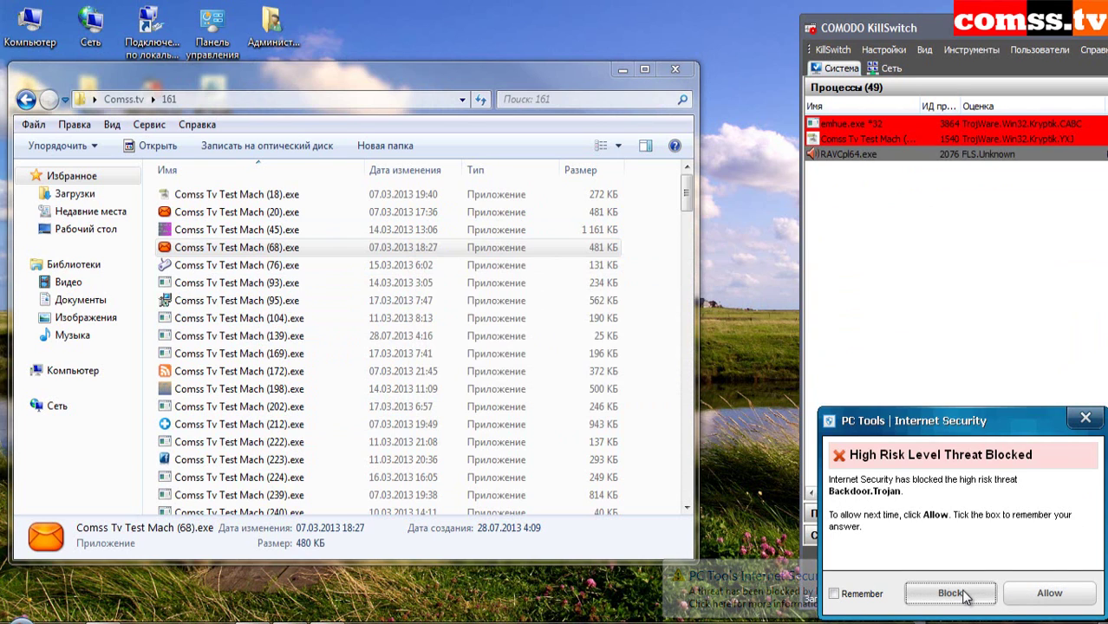
left_click(950, 593)
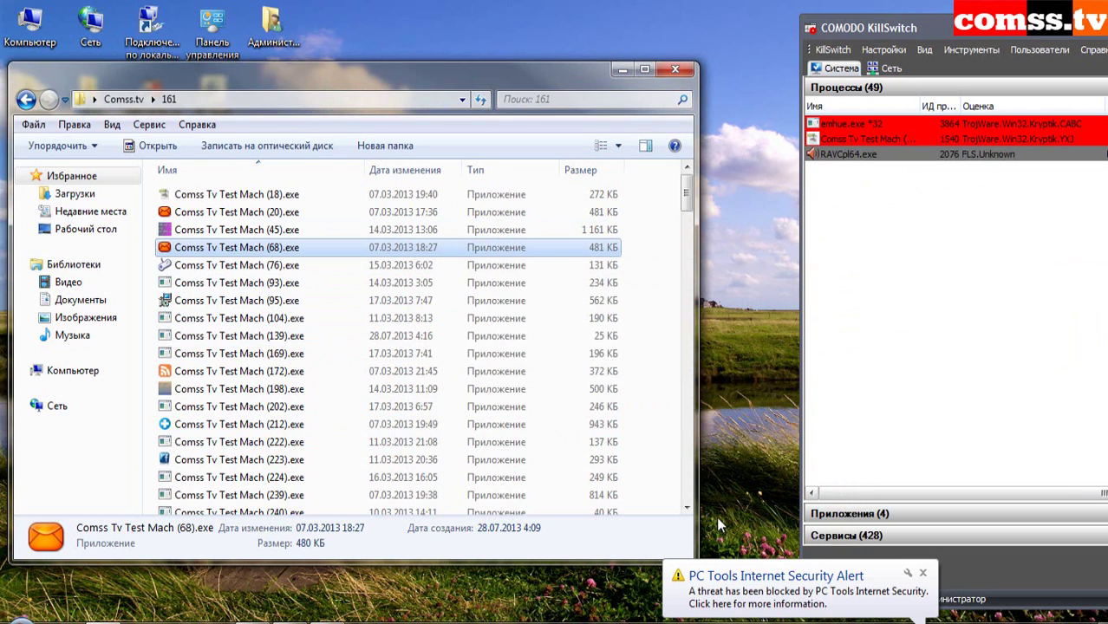
- Run samples (76) through (212), blocking the high-risk threat and dismissing IntelliGuard notices
double_click(274, 267)
double_click(276, 284)
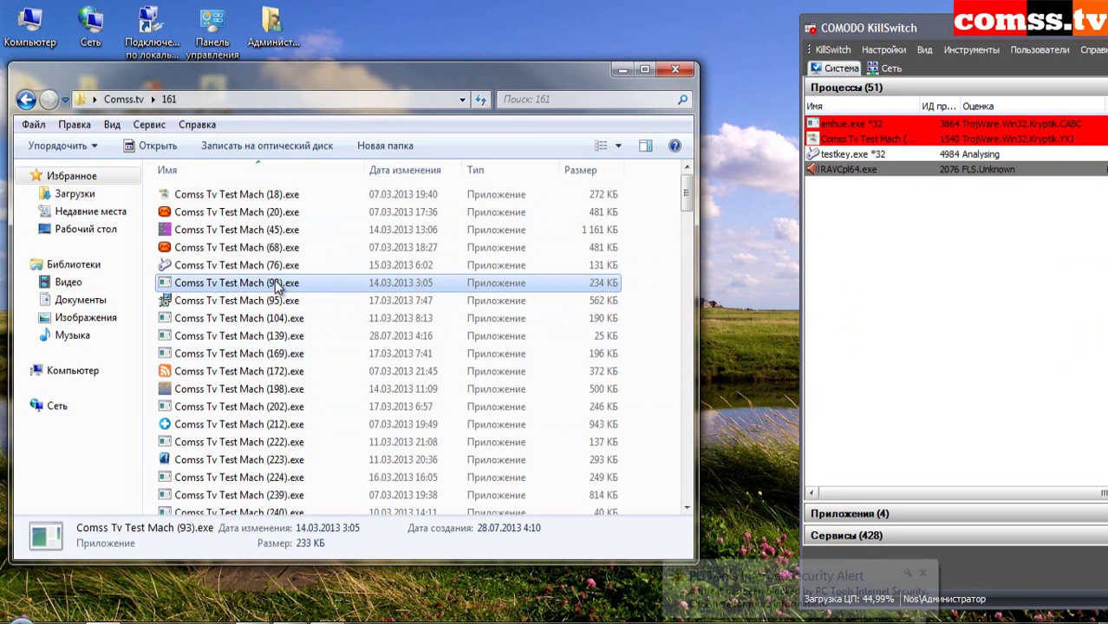
double_click(283, 303)
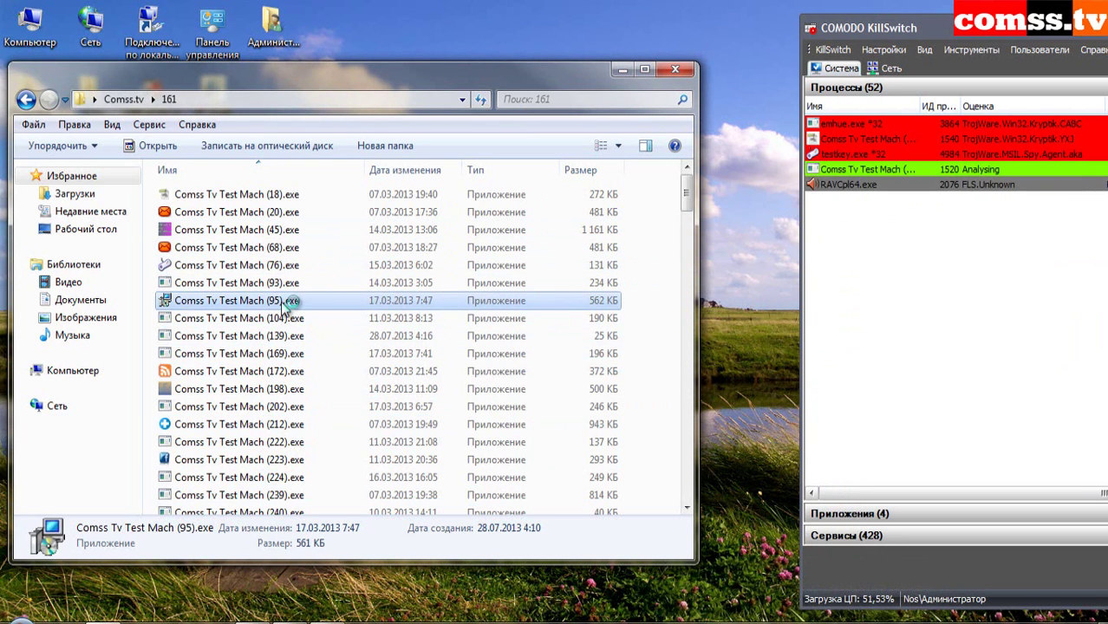
left_click(953, 594)
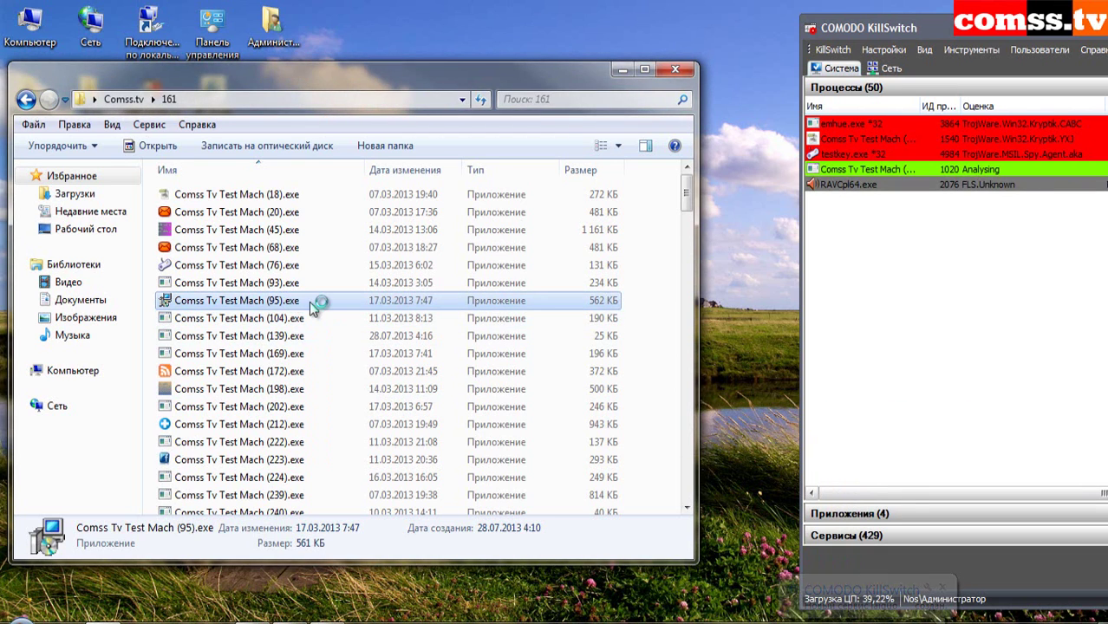
left_click(1049, 593)
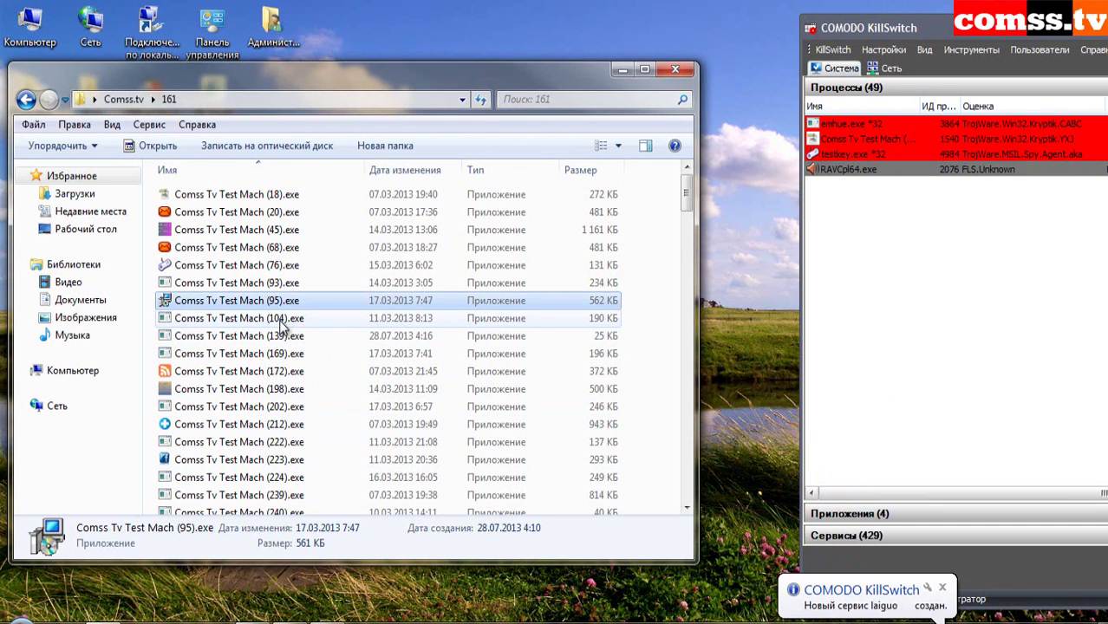
left_click(276, 318)
left_click(280, 336)
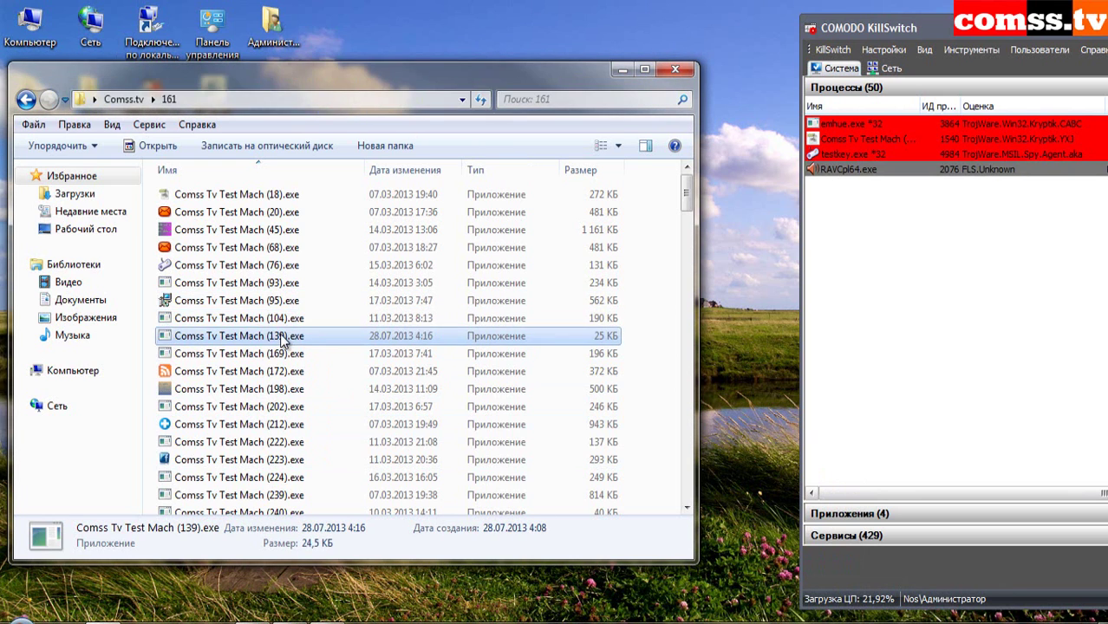
double_click(286, 354)
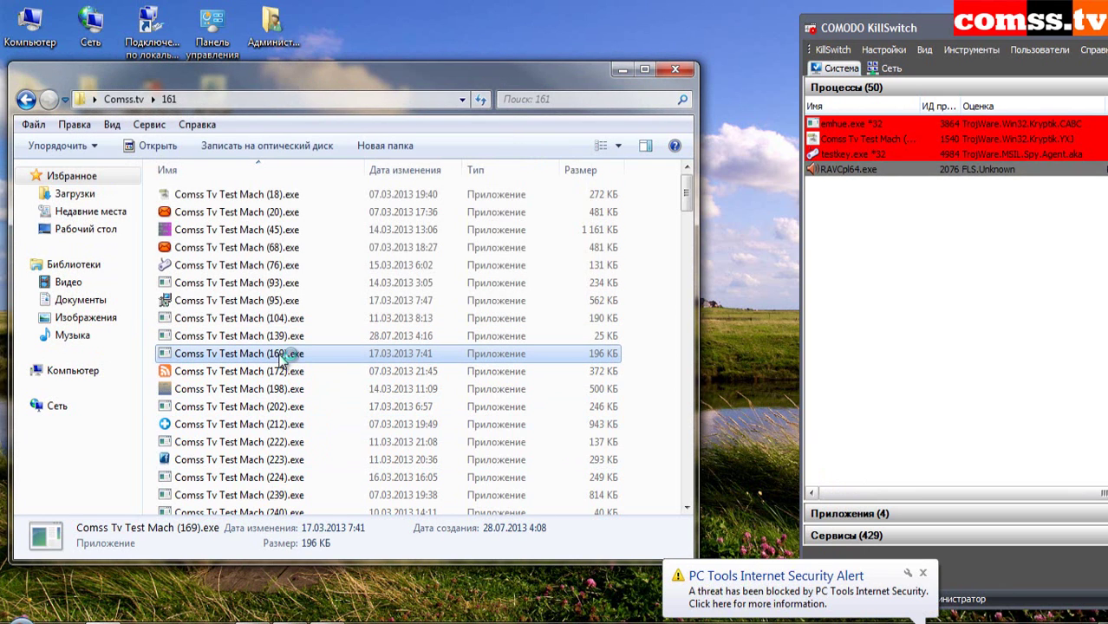
double_click(286, 372)
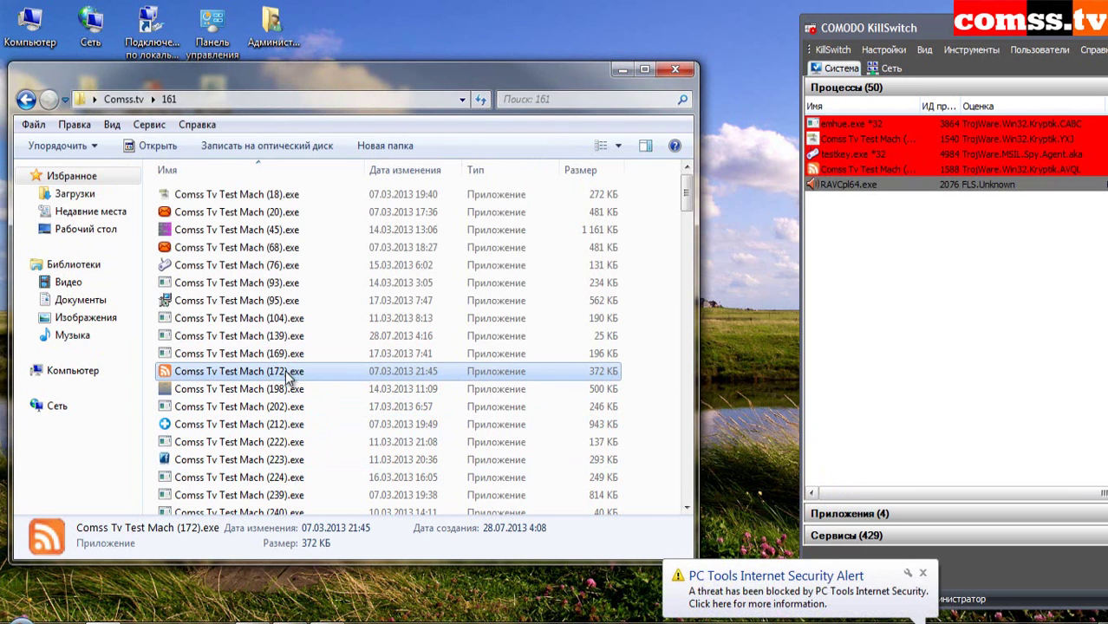
double_click(283, 391)
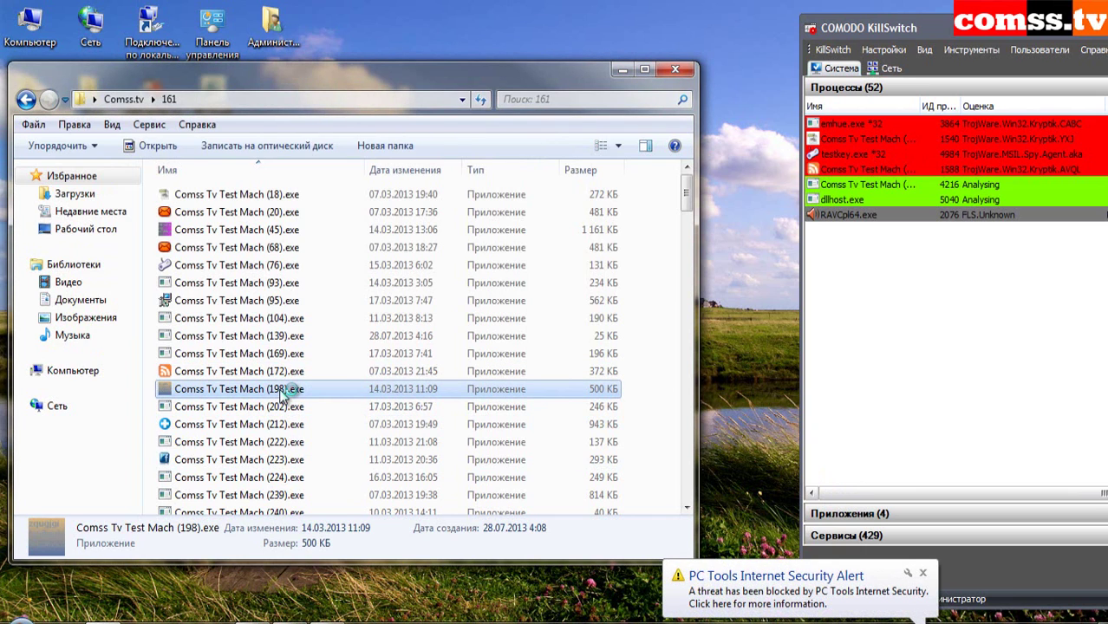
left_click(275, 407)
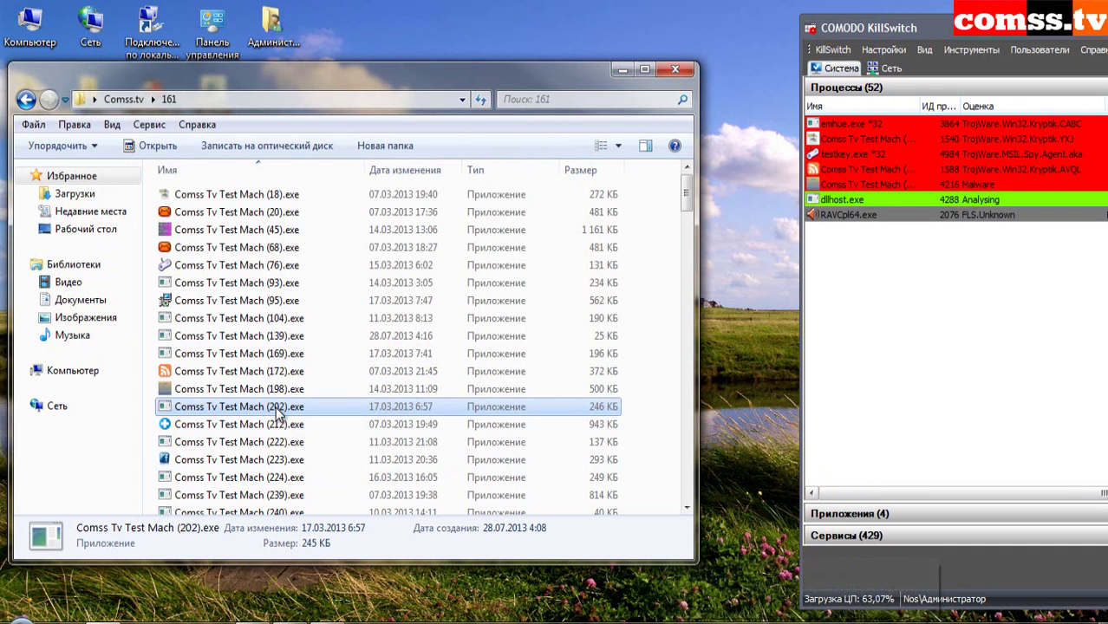
double_click(283, 425)
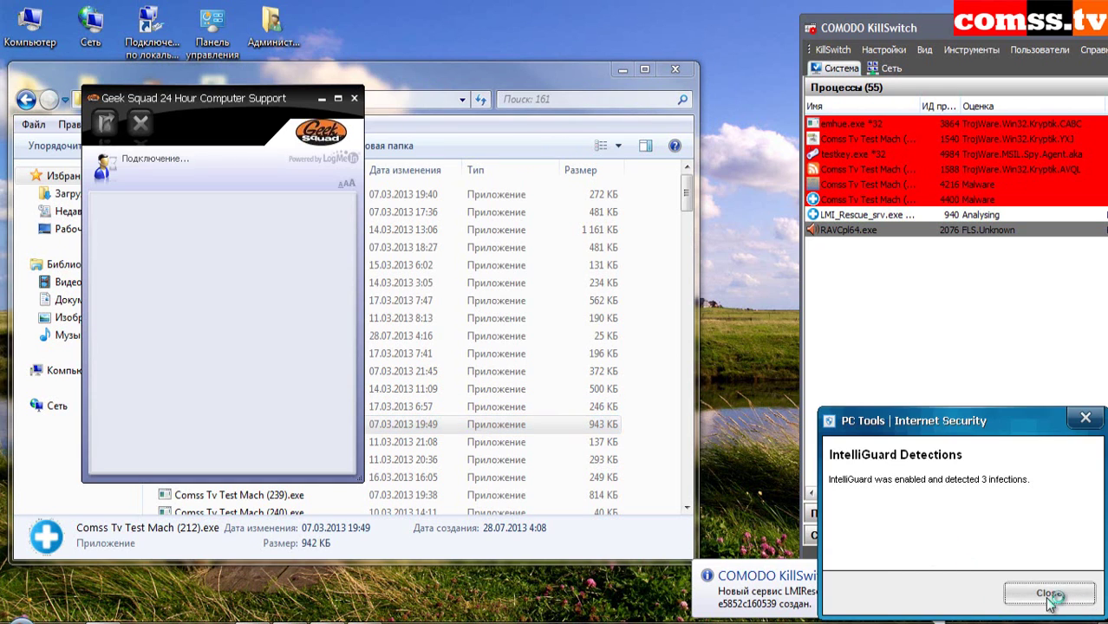
left_click(1053, 593)
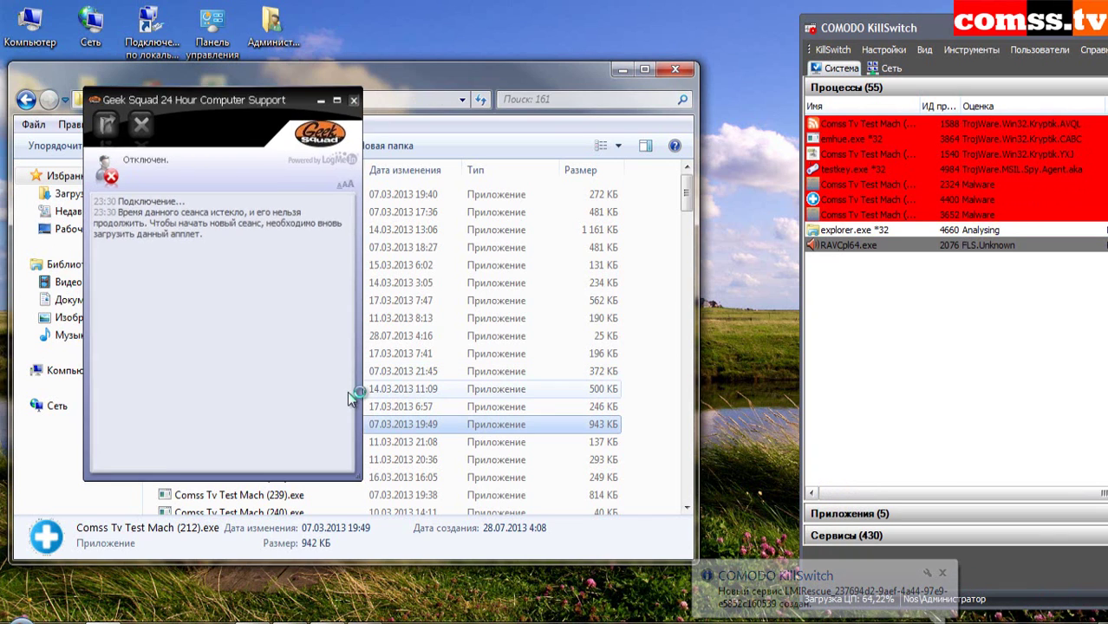
- Run samples (222) through (239), blocking Trojan.Spyrat and the next reported threat
double_click(283, 443)
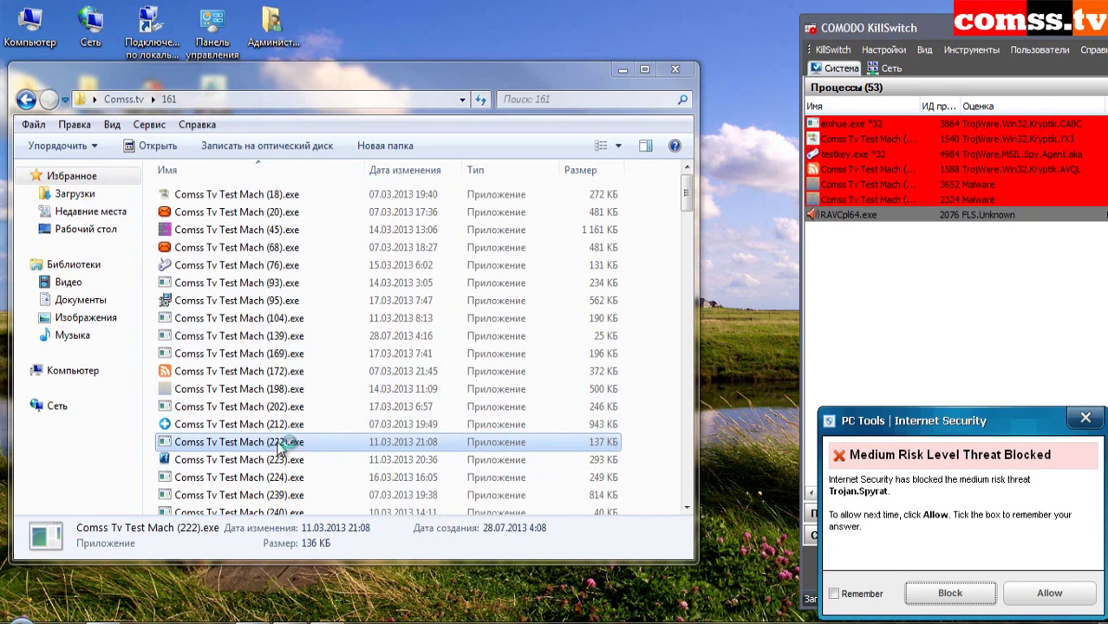
left_click(921, 595)
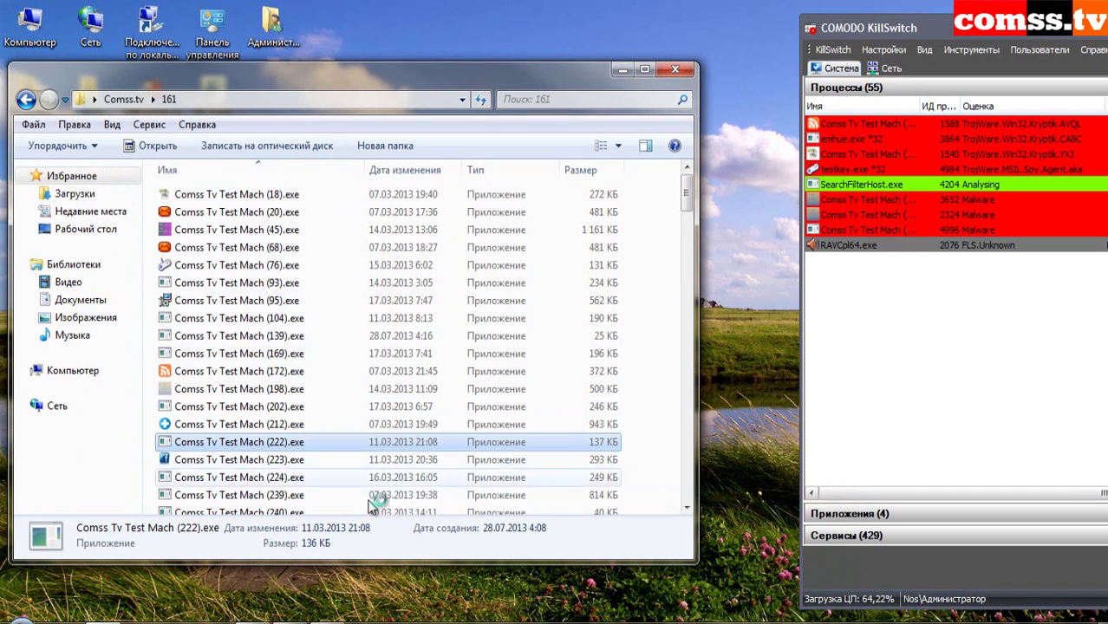
left_click(277, 464)
double_click(278, 464)
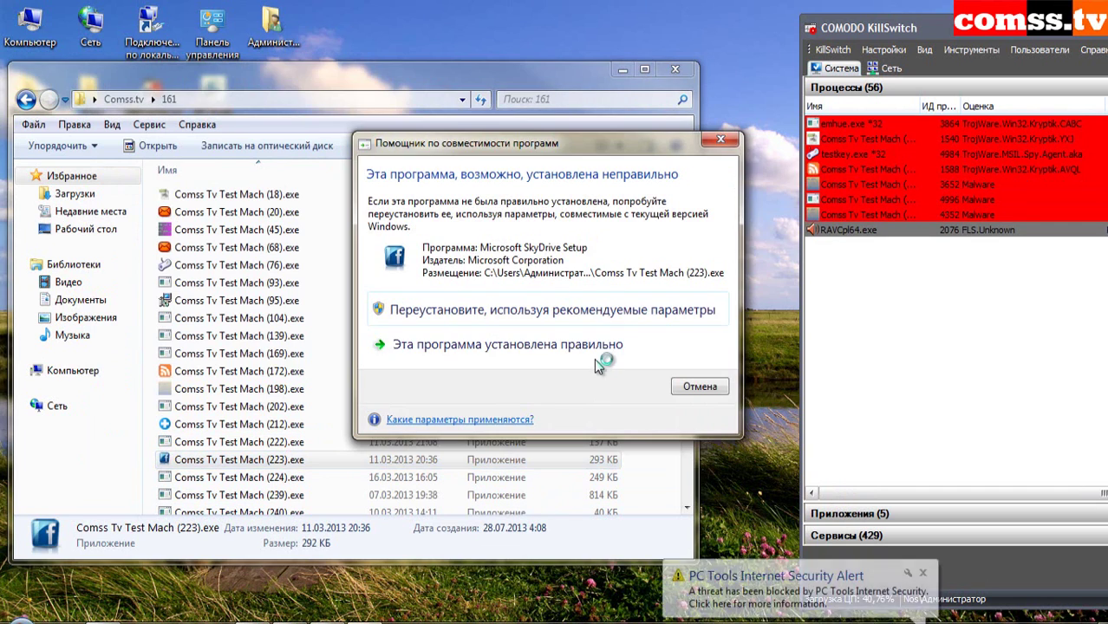
left_click(596, 345)
double_click(286, 478)
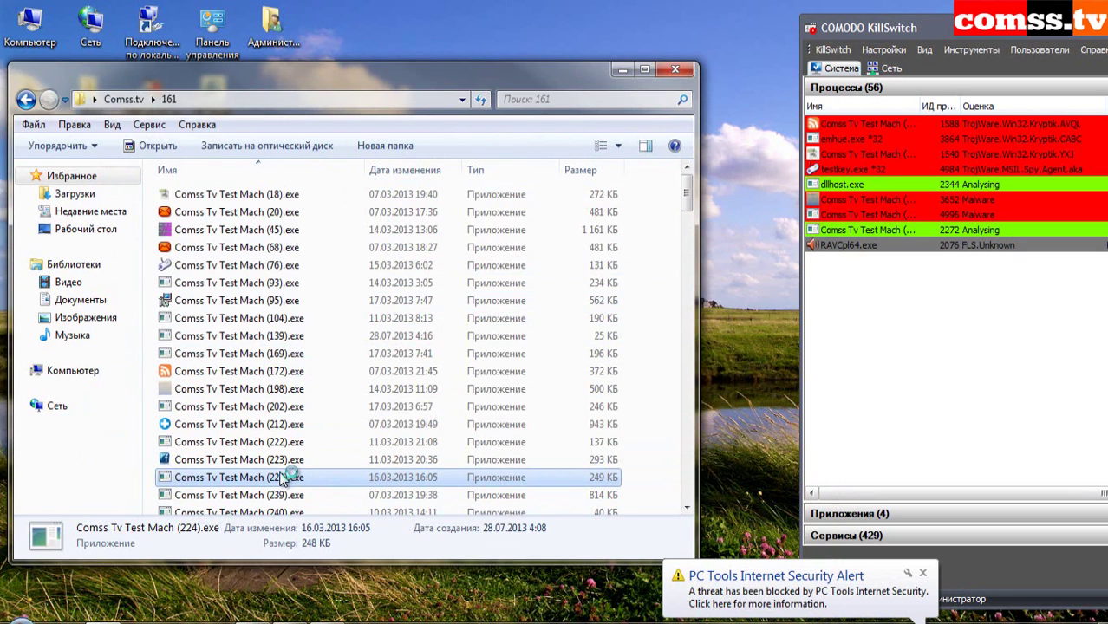
left_click(287, 495)
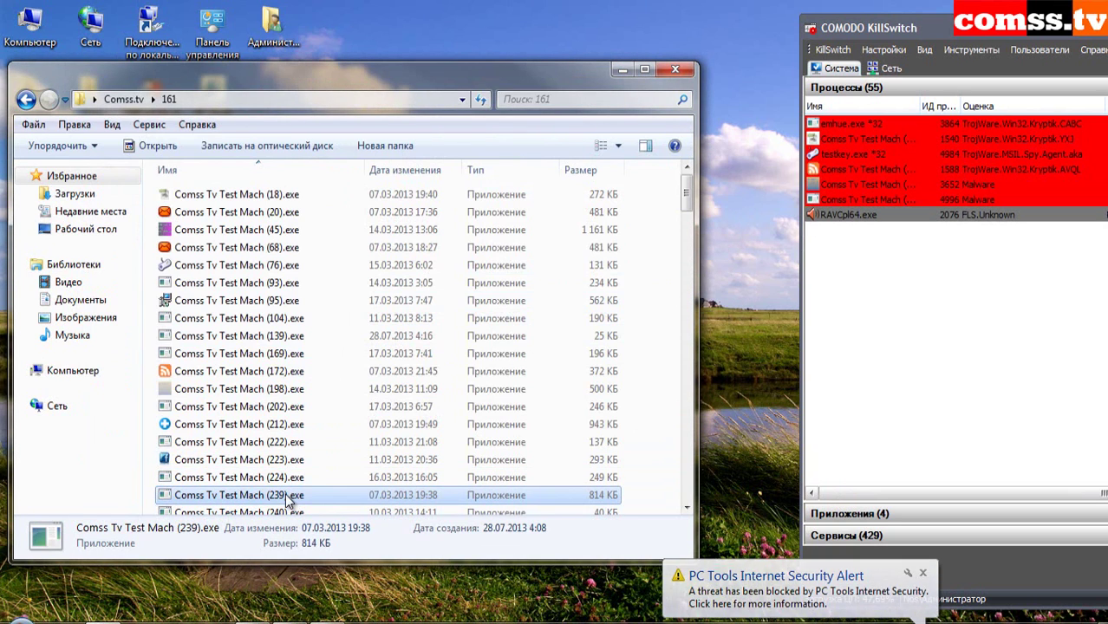
left_click(288, 495)
double_click(286, 495)
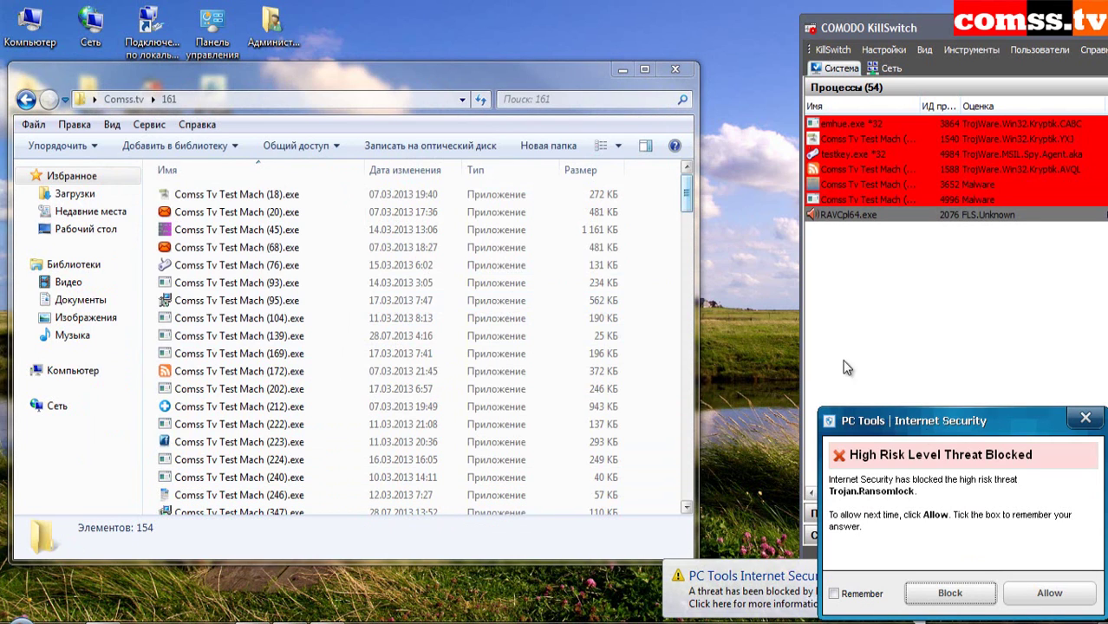
left_click(943, 592)
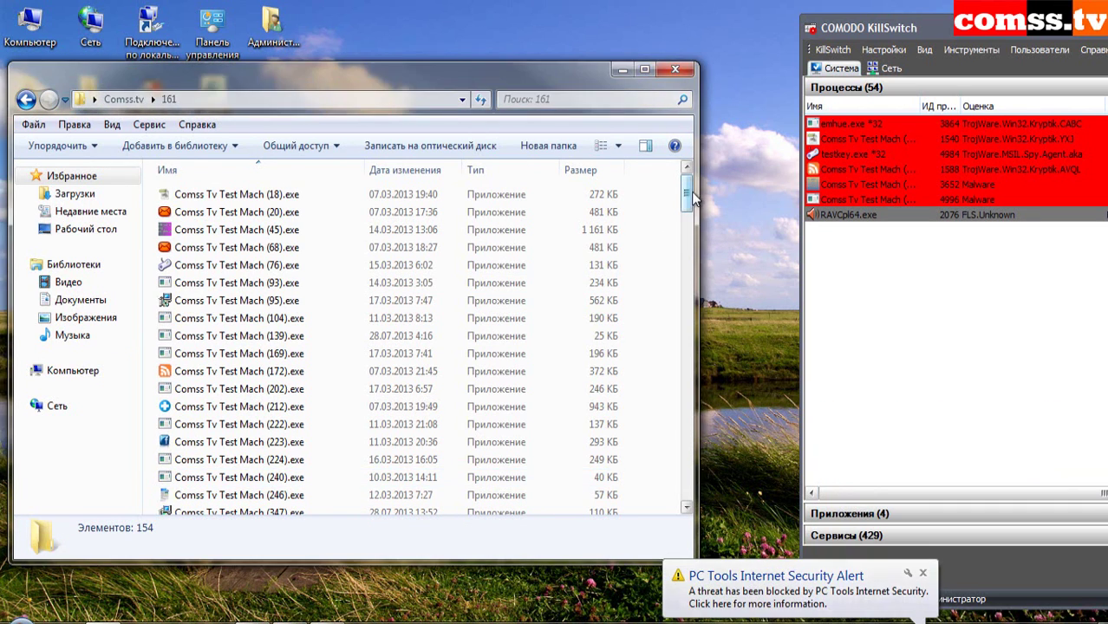
- Run samples (347) through (926), dismissing the installer and MSN Explorer errors
scroll(687, 199, "down", 5)
left_click(279, 211)
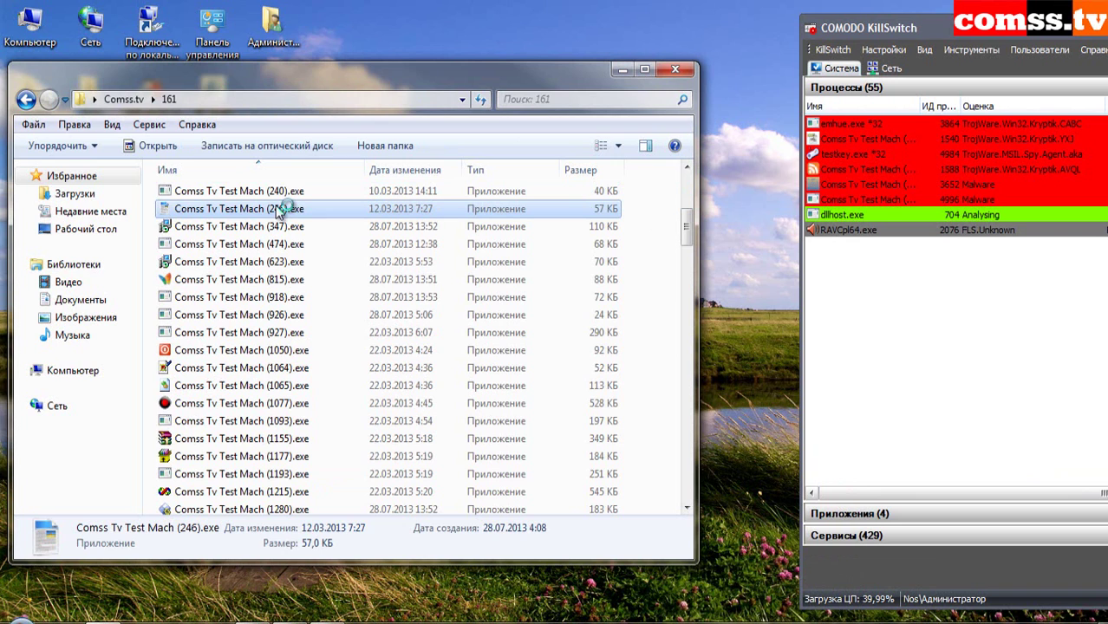
double_click(280, 227)
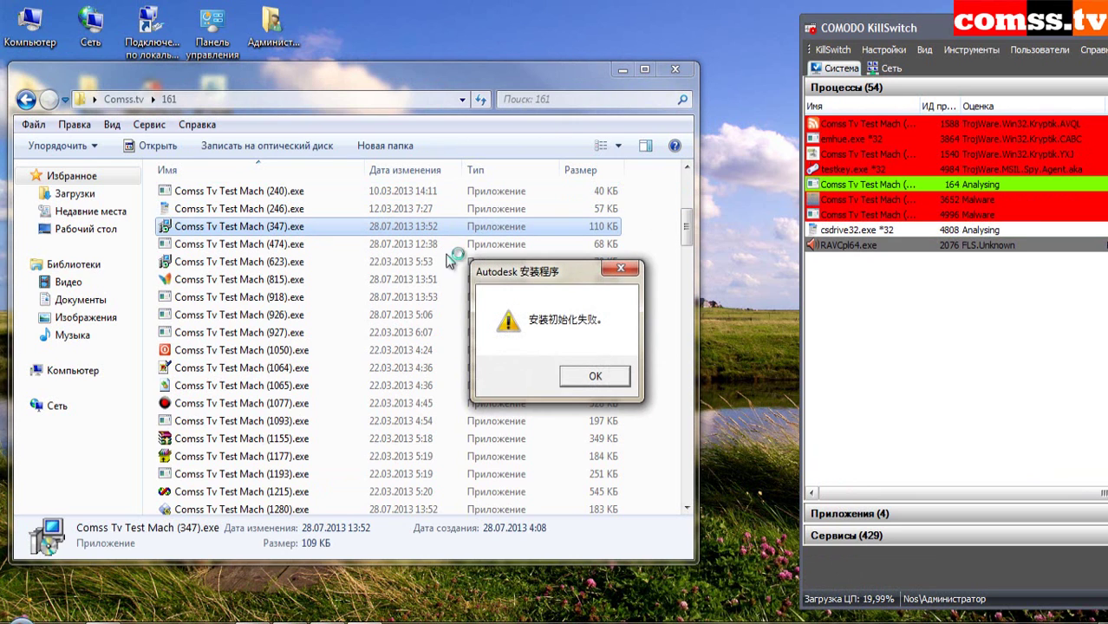
left_click(595, 376)
left_click(279, 245)
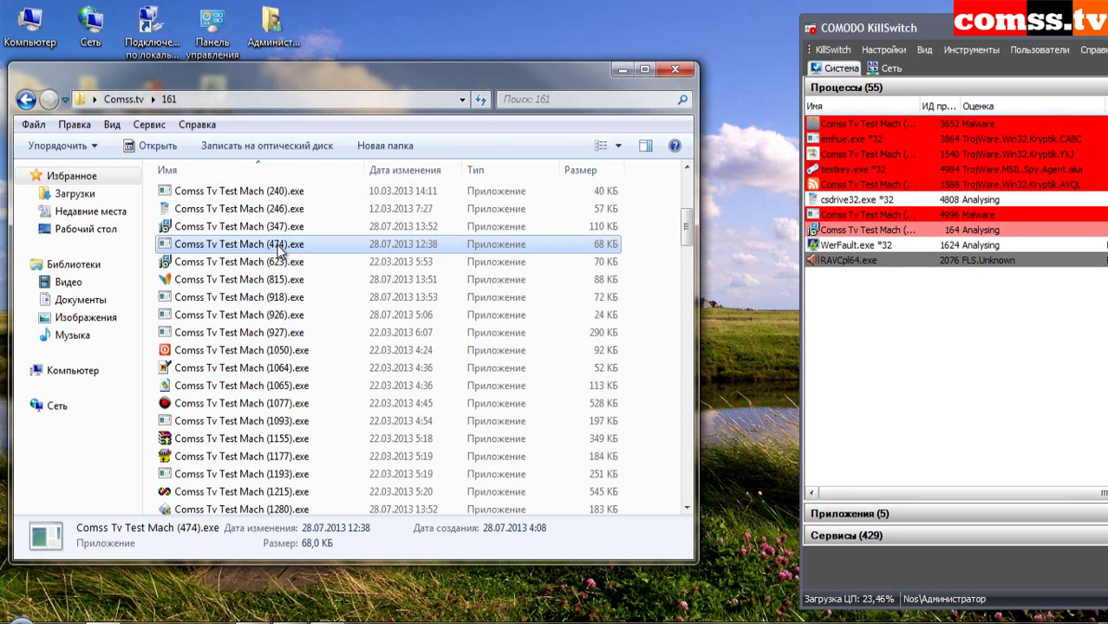
left_click(581, 349)
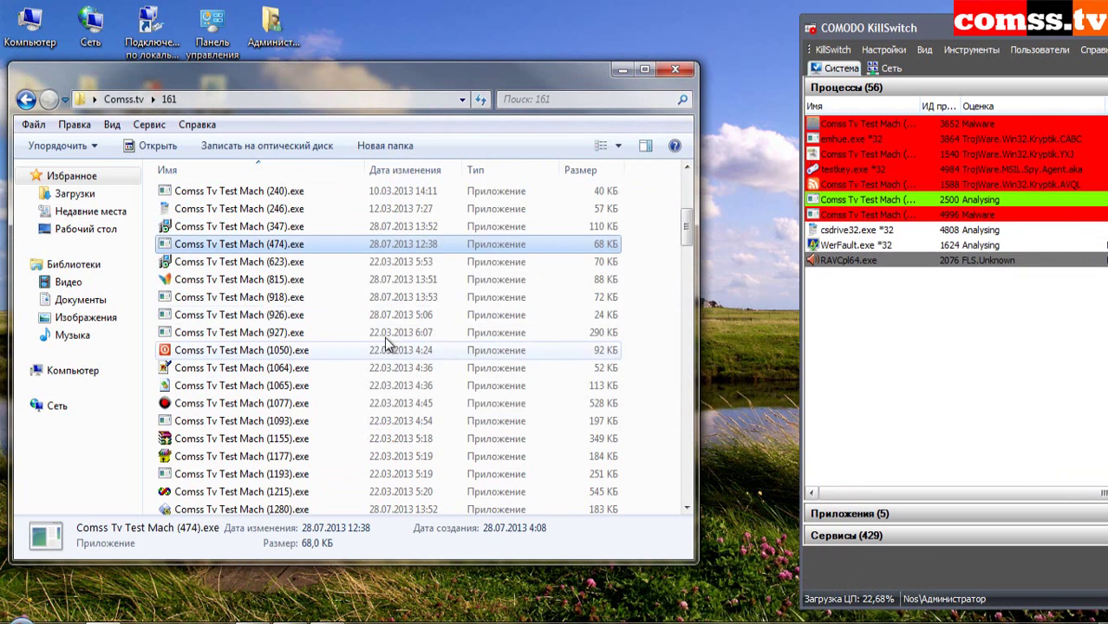
double_click(280, 262)
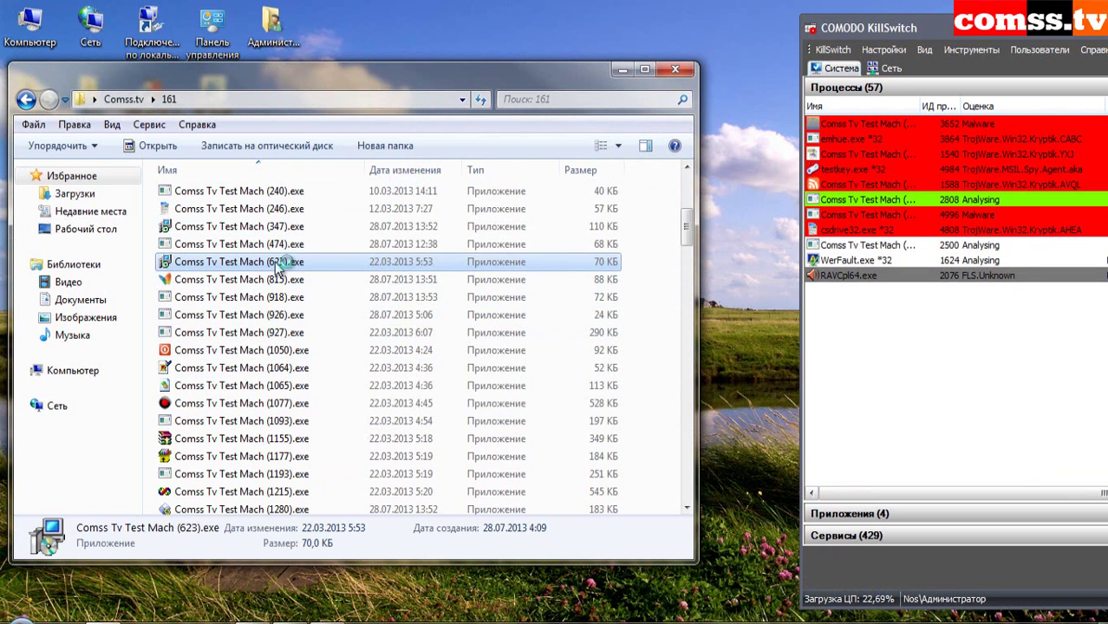
double_click(280, 280)
left_click(642, 397)
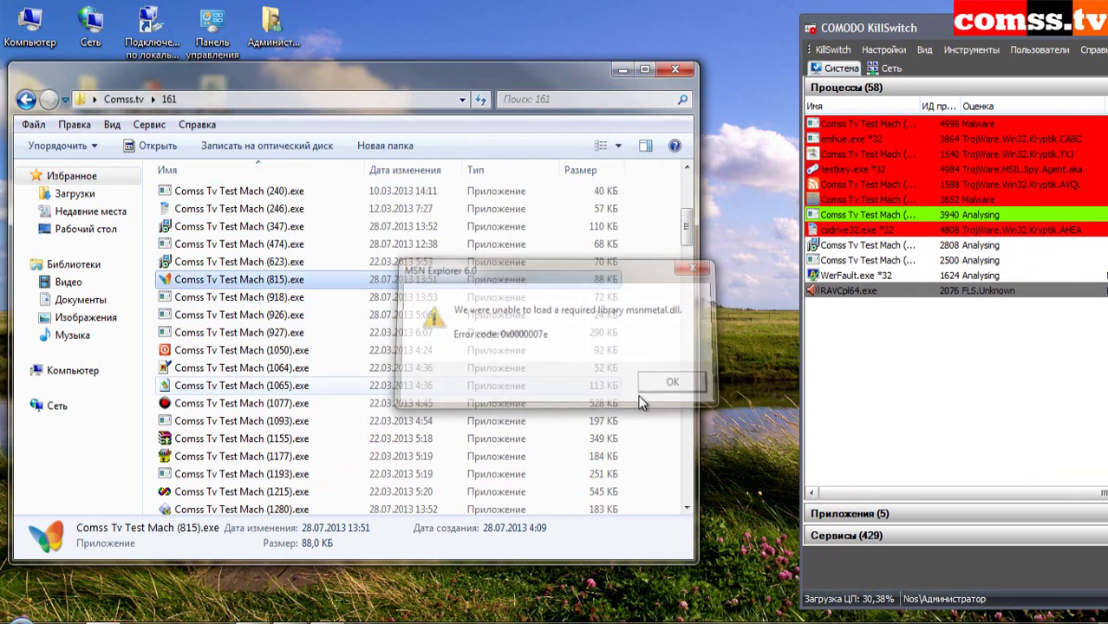
key("Down")
key("Return")
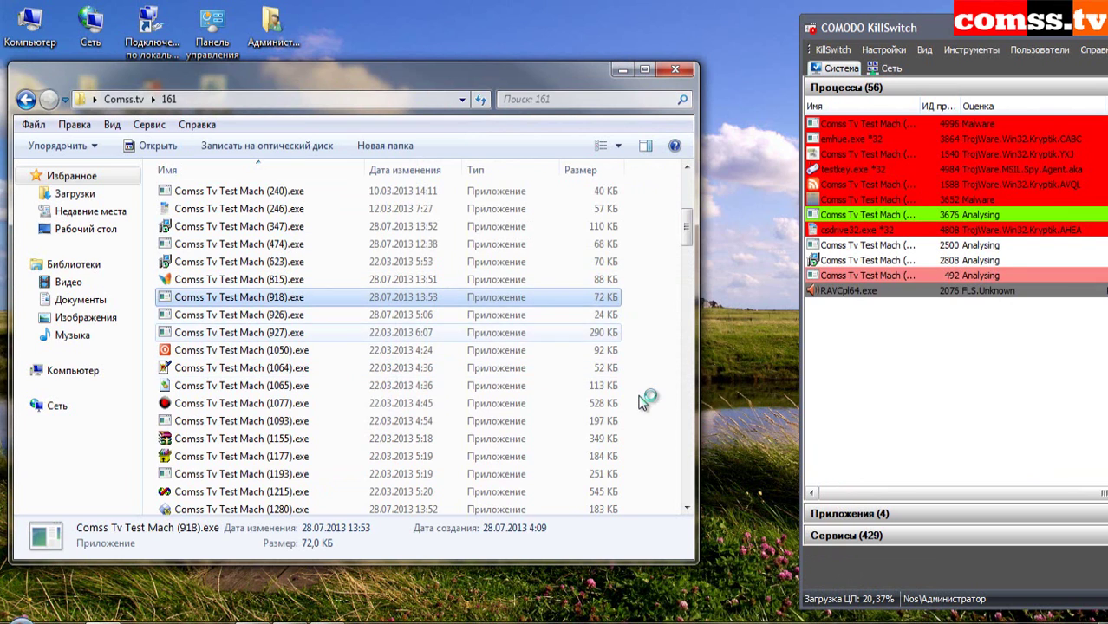
key("Down")
key("Return")
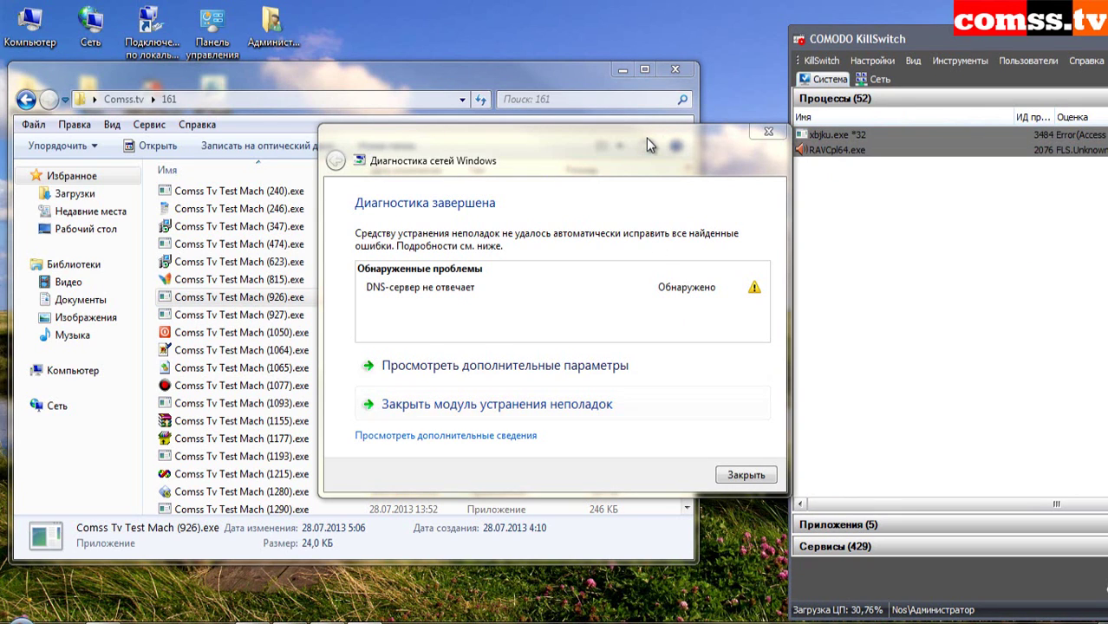
- Nudge the finished 'DNS server not responding' diagnosis right and open KillSwitch's display options
left_click_drag(646, 139, 664, 140)
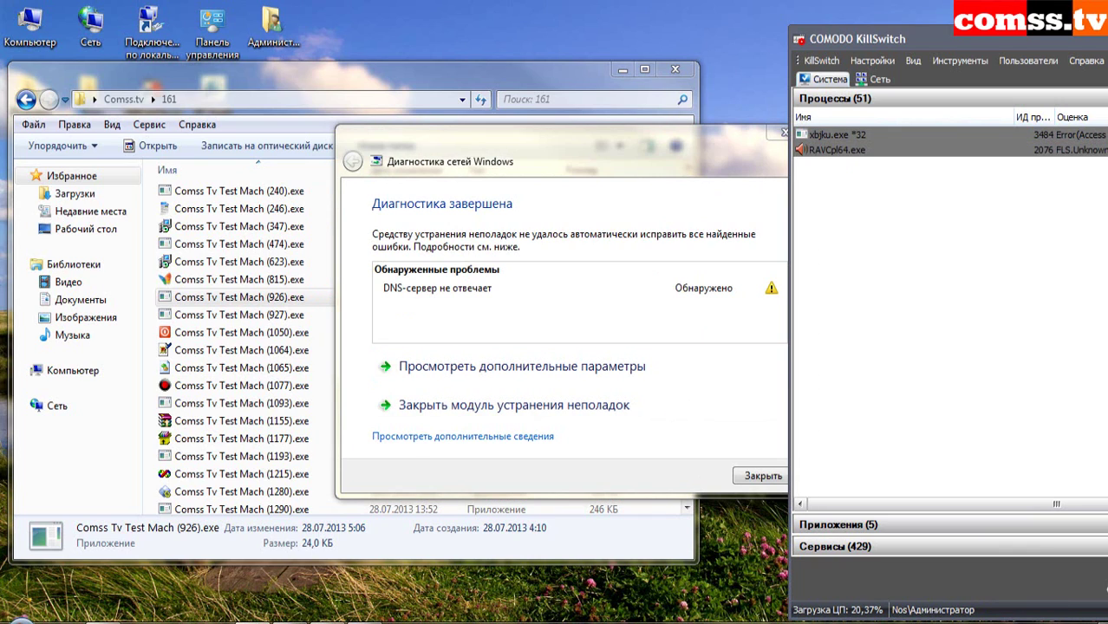
left_click(915, 61)
left_click(937, 86)
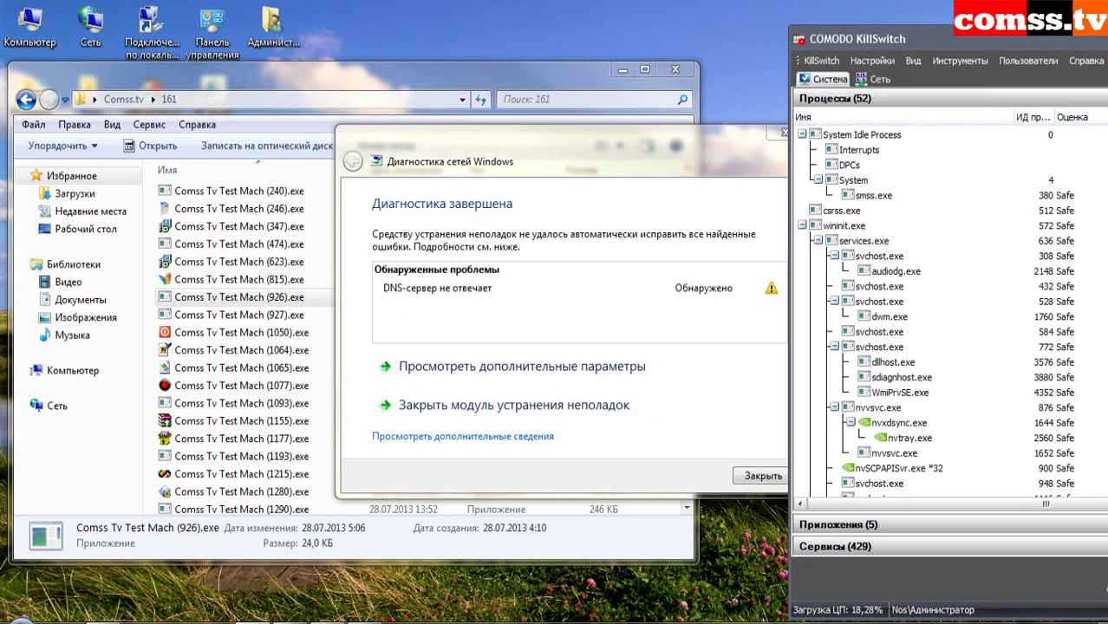
left_click_drag(1022, 33, 498, 26)
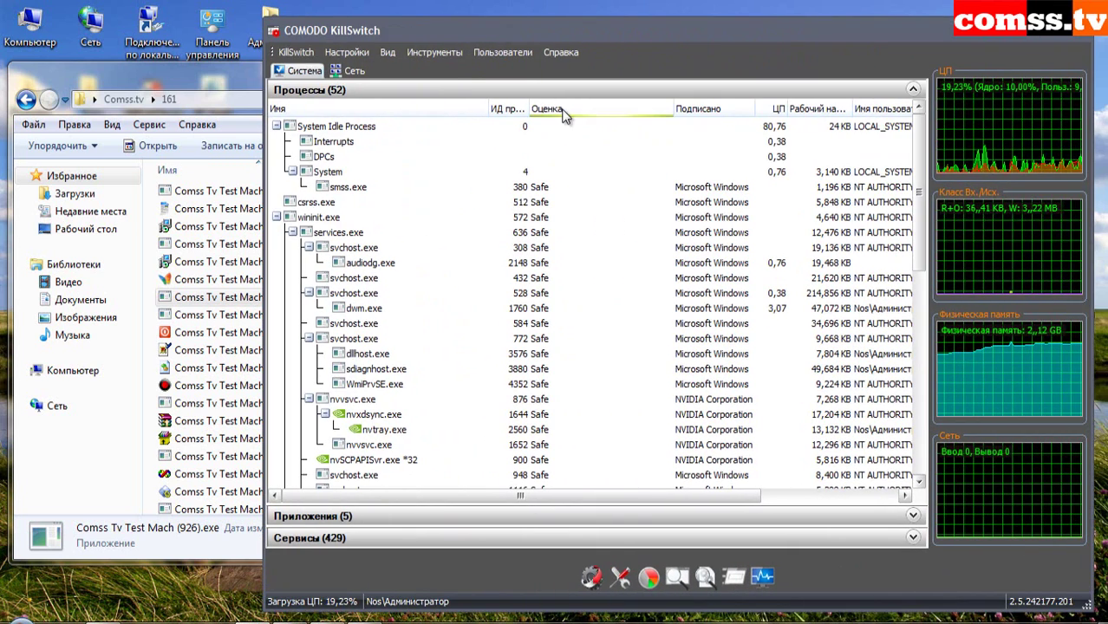
left_click(699, 109)
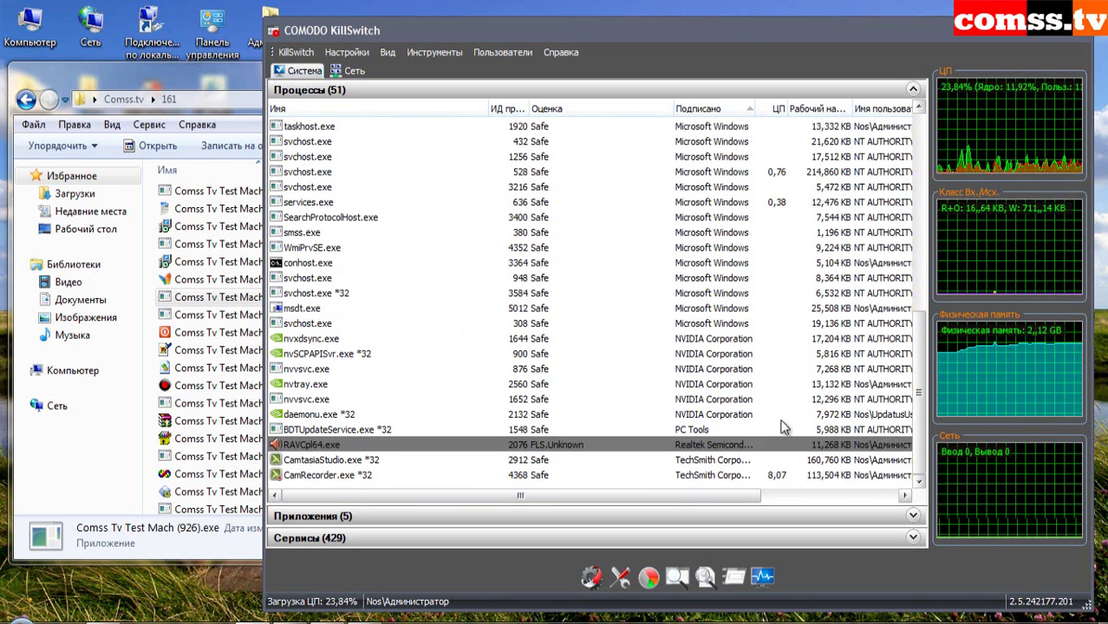
left_click_drag(918, 408, 946, 230)
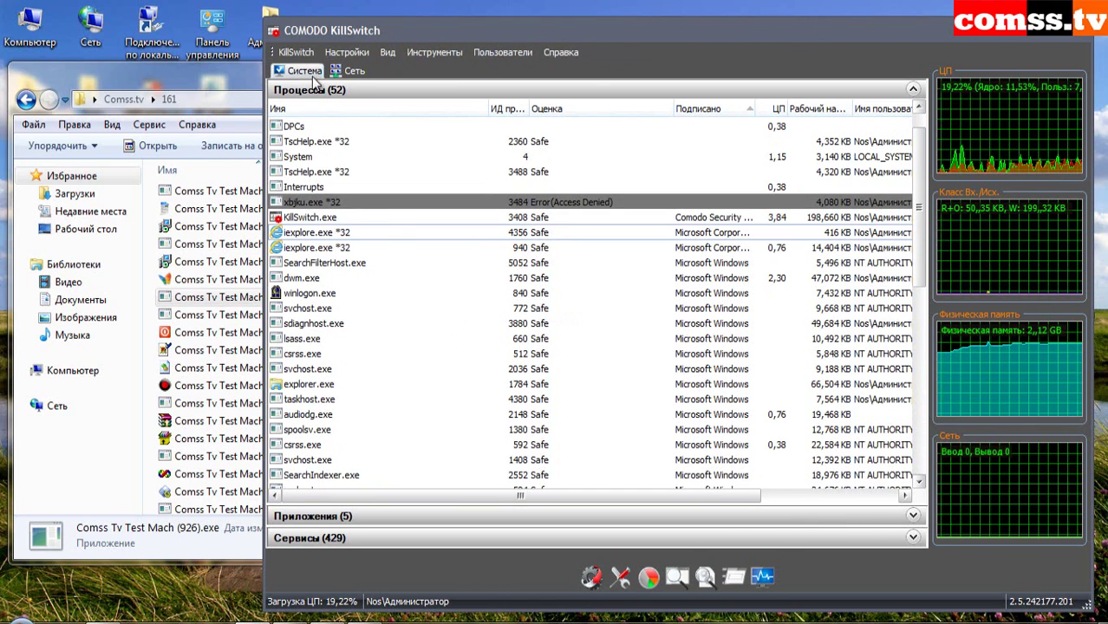
left_click_drag(680, 35, 971, 65)
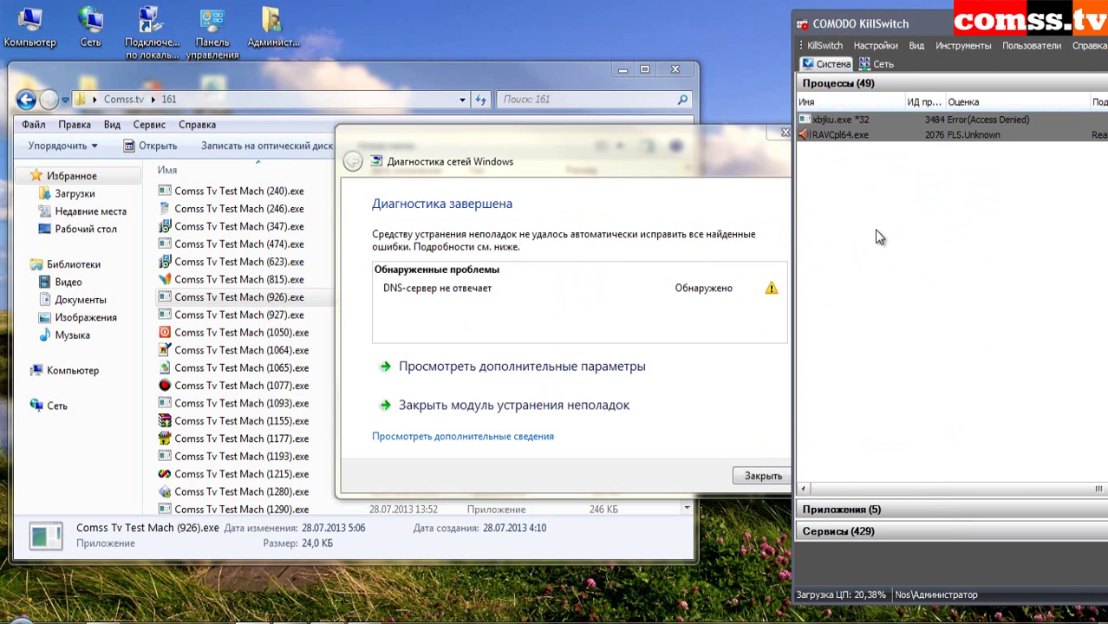
- Shift the diagnostics report left, close it, and minimize the sample folder window
left_click_drag(669, 139, 573, 143)
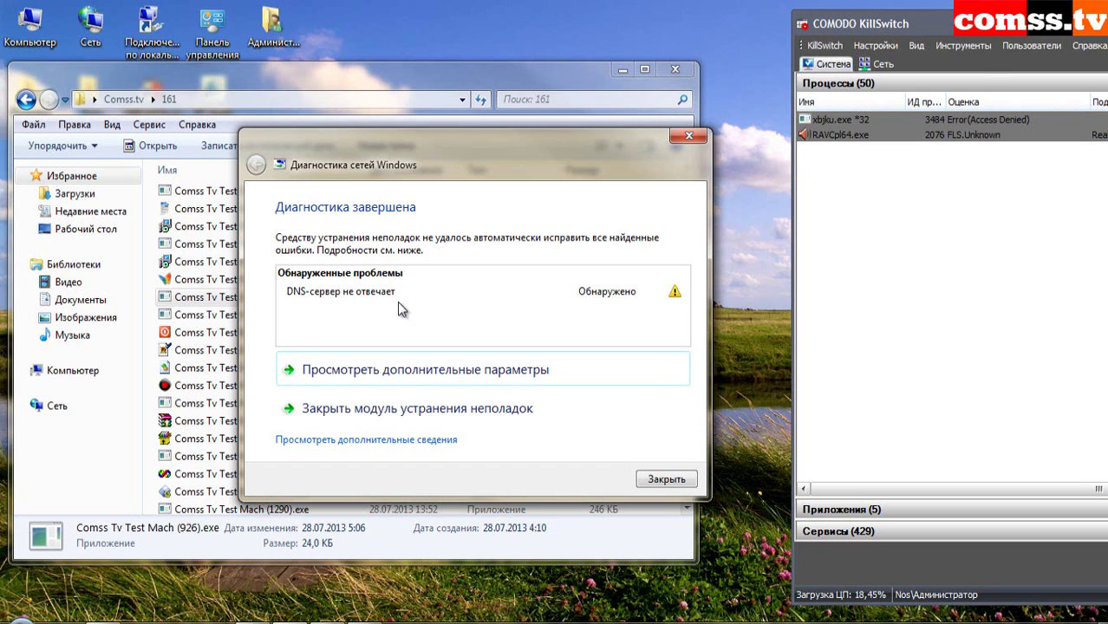
left_click(687, 138)
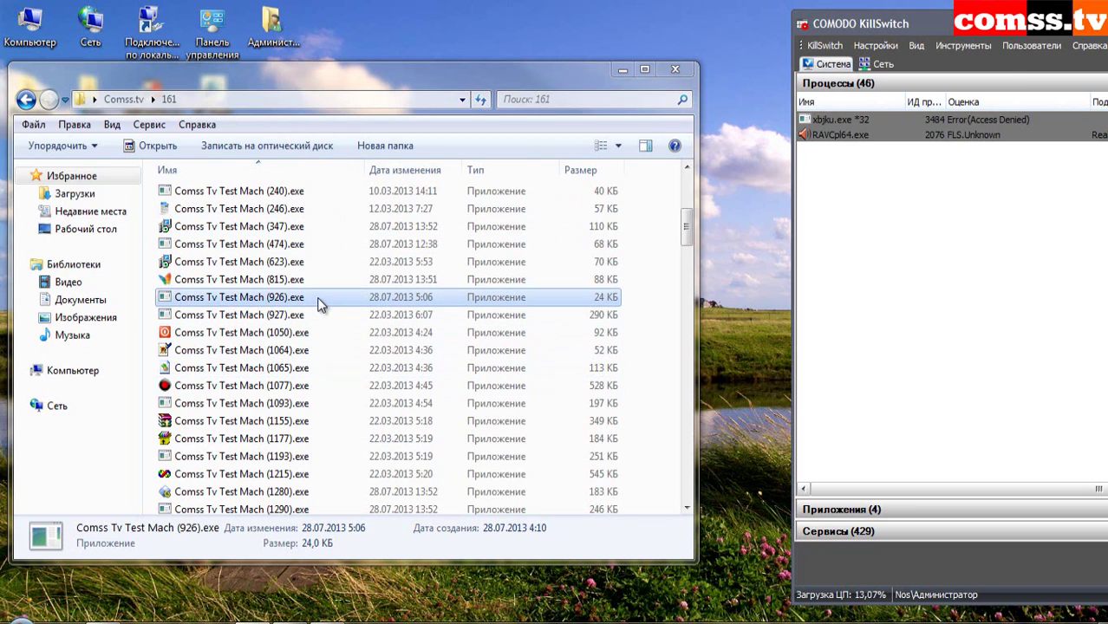
key("Down")
left_click(618, 69)
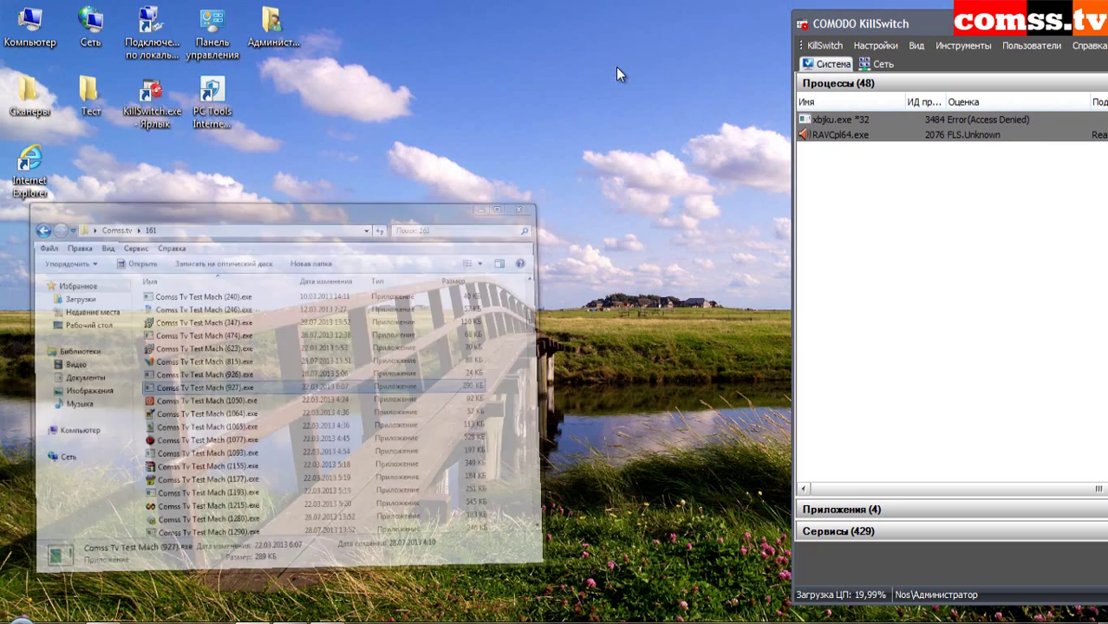
- Launch PC Tools Internet Security from its desktop icon, which crashes Windows with BCCode f4
double_click(212, 106)
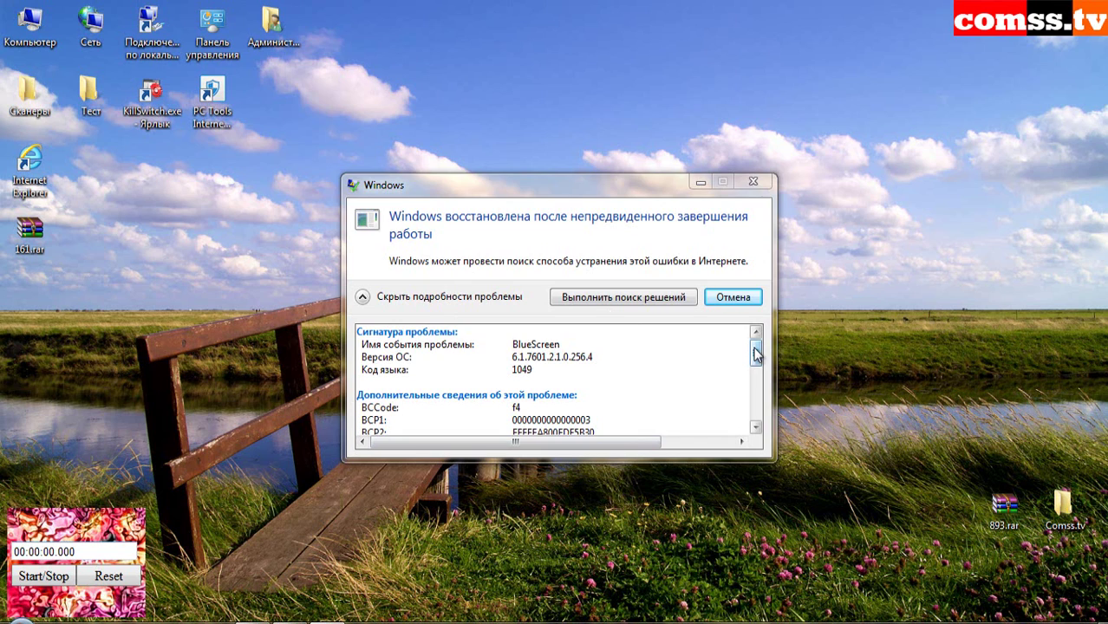
- Dismiss the BlueScreen recovery notice and reopen Desktop\161\161, moving down to sample (1064).exe
mouse_move(755, 351)
left_mouse_down()
mouse_move(757, 377)
mouse_move(756, 352)
left_mouse_up()
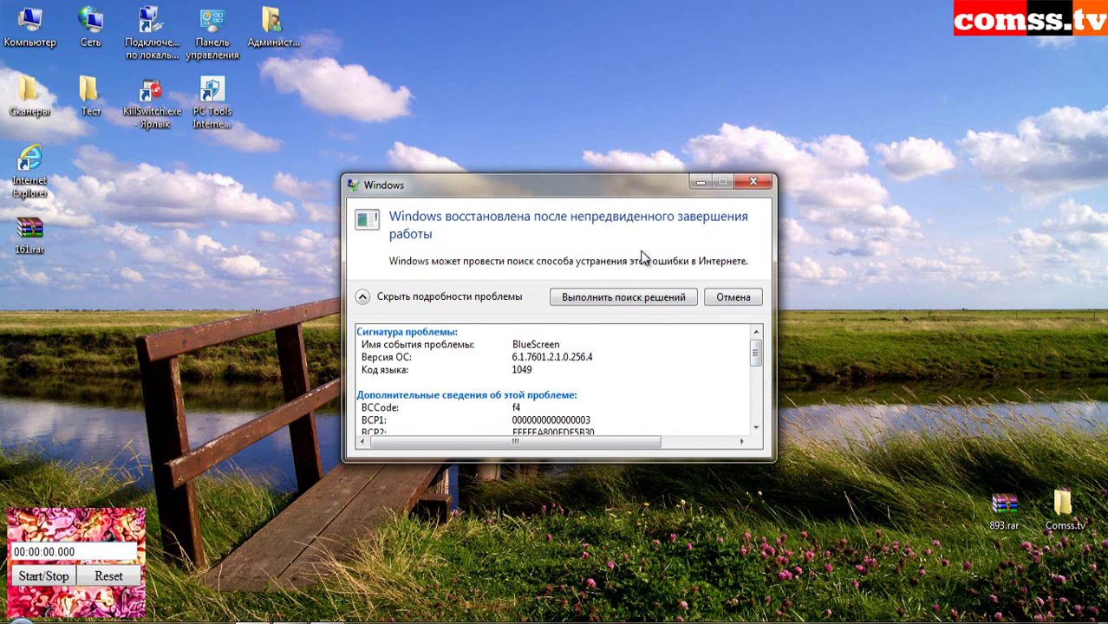
left_click(753, 181)
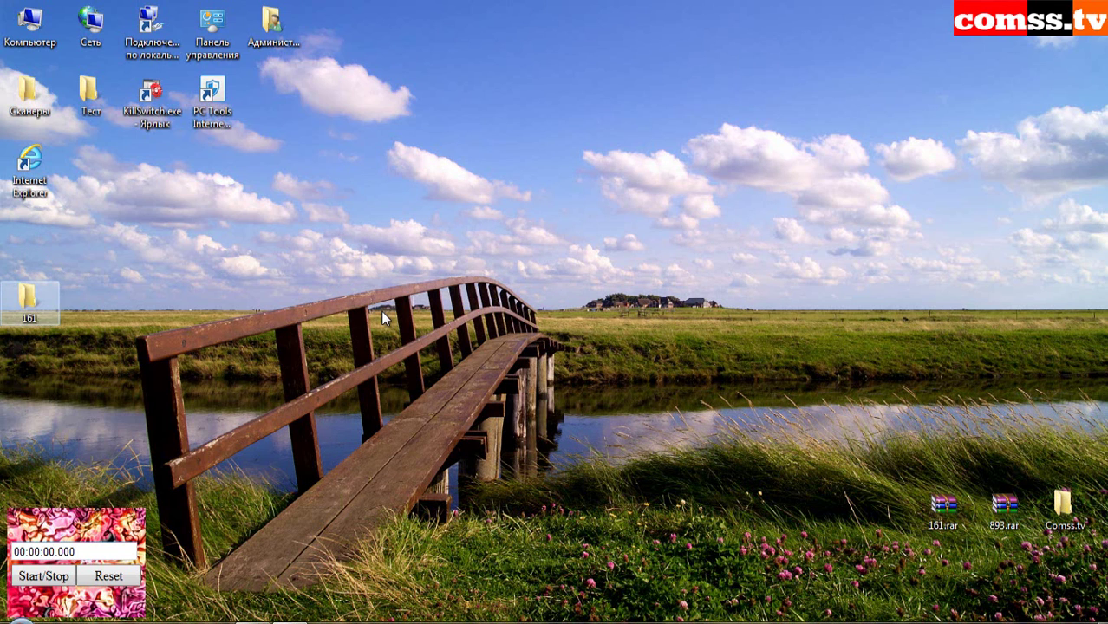
key("Return")
key("Down")
key("Return")
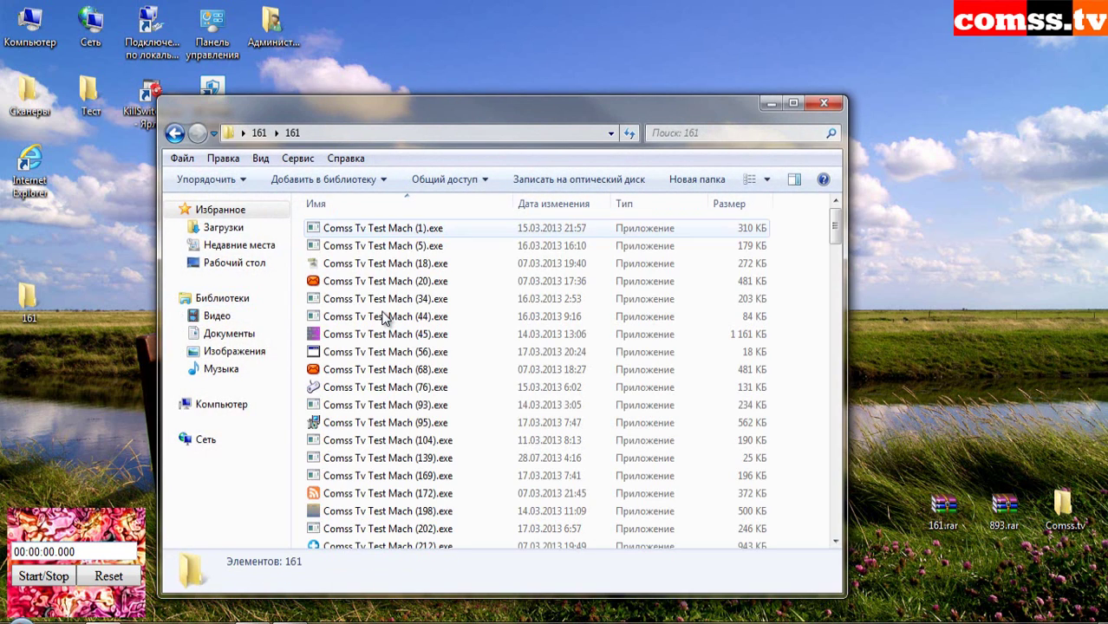
scroll(382, 317, "down", 6)
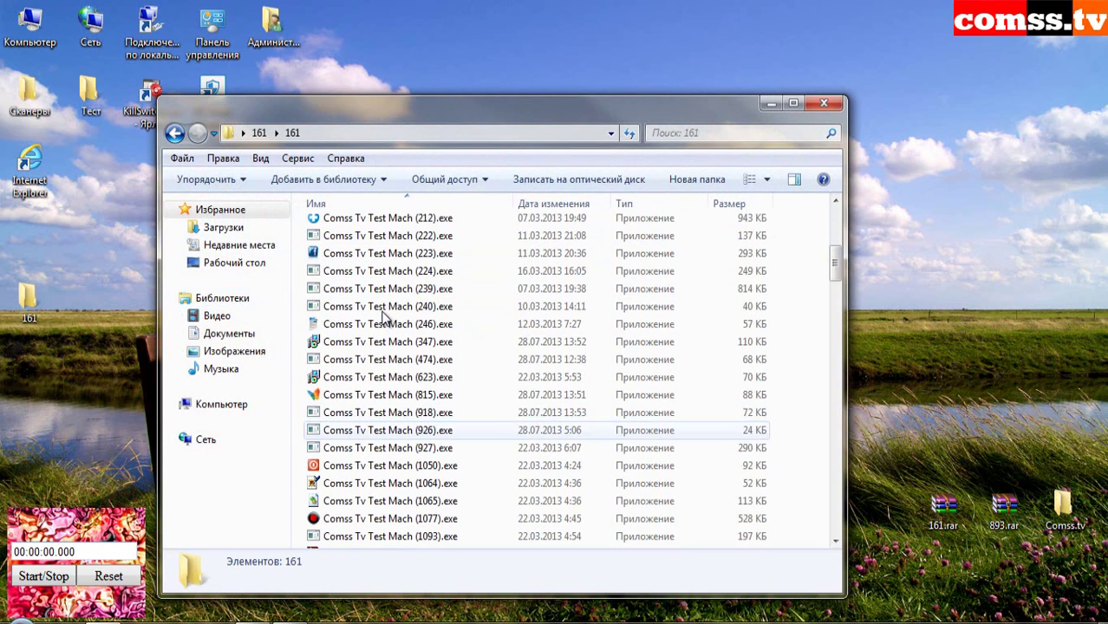
key("Down")
key("Down")
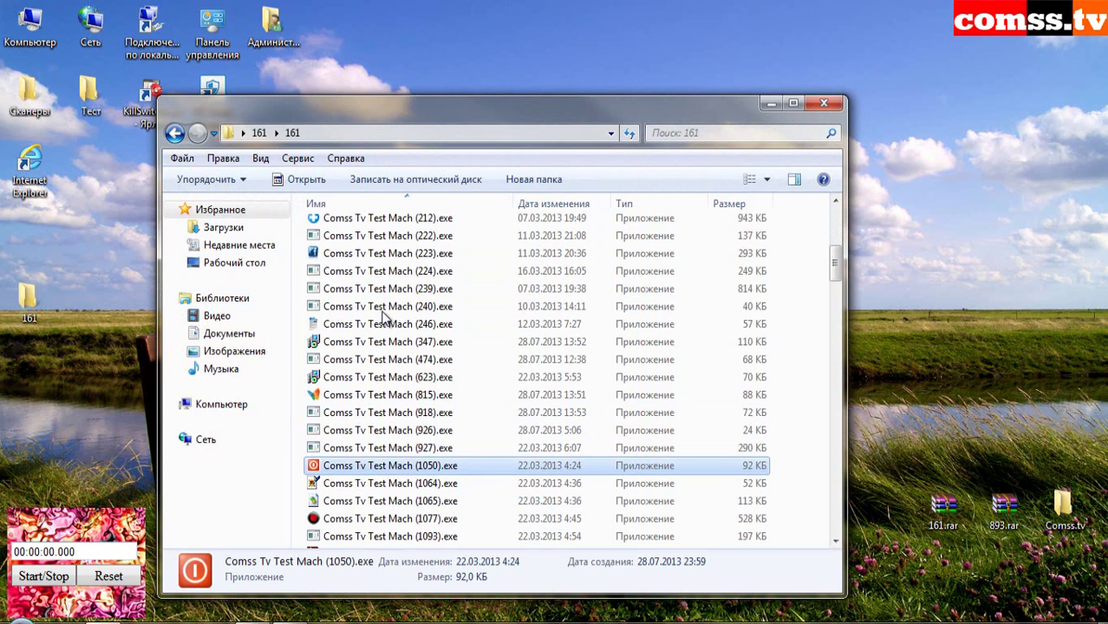
key("Down")
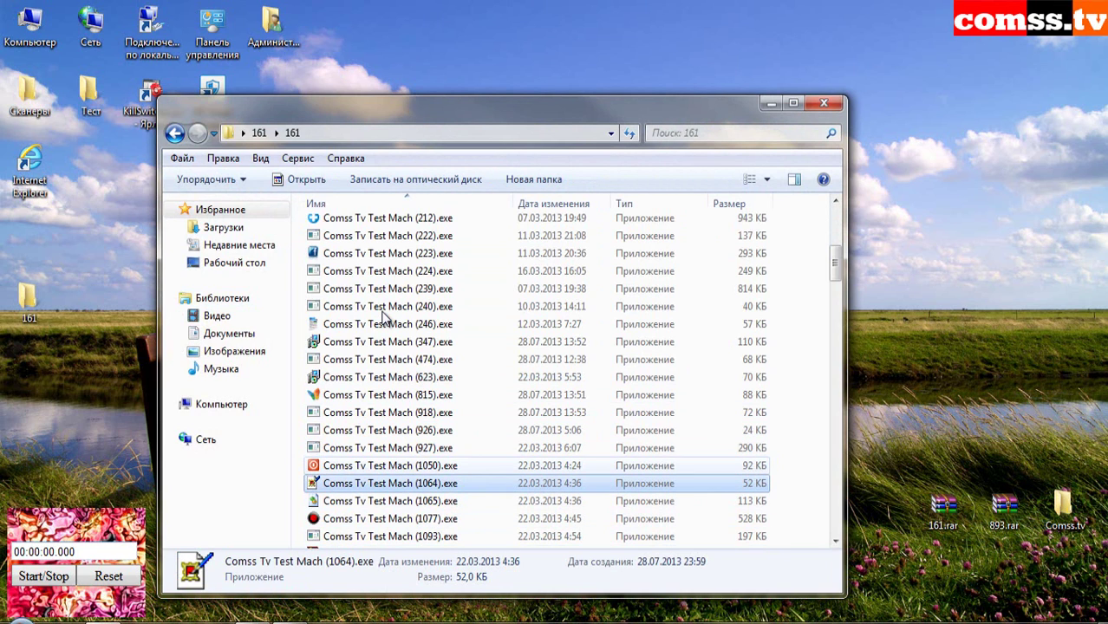
scroll(381, 316, "down", 4)
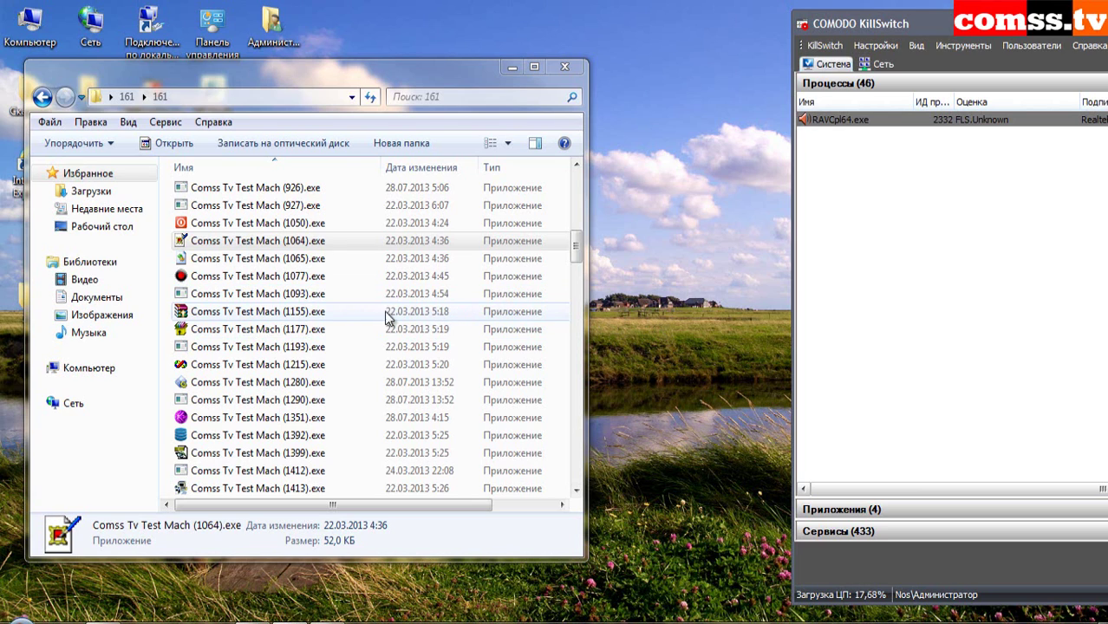
- Run samples 1064, 1093, 1155 and 1177, dismissing the smss.exe error and blocking Trojan.Generic
double_click(310, 241)
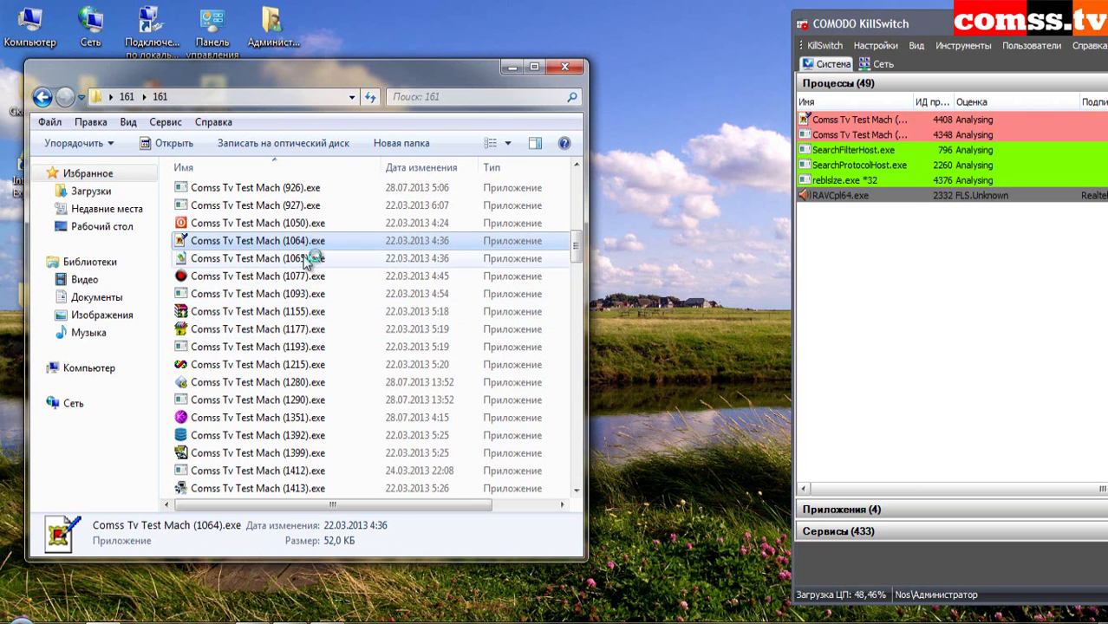
left_click(310, 264)
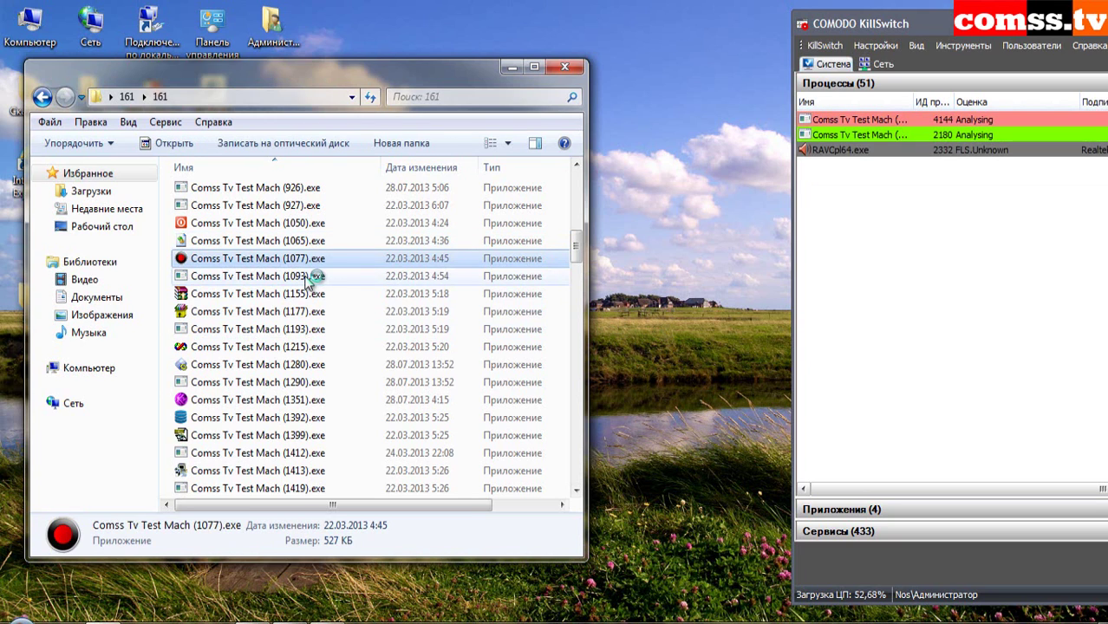
double_click(310, 278)
double_click(303, 295)
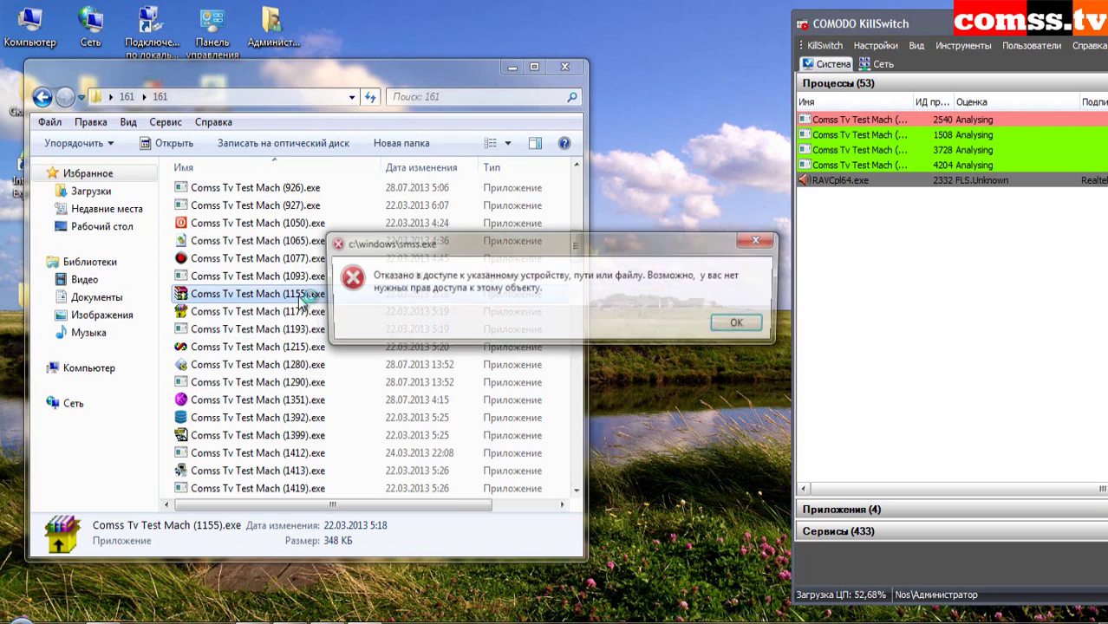
left_click(734, 323)
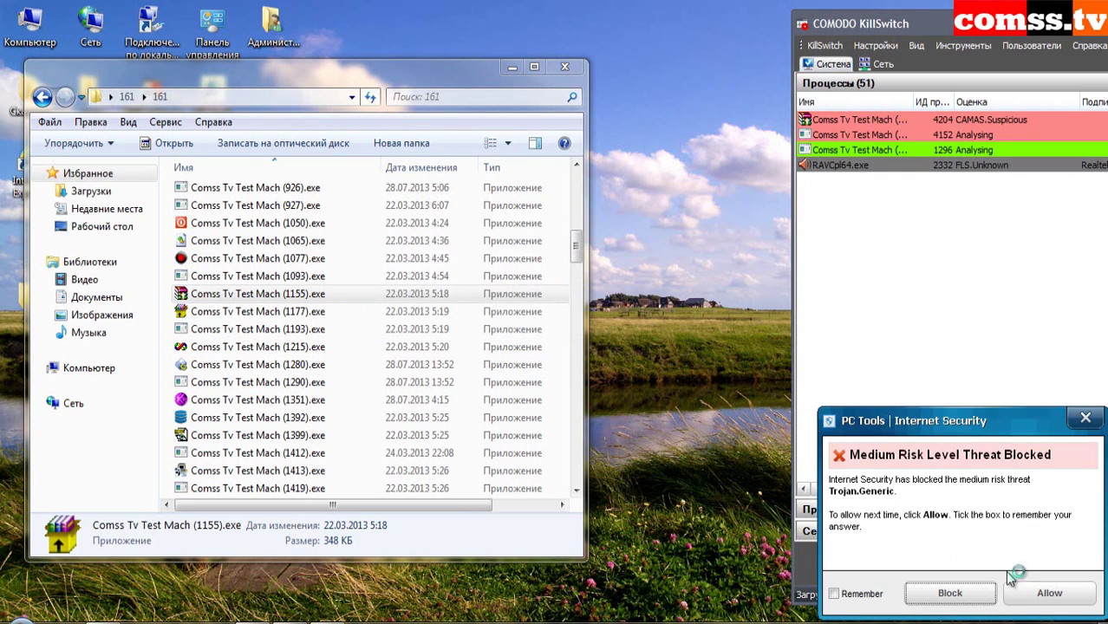
left_click(948, 593)
double_click(317, 312)
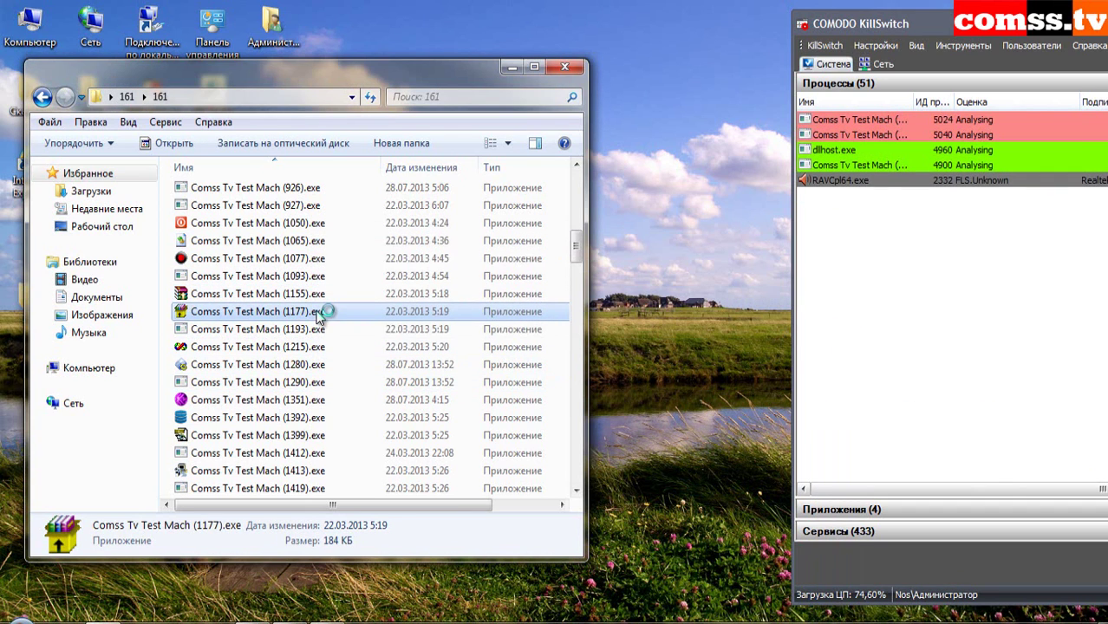
- Run samples 1193, 1215, 1280 and 1290, clearing their error, crash report and IntelliGuard notice
double_click(314, 330)
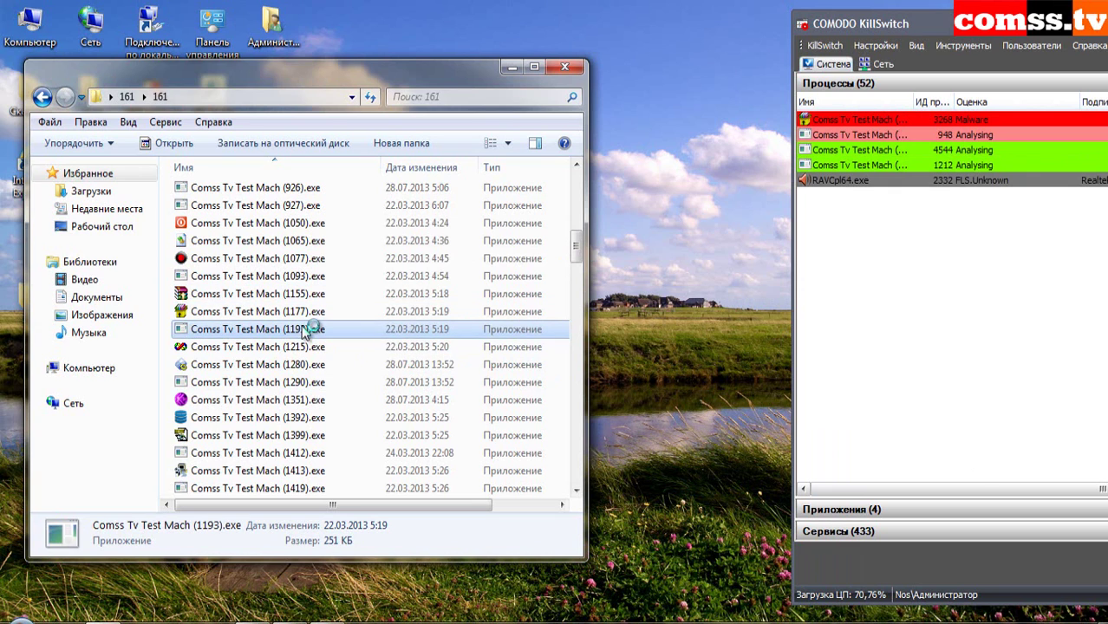
double_click(302, 347)
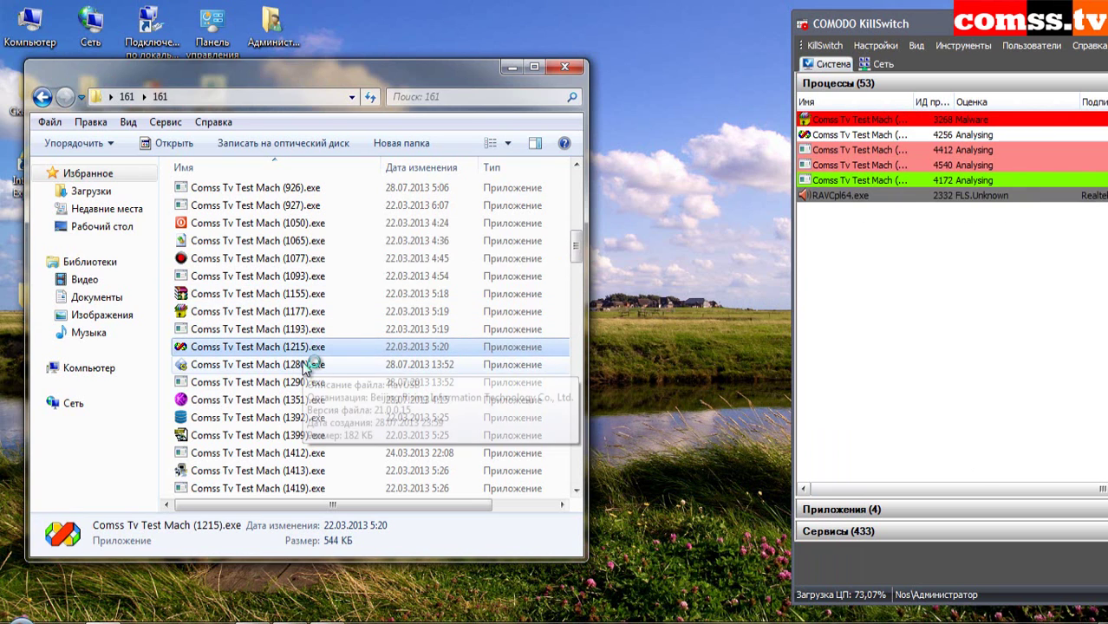
double_click(308, 365)
left_click(710, 379)
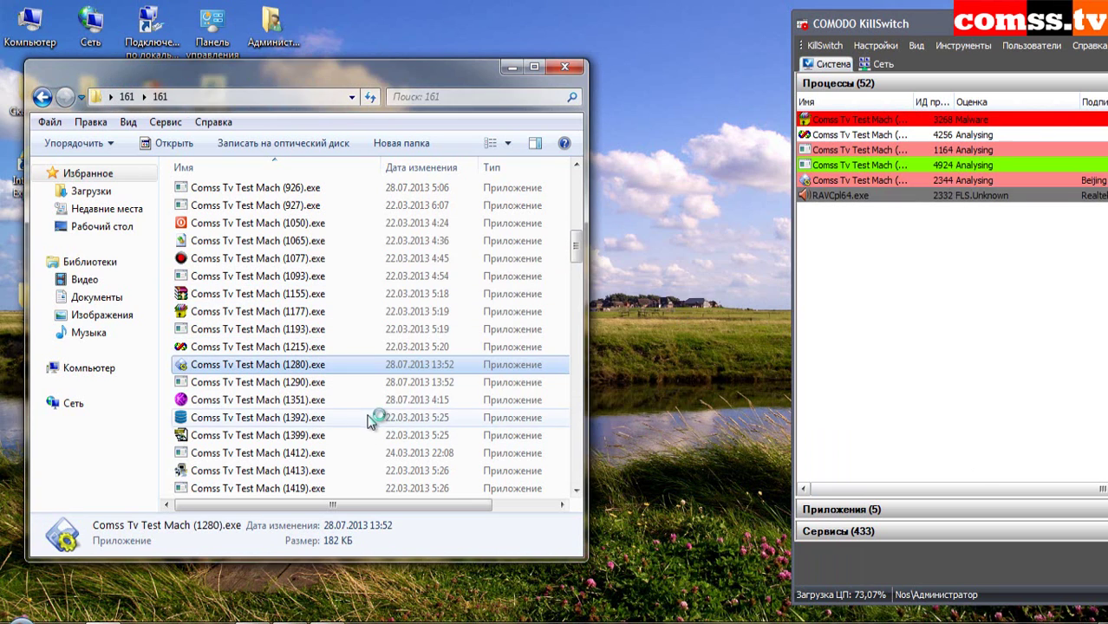
double_click(309, 384)
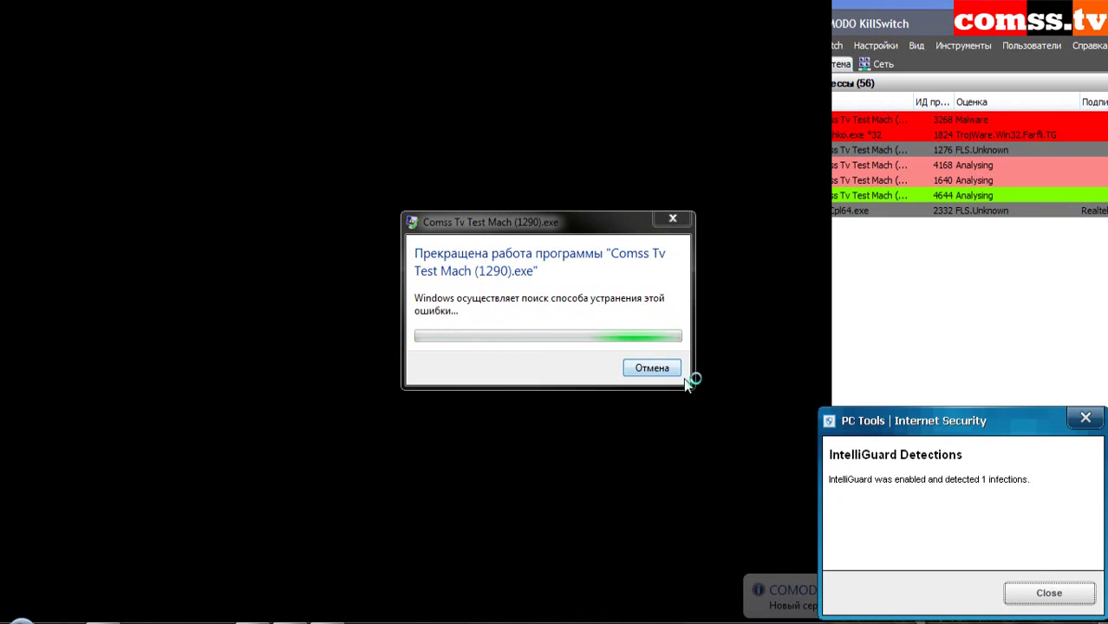
left_click(656, 367)
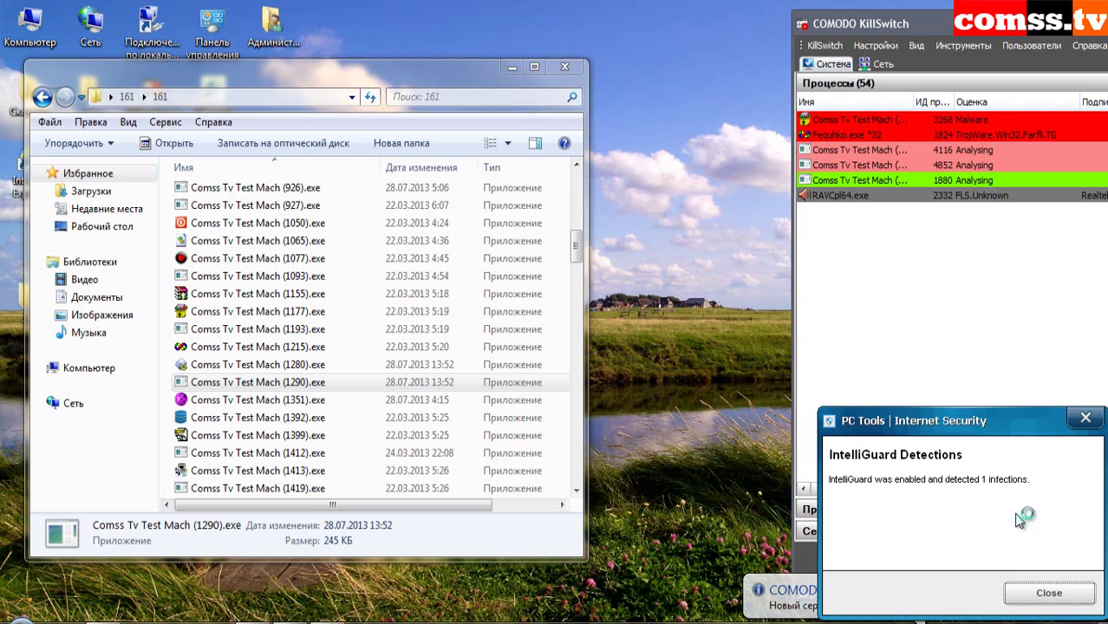
left_click(1051, 593)
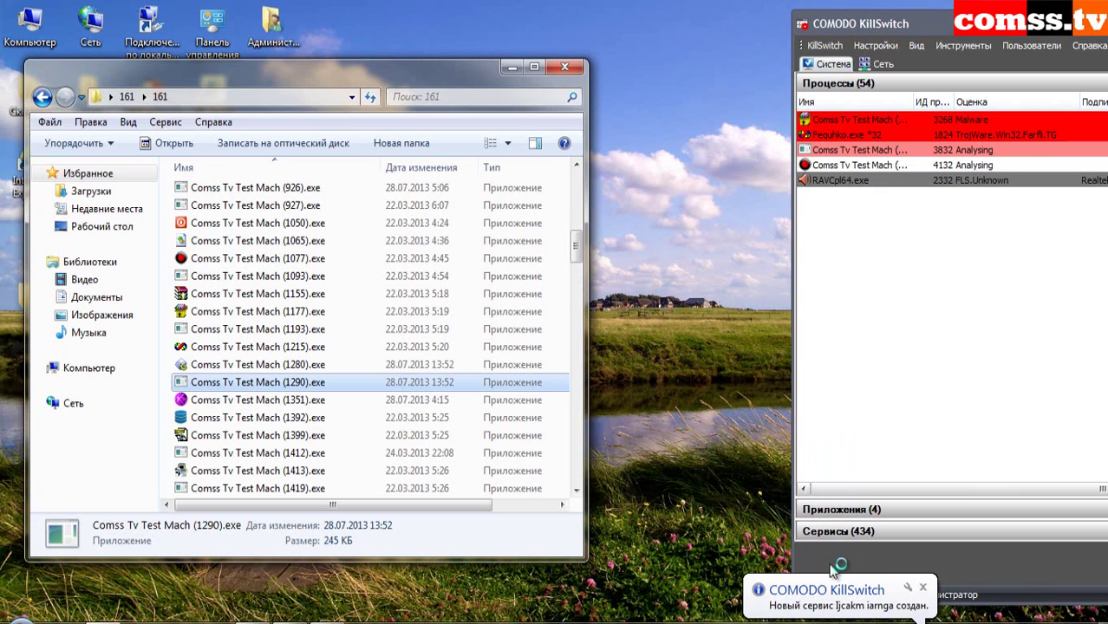
- Run sample 1351, dismiss its error, then run sample 1399
left_click(299, 402)
double_click(299, 406)
left_click(715, 379)
left_click(304, 420)
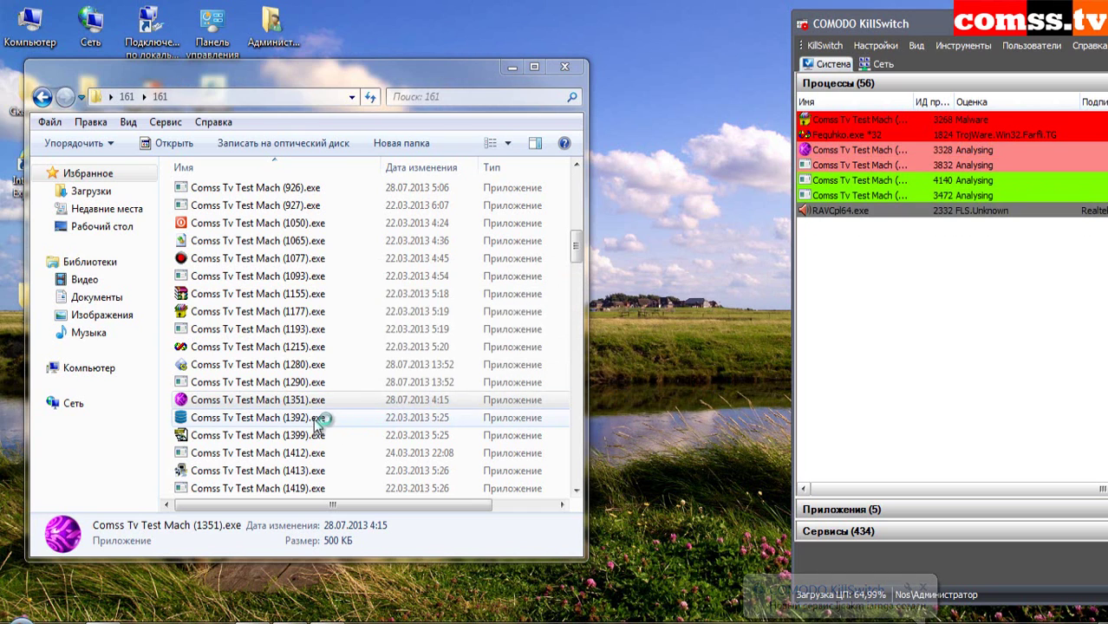
left_click(307, 438)
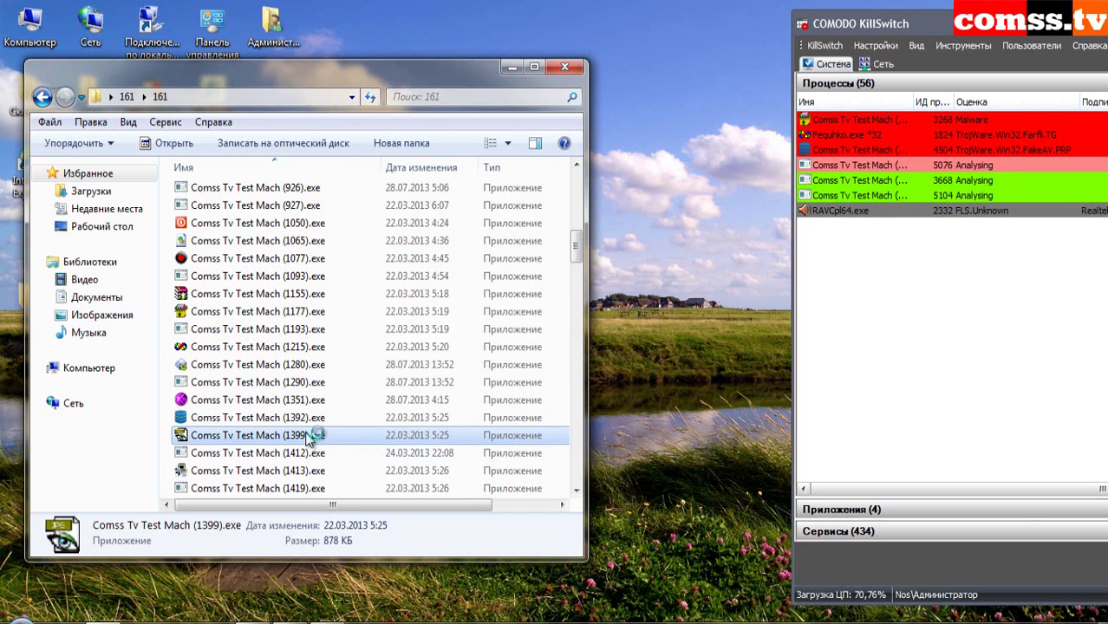
double_click(309, 438)
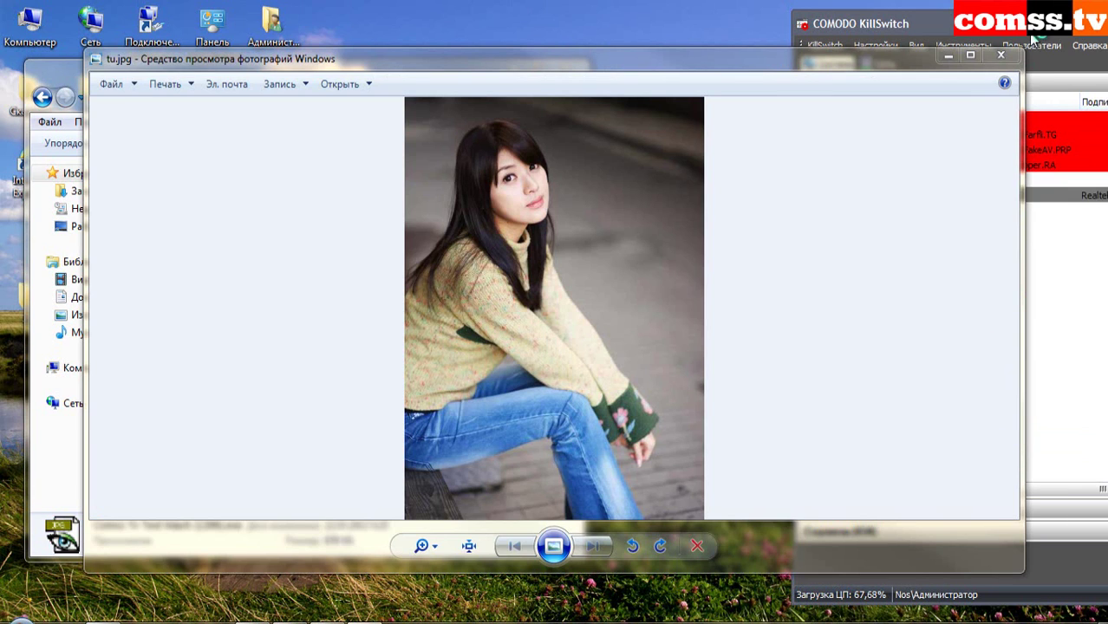
- Clear the Windows security notification, run sample 1412 and block the Email-Worm.Brontok.Q threat
left_click(1034, 38)
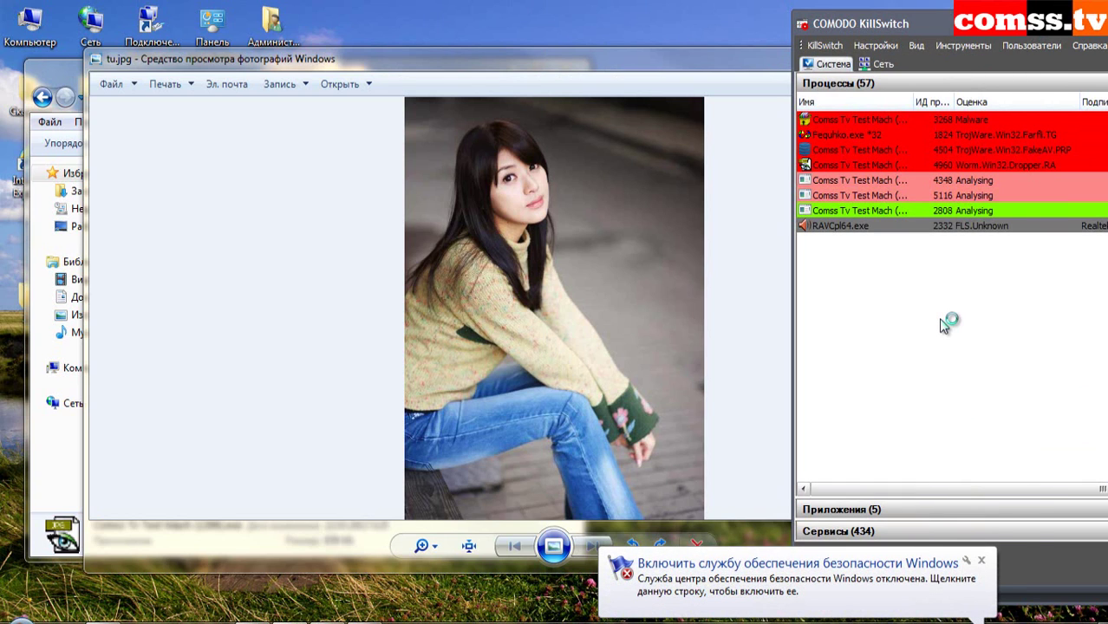
left_click(980, 560)
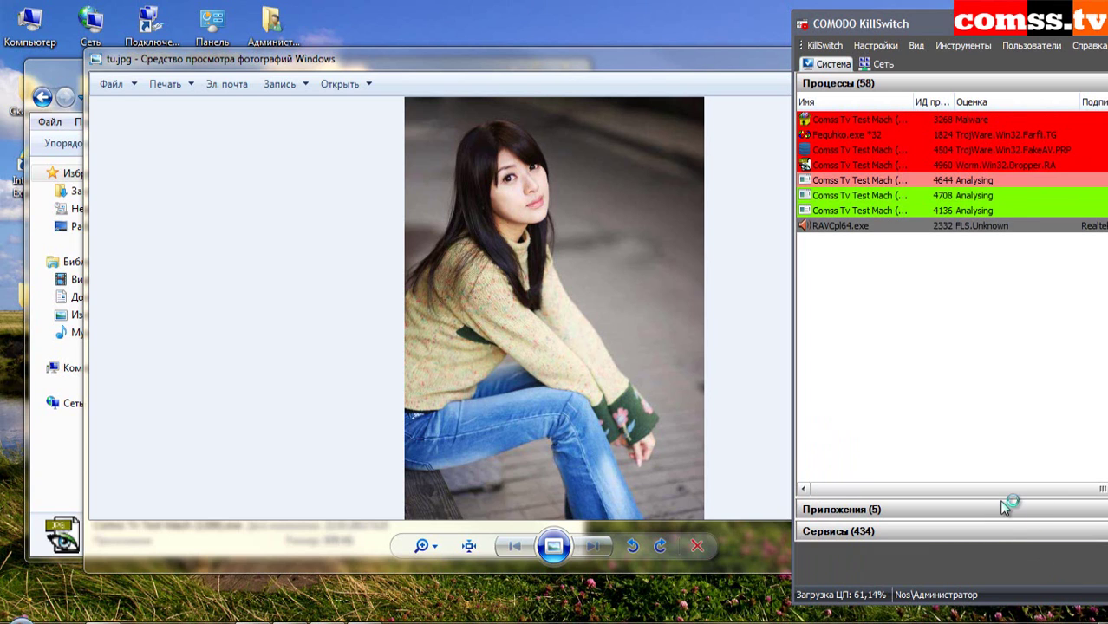
left_click_drag(550, 54, 508, 56)
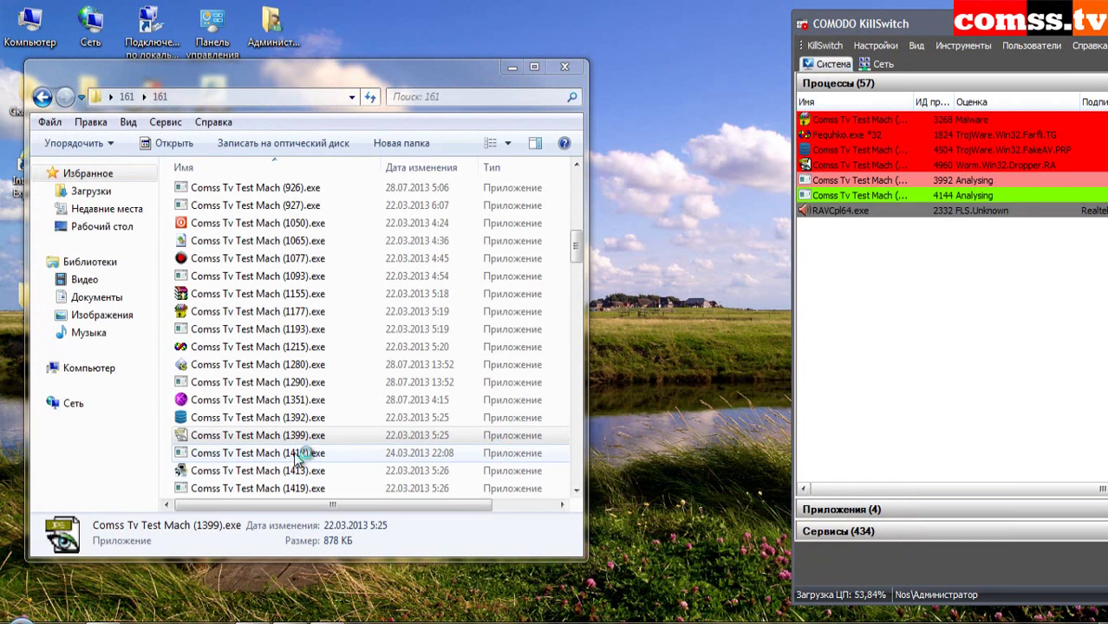
double_click(300, 453)
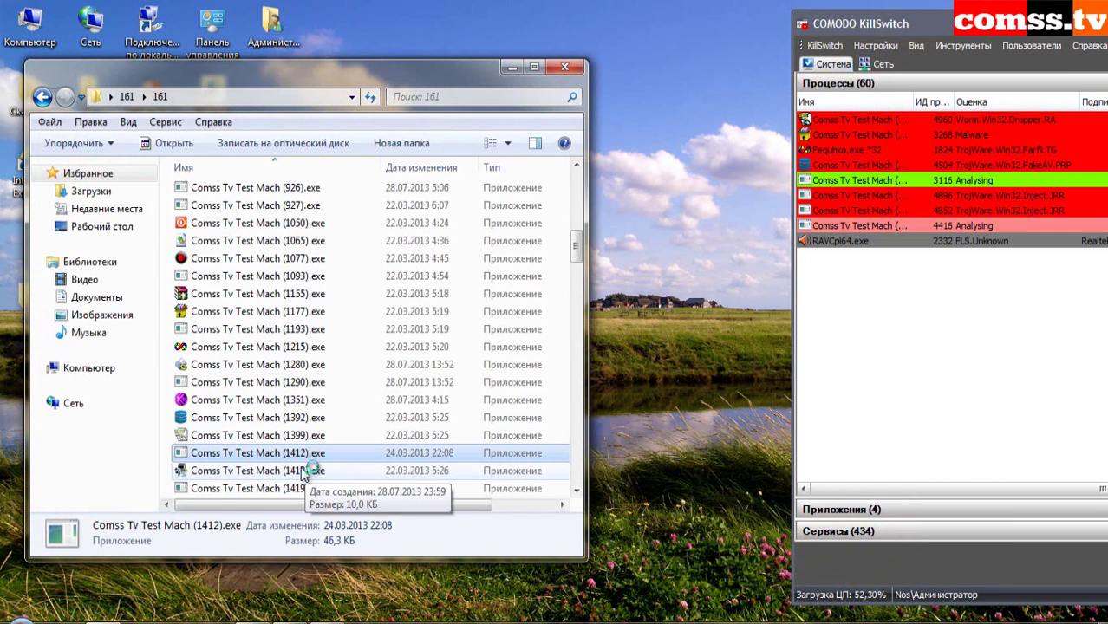
left_click(303, 471)
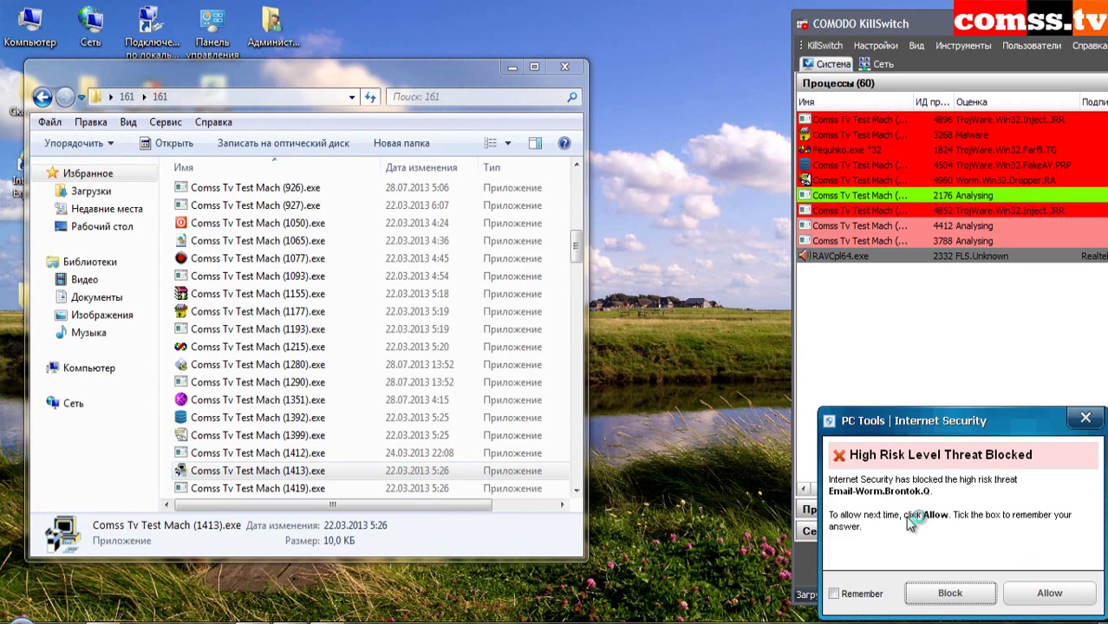
left_click(953, 594)
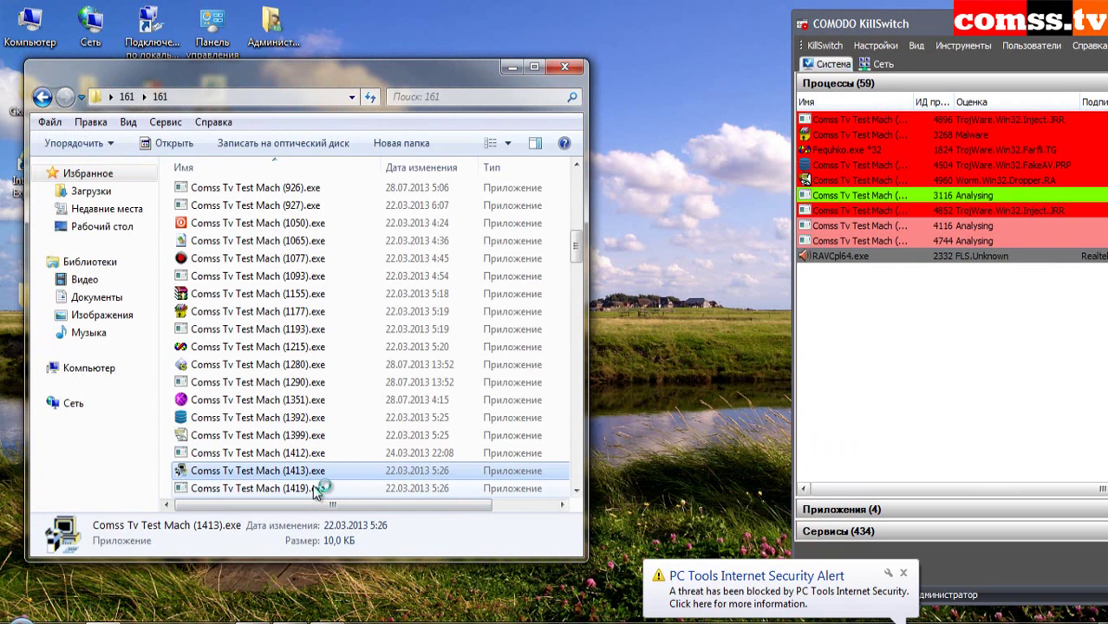
- Run samples 1420, 1432, 1435, 1436 and 1438, closing IntelliGuard and the Project1 error
left_click(317, 488)
scroll(308, 347, "down", 5)
double_click(306, 229)
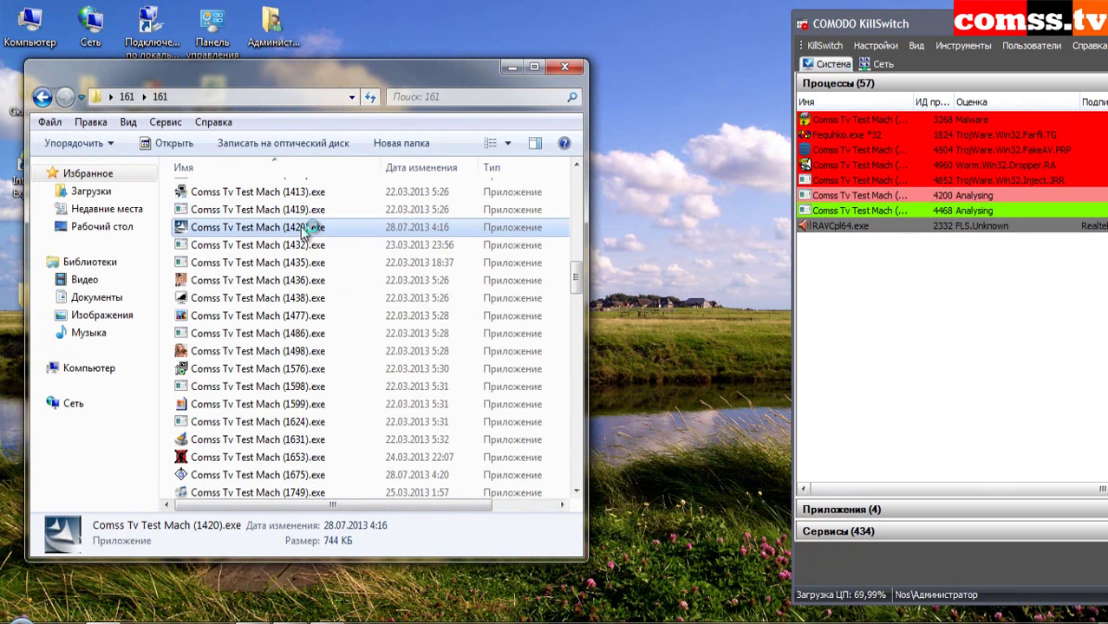
double_click(316, 243)
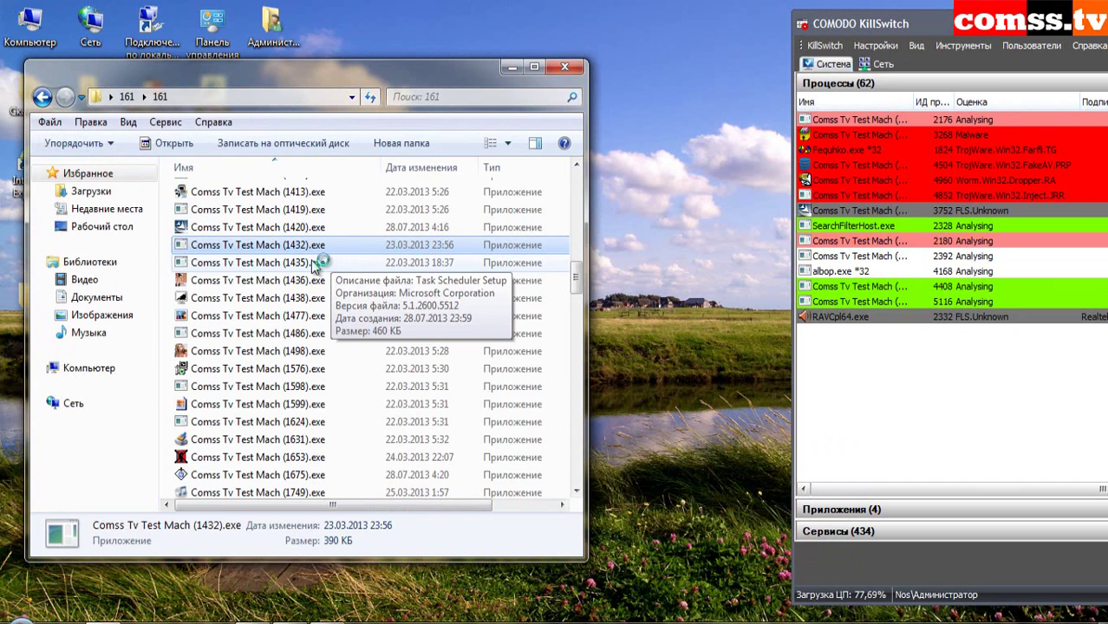
double_click(316, 263)
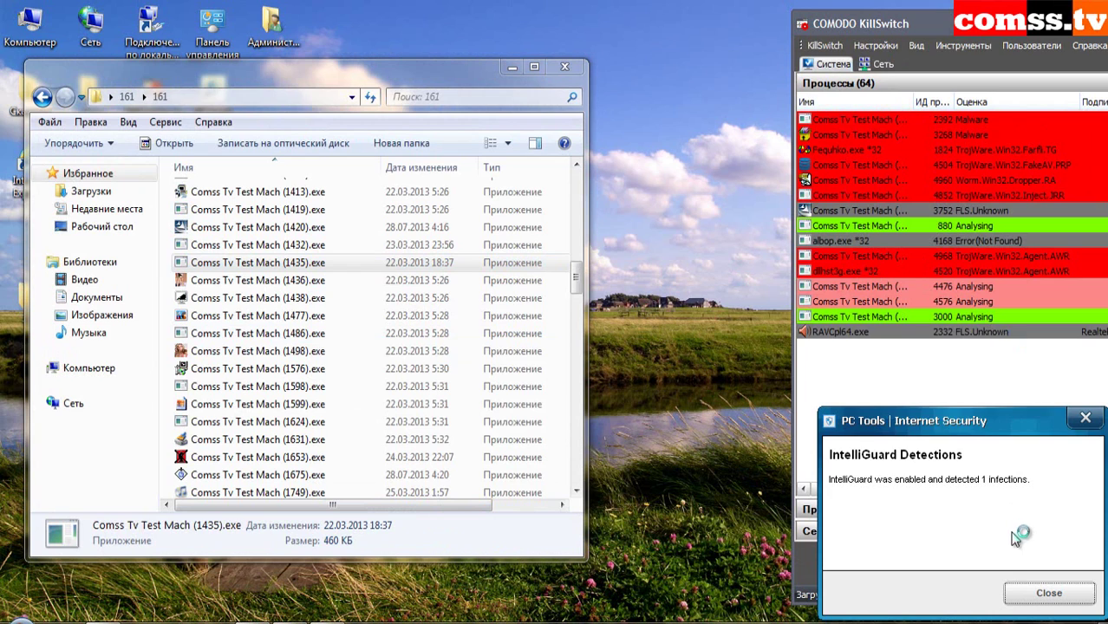
left_click(1062, 594)
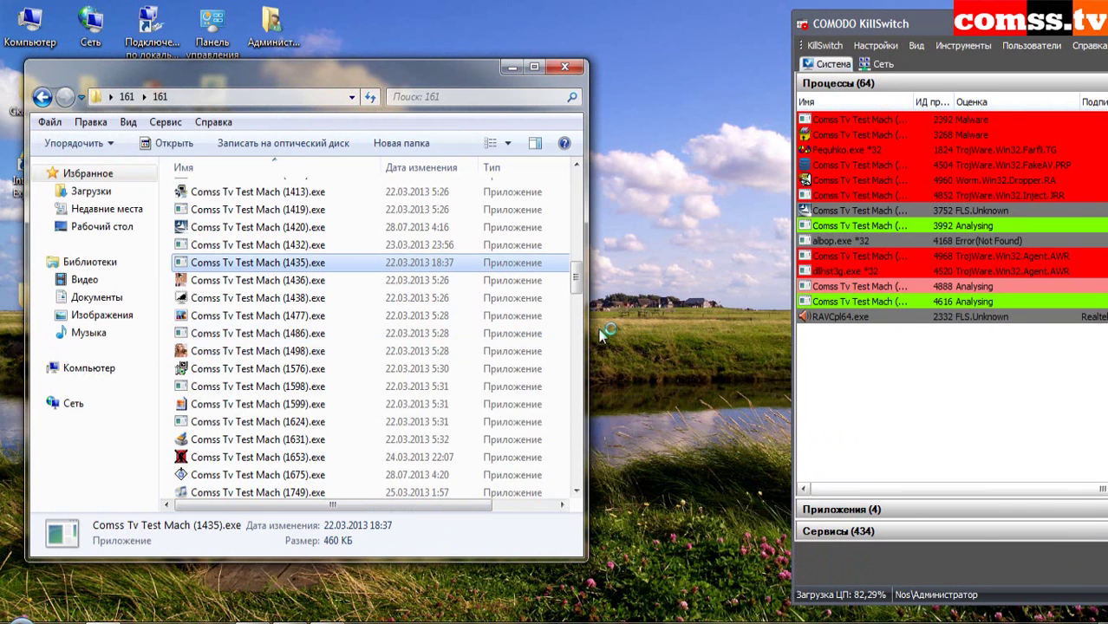
double_click(305, 280)
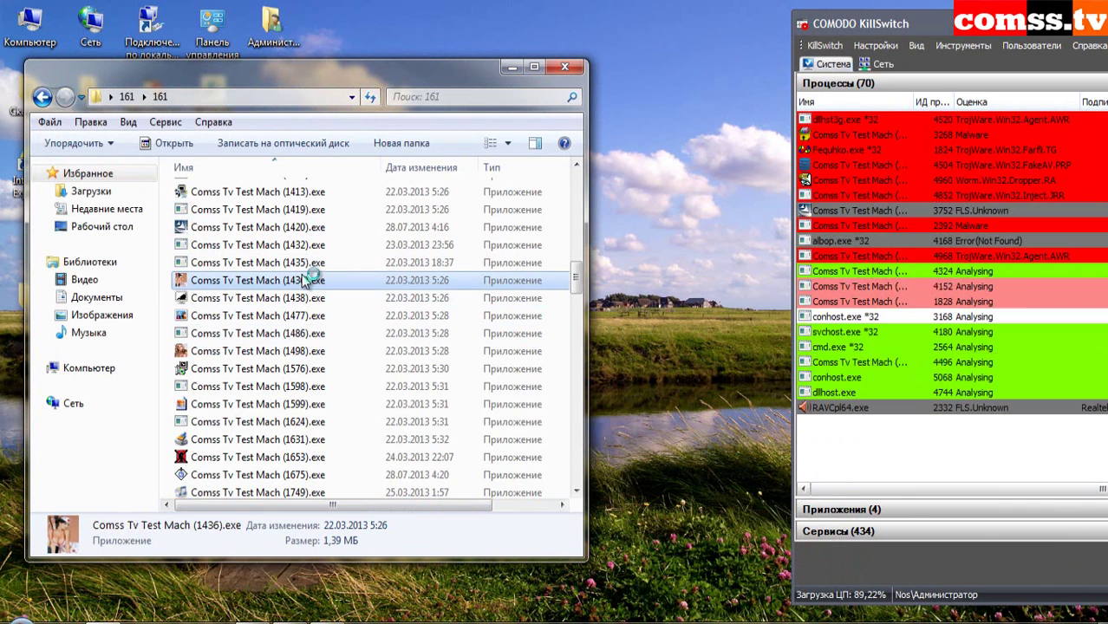
double_click(303, 297)
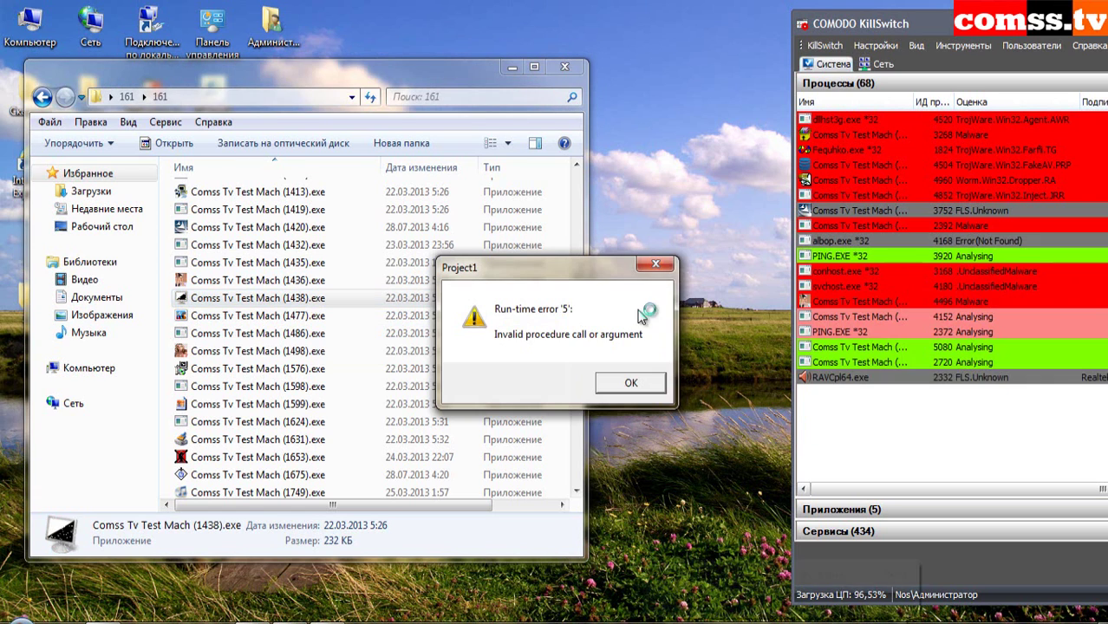
left_click(631, 383)
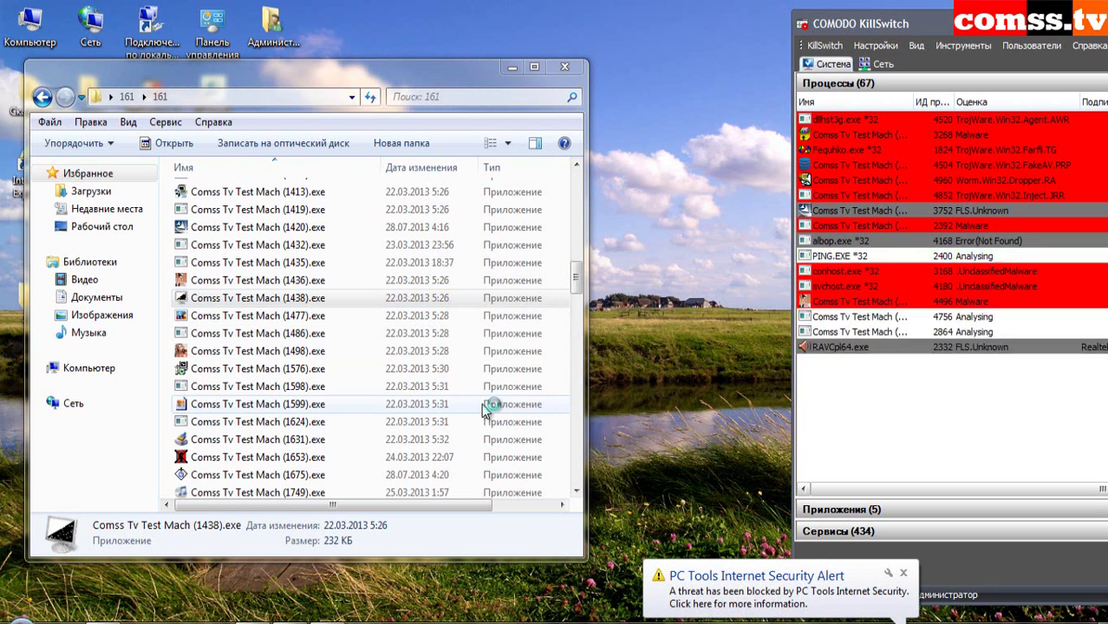
- Run samples 1477, 1486, 1498, 1576, 1598, 1599, 1624 and 1631, then close the infection warning
double_click(317, 315)
double_click(312, 335)
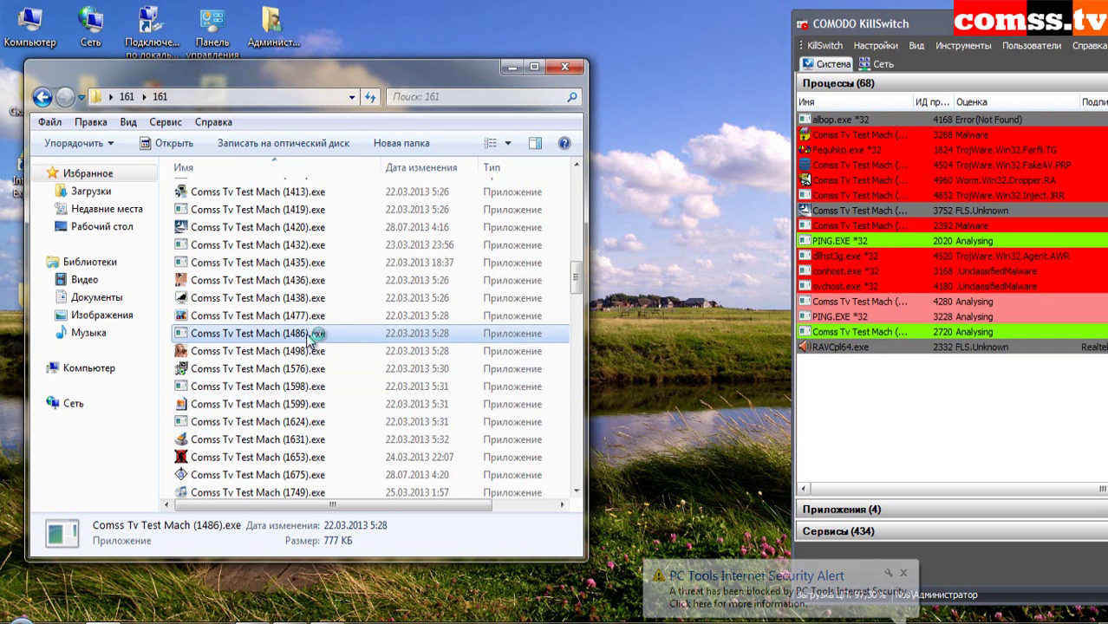
double_click(311, 336)
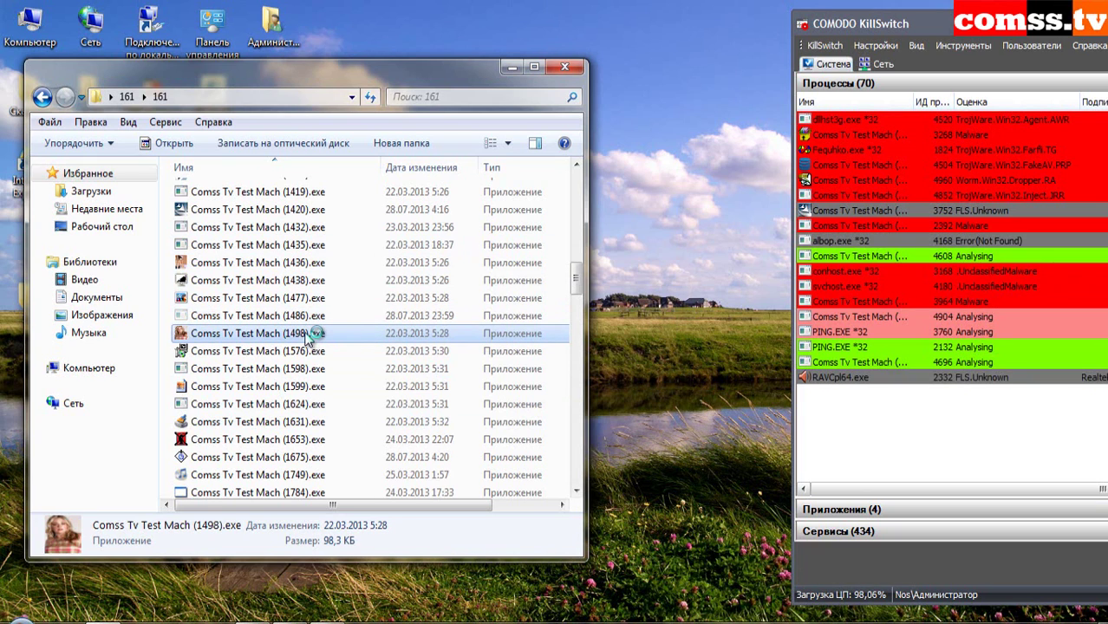
double_click(311, 353)
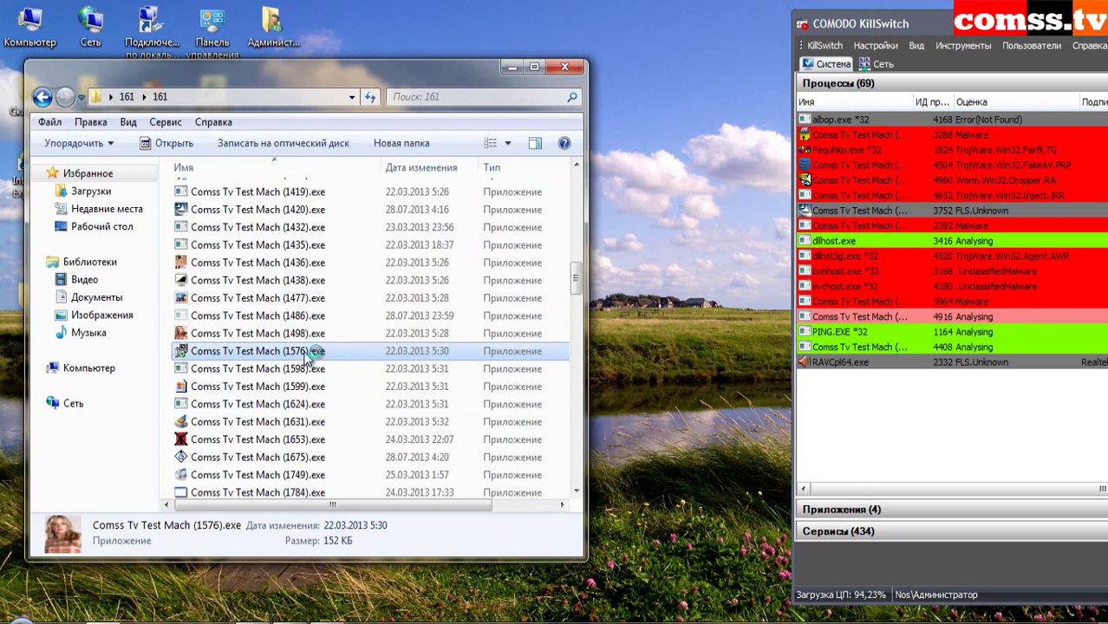
double_click(311, 370)
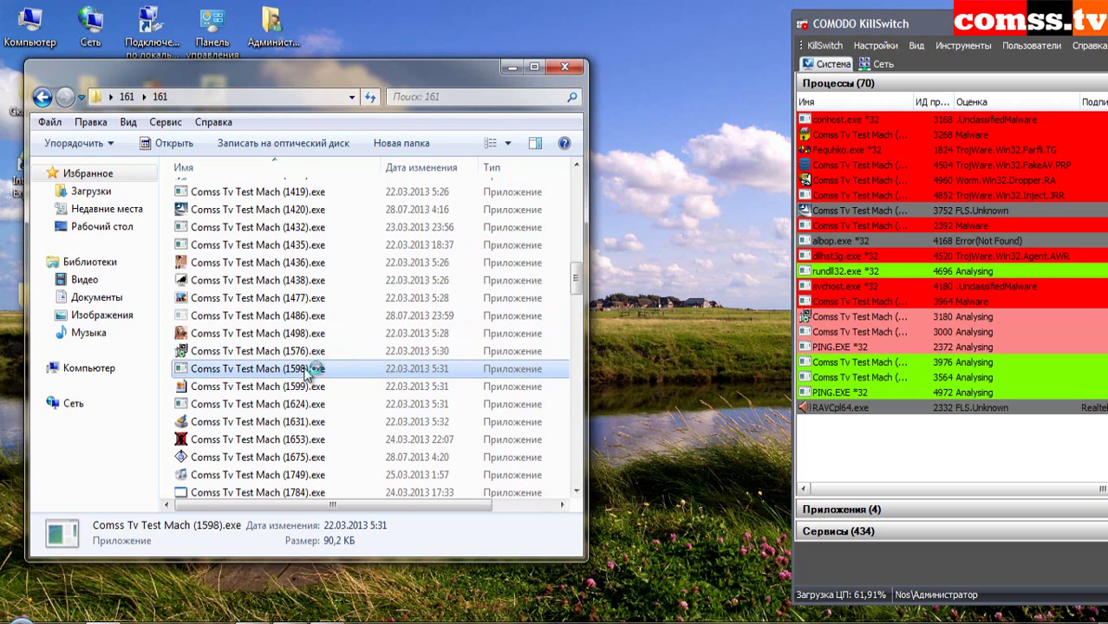
double_click(310, 387)
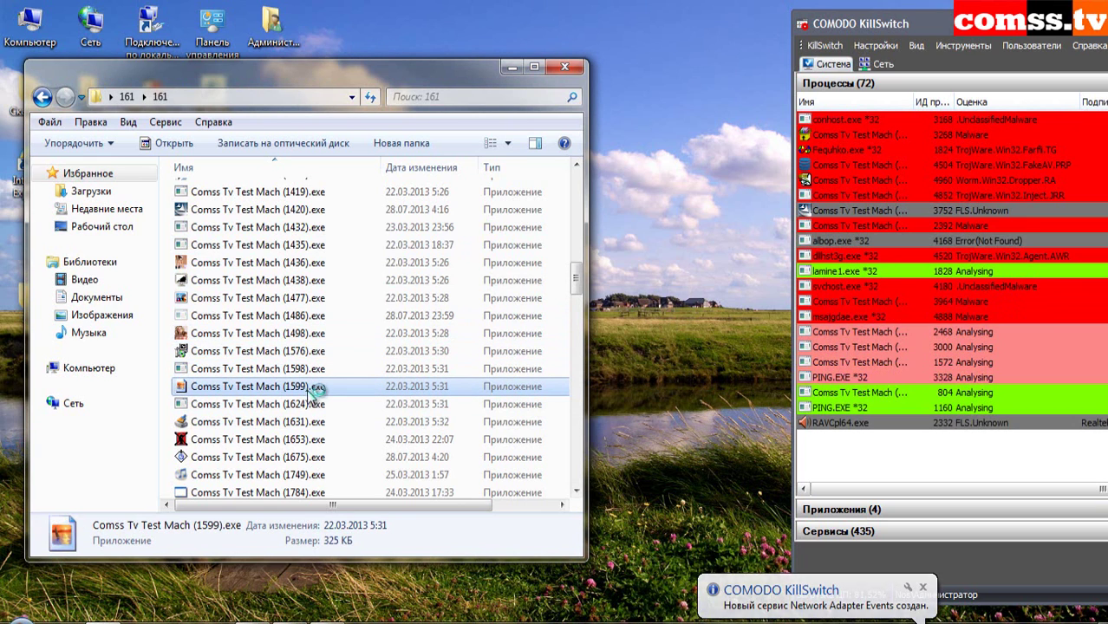
double_click(307, 405)
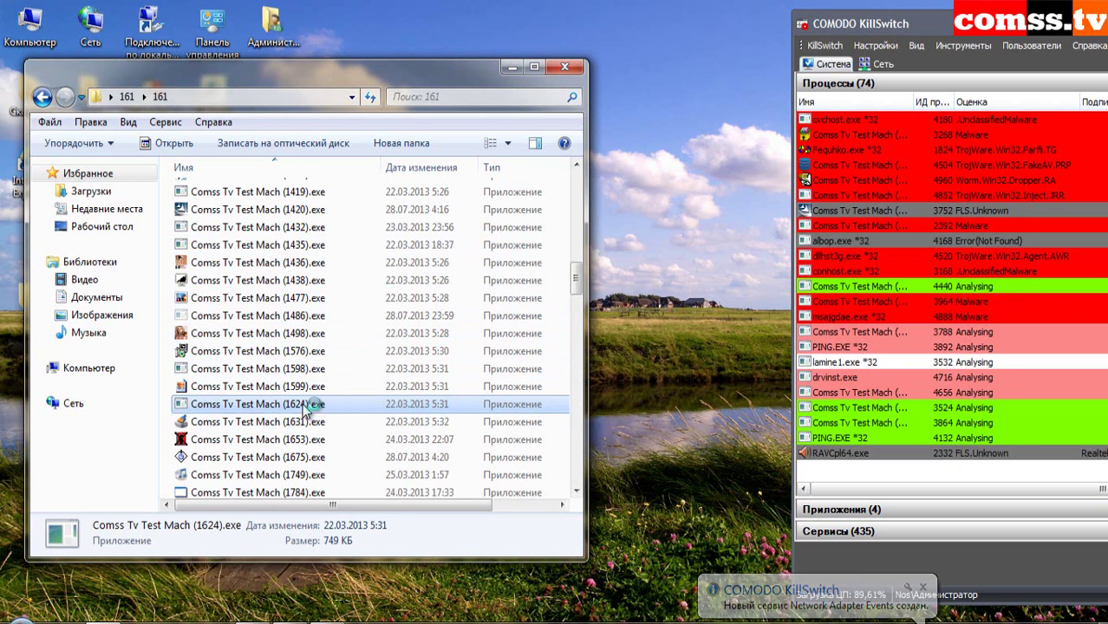
double_click(309, 423)
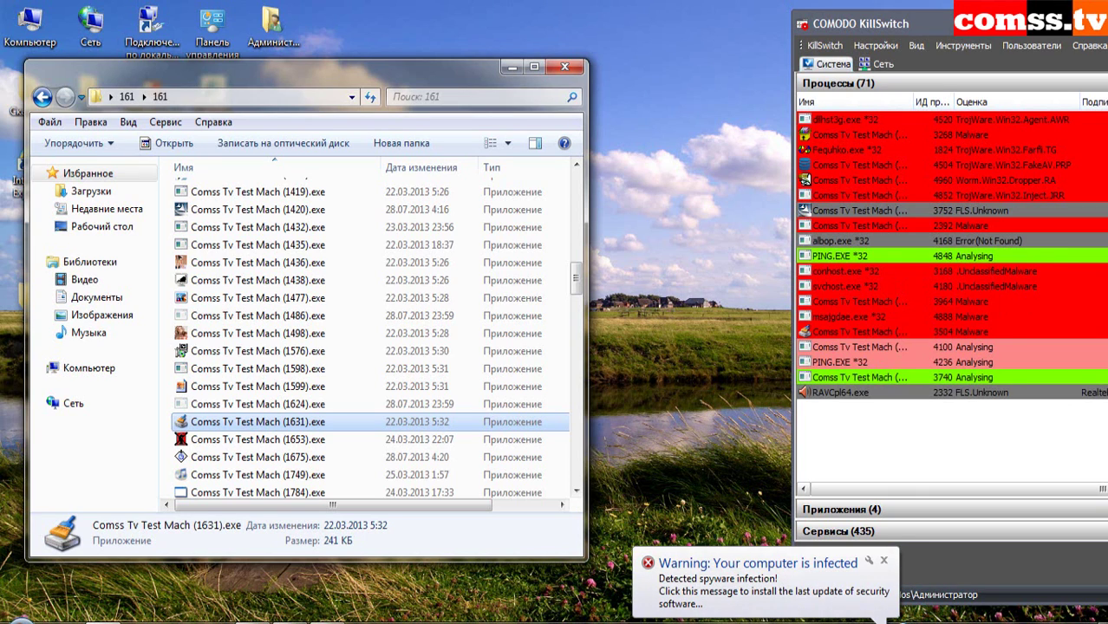
left_click(885, 561)
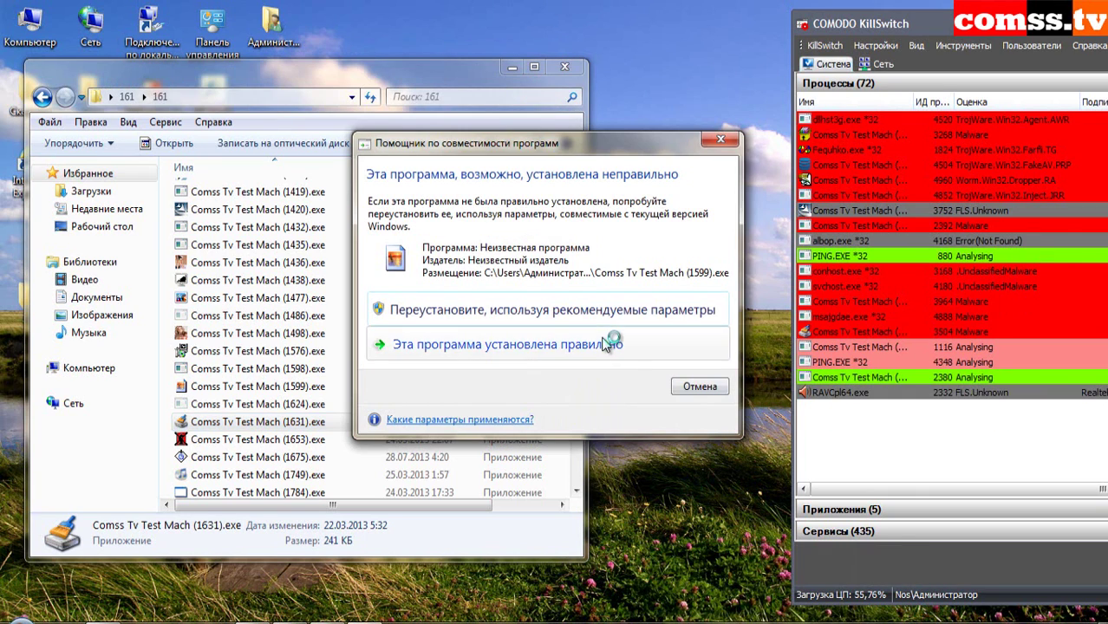
- Confirm sample 1599 installed correctly and drag the sample folder window to the right
left_click(606, 344)
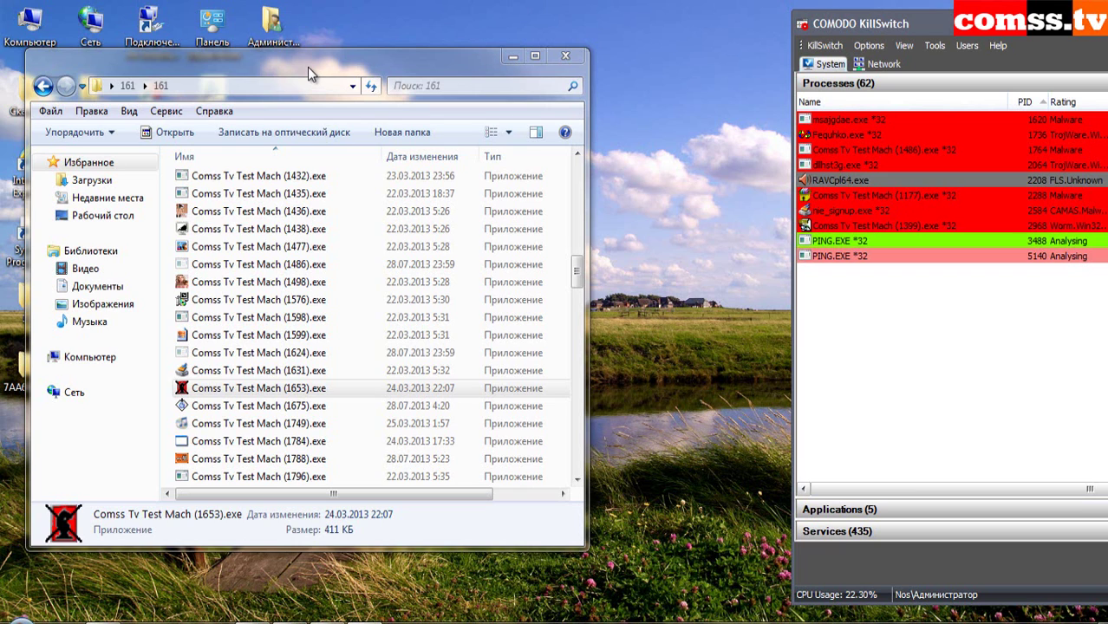
left_click_drag(301, 66, 358, 54)
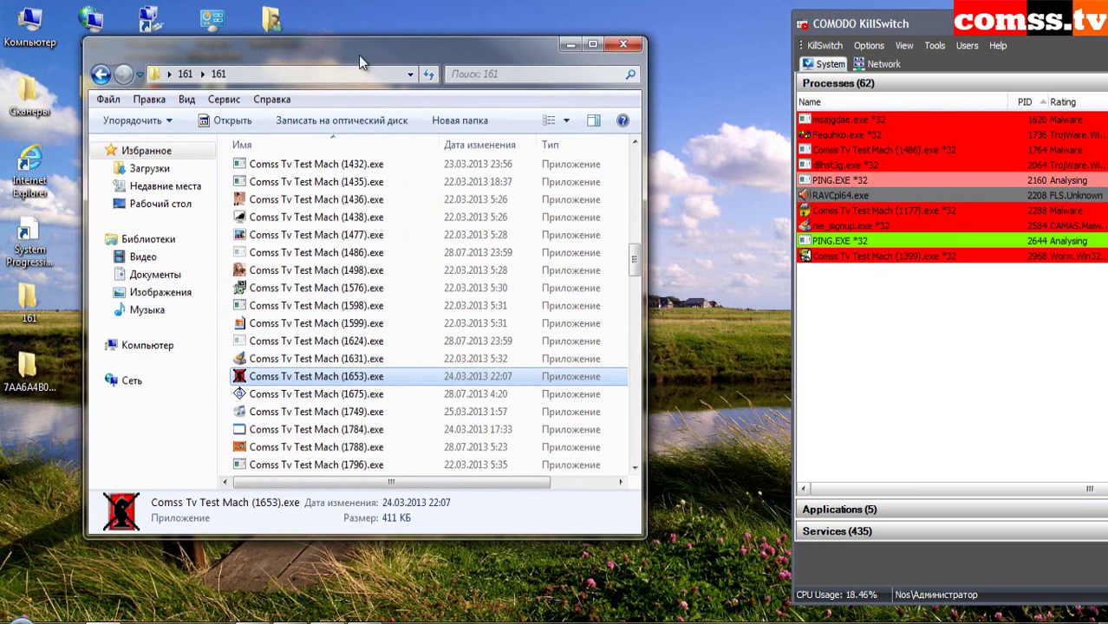
- Open the 7AA6A4B0… folder, widen its Name column, then close it and the tu.jpg viewer
double_click(49, 375)
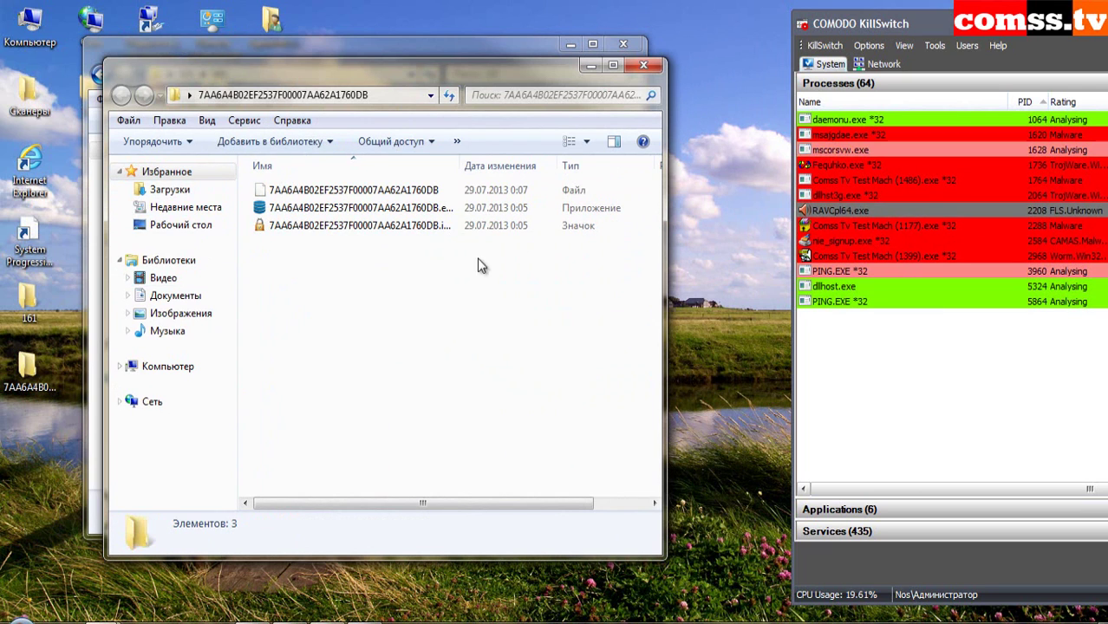
double_click(465, 160)
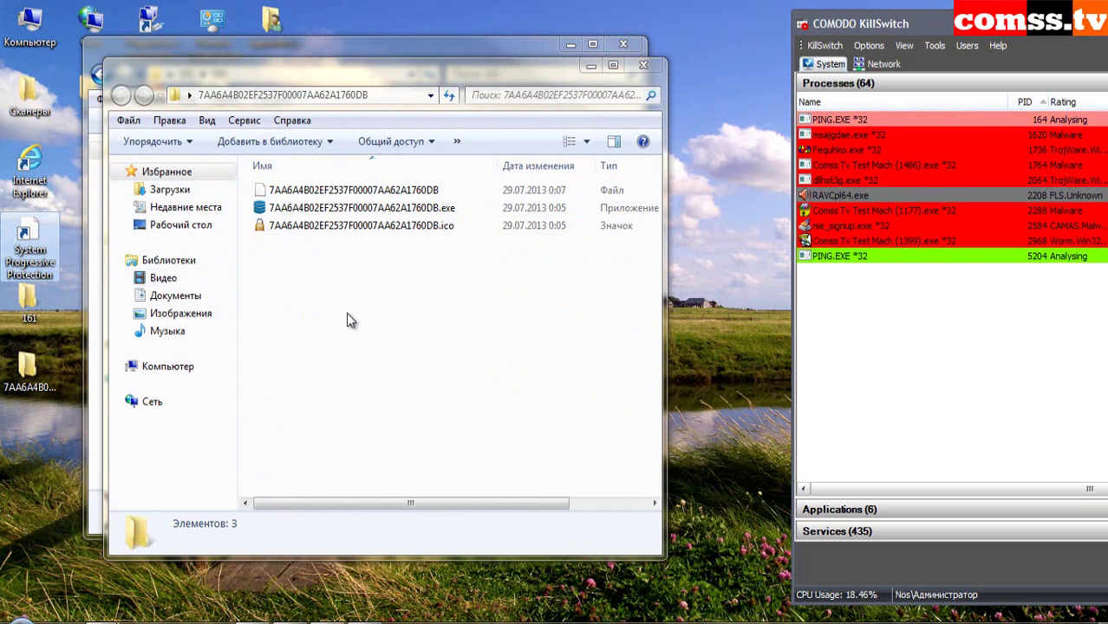
left_click(30, 369)
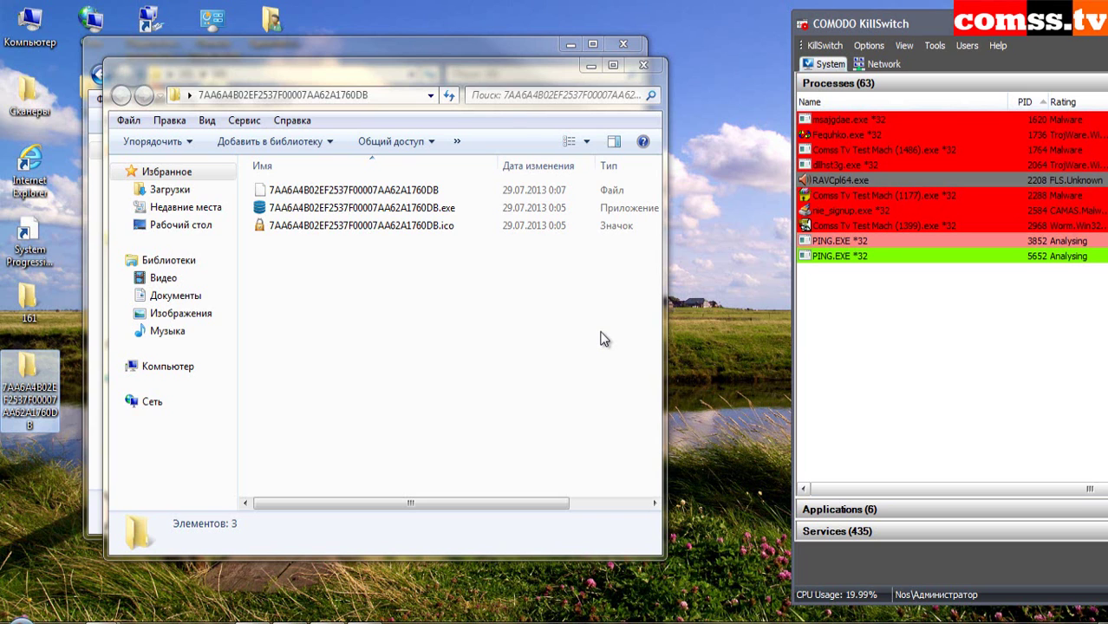
key("alt+F4")
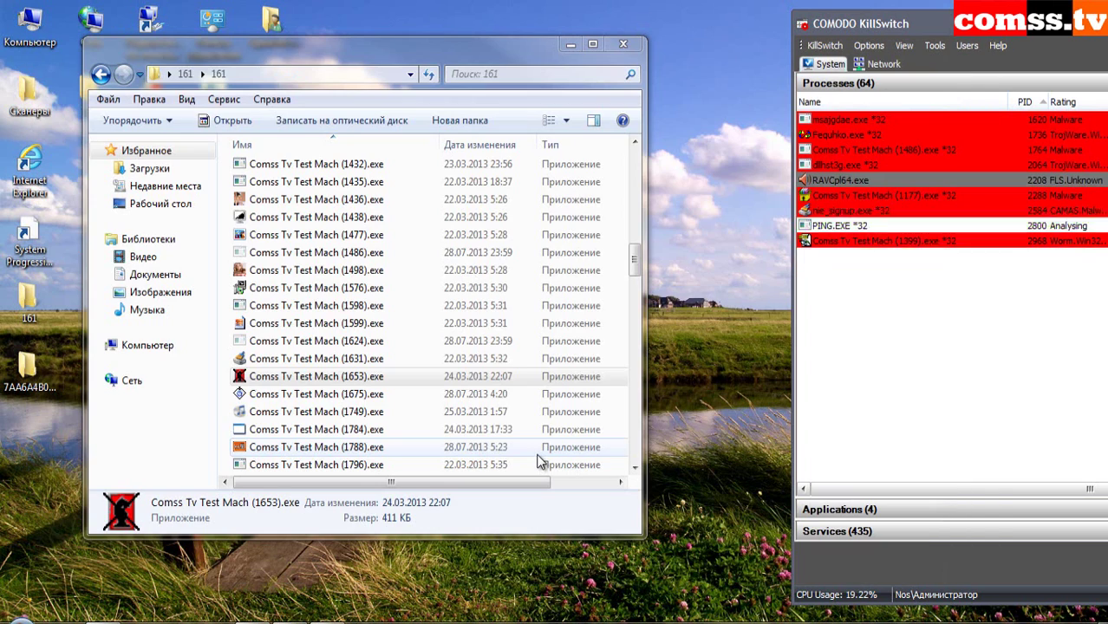
key("alt+F4")
left_click(352, 384)
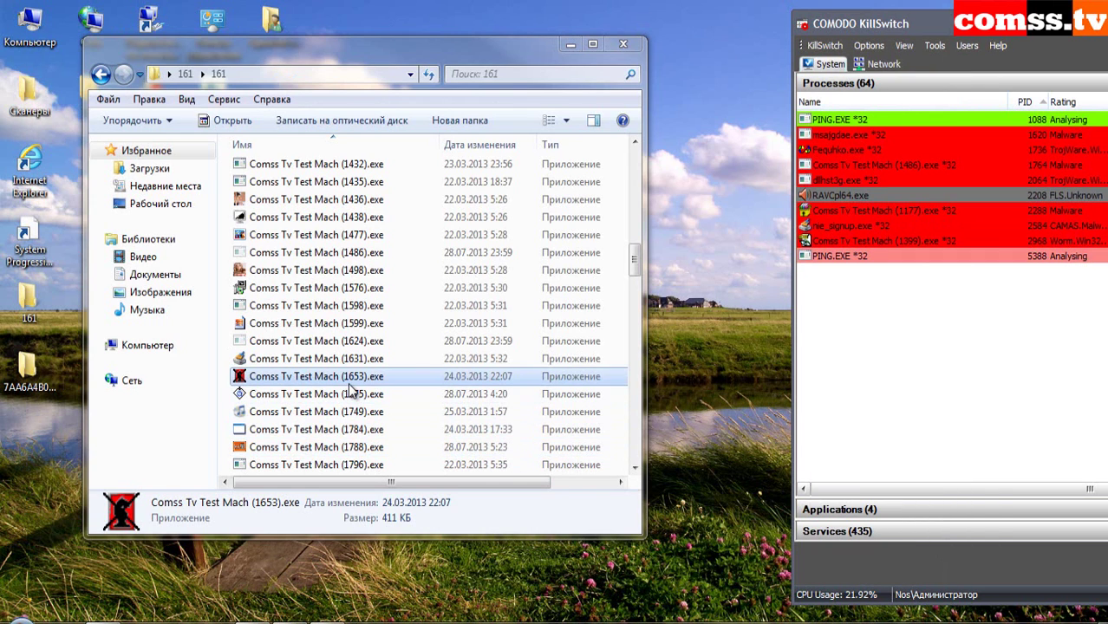
- Run samples 1653, 1749, 1784 and 1788, dismissing the .NET, dir-file and IntelliGuard notices
double_click(355, 381)
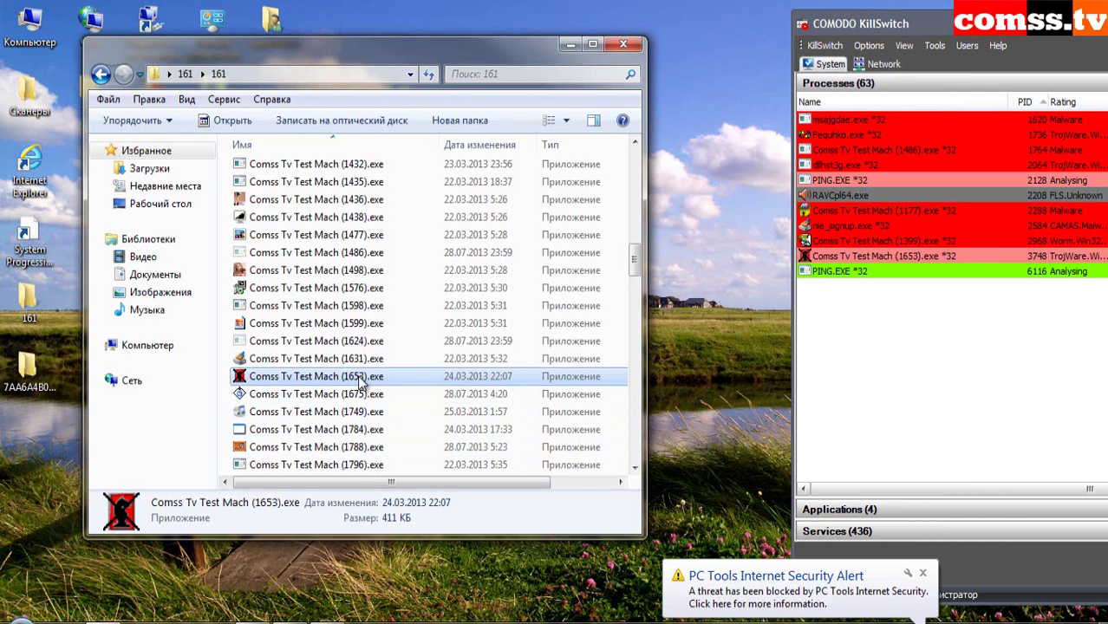
left_click(351, 395)
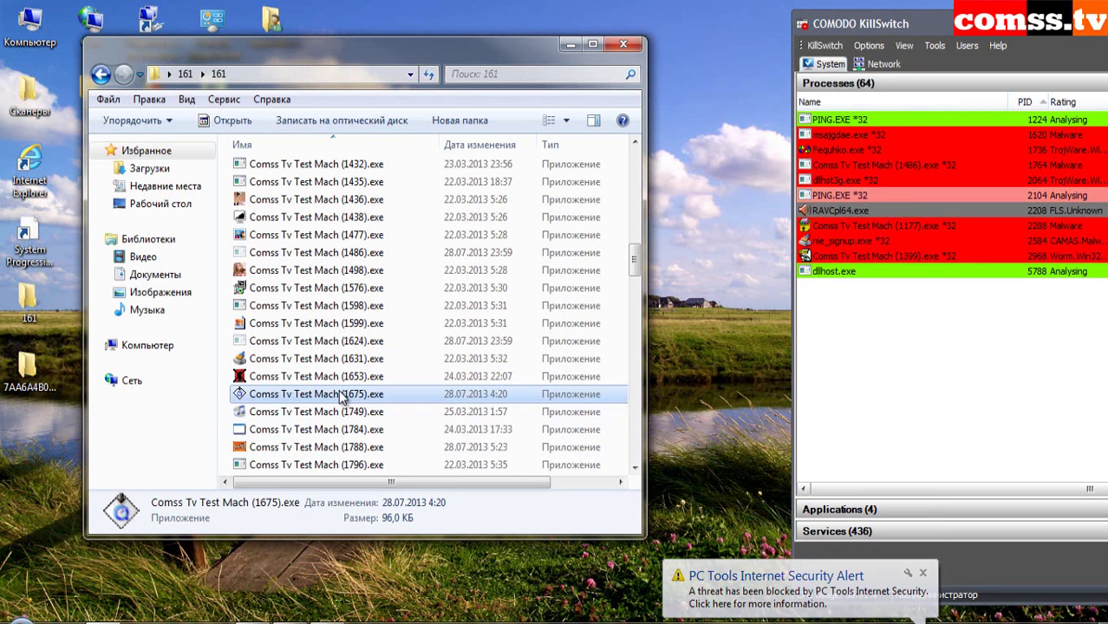
double_click(347, 411)
left_click(672, 374)
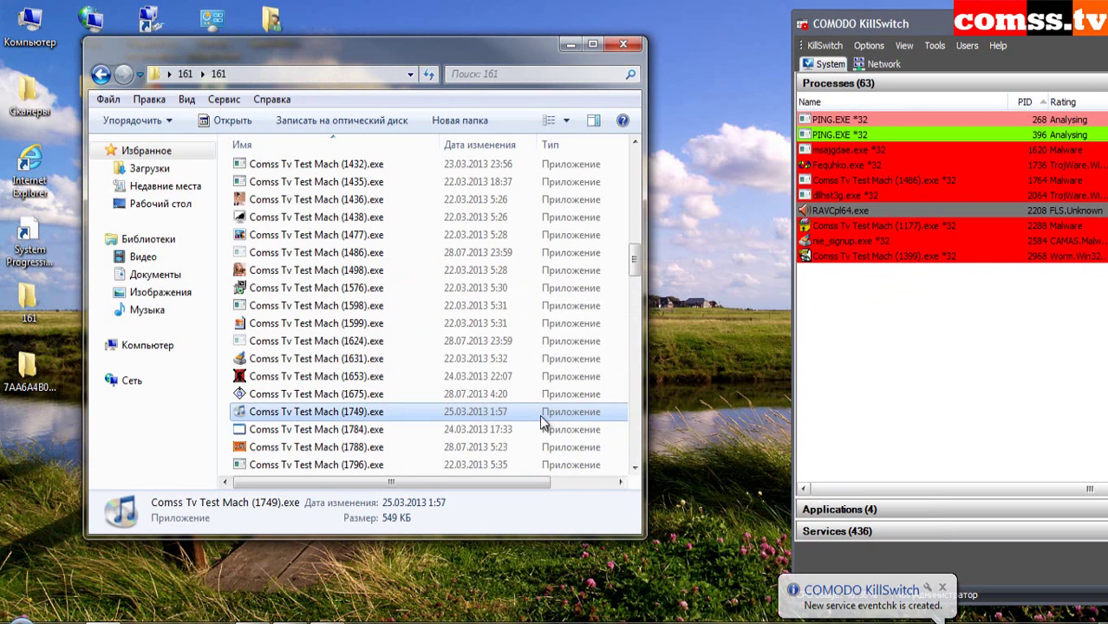
double_click(322, 430)
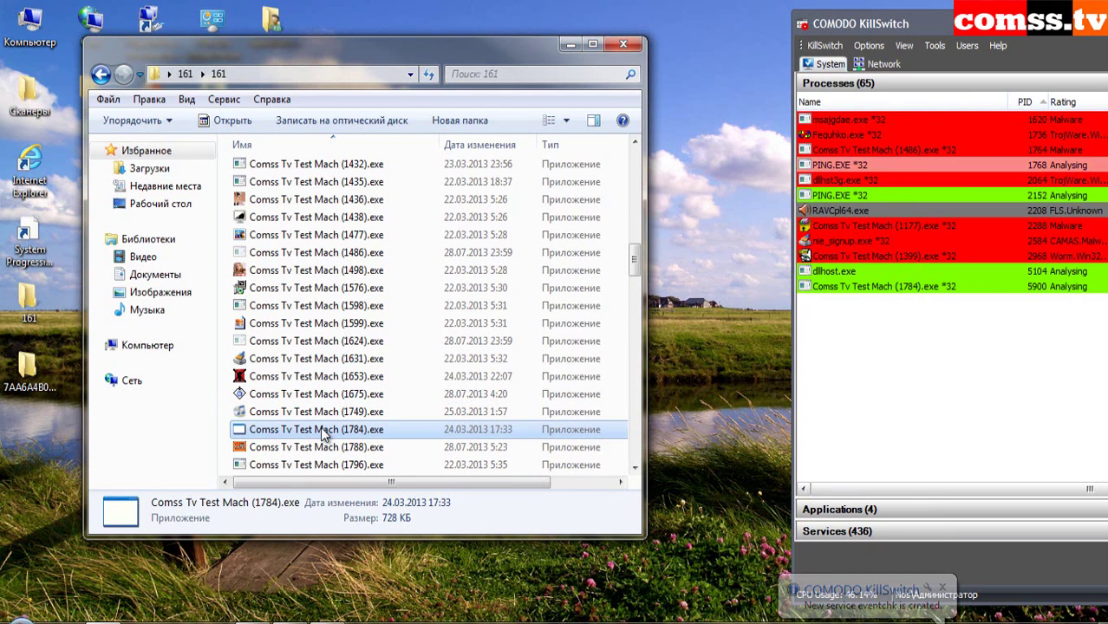
double_click(322, 447)
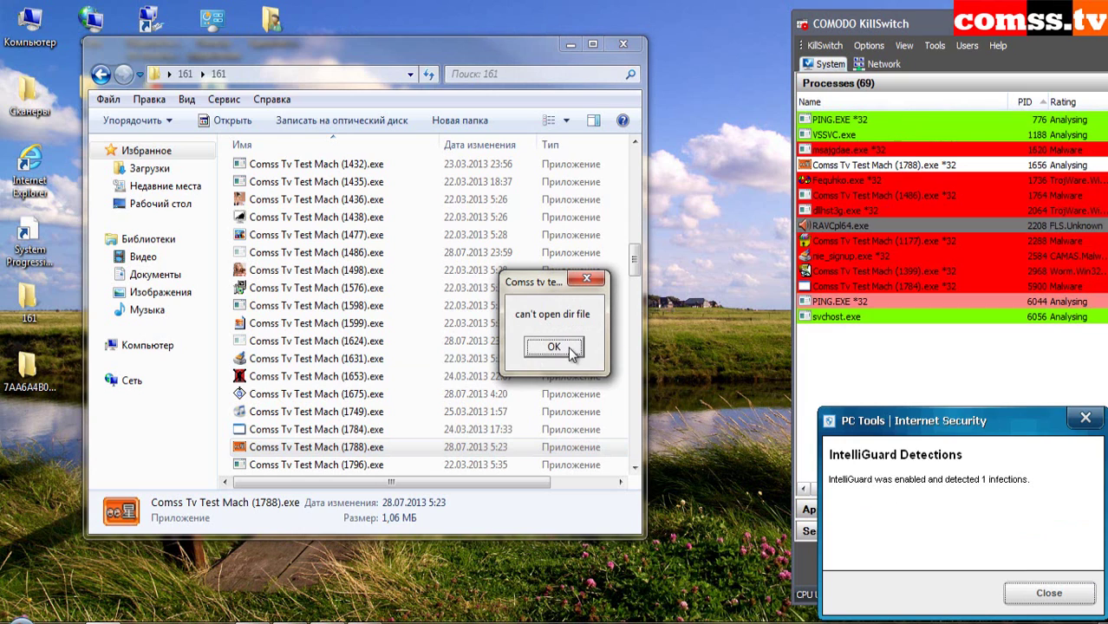
left_click(554, 348)
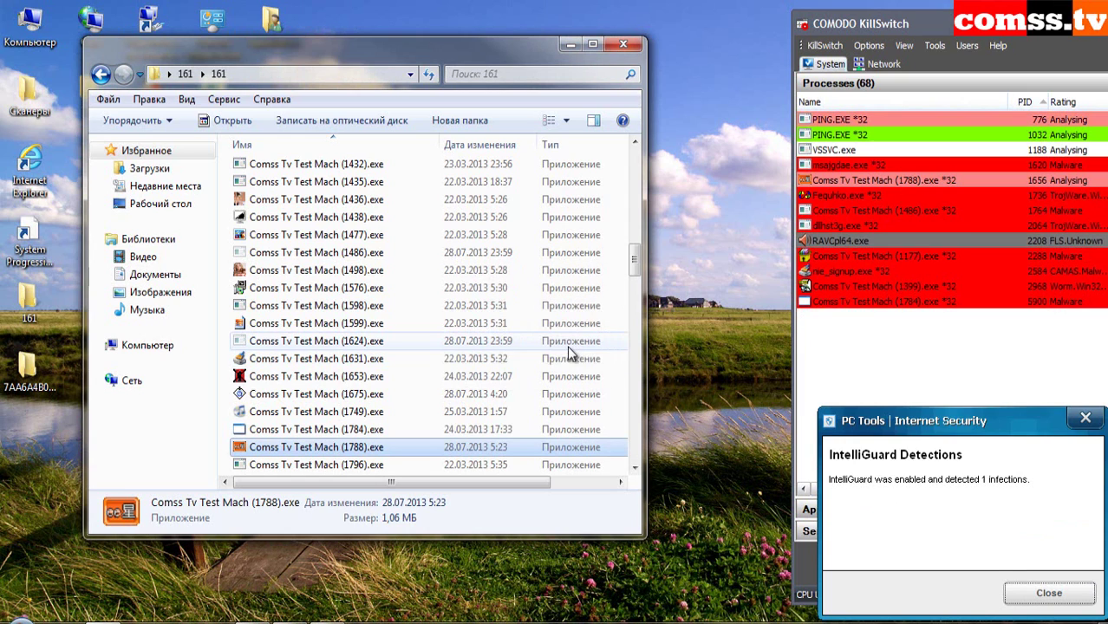
left_click(1046, 597)
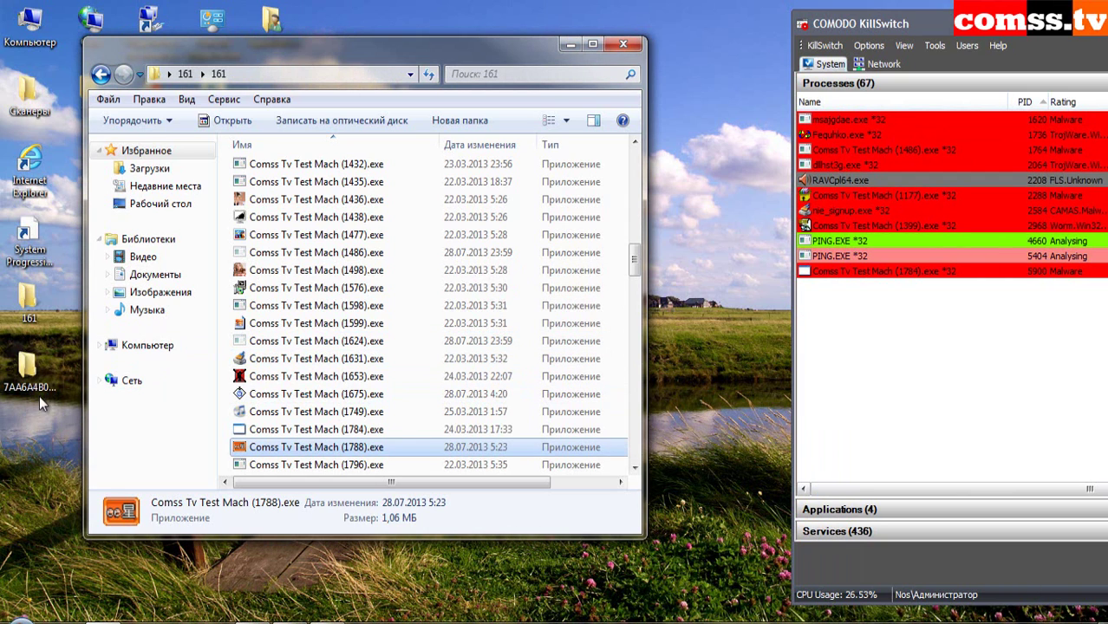
- Run sample 1796, then try samples 1797 and 1812, cancelling their Open With prompts
double_click(360, 465)
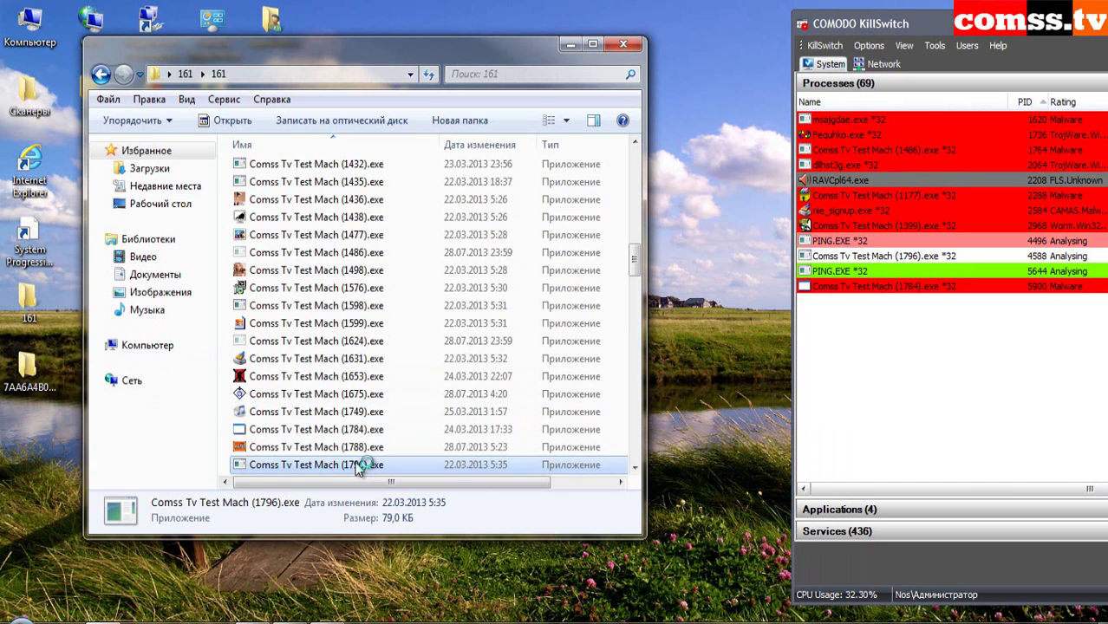
scroll(460, 273, "down", 6)
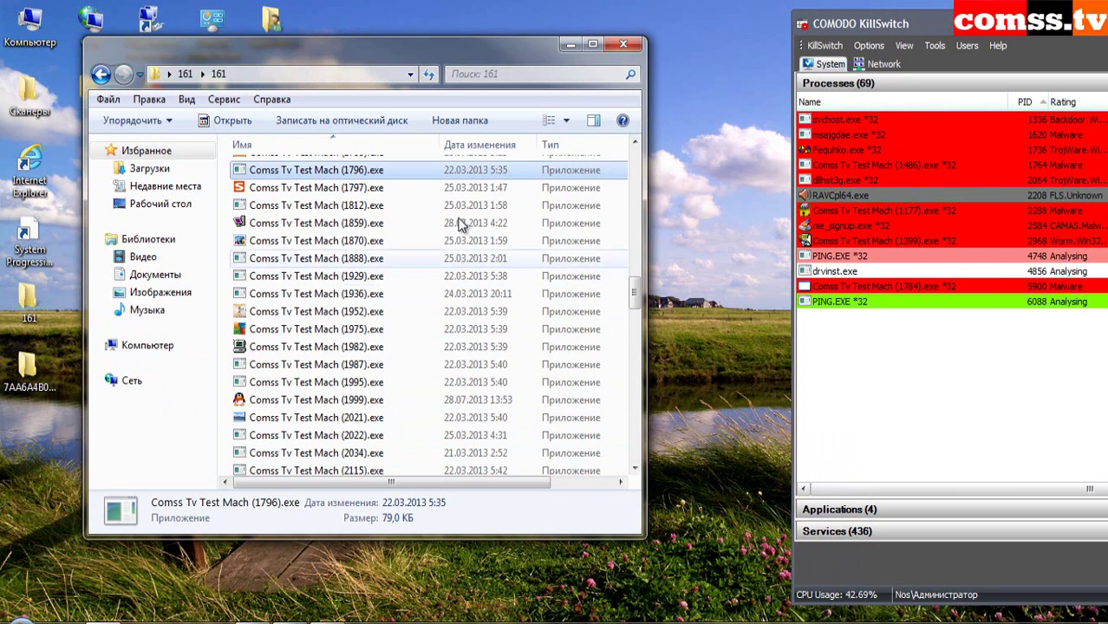
left_click(362, 189)
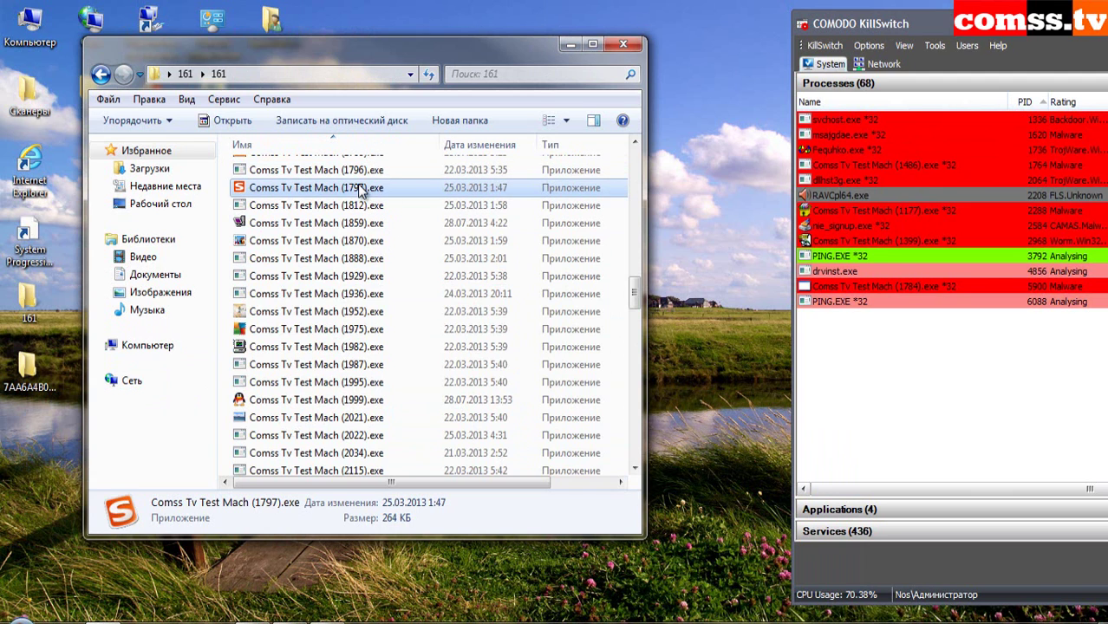
double_click(362, 189)
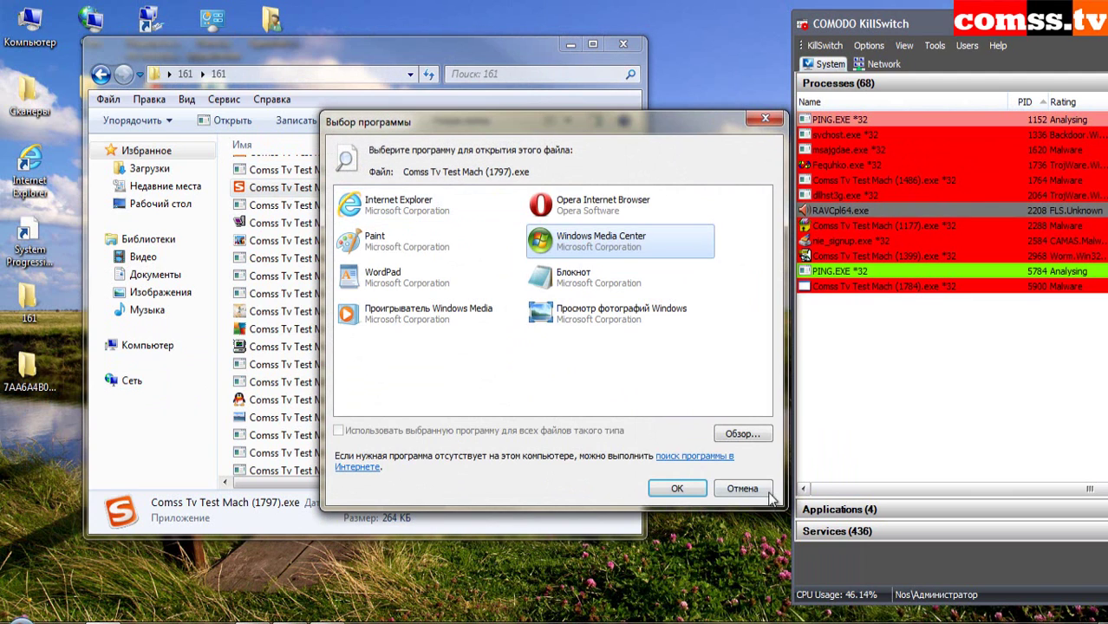
left_click(742, 488)
double_click(364, 209)
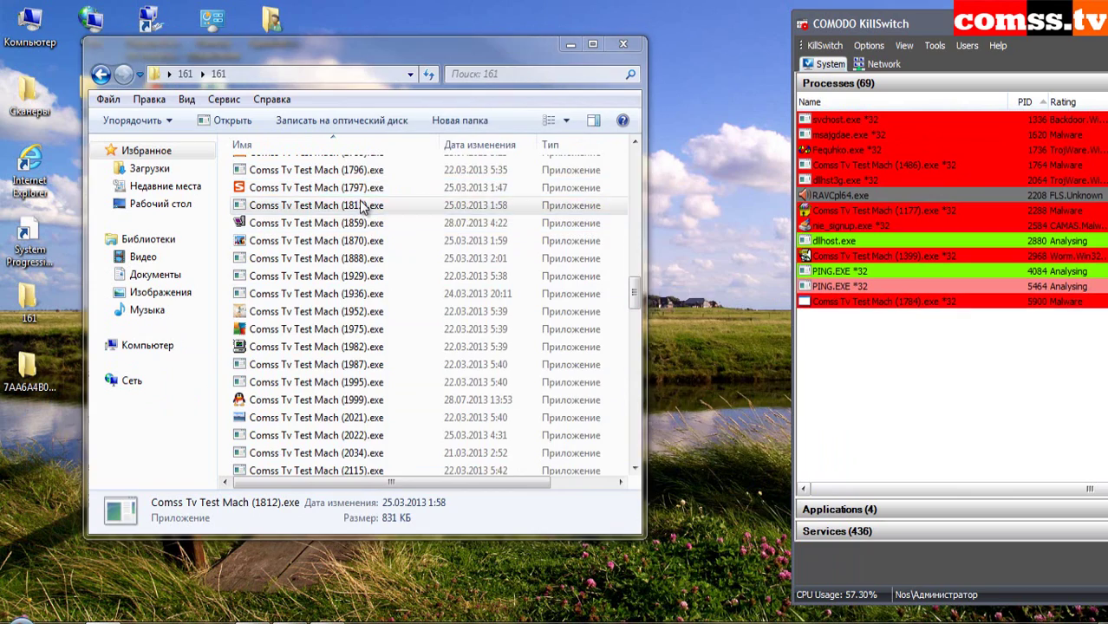
left_click(742, 489)
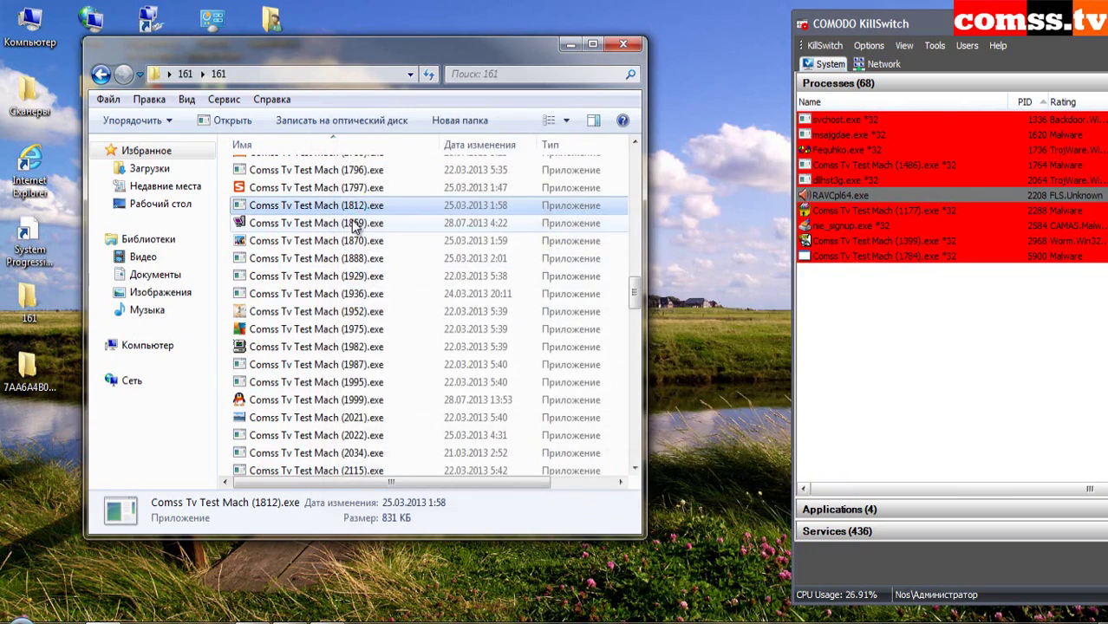
- Try sample 1859, cancel its Open With prompt, and run sample 1797 again
double_click(357, 223)
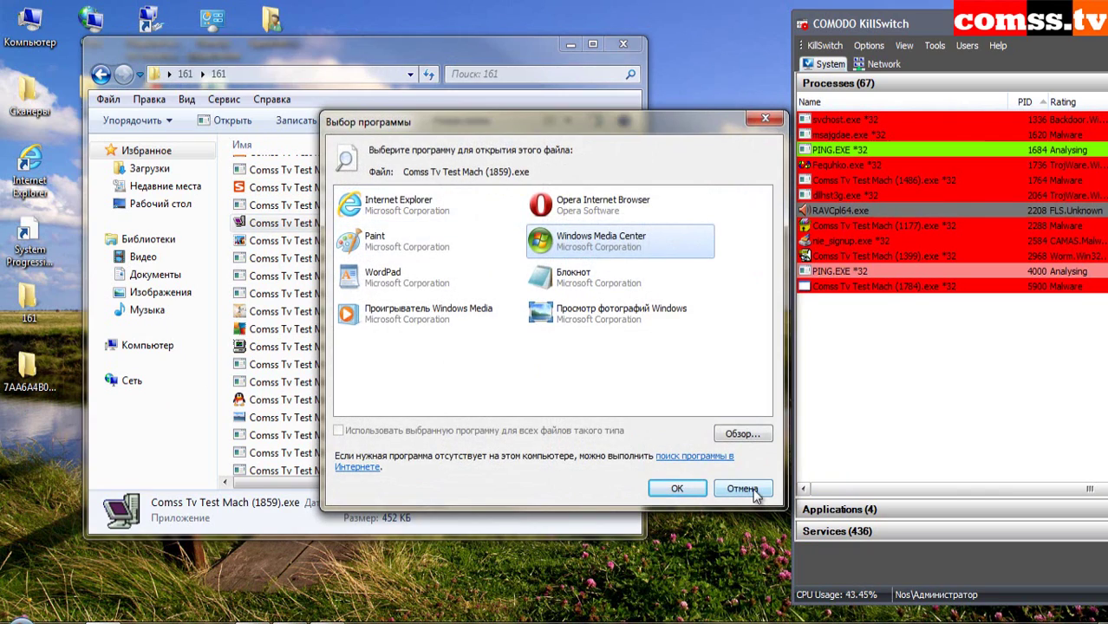
left_click(742, 489)
double_click(372, 188)
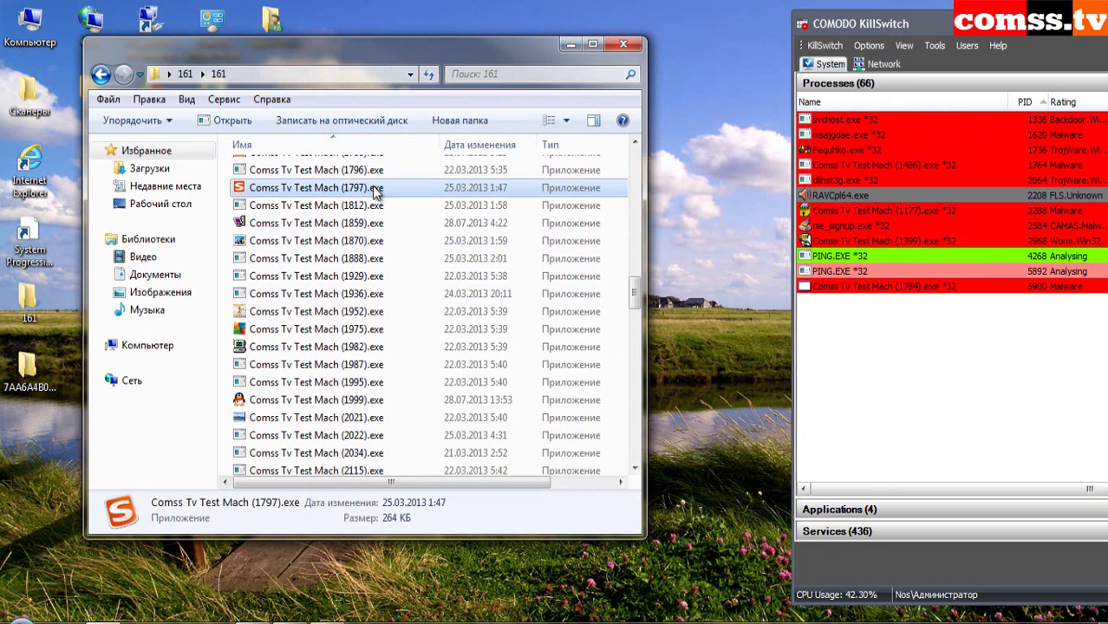
left_click(352, 206)
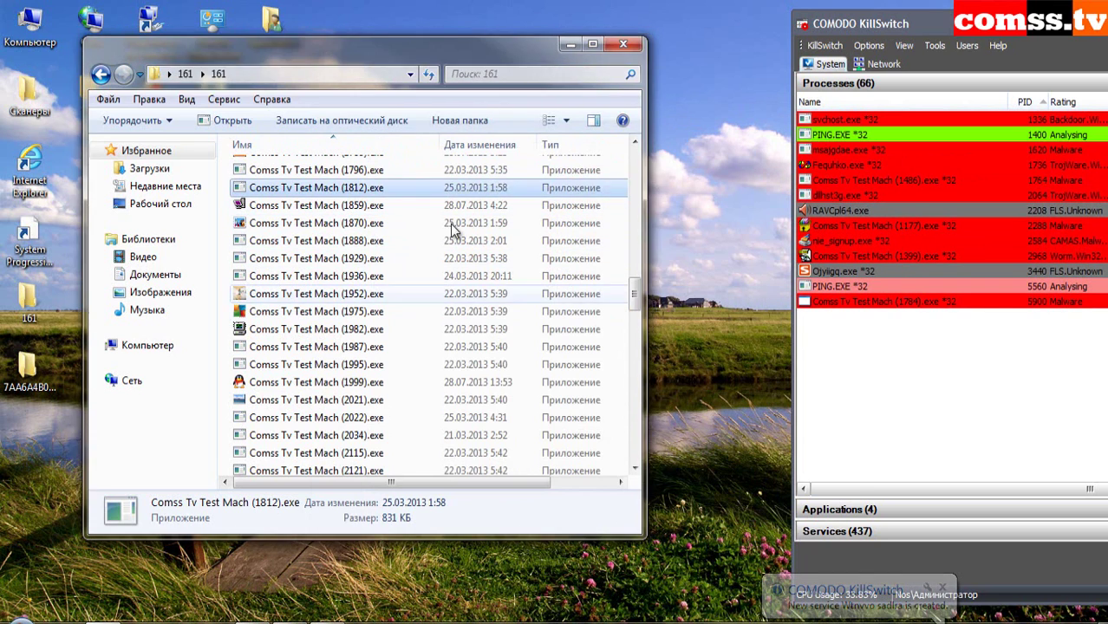
left_click(351, 212)
- Run samples 1859, 1870 and 1888 from the context menu, dismissing the missing-DLL error
right_click(351, 212)
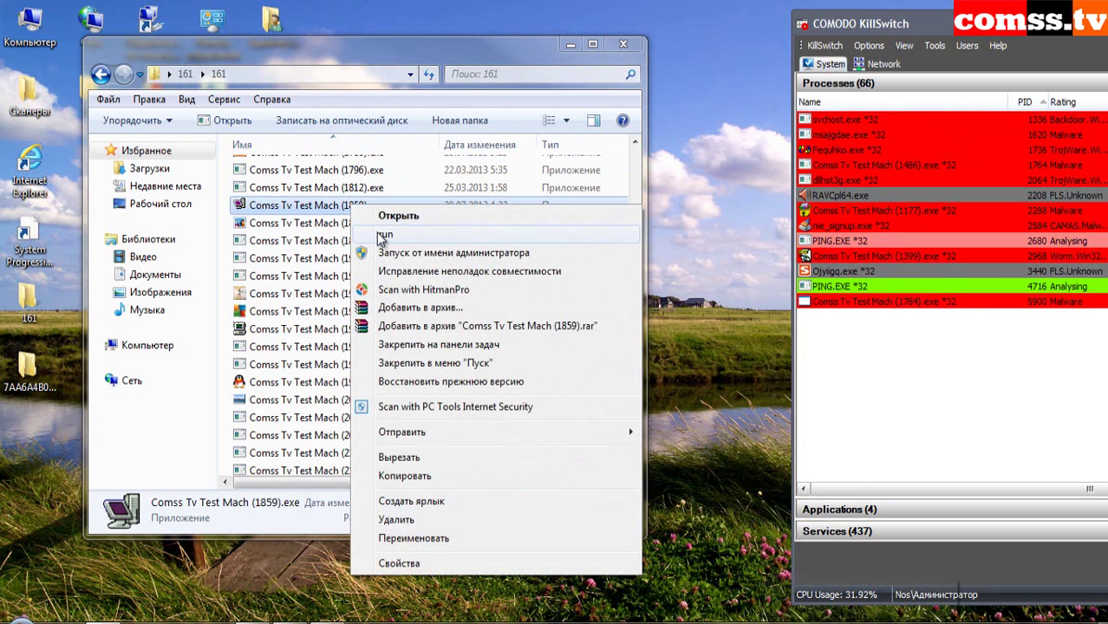
left_click(386, 220)
key("Return")
right_click(347, 224)
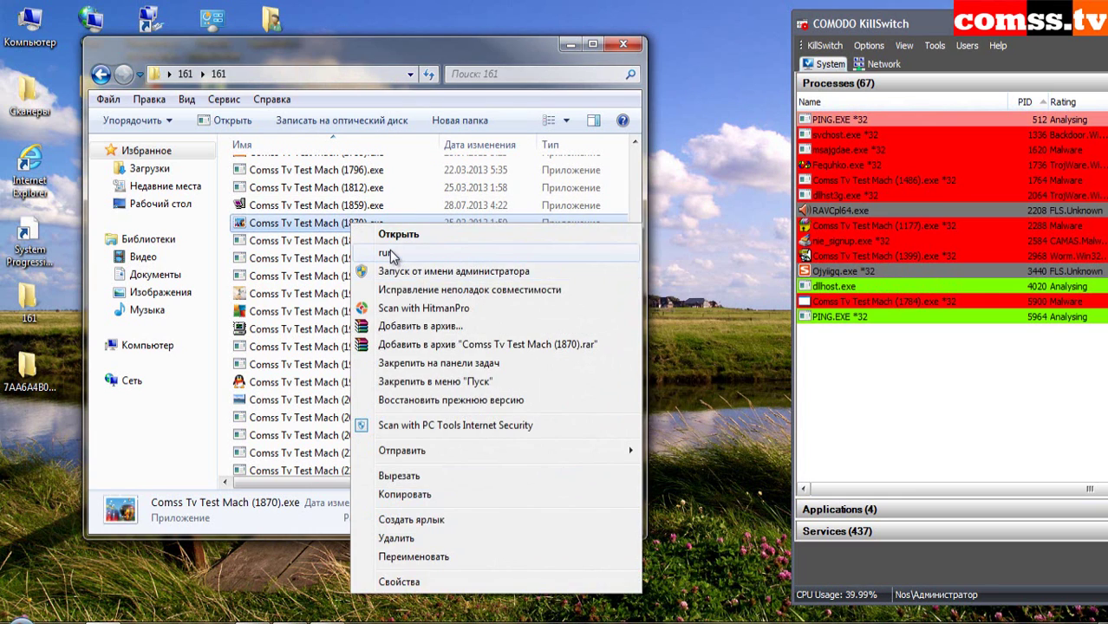
left_click(390, 233)
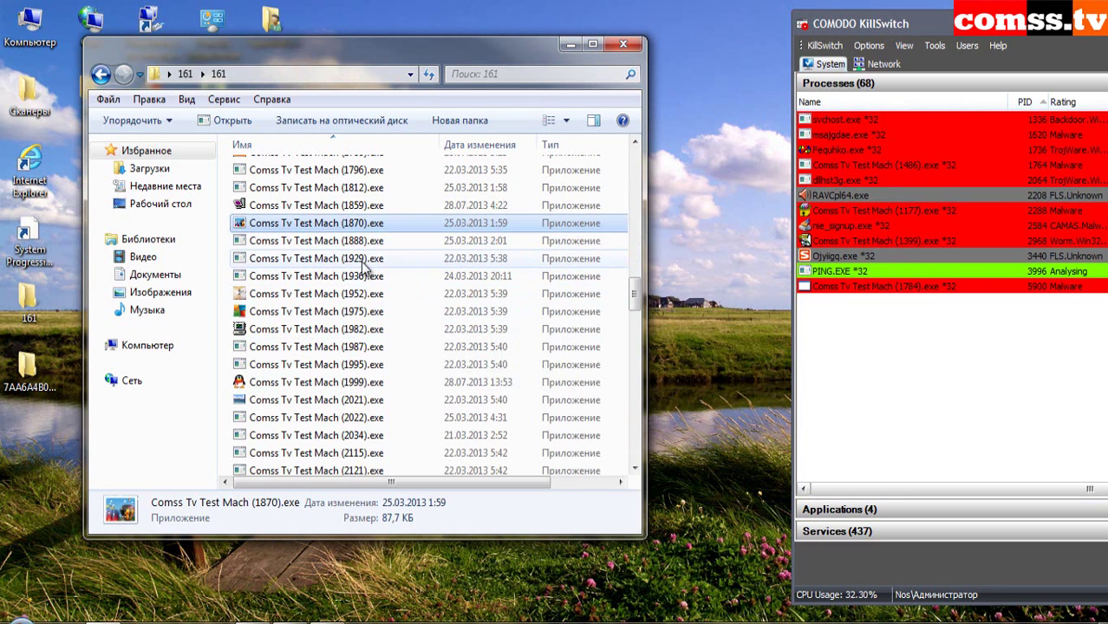
right_click(352, 244)
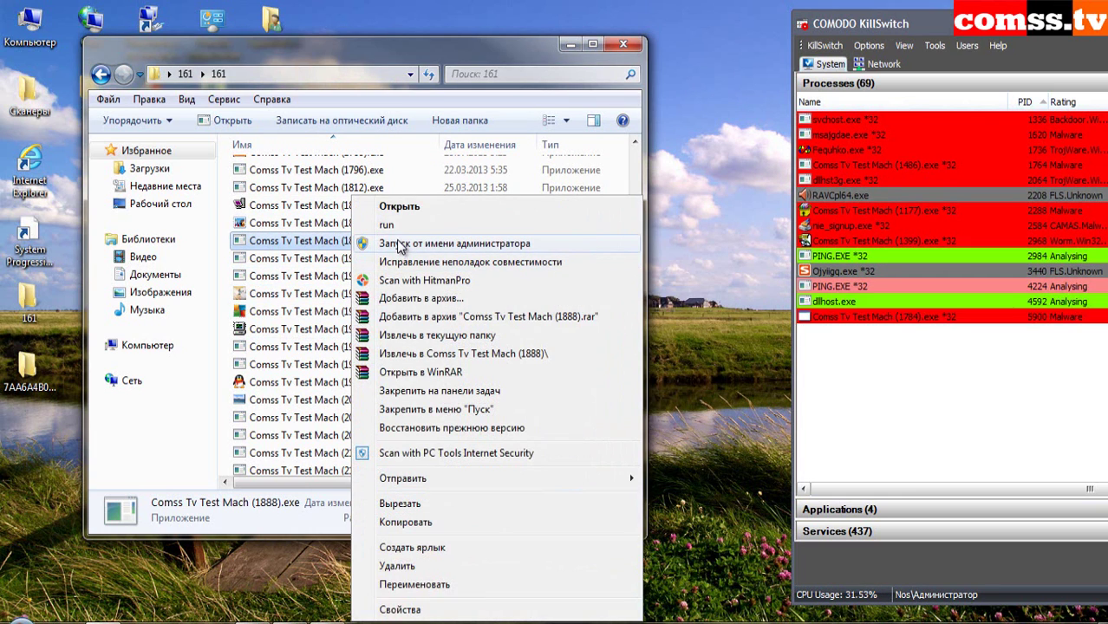
left_click(387, 226)
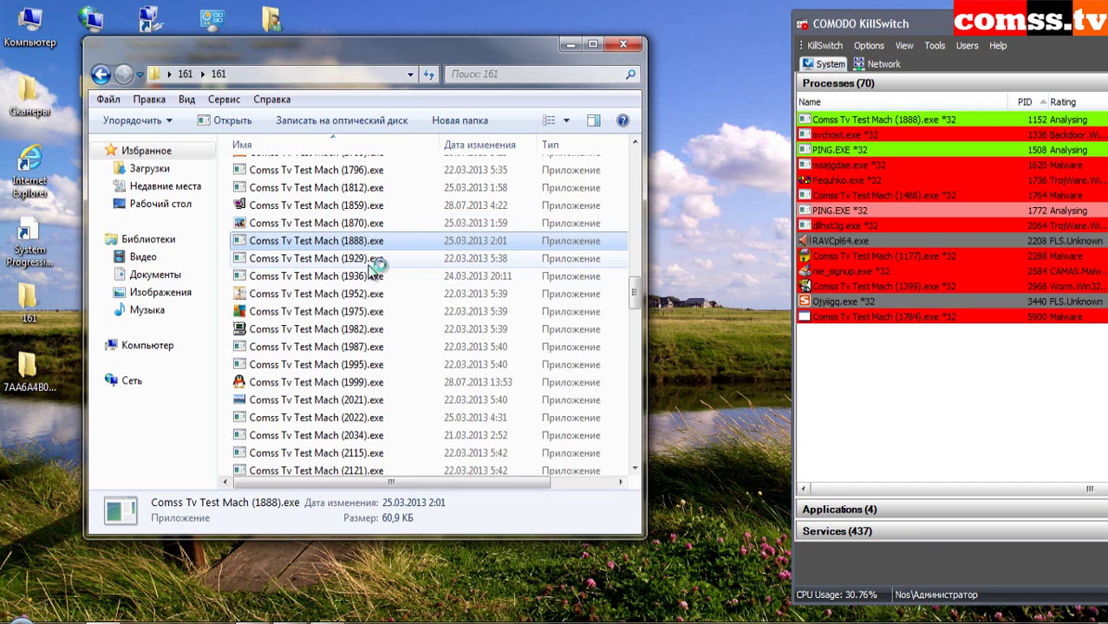
- Run sample 1929, answer the Hacktool.Rootkit alert, close crashed pctsGui and relaunch PC Tools
right_click(447, 253)
left_click(473, 260)
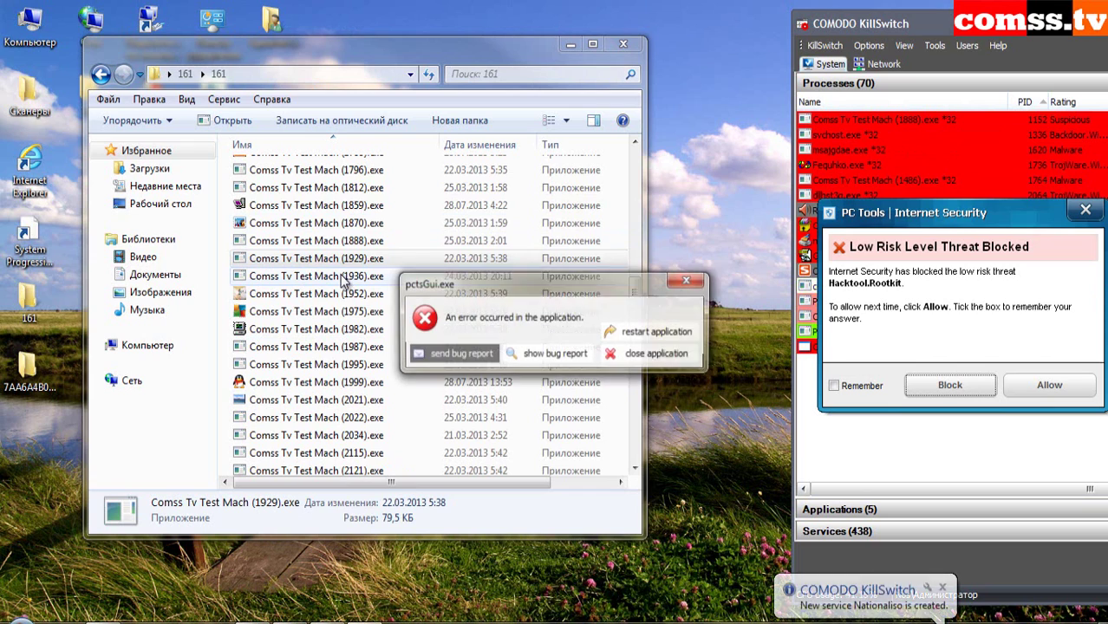
left_click(952, 380)
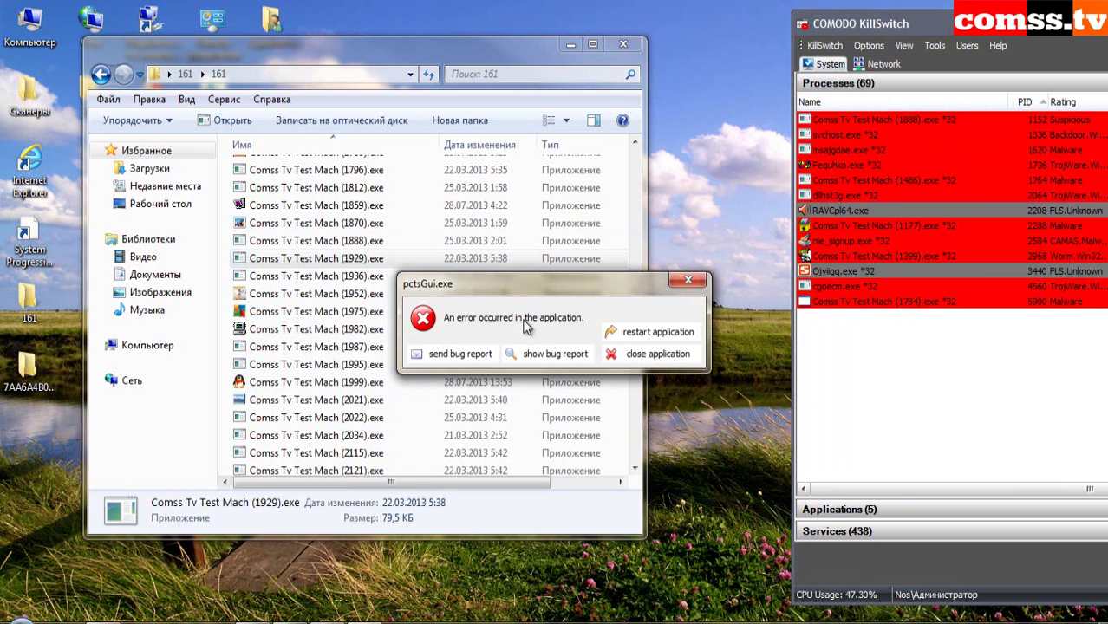
left_click(614, 355)
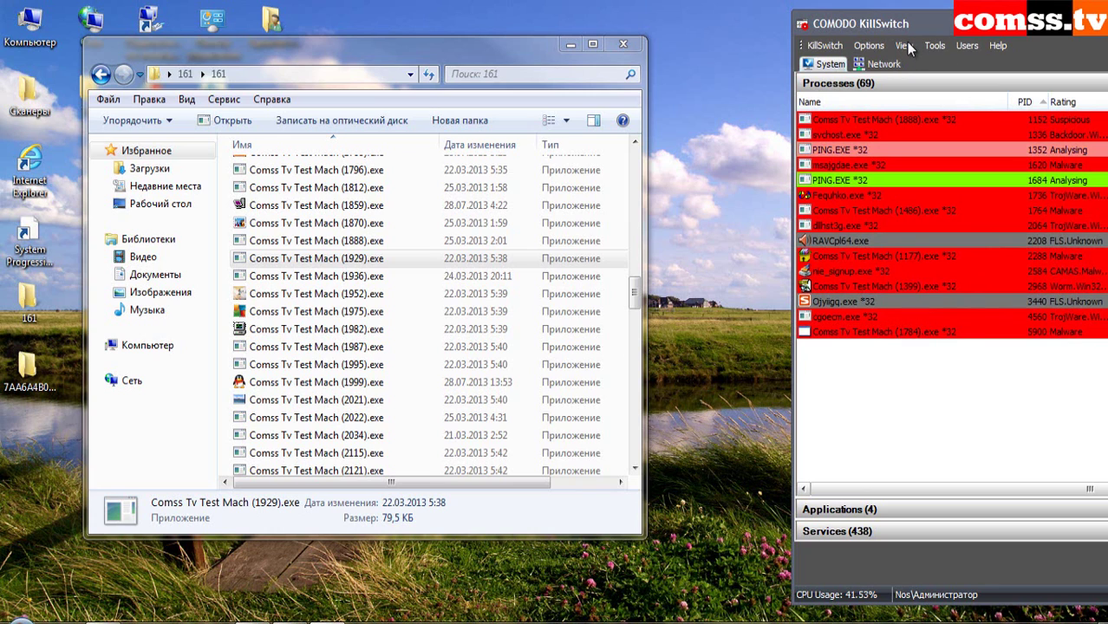
left_click(906, 42)
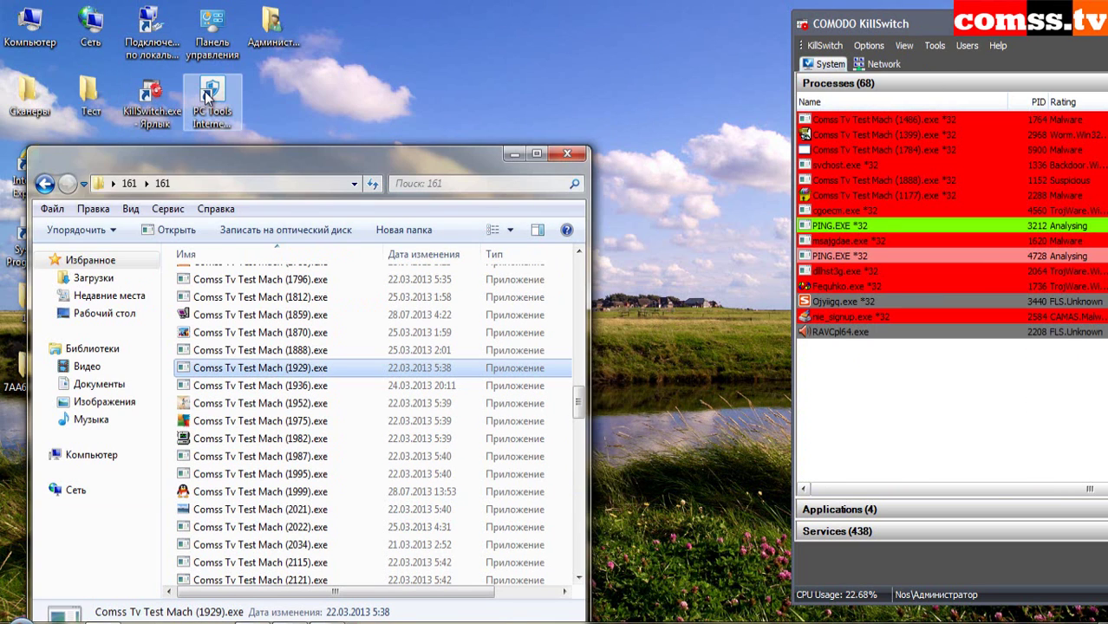
right_click(207, 97)
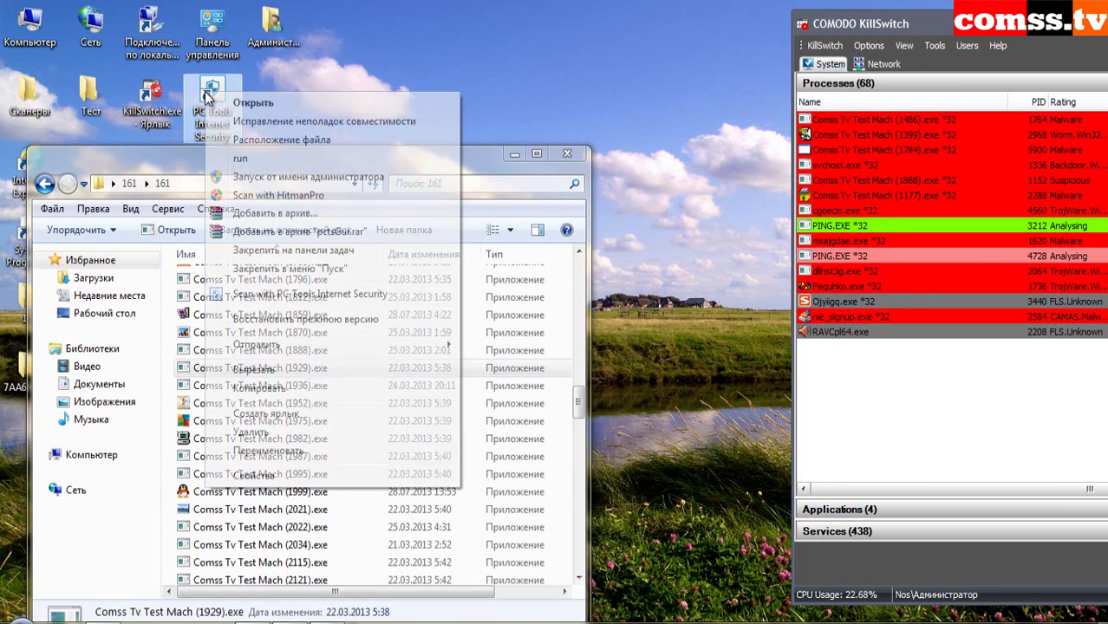
left_click(240, 159)
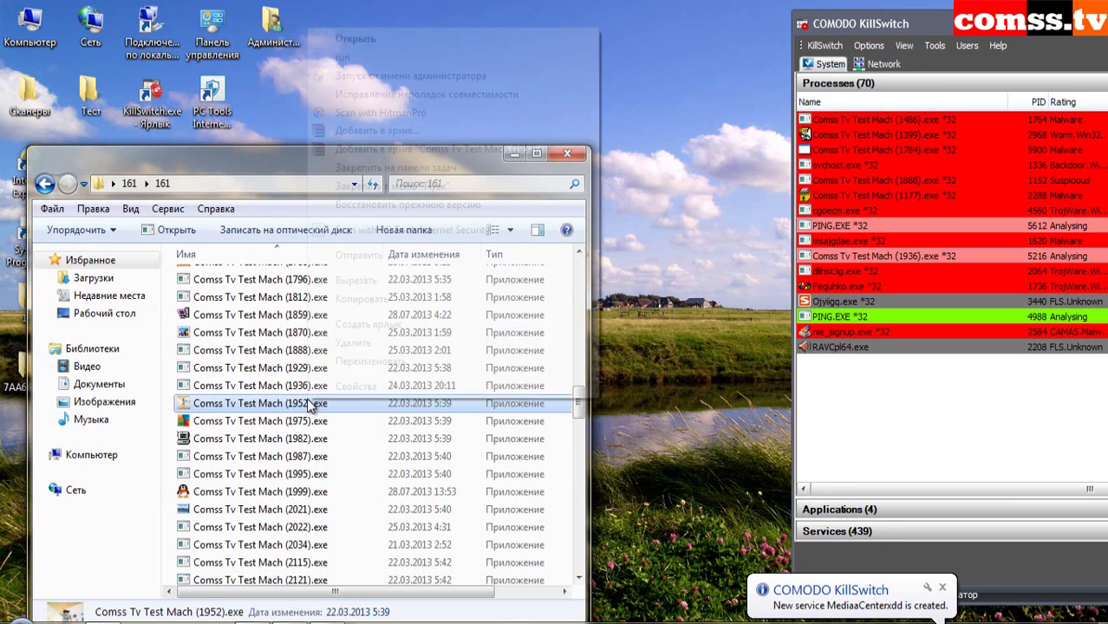
- Run sample 1952 and block the Backdoor.Trojan threat
right_click(307, 401)
left_click(352, 58)
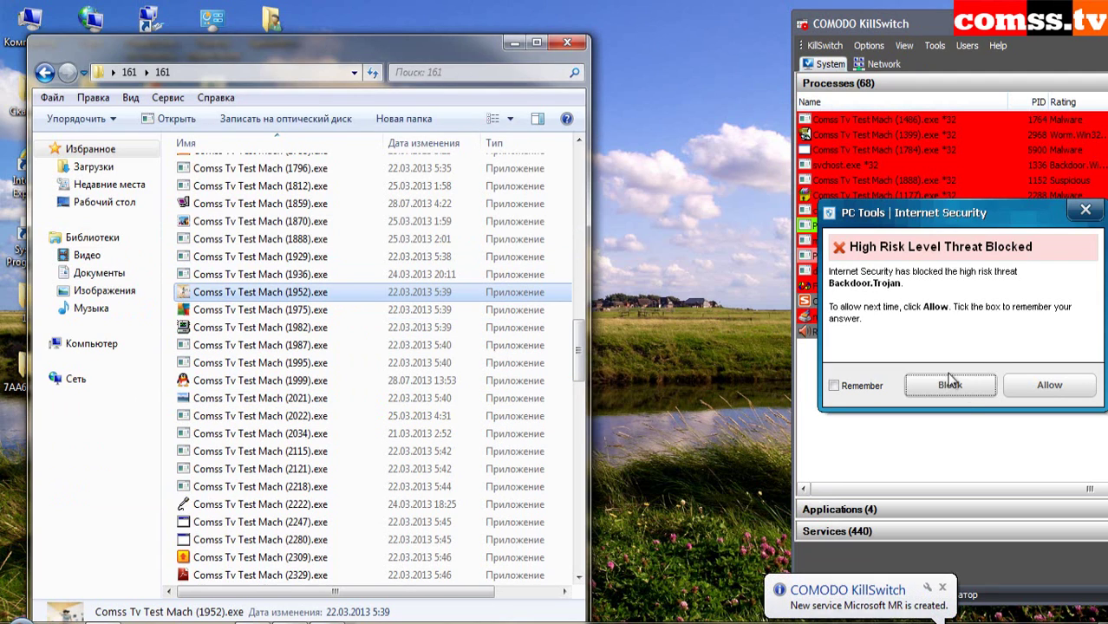
left_click(963, 384)
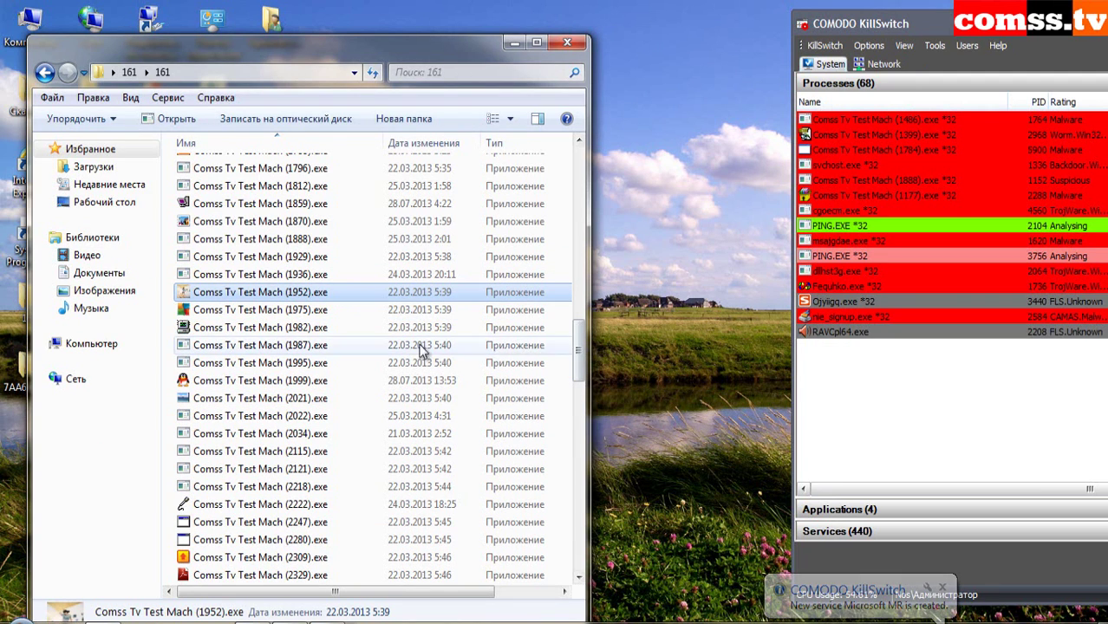
- Run samples 1975, 1982 and 1987 and close the IntelliGuard report of 2 infections
right_click(293, 310)
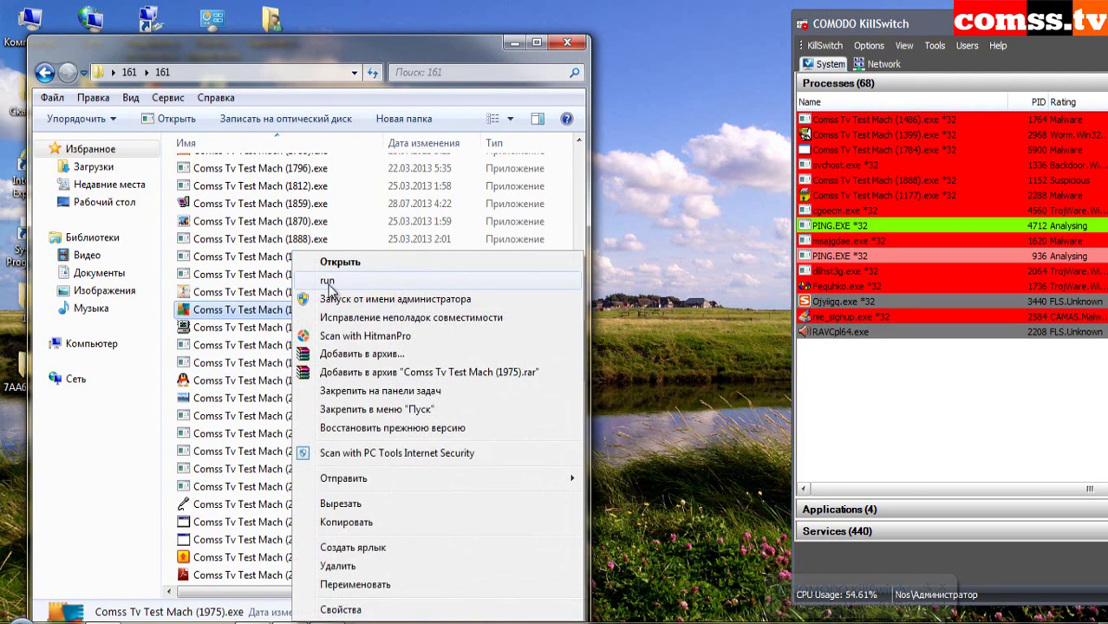
left_click(327, 280)
right_click(297, 312)
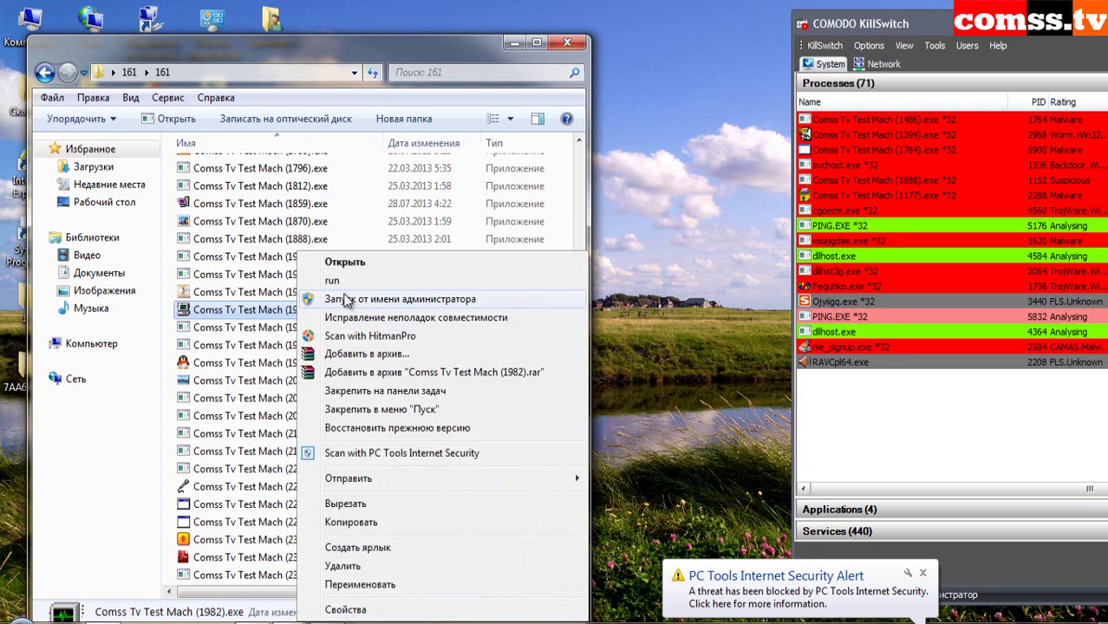
left_click(342, 281)
right_click(306, 327)
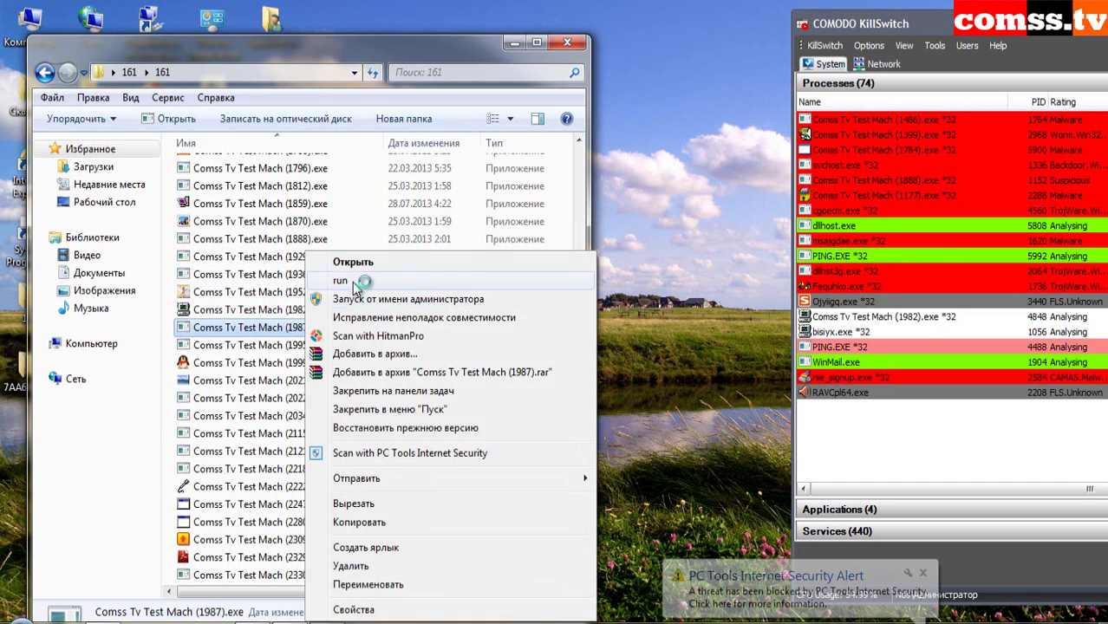
left_click(356, 283)
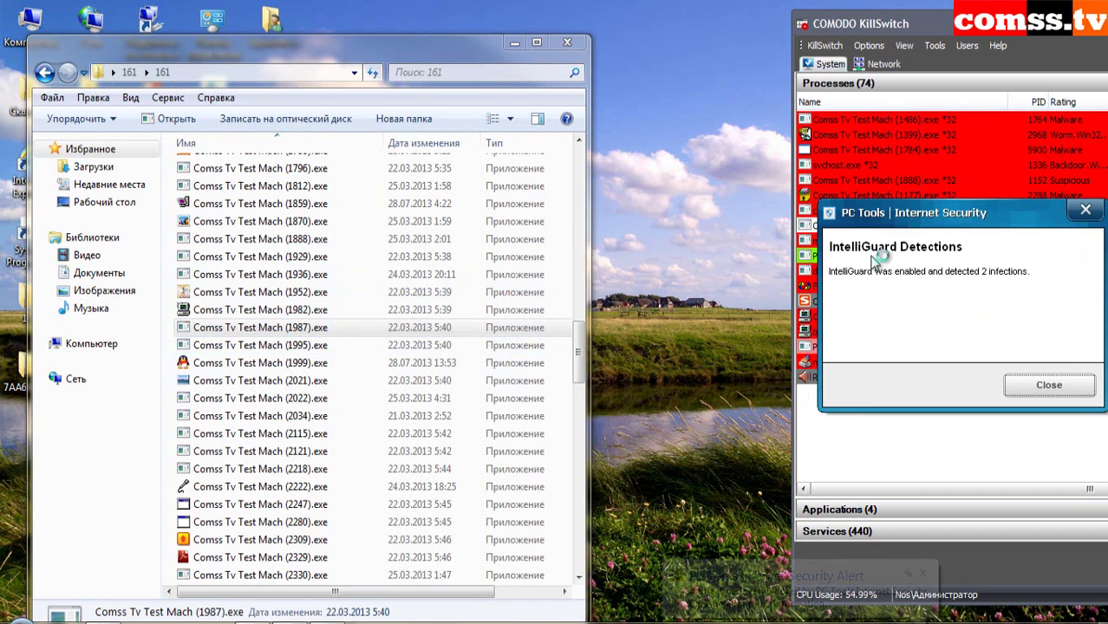
left_click(1049, 385)
right_click(276, 344)
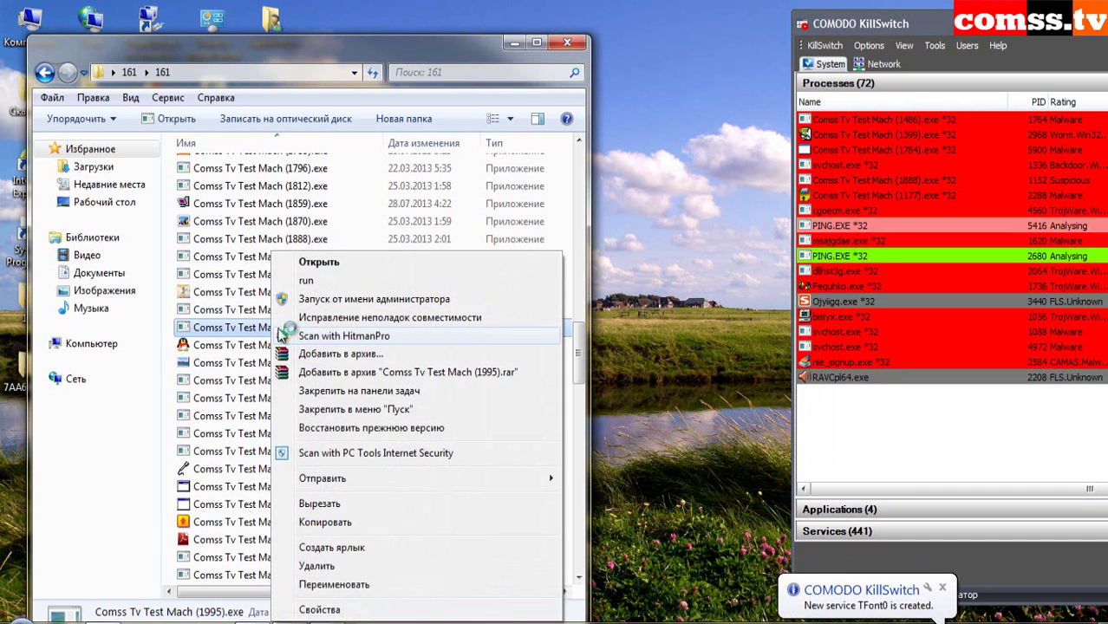
- Run samples 1995, 2021 and 2022, dismissing the compatibility assistant prompt
left_click(326, 282)
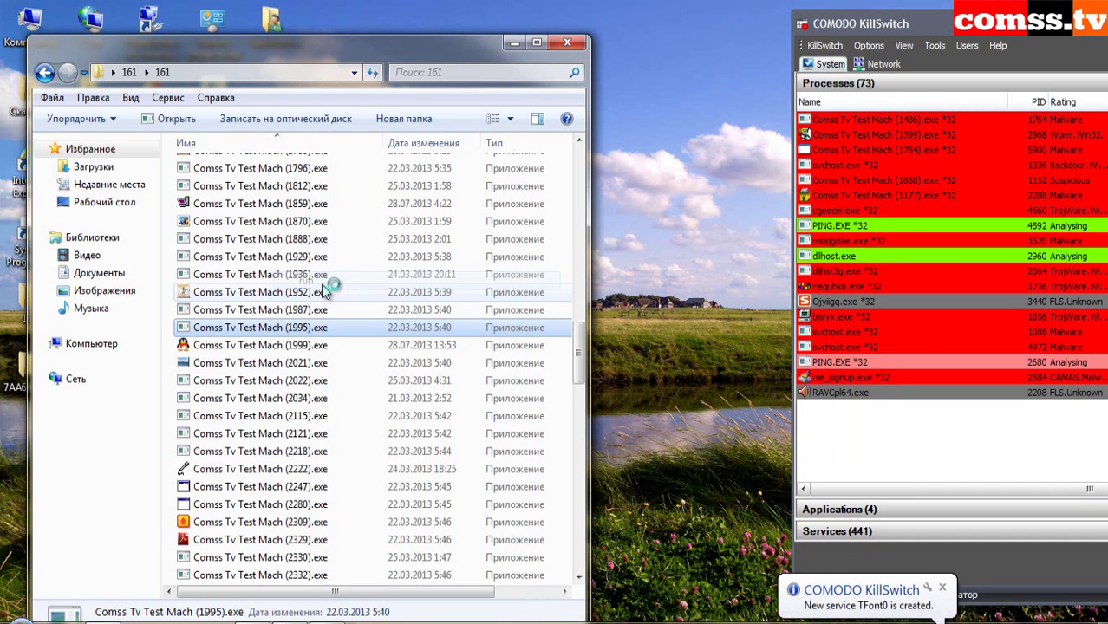
left_click(308, 345)
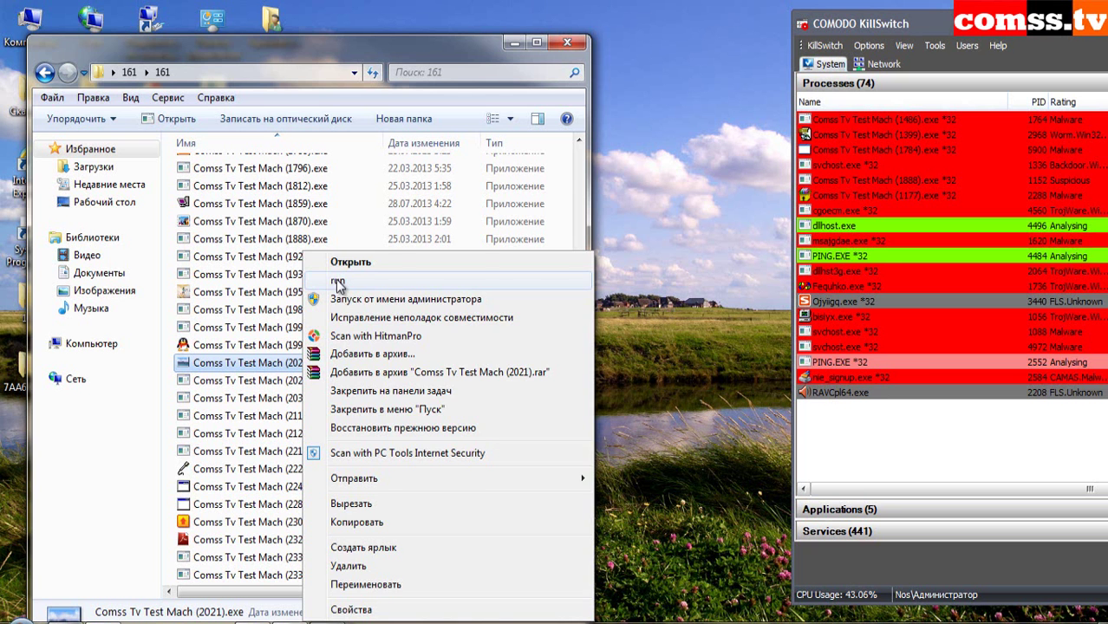
left_click(344, 404)
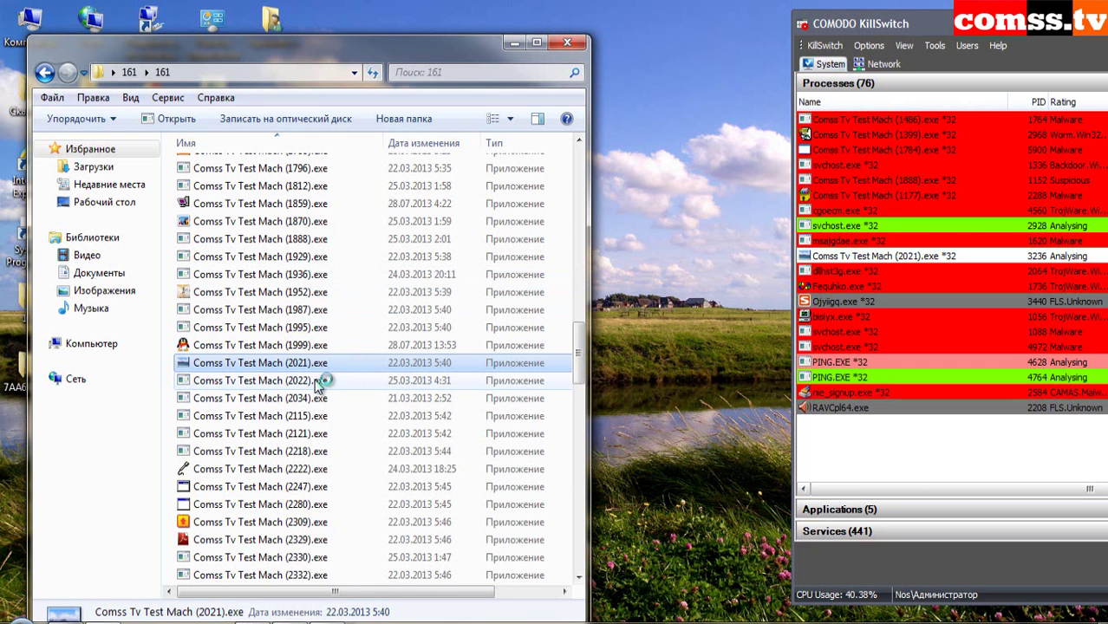
left_click(379, 343)
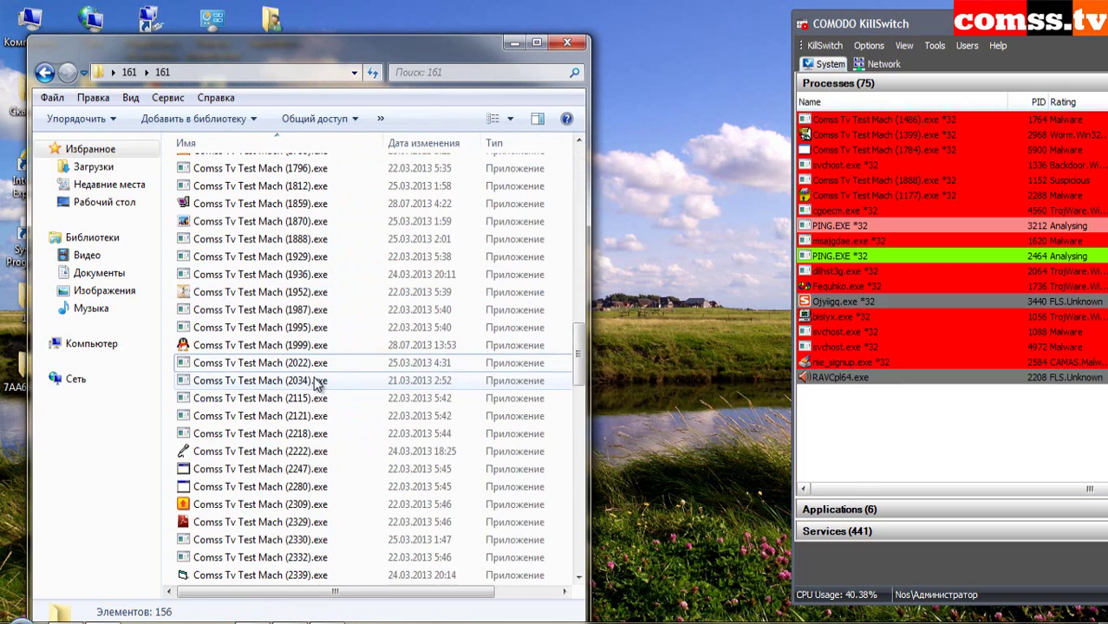
right_click(303, 363)
left_click(364, 280)
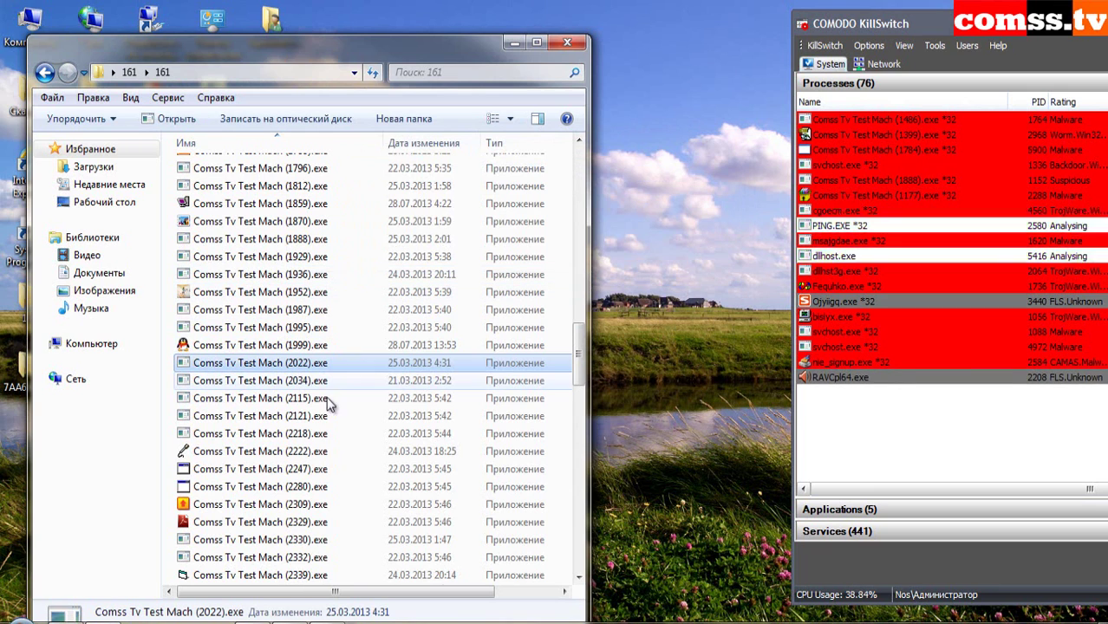
- Run samples 2034, 2115 and 2121 from their context menus
right_click(310, 386)
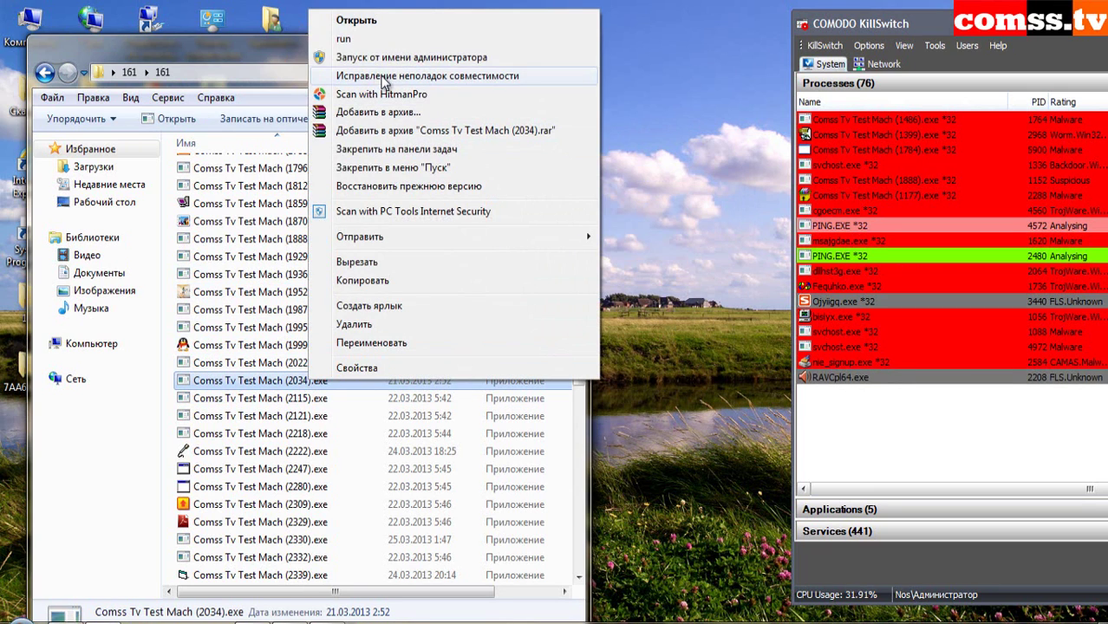
left_click(360, 40)
right_click(311, 398)
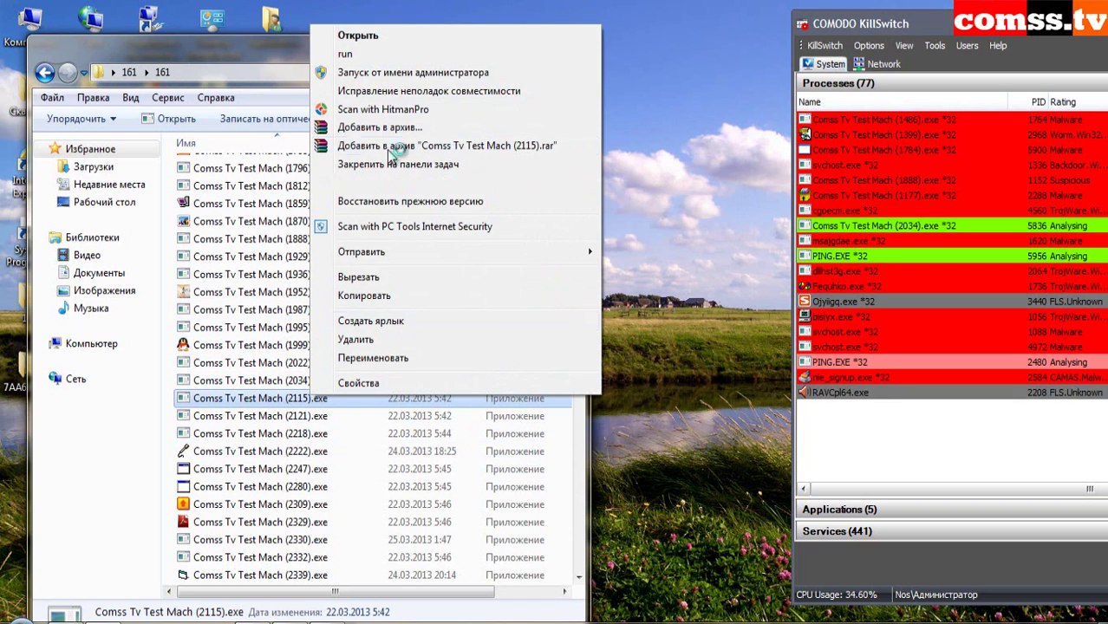
left_click(356, 54)
right_click(322, 418)
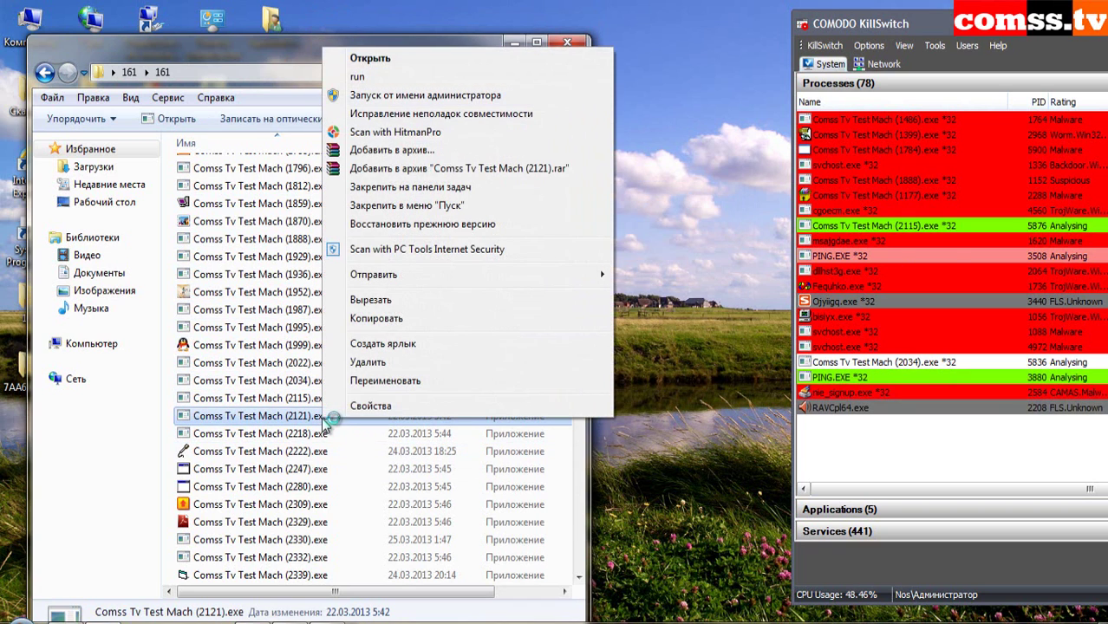
left_click(360, 78)
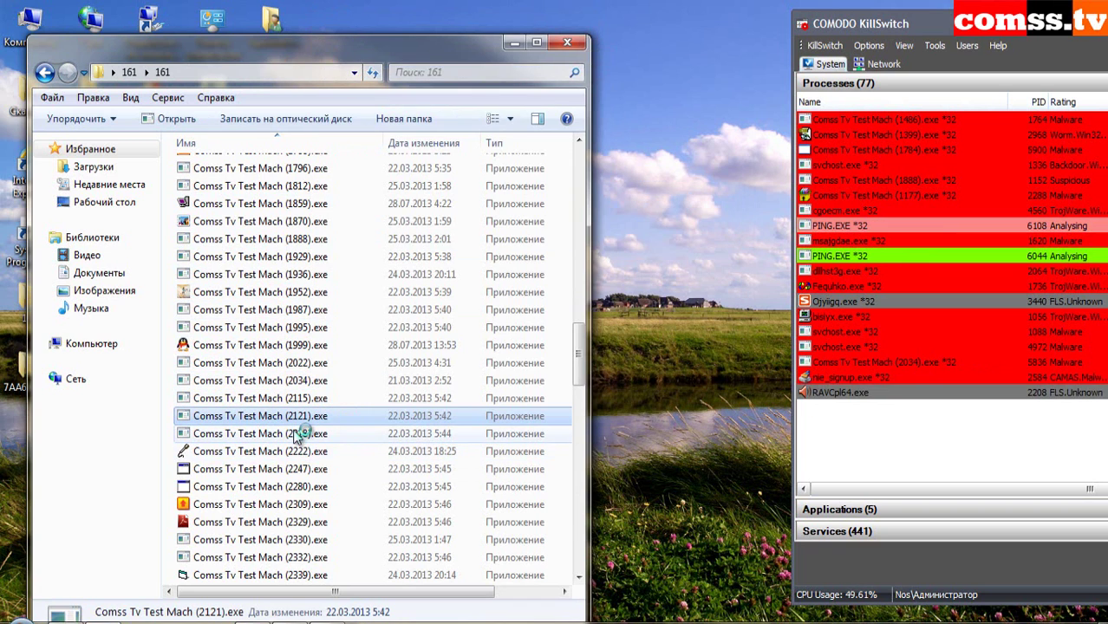
- Run samples 2222, 2309 and 2329
left_click(294, 434)
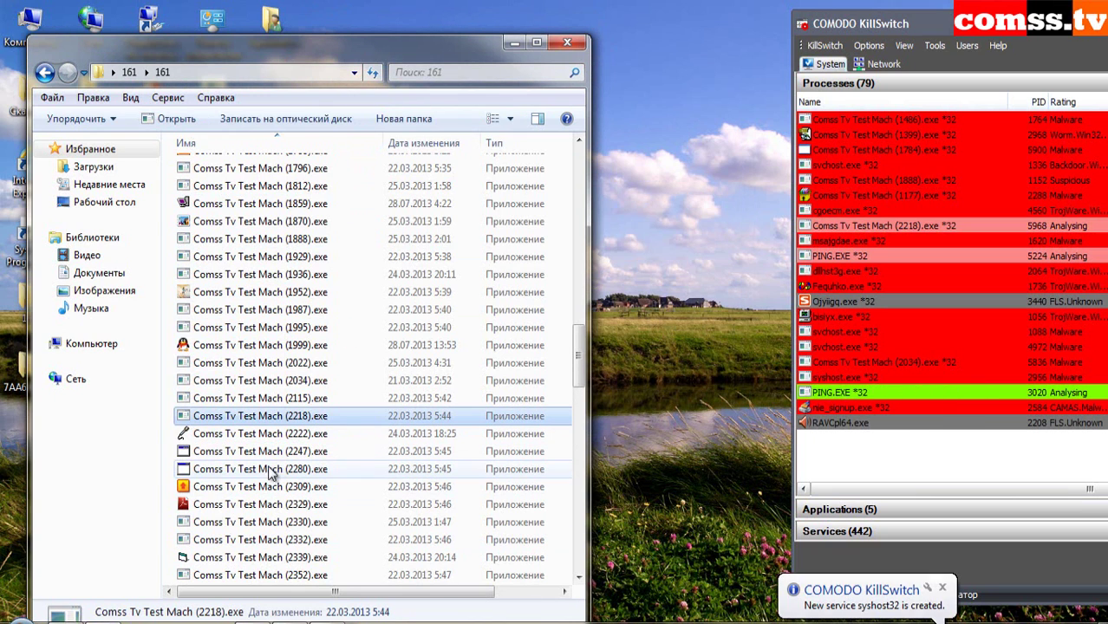
right_click(309, 434)
left_click(366, 90)
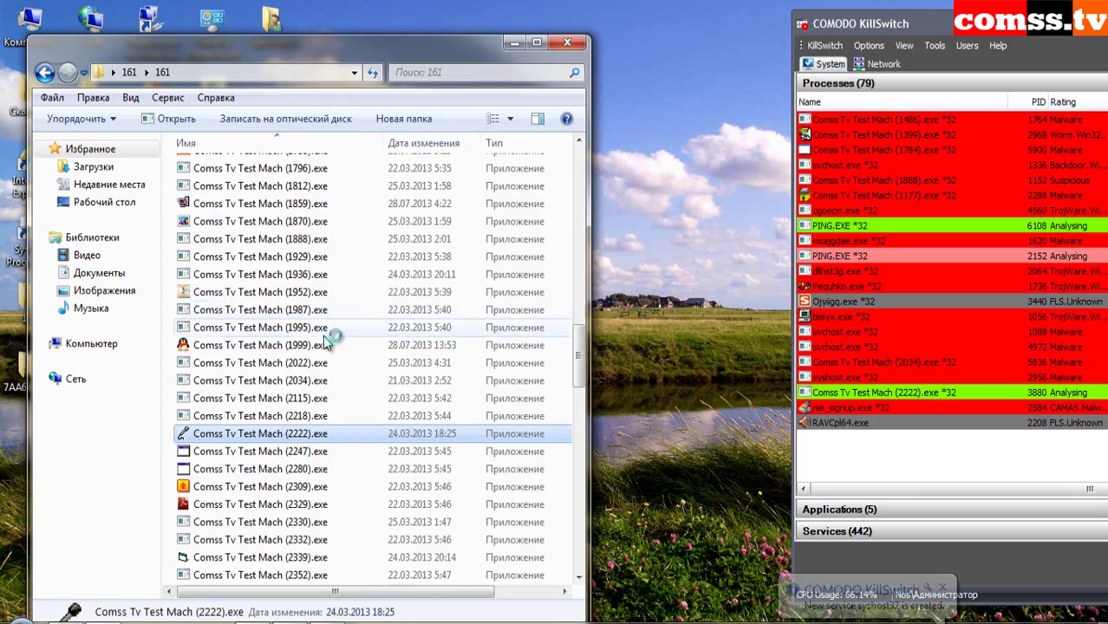
left_click(346, 468)
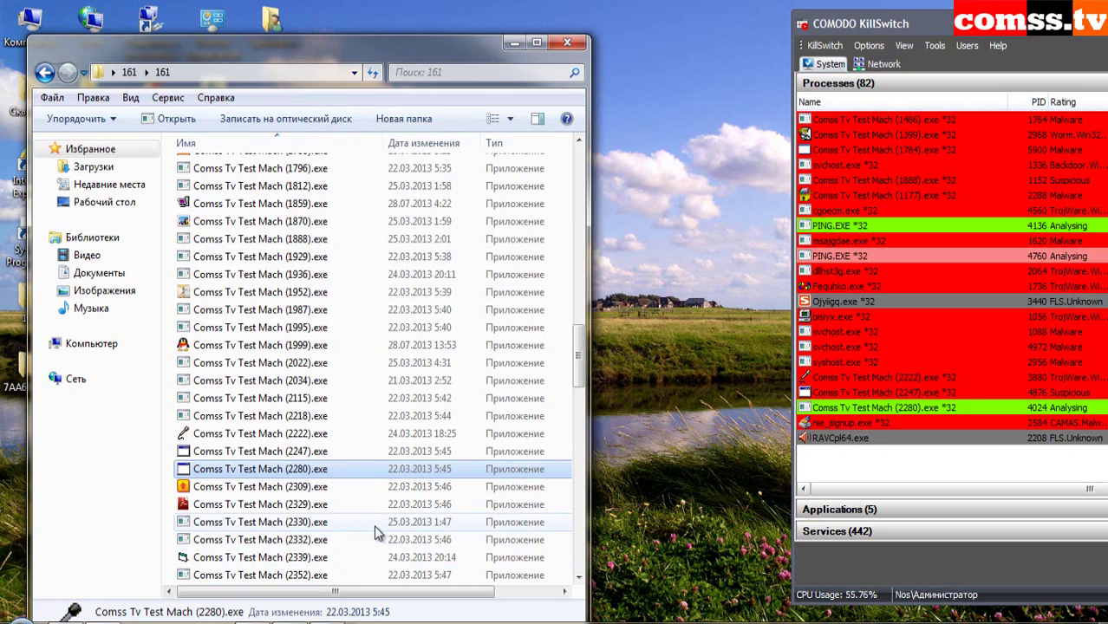
right_click(301, 486)
left_click(340, 92)
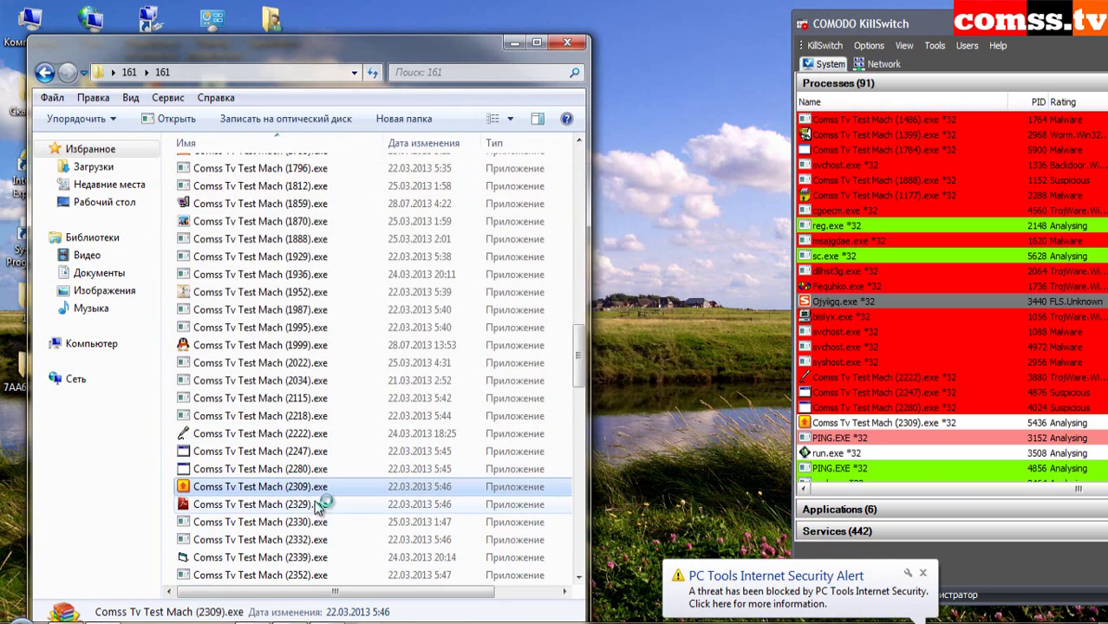
right_click(317, 506)
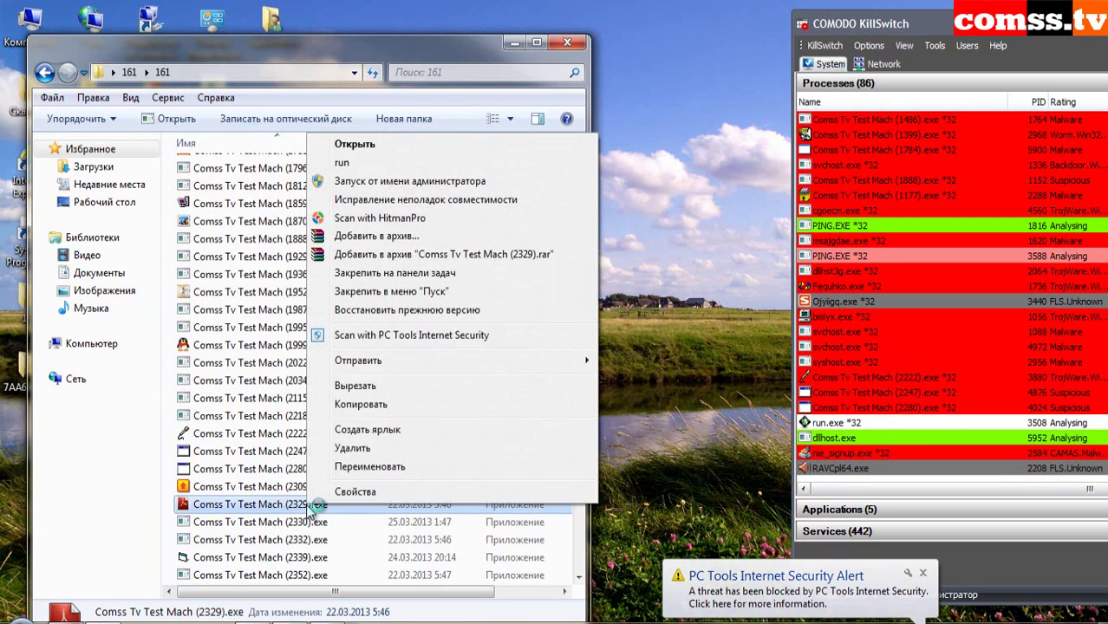
left_click(733, 319)
- Clear the error messages, including NumLock.exe and cd-rom.exe, and close the IntelliGuard Detections report
left_click(738, 320)
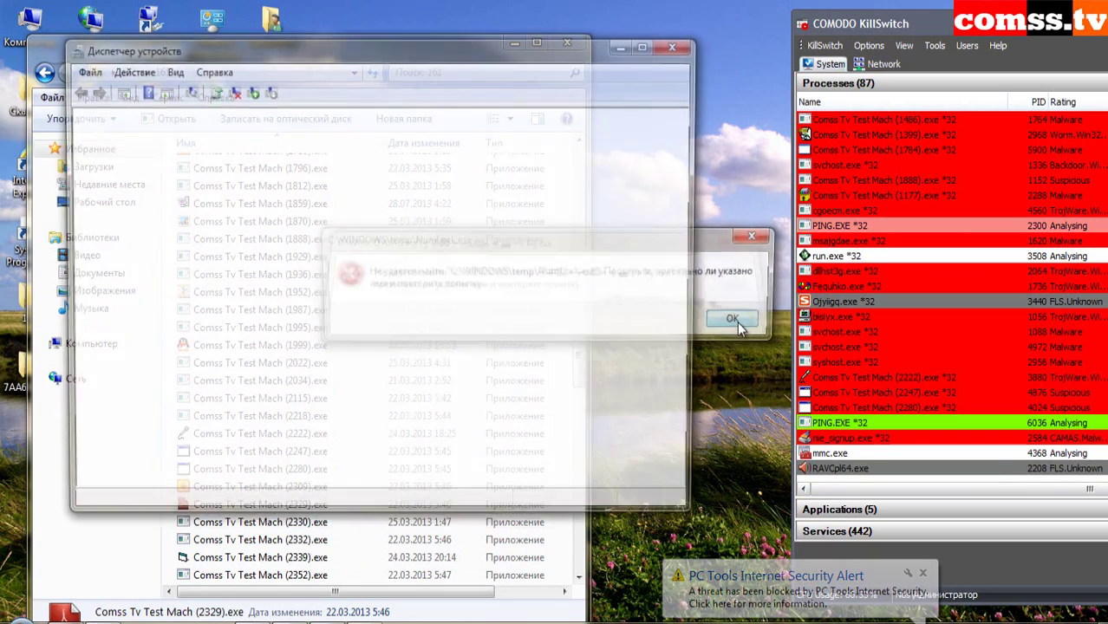
left_click(739, 320)
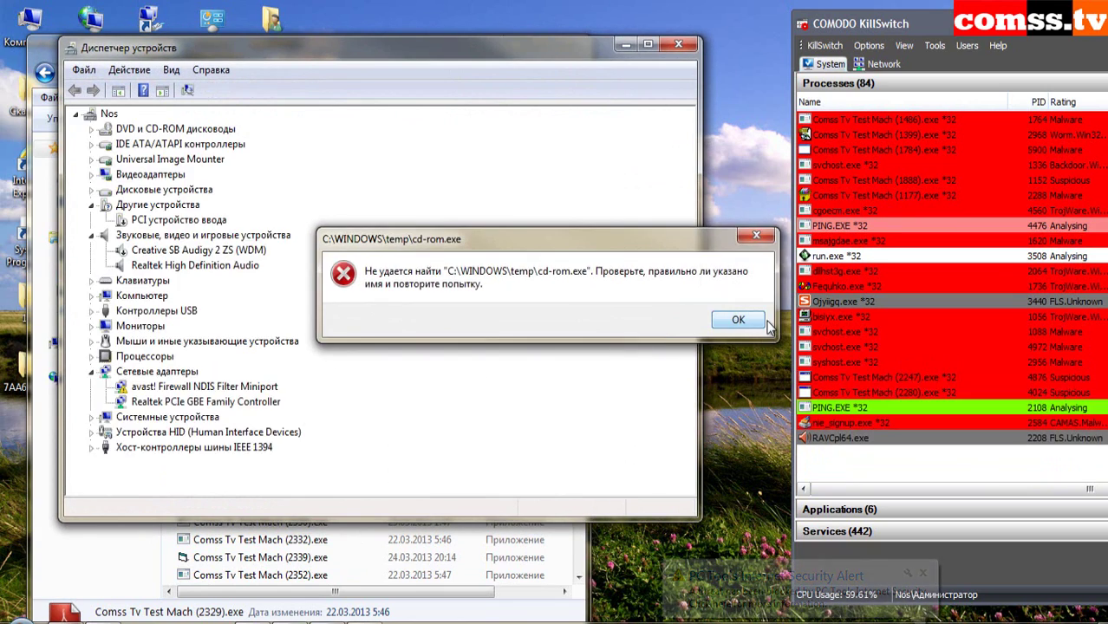
left_click(733, 319)
left_click(737, 319)
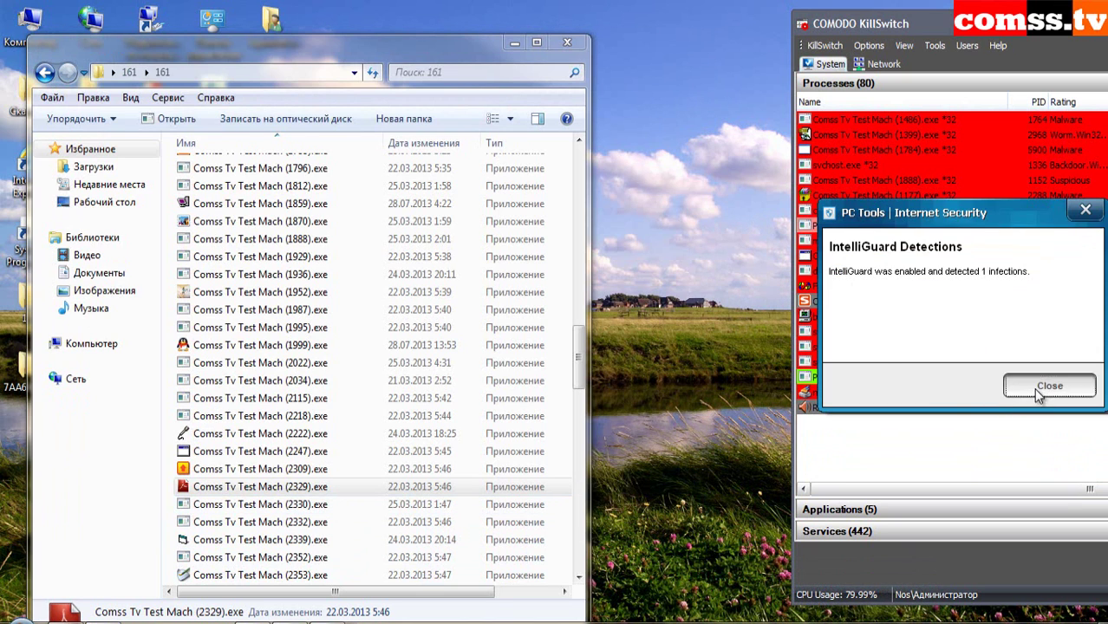
left_click(1048, 386)
- Run samples 2330 and 2332
right_click(313, 507)
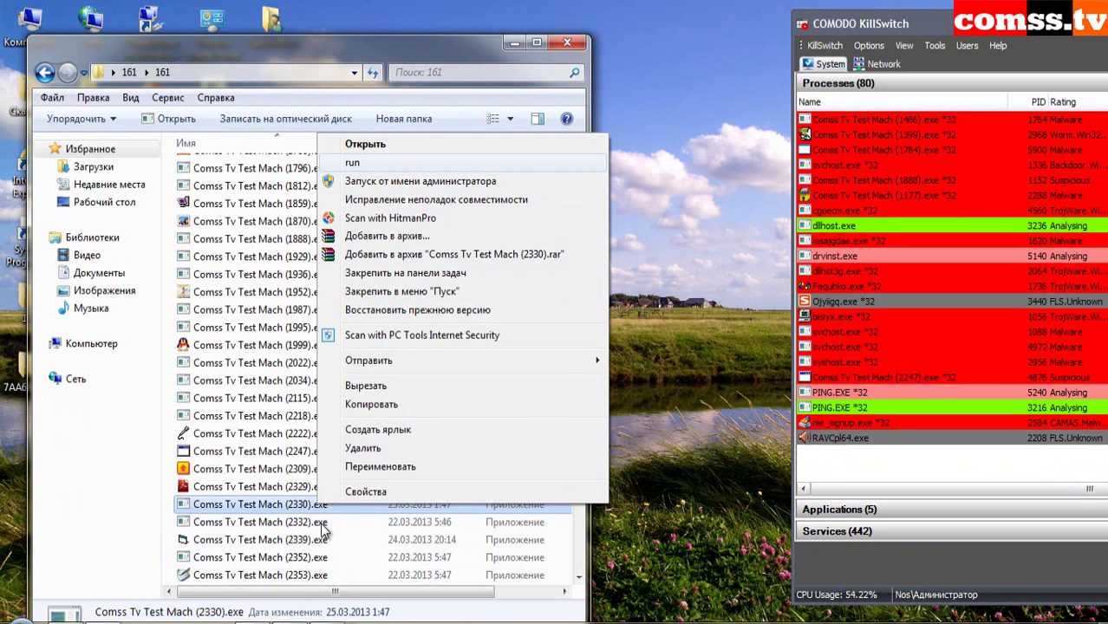
right_click(322, 527)
left_click(375, 182)
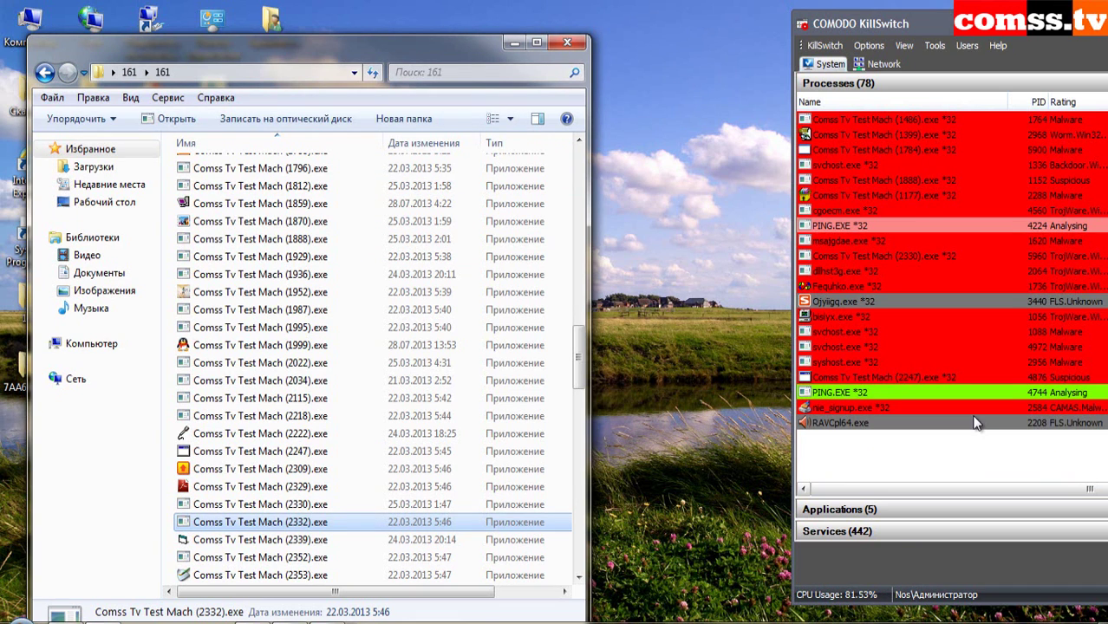
- Widen the KillSwitch process columns, then run sample 2339 after cancelling the choose-a-program prompt
left_click_drag(1006, 100, 975, 100)
left_click_drag(1066, 35, 969, 37)
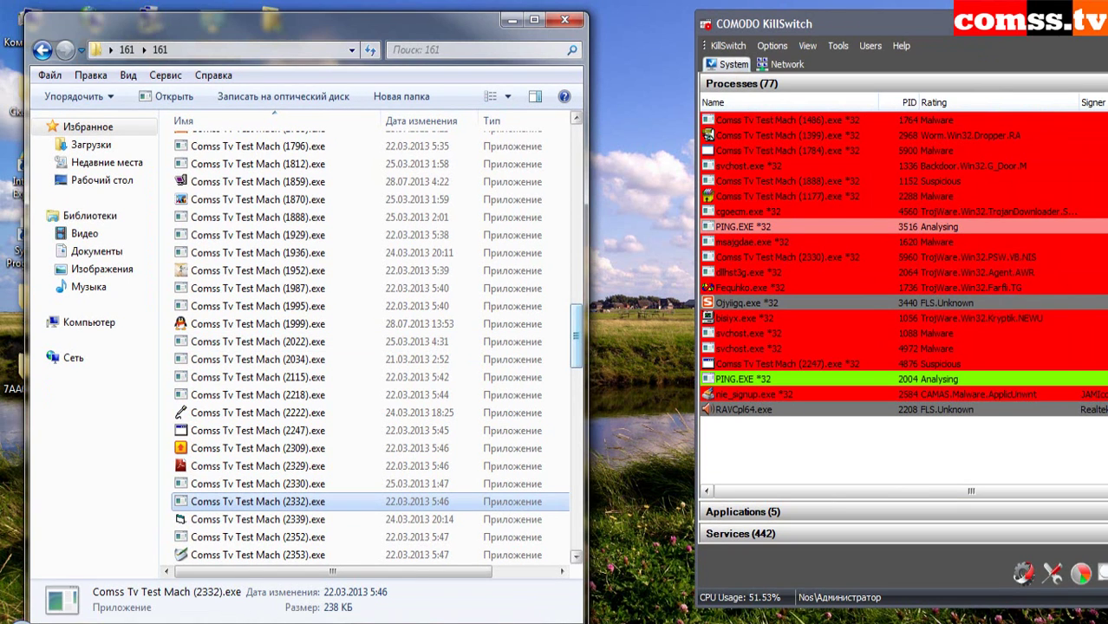
scroll(330, 399, "down", 7)
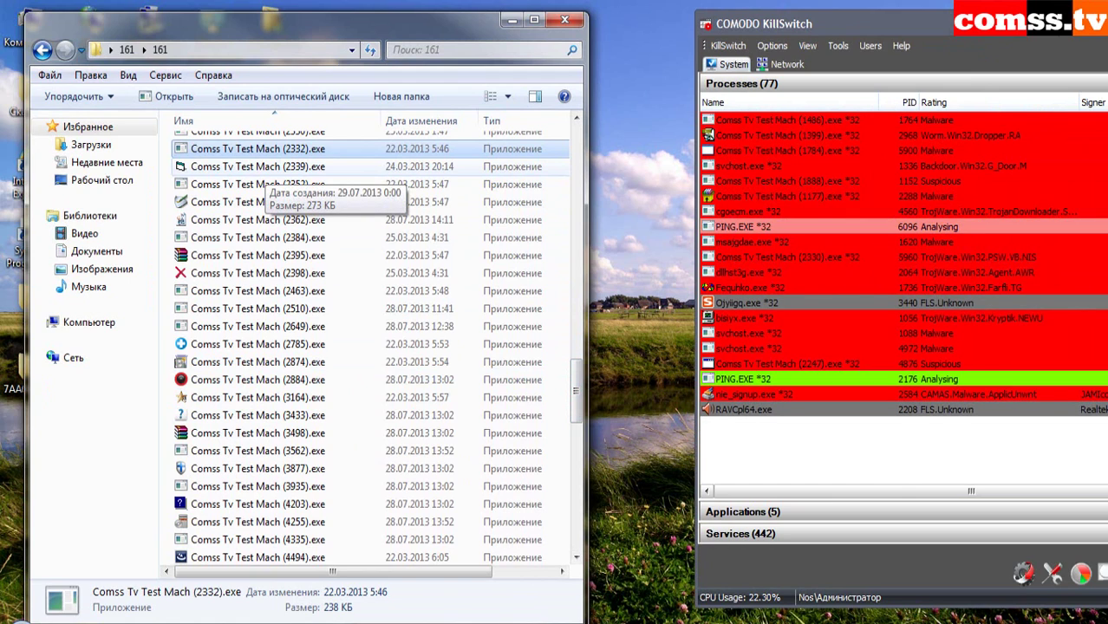
double_click(257, 167)
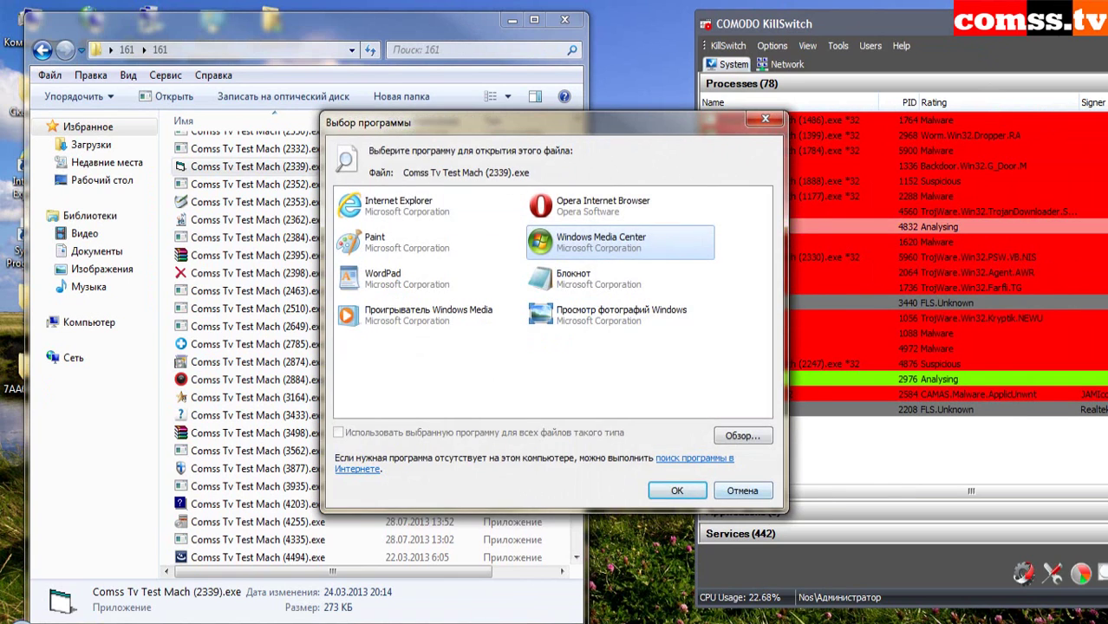
key("Escape")
right_click(262, 165)
left_click(297, 194)
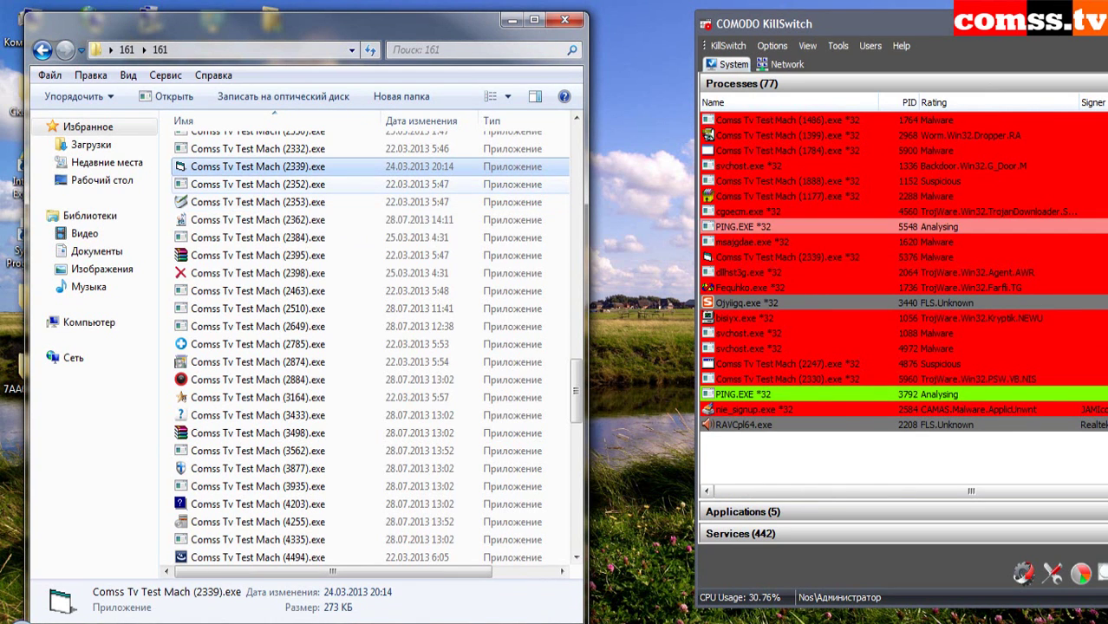
- Run samples 2352 and 2362, dismissing the not-a-Win32-application error
right_click(290, 185)
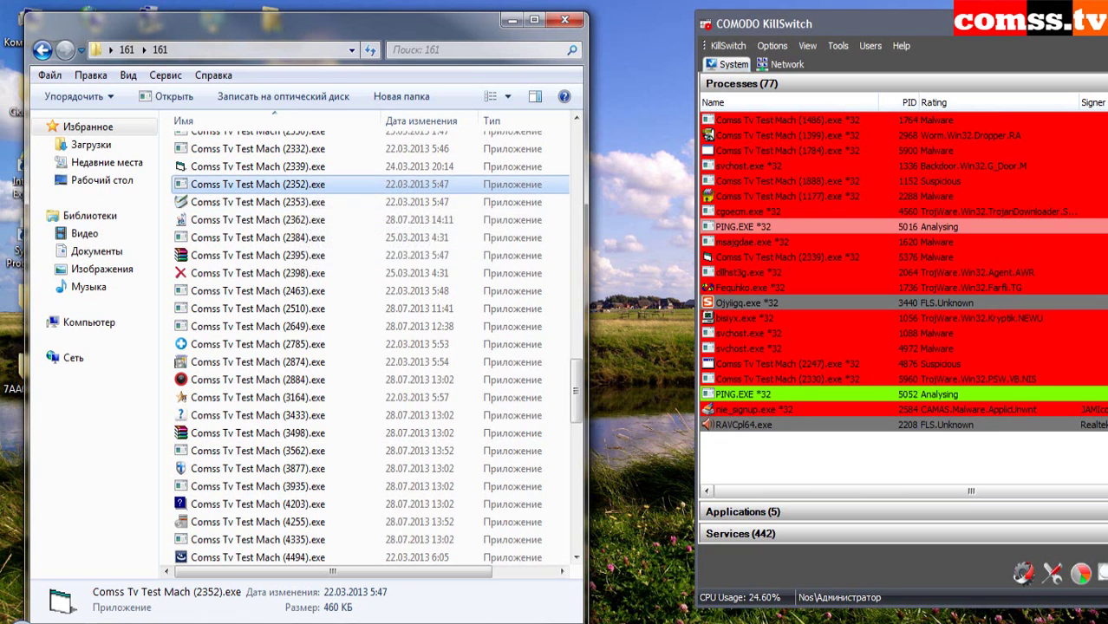
left_click(326, 213)
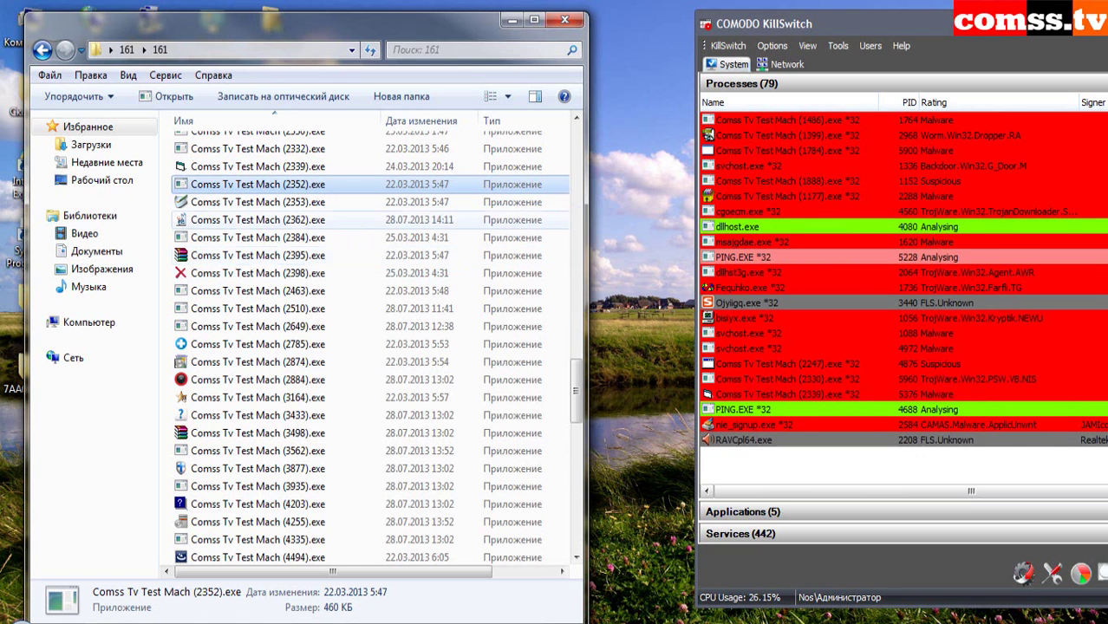
right_click(261, 221)
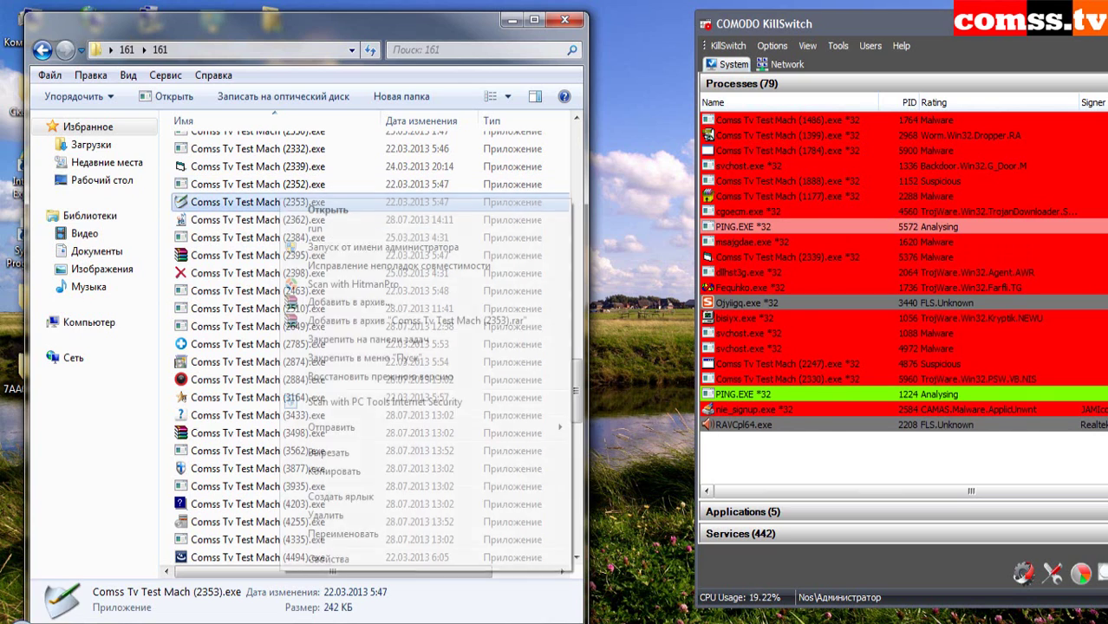
left_click(295, 249)
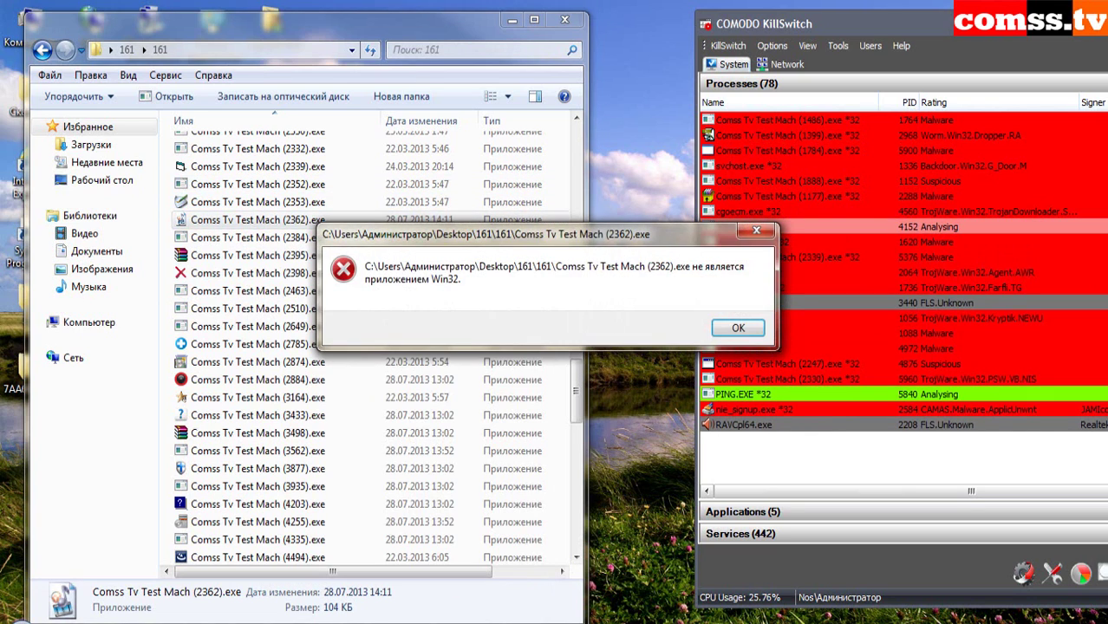
key("Return")
- Run samples 2398, 2463 and 2510
left_click(312, 237)
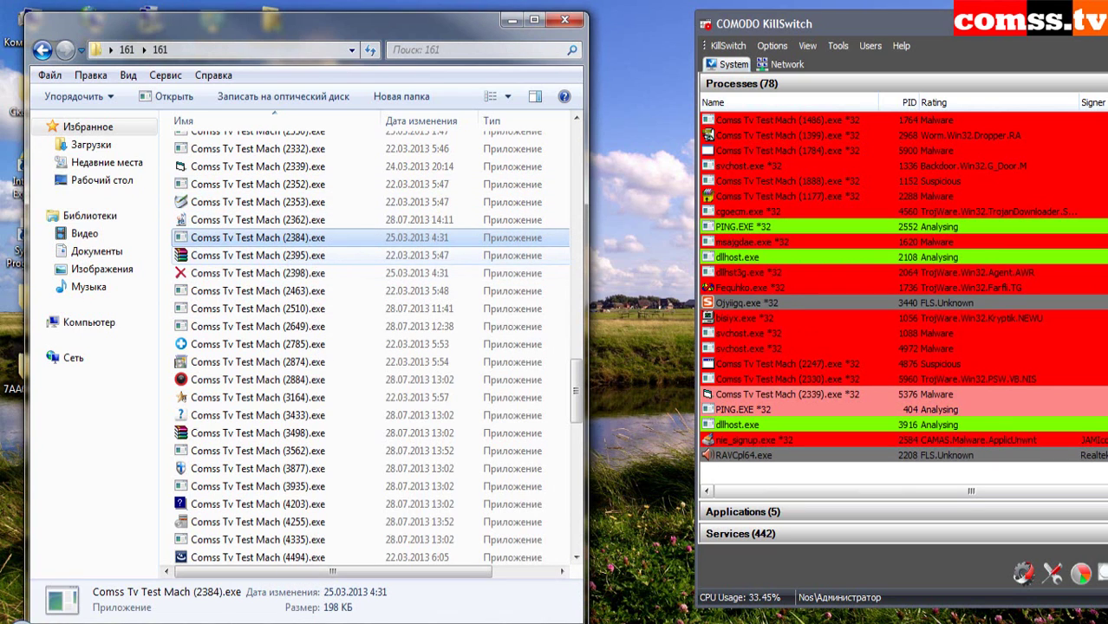
right_click(299, 273)
left_click(328, 274)
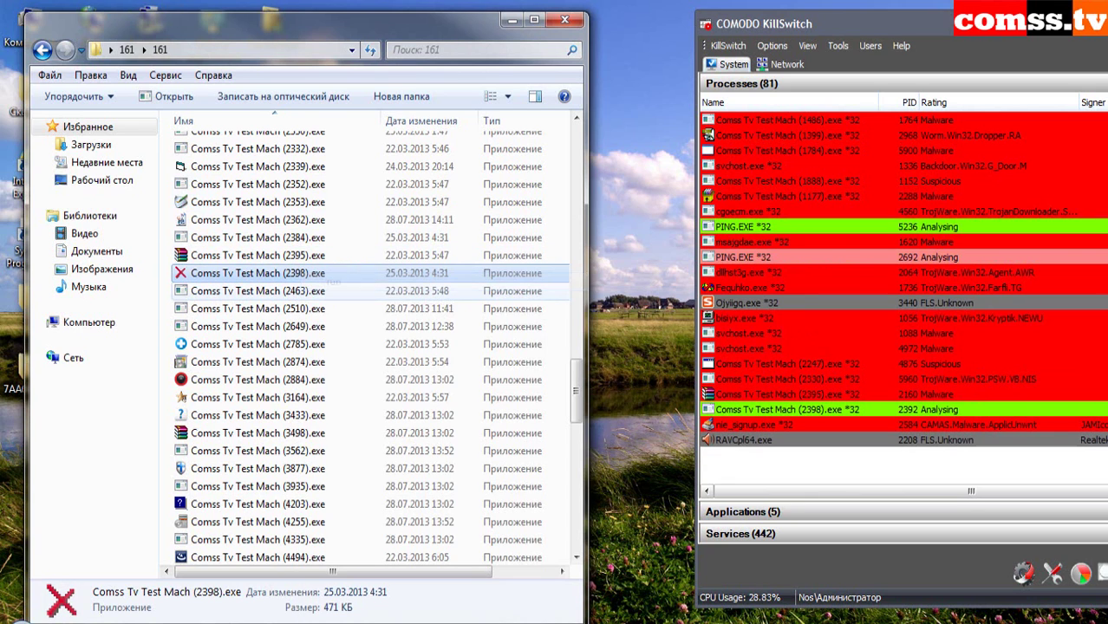
right_click(295, 291)
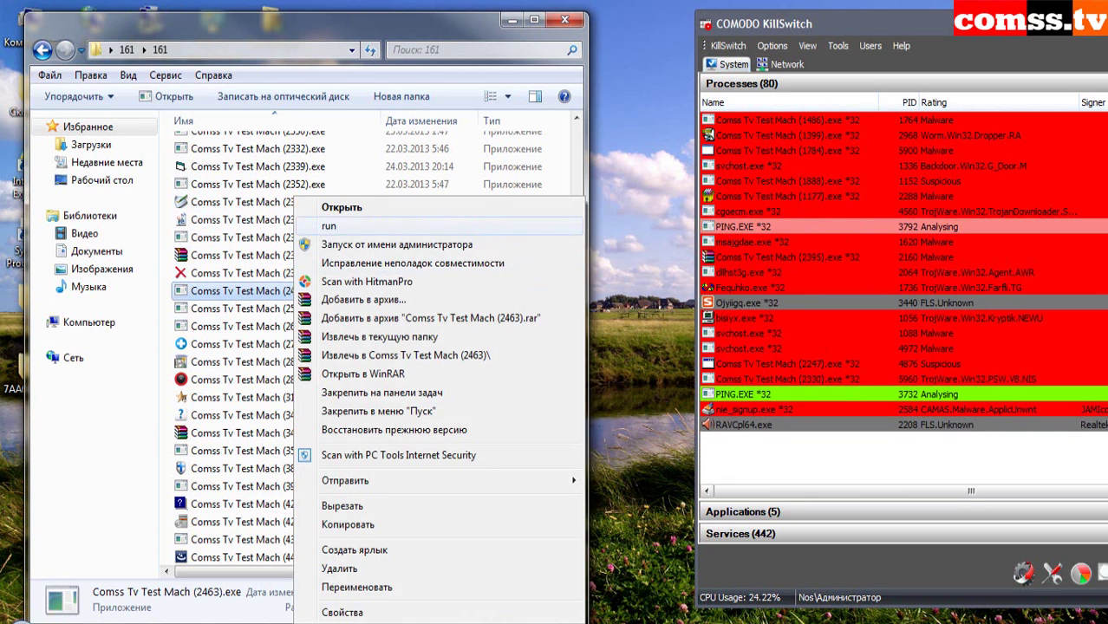
left_click(328, 225)
right_click(313, 309)
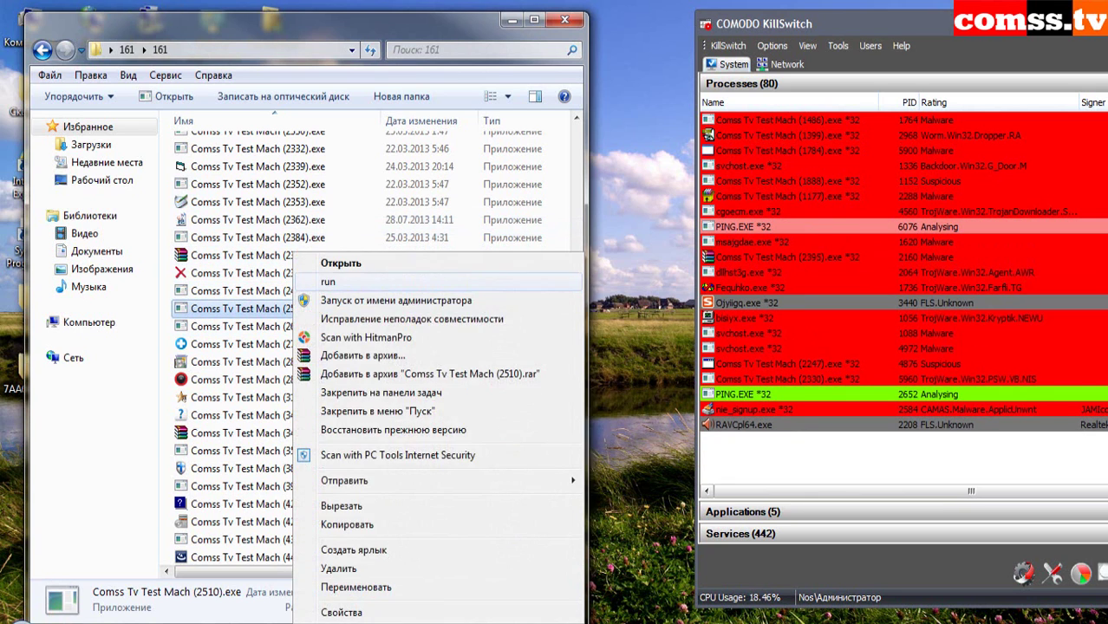
left_click(329, 226)
- Run sample 2874, dismissing the WinRAR error and the High Risk Level Threat Blocked alert
right_click(279, 362)
left_click(312, 205)
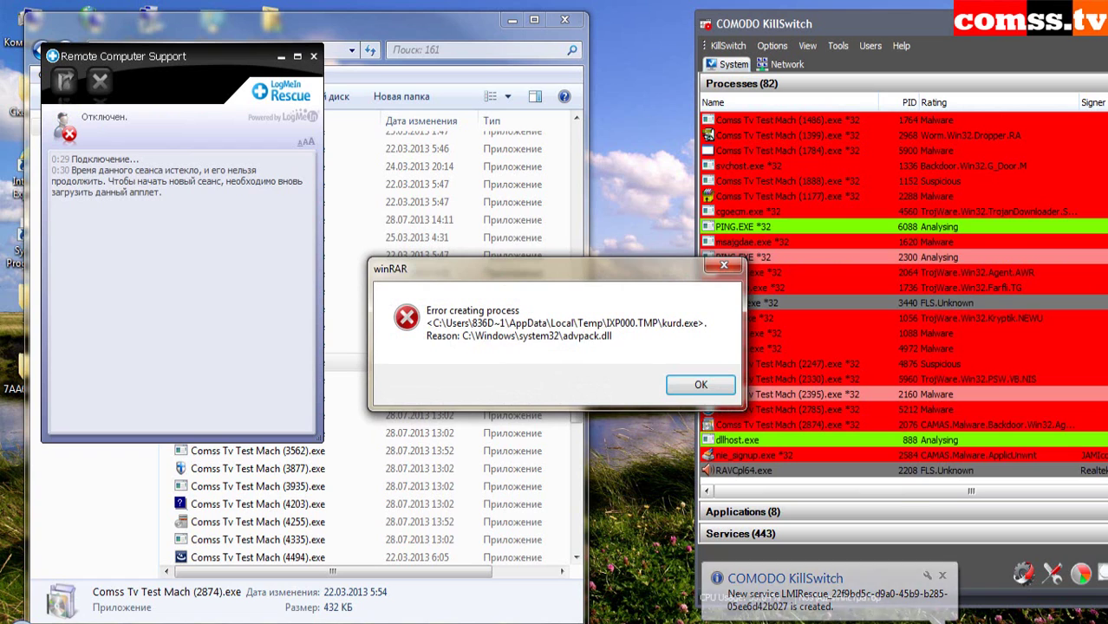
key("Return")
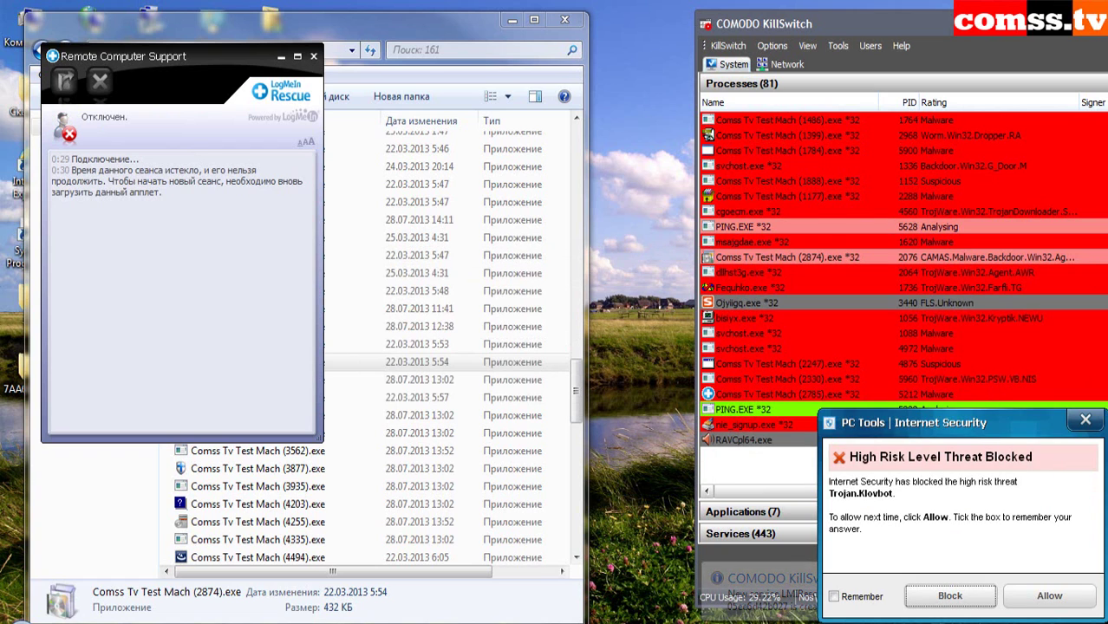
key("Return")
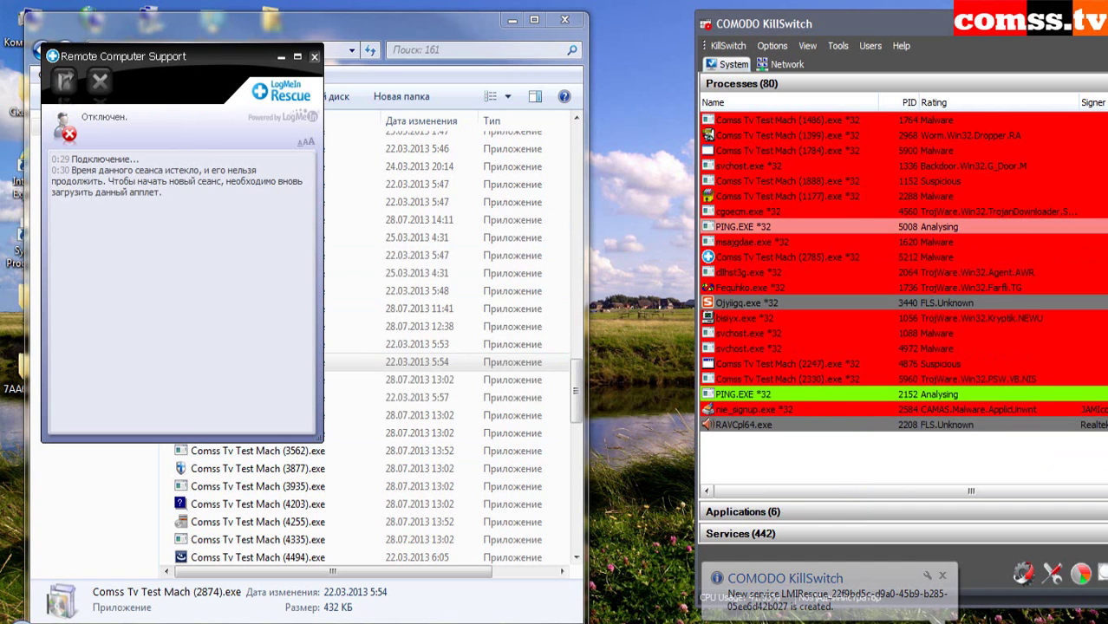
- Run samples 2884 and 3164, dismissing the missing QtCore4.dll error
left_click(329, 380)
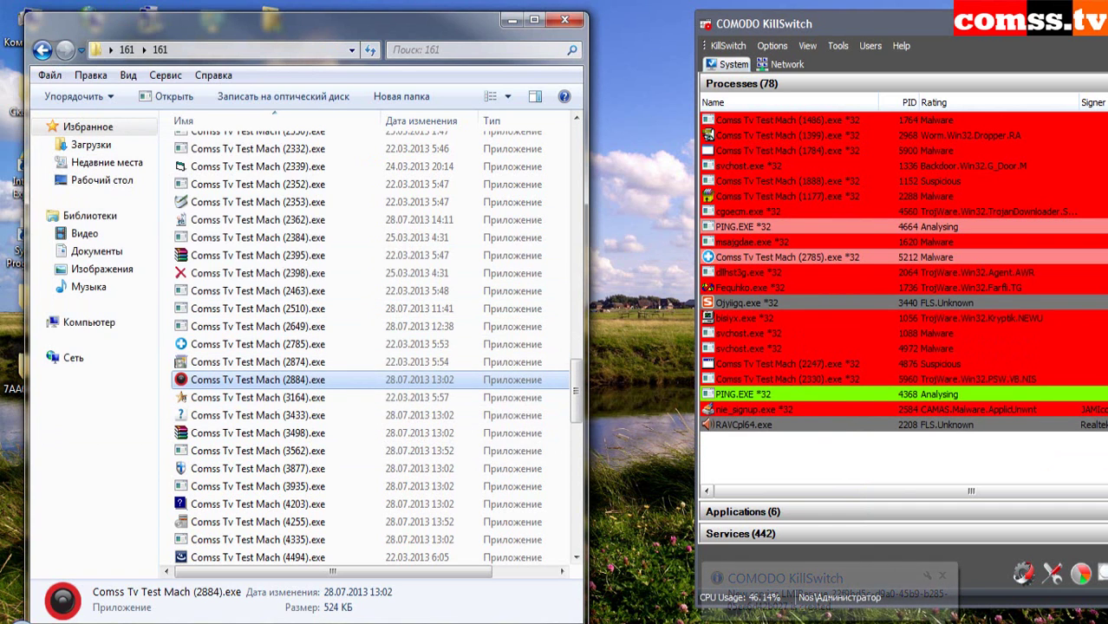
right_click(295, 380)
left_click(347, 55)
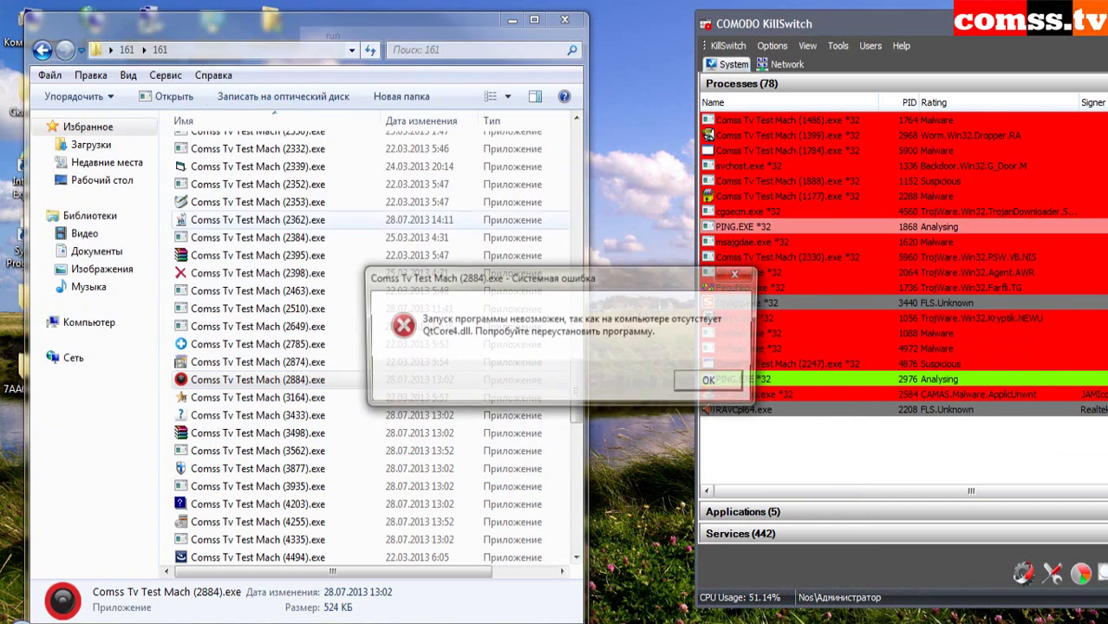
key("Return")
left_click(261, 397)
right_click(300, 397)
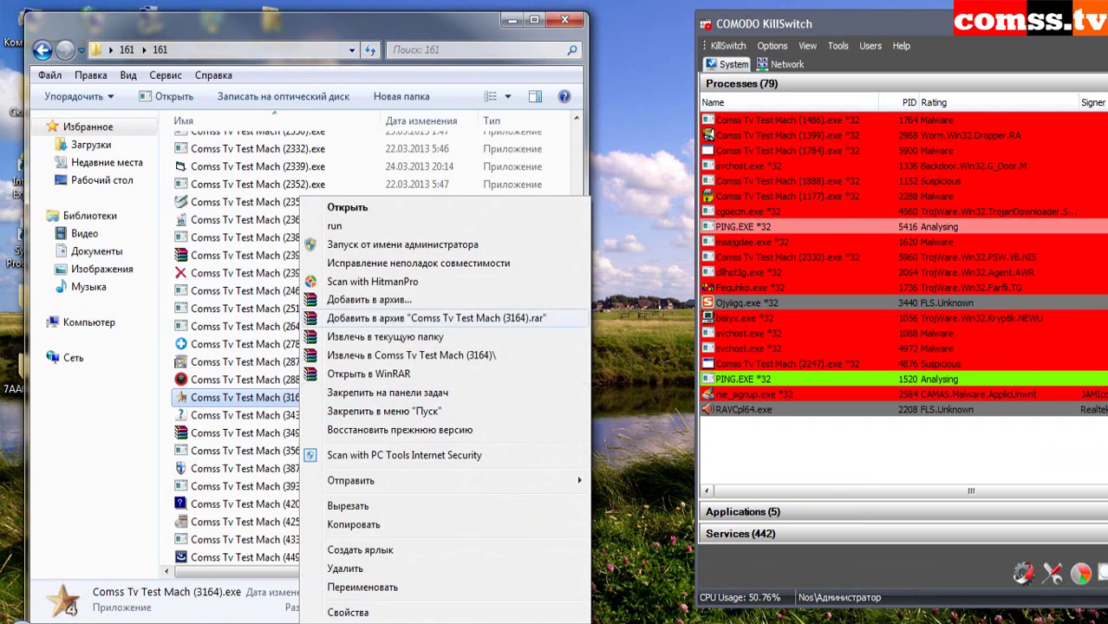
left_click(335, 225)
- Run samples 3433 and 3498, confirming the compatibility assistant and closing the Wallhack COD 4 message
right_click(309, 415)
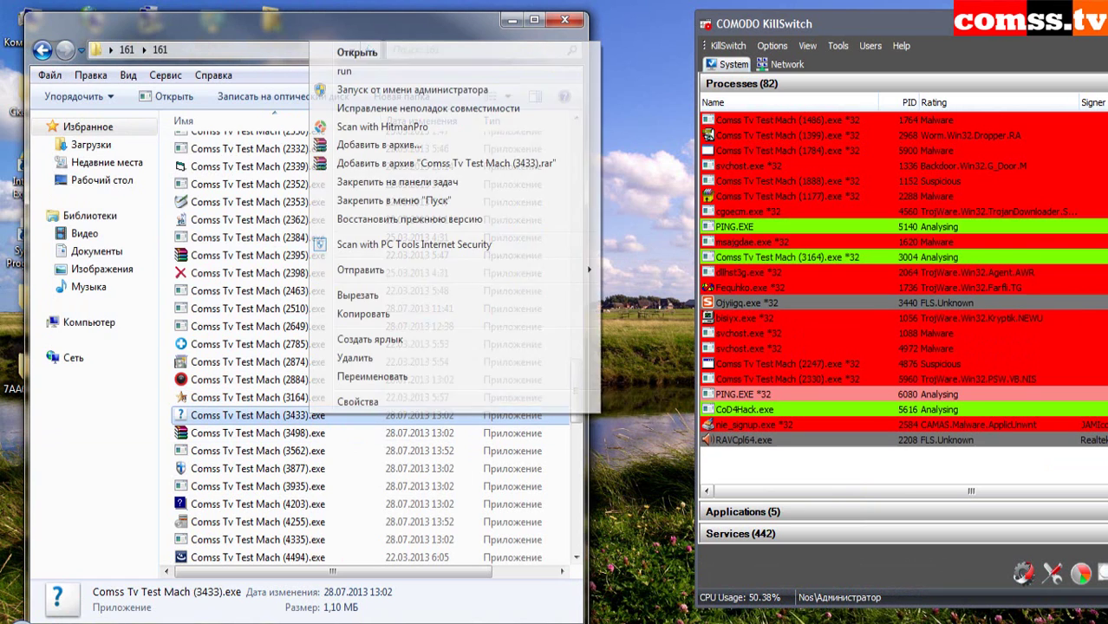
left_click(330, 65)
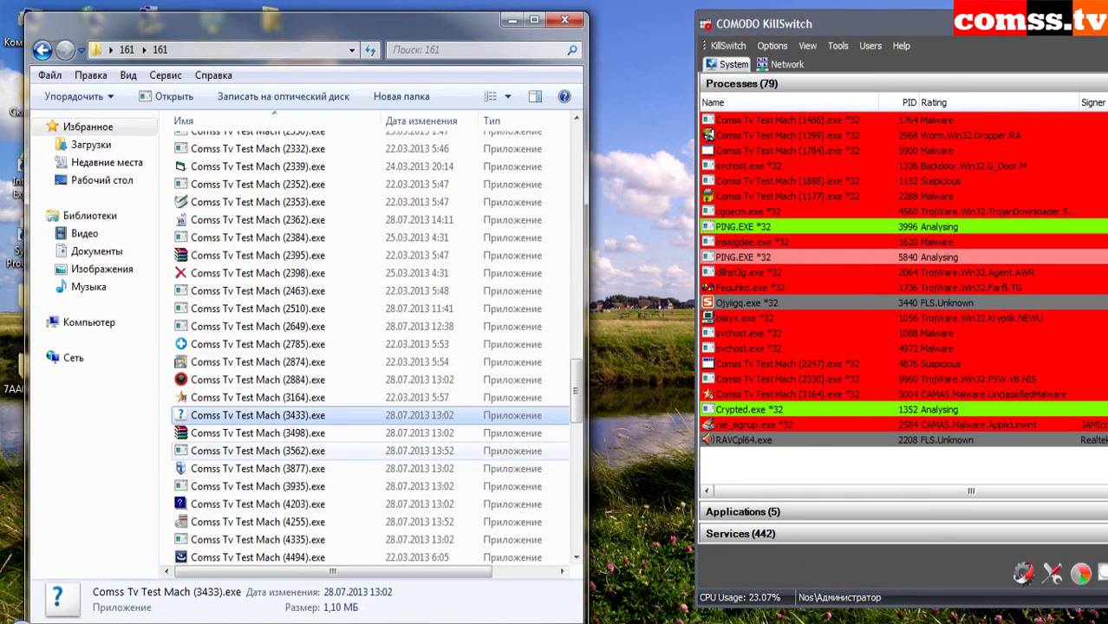
right_click(300, 432)
left_click(334, 92)
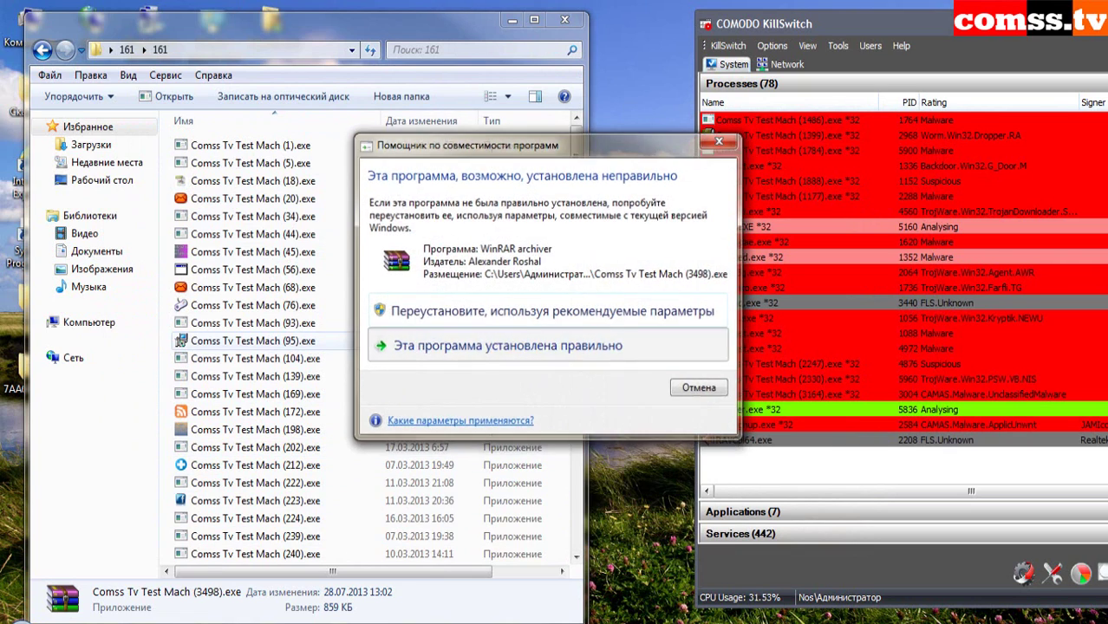
left_click(508, 345)
left_click(592, 378)
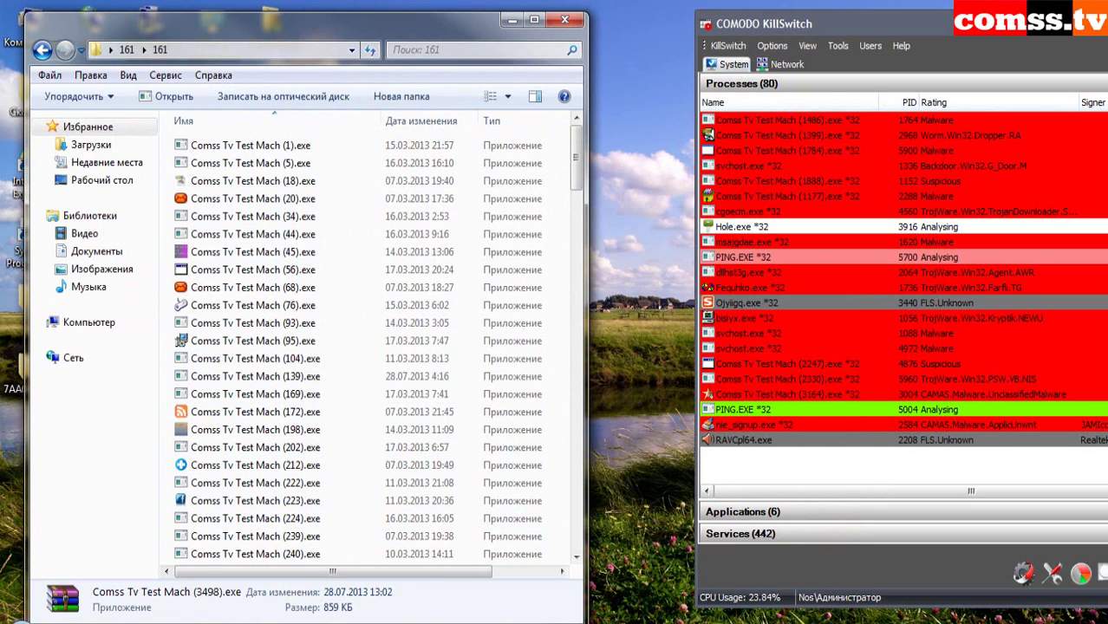
- Run samples 3562, 3877 and 3935, dismissing the version-incompatibility error
scroll(260, 429, "down", 10)
double_click(257, 188)
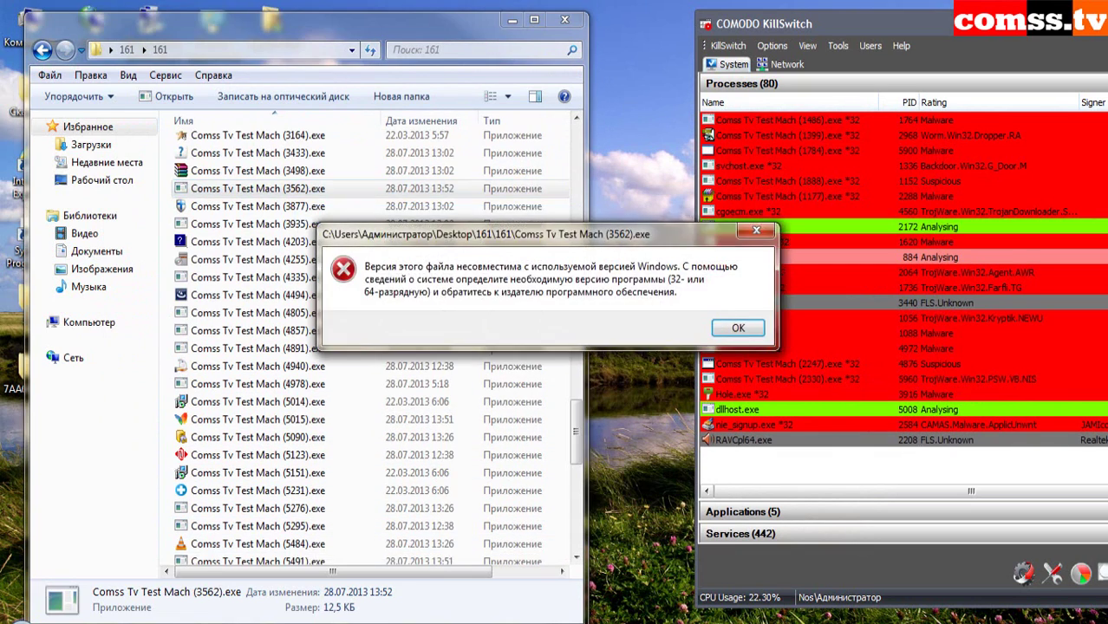
left_click(737, 323)
right_click(295, 206)
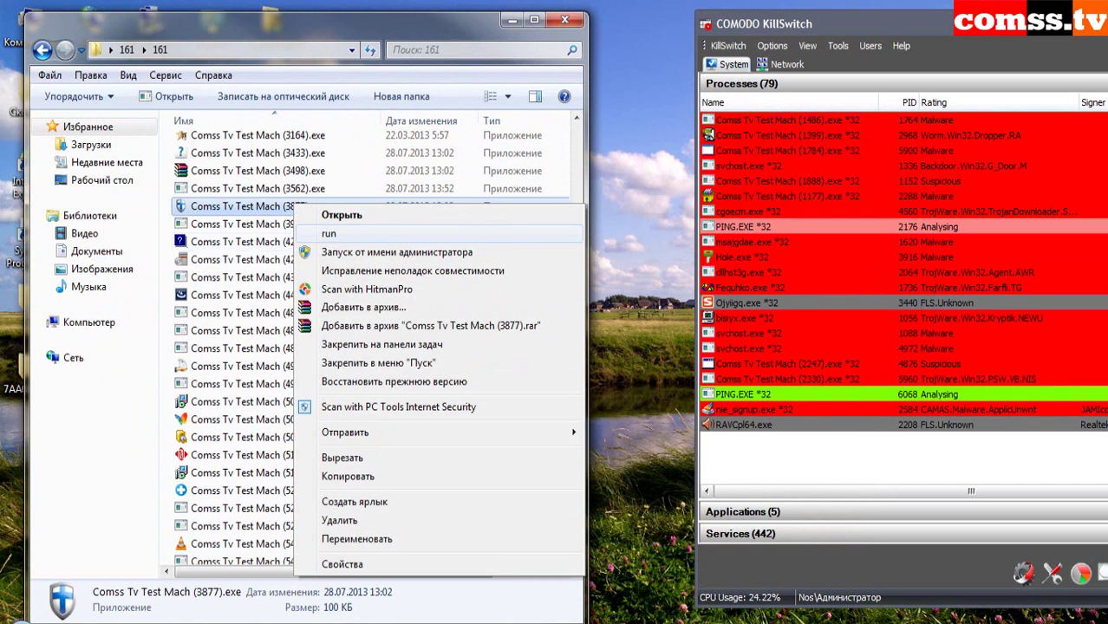
left_click(328, 233)
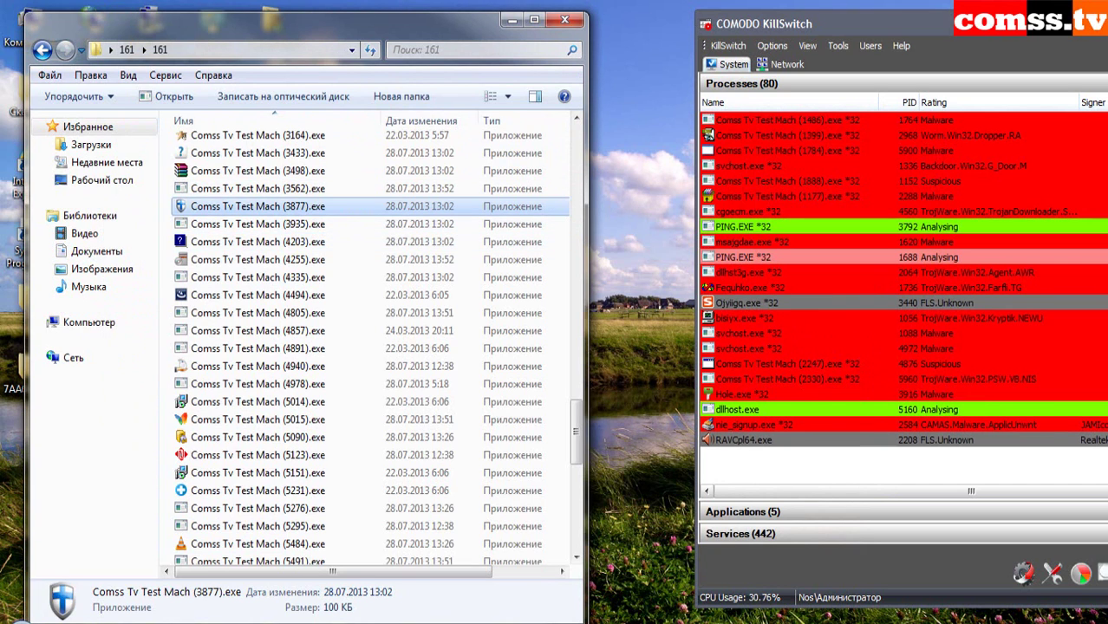
right_click(292, 224)
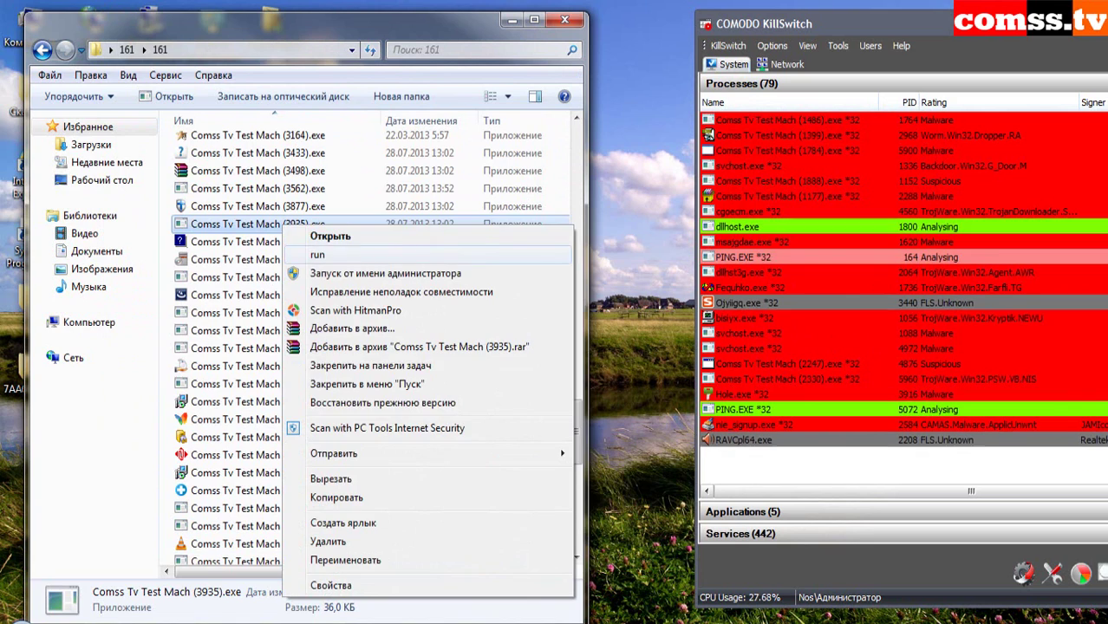
left_click(328, 256)
- Run samples 4203 and 4255, dismissing the missing 4255.msg error
right_click(292, 242)
left_click(328, 267)
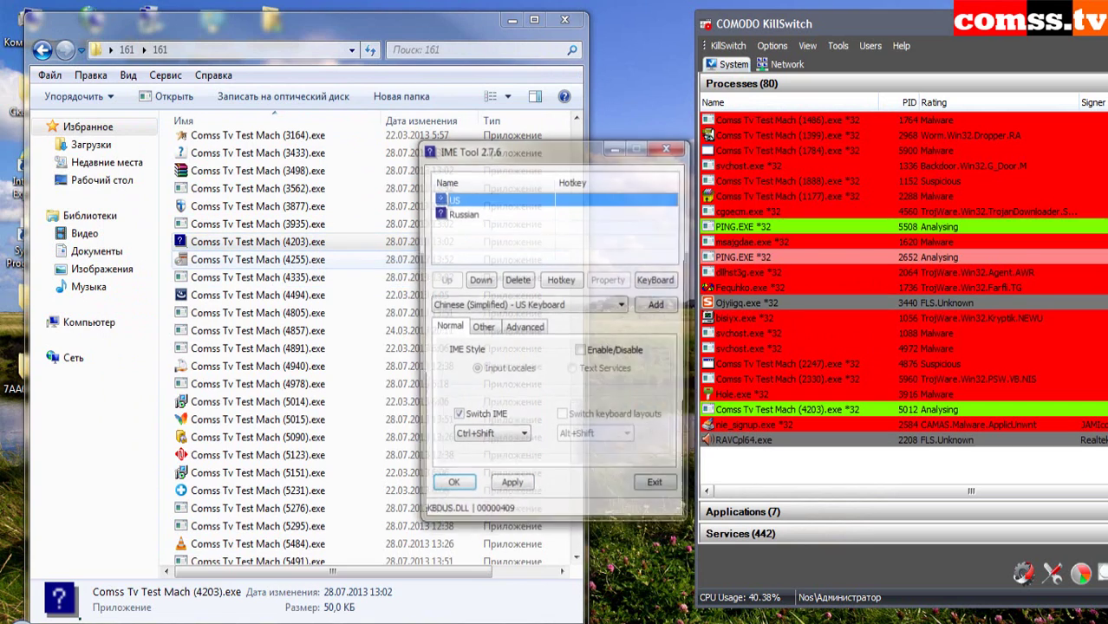
right_click(292, 259)
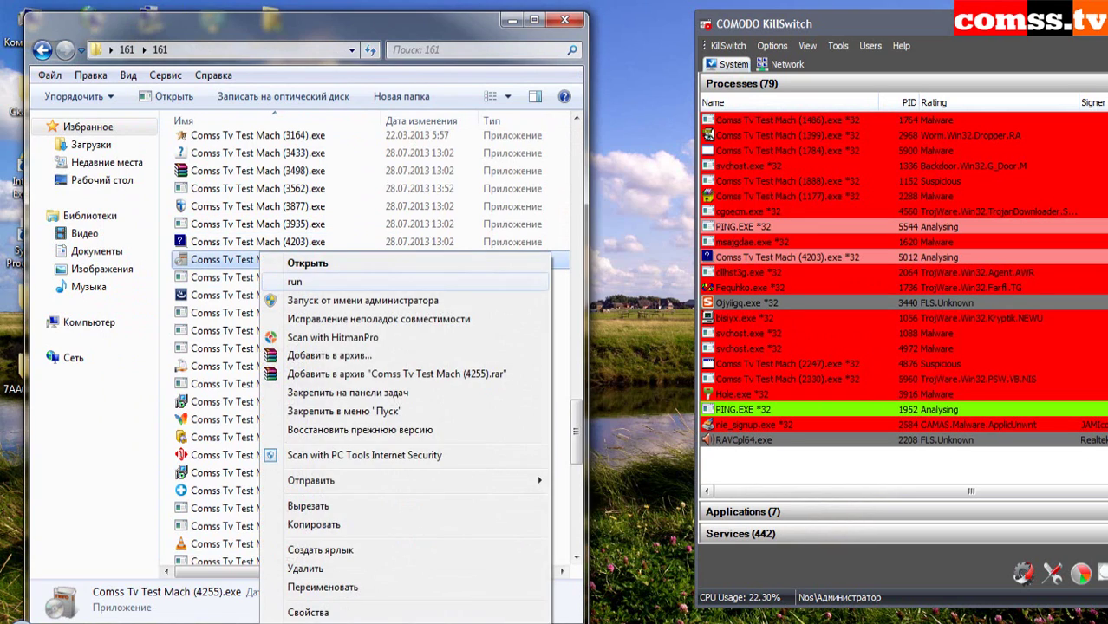
left_click(328, 284)
key("Return")
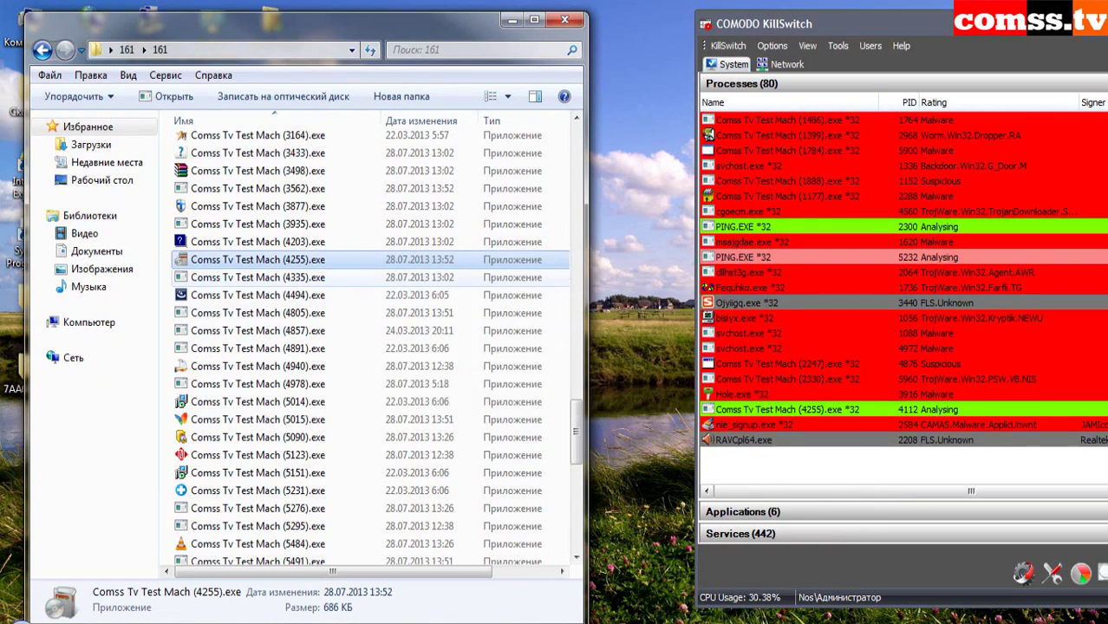
- Run samples 4335 and 4805, dismissing the missing jli.dll and sample 4857 application errors
right_click(292, 278)
left_click(330, 282)
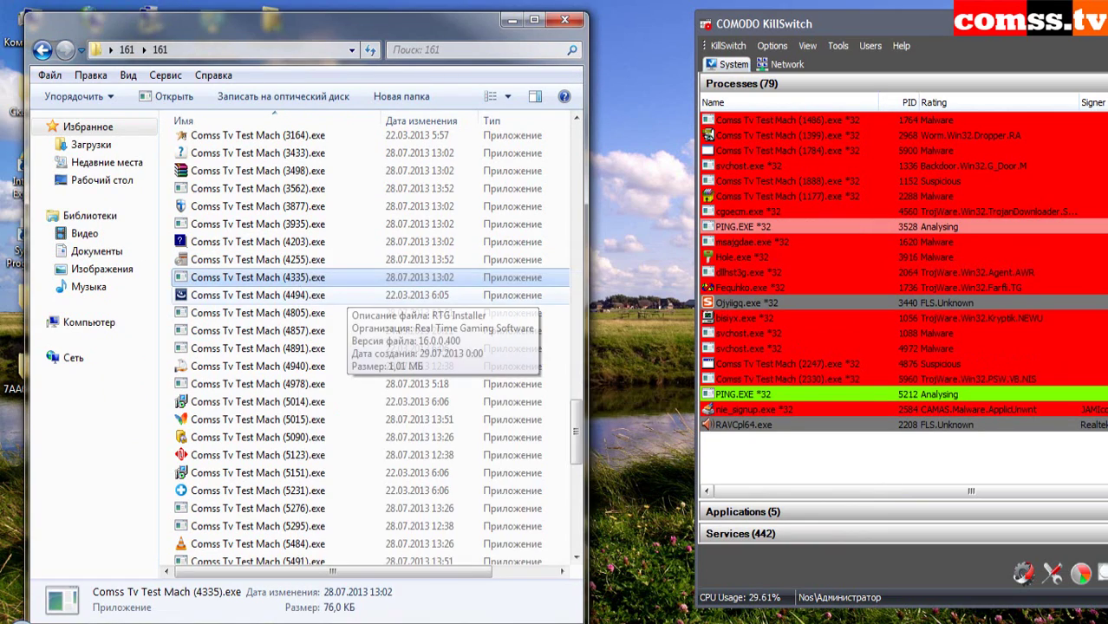
right_click(292, 313)
left_click(329, 282)
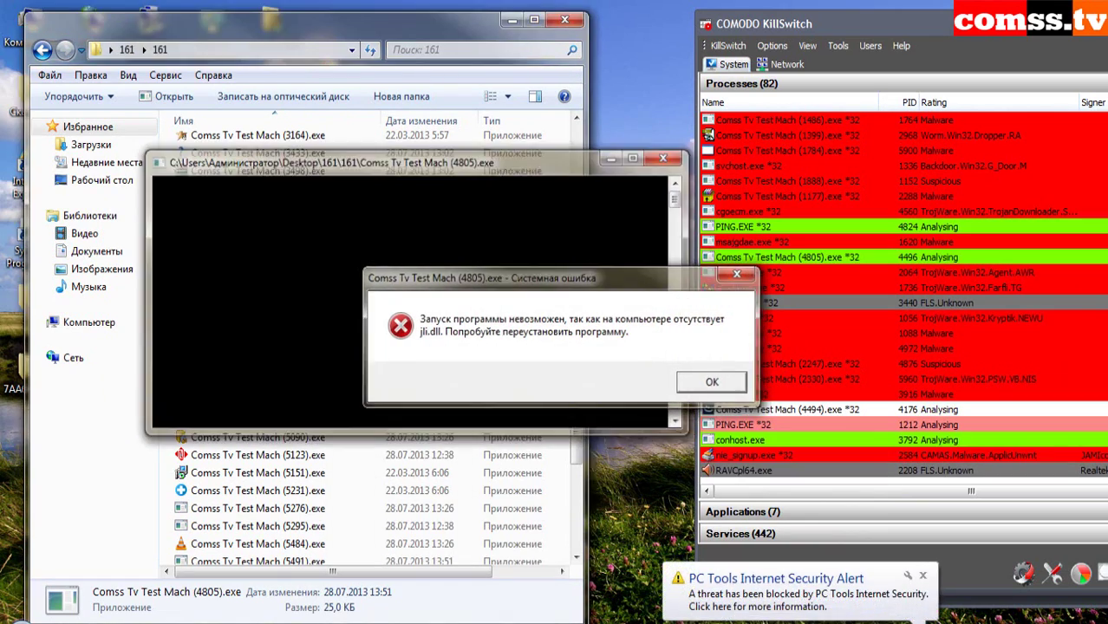
key("Return")
right_click(309, 348)
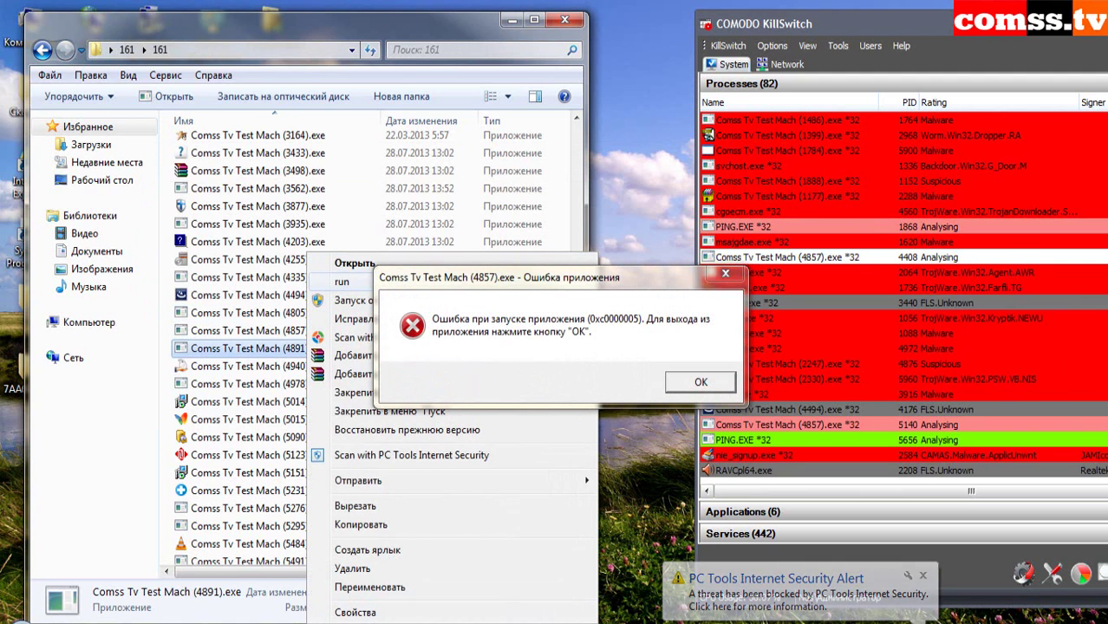
key("Return")
- Run samples 4978, 5014 and 5015, closing the PC Tools threat-blocked notification
right_click(313, 383)
left_click(345, 40)
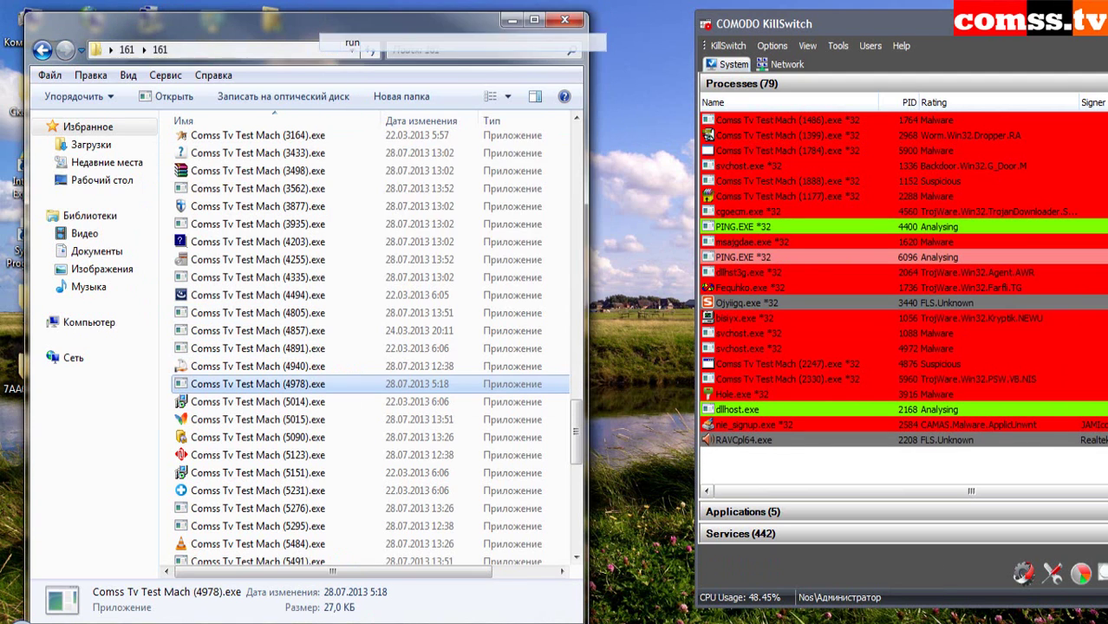
left_click(1049, 596)
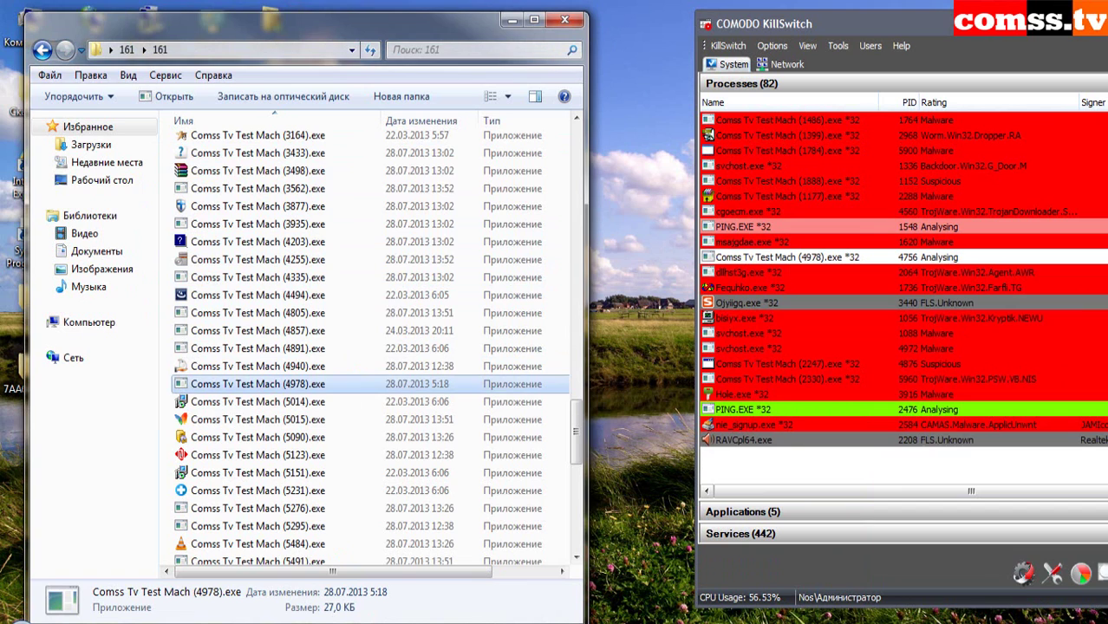
right_click(282, 401)
left_click(330, 58)
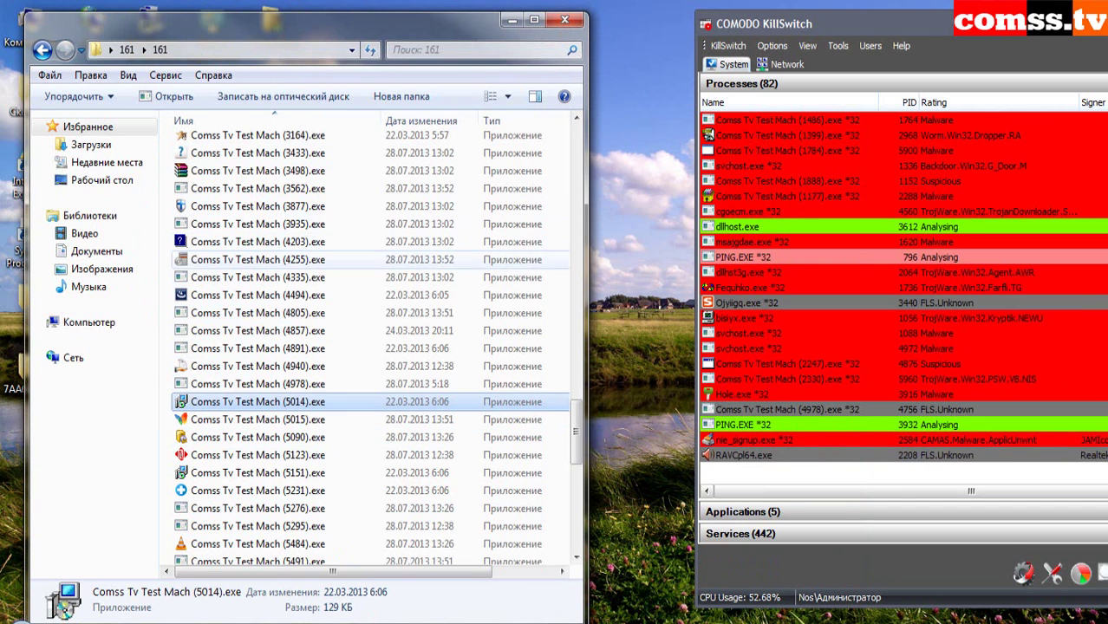
right_click(298, 419)
left_click(330, 74)
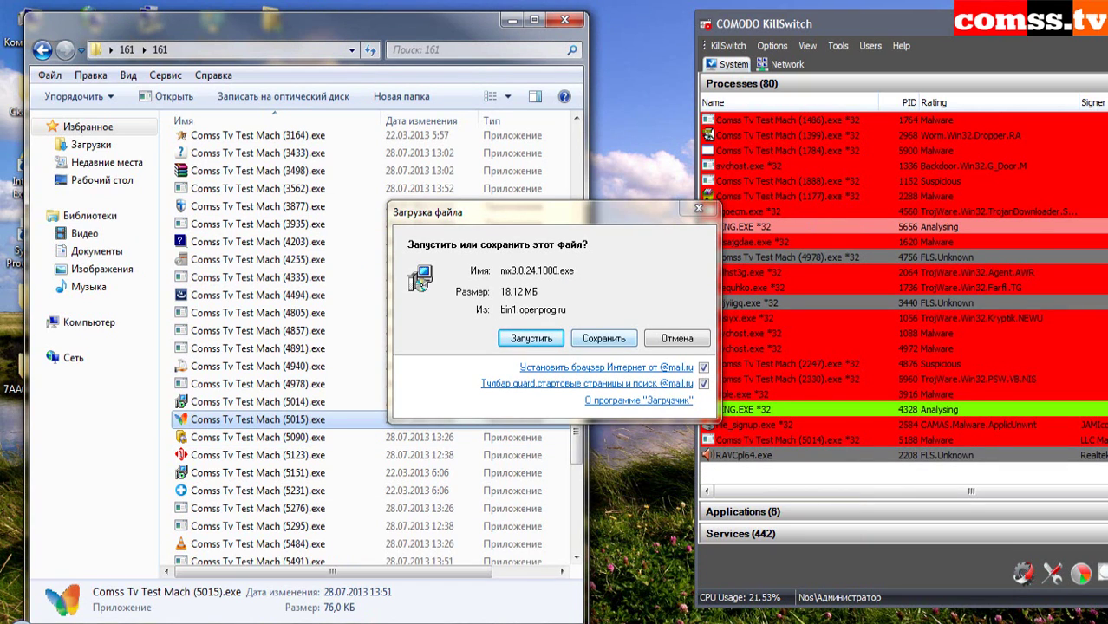
- Save mx3.0.24.1000.exe to the Desktop, then run sample 5090
left_click(603, 339)
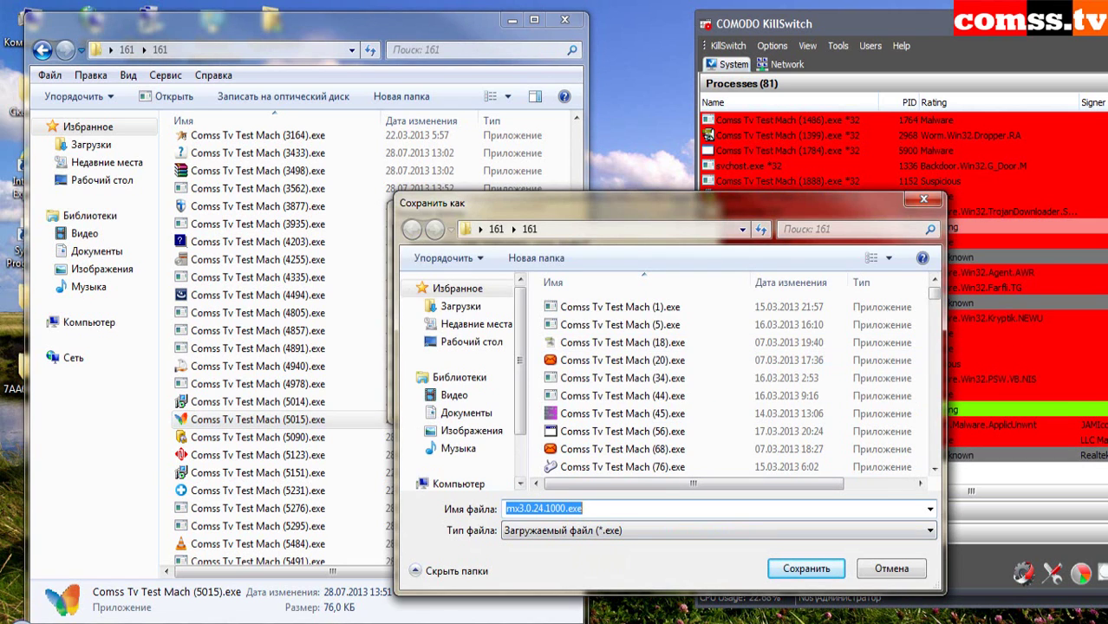
left_click(471, 342)
left_click(807, 569)
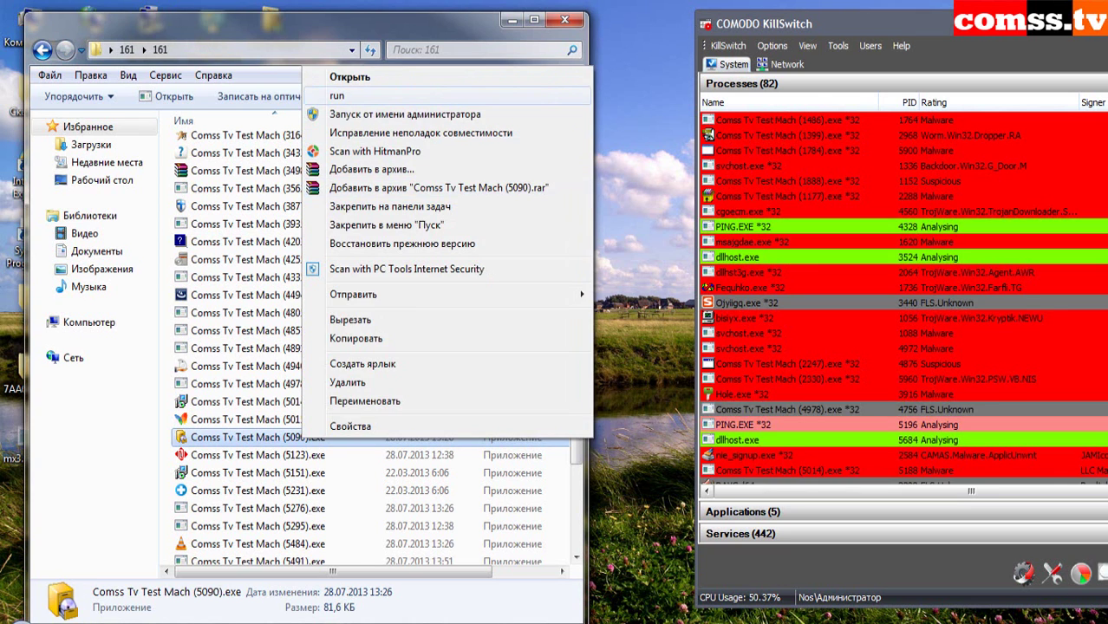
key("Return")
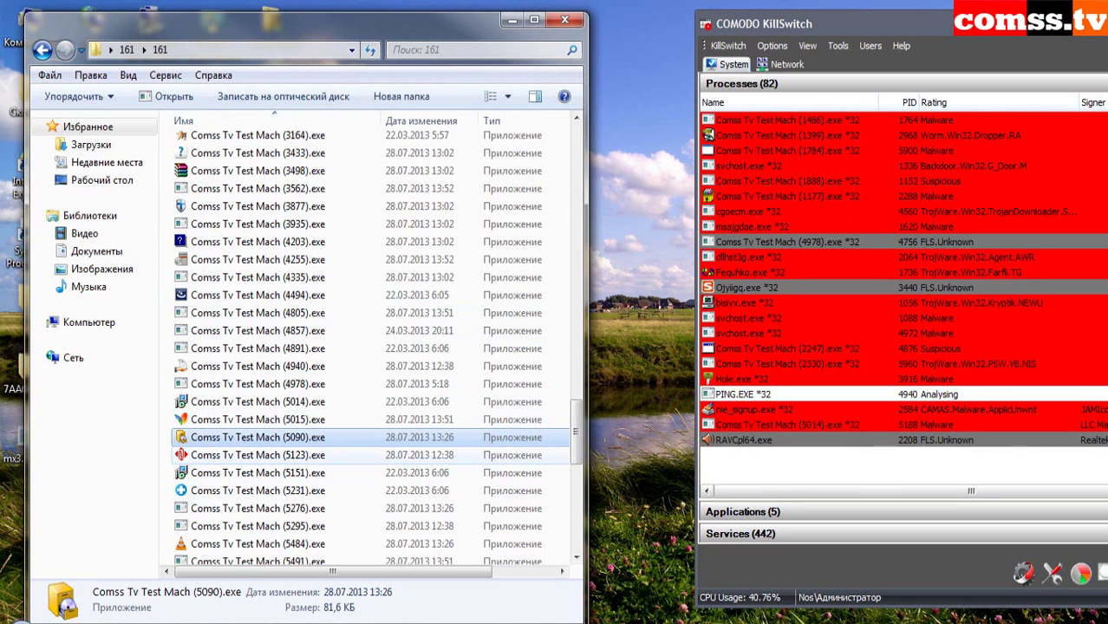
left_click(286, 456)
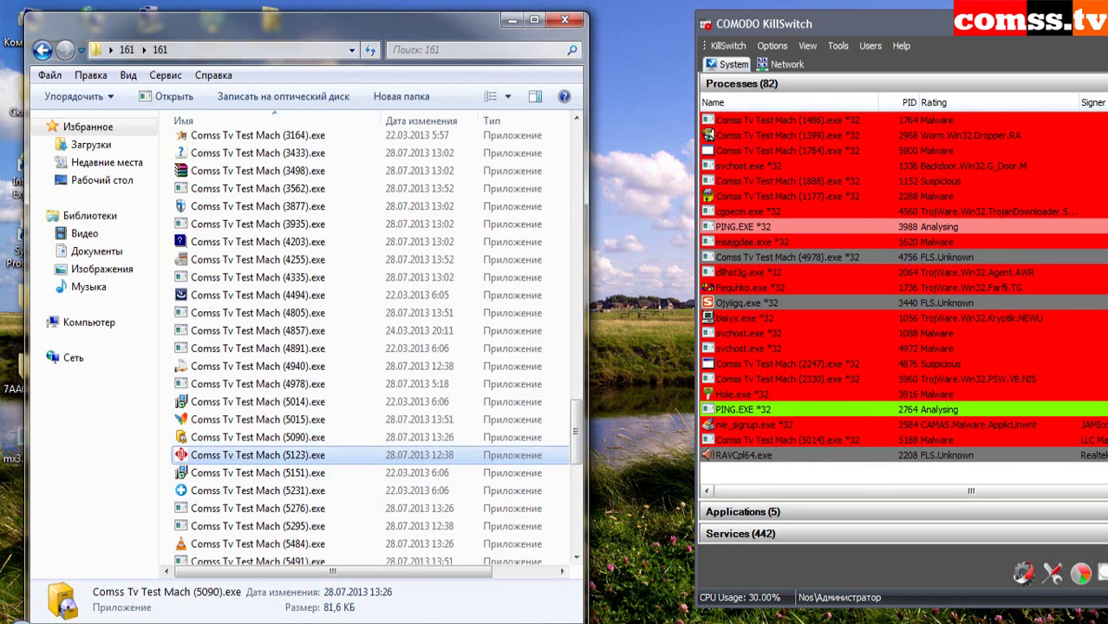
- Run samples 5123, 5151, 5231, 5276 and 5295, closing the Lexmark window and REG console
right_click(287, 456)
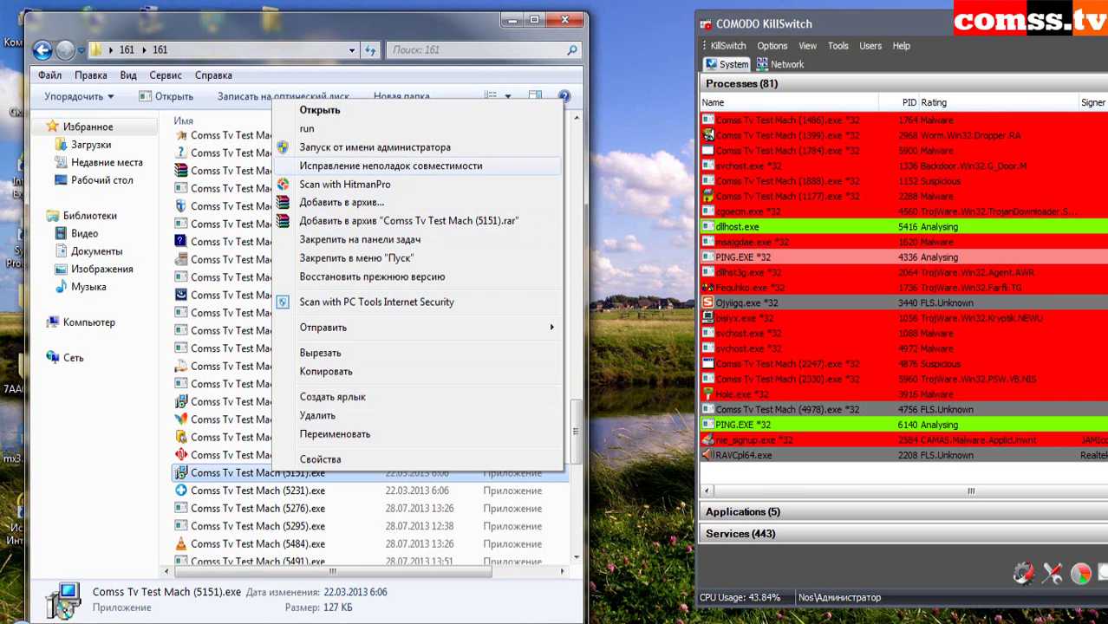
left_click(598, 110)
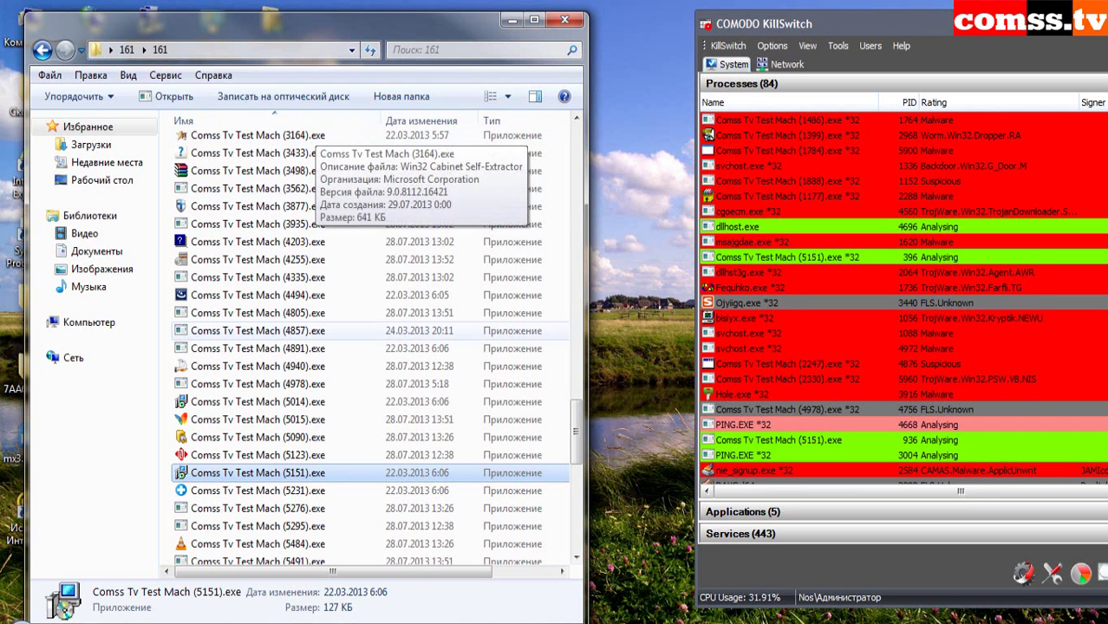
key("Down")
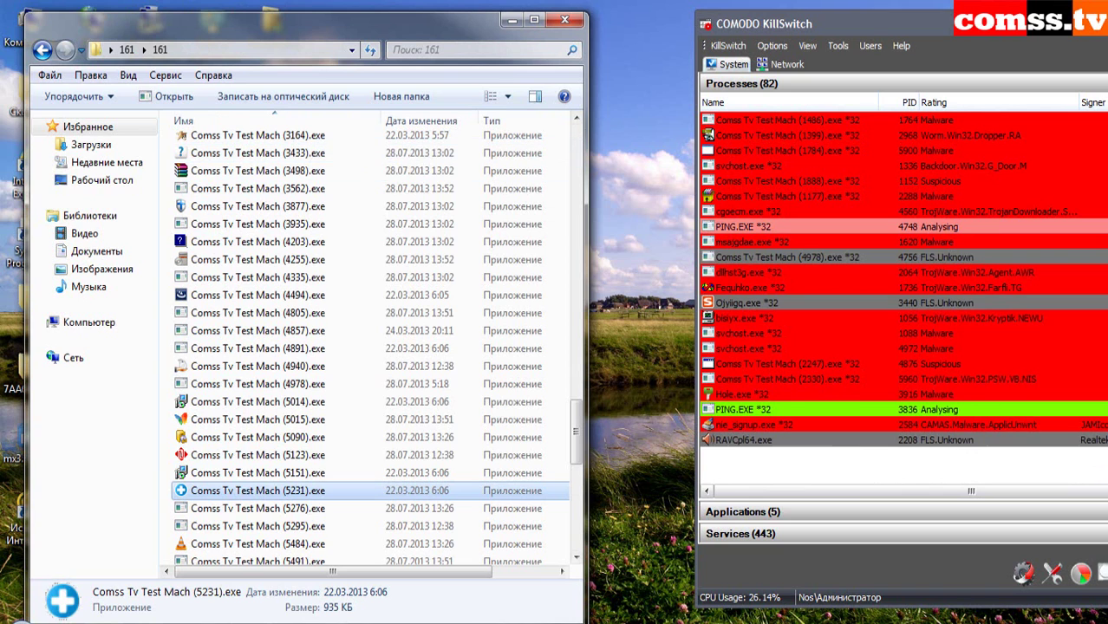
key("Return")
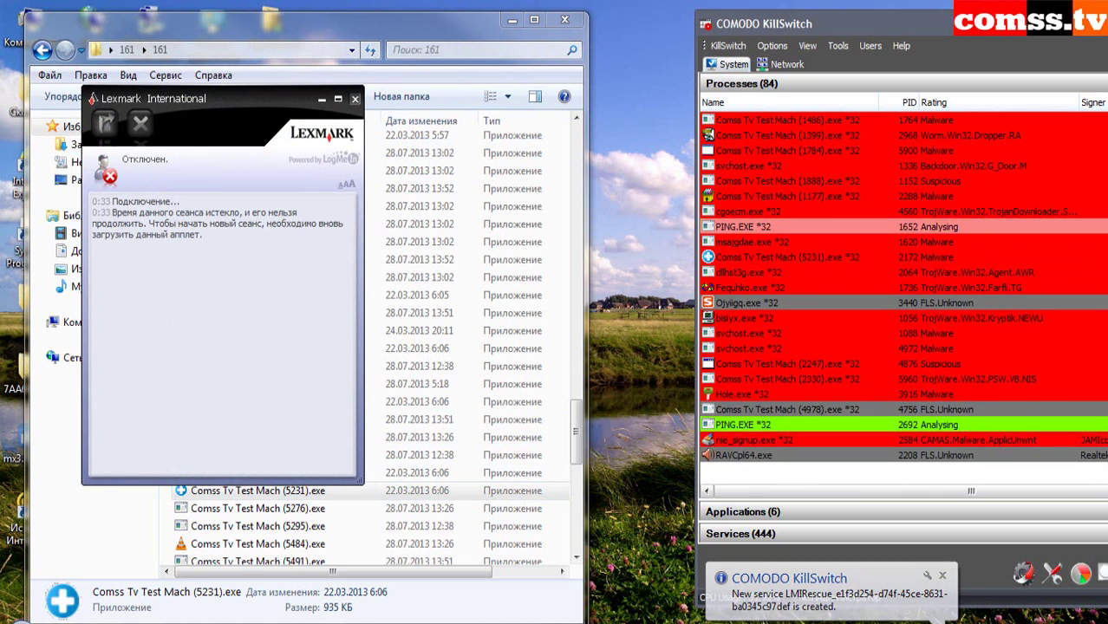
key("Down")
key("shift+F10")
key("Return")
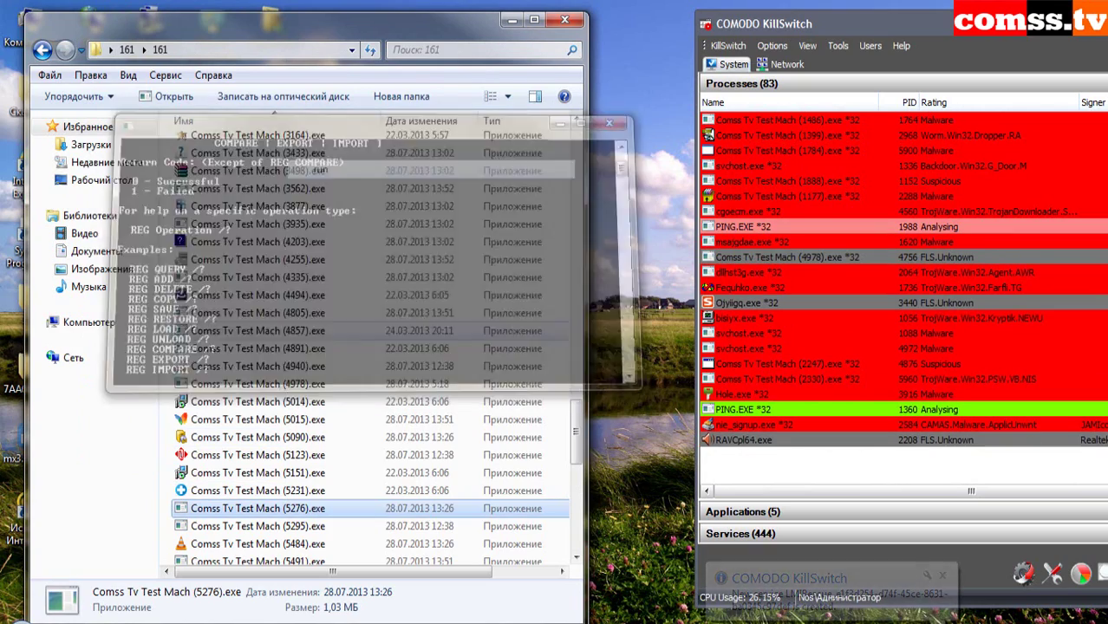
key("Down")
key("shift+F10")
key("Return")
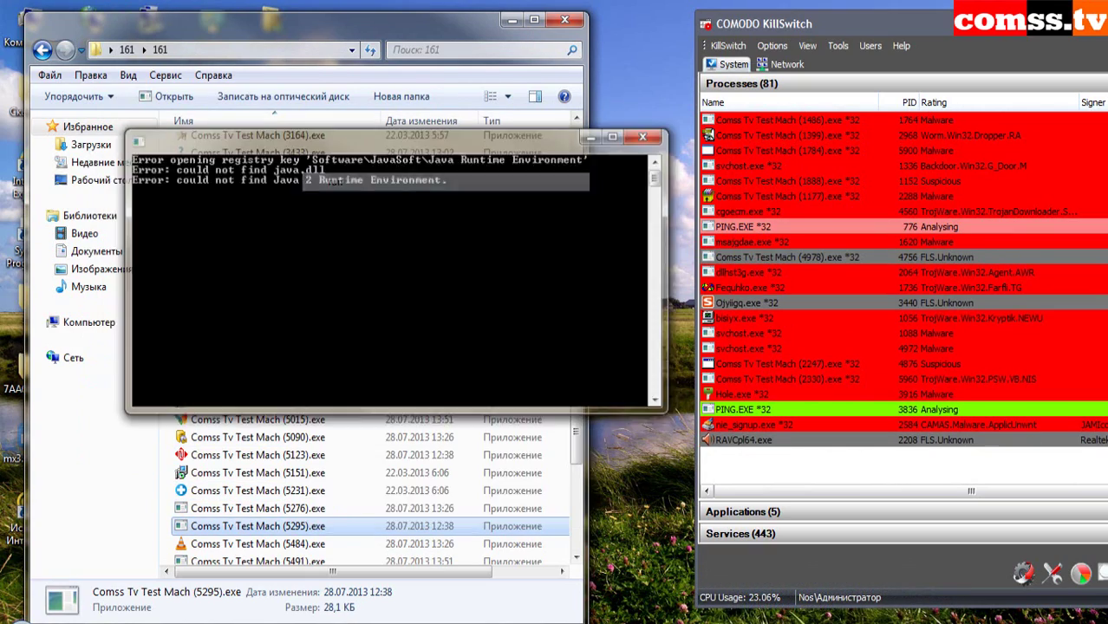
key("Down")
- Scroll down and run sample 5643, dismissing the Outlook Express MSOE.DLL error
scroll(404, 430, "down", 2)
scroll(403, 430, "down", 6)
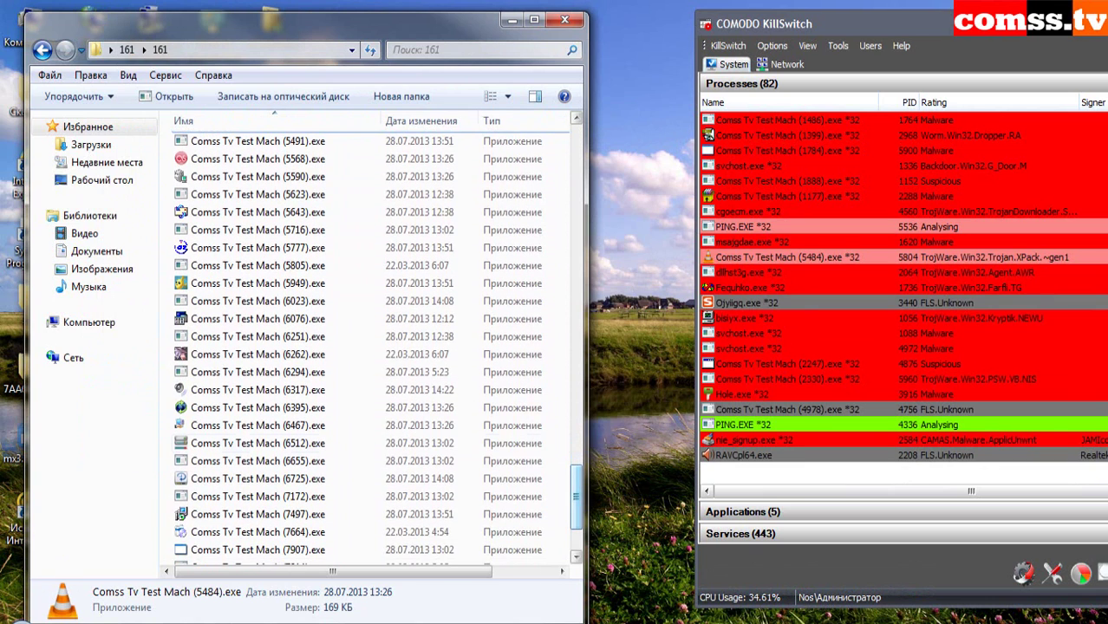
right_click(289, 141)
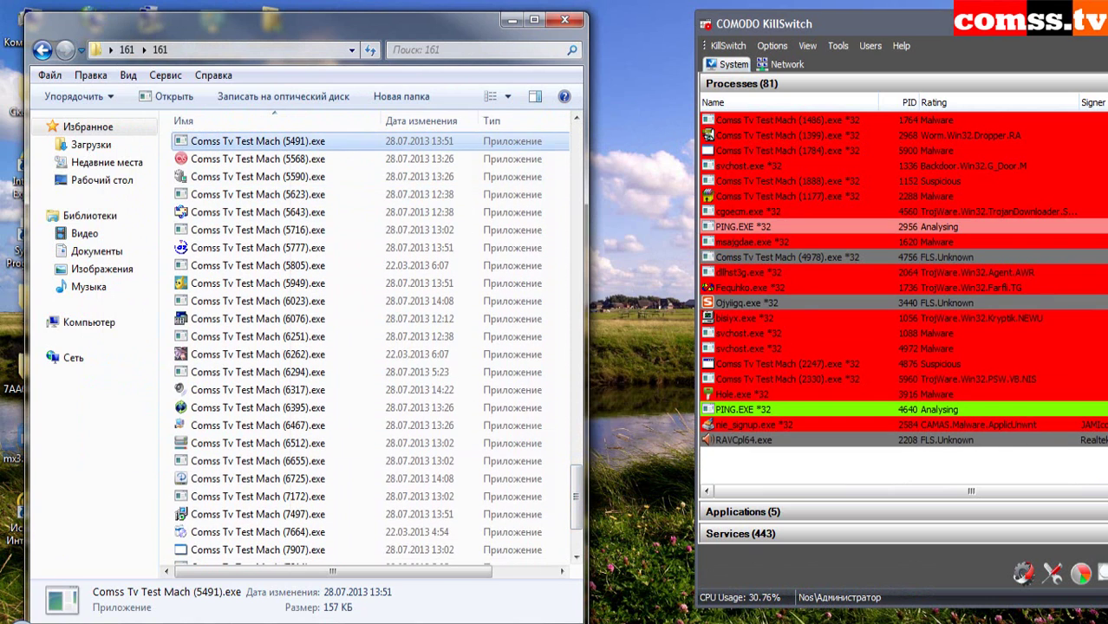
key("Escape")
left_click(257, 176)
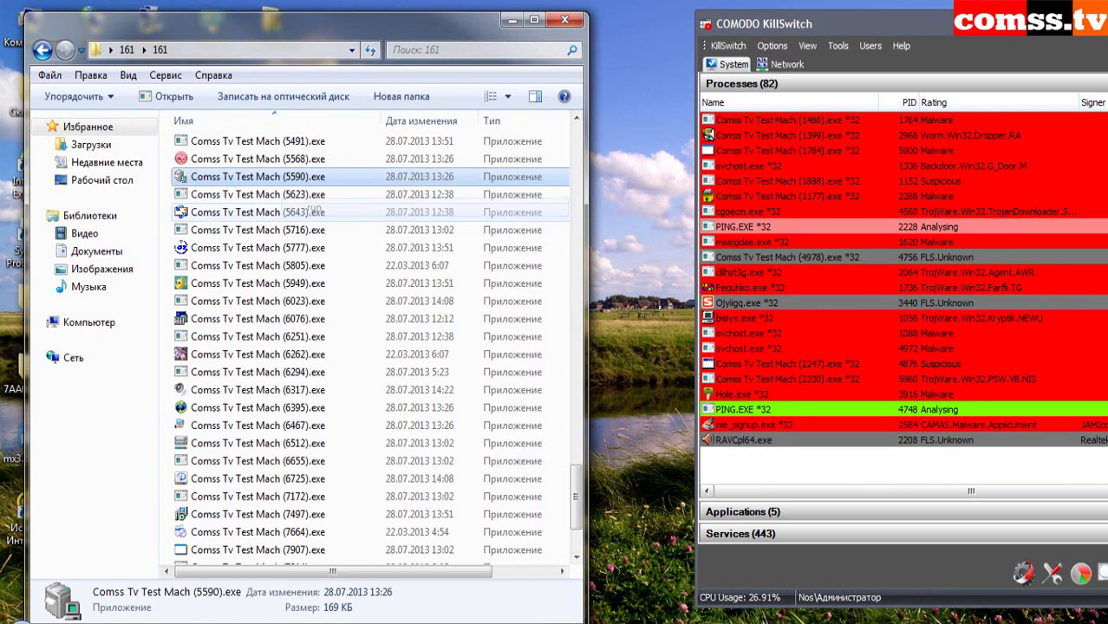
double_click(258, 212)
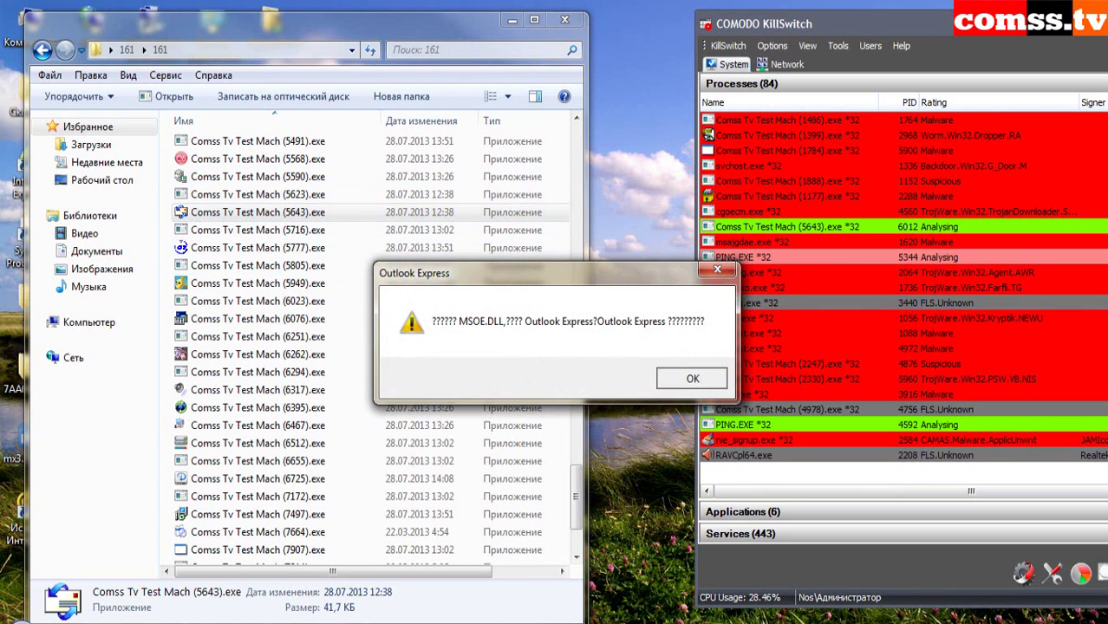
left_click(692, 378)
- Run samples 5716, 5777 and 5805, dismissing the missing OneGridR.dll error
right_click(298, 230)
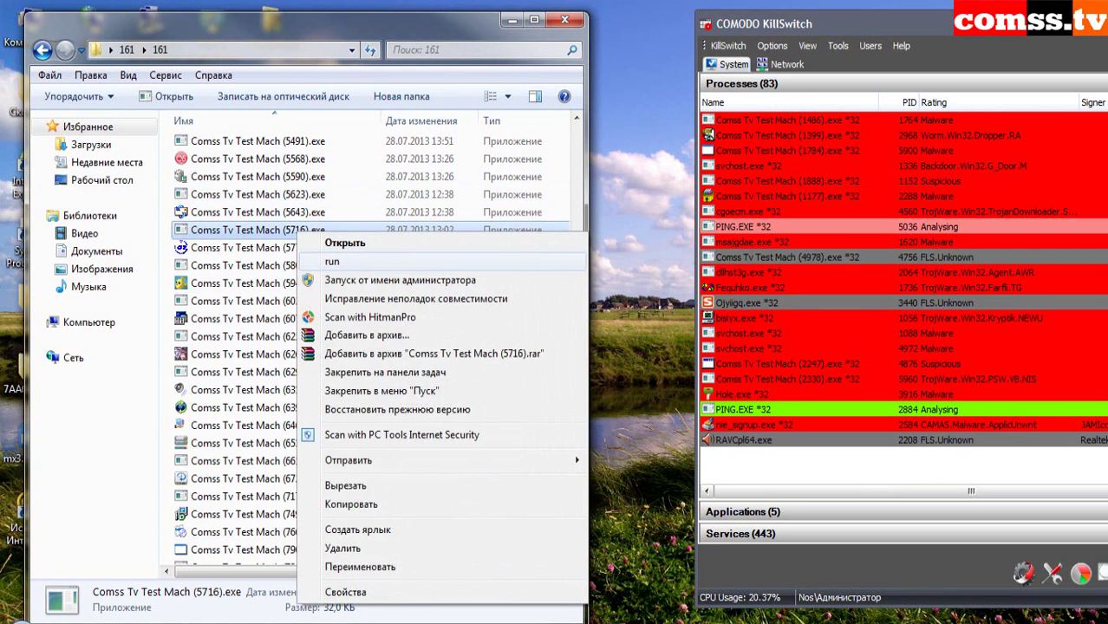
left_click(332, 261)
right_click(293, 248)
left_click(328, 279)
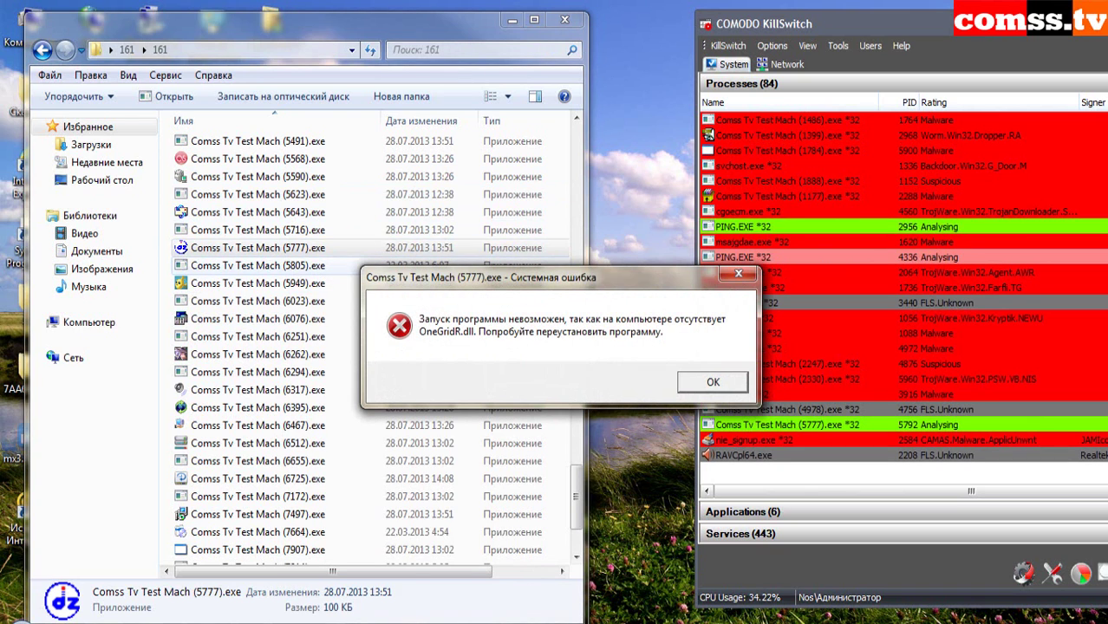
key("Return")
right_click(299, 264)
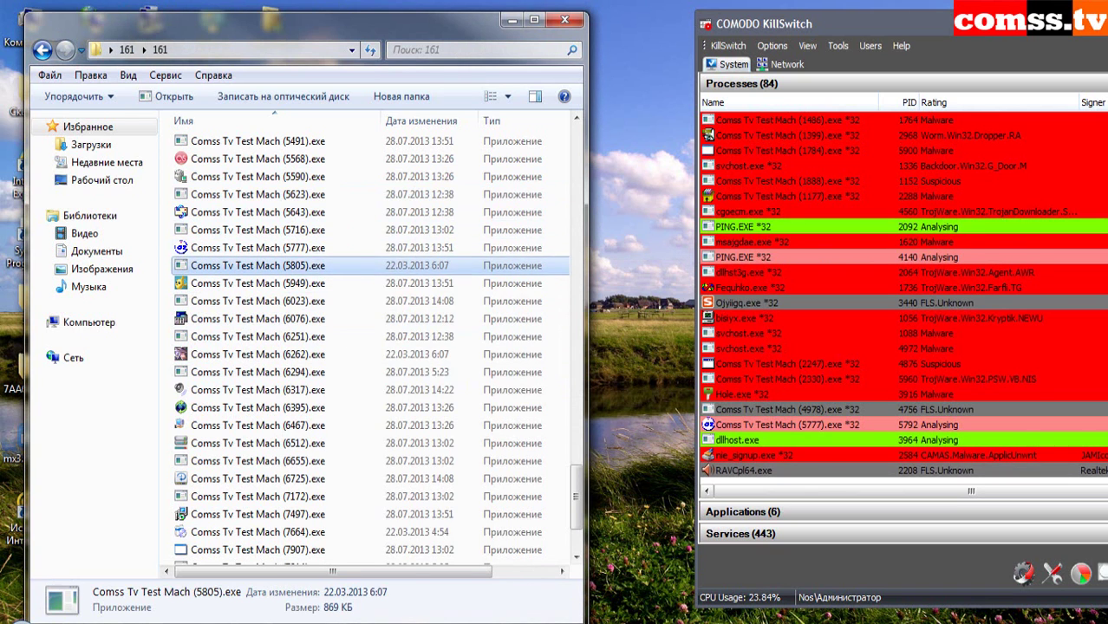
left_click(329, 282)
- Run samples 5949 and 6023, dismissing the SkinH_EL.dll error
right_click(299, 283)
right_click(302, 283)
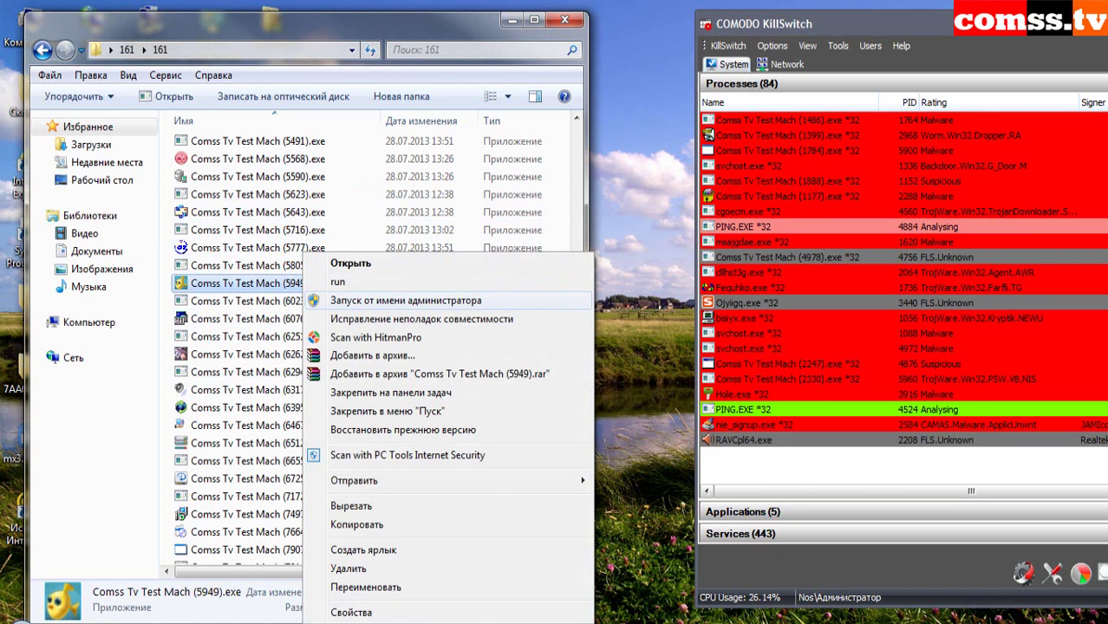
left_click(338, 282)
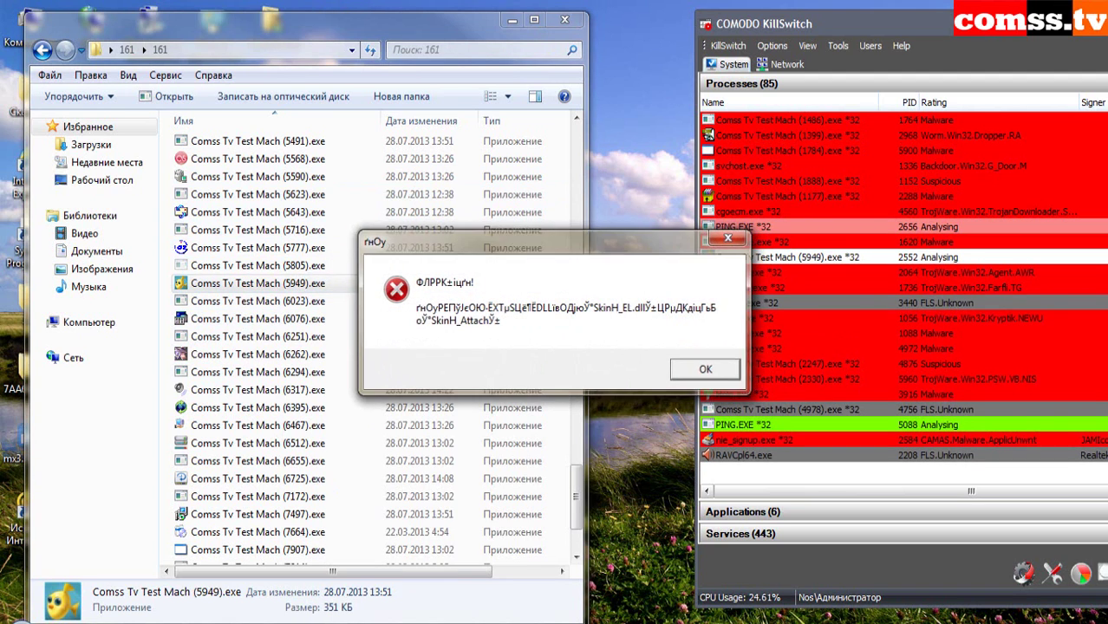
key("Return")
left_click(321, 301)
right_click(321, 300)
left_click(340, 345)
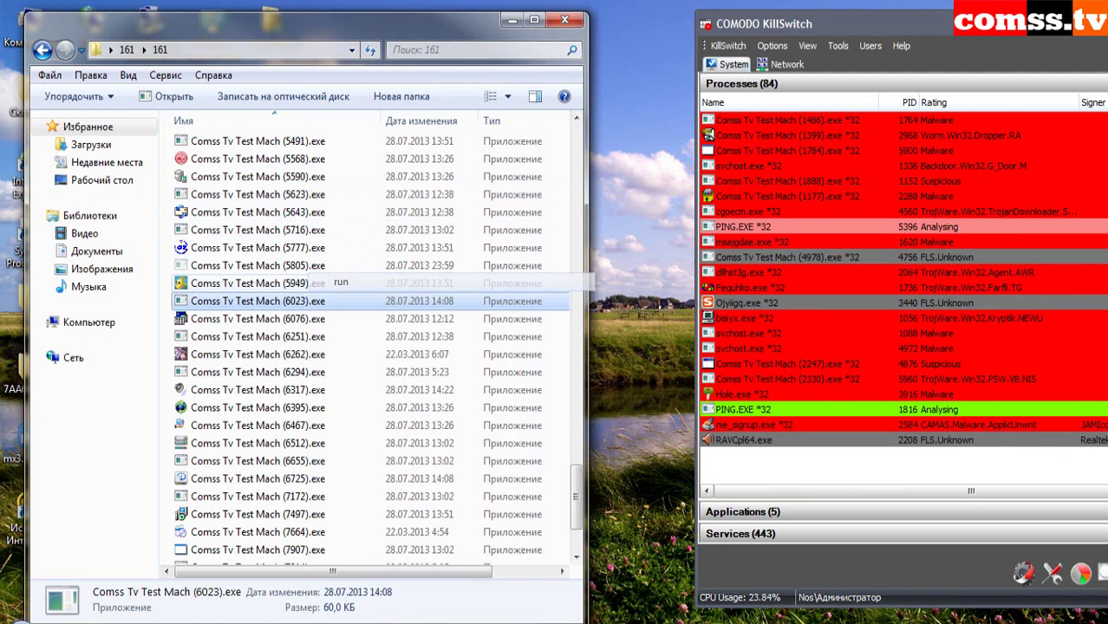
- Run samples 6076, 6251 and 6262, dismissing the 0xc0000142 and missing cygwin1.dll errors
left_click(311, 319)
right_click(310, 320)
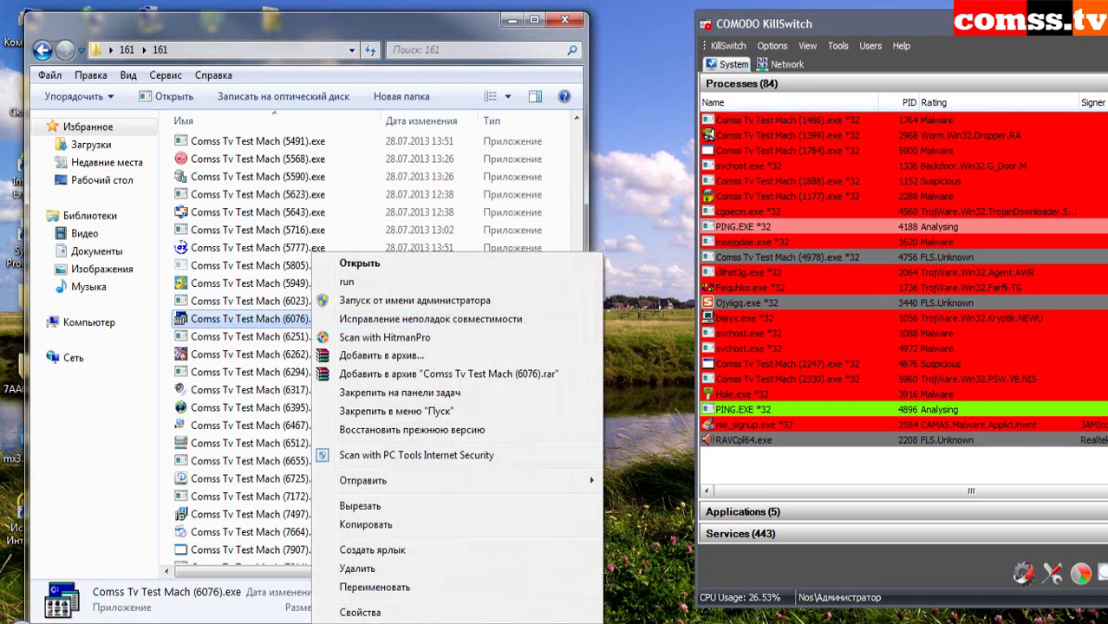
left_click(346, 282)
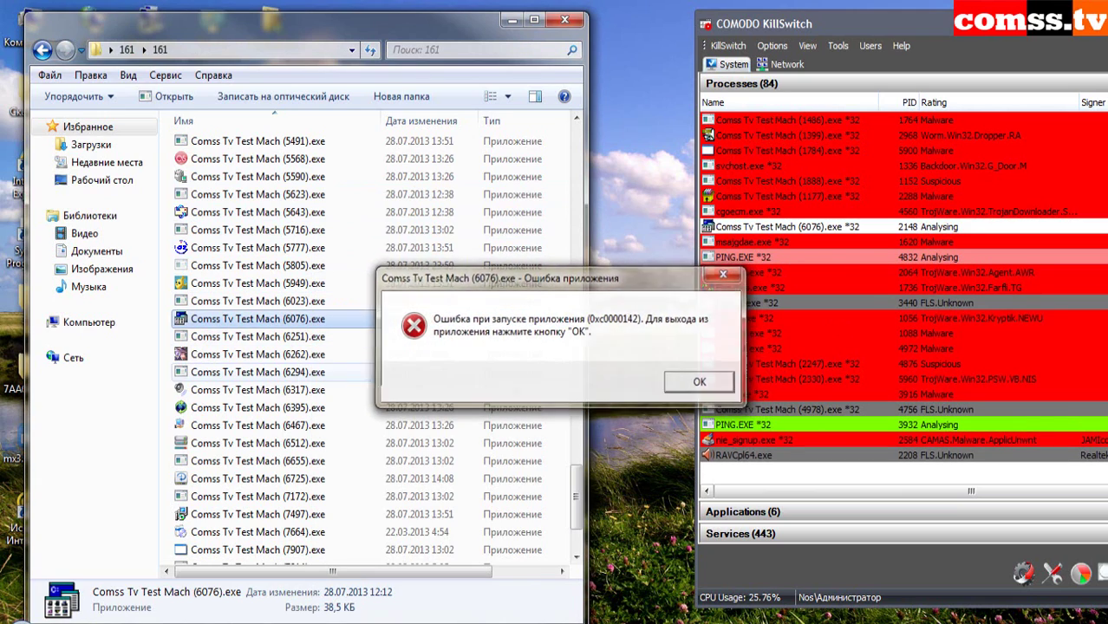
key("Return")
left_click(303, 336)
right_click(303, 337)
left_click(346, 281)
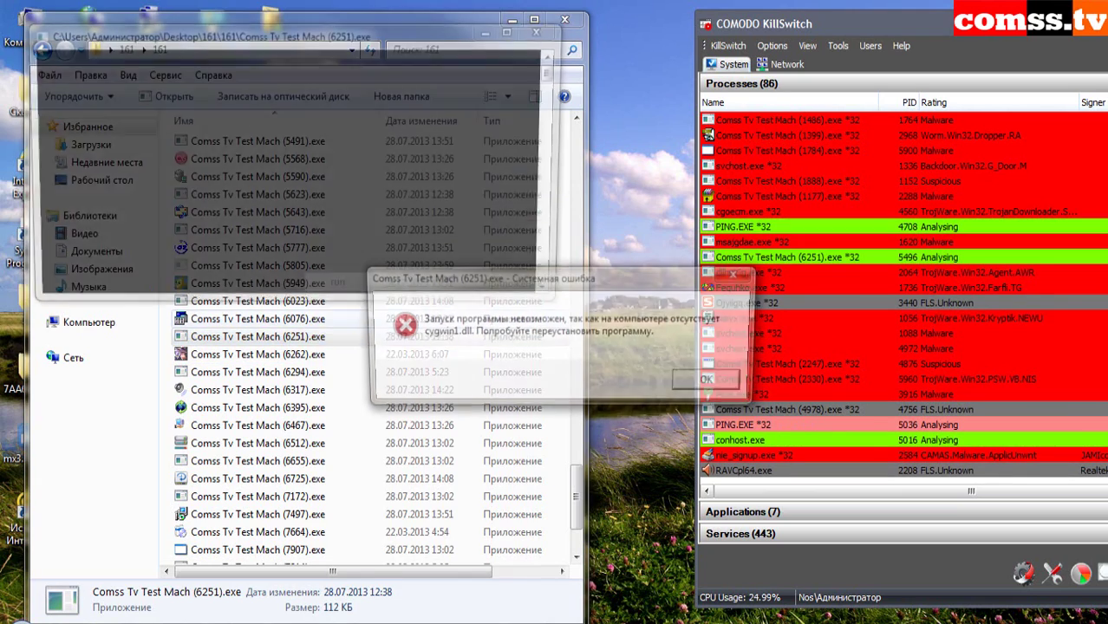
key("Return")
left_click(304, 353)
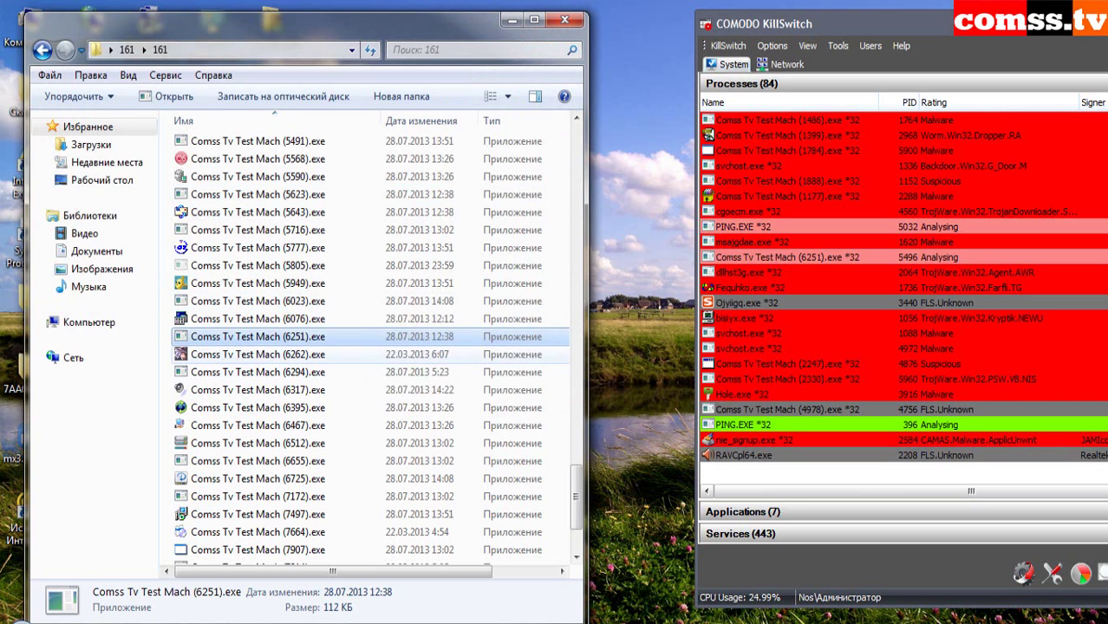
right_click(303, 354)
left_click(346, 282)
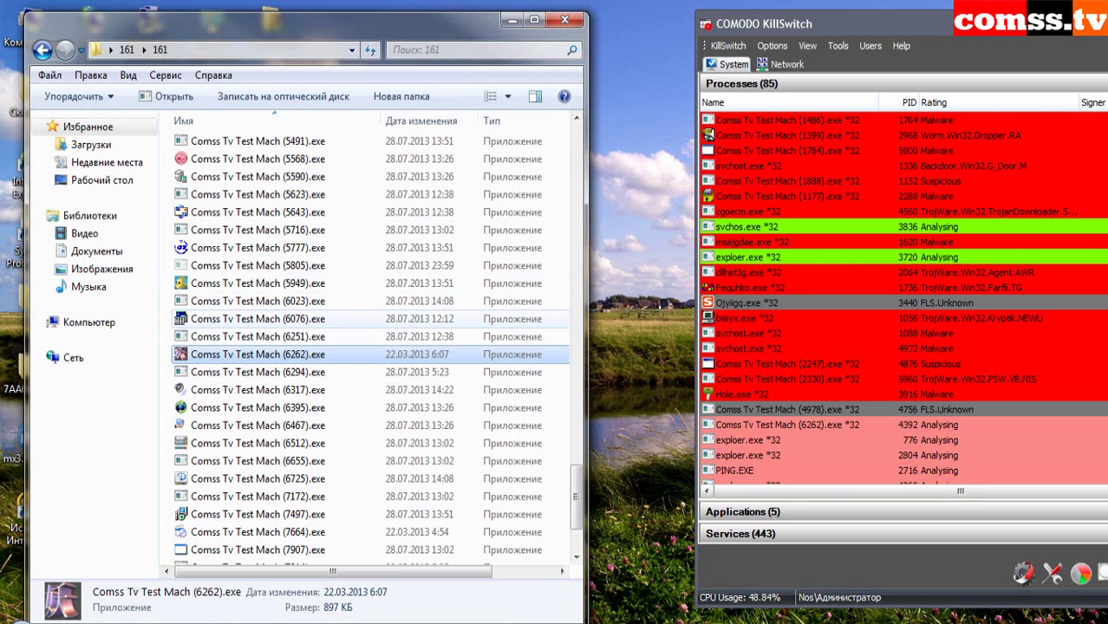
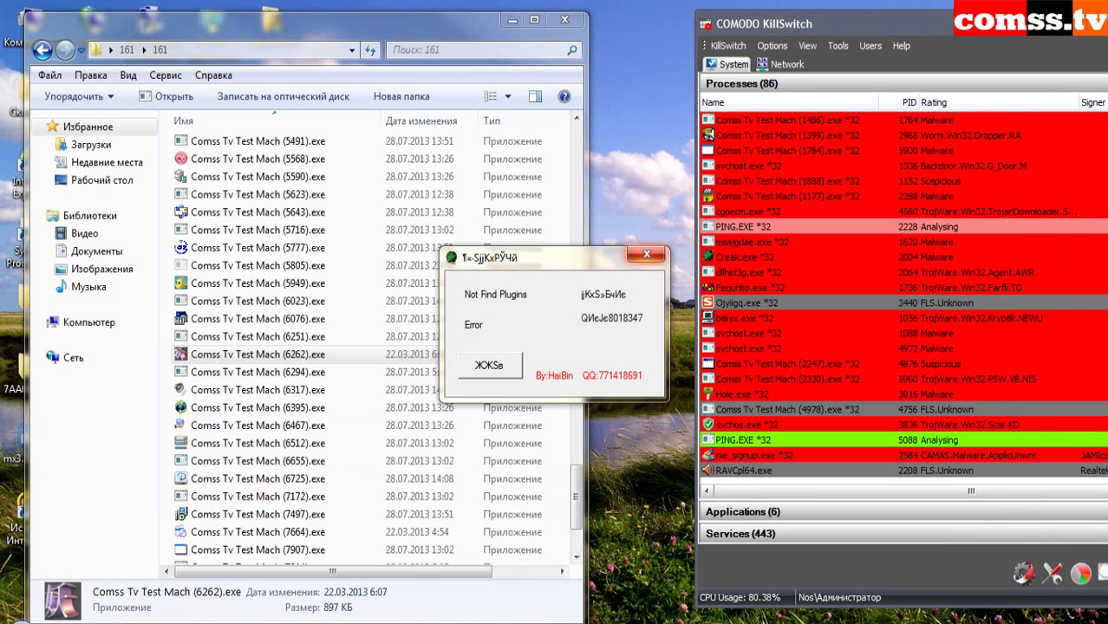
- Dismiss the previous plugin error and run the (6317) sample from its context menu
left_click(489, 365)
left_click(257, 372)
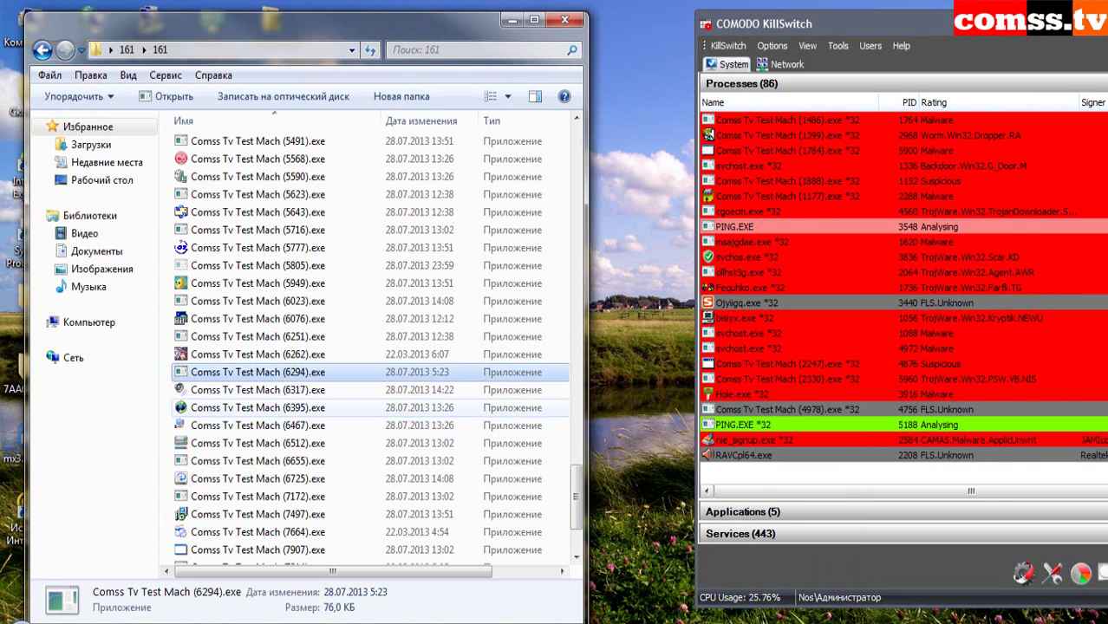
right_click(323, 389)
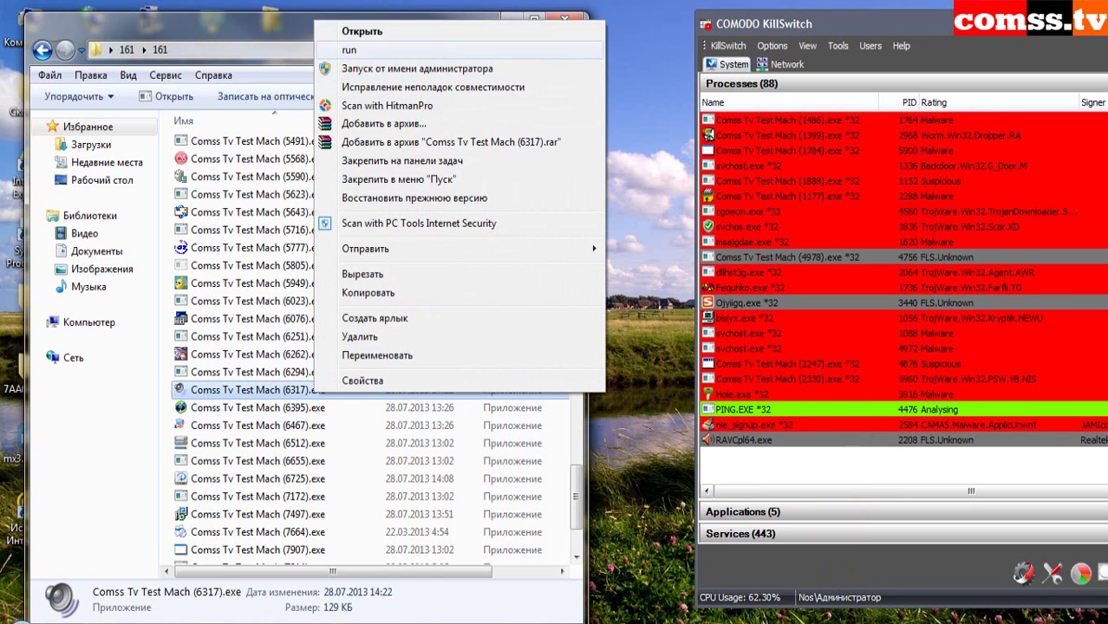
left_click(347, 35)
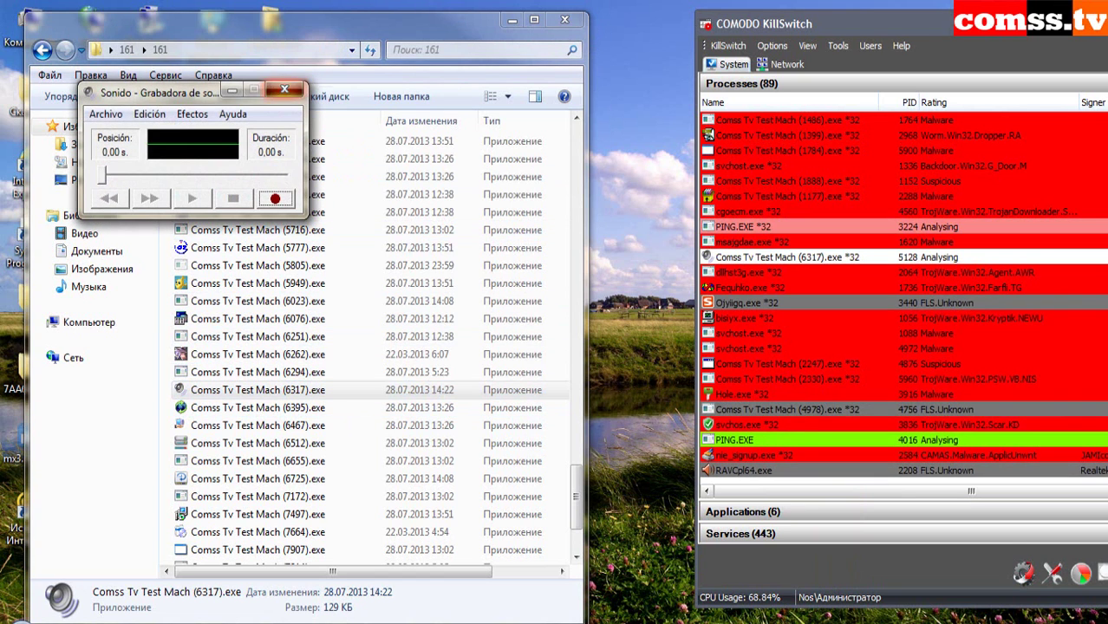
- Run samples (6395), (6467), (6512) and the one after in turn via the context menu
key("Down")
key("Down")
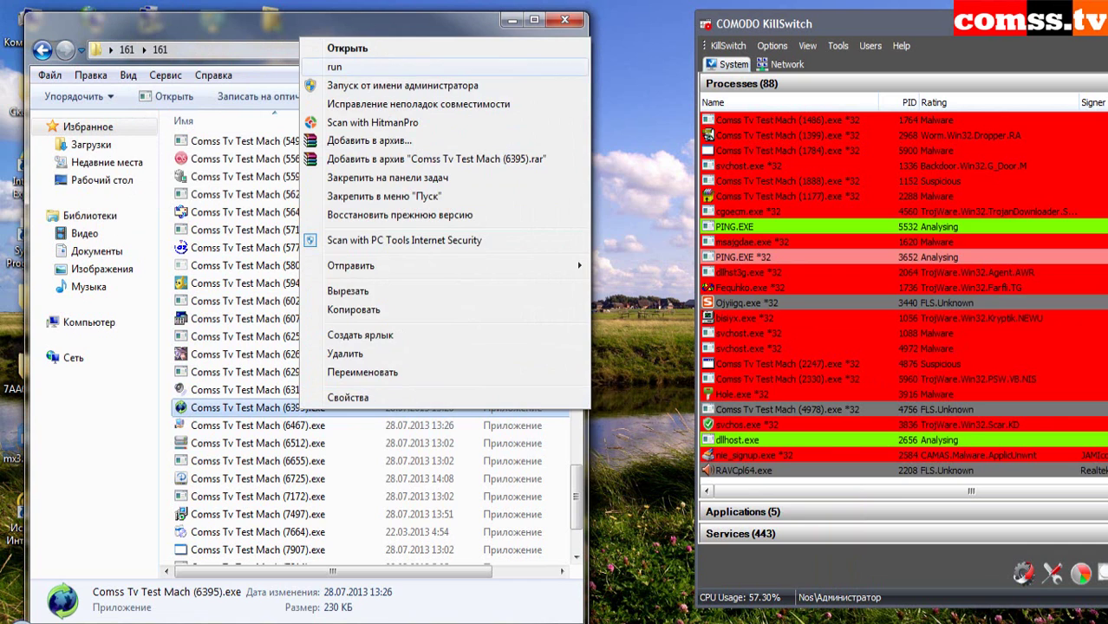
key("Return")
key("Down")
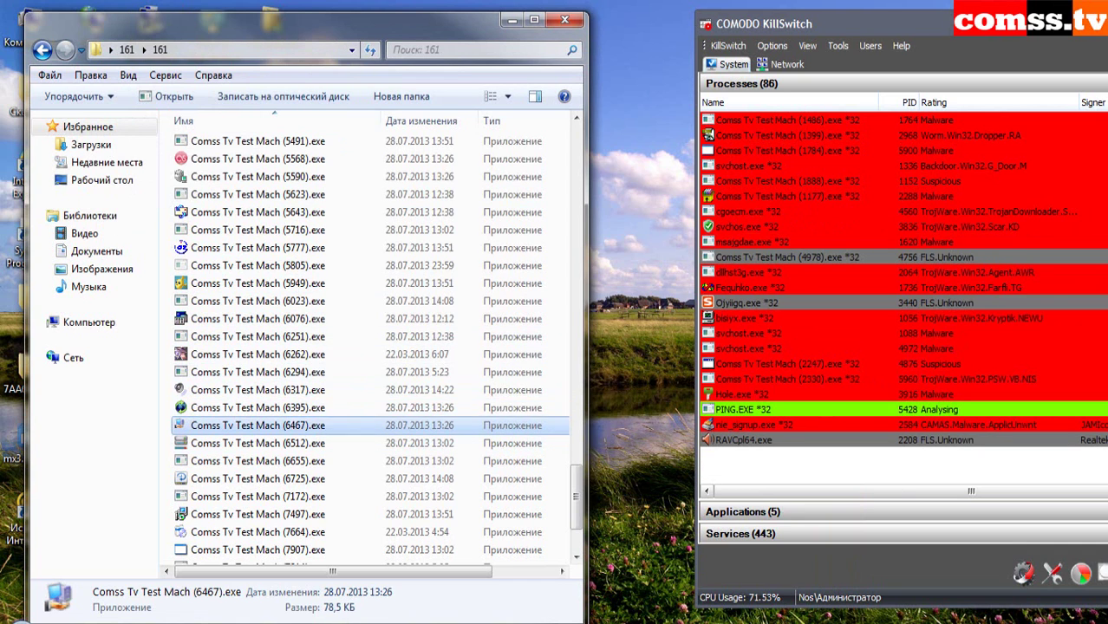
key("Menu")
key("Down")
key("Down")
key("Return")
key("Down")
key("Menu")
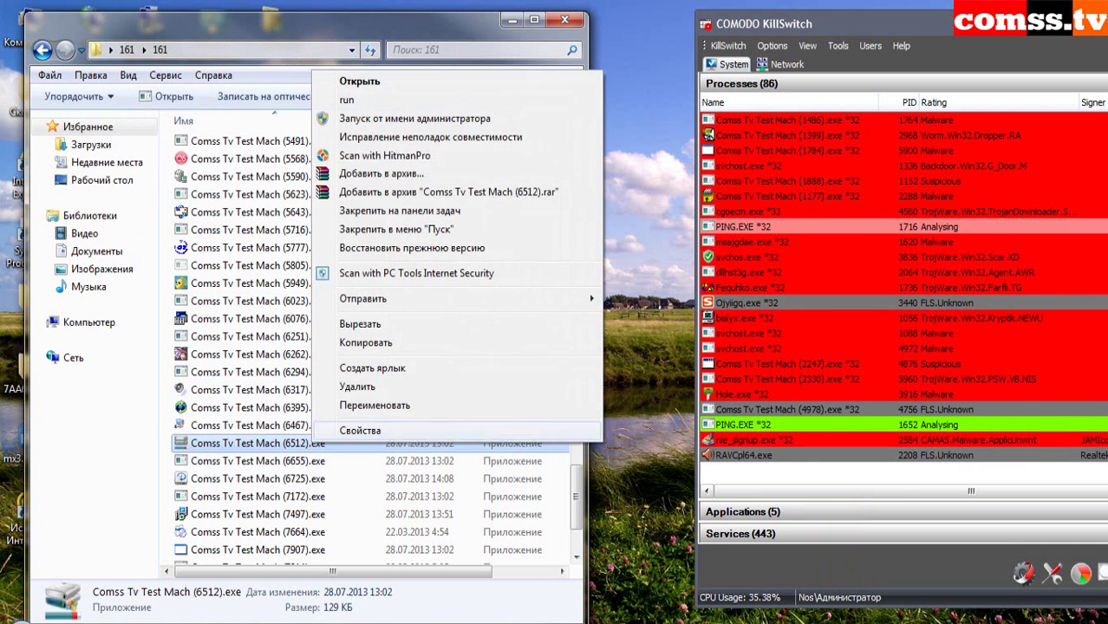
key("Down")
key("Down")
key("Return")
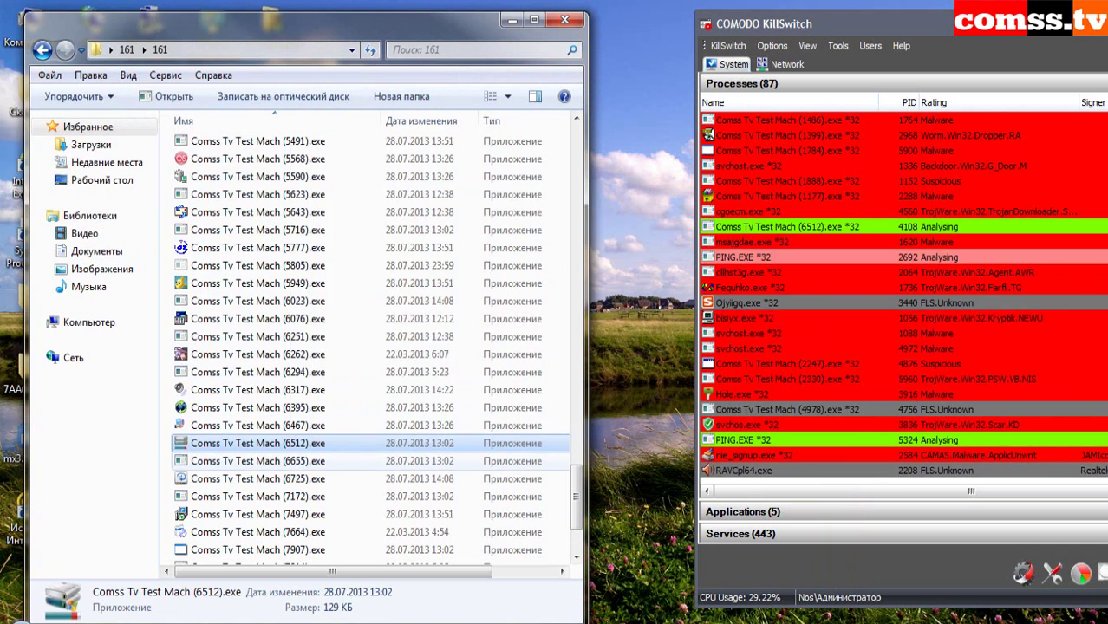
key("Down")
key("Down")
key("Down")
key("Menu")
key("Down")
key("Down")
key("Return")
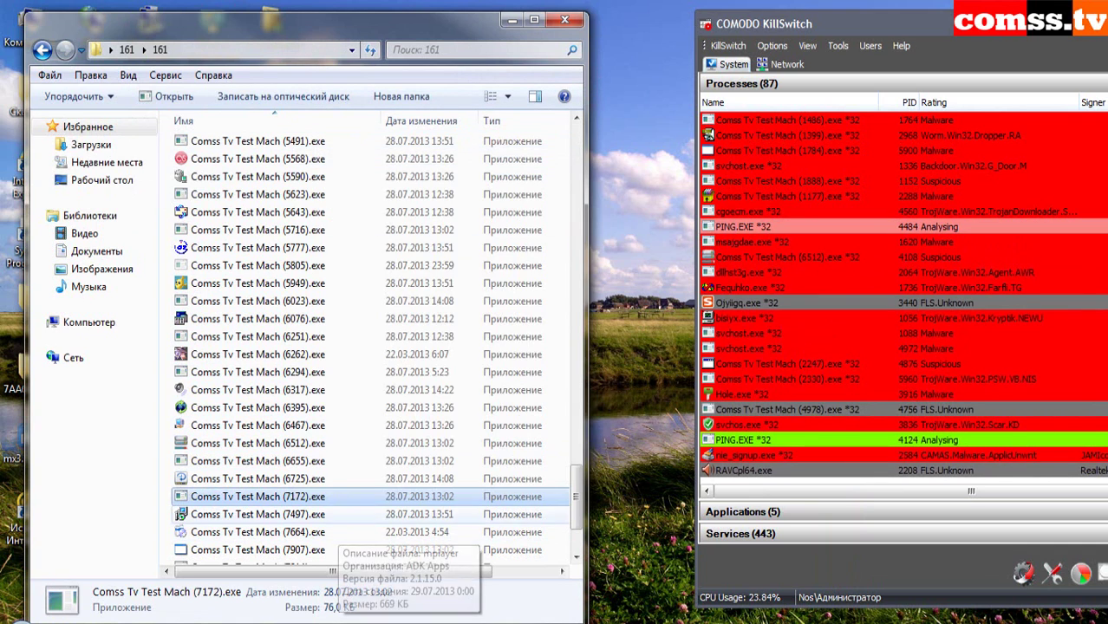
- Run samples (7497), (7664), (7907), (7914) and (7928) one after another
key("Down")
key("Menu")
key("Down")
key("Down")
key("Return")
key("Down")
key("Menu")
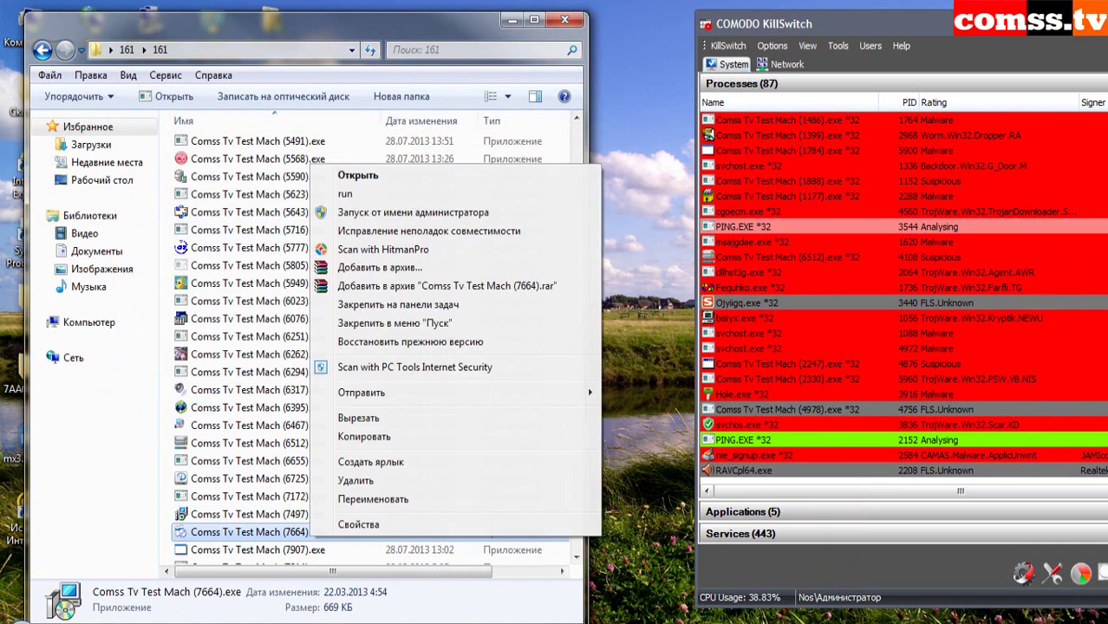
key("Down")
key("Down")
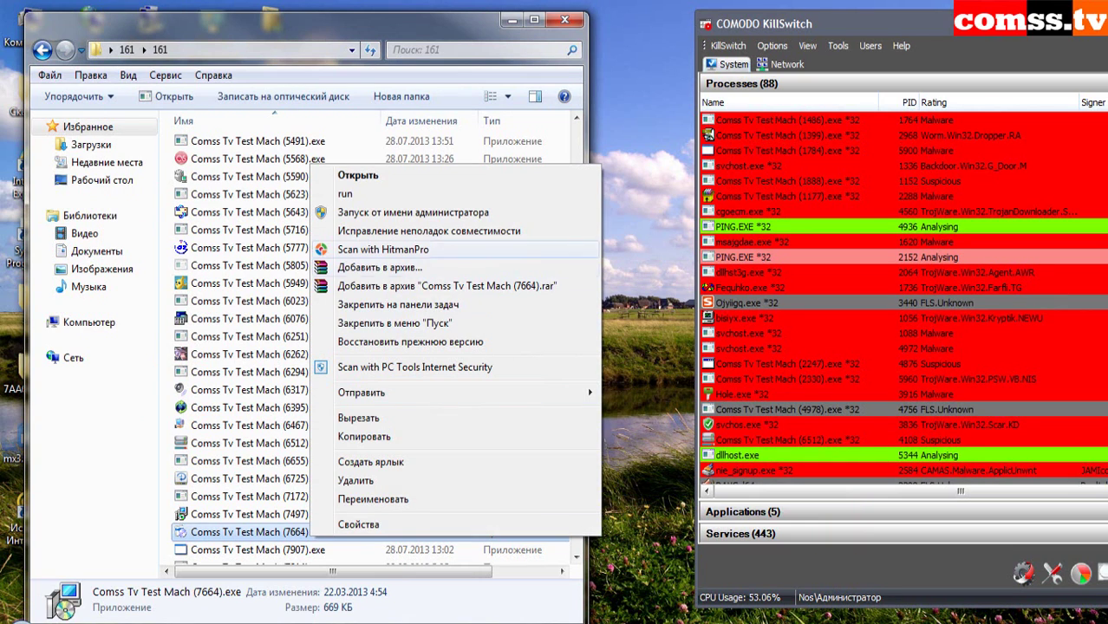
key("Return")
key("Down")
key("Menu")
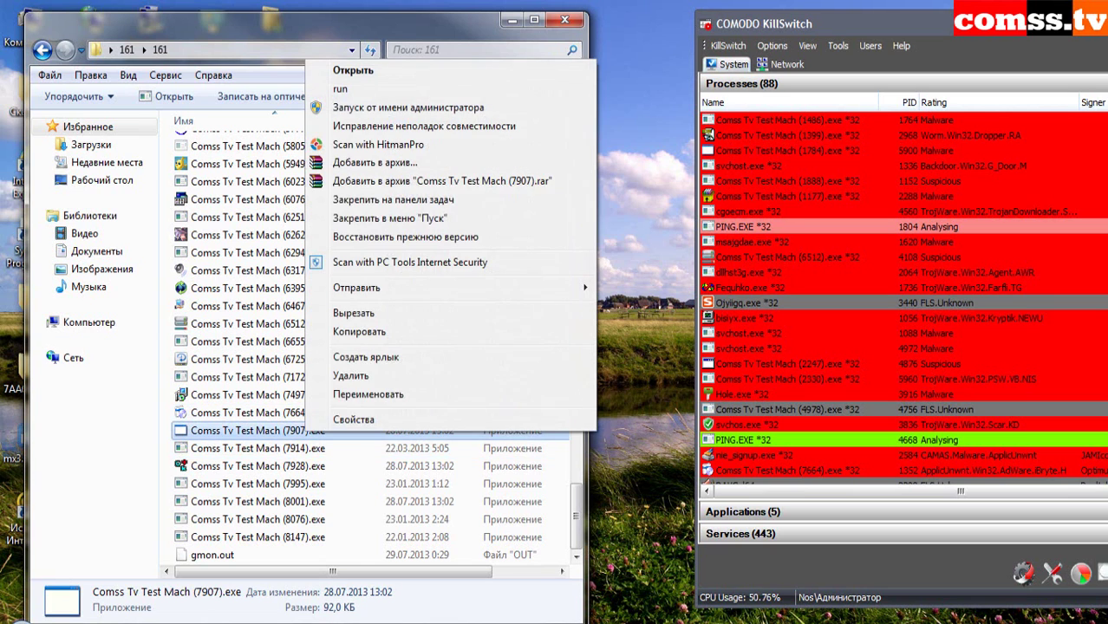
key("Down")
key("Down")
key("Return")
key("Down")
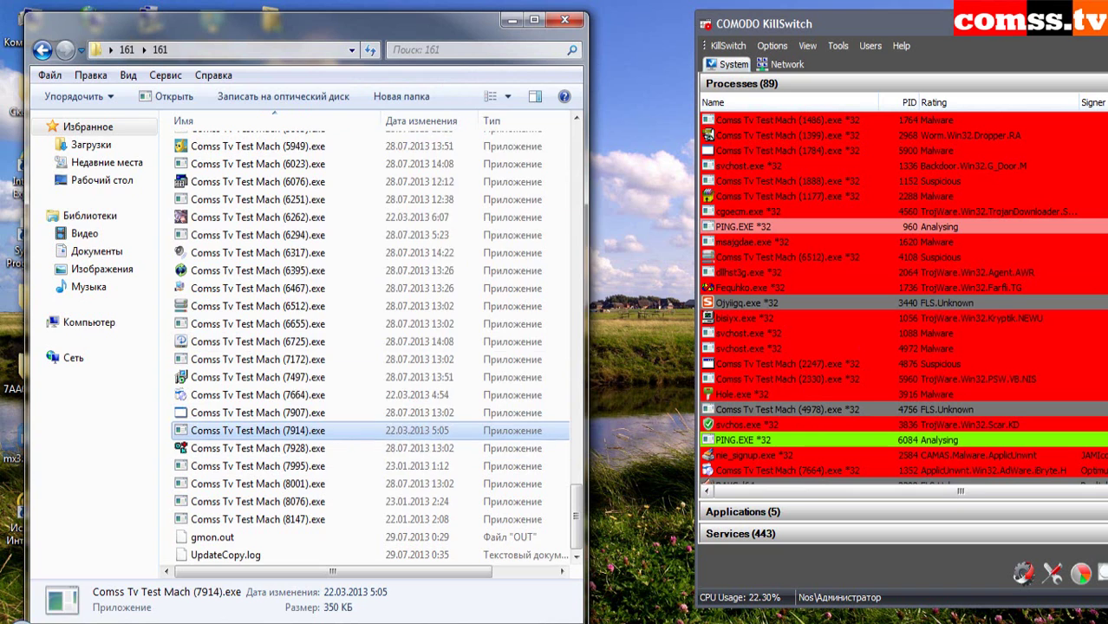
key("Menu")
key("Down")
key("Down")
key("Return")
key("Down")
key("Menu")
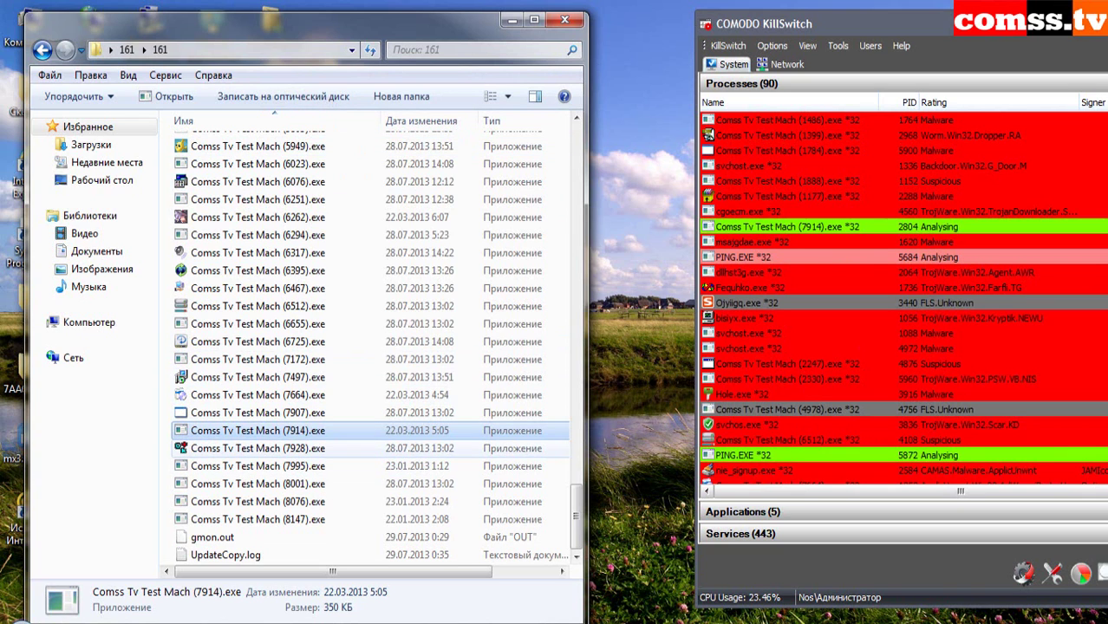
key("Down")
key("Down")
key("Return")
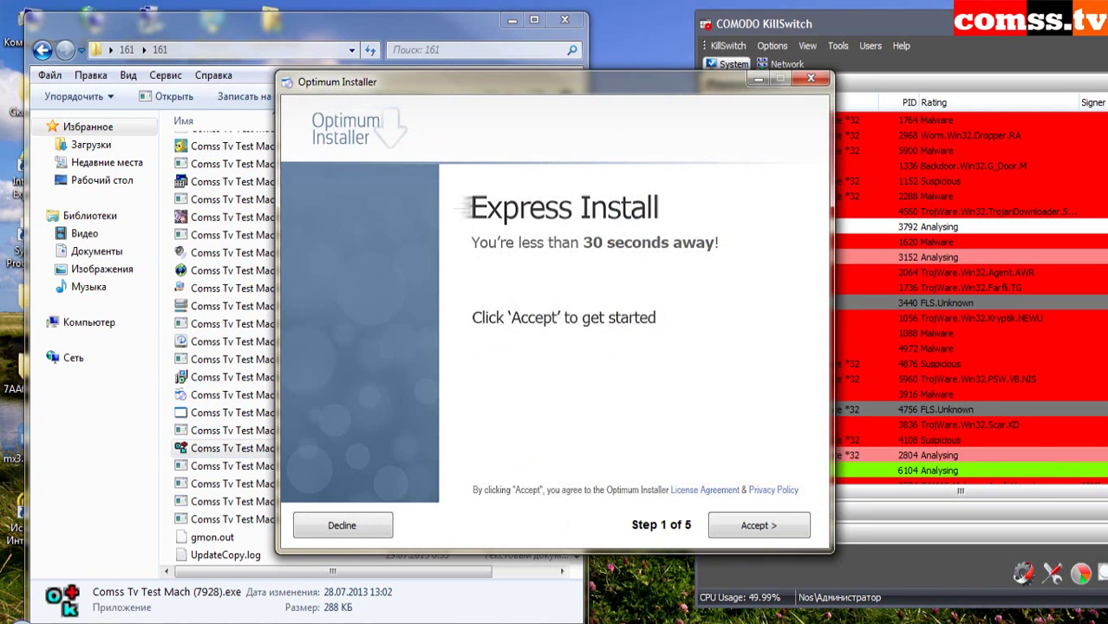
- Accept the Optimum Installer's Express Install offers and block the low-risk PC Tools alert
key("Return")
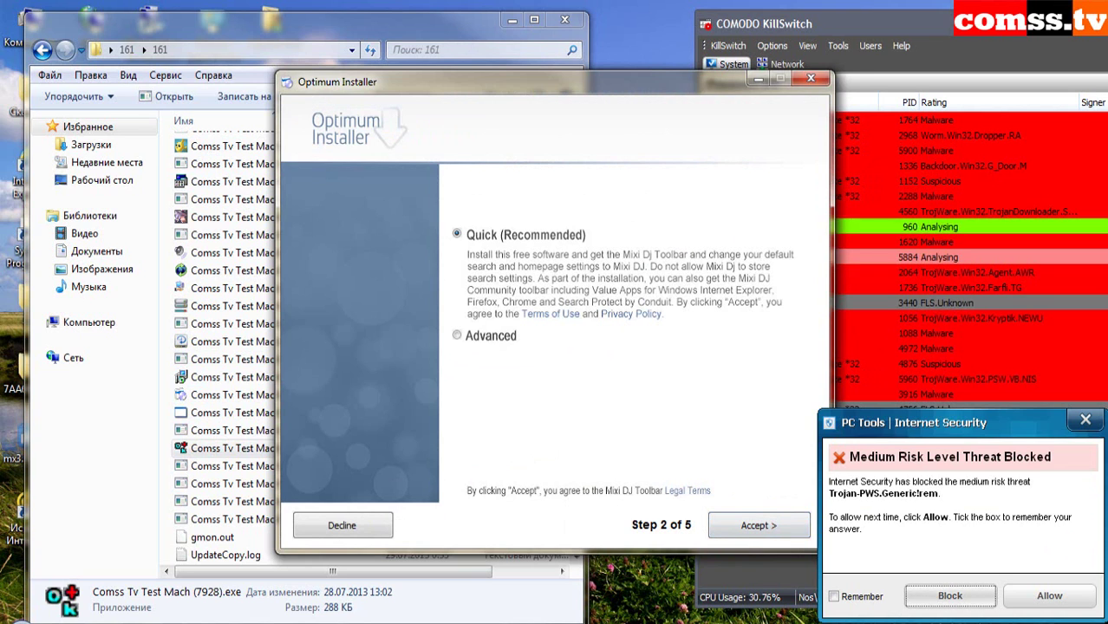
key("Return")
key("Return")
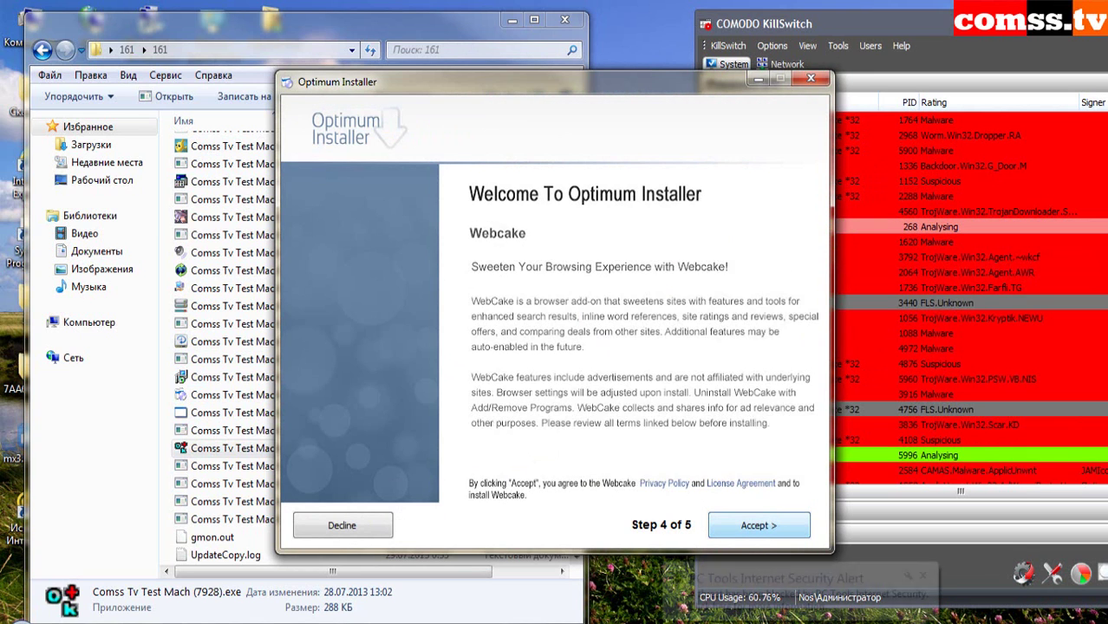
key("Return")
key("Return")
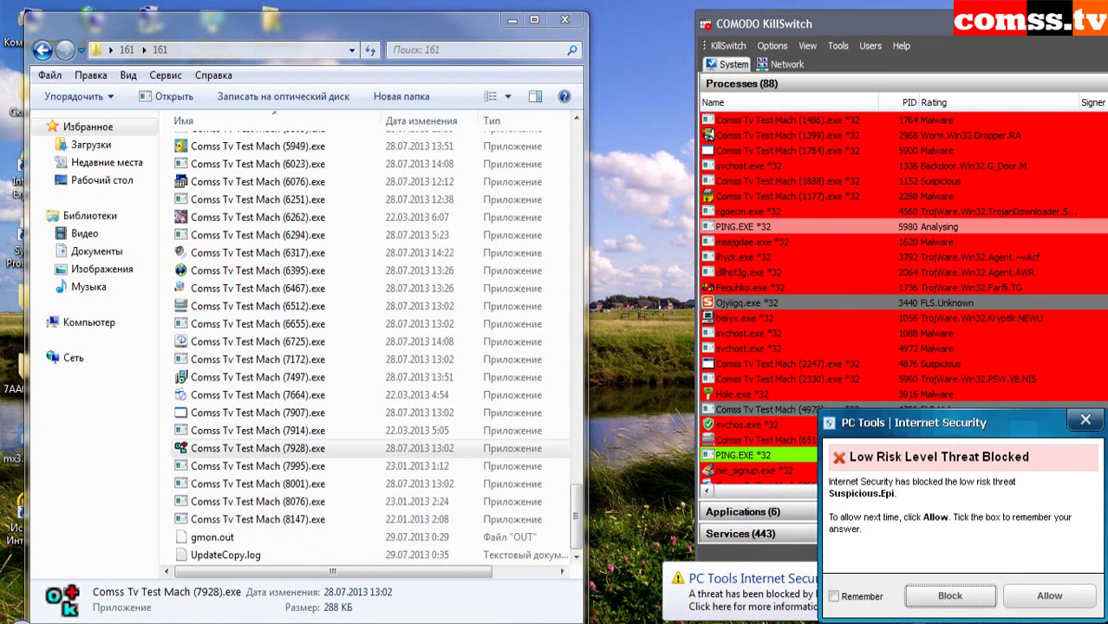
key("Return")
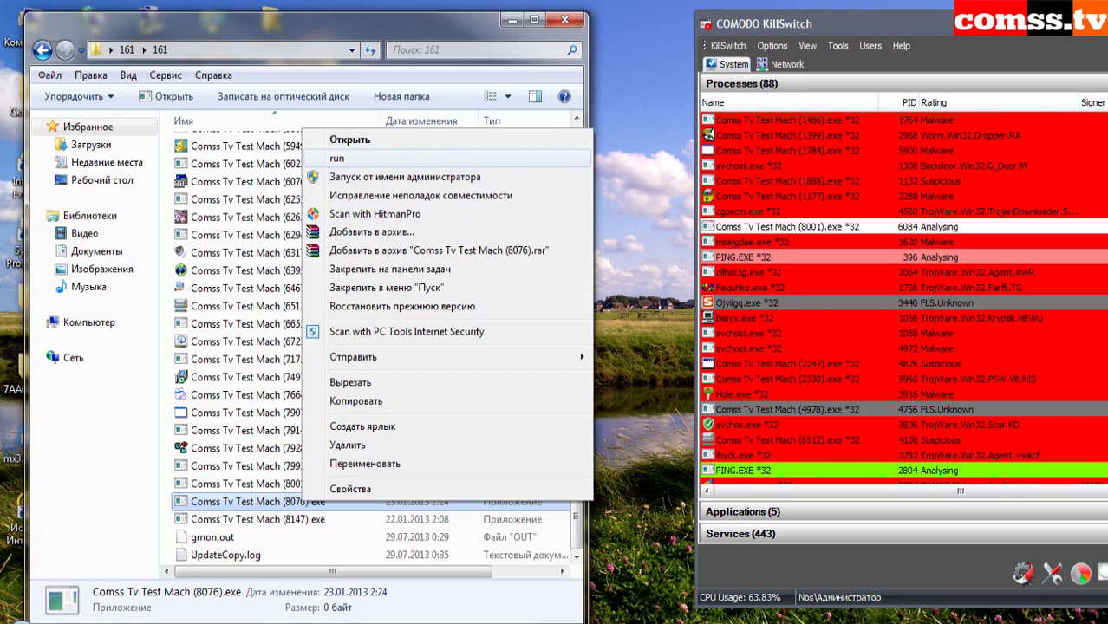
- Run samples (8076) and (8147), dismissing the non-Win32 error and IntelliGuard notices
key("Return")
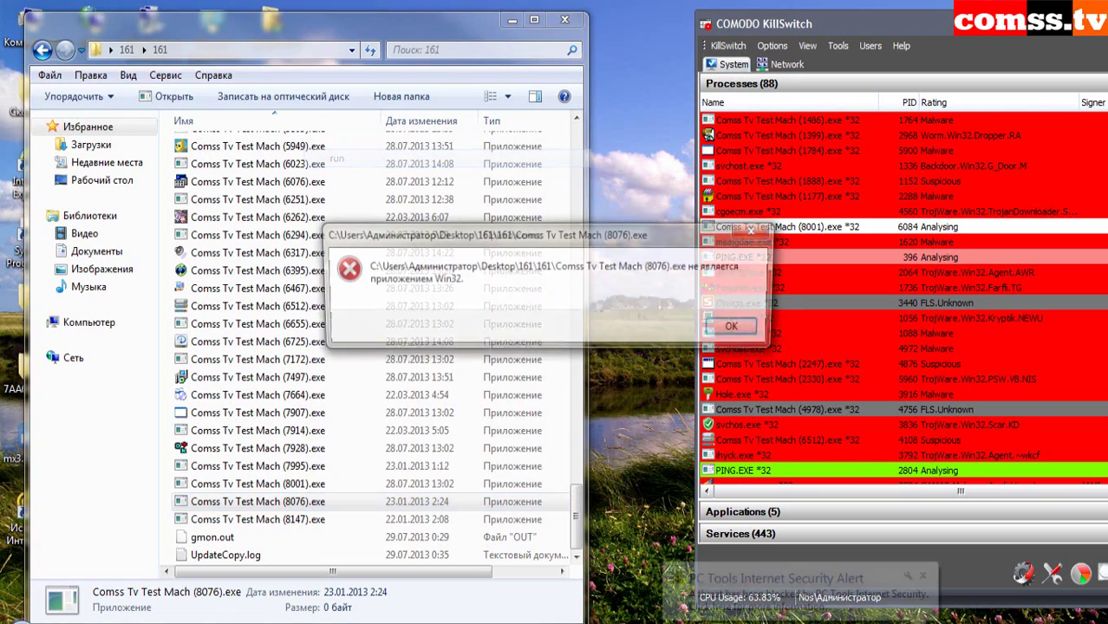
key("Return")
left_click(257, 520)
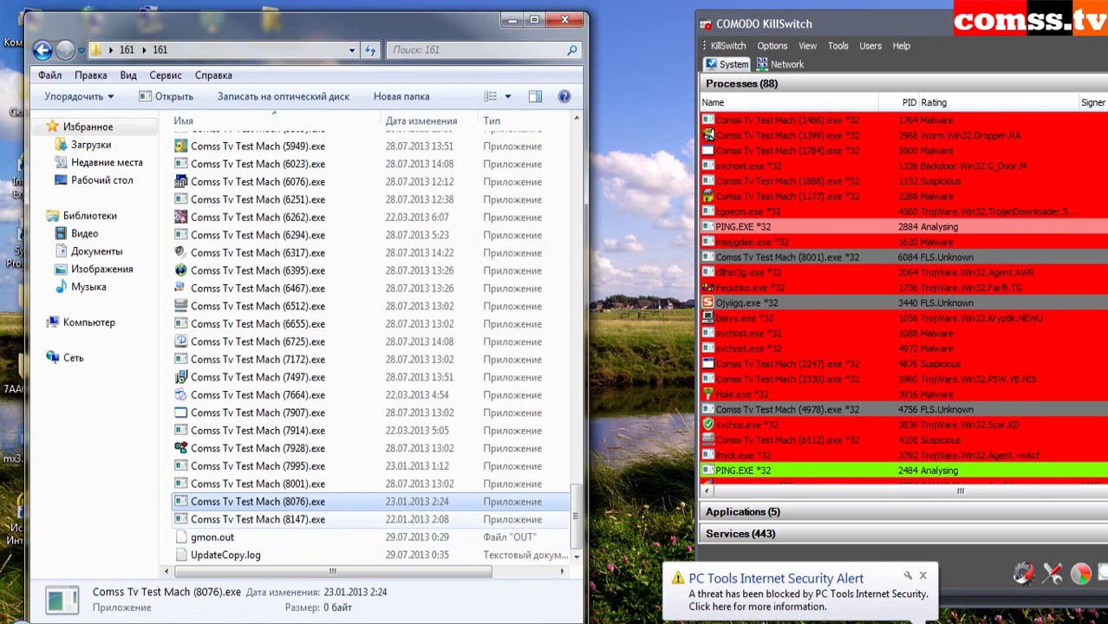
key("Menu")
key("Return")
key("Return")
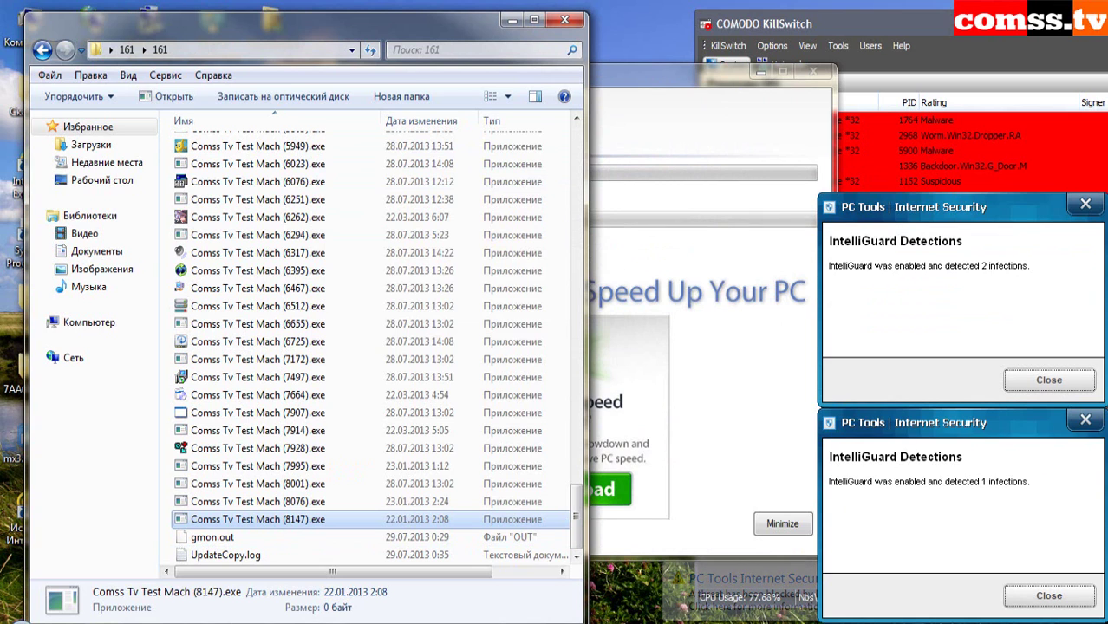
key("Return")
key("Return")
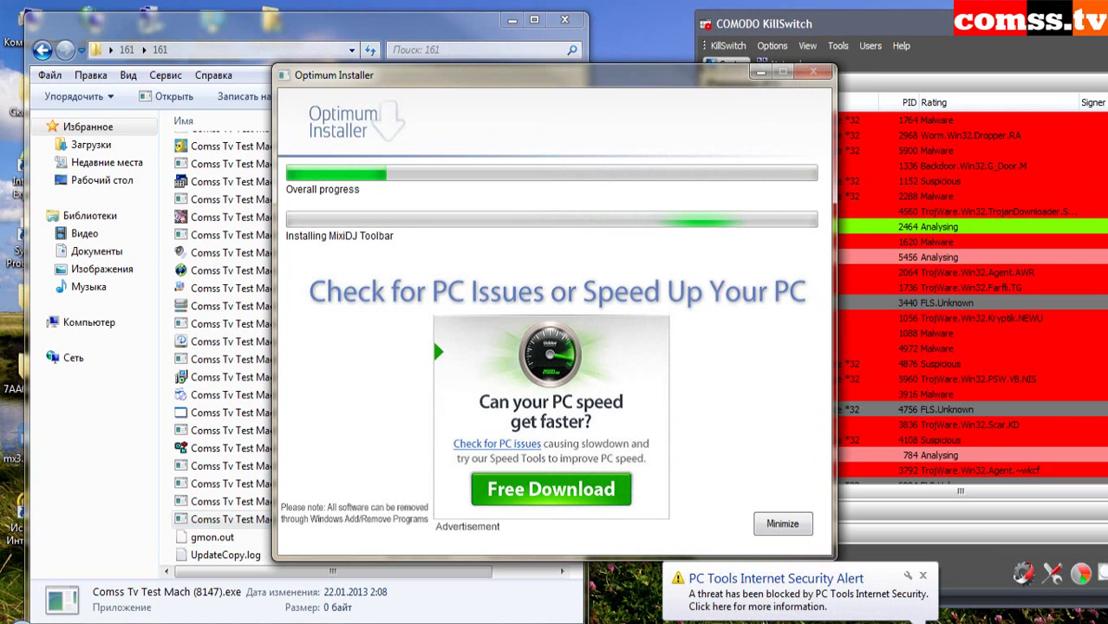
- Return to the sample folder and select all 155 files
key("alt+Tab")
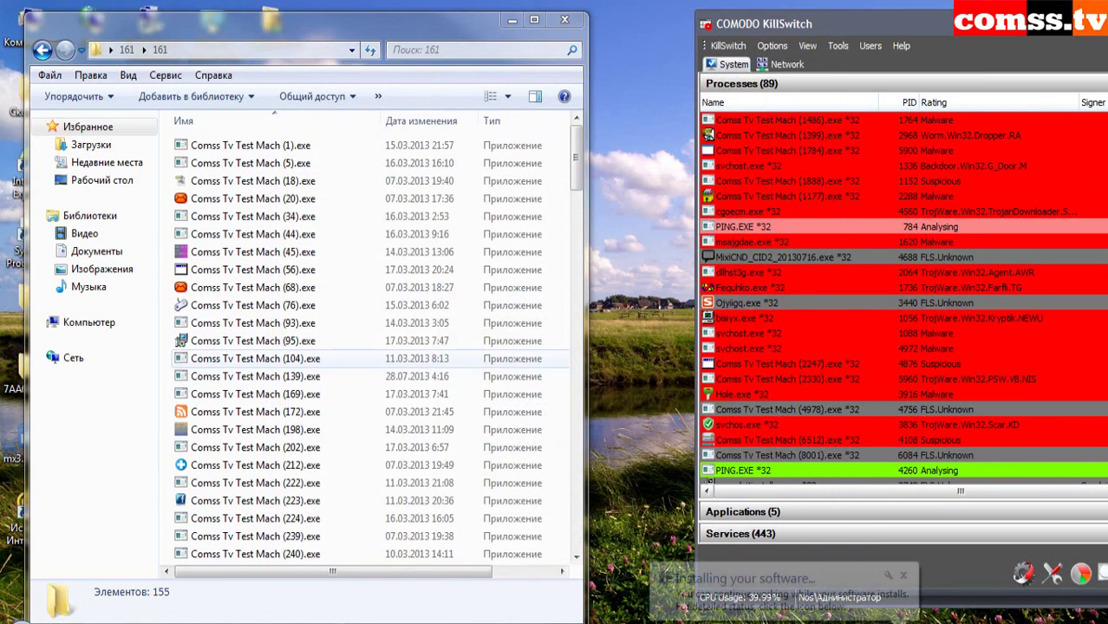
left_click(251, 341)
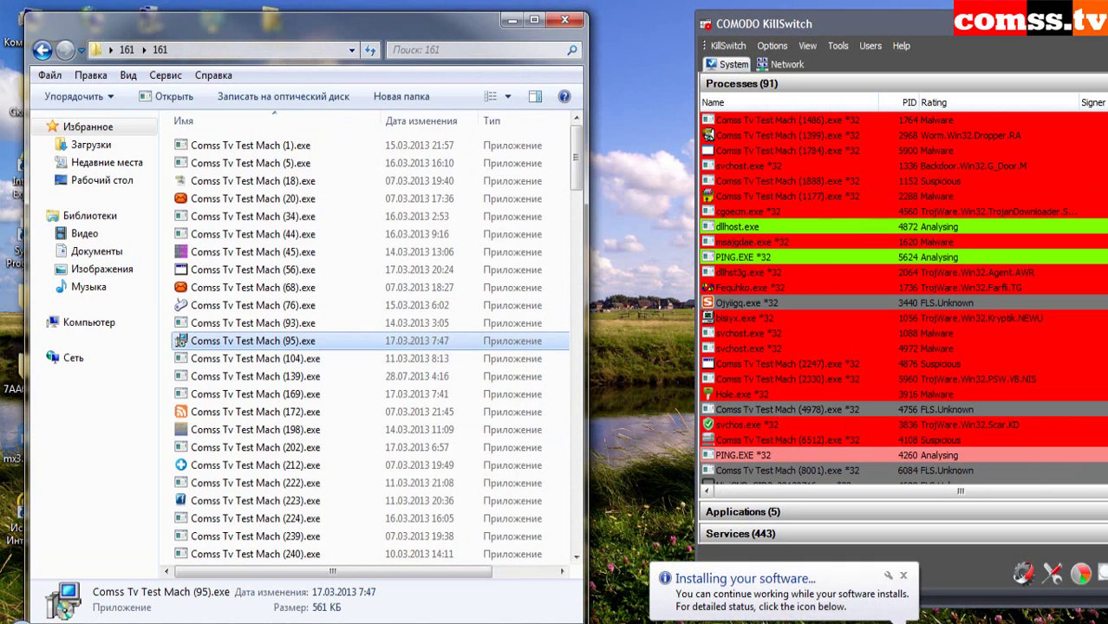
left_click(252, 180)
left_click(250, 163)
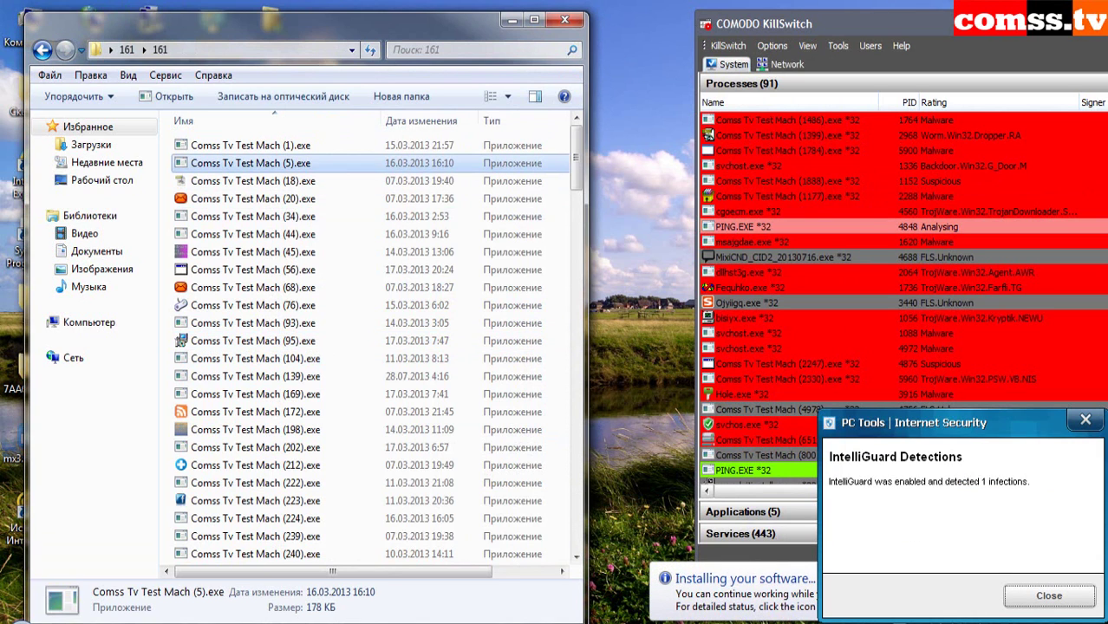
key("ctrl+a")
- Delete the 155 selected sample files, show the desktop, and decline the PC Tools reboot
right_click(291, 143)
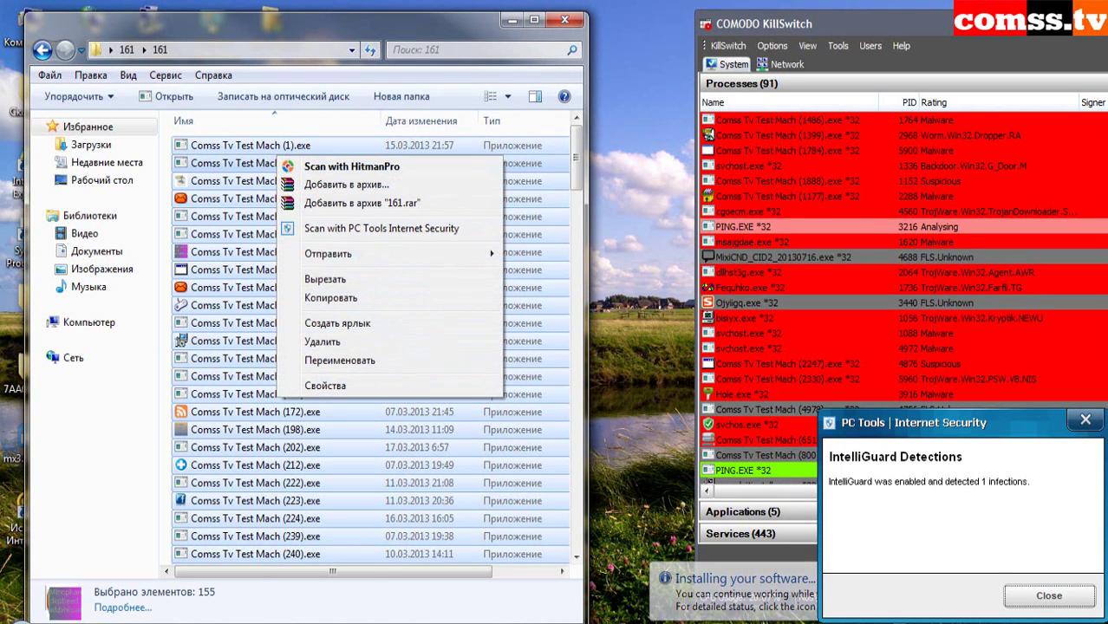
left_click(330, 323)
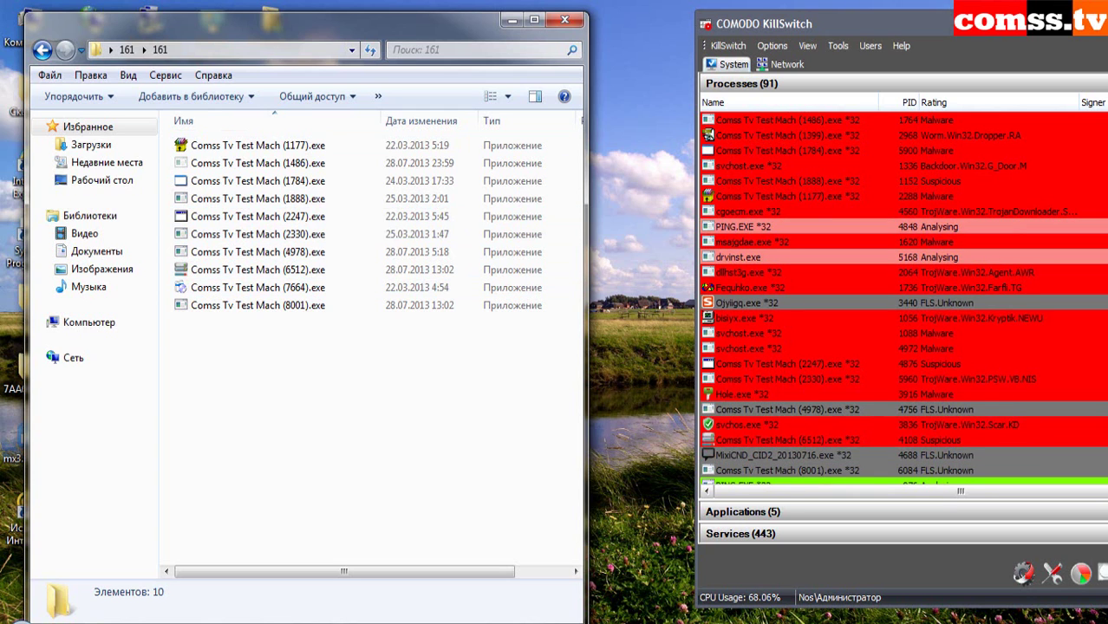
key("super+d")
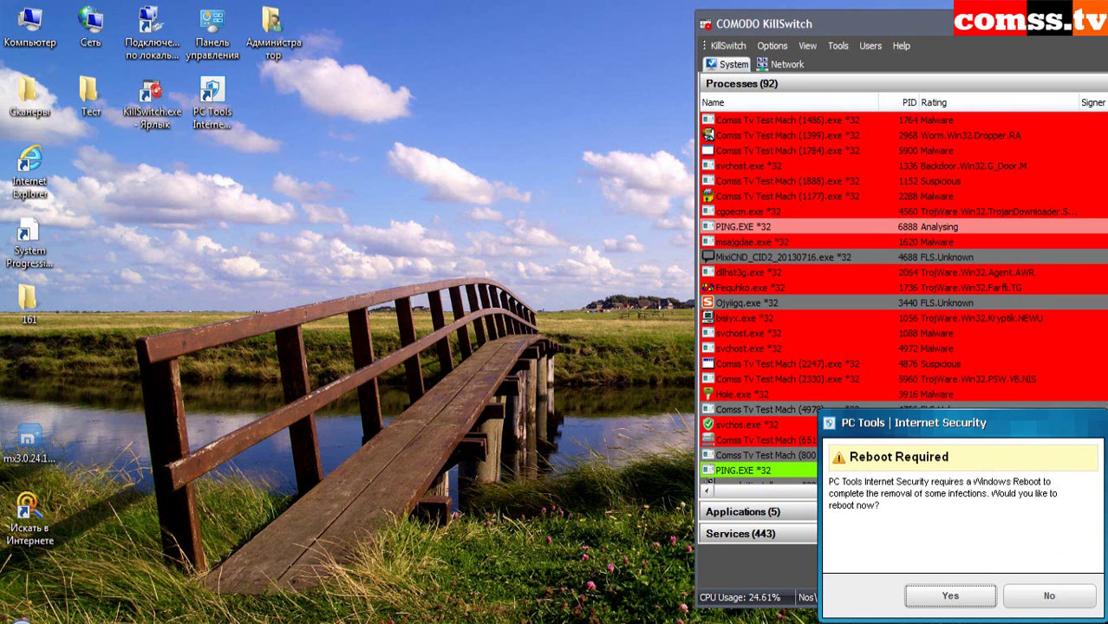
left_click(1050, 596)
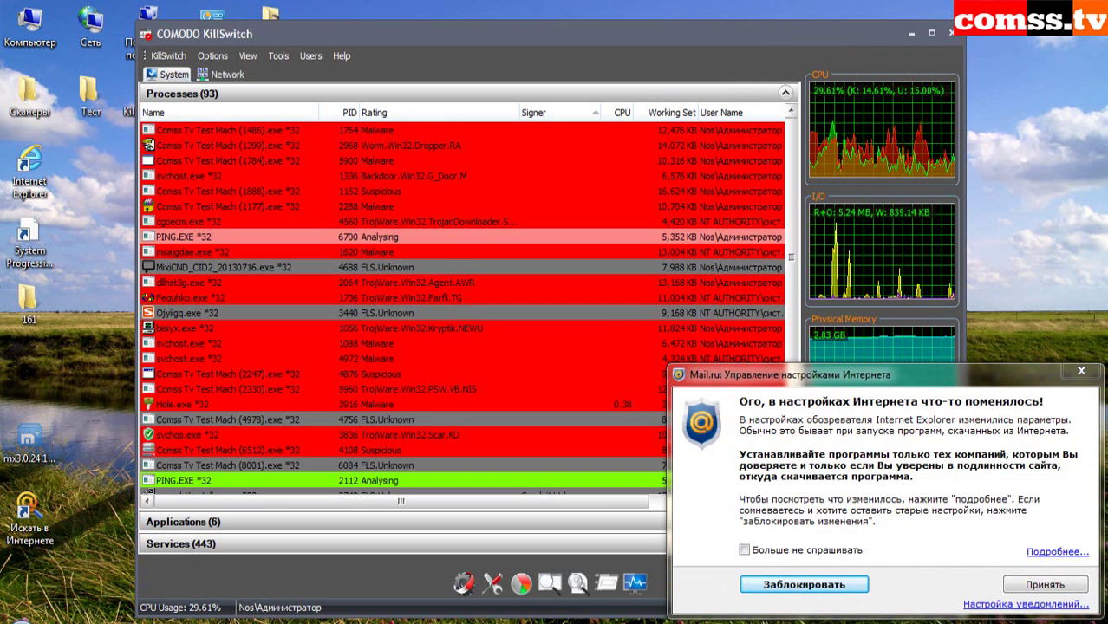
- Close the Mail.ru Internet-settings warning and scroll through KillSwitch's malware-flagged processes
key("Return")
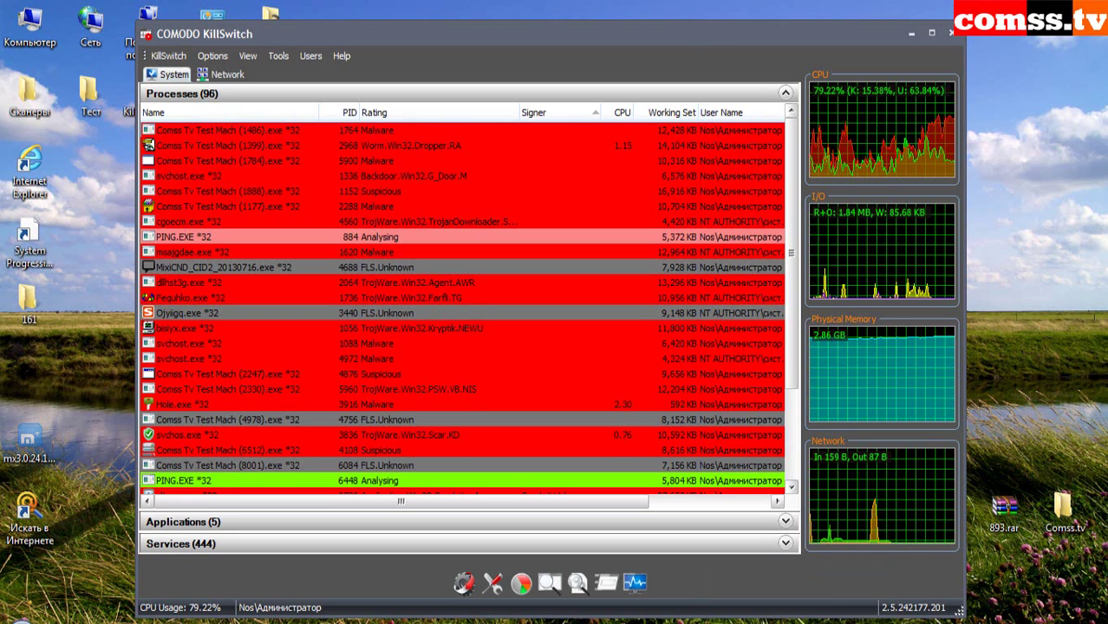
scroll(468, 303, "down", 2)
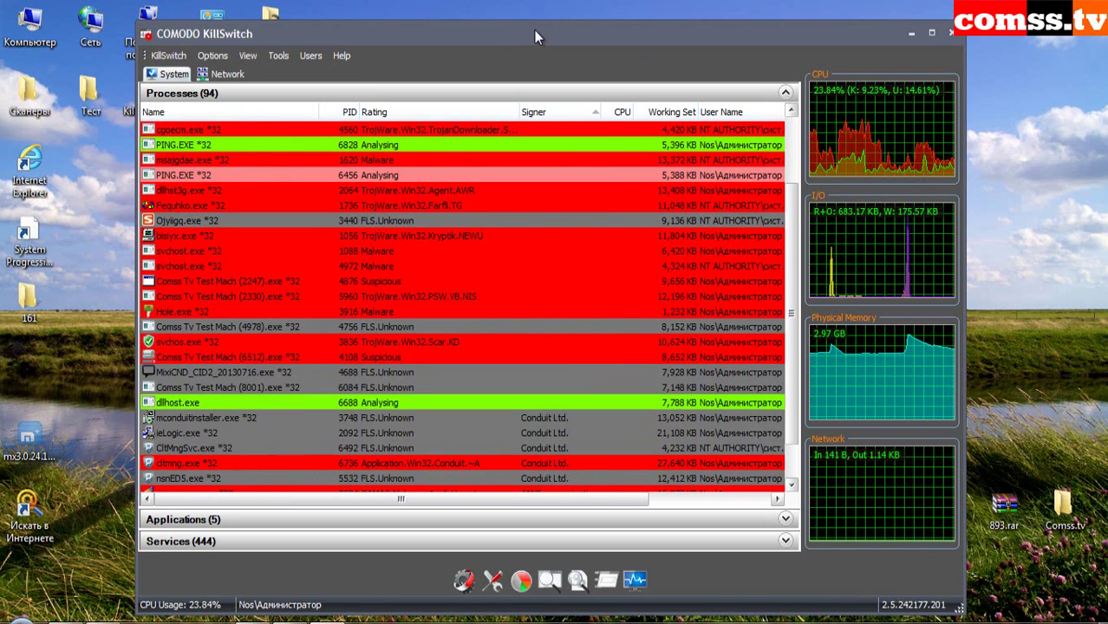
left_click_drag(535, 32, 565, 27)
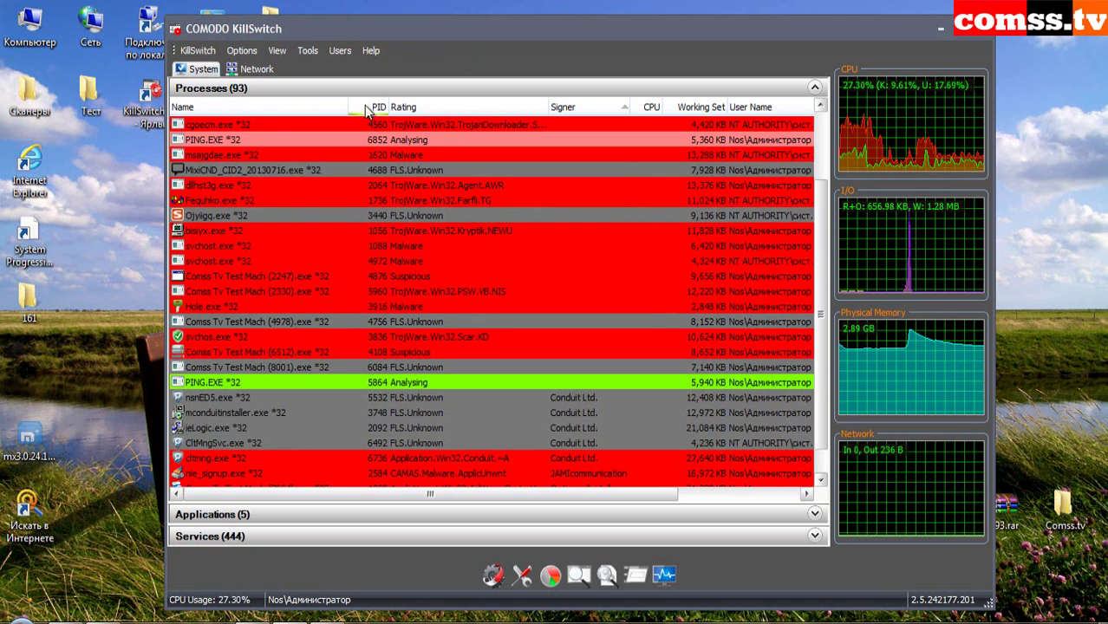
double_click(90, 93)
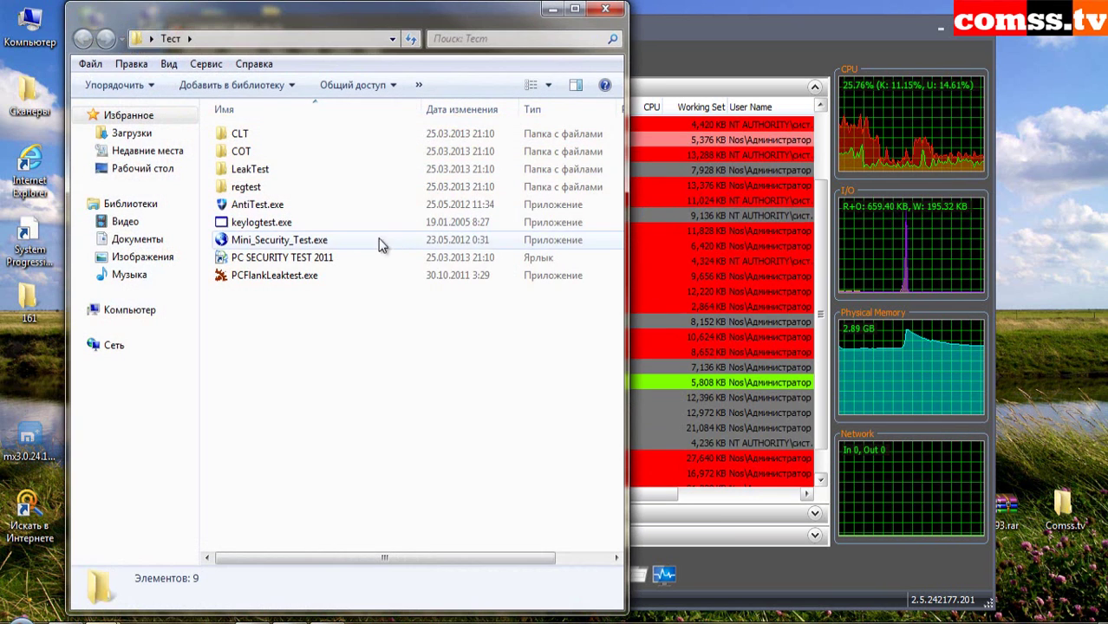
left_click(605, 9)
- Launch HitmanPro from Сканеры, start the scan, and expand Fequhko, msajgdae, cgoecm, svchost detections
double_click(29, 96)
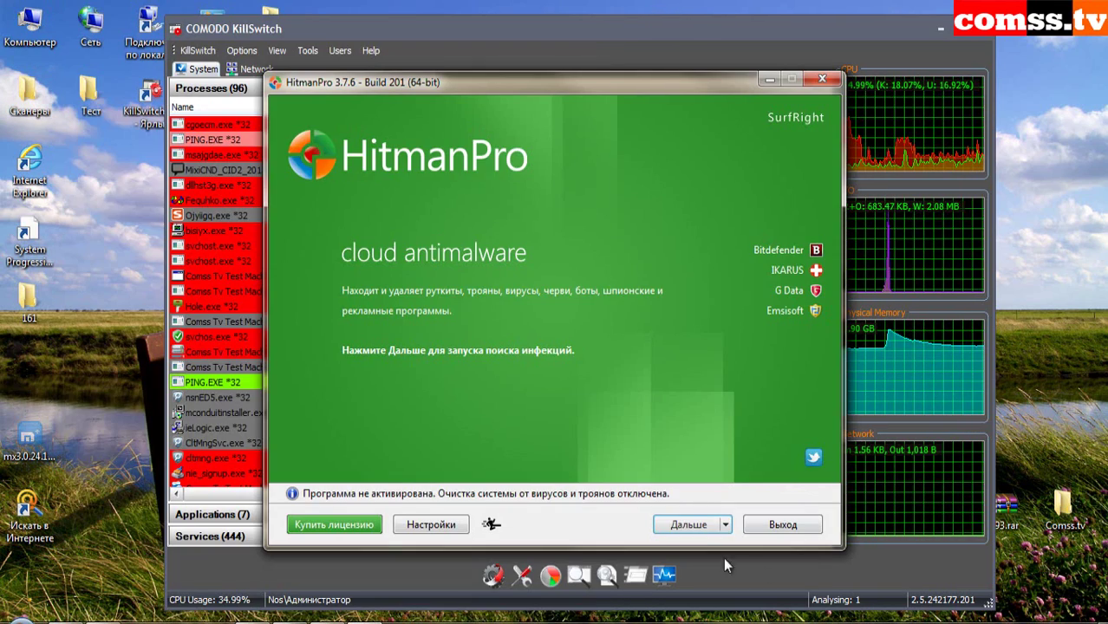
left_click(691, 525)
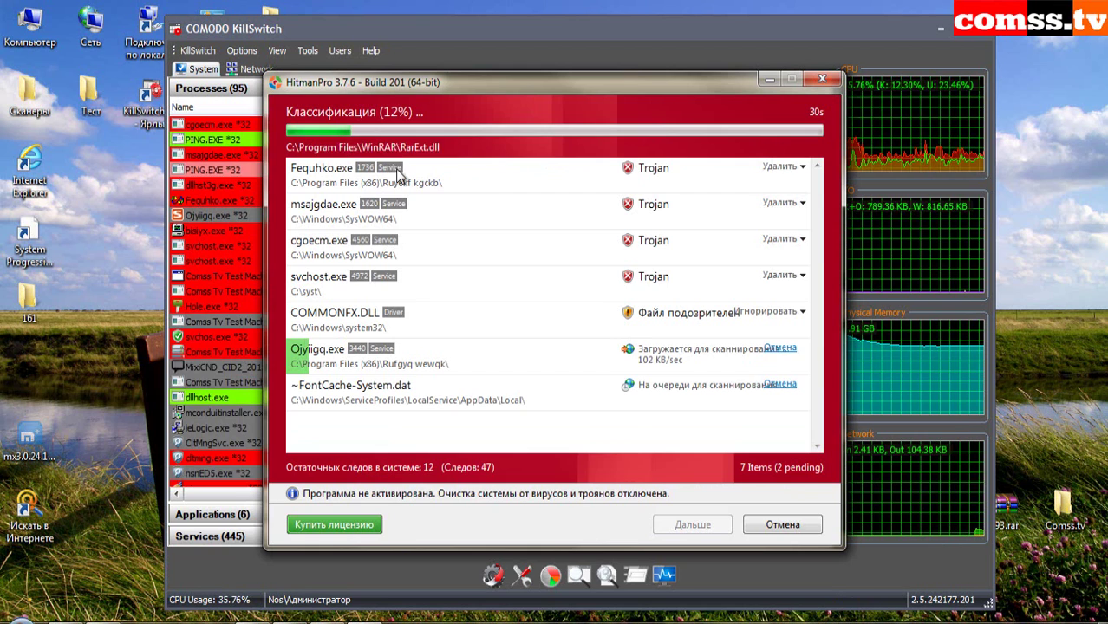
left_click(446, 172)
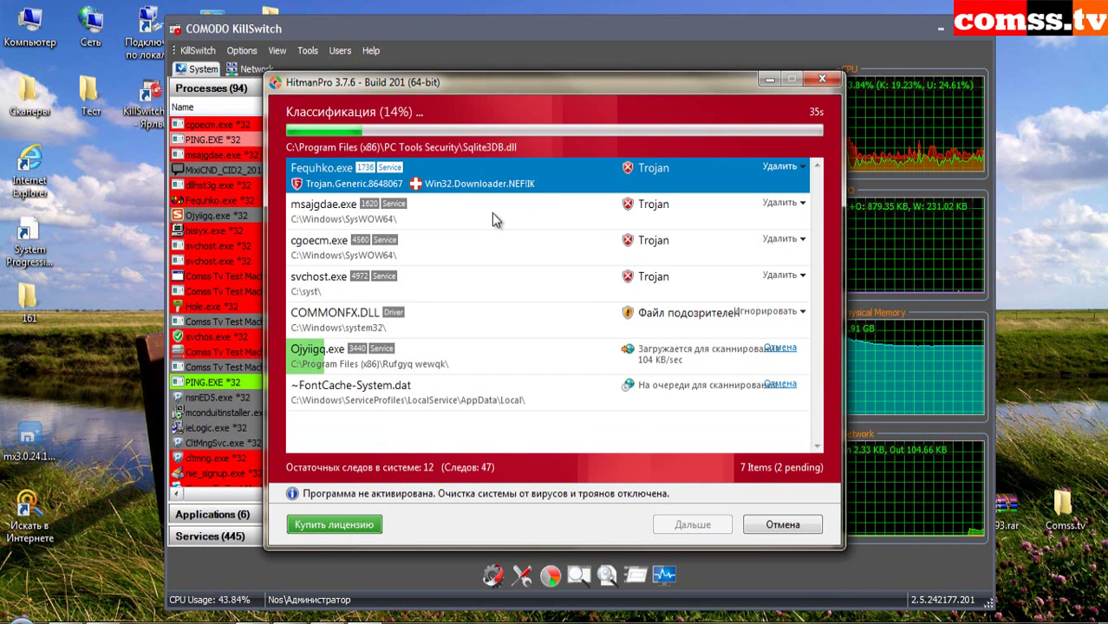
left_click(447, 215)
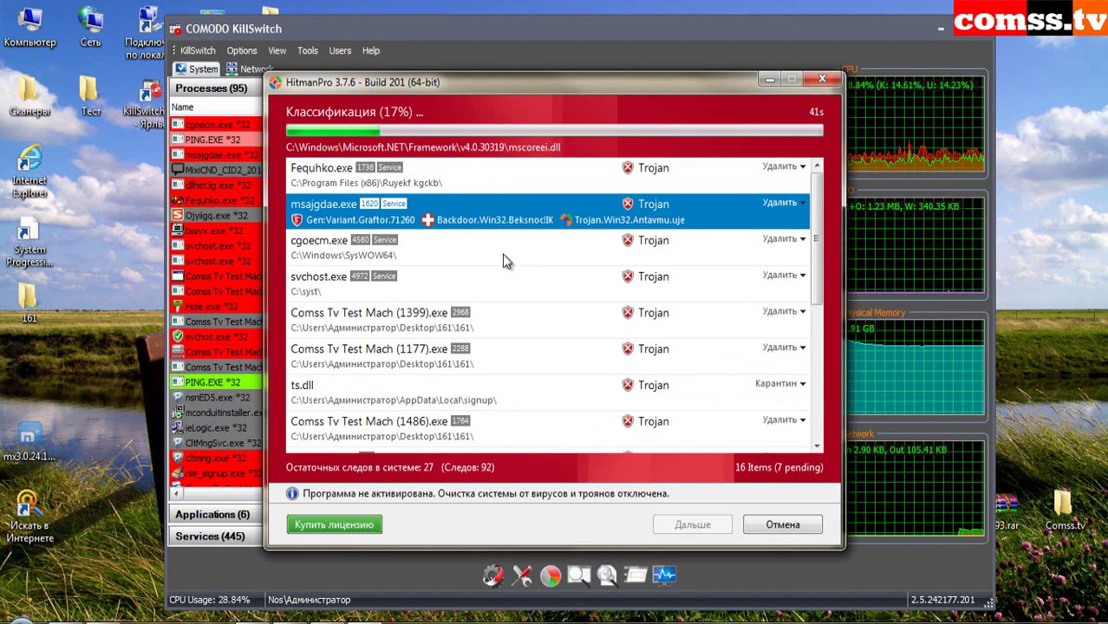
left_click(468, 256)
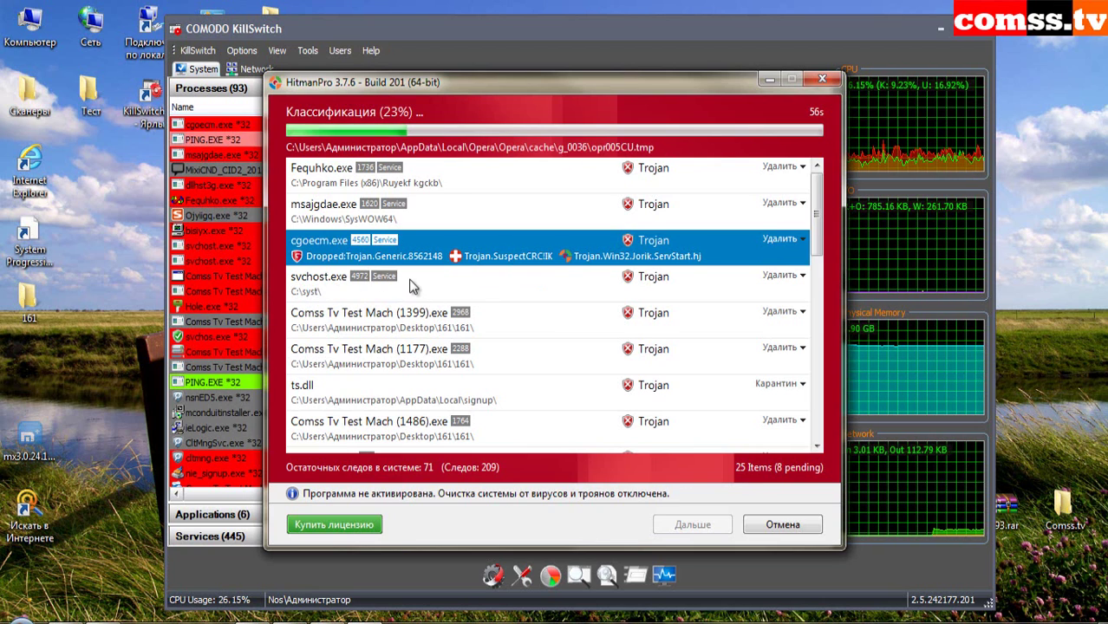
left_click(520, 291)
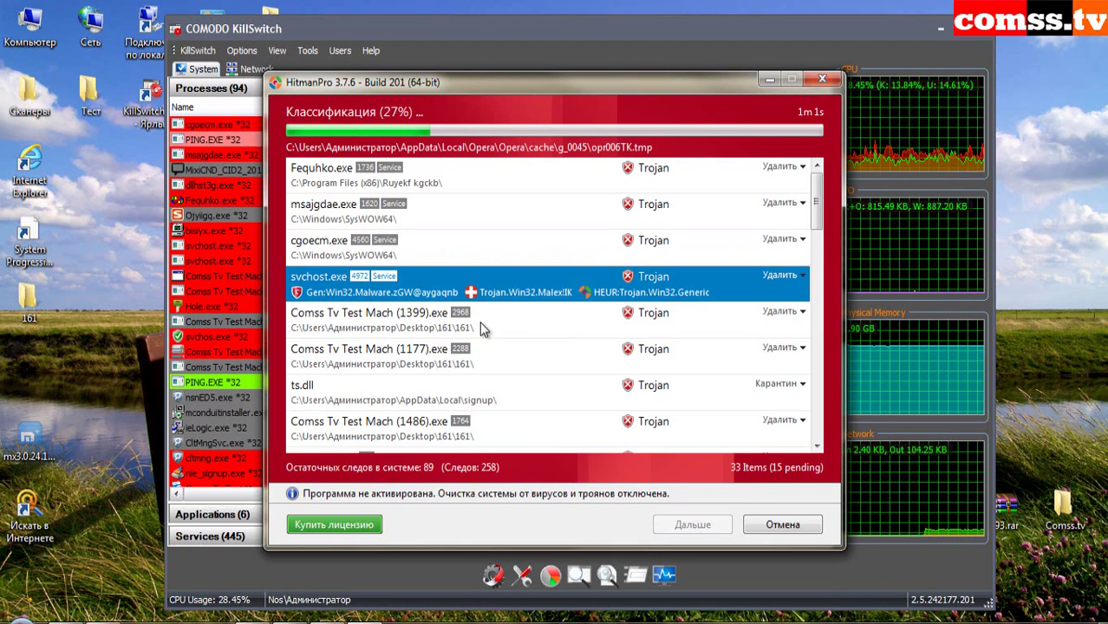
- Expand detections for samples (1399), (1177), (1486), (1784), (1888), (2247), ts.dll, msvyoaw.bat, svchos.exe
left_click(507, 321)
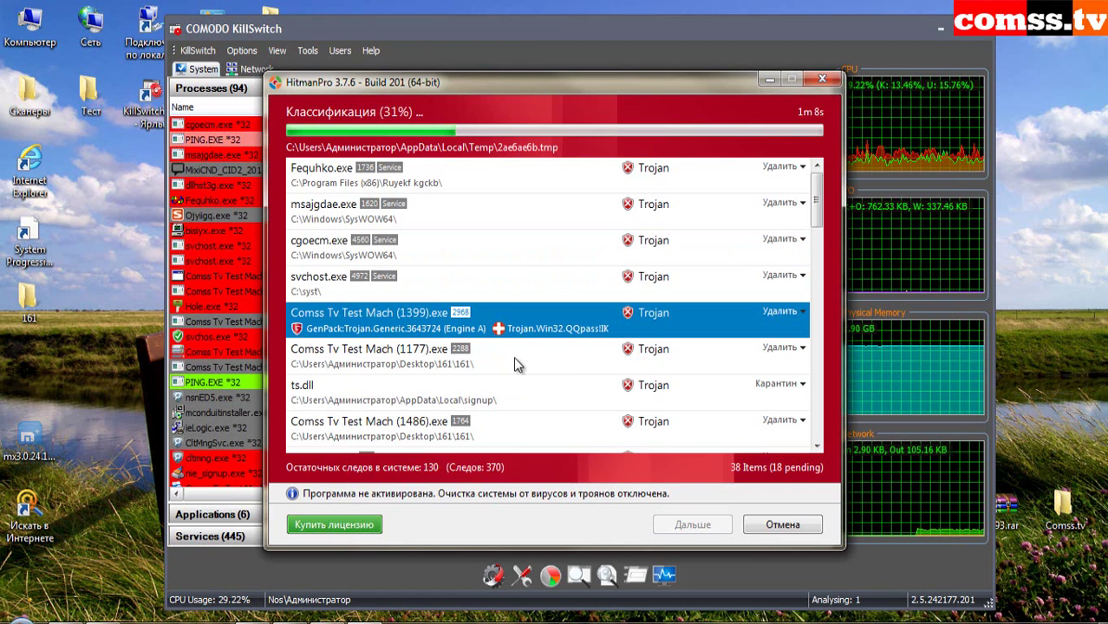
left_click(516, 366)
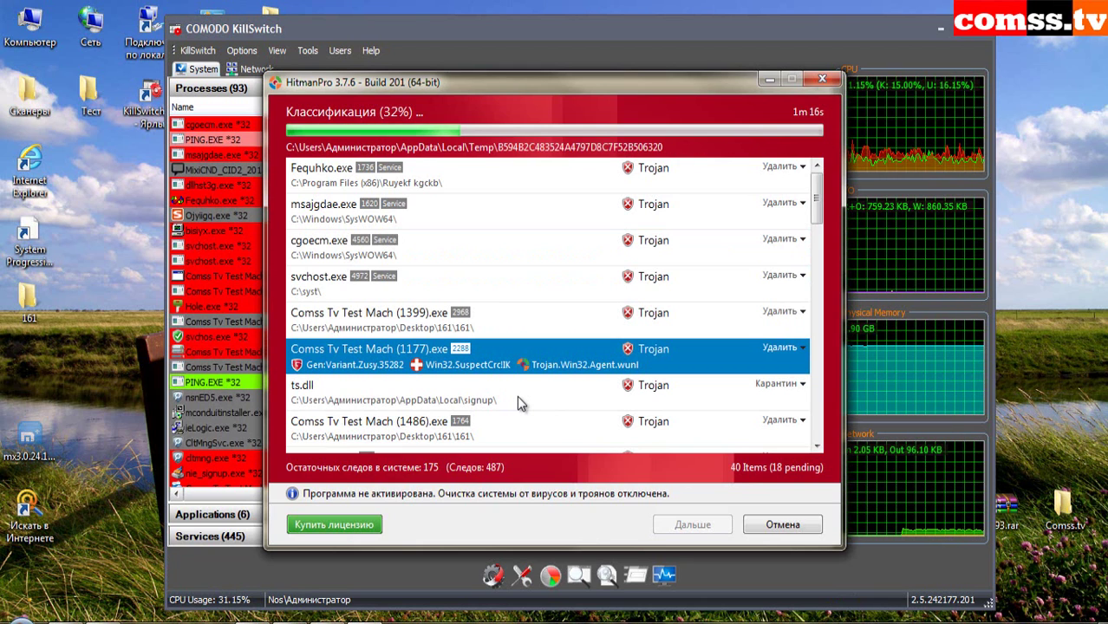
left_click(517, 395)
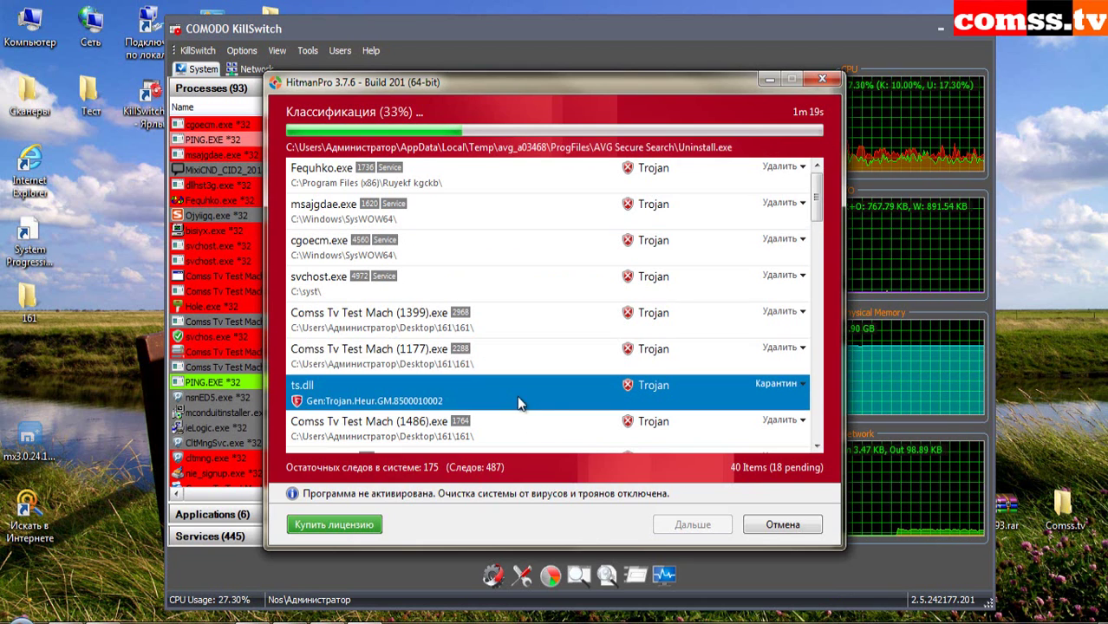
left_click(534, 424)
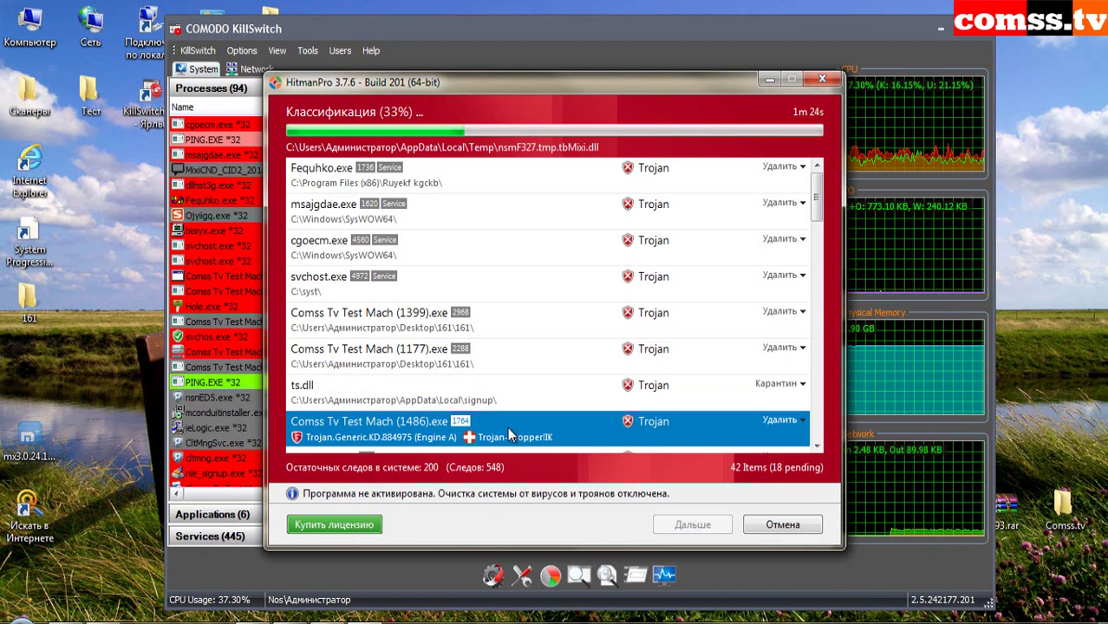
scroll(595, 399, "down", 3)
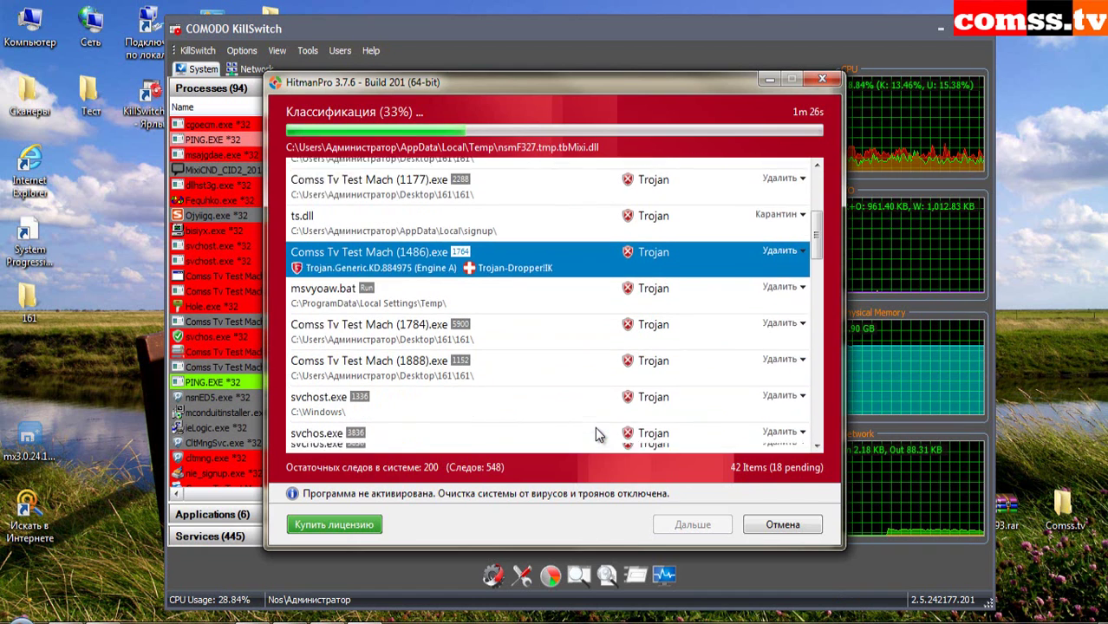
left_click(503, 248)
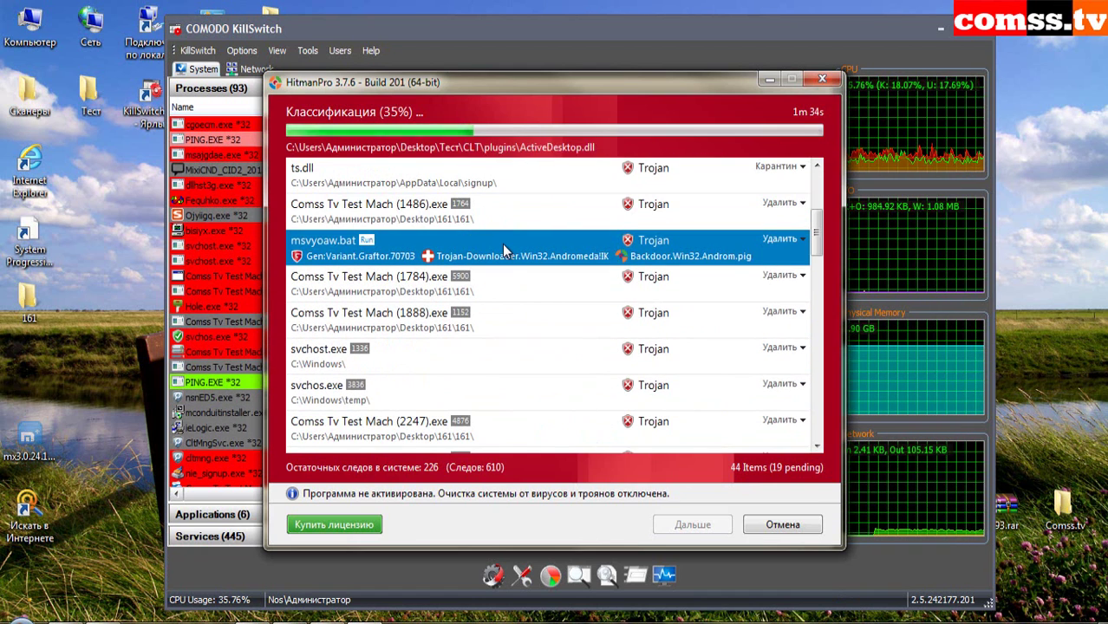
left_click(542, 288)
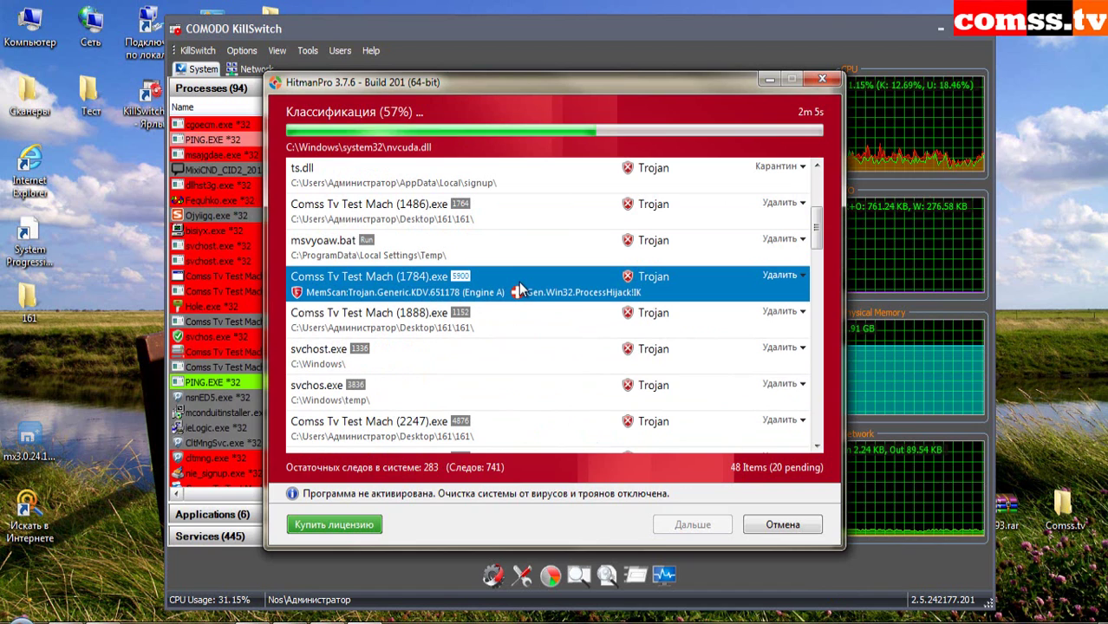
left_click(525, 328)
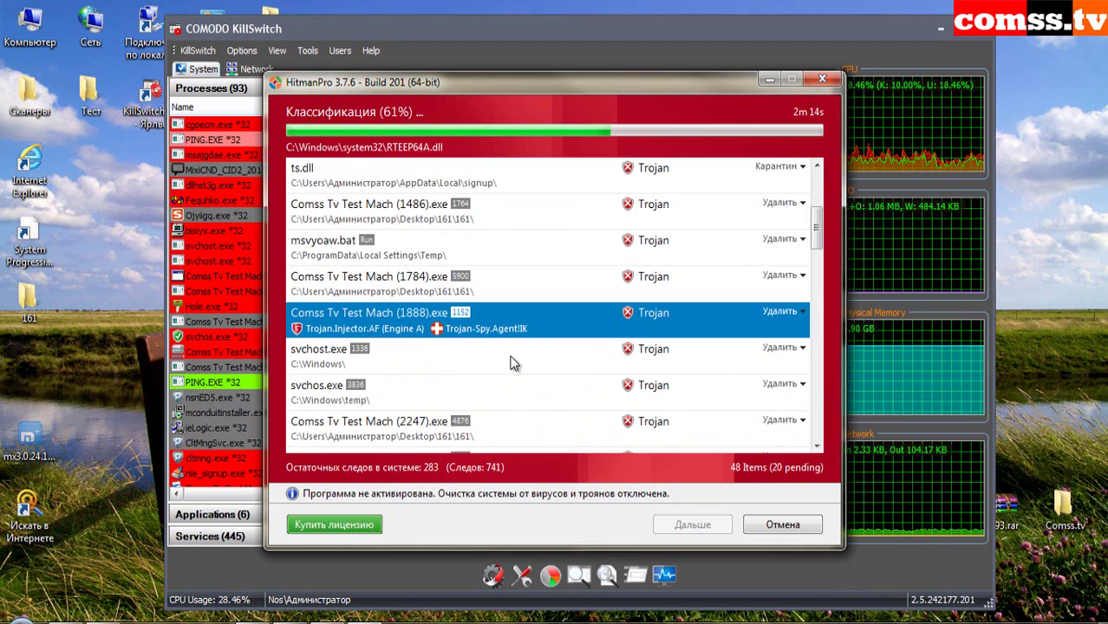
left_click(404, 357)
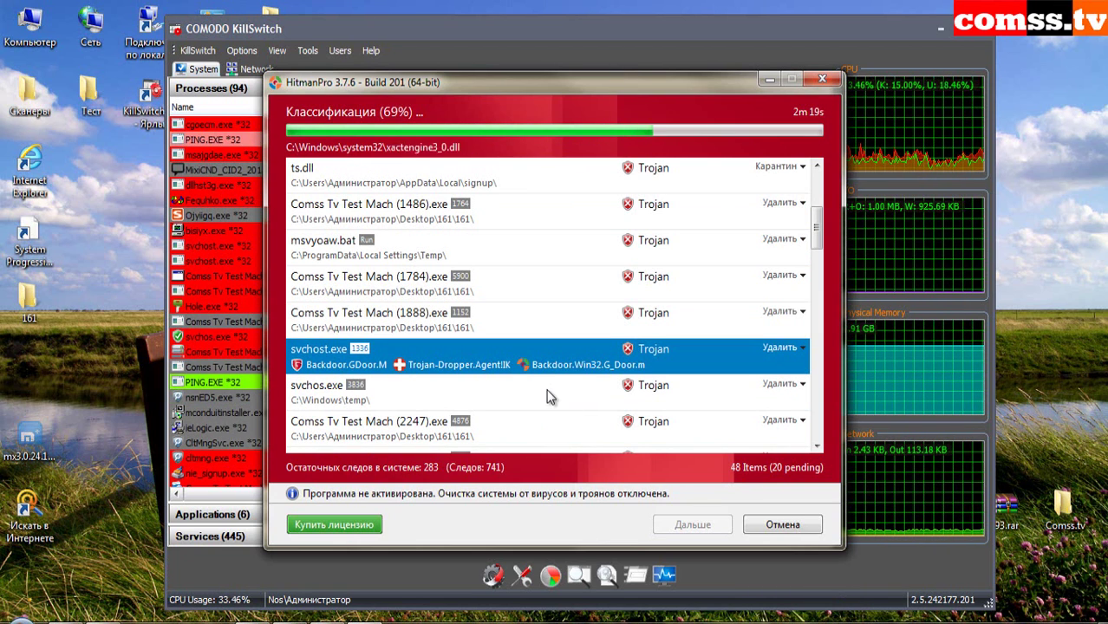
left_click(402, 393)
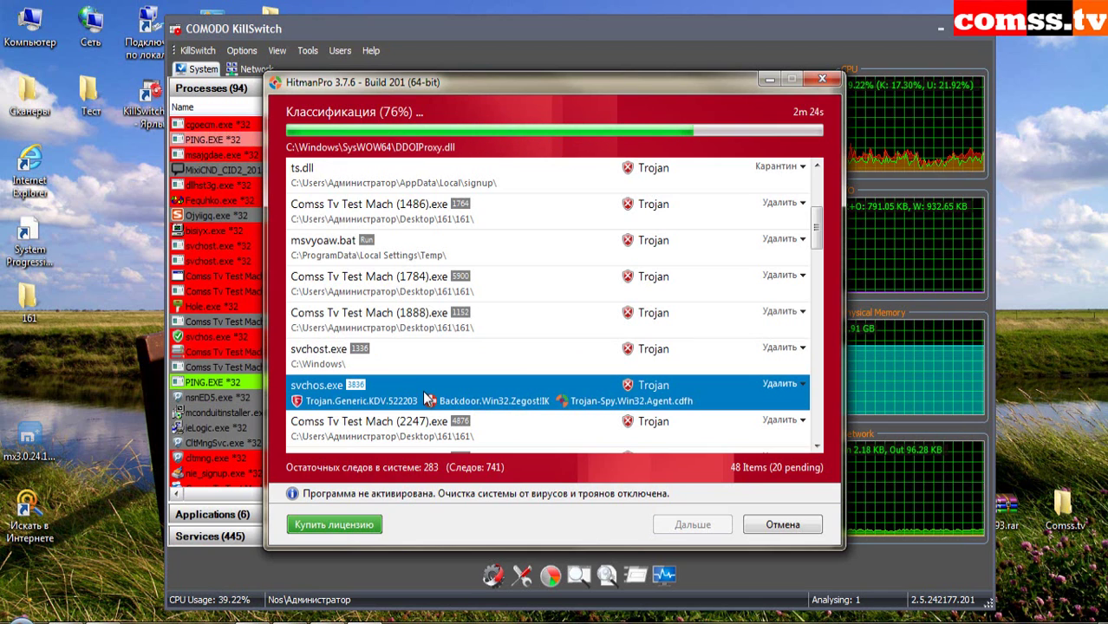
left_click(553, 427)
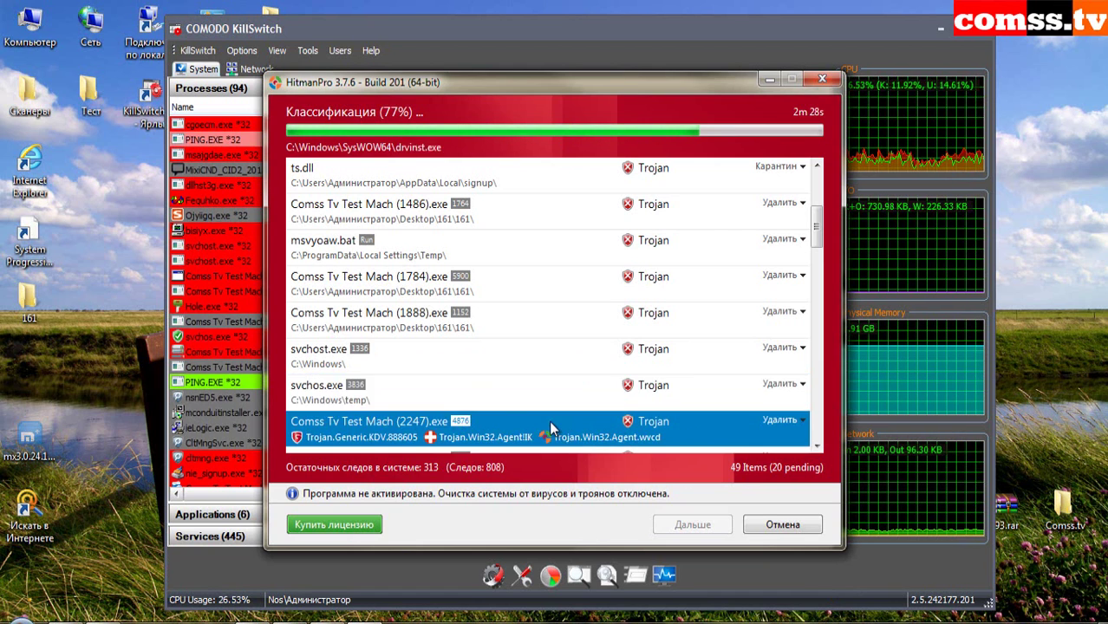
- Expand detections for samples (2330), (7664), ChromeModule.dll, Hole.exe and gcrcepfb.dll
scroll(556, 347, "down", 2)
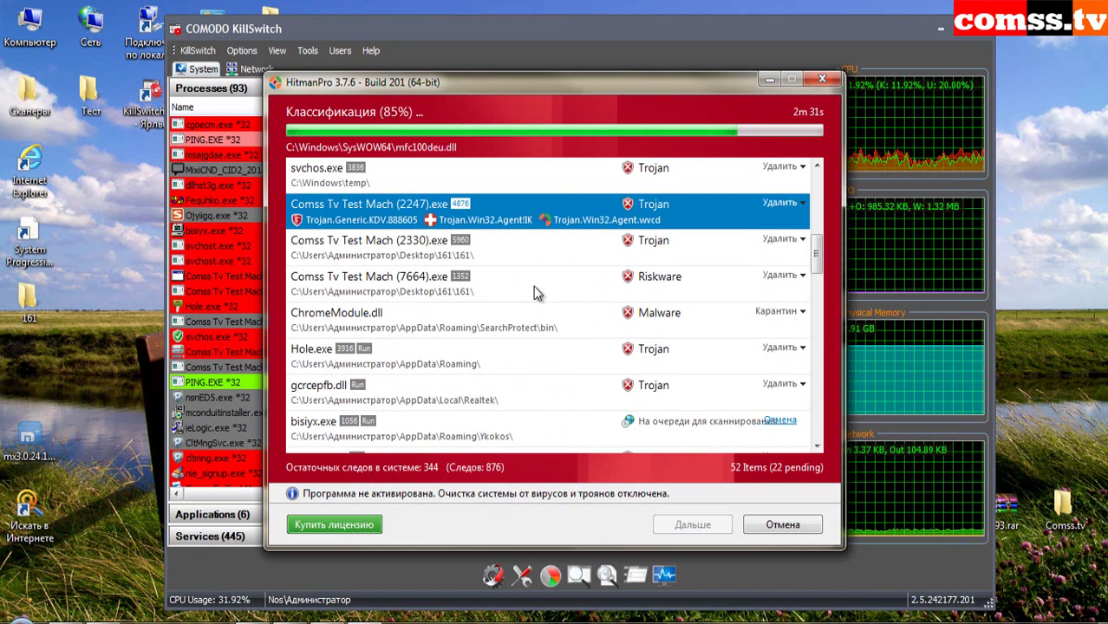
left_click(546, 254)
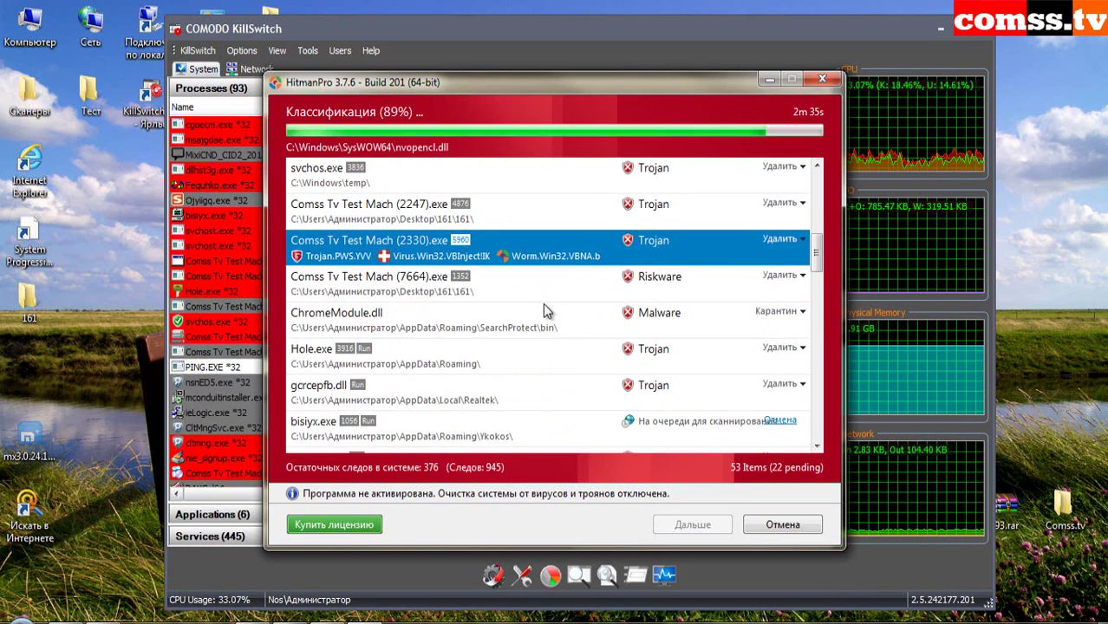
left_click(539, 291)
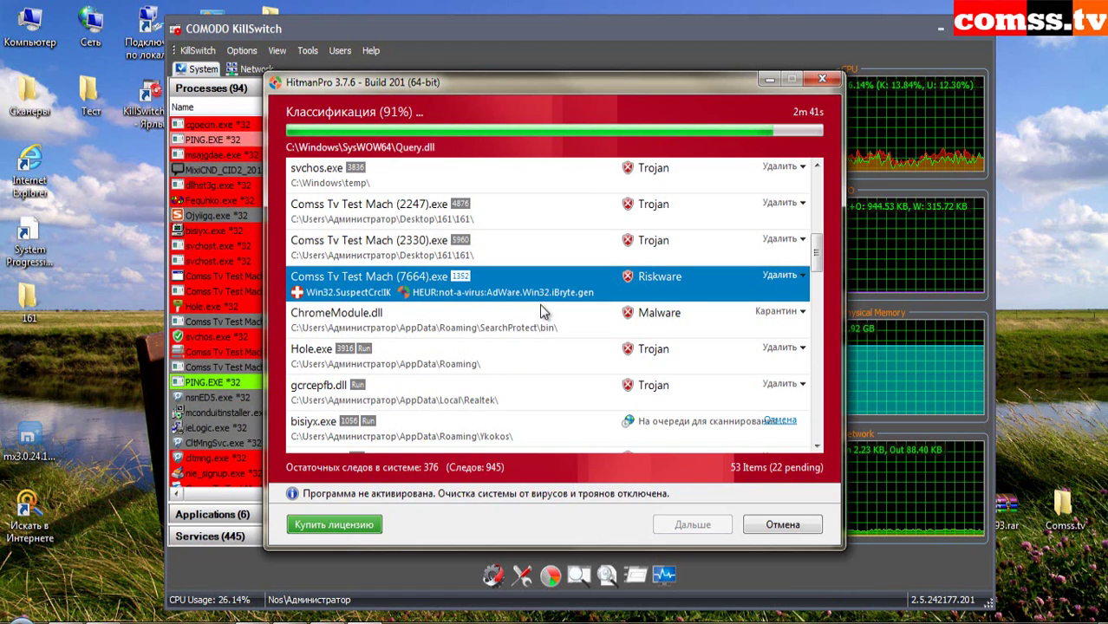
left_click(568, 323)
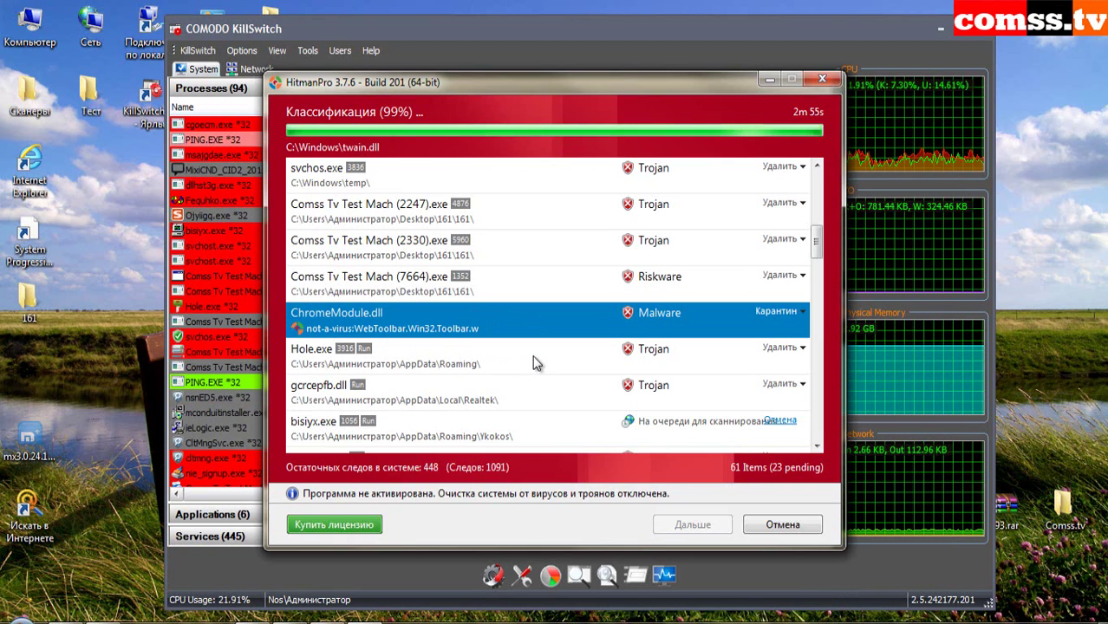
left_click(532, 356)
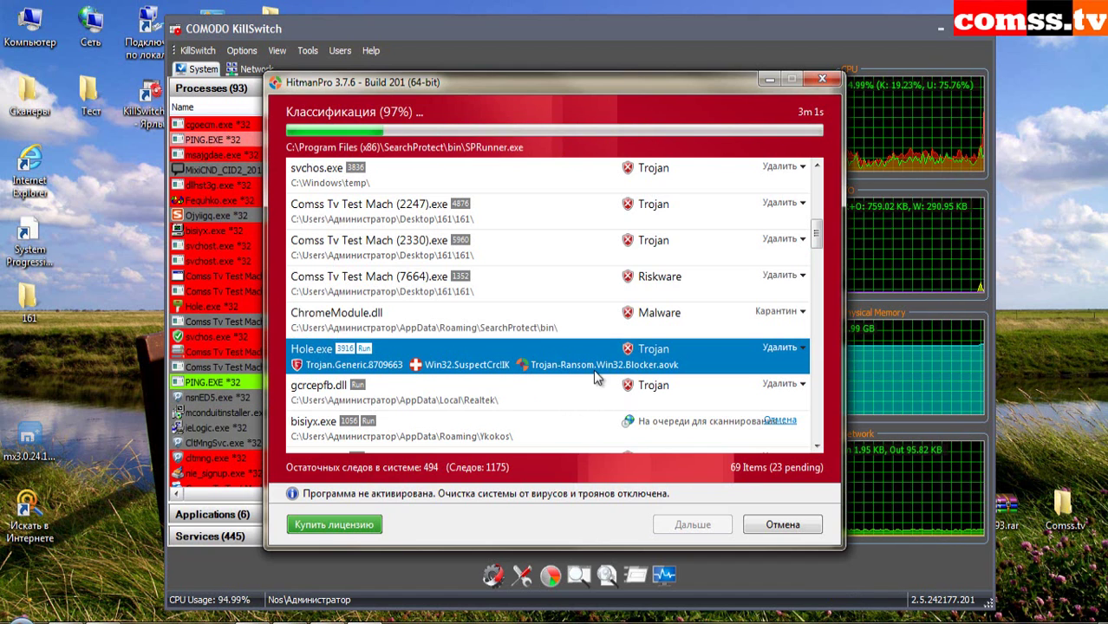
left_click(546, 397)
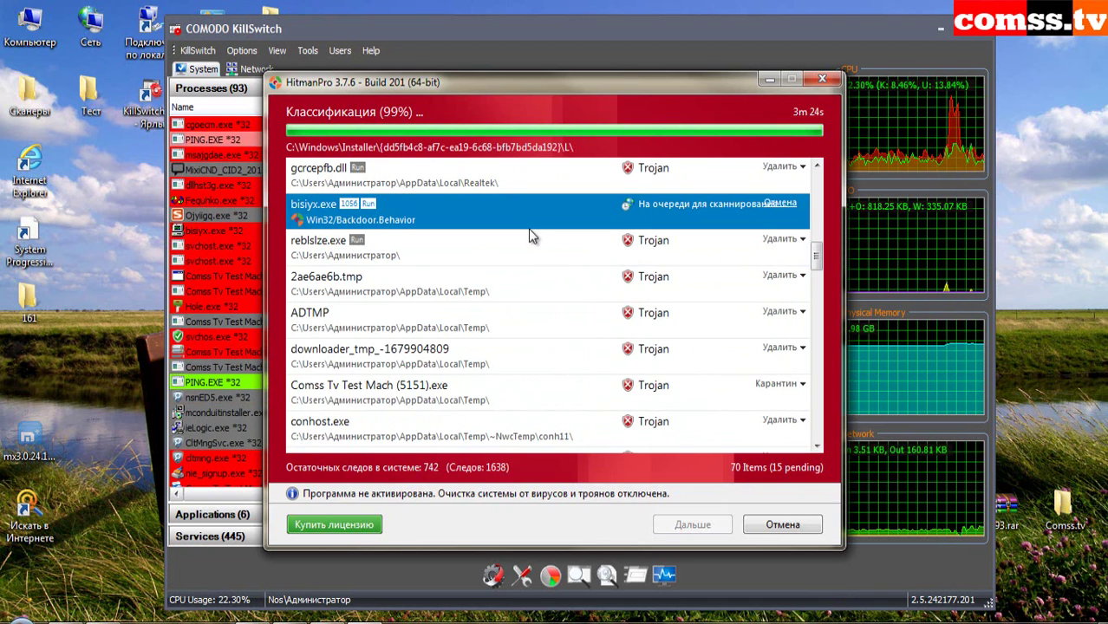
left_click(589, 249)
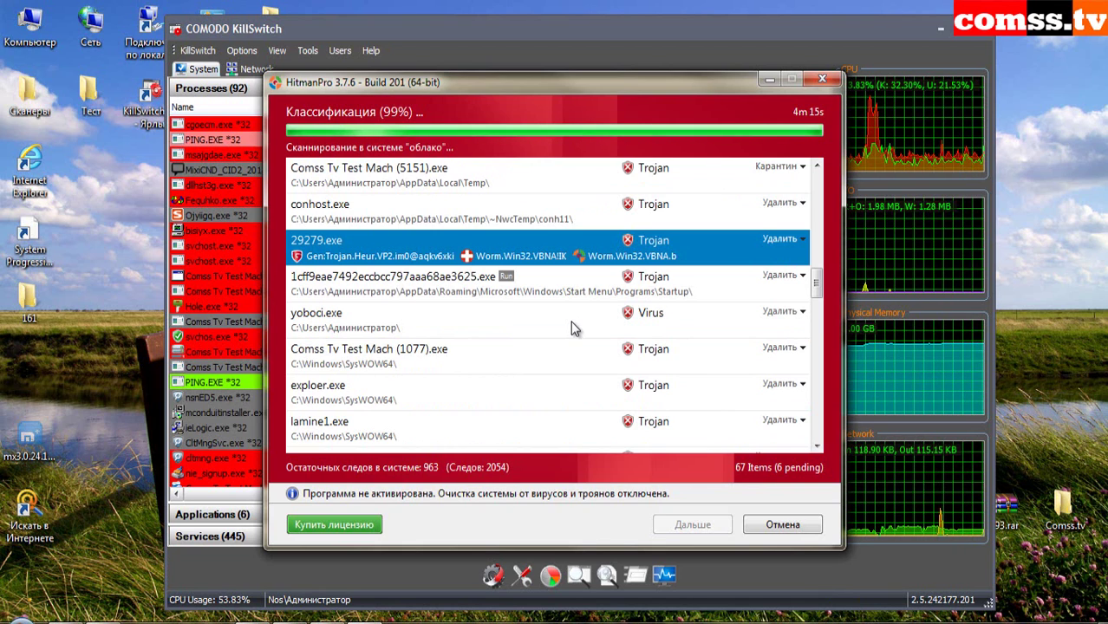
- Expand detections for the long-named Startup file, yoboci.exe, explorer.exe and lamine1.exe
left_click(537, 286)
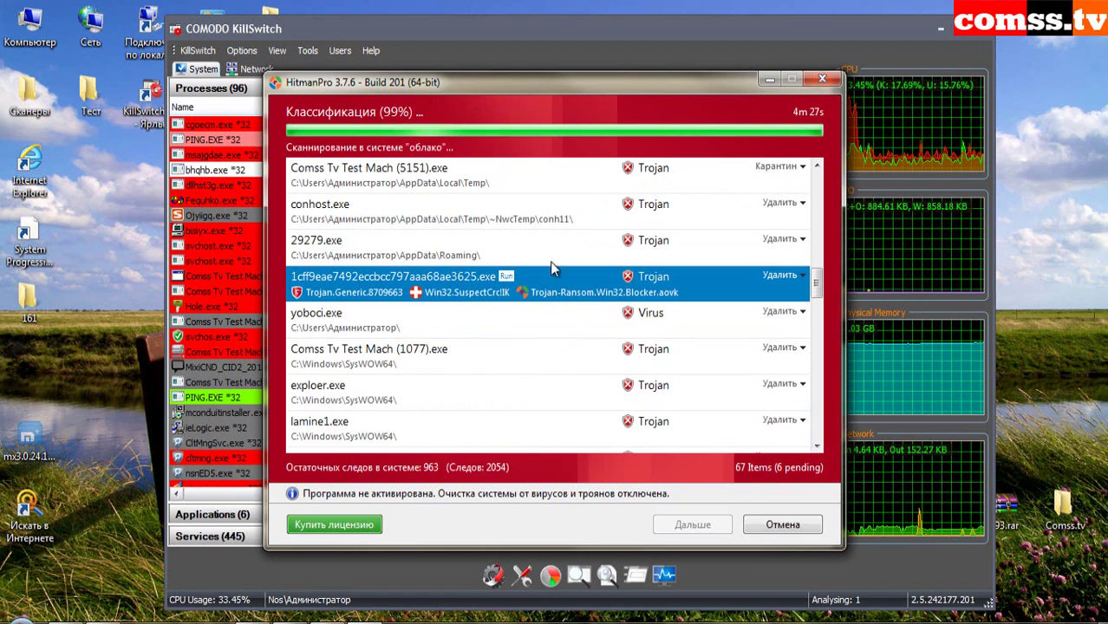
left_click(555, 327)
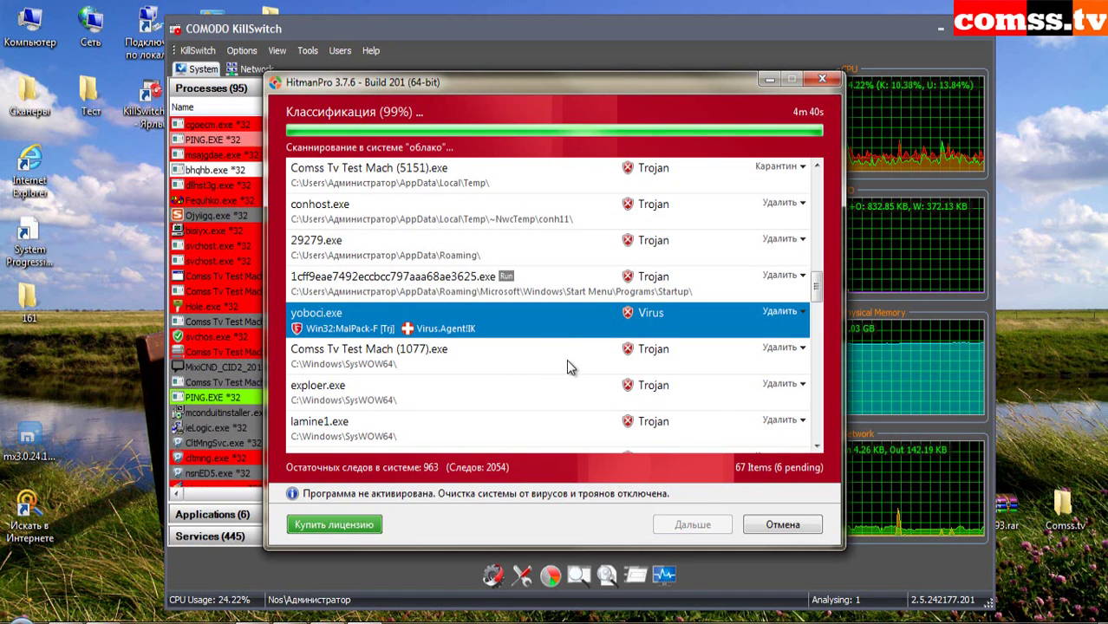
left_click(567, 359)
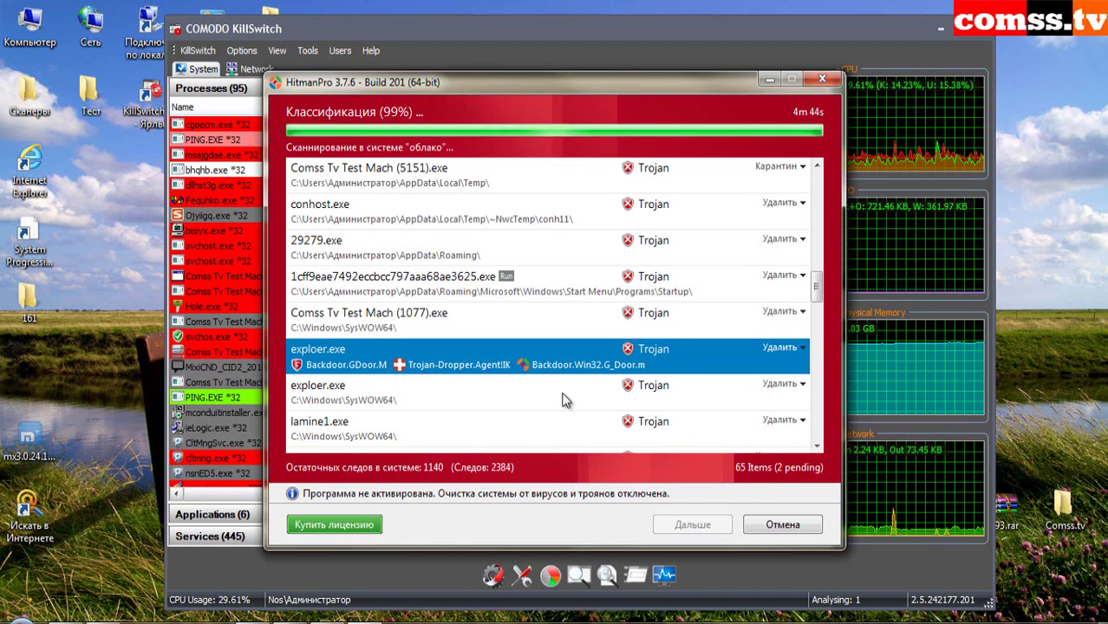
left_click(564, 395)
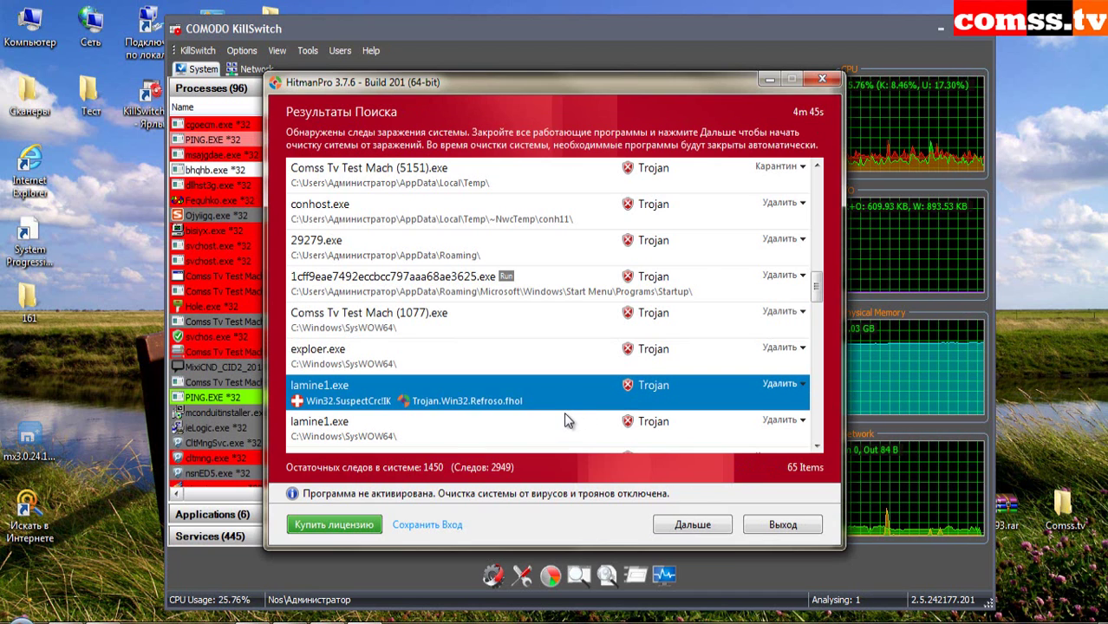
- Expand detections for Rjmmwtd.dll, smss.exe, svchast, svchosti, Creak, svchsot, Ojyiigq and ~FontCache-System.dat
left_click(562, 430)
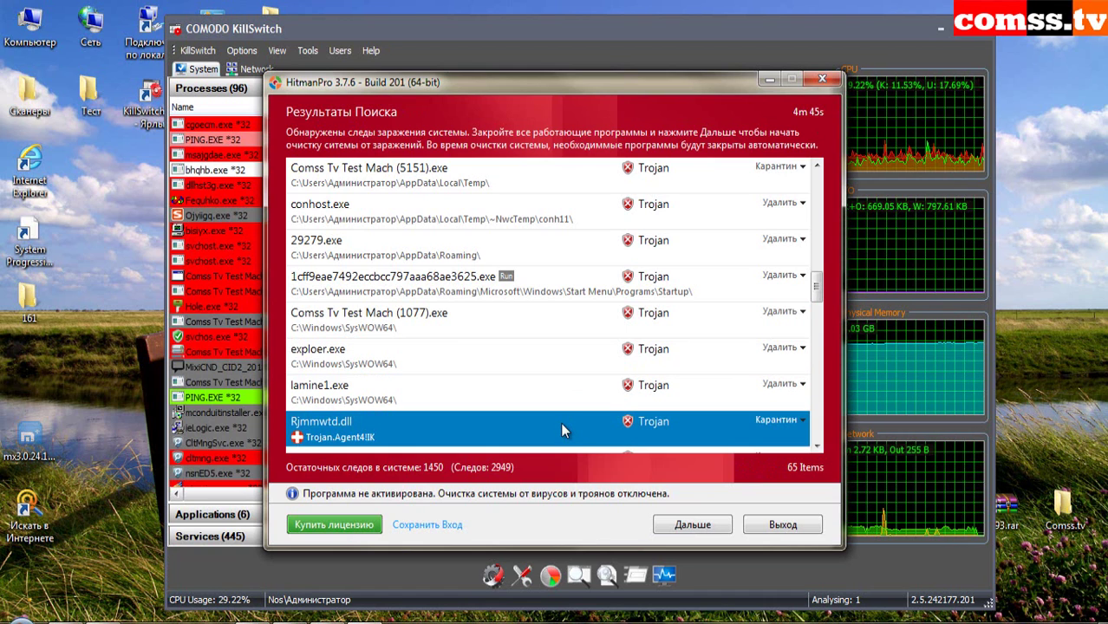
scroll(555, 391, "down", 1)
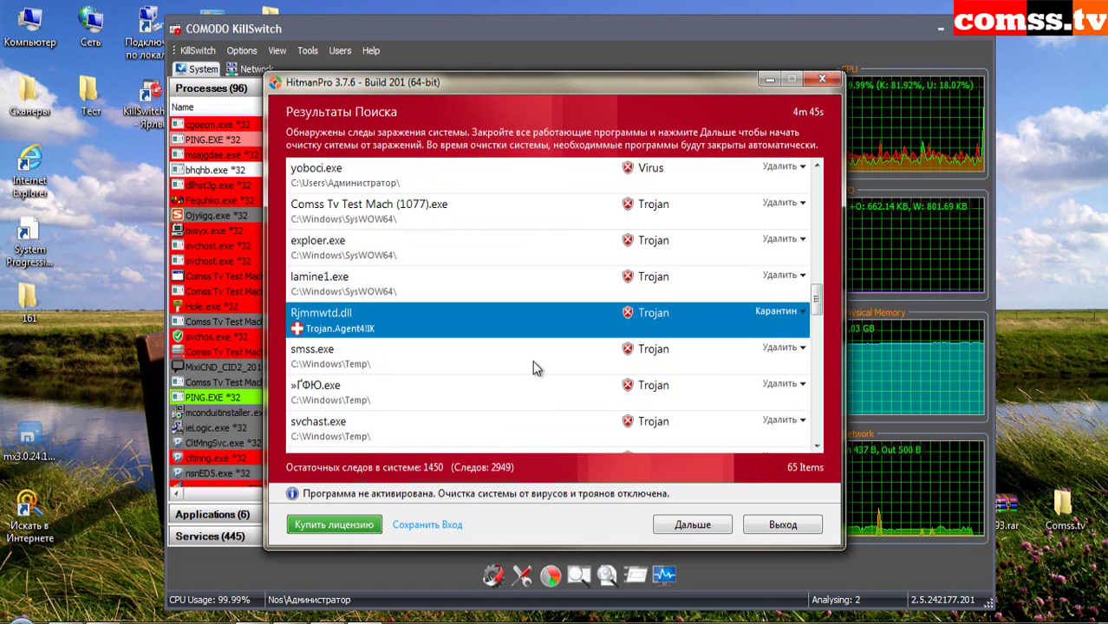
left_click(541, 365)
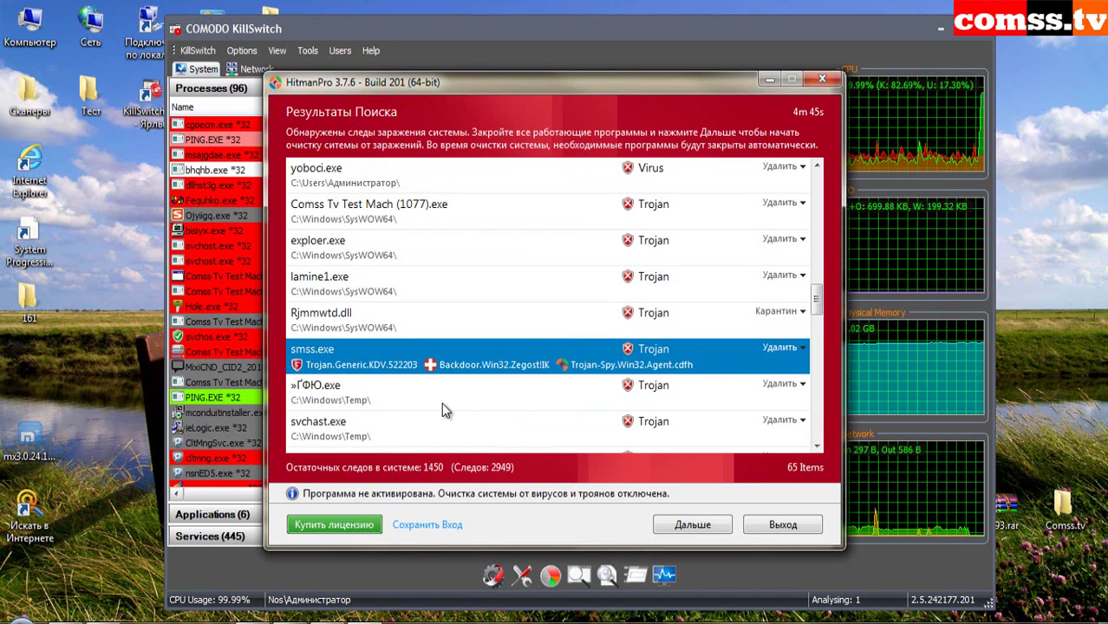
left_click(556, 393)
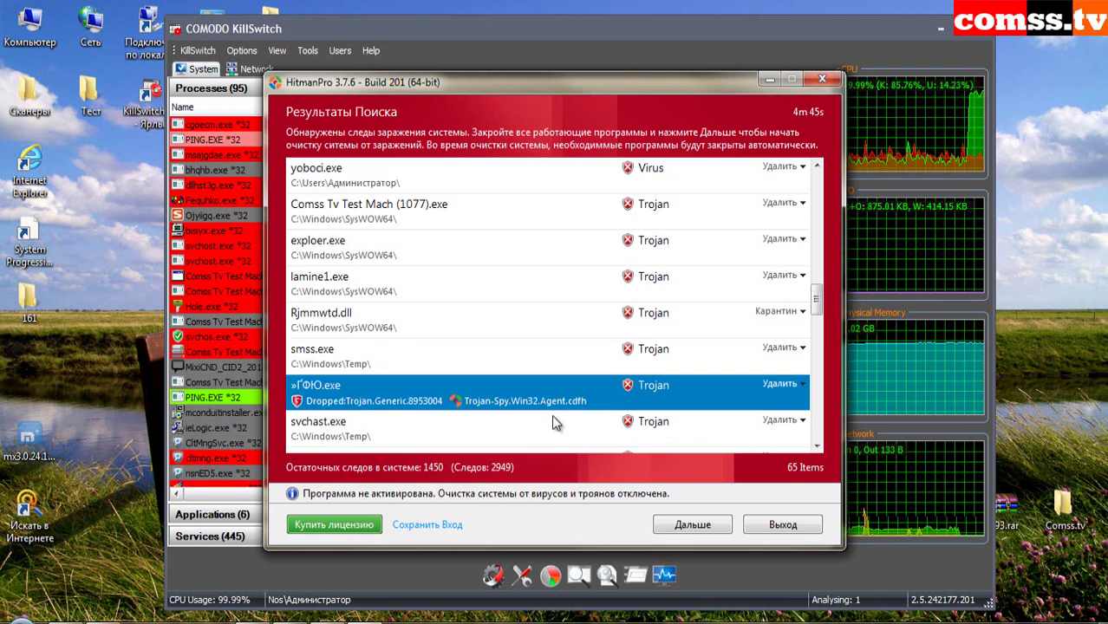
scroll(557, 398, "down", 2)
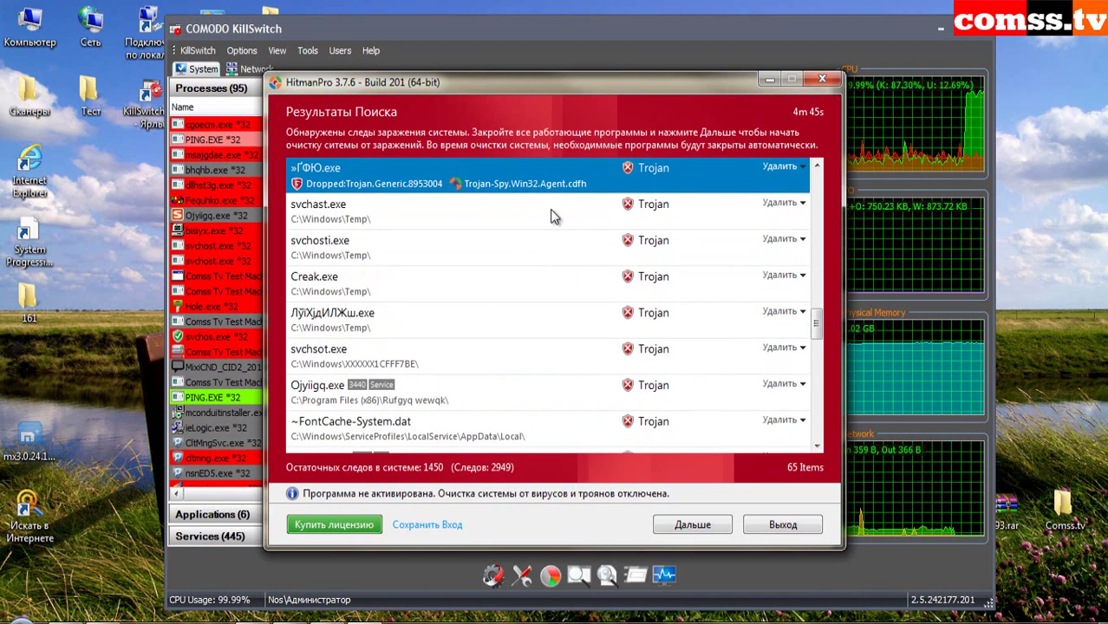
left_click(461, 220)
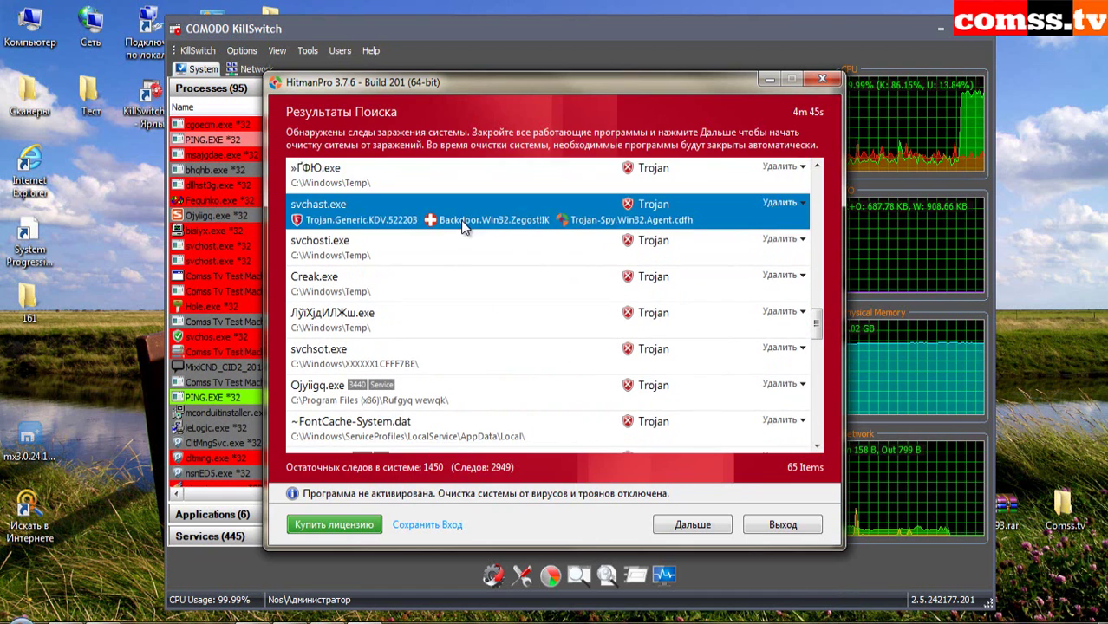
left_click(531, 254)
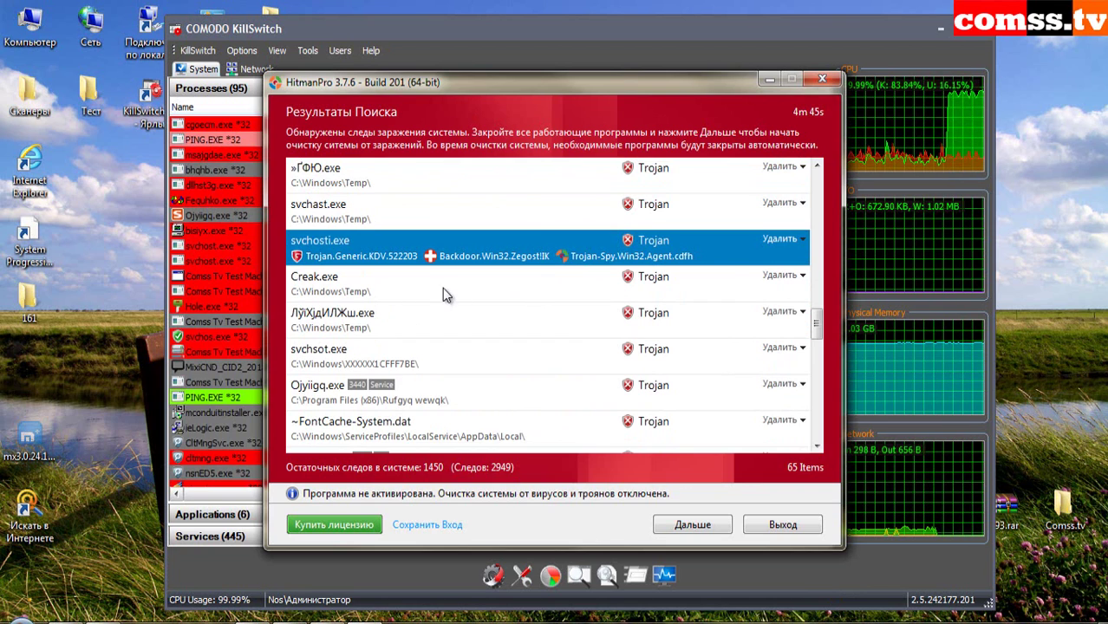
left_click(487, 278)
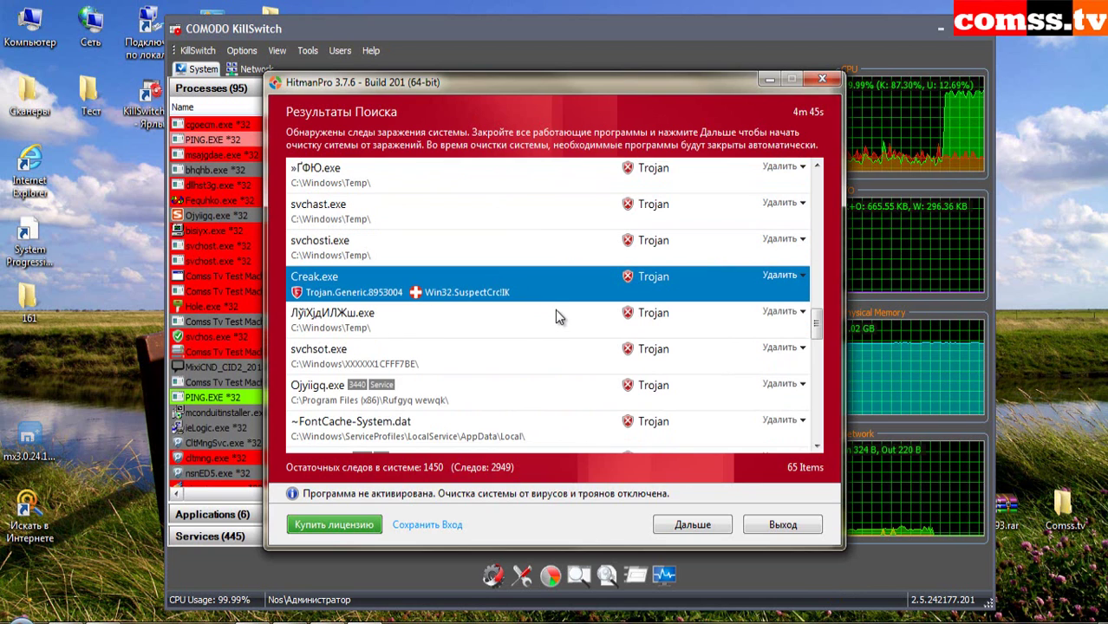
left_click(436, 323)
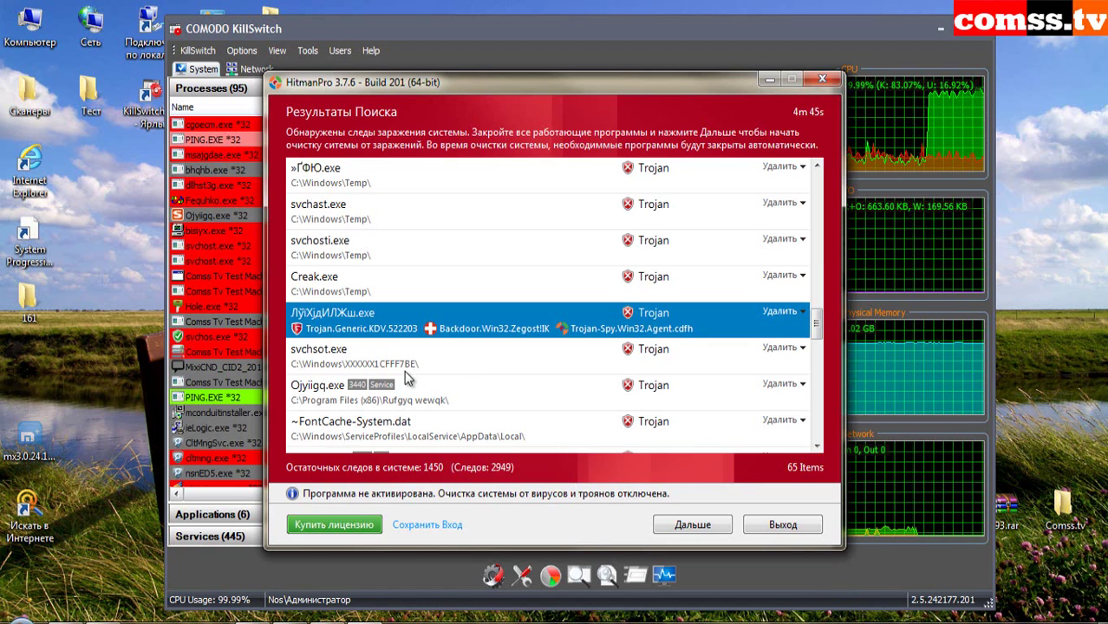
left_click(338, 362)
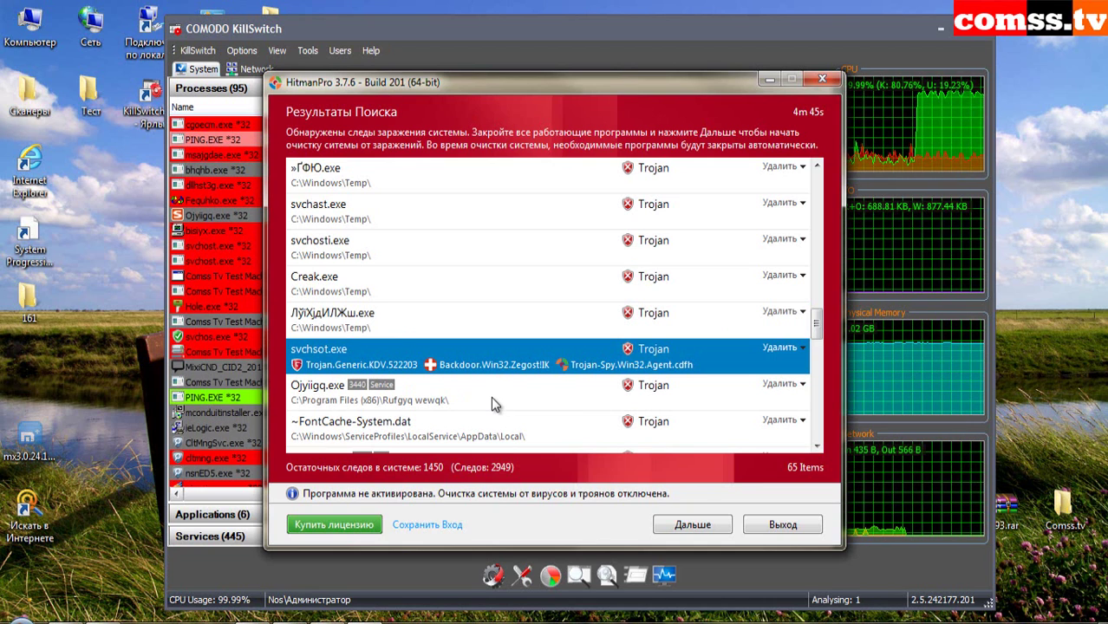
left_click(527, 391)
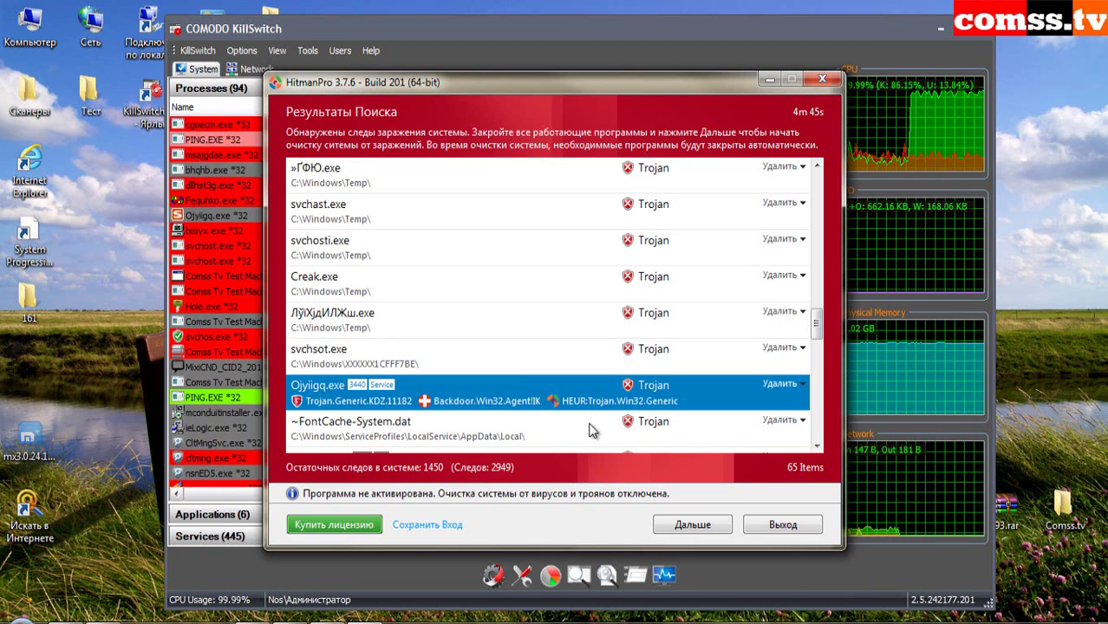
left_click(553, 440)
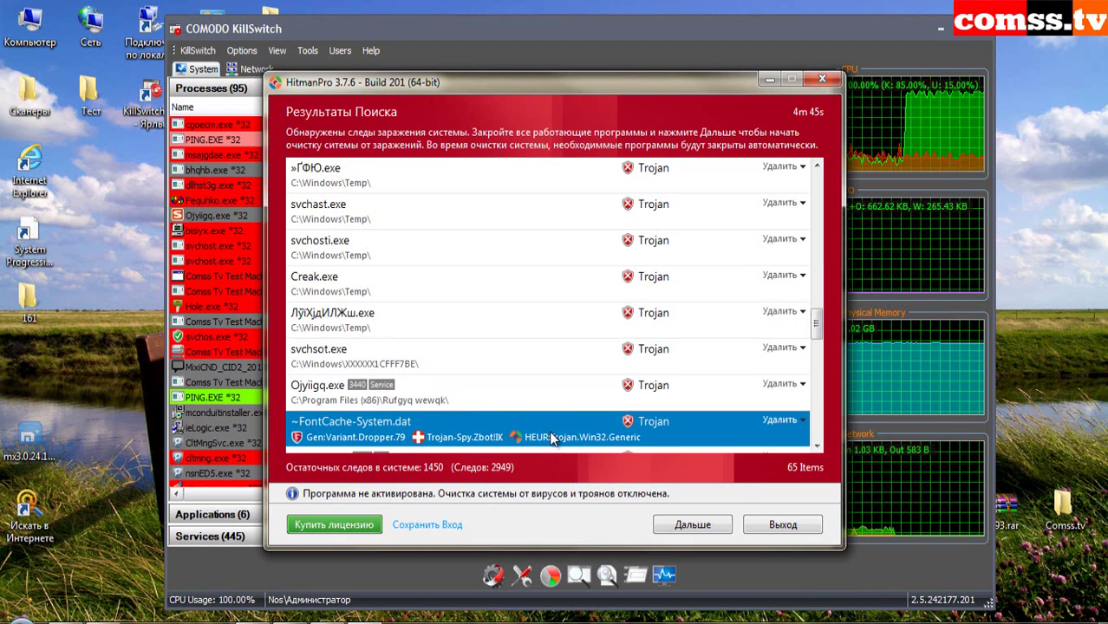
- Expand detections for the two dllhst3g.exe entries and the dllhost.exe entries
scroll(700, 372, "down", 1)
scroll(700, 372, "down", 2)
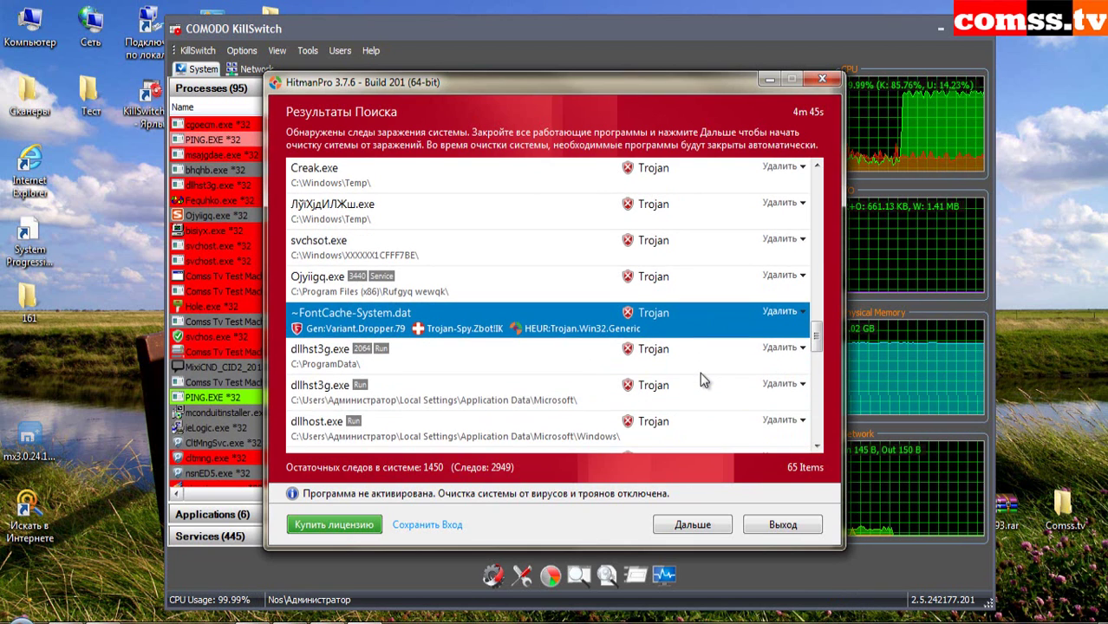
scroll(700, 372, "down", 3)
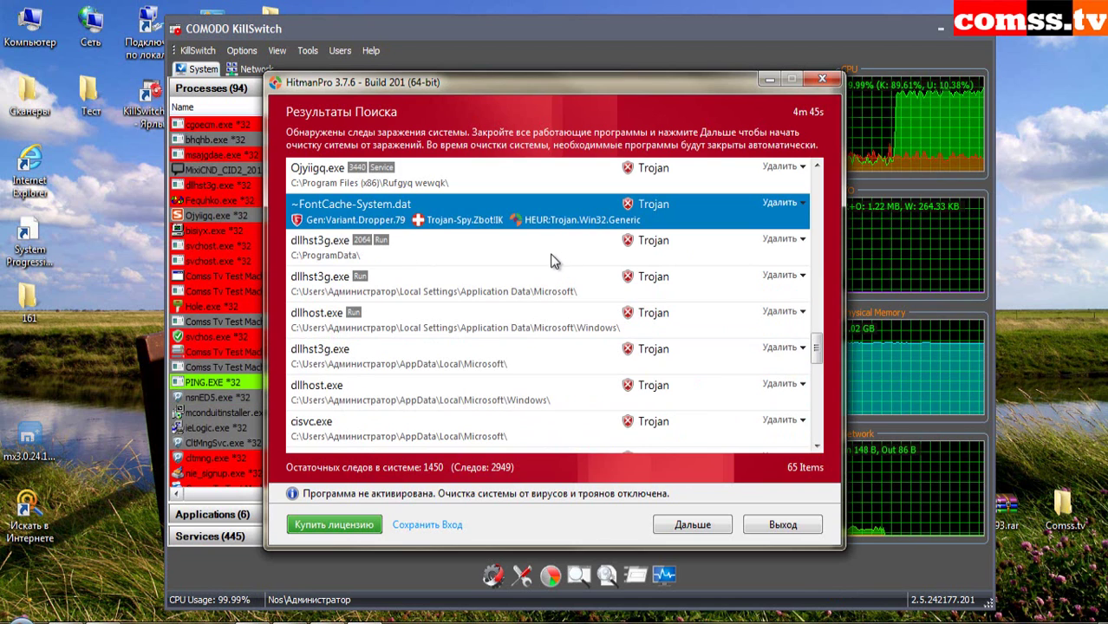
left_click(646, 247)
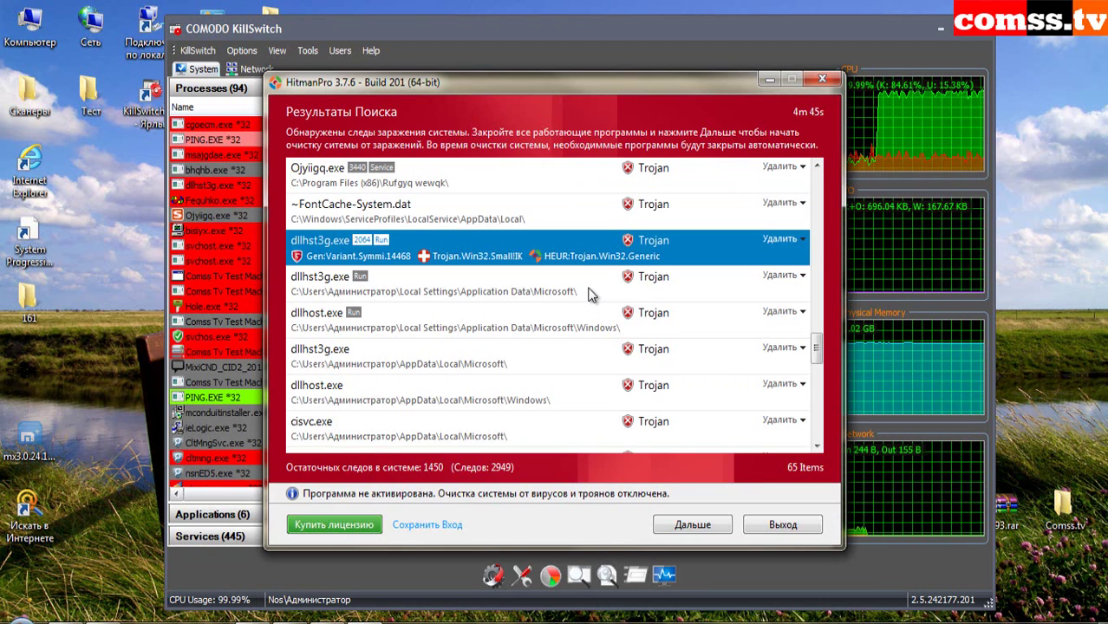
left_click(589, 293)
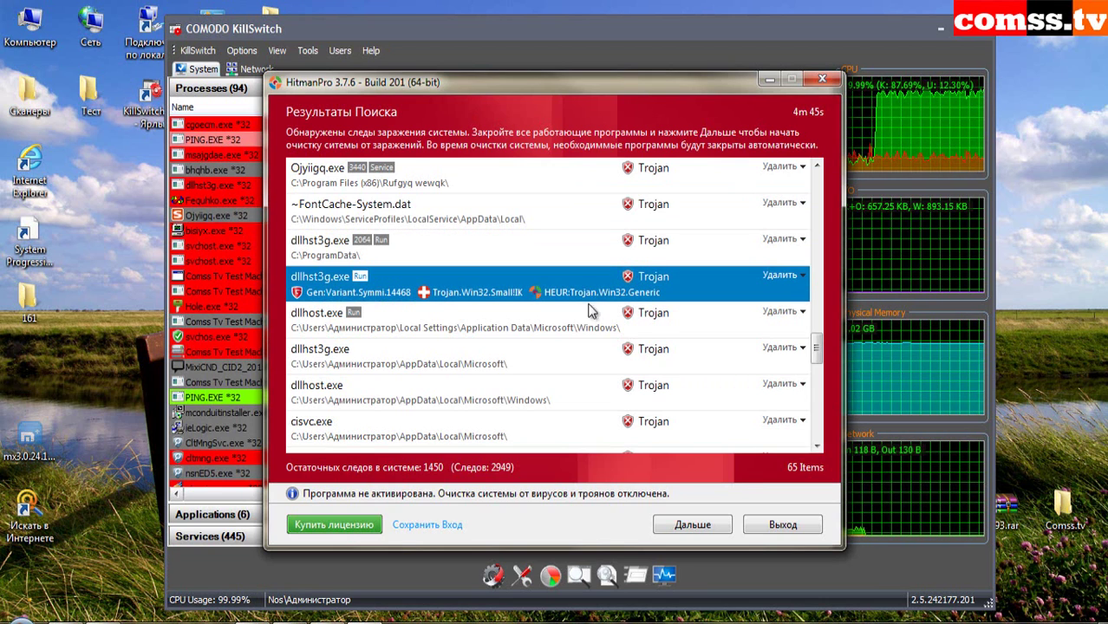
left_click(570, 328)
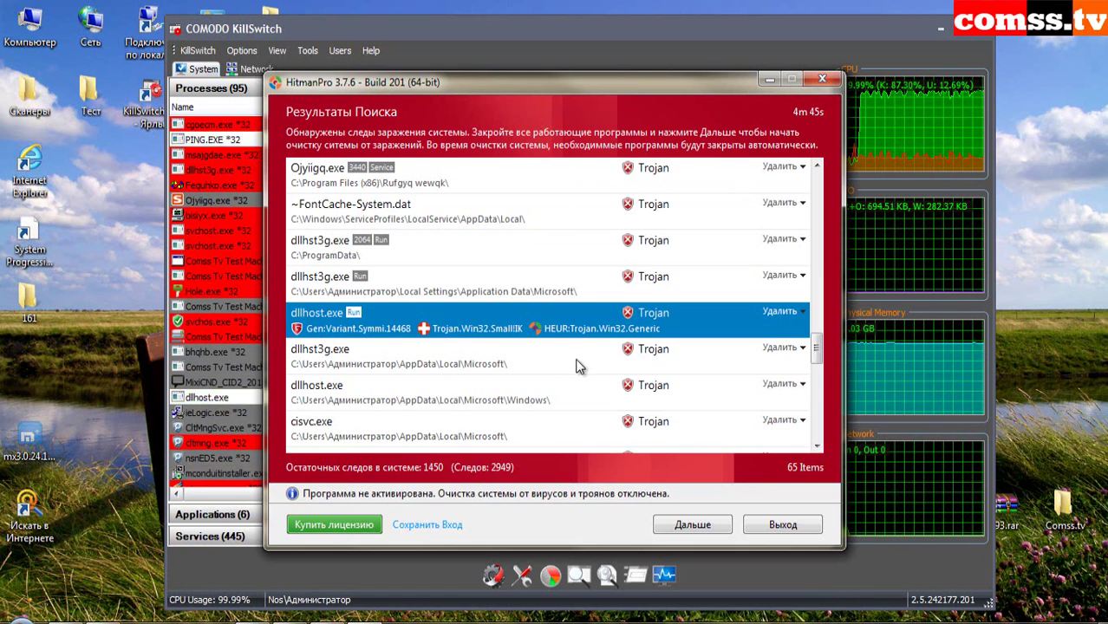
left_click(579, 366)
left_click(593, 401)
- Expand detections for the mqtgsvc.exe entries, bisiyx.exe, the svchost.exe worm and mstsc.exe
scroll(593, 402, "down", 1)
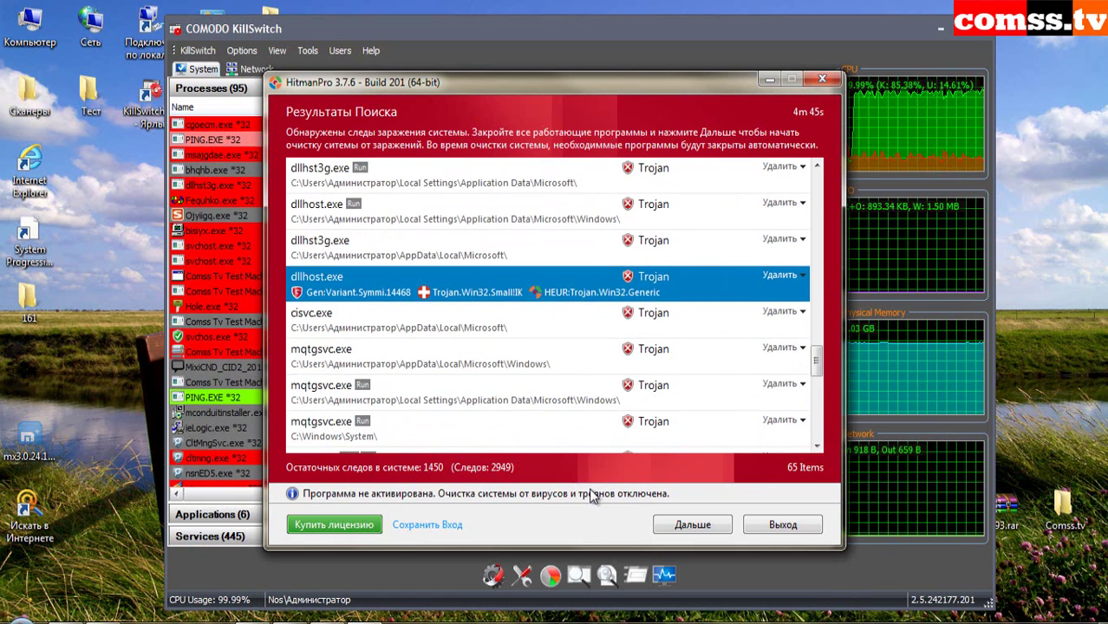
scroll(593, 495, "down", 3)
left_click(555, 285)
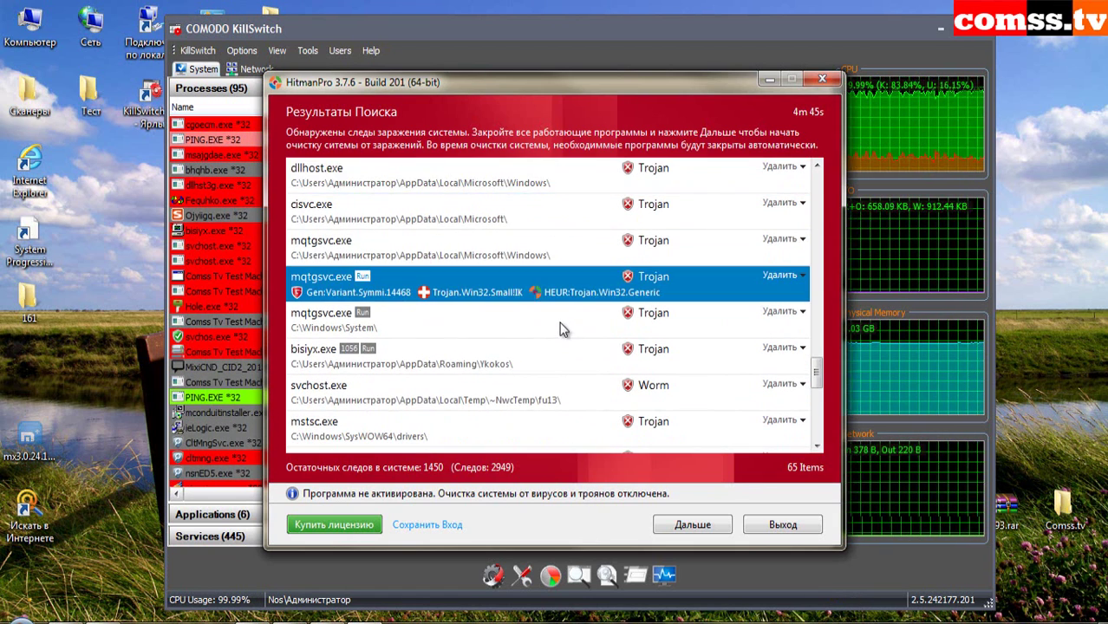
left_click(555, 318)
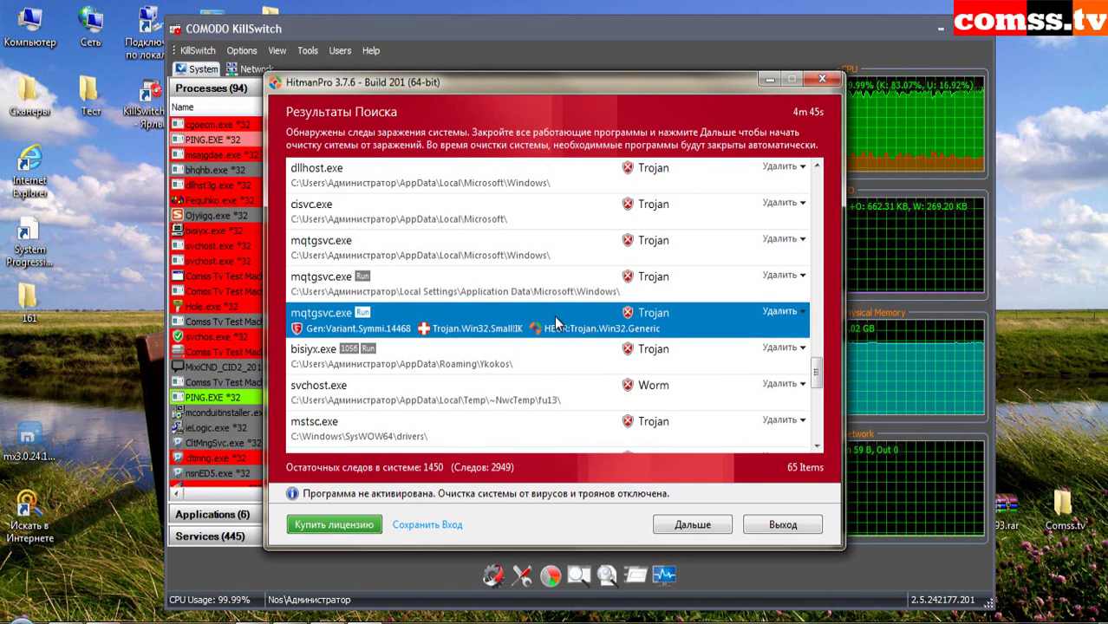
left_click(564, 368)
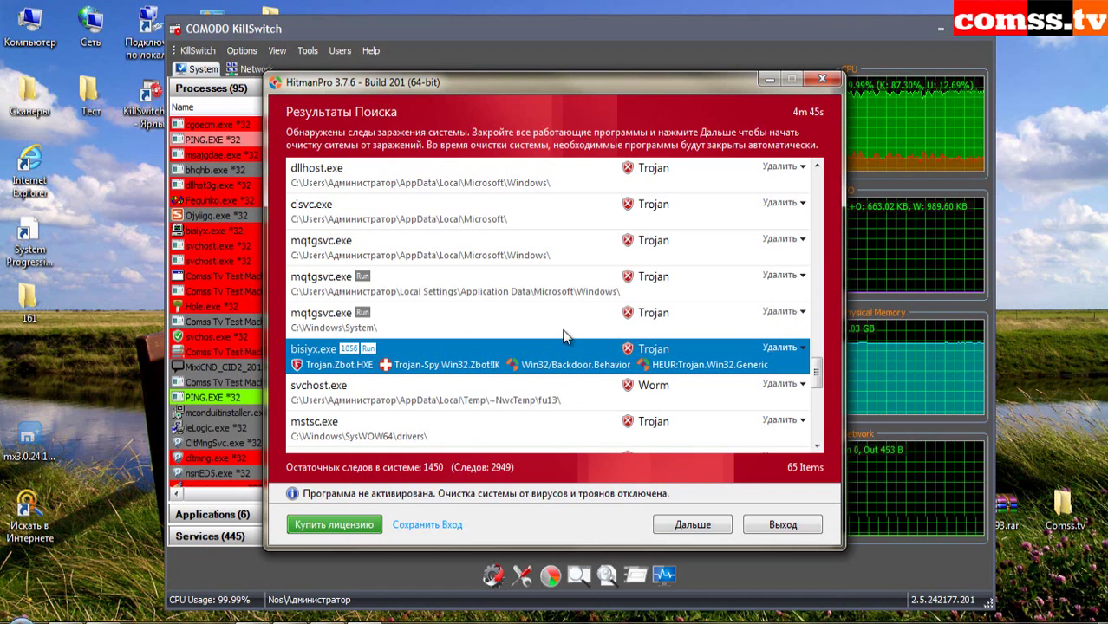
left_click(565, 335)
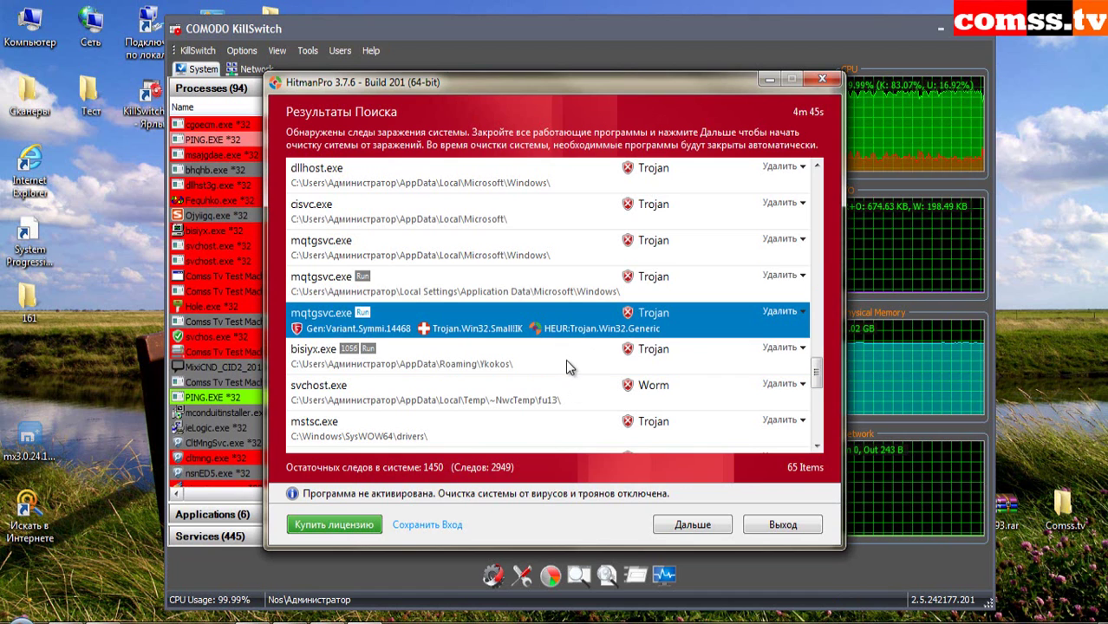
left_click(564, 362)
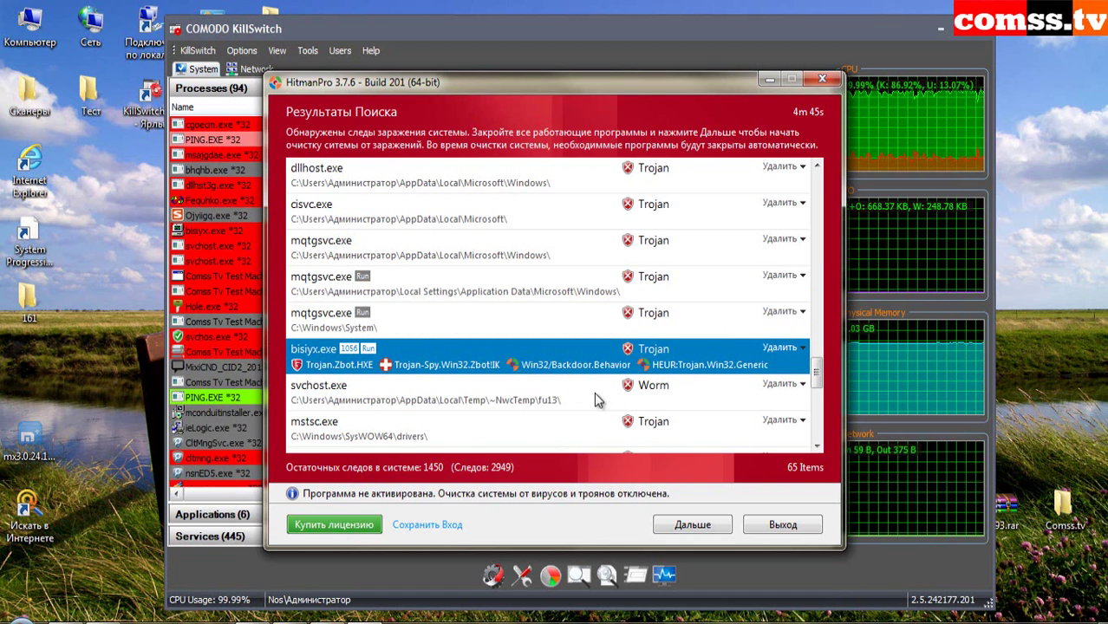
left_click(494, 398)
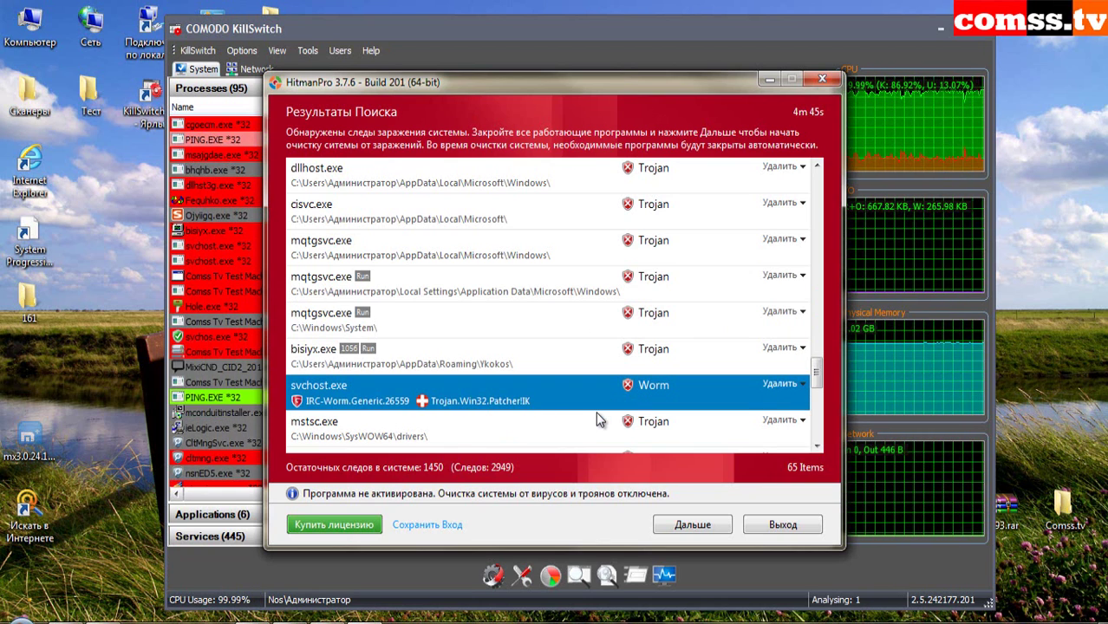
left_click(576, 425)
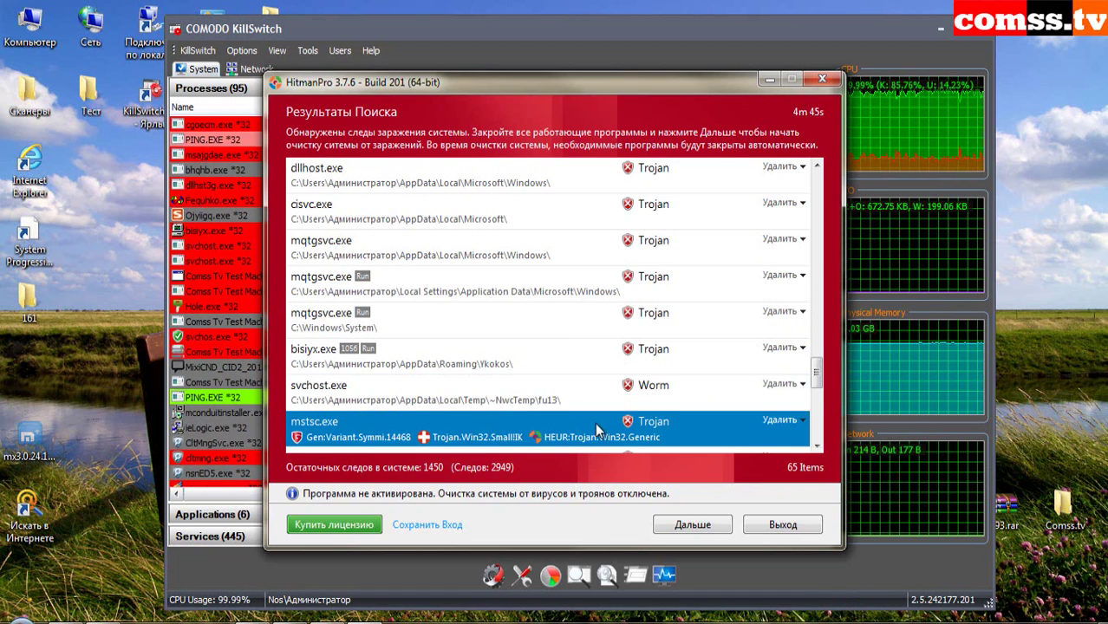
- Inspect ieudinit.exe, winlogon.dll and the @, U\ and L\ ZeroAccess entries
scroll(595, 423, "down", 1)
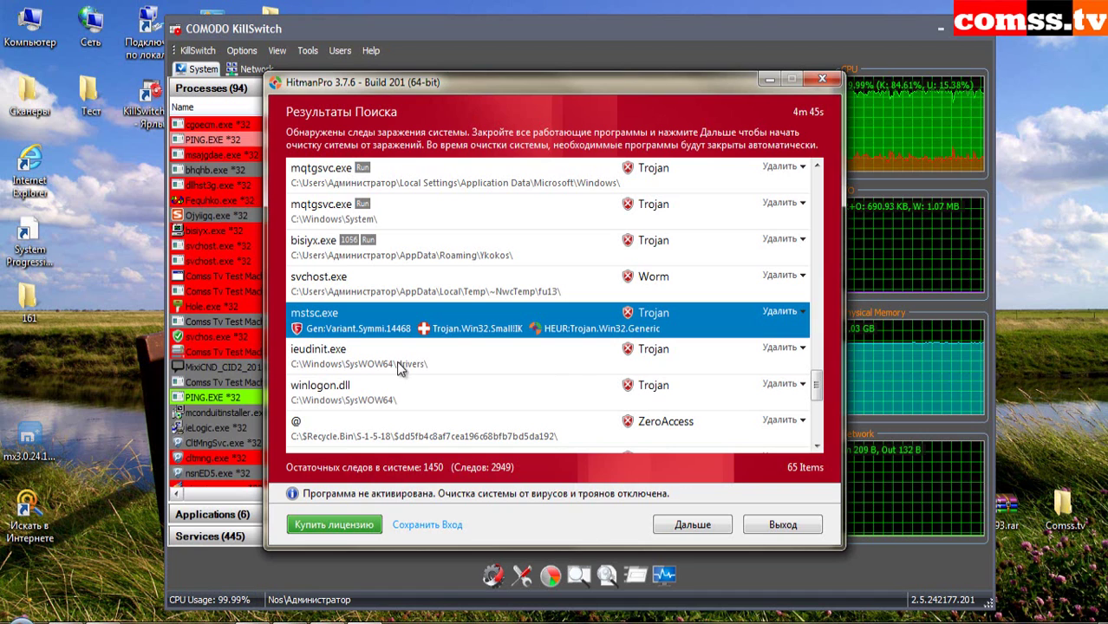
left_click(504, 362)
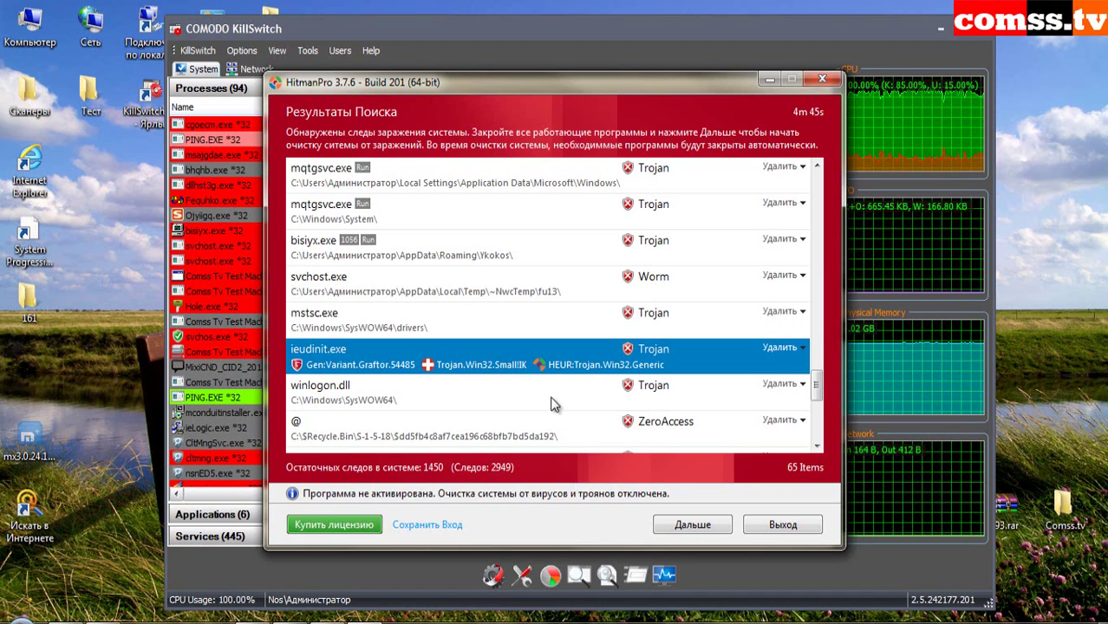
left_click(551, 404)
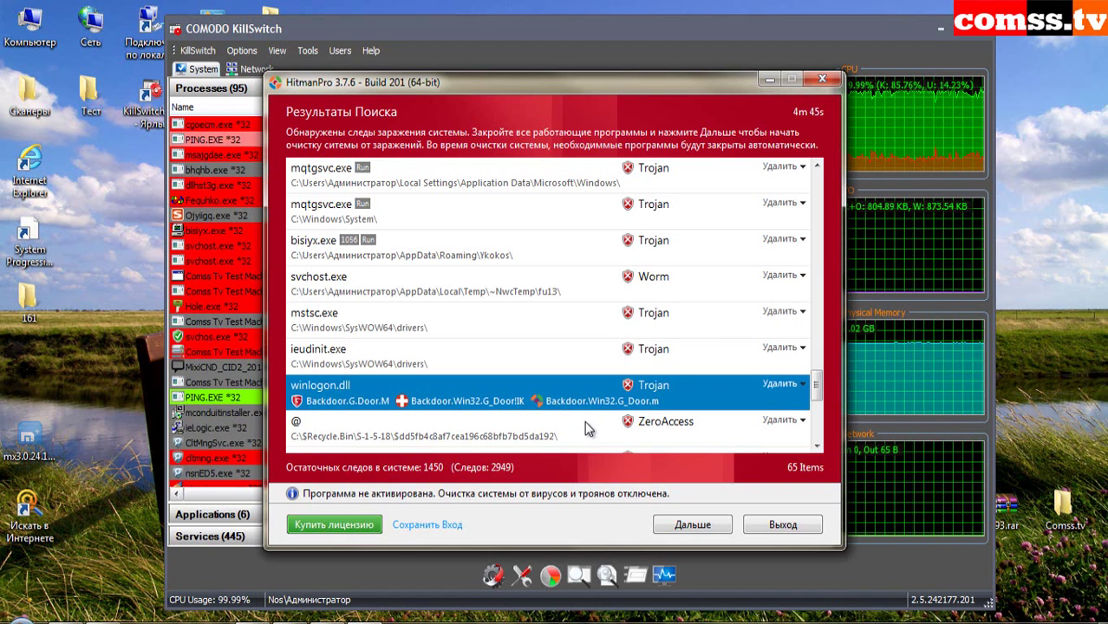
left_click(576, 425)
scroll(577, 407, "down", 2)
left_click(604, 323)
left_click(605, 279)
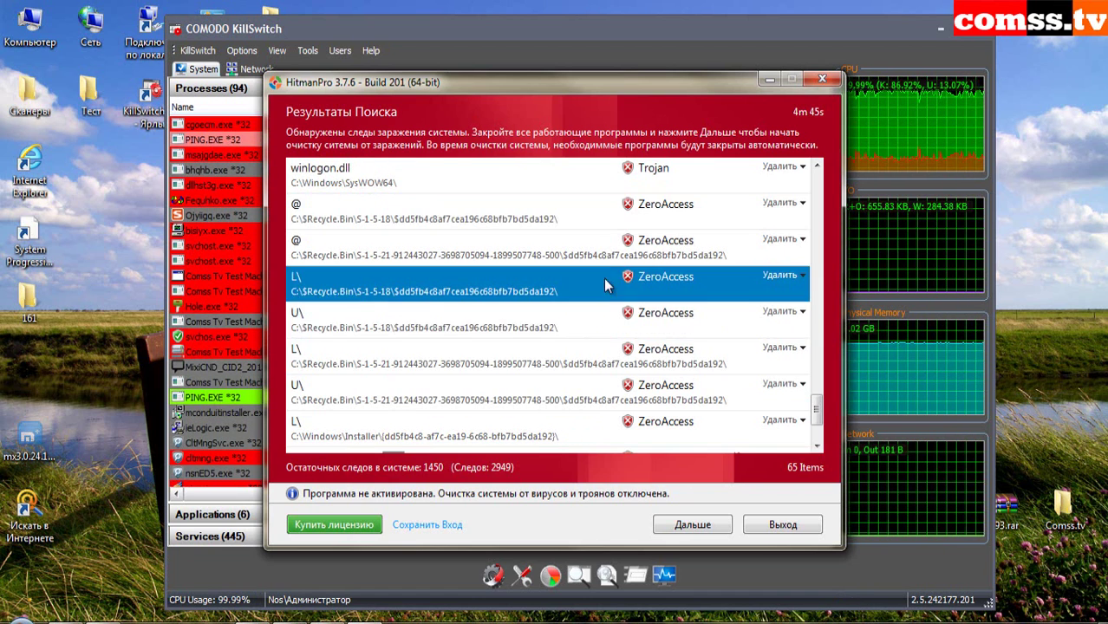
left_click(605, 227)
left_click(602, 262)
left_click(607, 321)
left_click(621, 365)
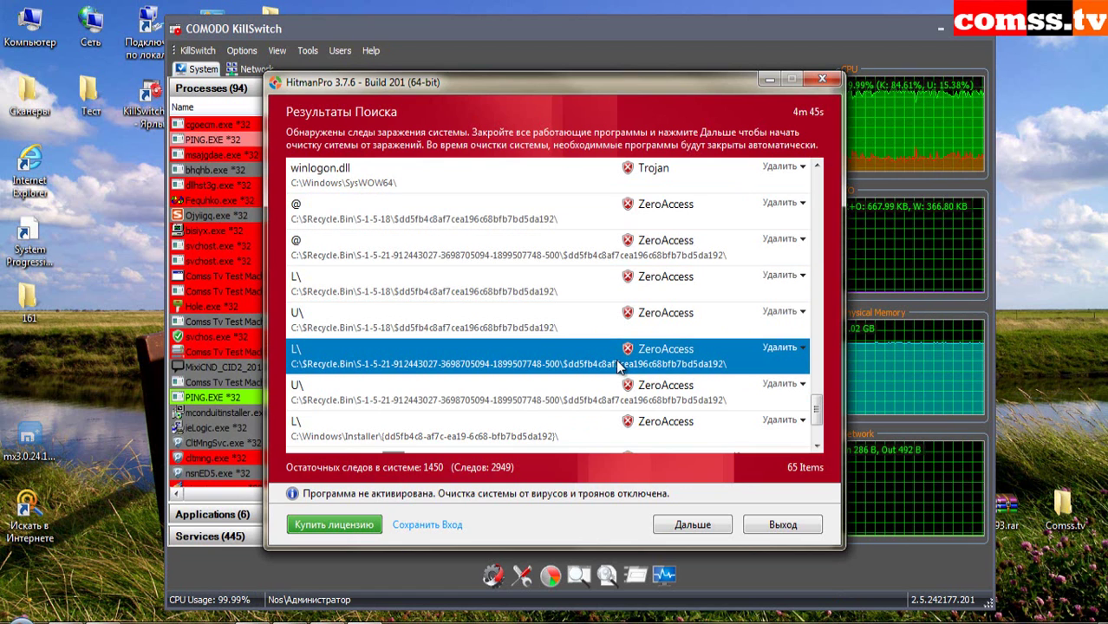
- Inspect the MixiCND_CID2_20130716.exe and AskBar entries, then close HitmanPro and COMODO KillSwitch
scroll(619, 368, "down", 1)
left_click(556, 385)
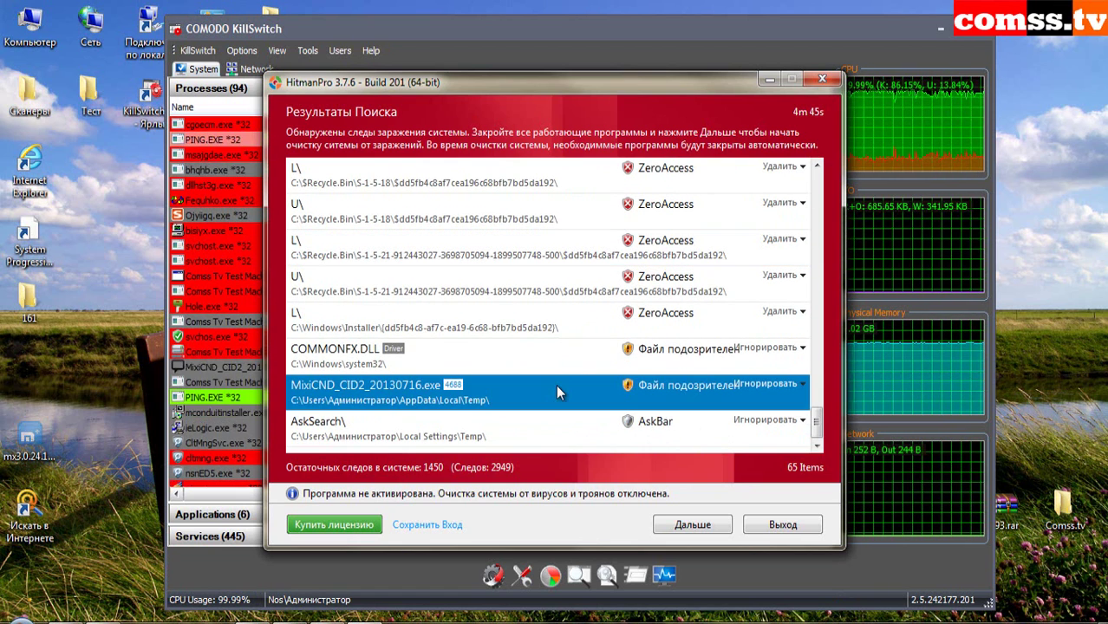
left_click(593, 422)
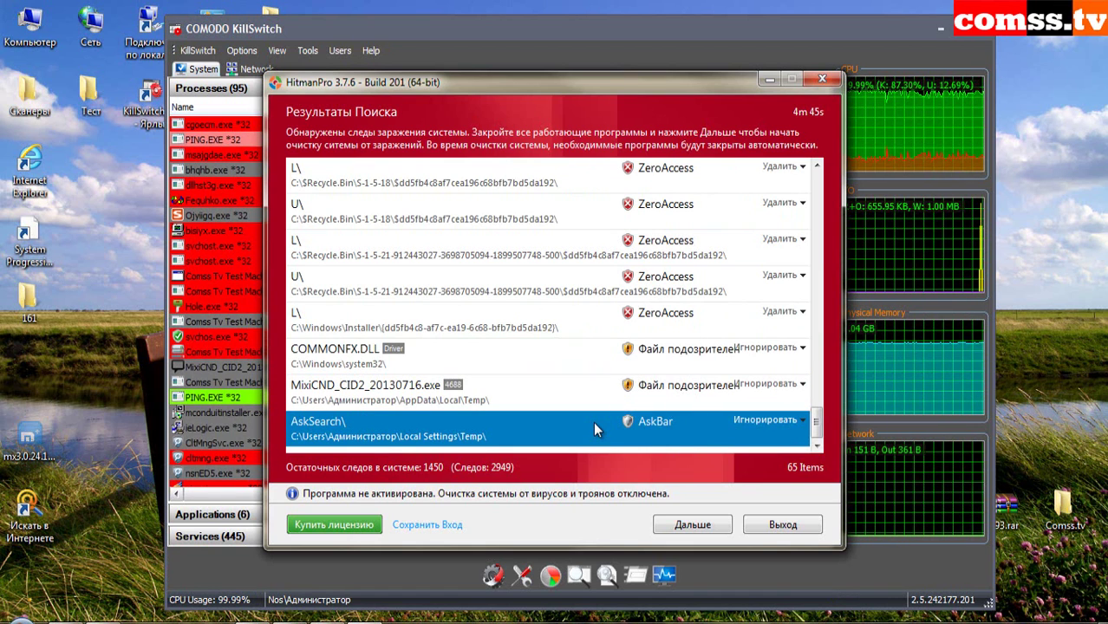
left_click_drag(820, 417, 816, 187)
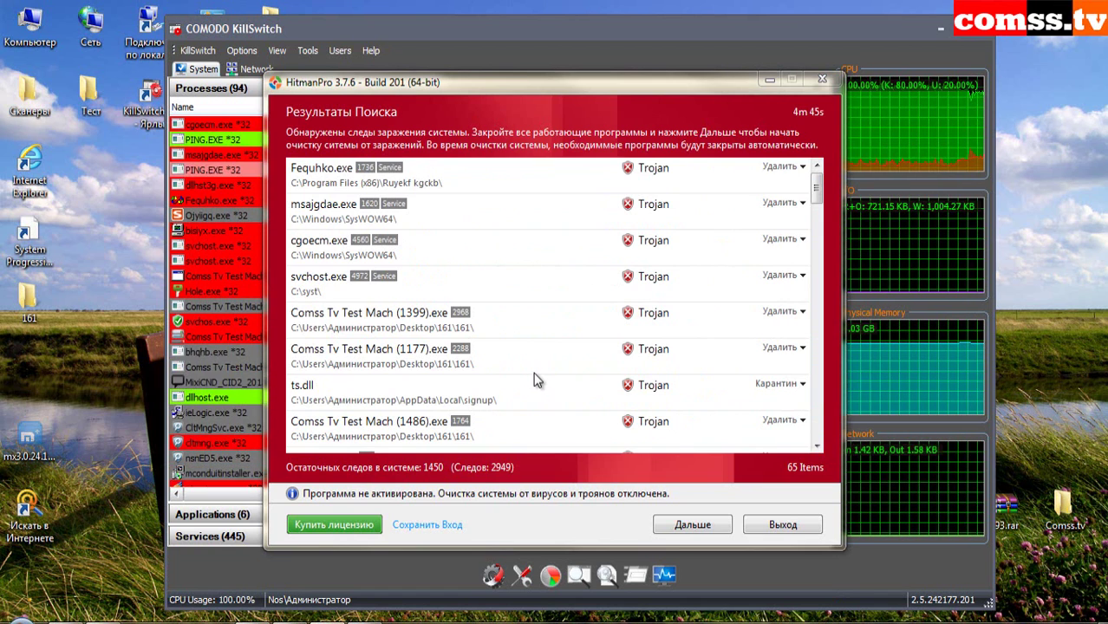
left_click(770, 79)
left_click(941, 32)
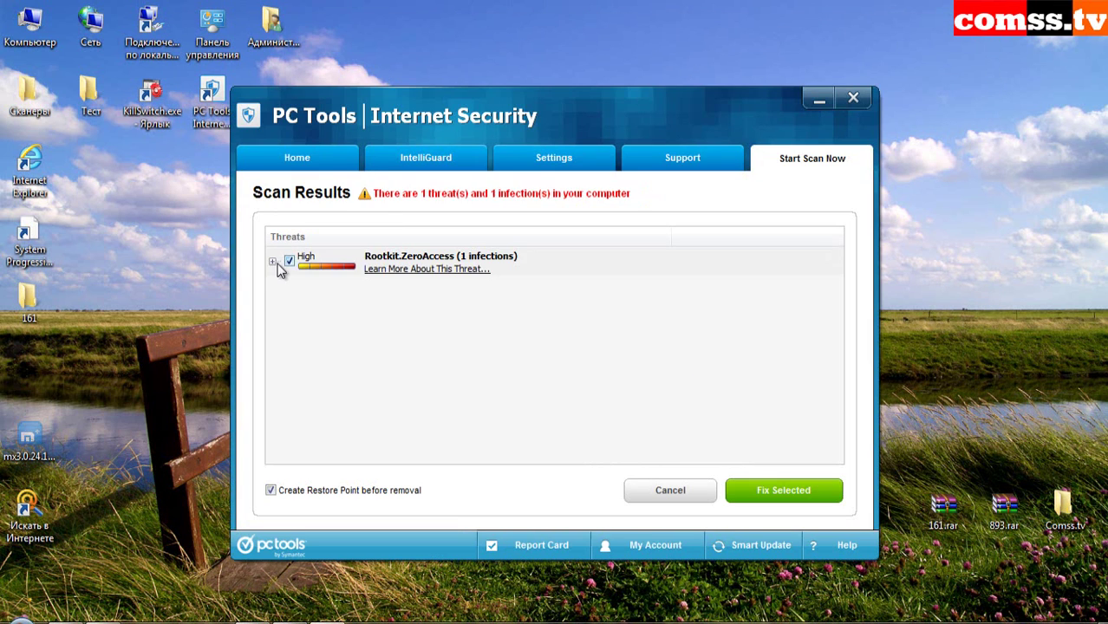
- Expand Rootkit.ZeroAccess to its infected Installer folder and fix the selected threat
left_click(274, 262)
left_click(287, 284)
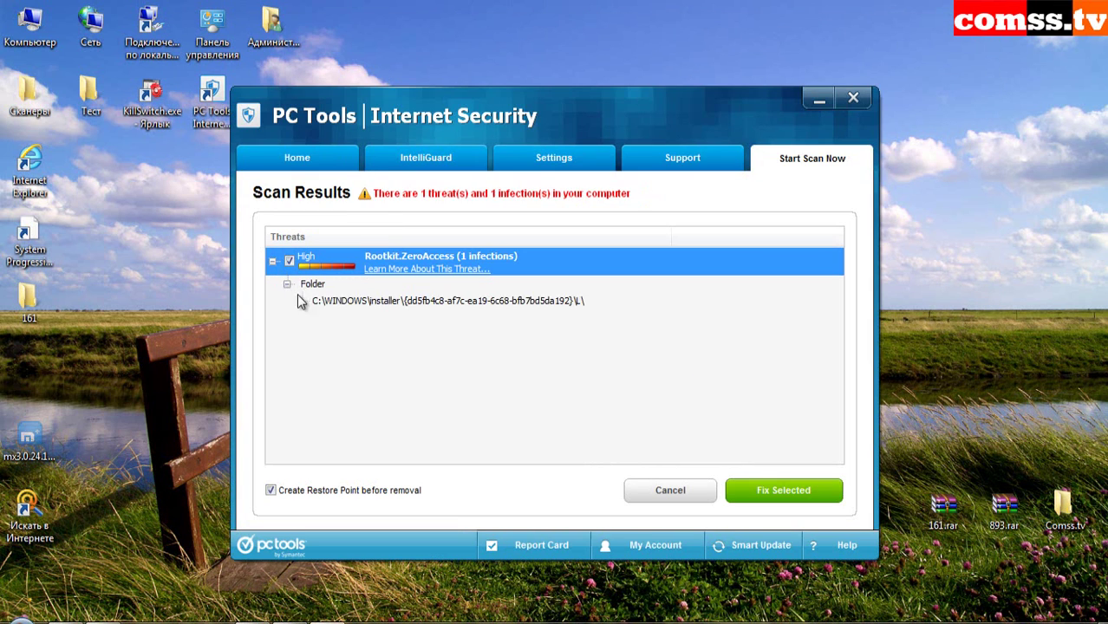
left_click(784, 490)
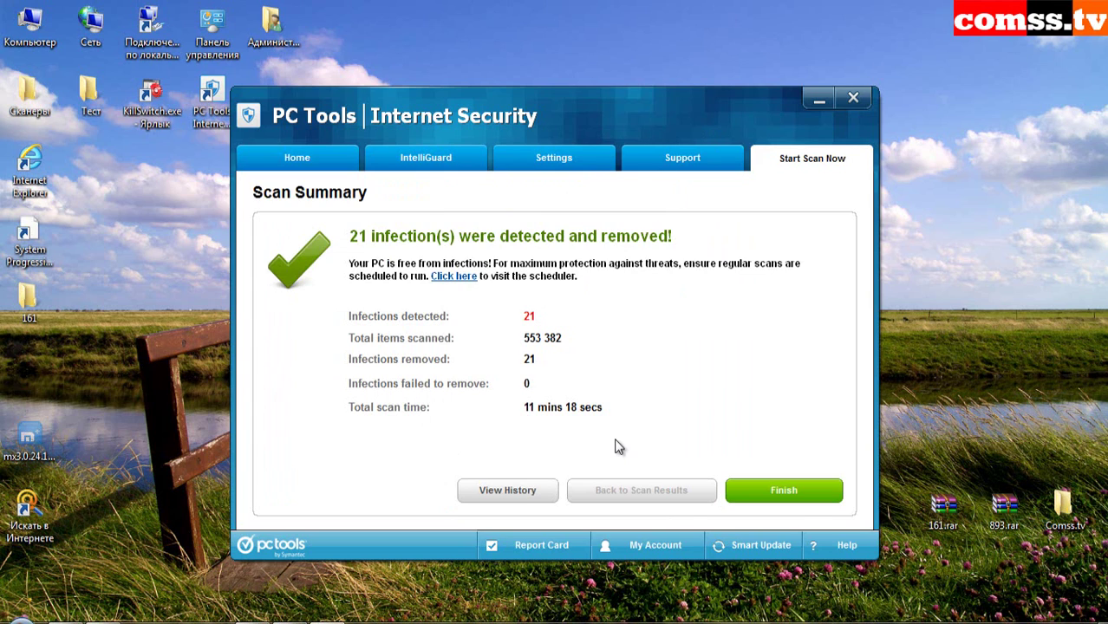
- Finish the Scan Summary and close the PC Tools Internet Security window
left_click(805, 496)
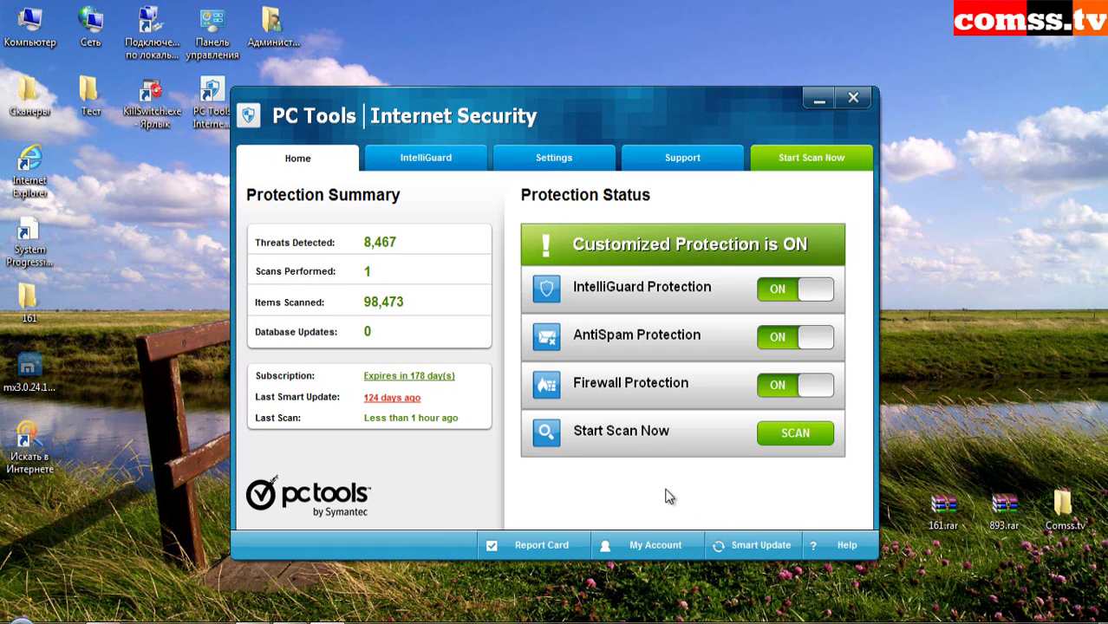
left_click(364, 623)
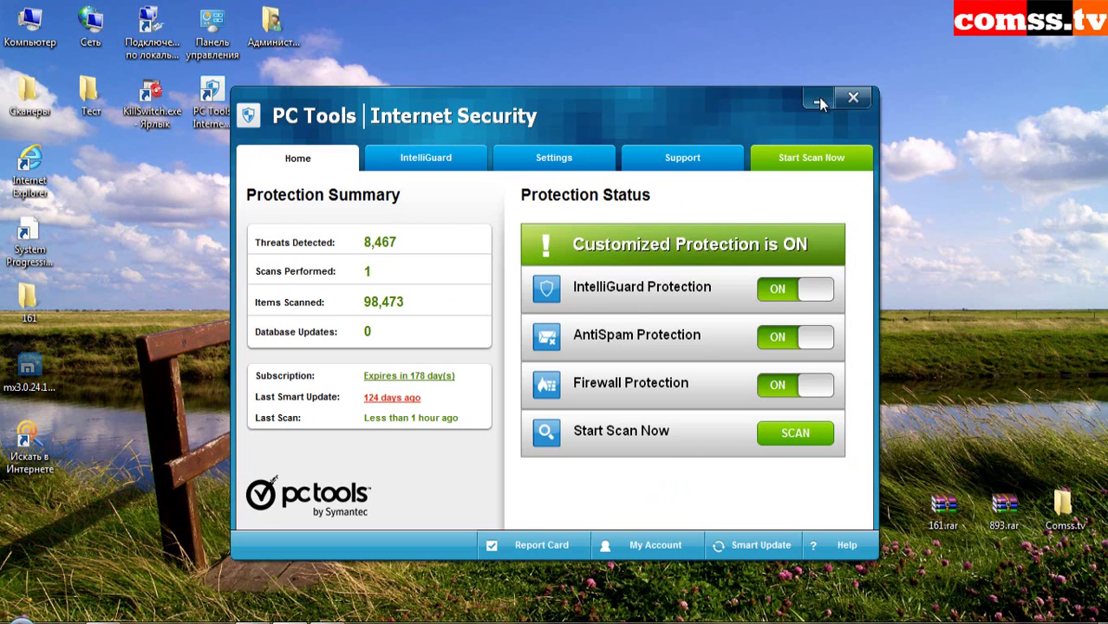
left_click(821, 98)
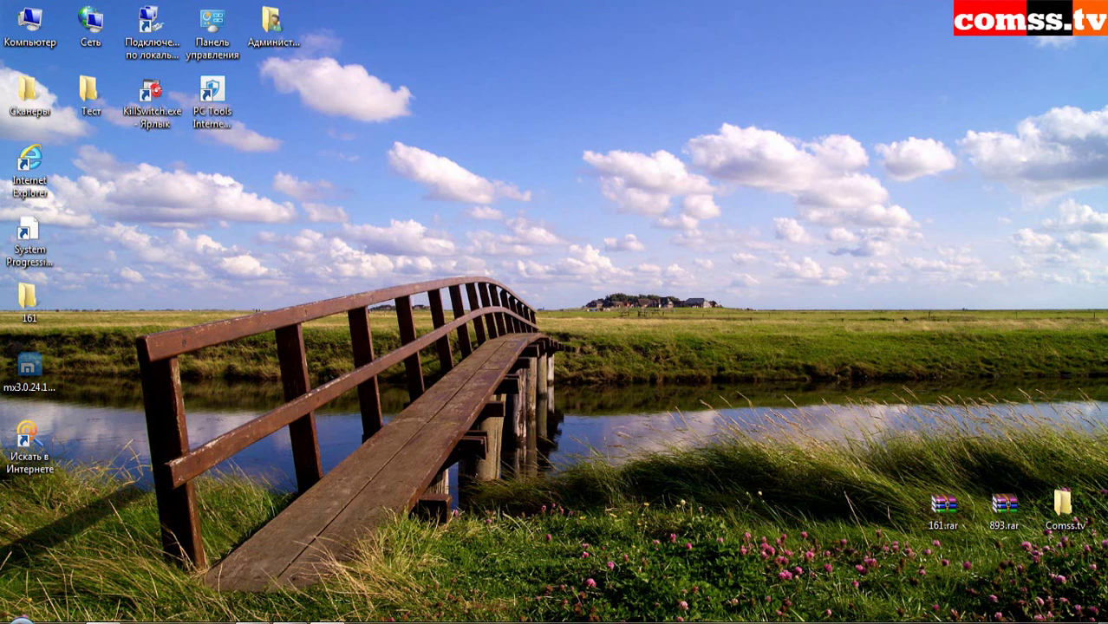
- Open the Сканеры folder and run HitmanPro using its shortcut's Открыть command
double_click(28, 96)
right_click(332, 157)
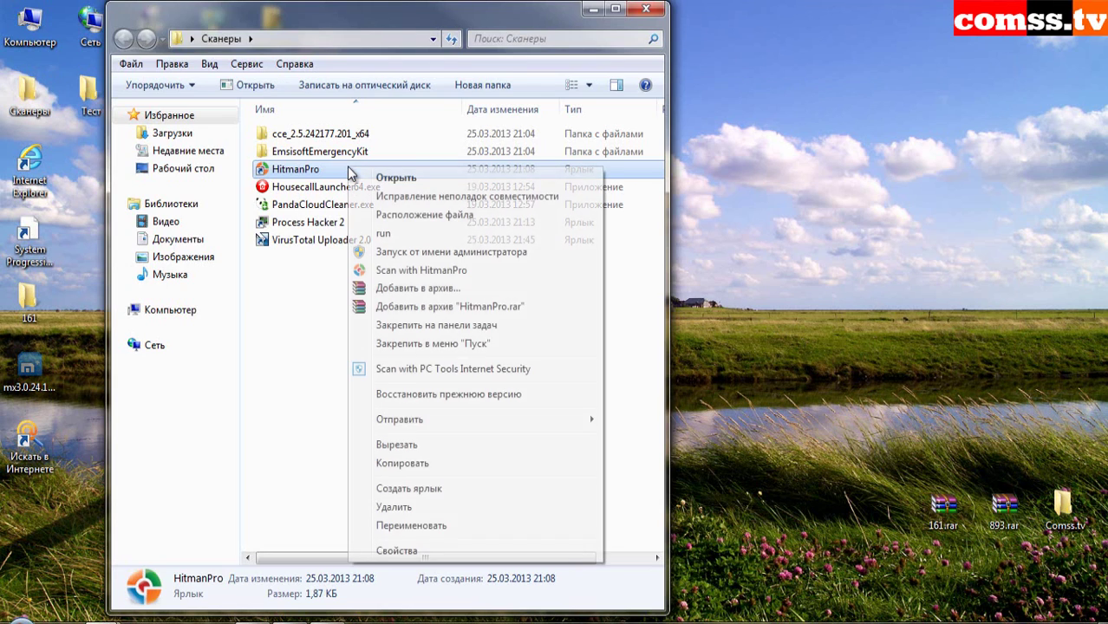
left_click(364, 175)
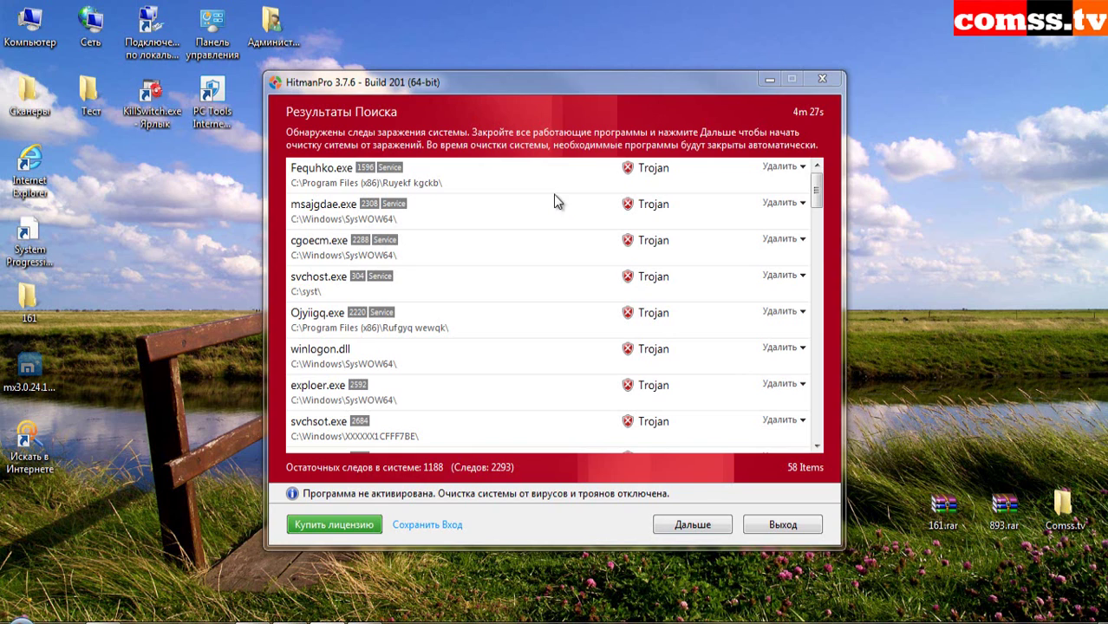
- Review detections for Fequhko.exe, msajgdae.exe, cgoecm.exe, svchost.exe, Ojyiigq.exe, winlogon.dll, explorer.exe and svchsot.exe
left_click(509, 183)
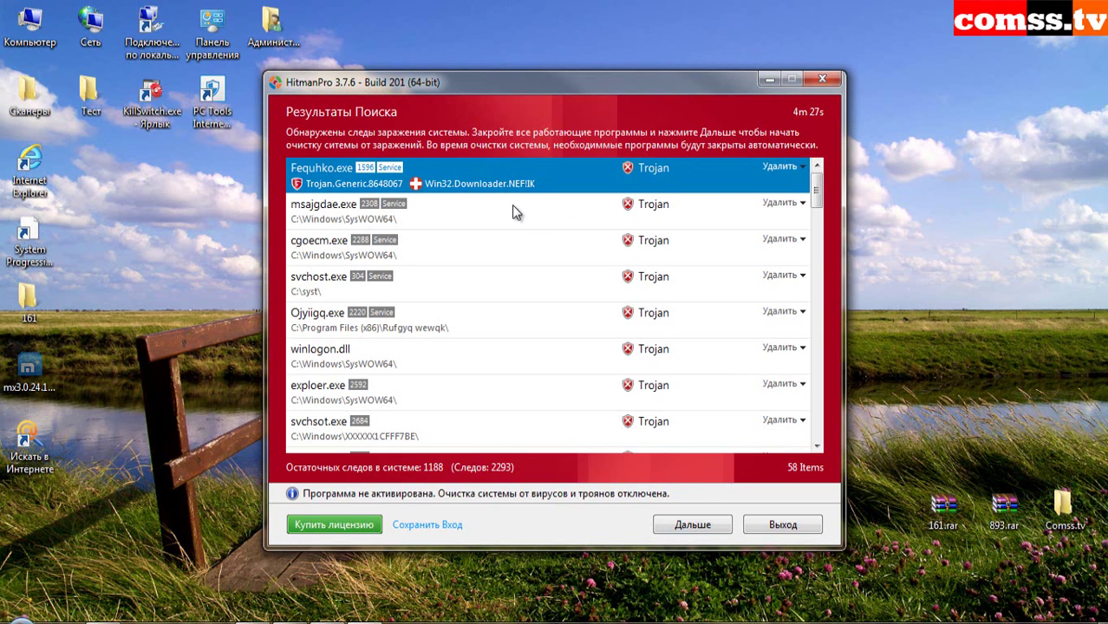
left_click(512, 208)
left_click(480, 176)
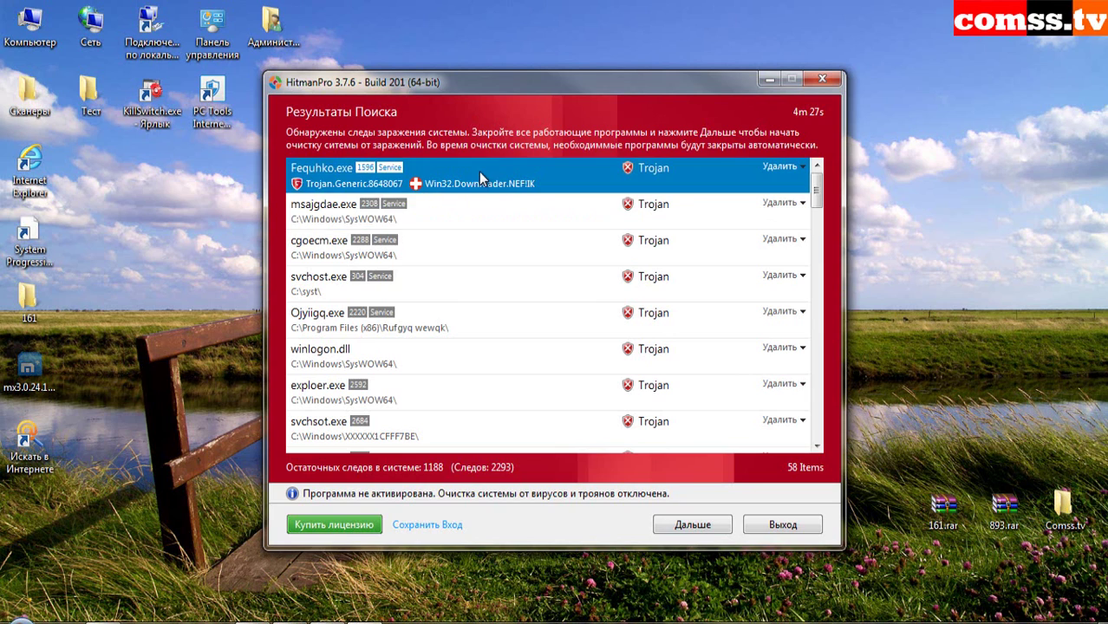
left_click(478, 224)
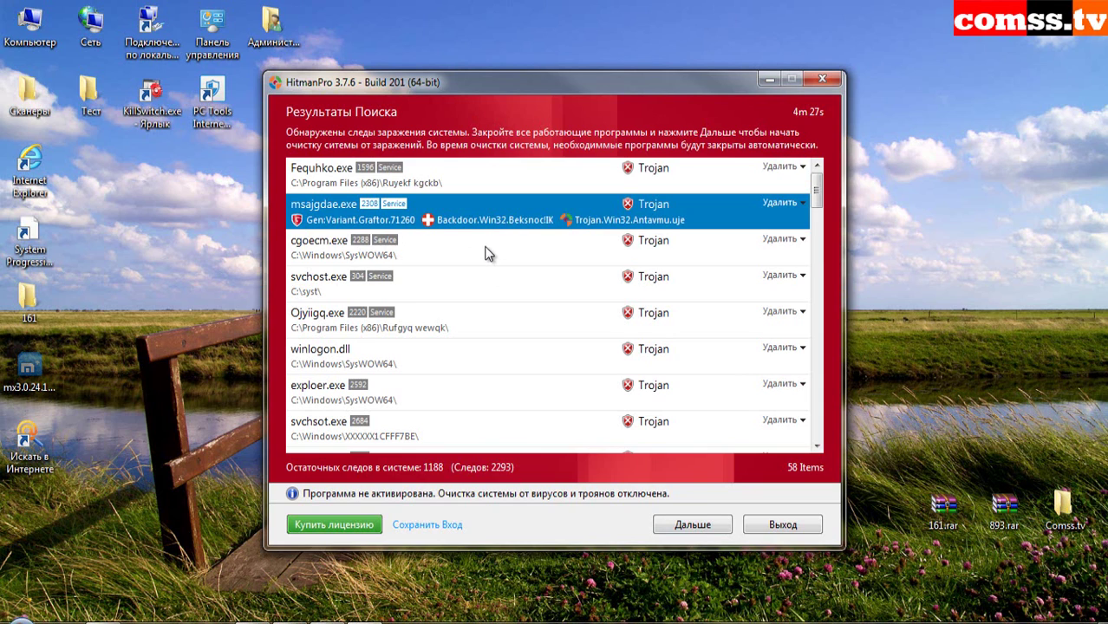
left_click(484, 248)
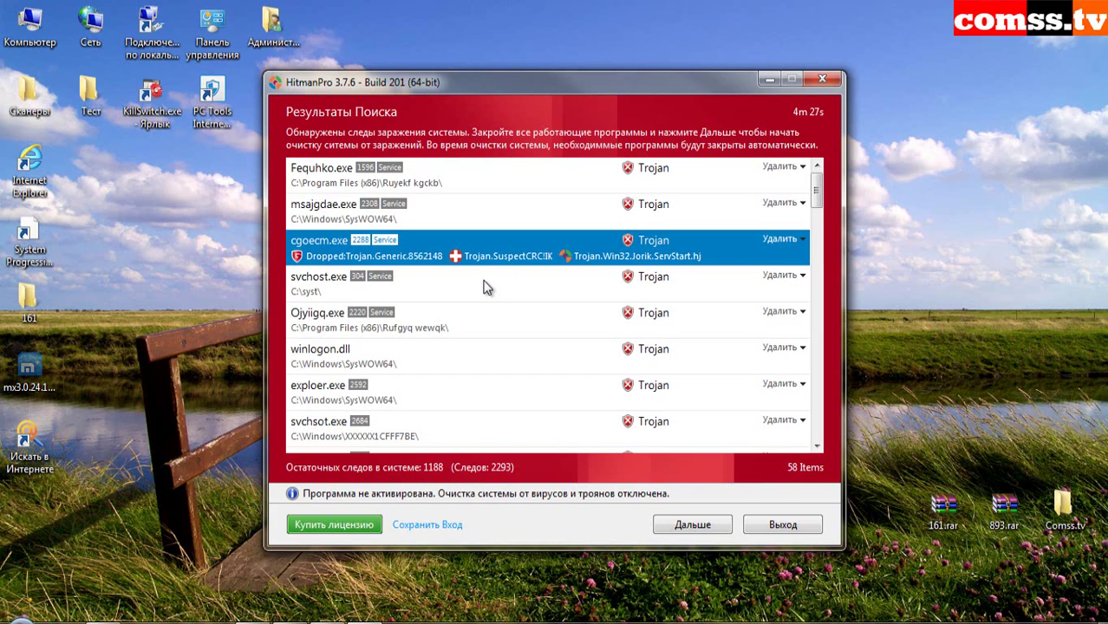
left_click(488, 286)
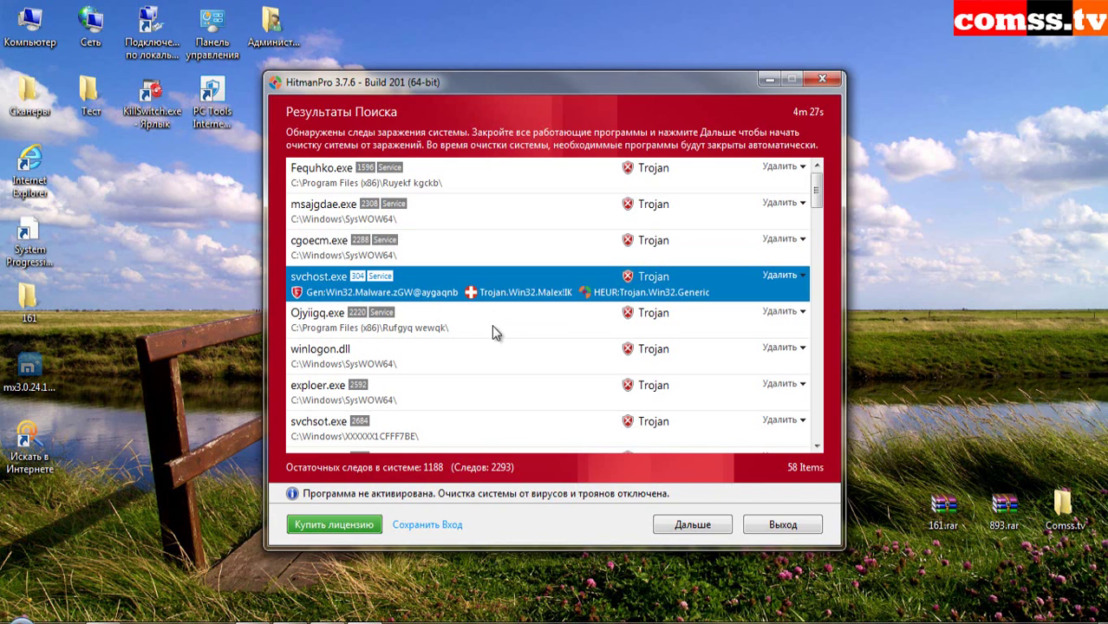
left_click(492, 328)
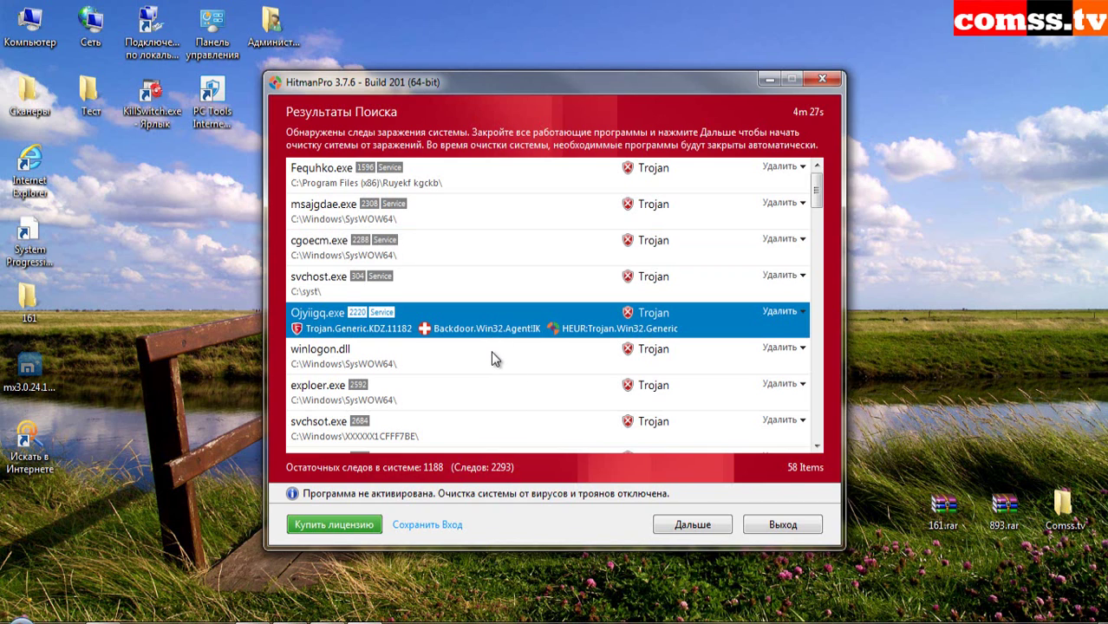
left_click(503, 359)
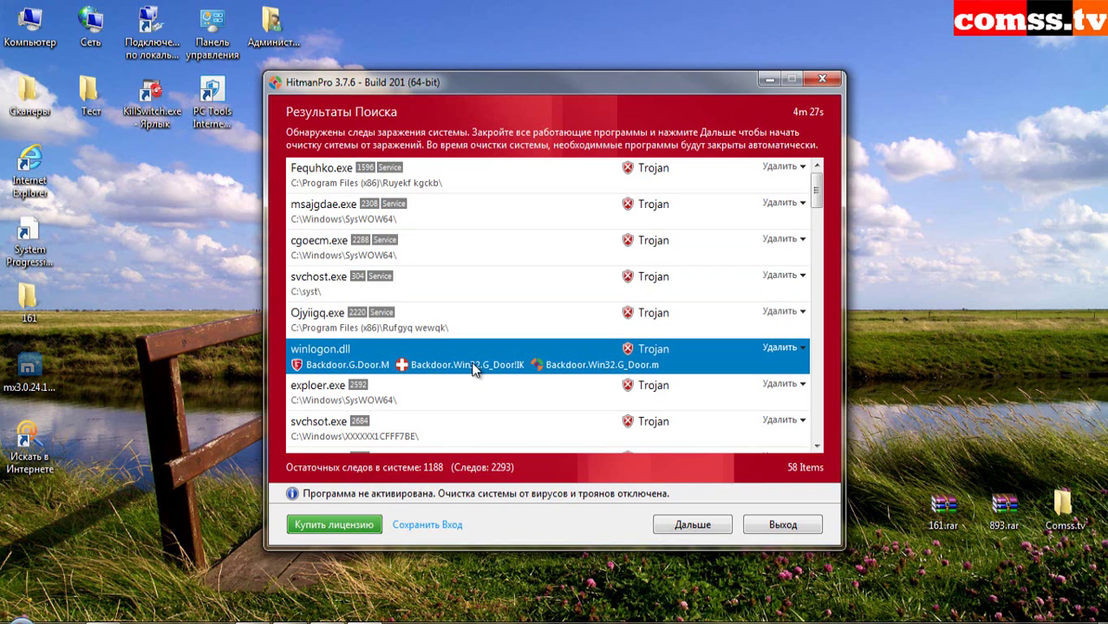
left_click(500, 399)
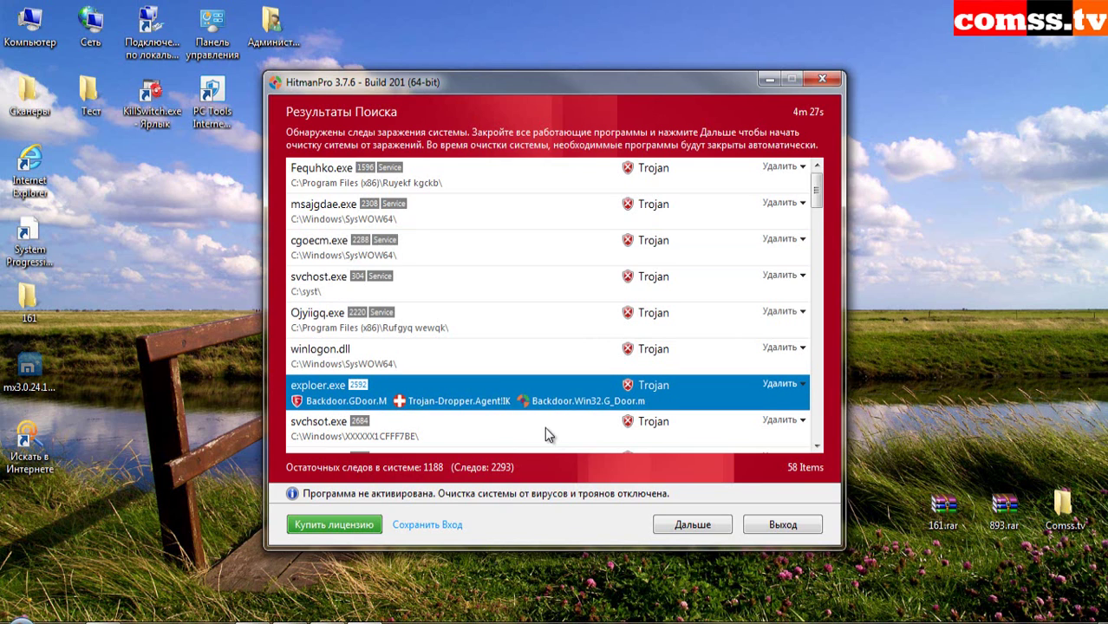
scroll(547, 421, "down", 1)
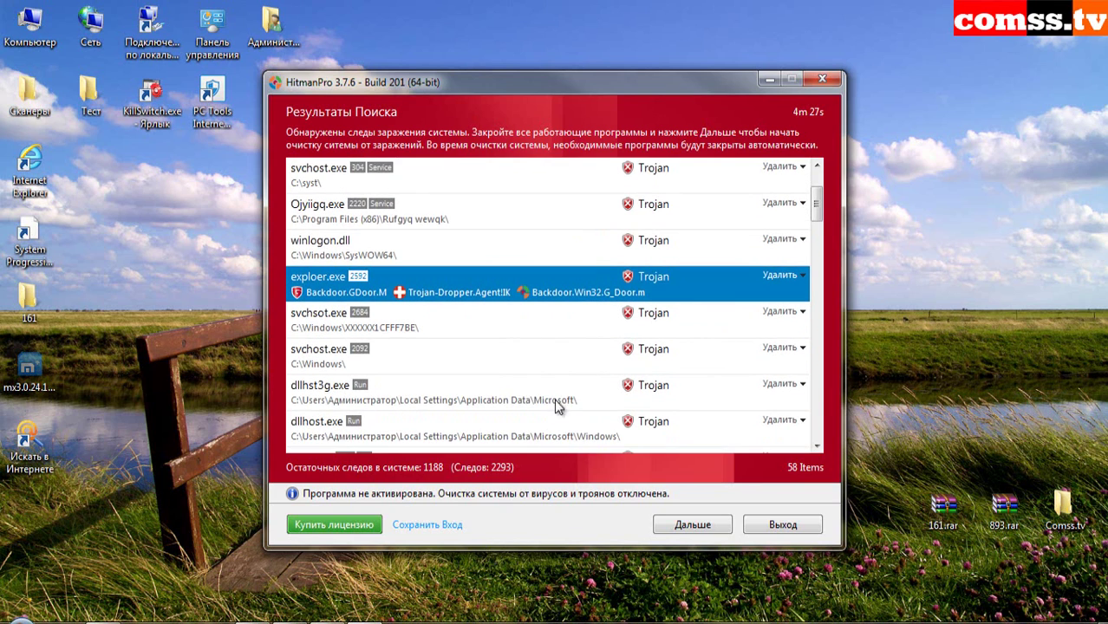
left_click(525, 332)
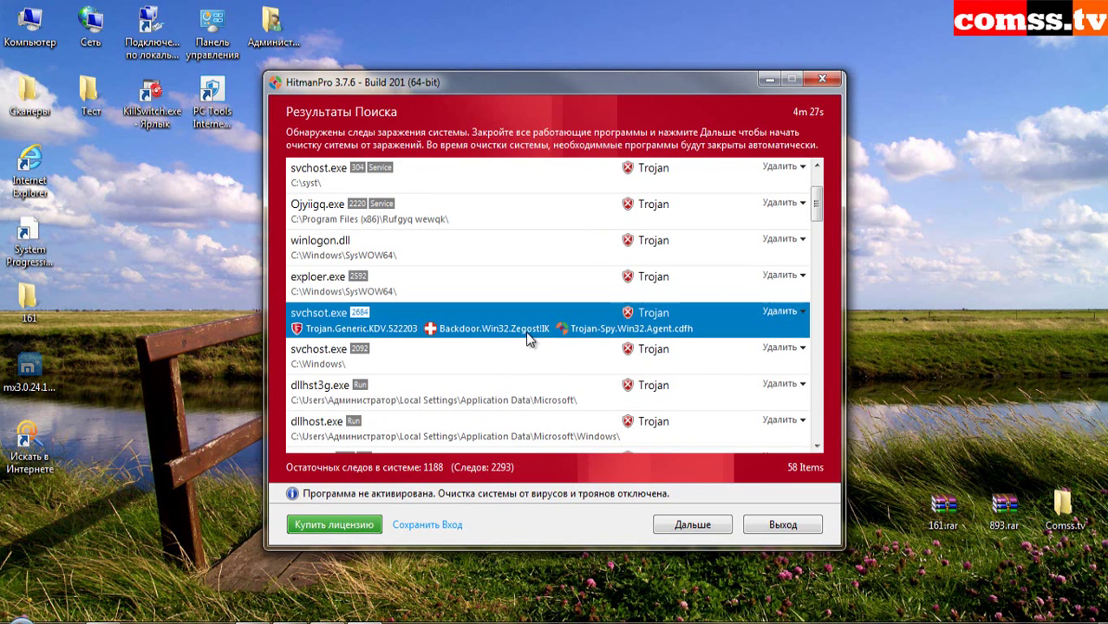
left_click(481, 369)
- Review detections for dllhst3g.exe, dllhost.exe, Hole.exe, msvyoaw.bat, cisvc.exe, mqtgsvc.exe, gcrcepfb.dll, reblslze.exe and bisiyx.exe
scroll(580, 299, "down", 1)
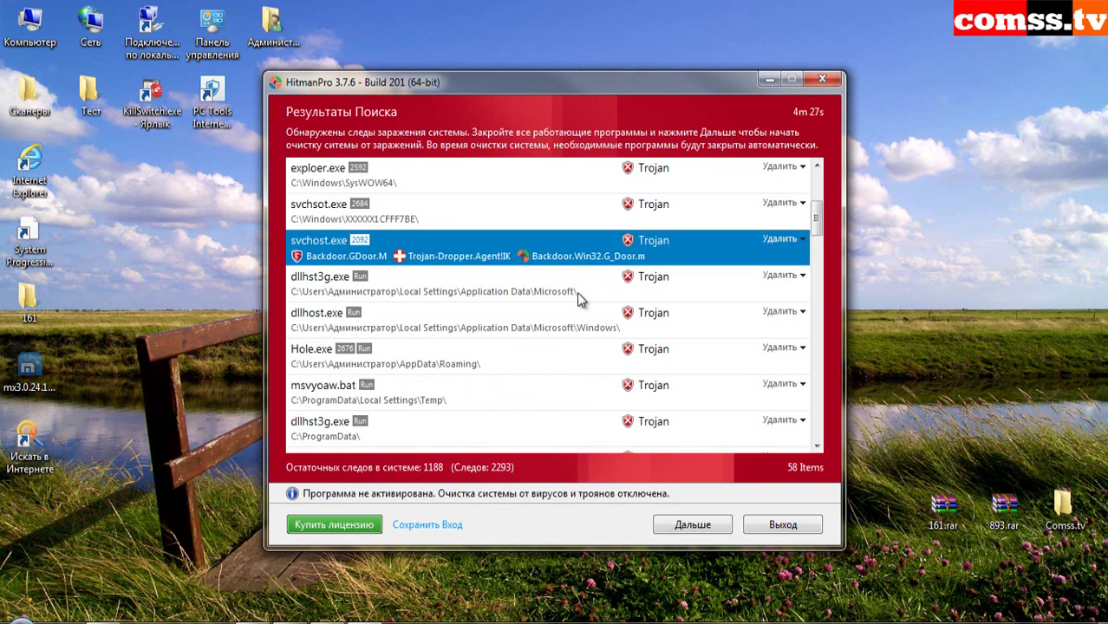
left_click(579, 298)
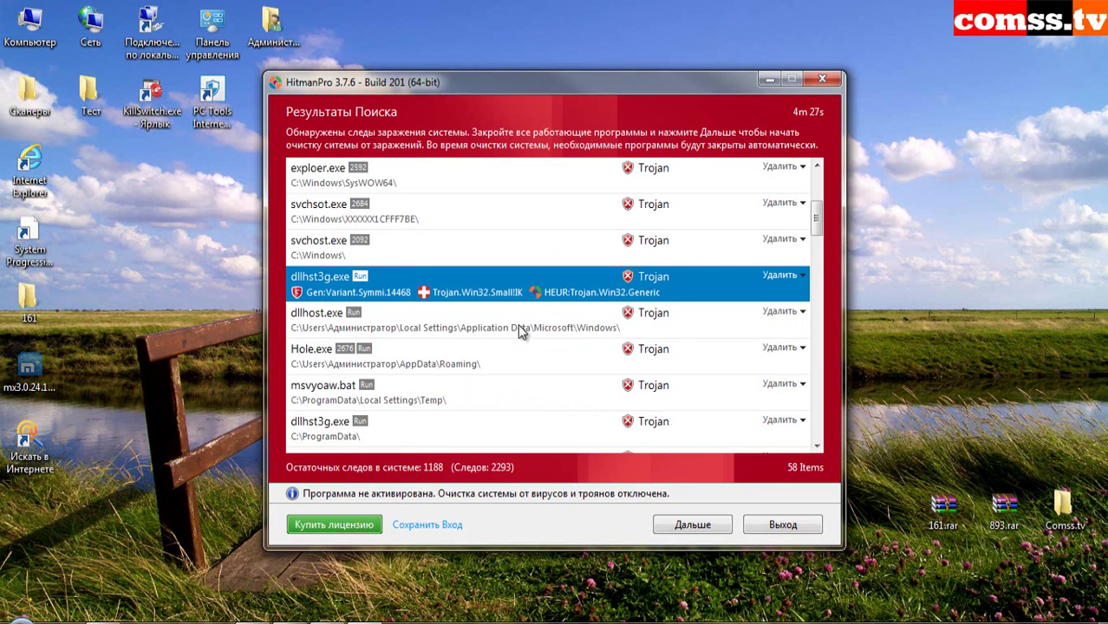
left_click(537, 334)
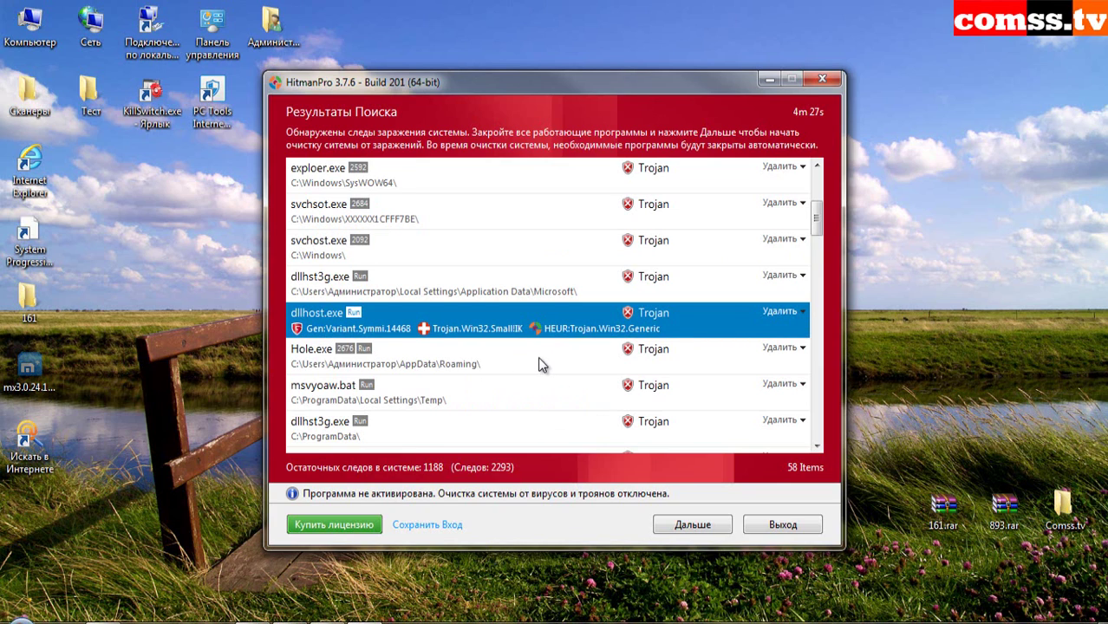
left_click(545, 363)
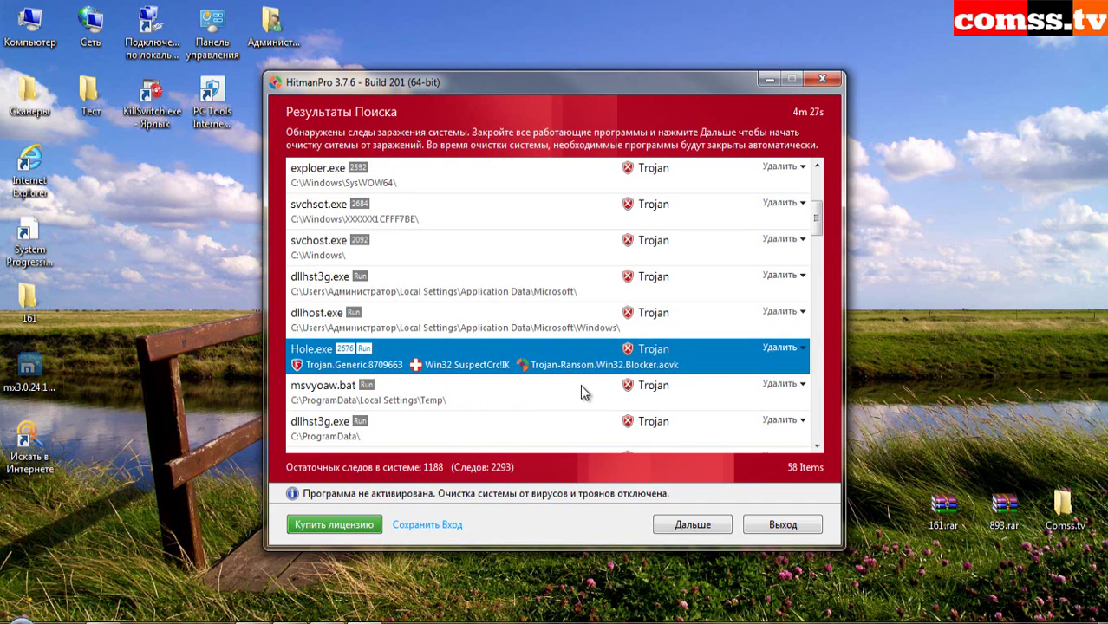
scroll(581, 384, "down", 1)
left_click(526, 291)
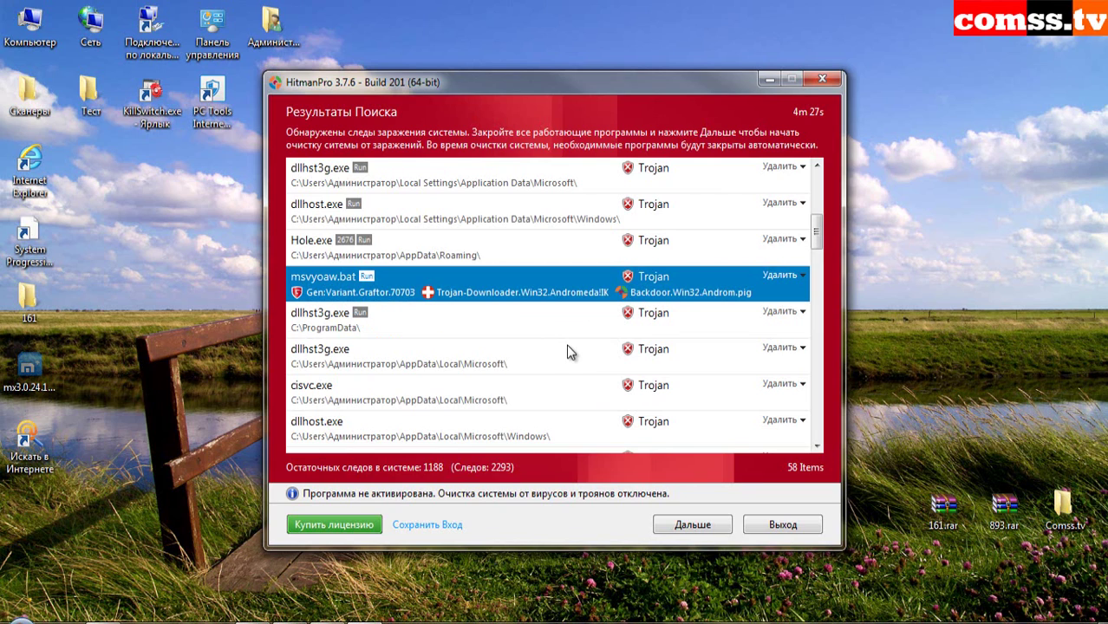
left_click(562, 333)
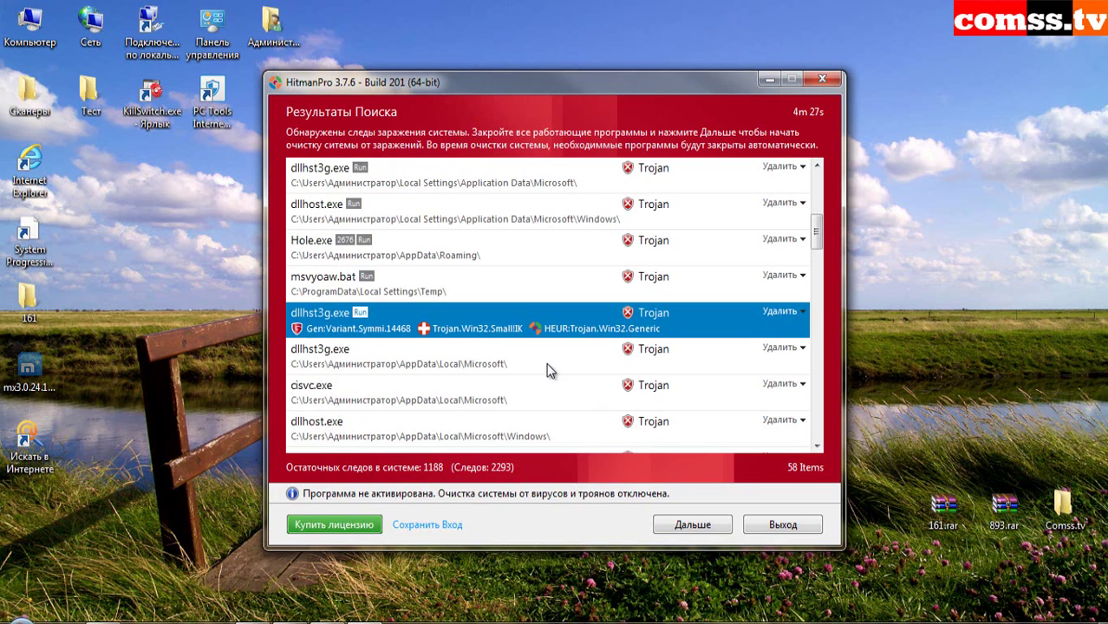
left_click(561, 368)
left_click(574, 399)
scroll(579, 400, "down", 1)
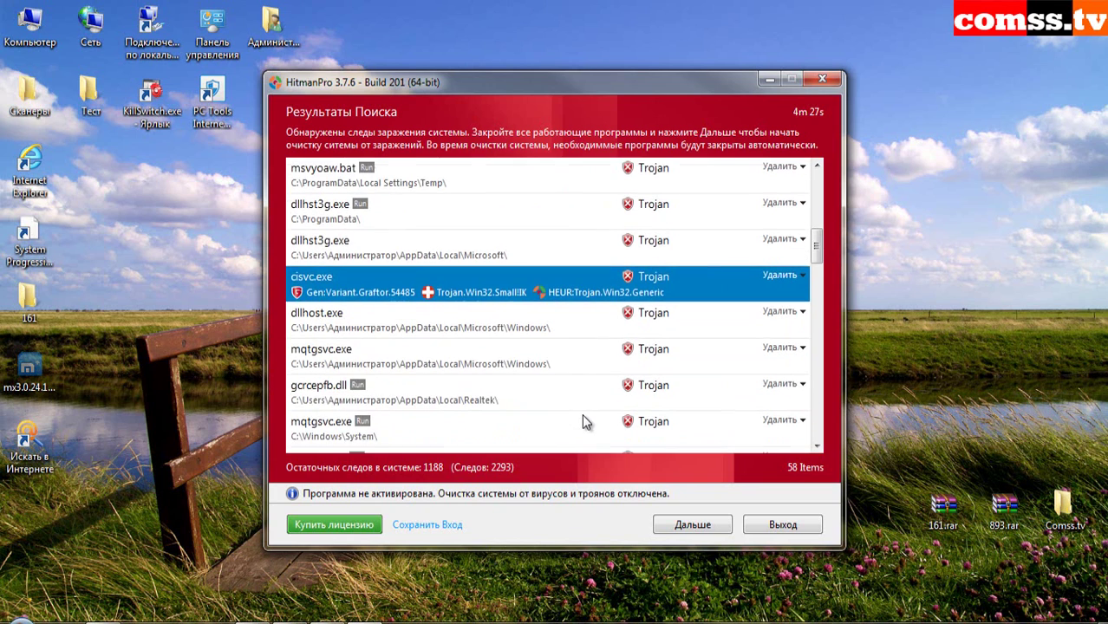
scroll(583, 414, "down", 1)
left_click(589, 221)
left_click(593, 260)
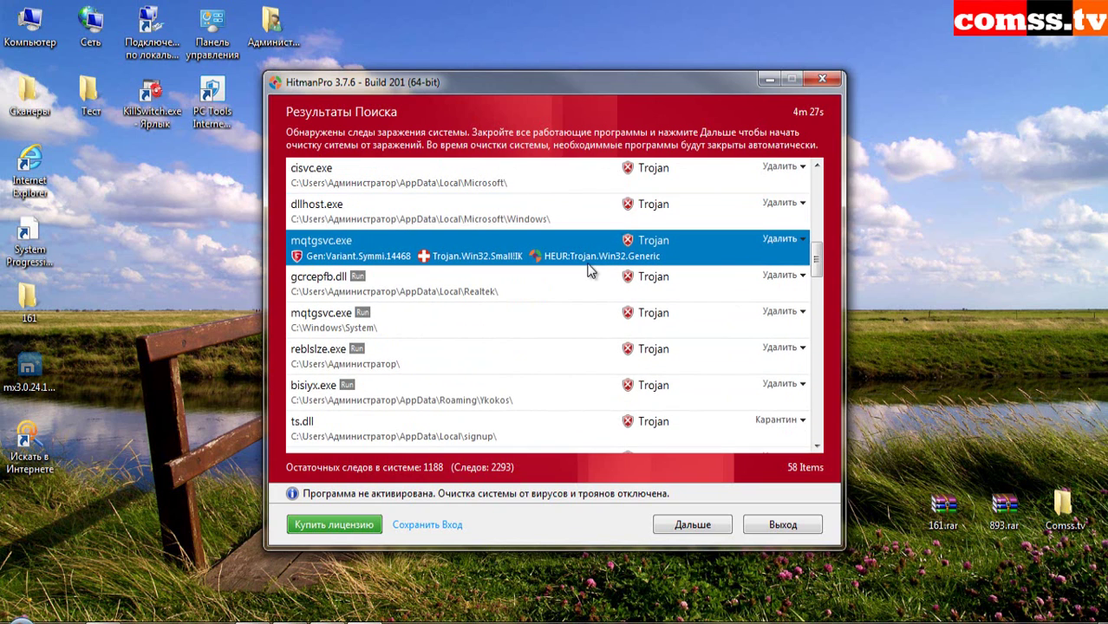
left_click(548, 288)
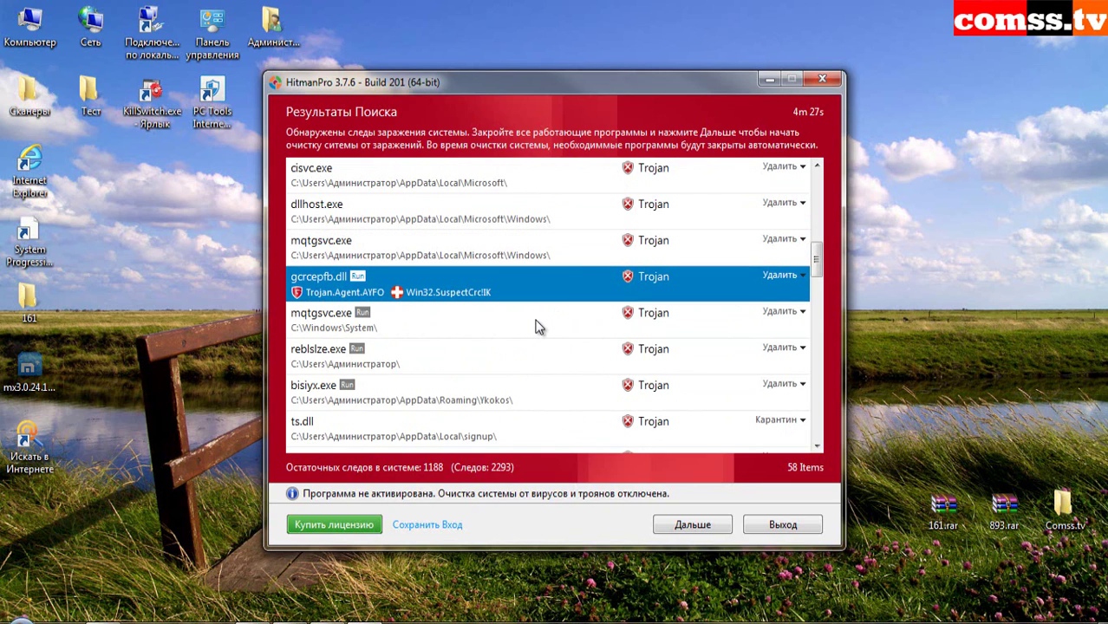
left_click(538, 322)
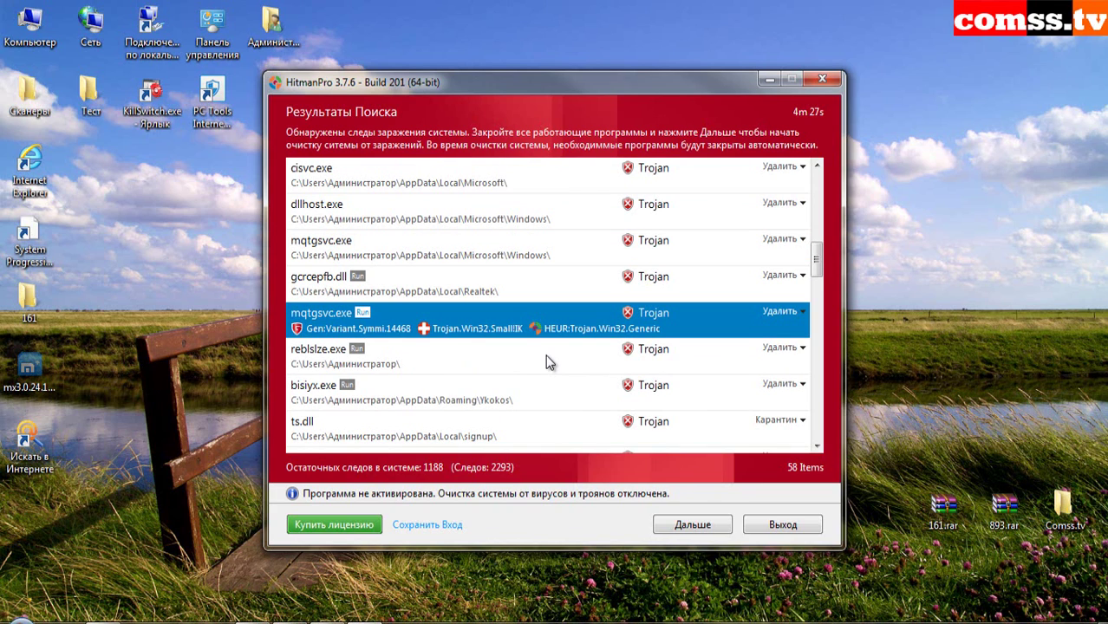
left_click(548, 361)
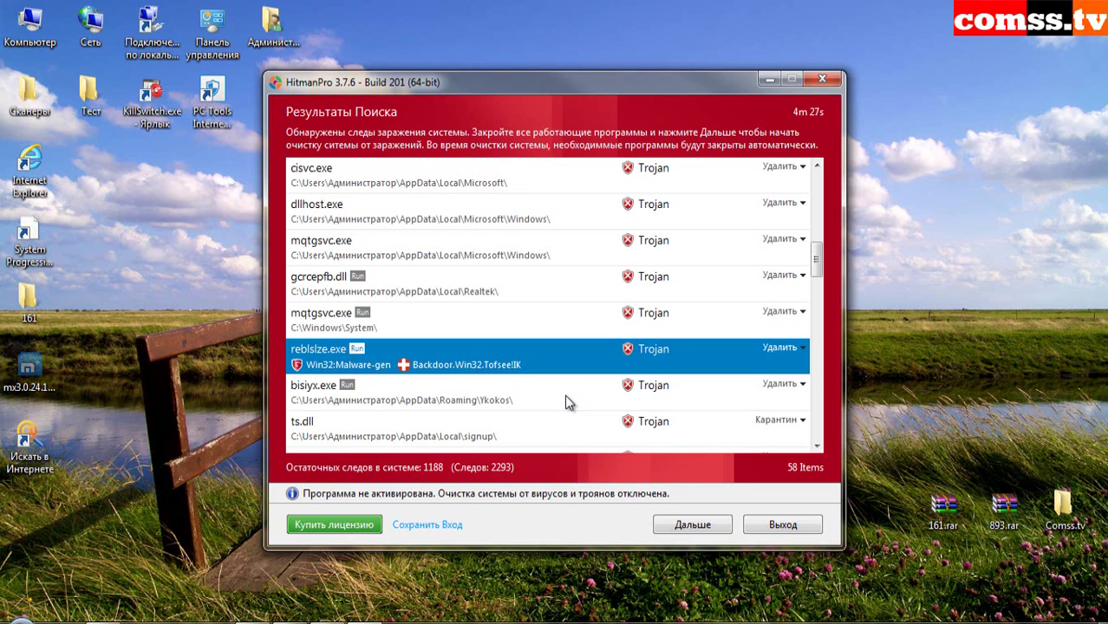
left_click(567, 402)
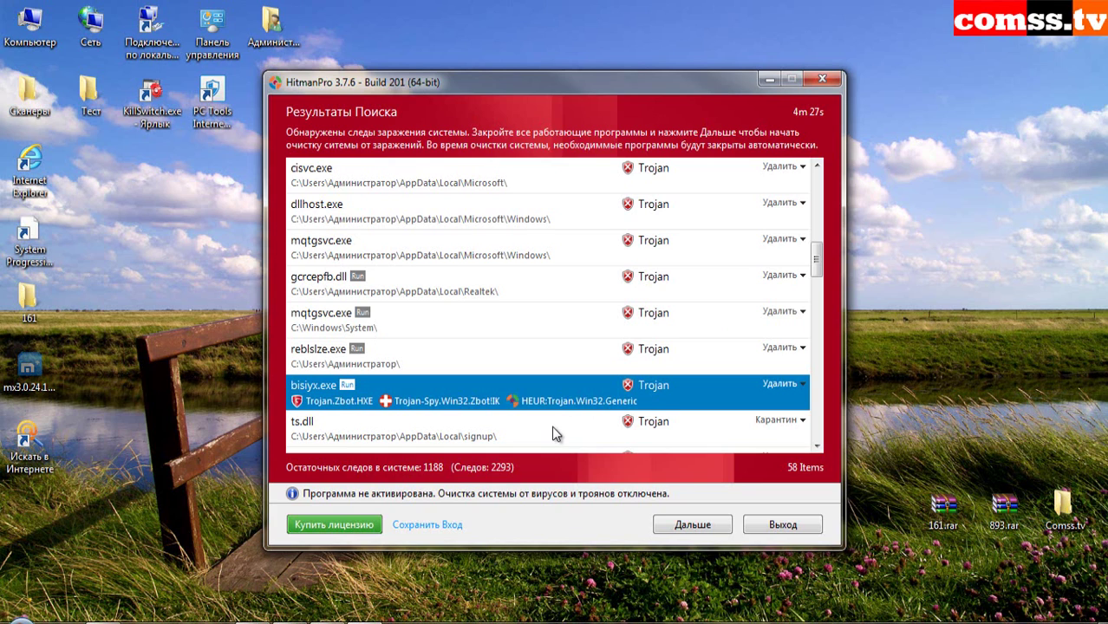
- Review detections for ts.dll, ADTMP, conhost.exe, ChromeModule.dll, 29279.exe, yoboci.exe, bhqhb.exe and Comss Tv Test Mach files
scroll(551, 425, "down", 2)
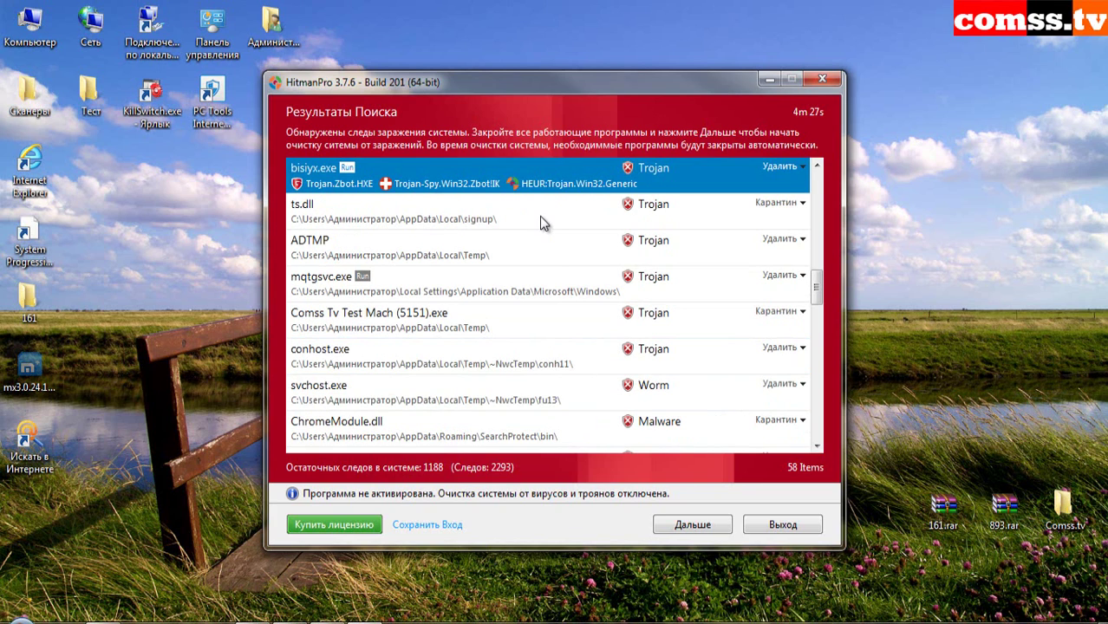
left_click(539, 216)
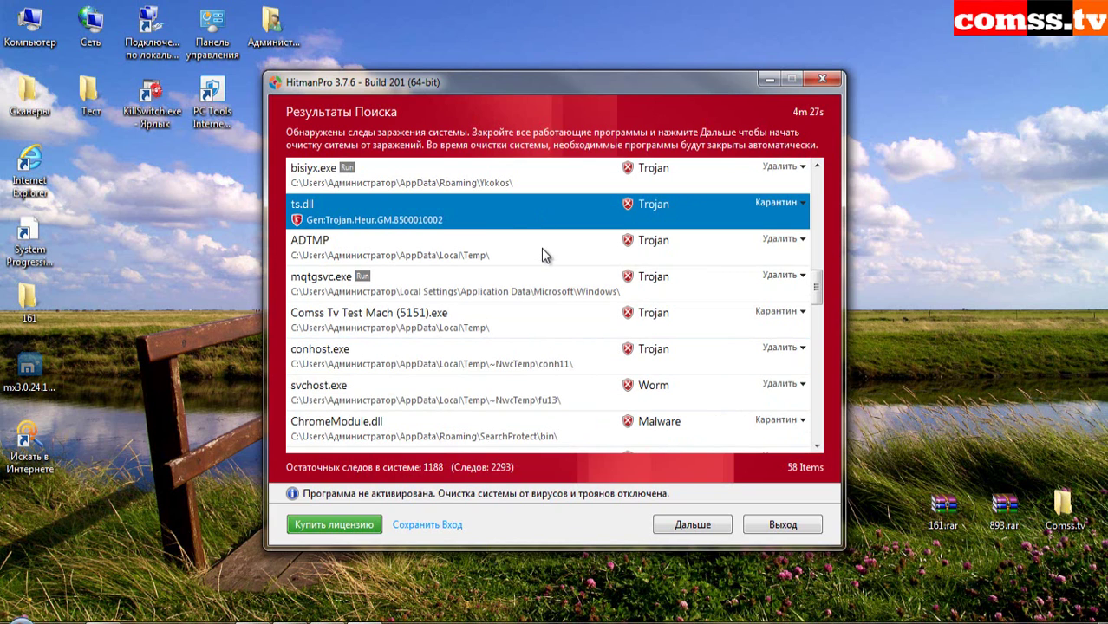
left_click(542, 252)
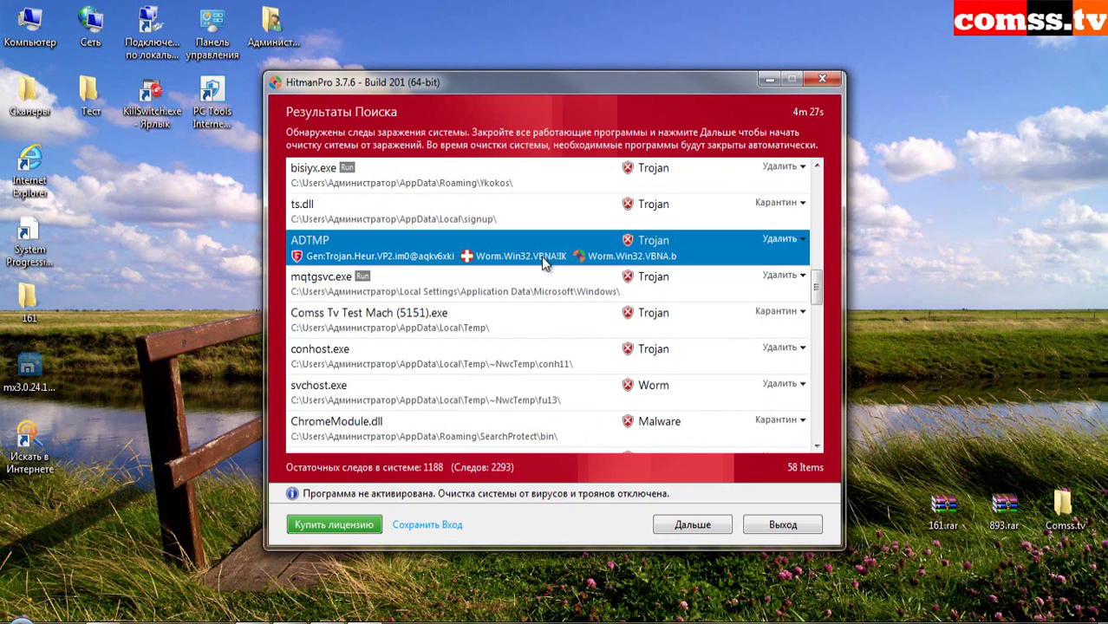
left_click(579, 293)
key("Up")
left_click(555, 296)
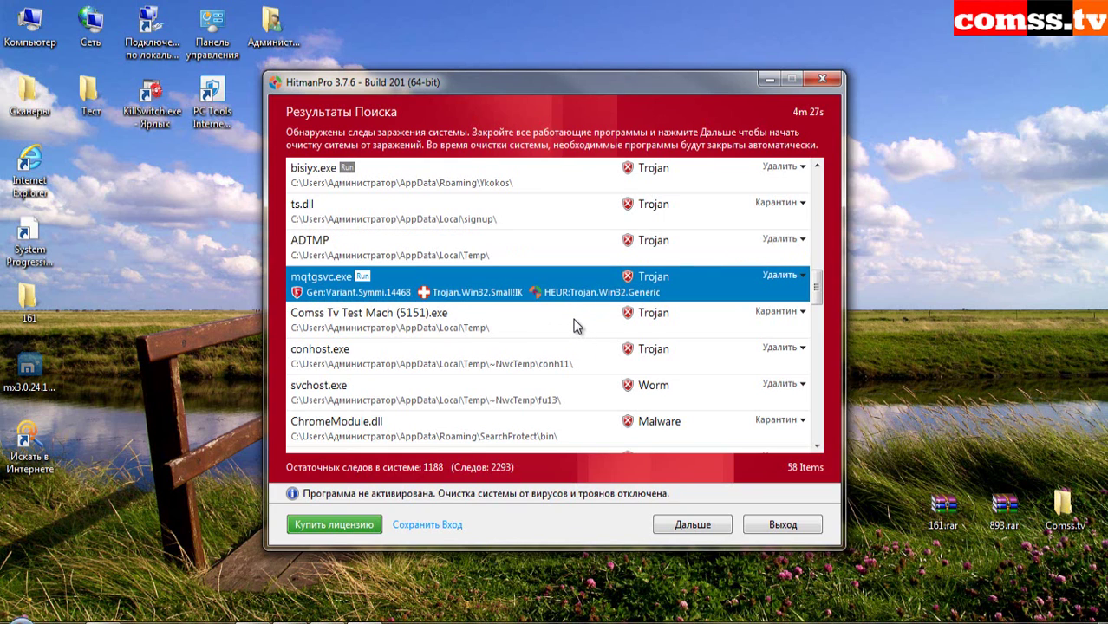
left_click(569, 324)
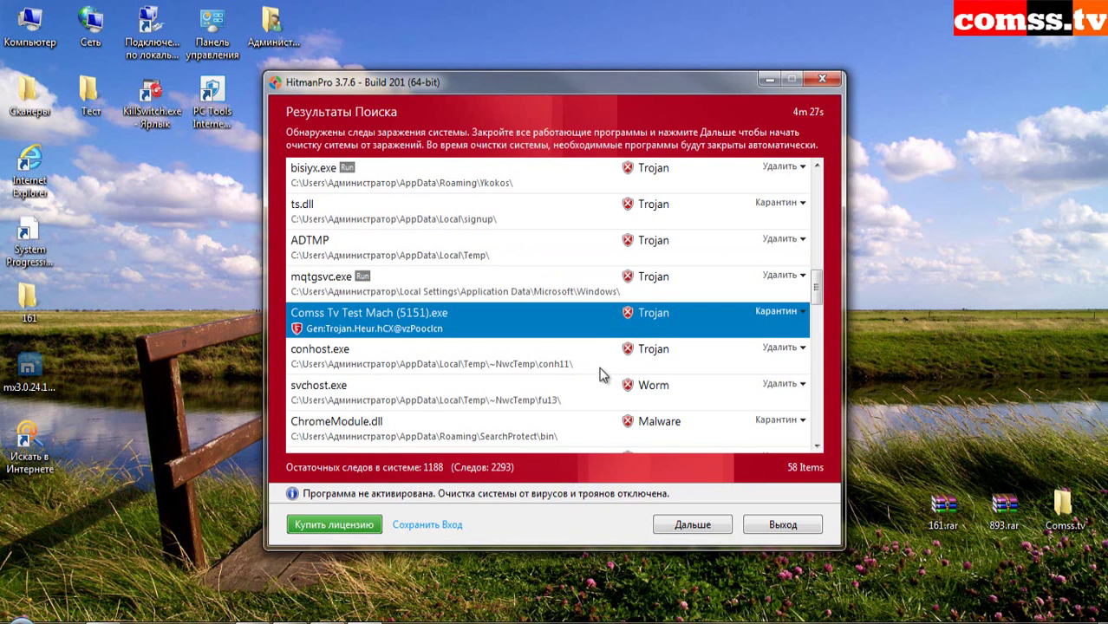
left_click(598, 367)
left_click(581, 396)
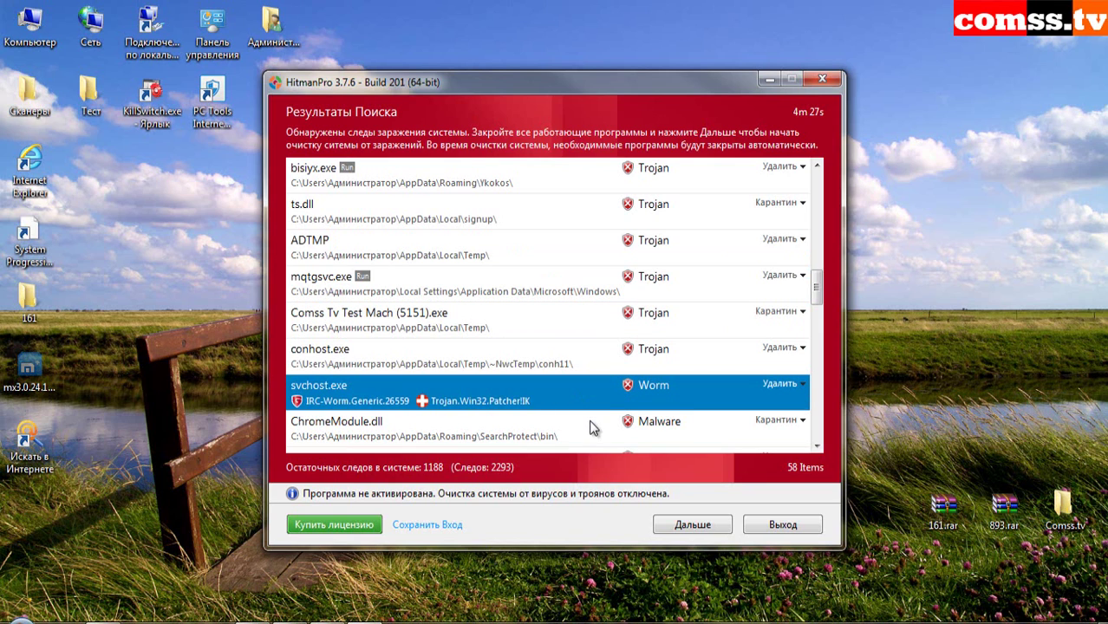
scroll(589, 420, "down", 3)
key("Down")
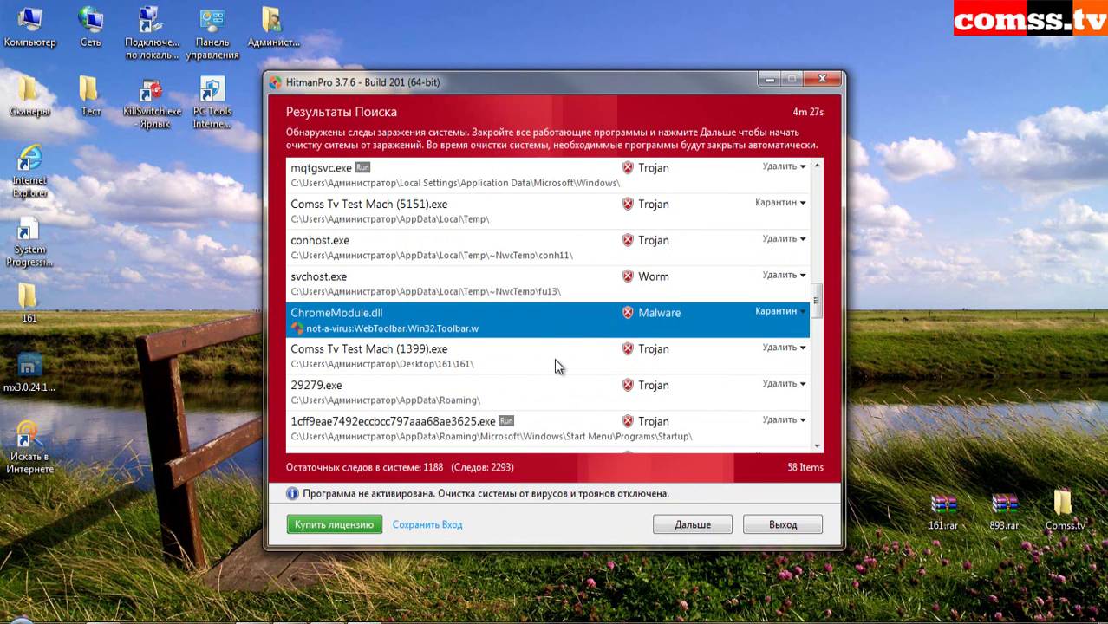
left_click(555, 365)
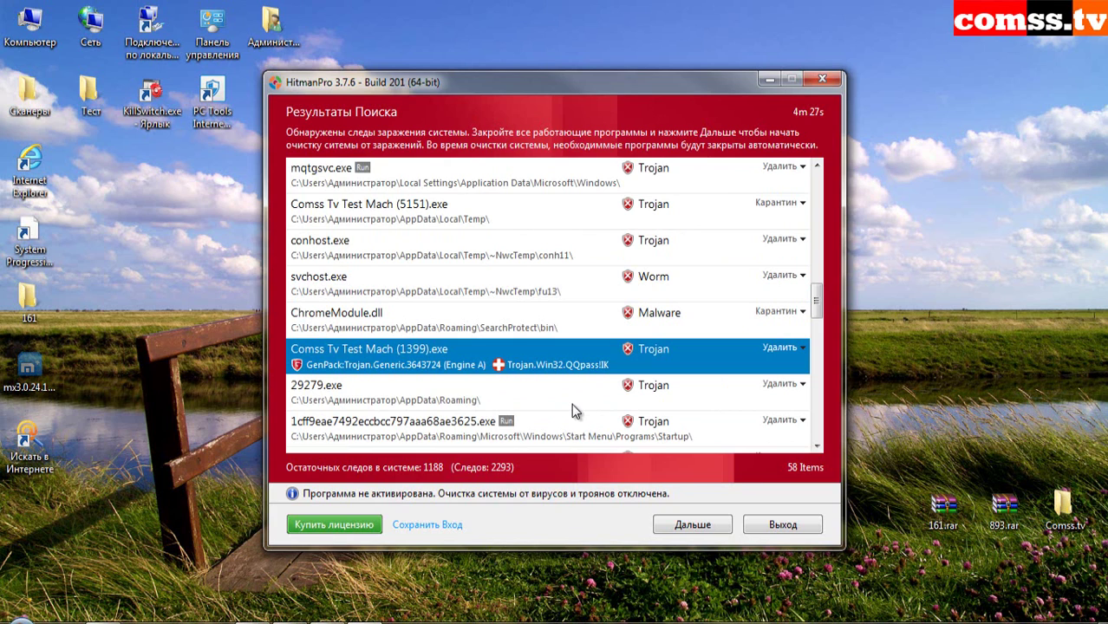
scroll(571, 403, "down", 3)
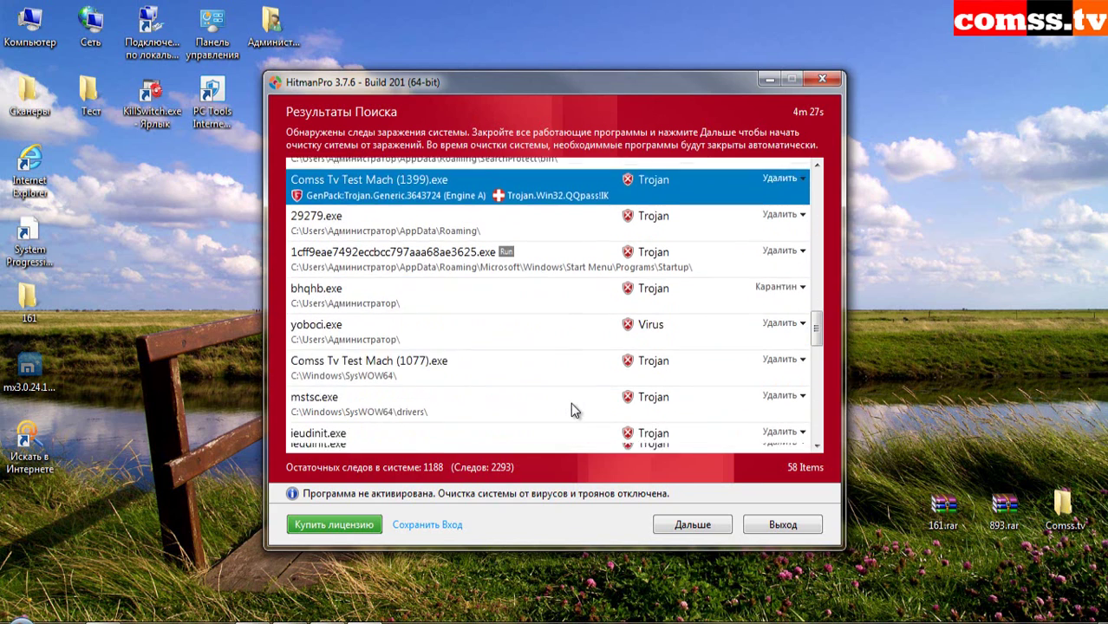
left_click(568, 177)
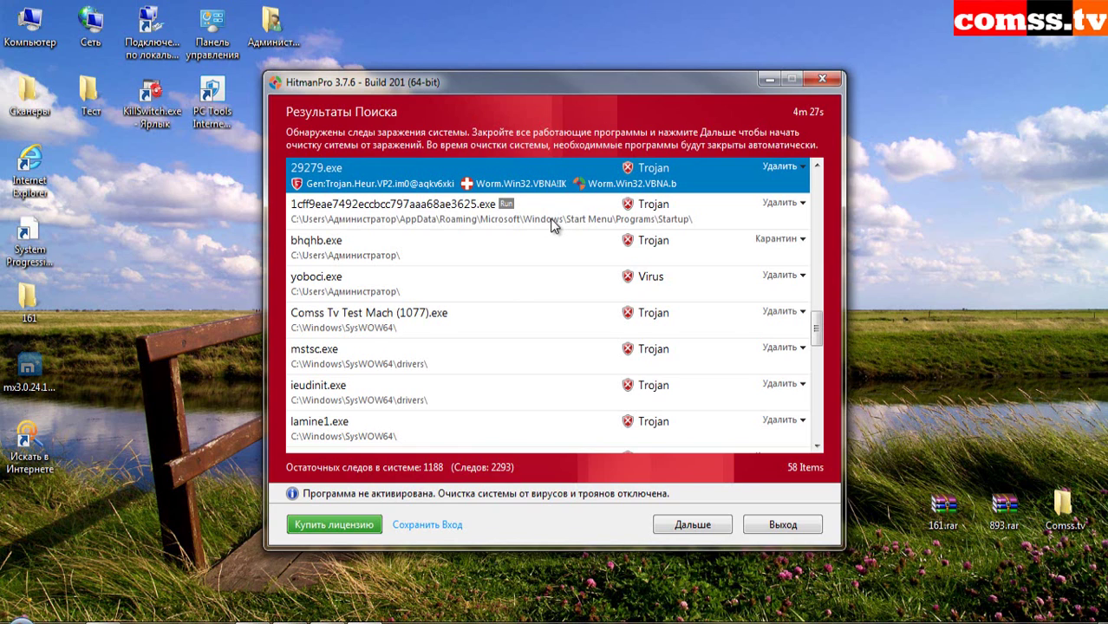
left_click(553, 224)
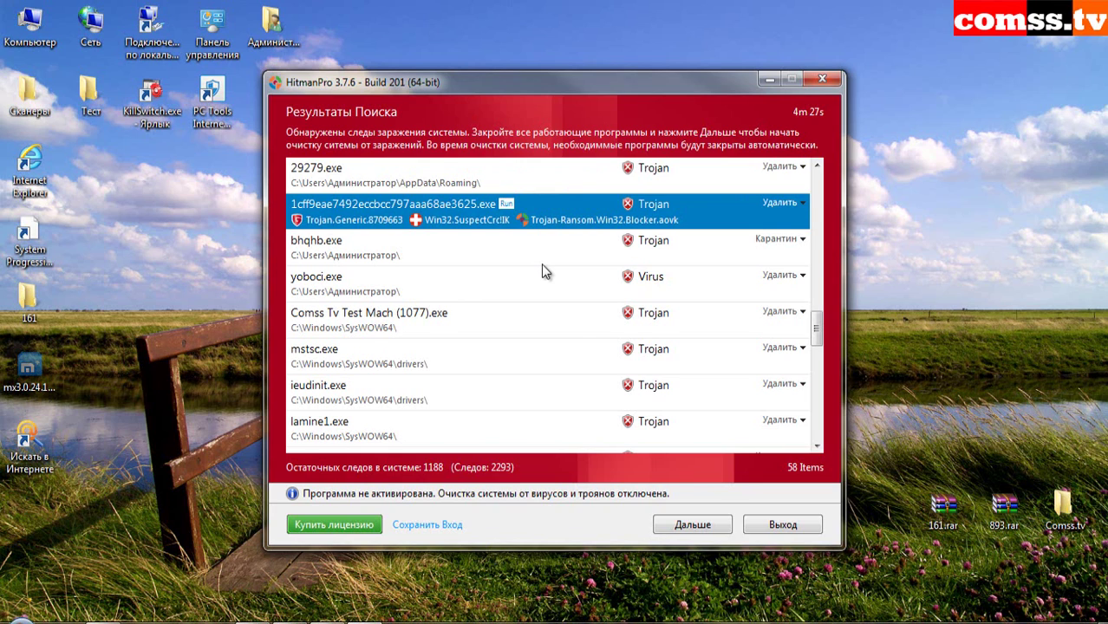
left_click(544, 276)
left_click(549, 251)
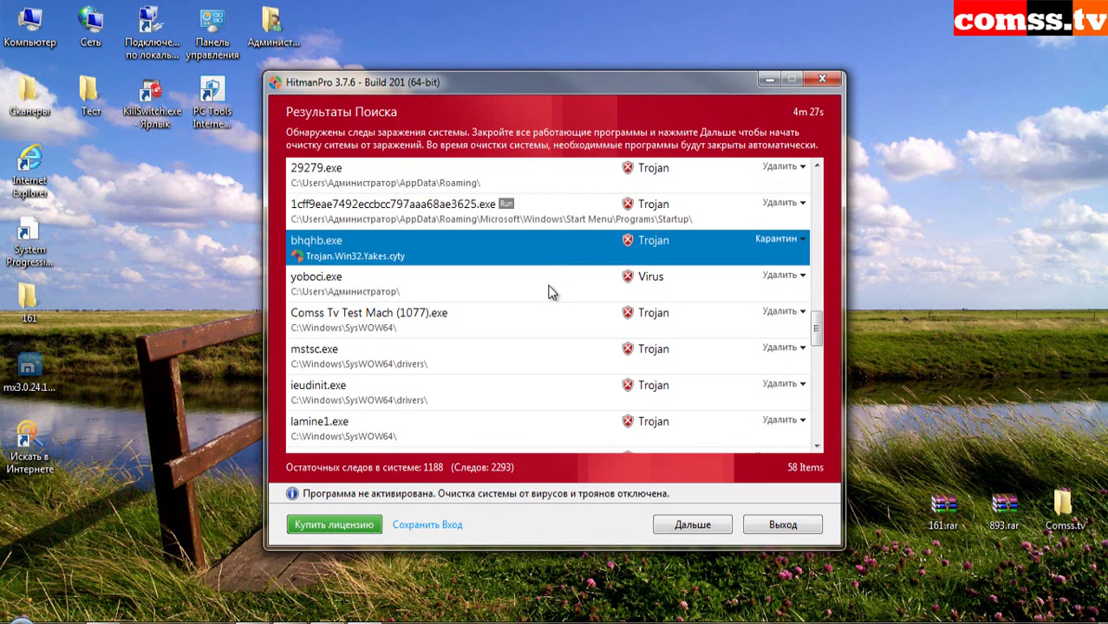
left_click(554, 292)
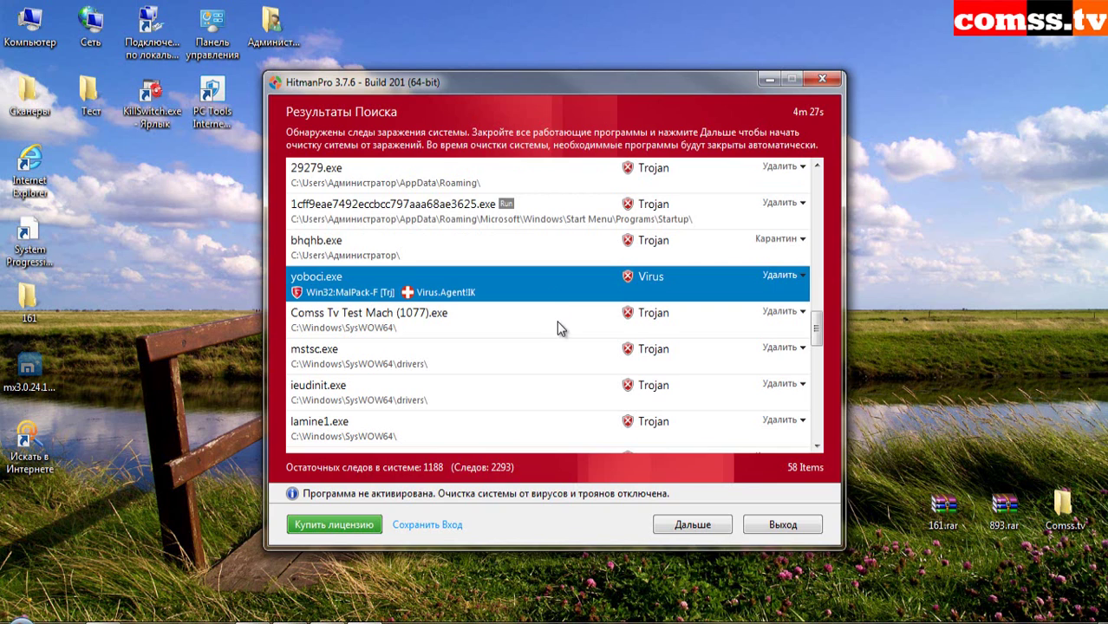
left_click(561, 328)
- Review detections for ieudinit.exe, lamine1.exe, Rjmmwtd.dll, the svchost variants in SysWOW64, and the AskSearch entry
scroll(572, 374, "down", 1)
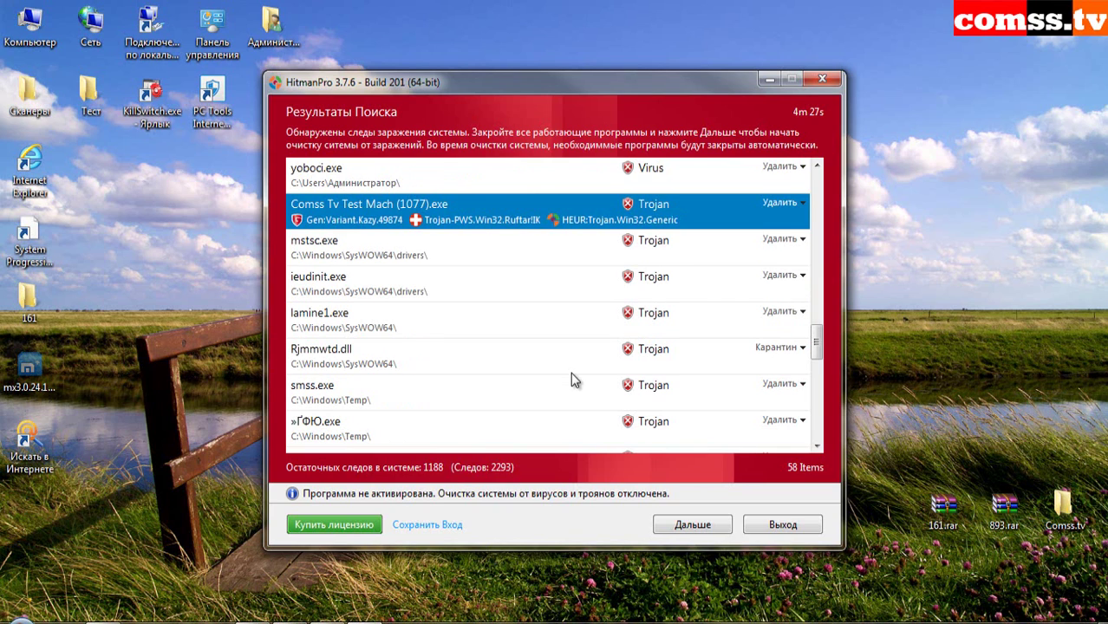
left_click(558, 282)
left_click(557, 329)
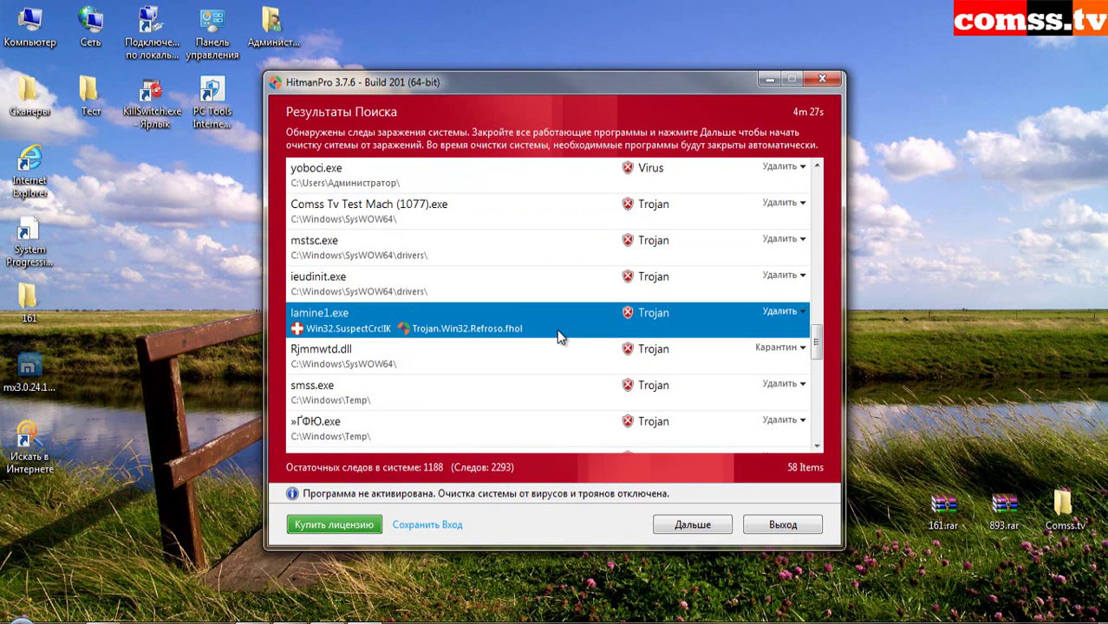
left_click(569, 354)
scroll(564, 404, "down", 1)
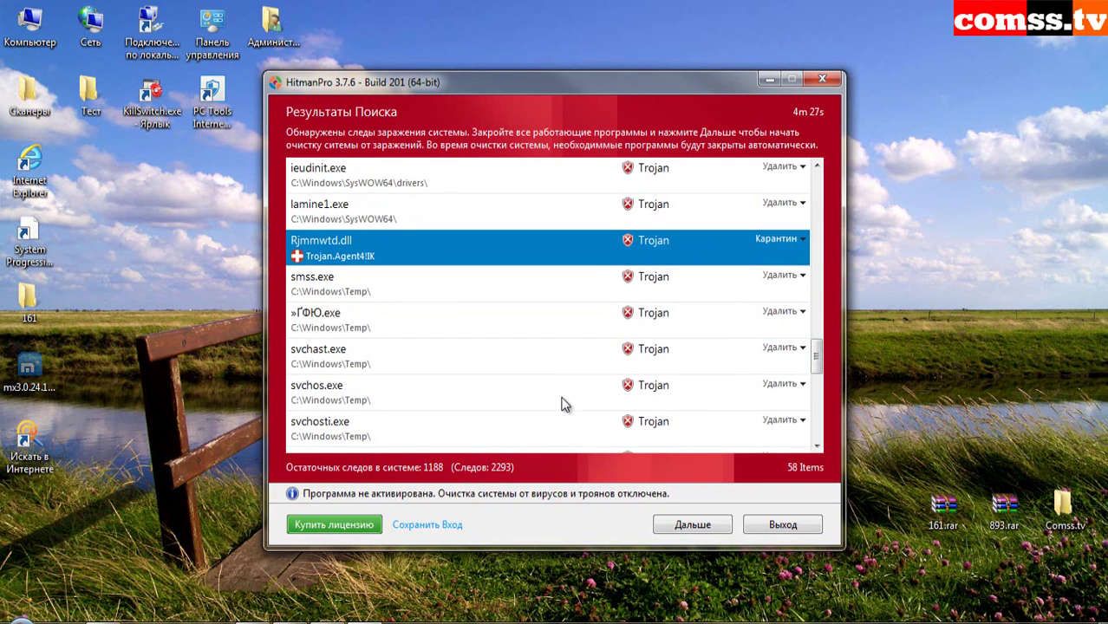
left_click(572, 317)
left_click(564, 367)
left_click(564, 384)
scroll(558, 400, "down", 2)
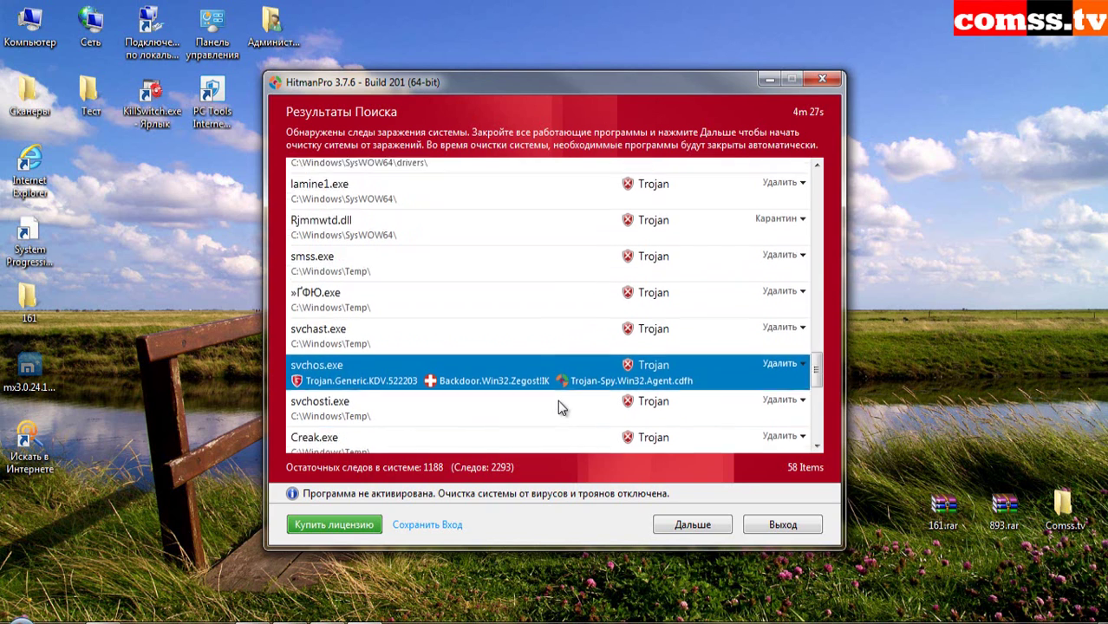
left_click(559, 216)
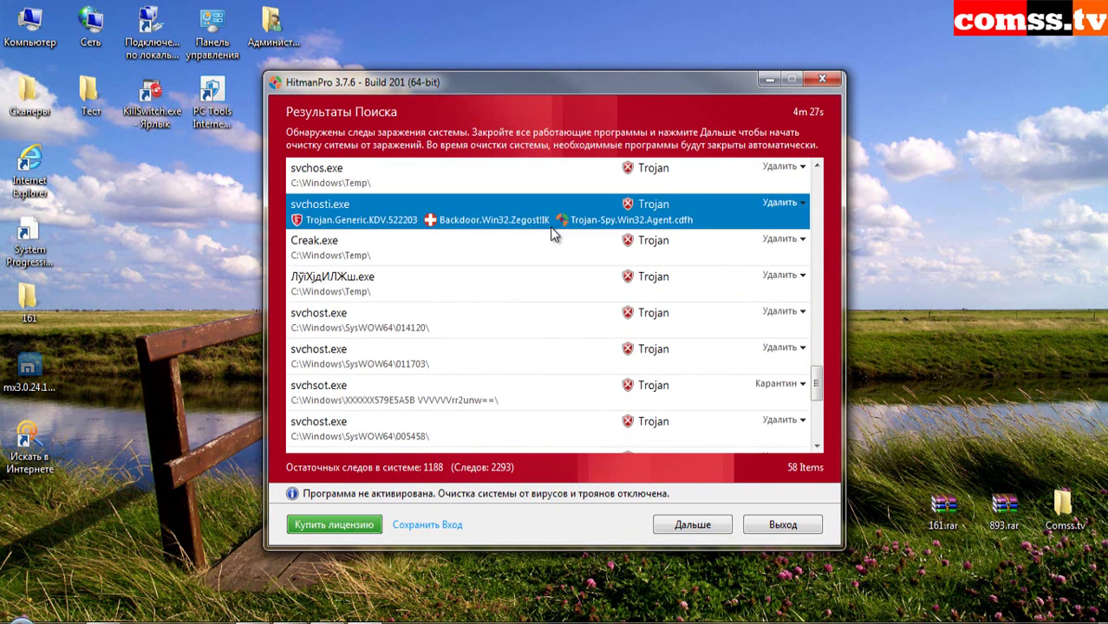
left_click(551, 282)
left_click(542, 317)
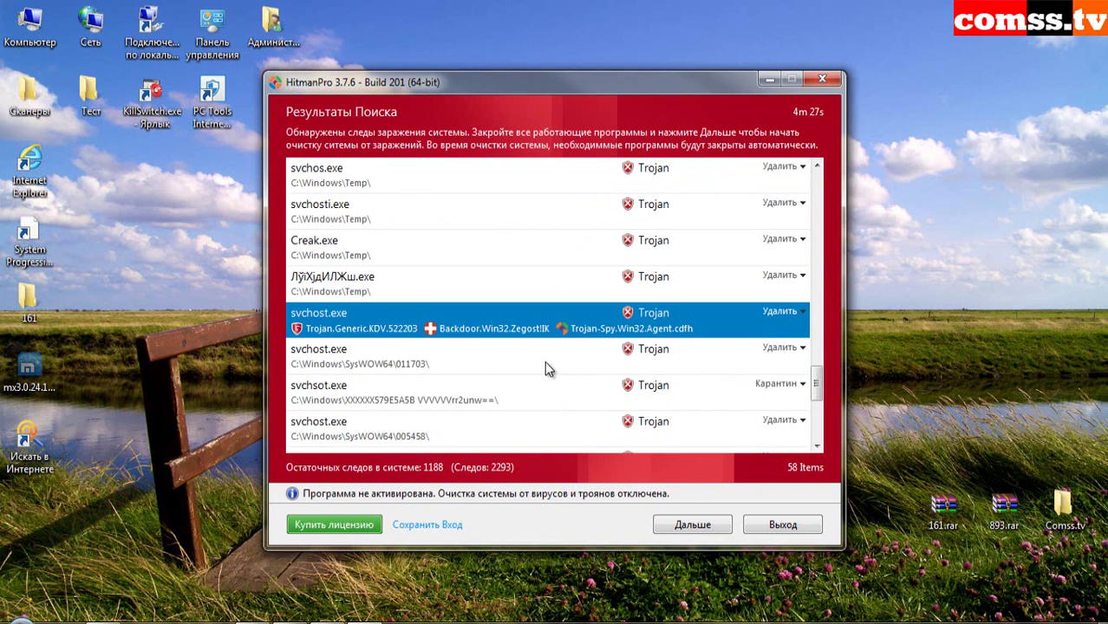
left_click(544, 358)
left_click(565, 381)
scroll(565, 380, "down", 3)
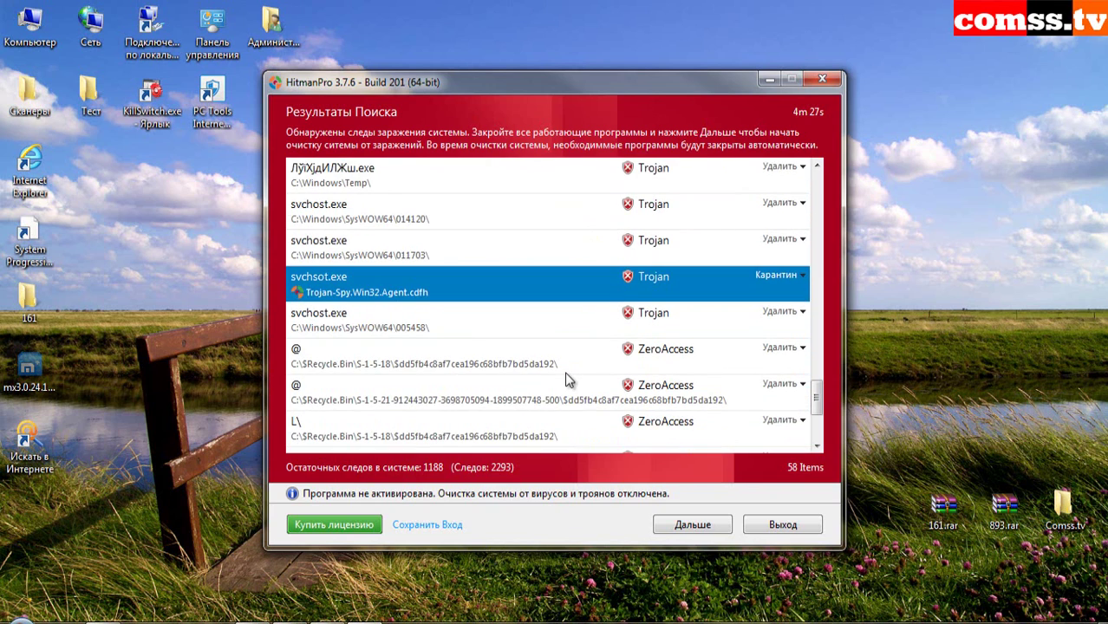
left_click(560, 333)
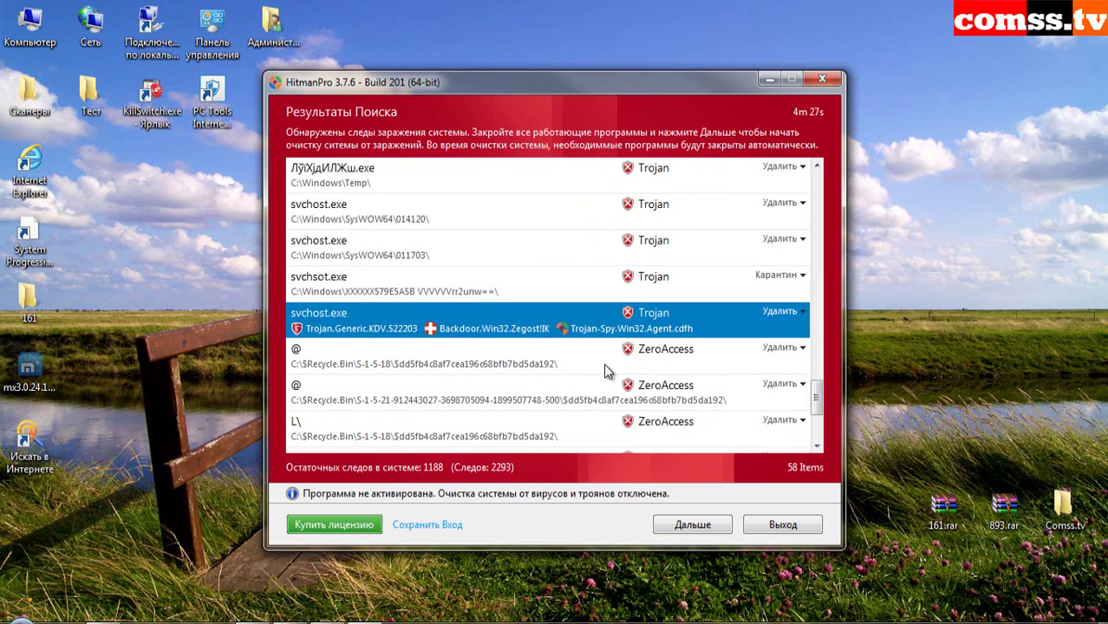
scroll(606, 368, "down", 3)
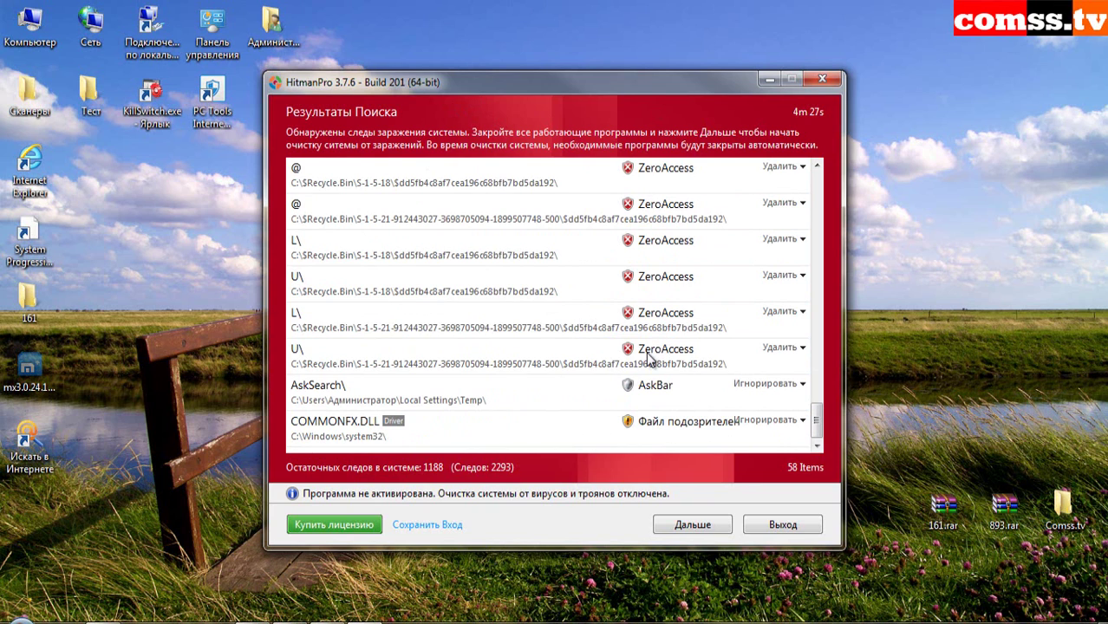
left_click(637, 392)
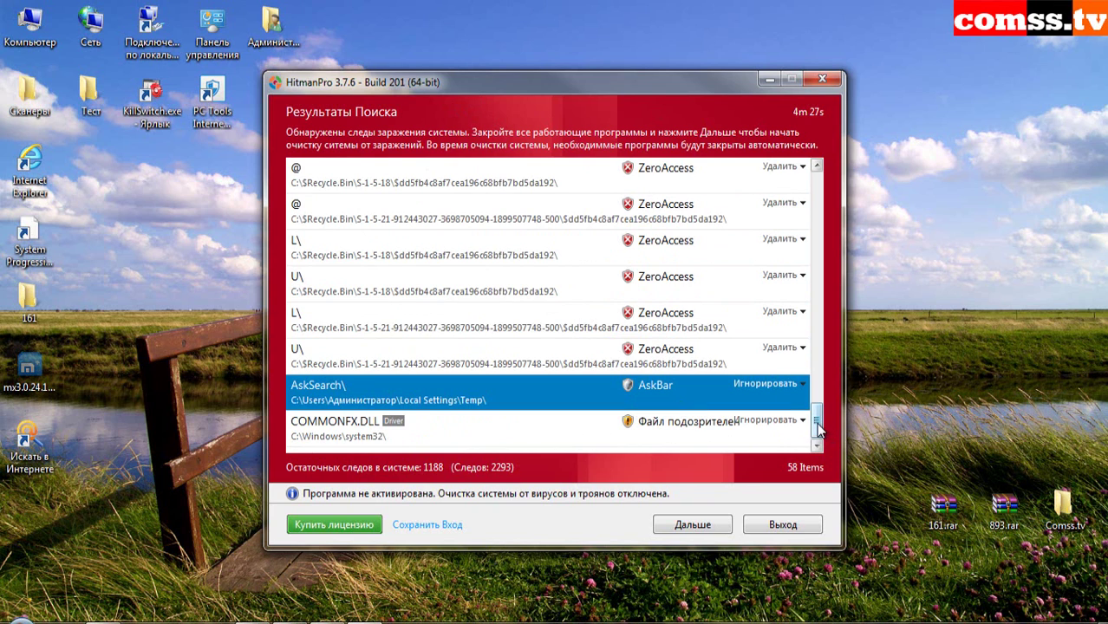
left_click_drag(819, 425, 837, 176)
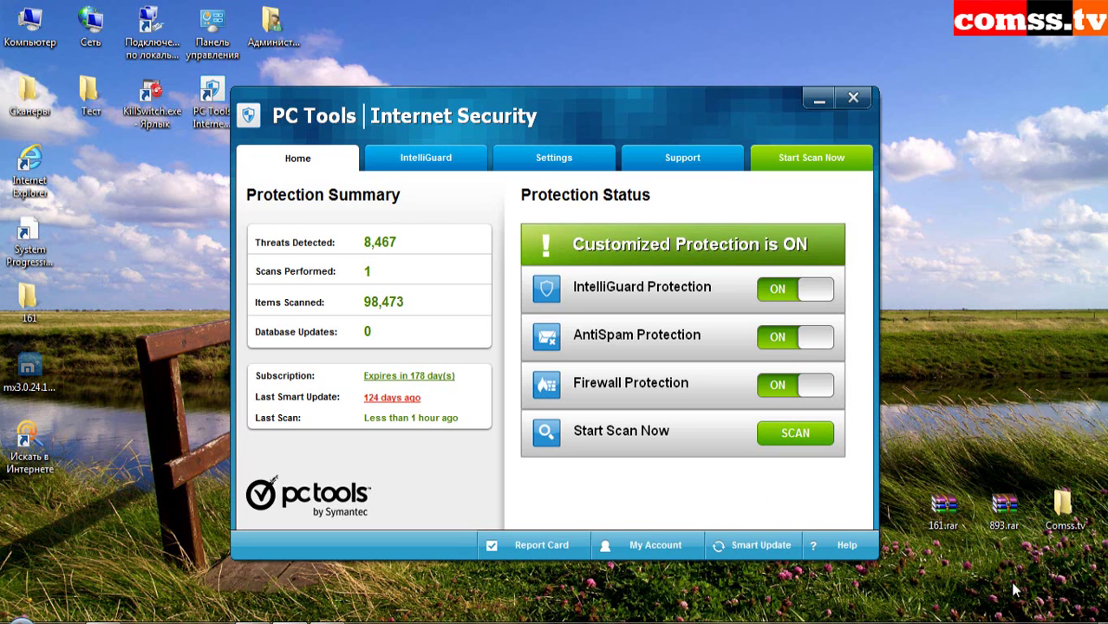
- View the IntelliGuard real-time guards page and then the general Settings page
left_click(435, 165)
left_click(568, 162)
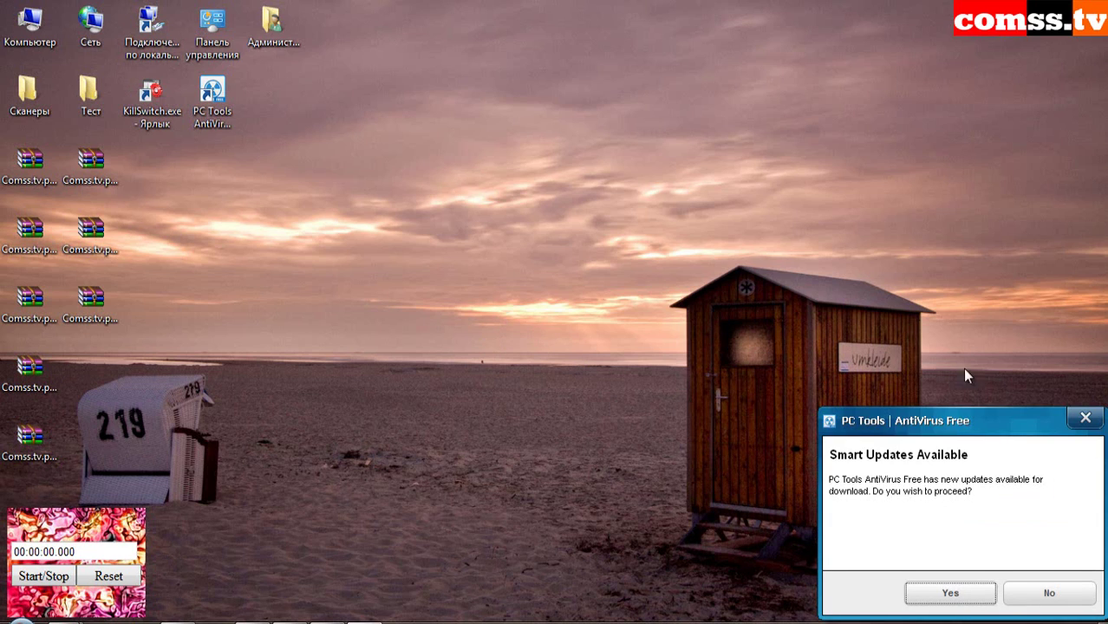
- Decline the Smart Updates download and bring the PC Tools web page forward
left_click(1045, 593)
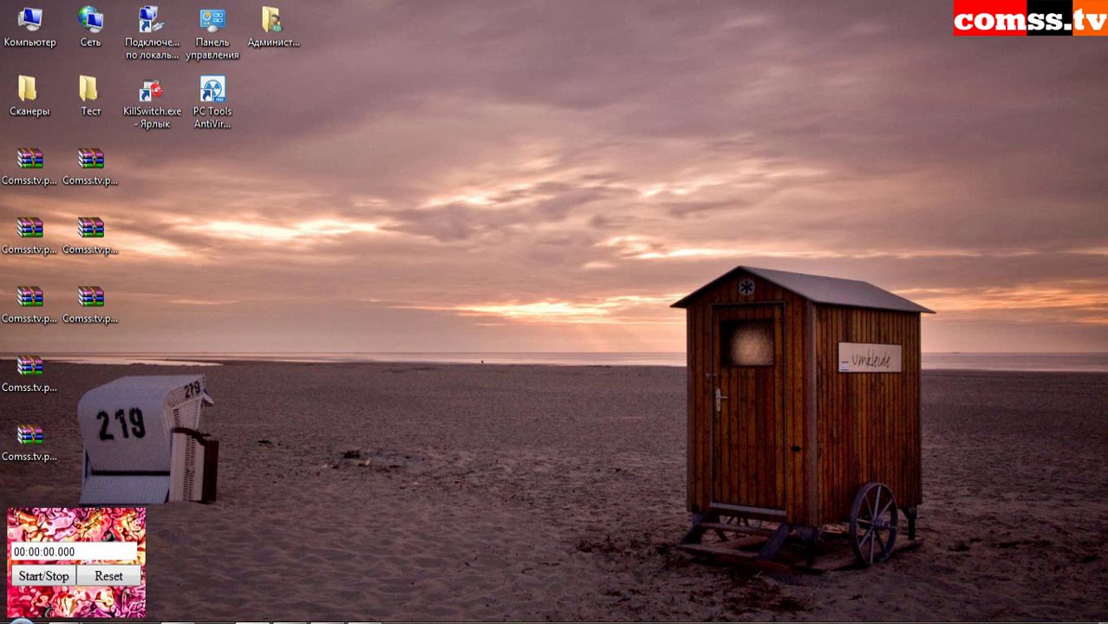
mouse_move(62, 622)
left_click(279, 549)
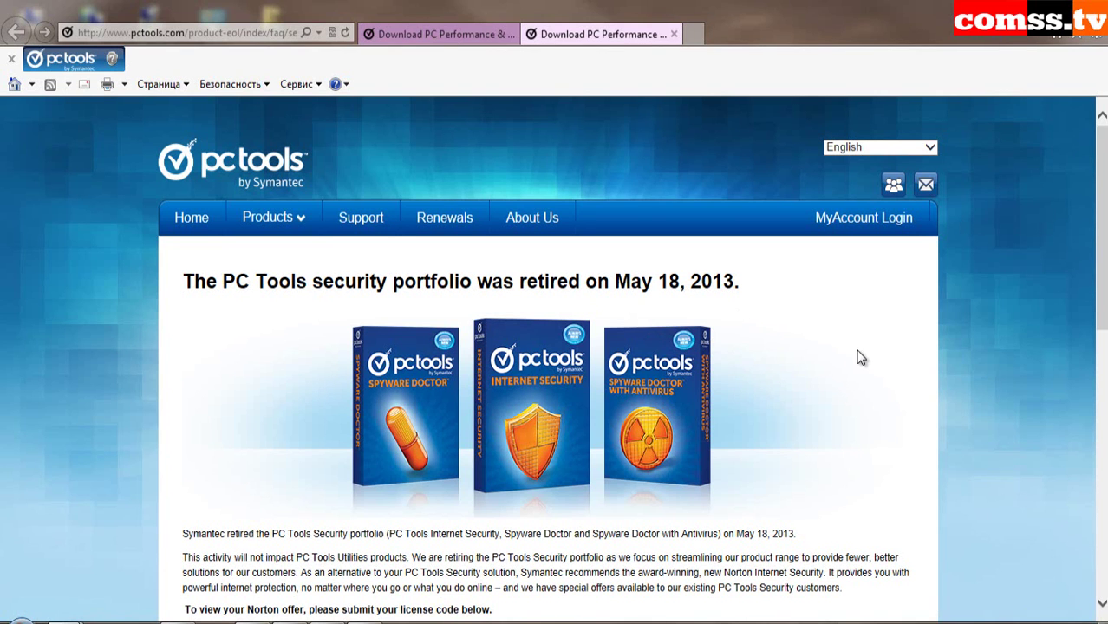
- Scroll down through the May 18, 2013 retirement notice and FAQ, then back up
scroll(861, 358, "down", 4)
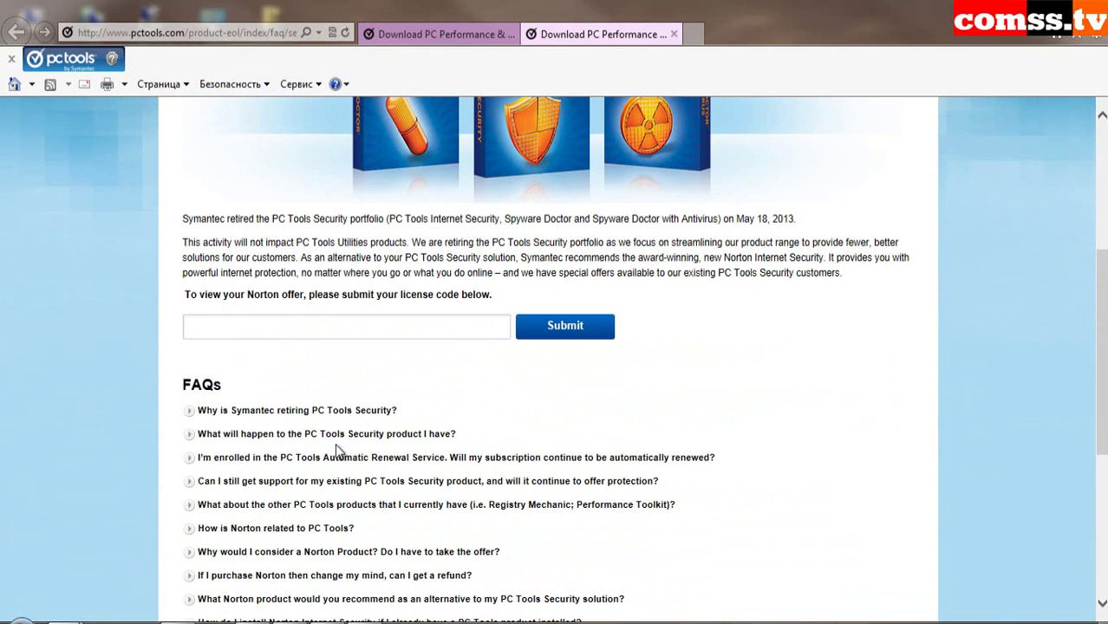
scroll(492, 407, "down", 2)
scroll(908, 435, "up", 4)
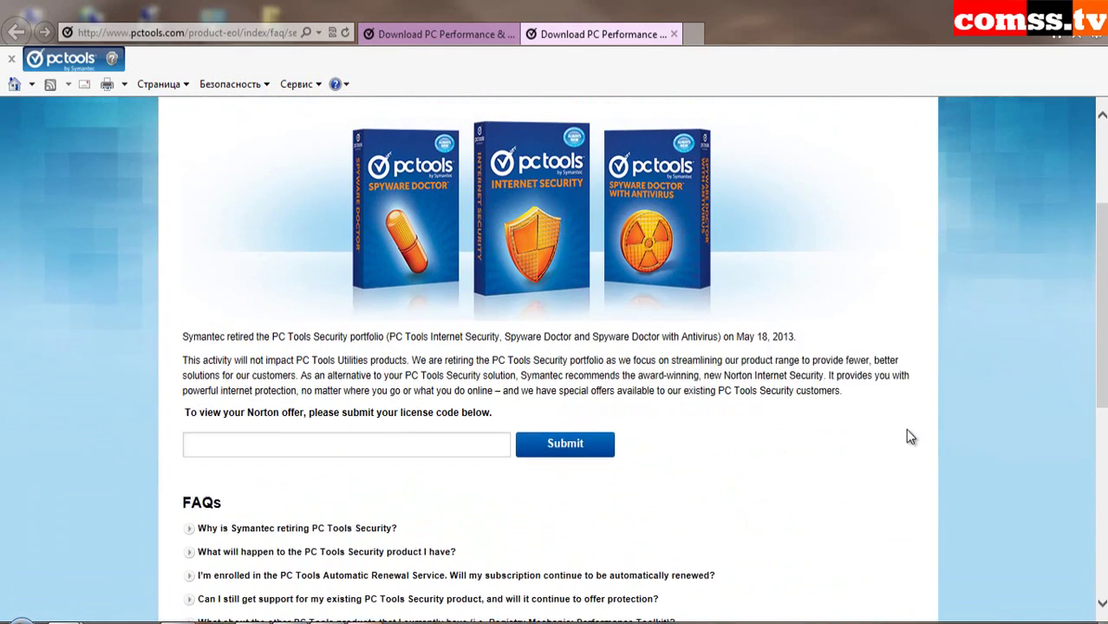
scroll(1002, 425, "up", 1)
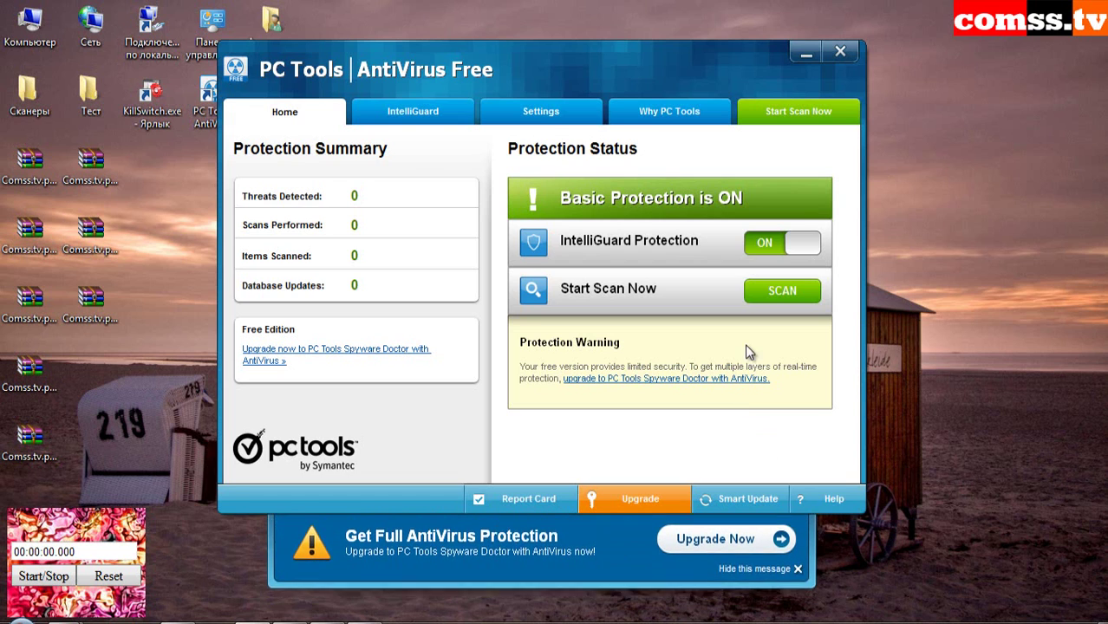
- Inspect the IntelliGuard Email Guard and File Guard settings
left_click(401, 117)
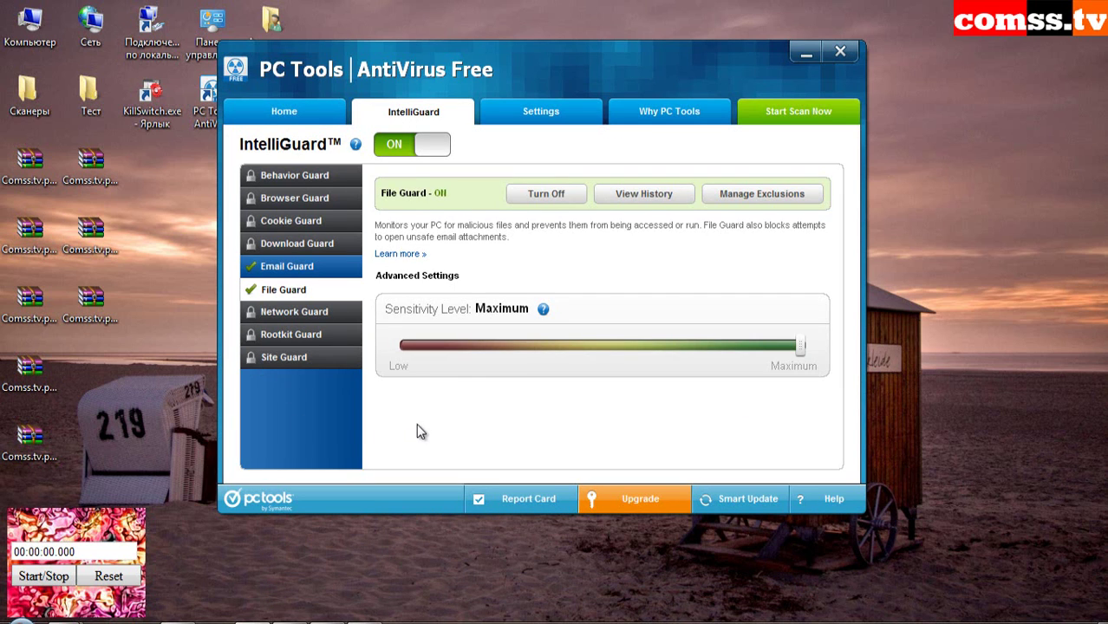
left_click(307, 267)
left_click(300, 288)
- Check Settings and the version 2012 (9.1.0.2900) About details, then close the program
left_click(540, 112)
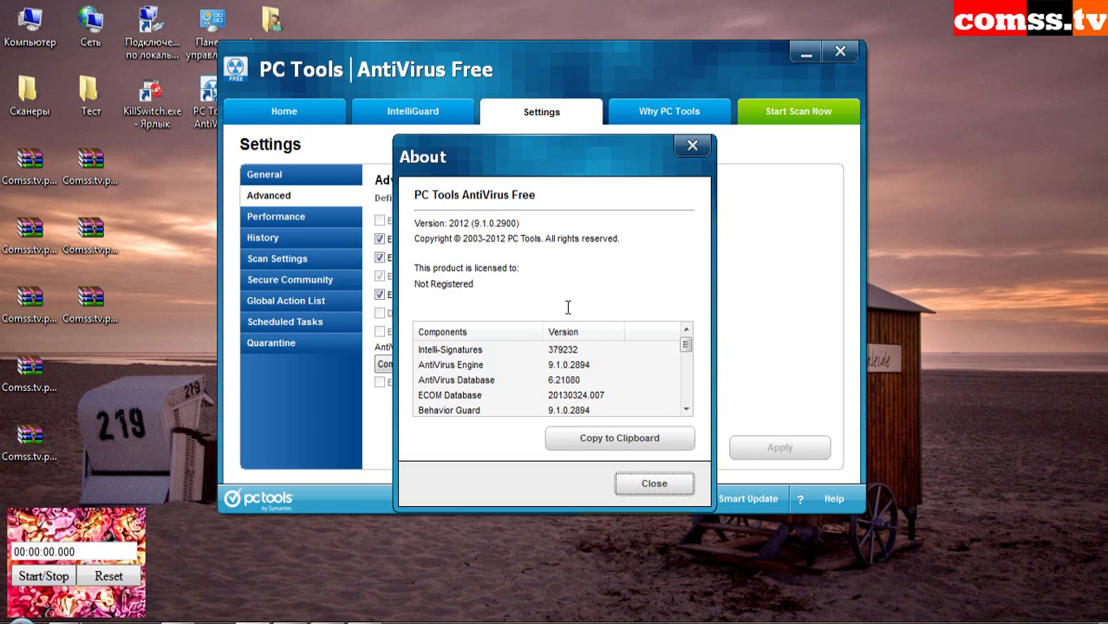
left_click(654, 483)
key("alt+F4")
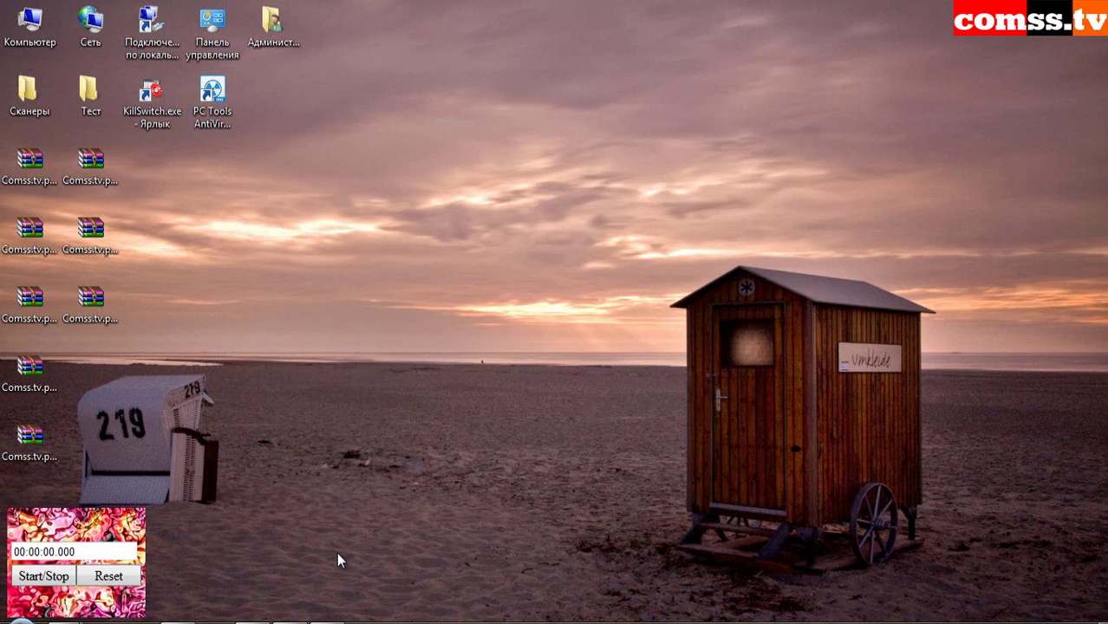
- Bring up Windows Photo Viewer showing the fake antivirus photo DSCF1171.JPG
mouse_move(328, 619)
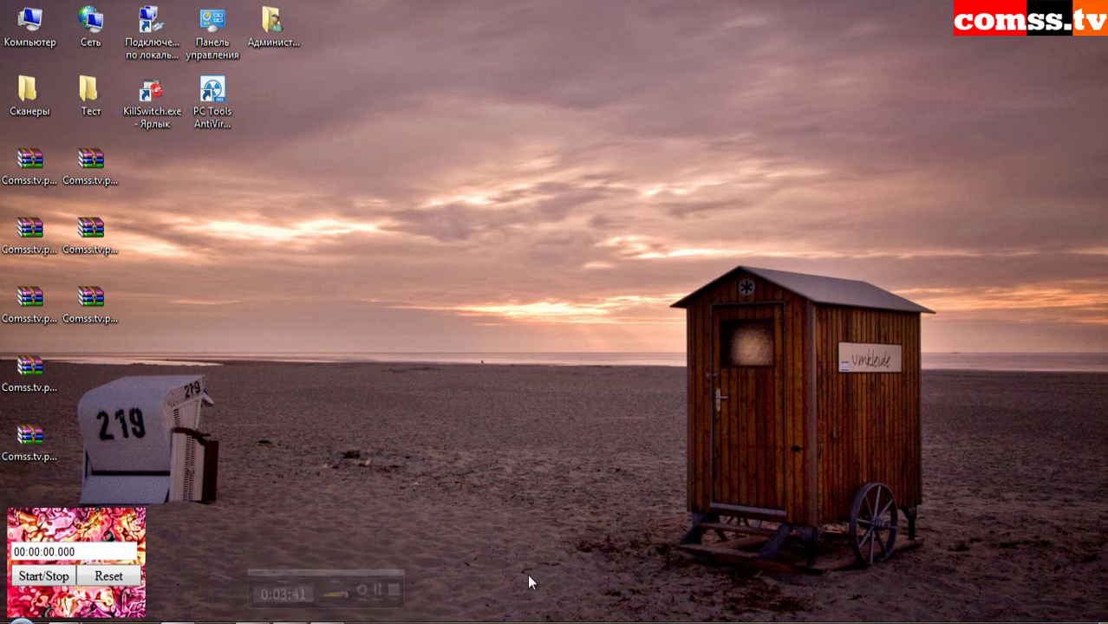
left_click(255, 621)
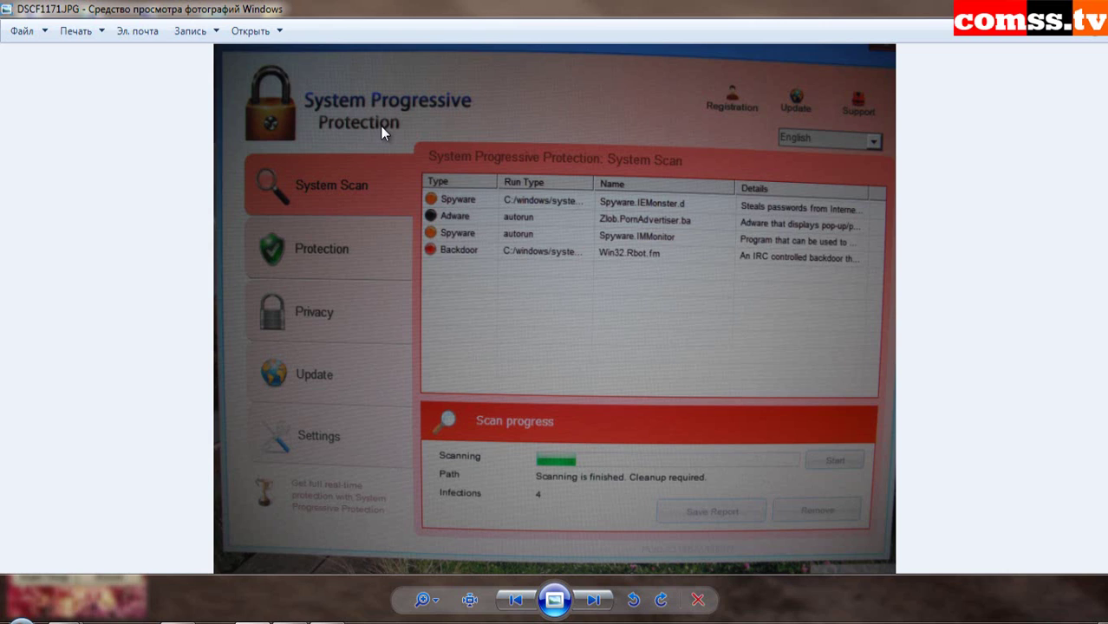
- Advance two photos to DSCF1175.JPG with the fake infected-file warning
key("Right")
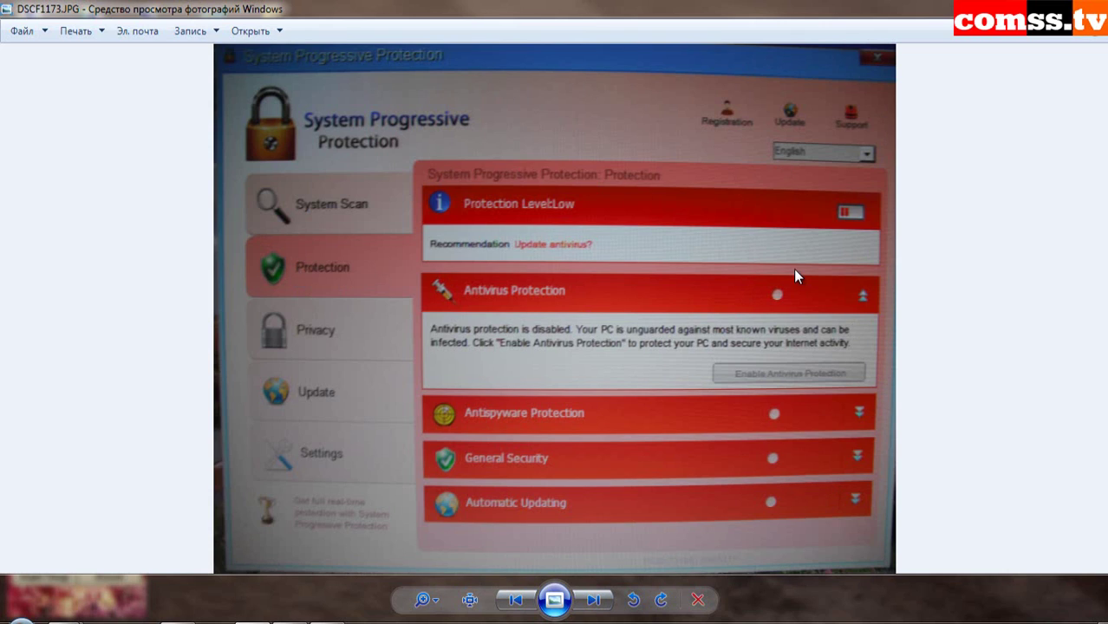
key("Right")
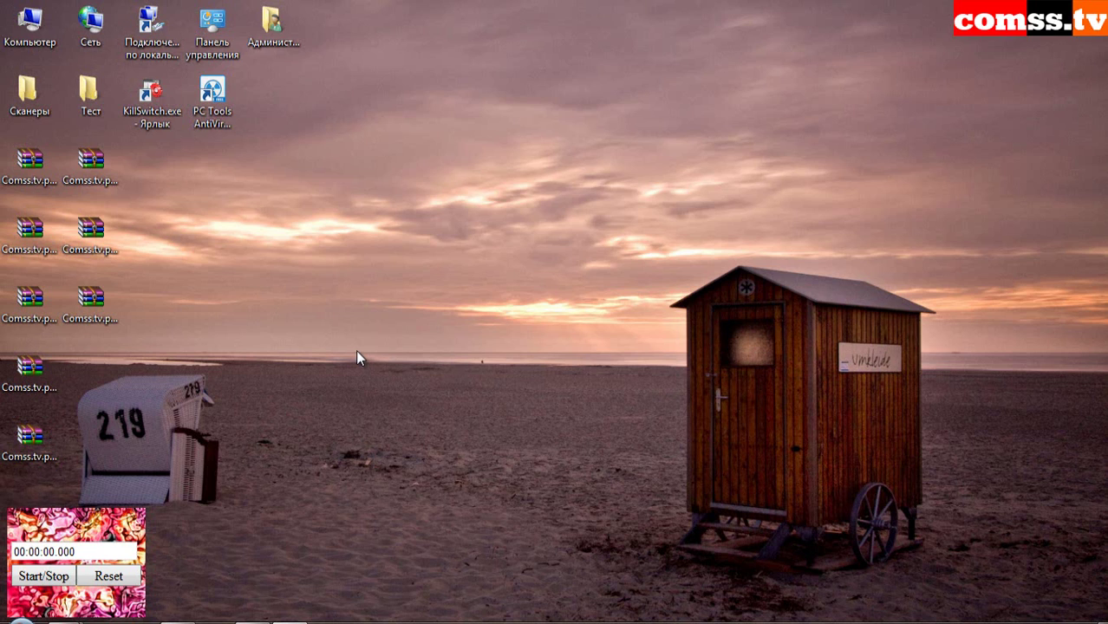
- Select Comss.tv.part01.rar on the desktop
left_click(35, 167)
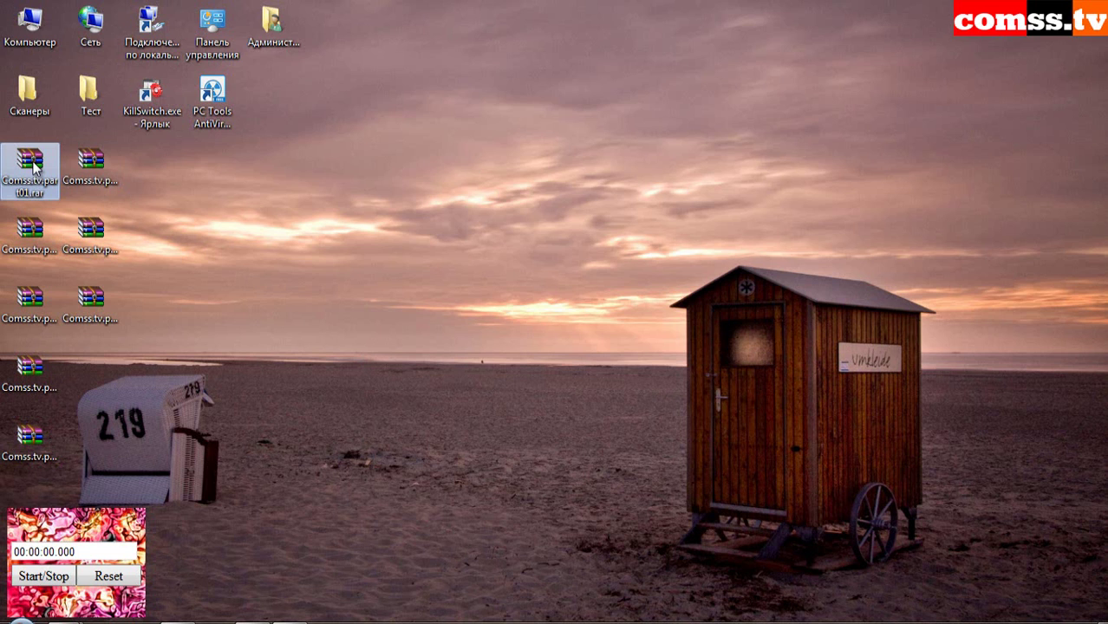
- Extract the archive into the Comss.tv folder, showing the password while entering it
right_click(33, 166)
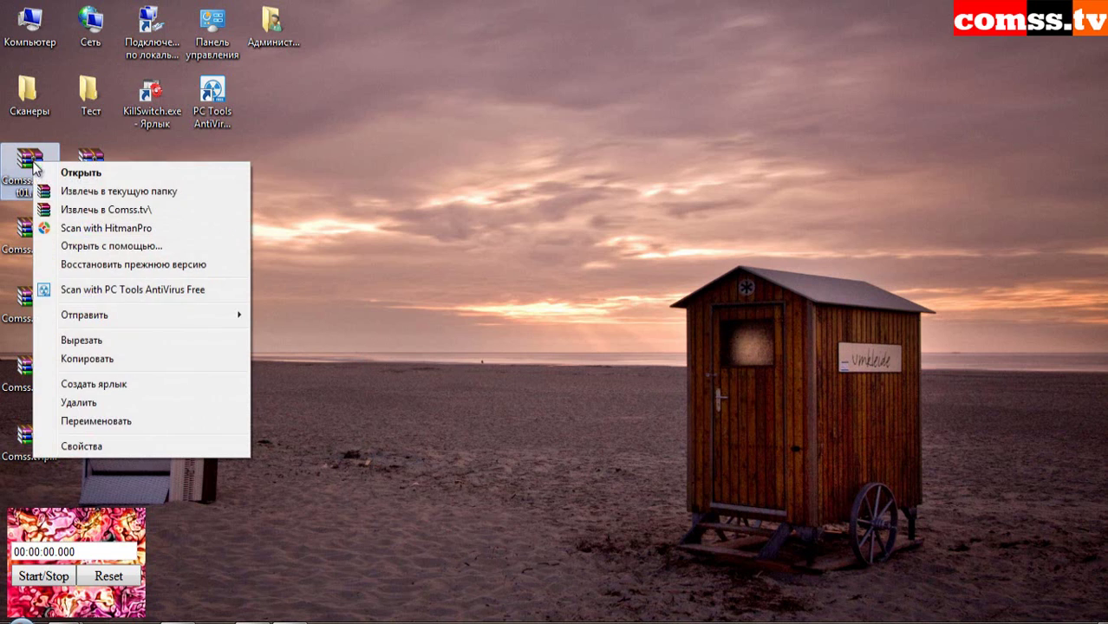
left_click(95, 208)
left_click(480, 344)
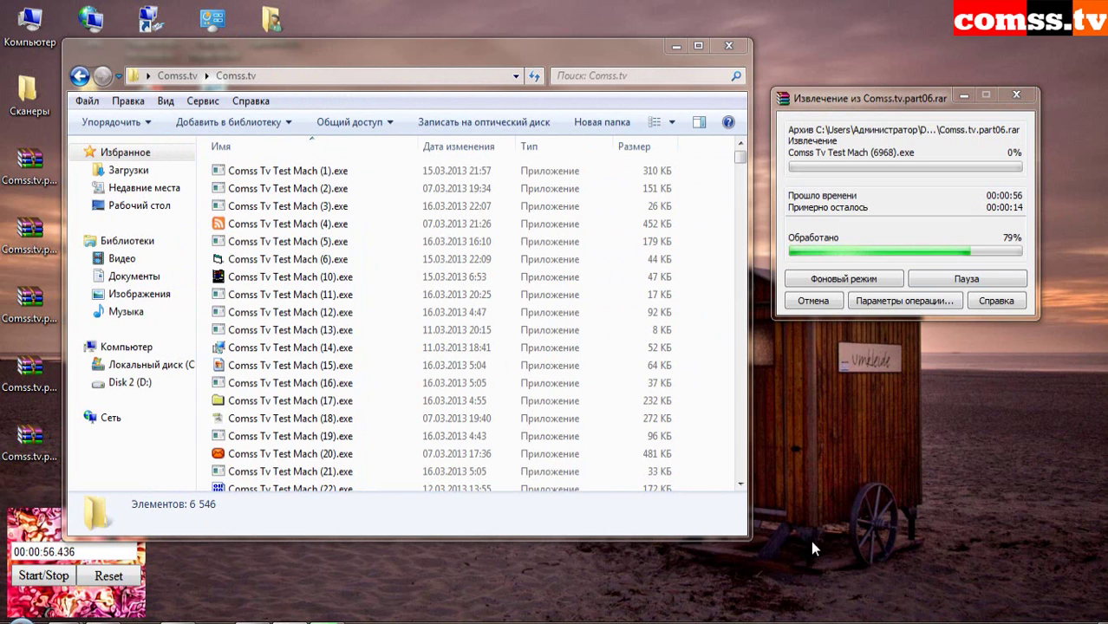
- Reposition the Comss.tv folder window to check the 8,300 extracted test files
left_click_drag(493, 49, 491, 35)
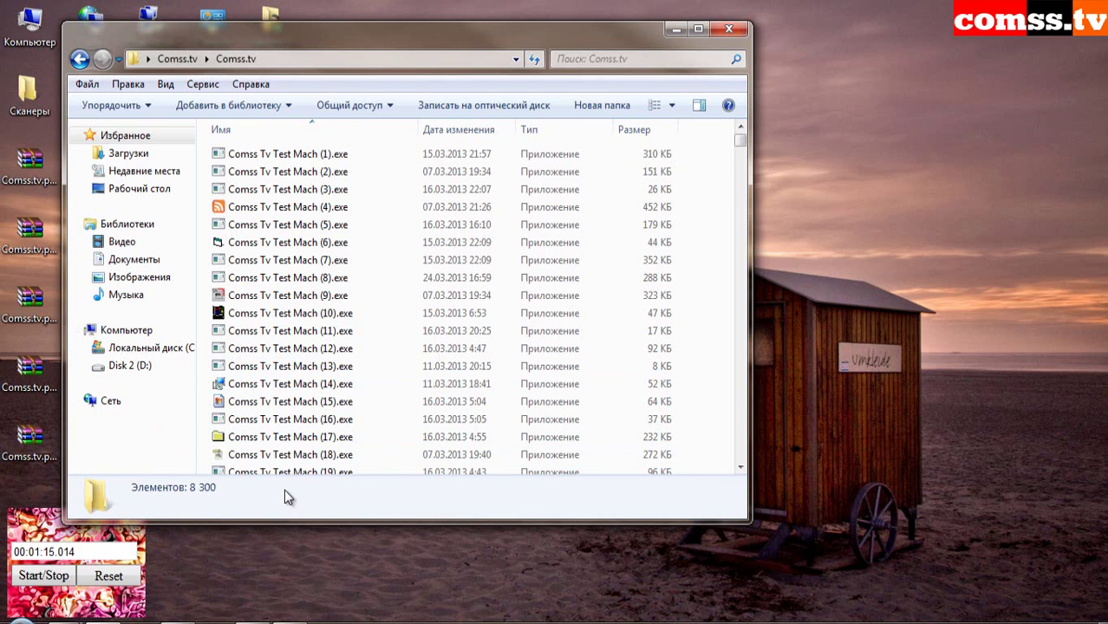
left_click_drag(410, 35, 565, 52)
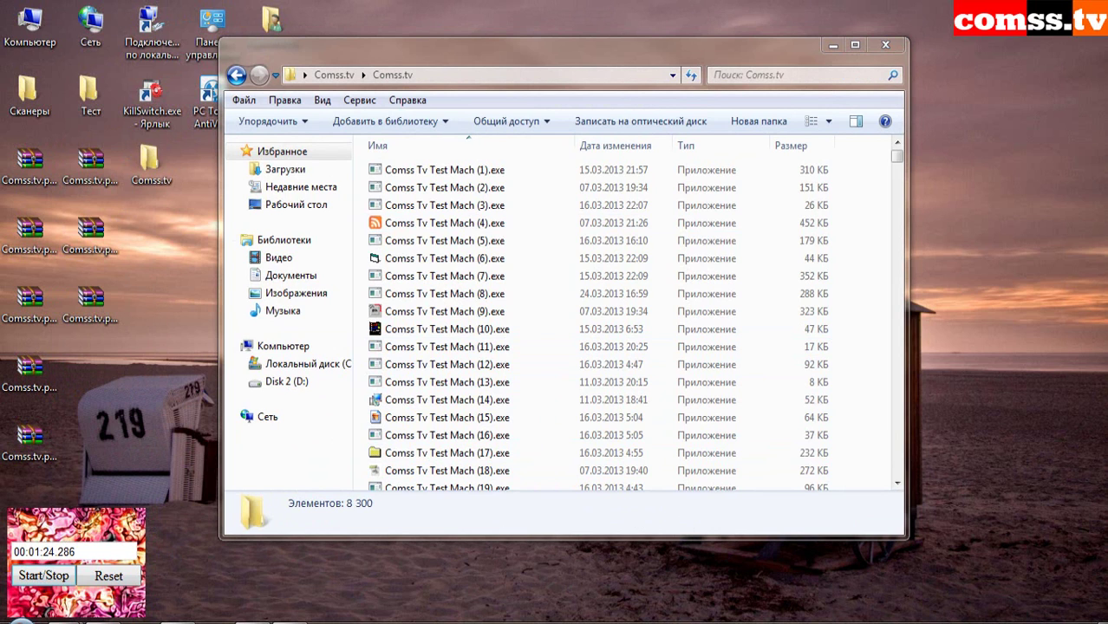
left_click_drag(898, 160, 902, 468)
- Scan the Comss.tv sample folder with PC Tools AntiVirus, with Auto Fix ticked to remove threats automatically
left_click(236, 75)
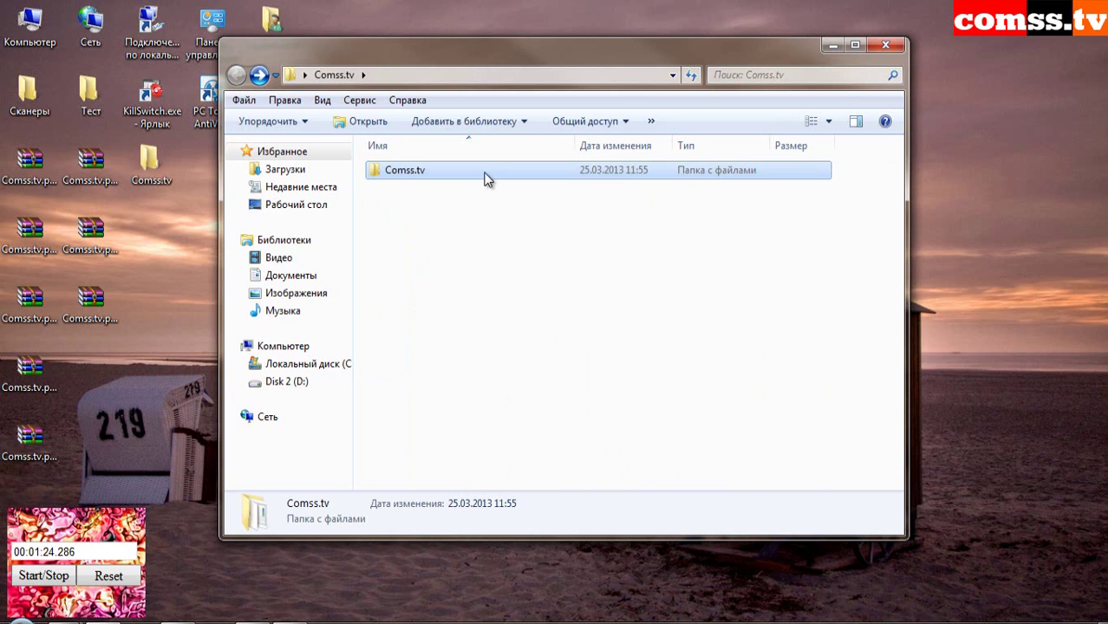
right_click(486, 176)
key("Escape")
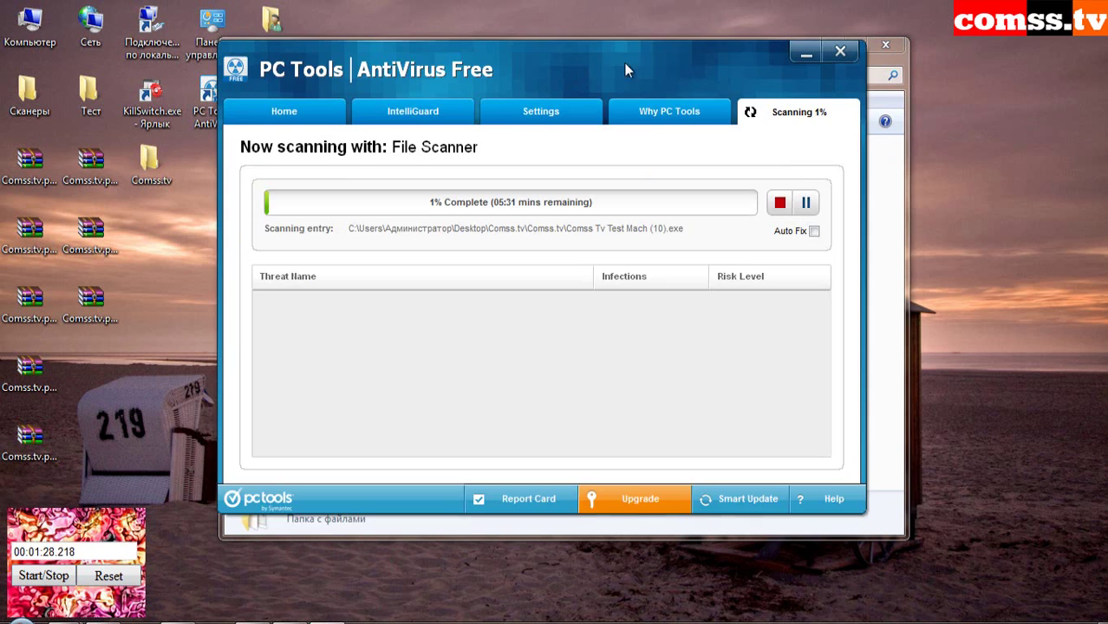
left_click_drag(624, 62, 738, 62)
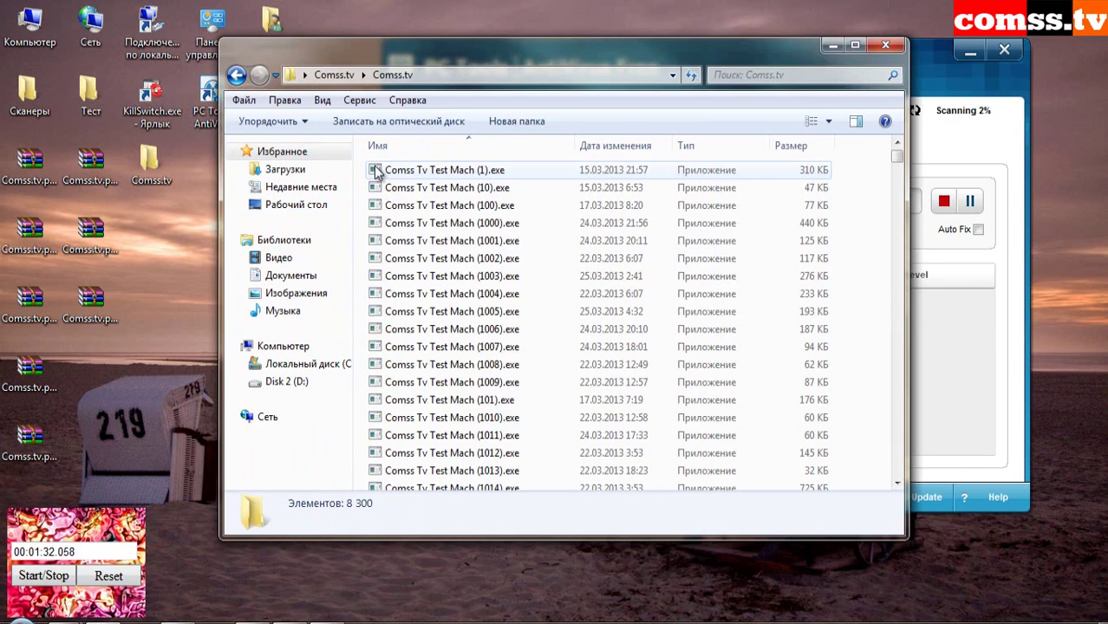
left_click_drag(427, 35, 426, 98)
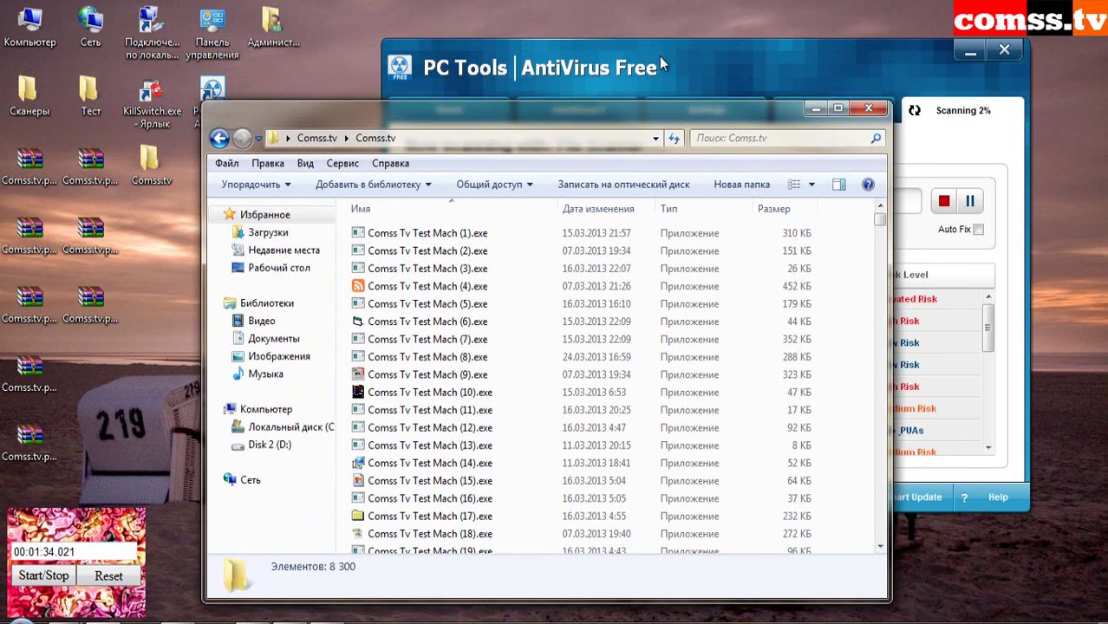
left_click(659, 57)
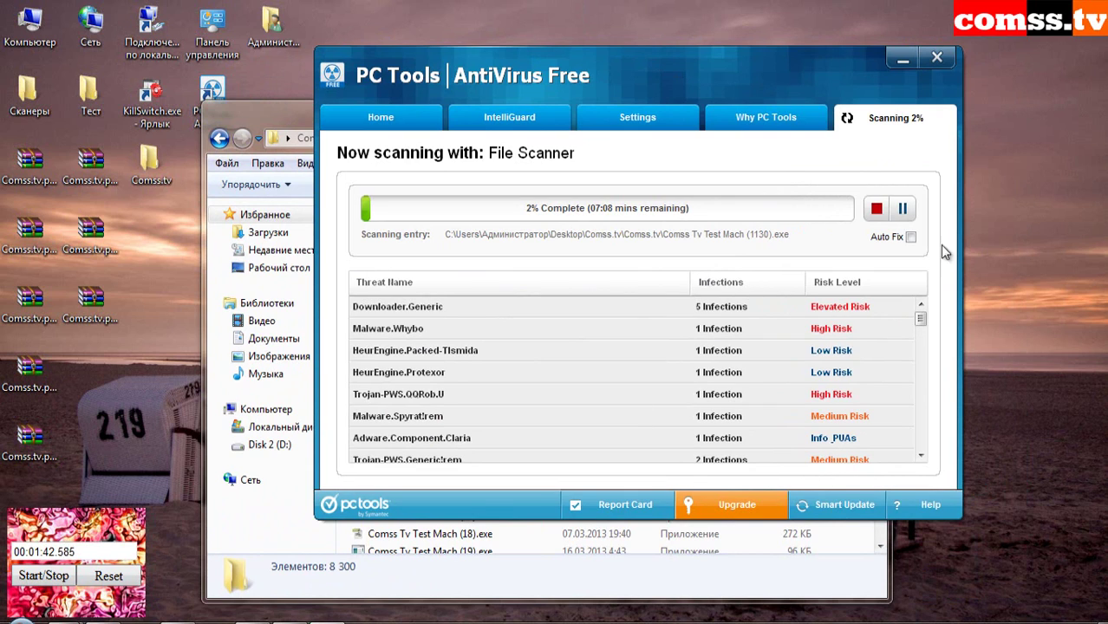
left_click(910, 237)
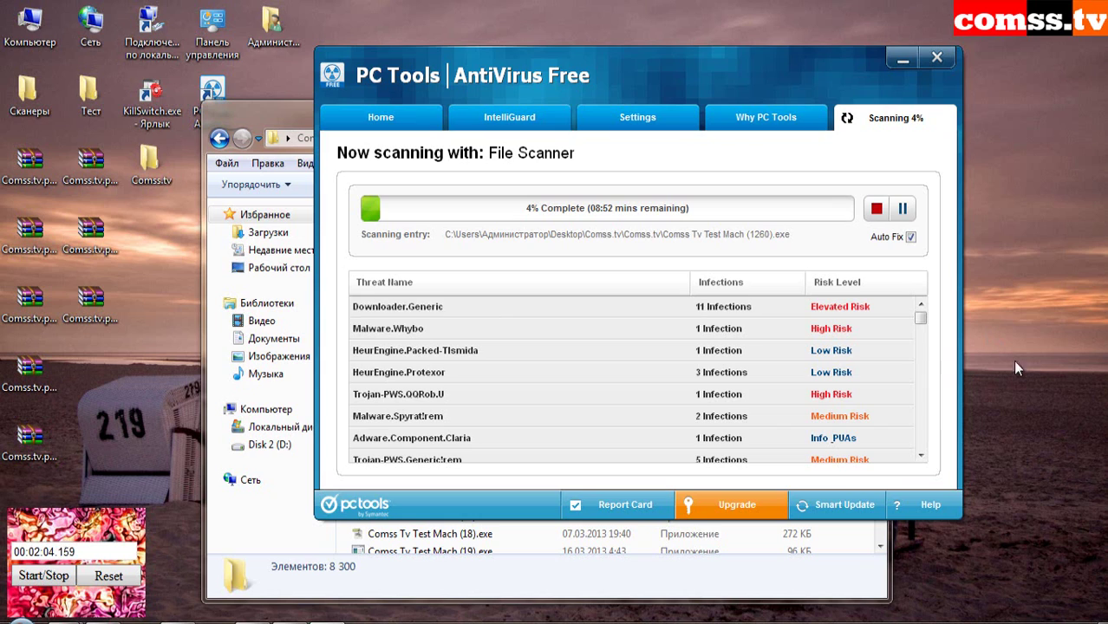
mouse_move(975, 621)
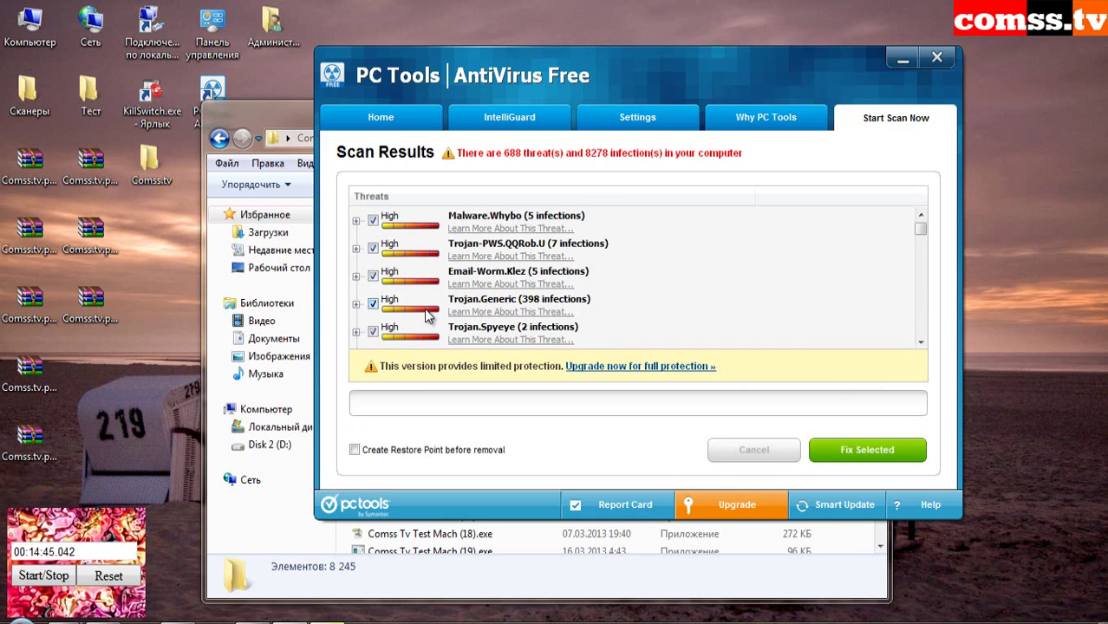
- Fix all selected threats in Scan Results, removing the 8278 detected infections
mouse_move(920, 228)
left_mouse_down()
mouse_move(922, 342)
mouse_move(920, 223)
left_mouse_up()
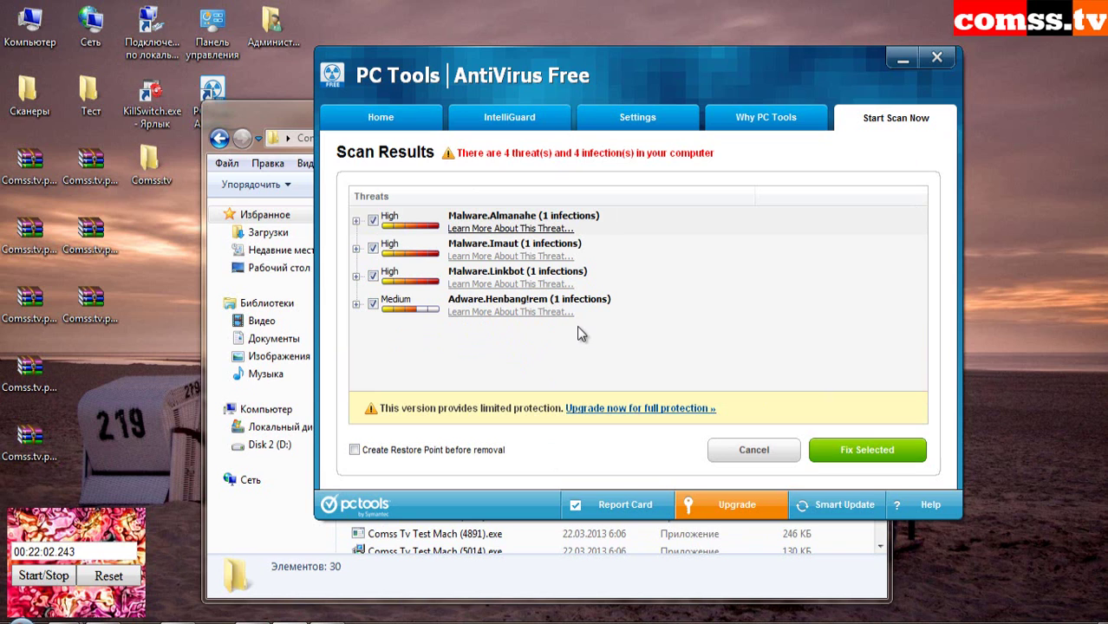
left_click(867, 450)
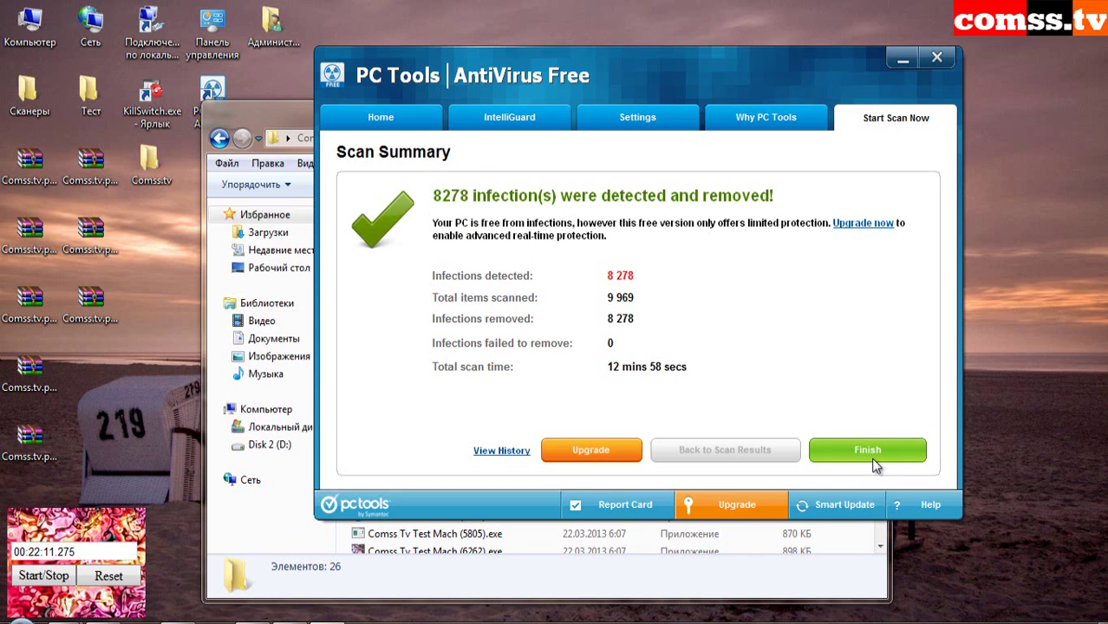
- Finish the scan summary and check About: version 2012 (9.1.0.2900), AntiVirus Database 6.21080
left_click(871, 453)
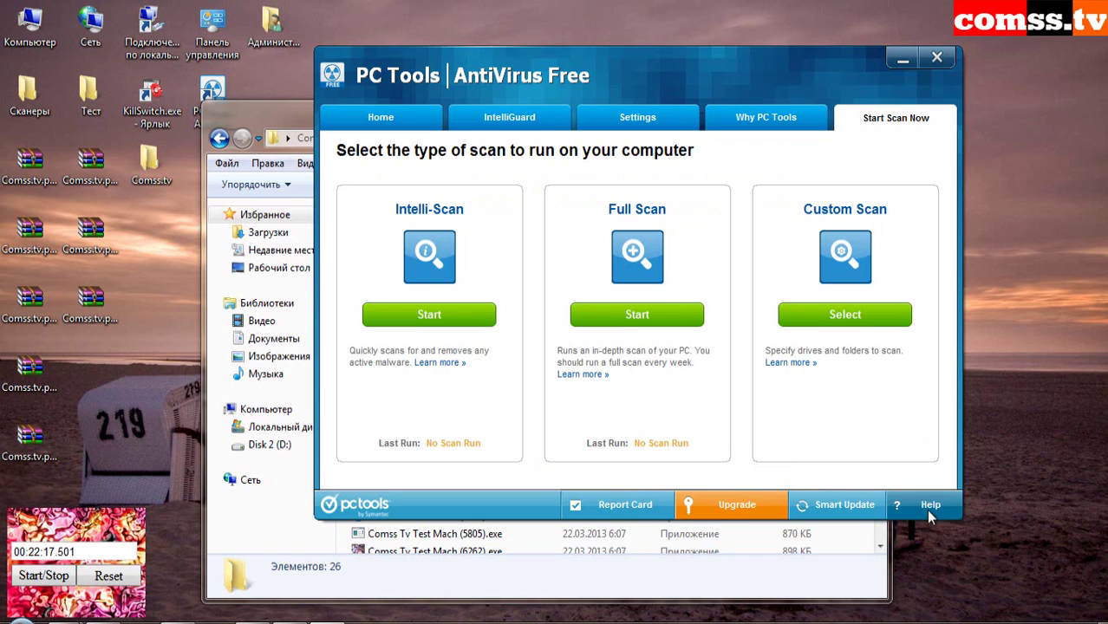
left_click(927, 512)
left_click(899, 510)
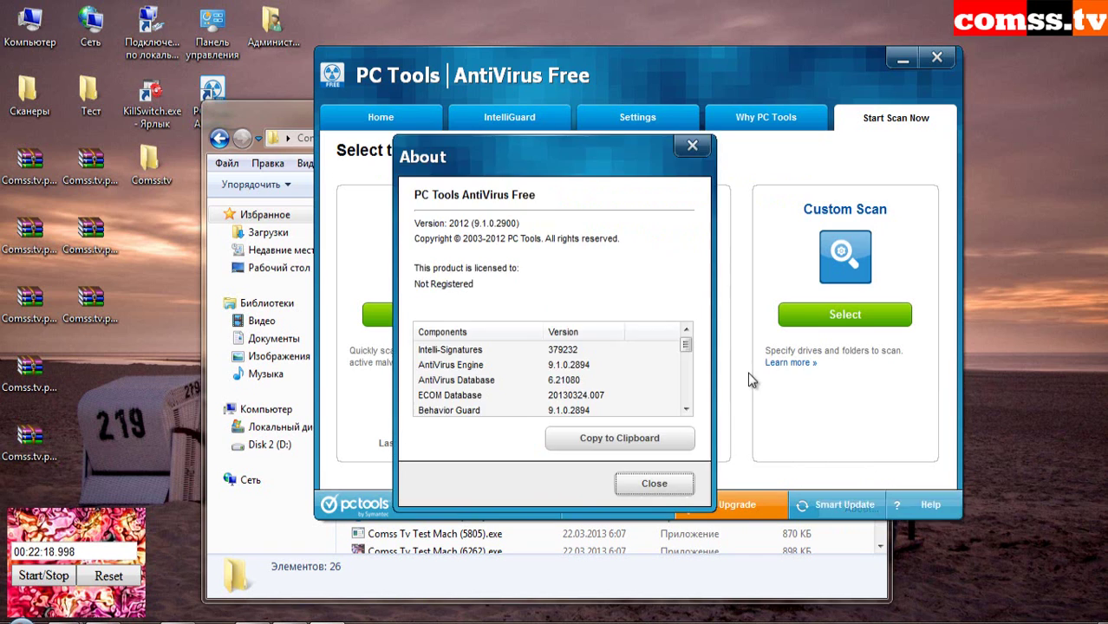
left_click_drag(558, 156, 600, 125)
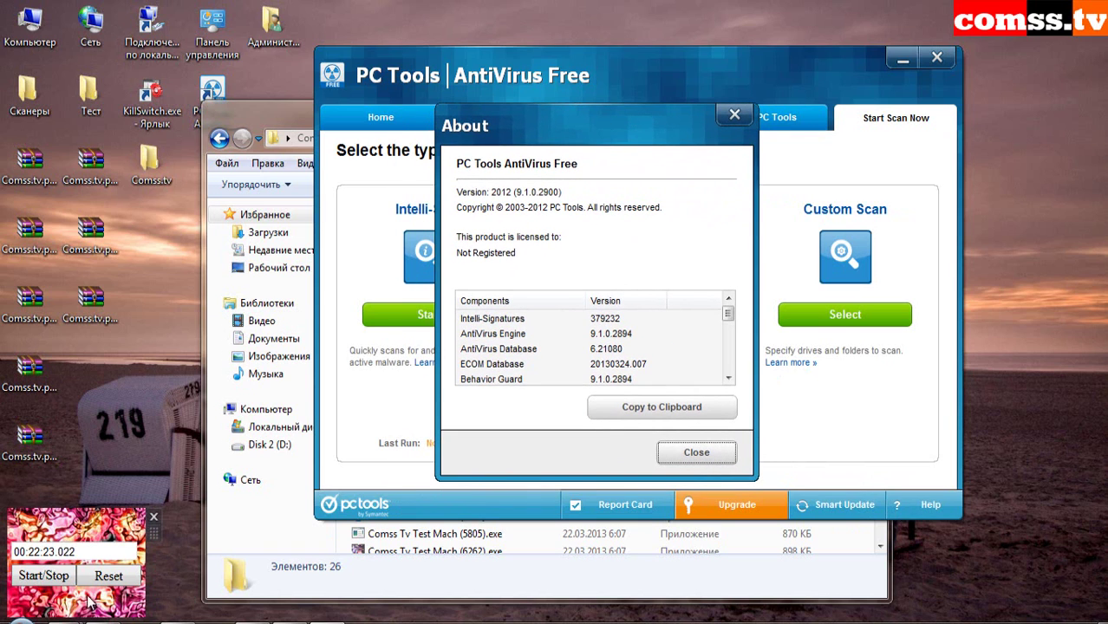
left_click(43, 578)
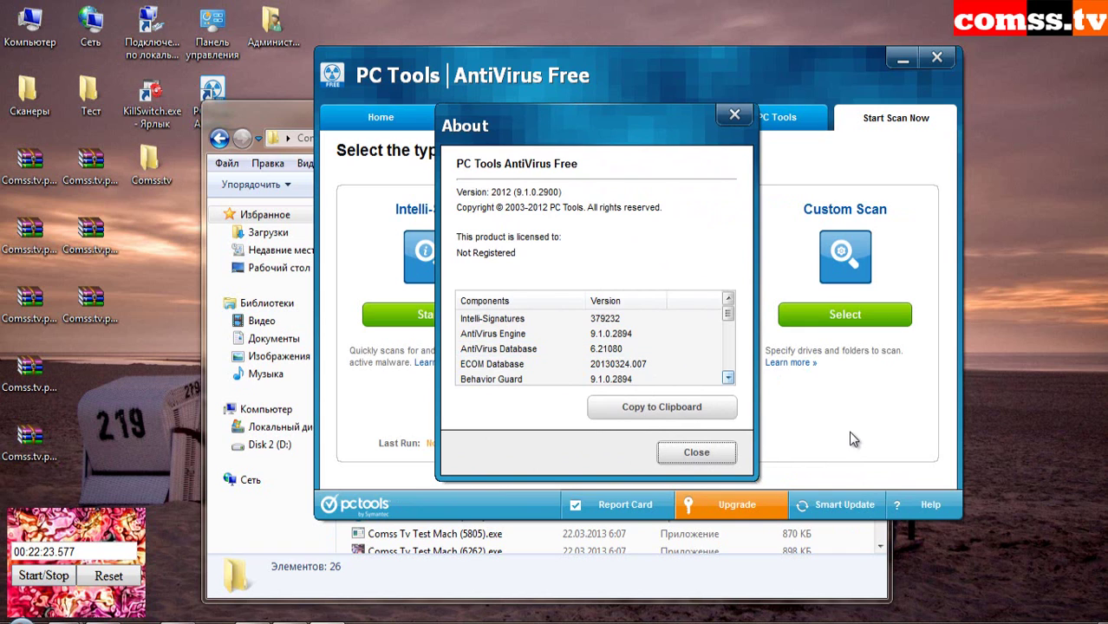
left_click(690, 456)
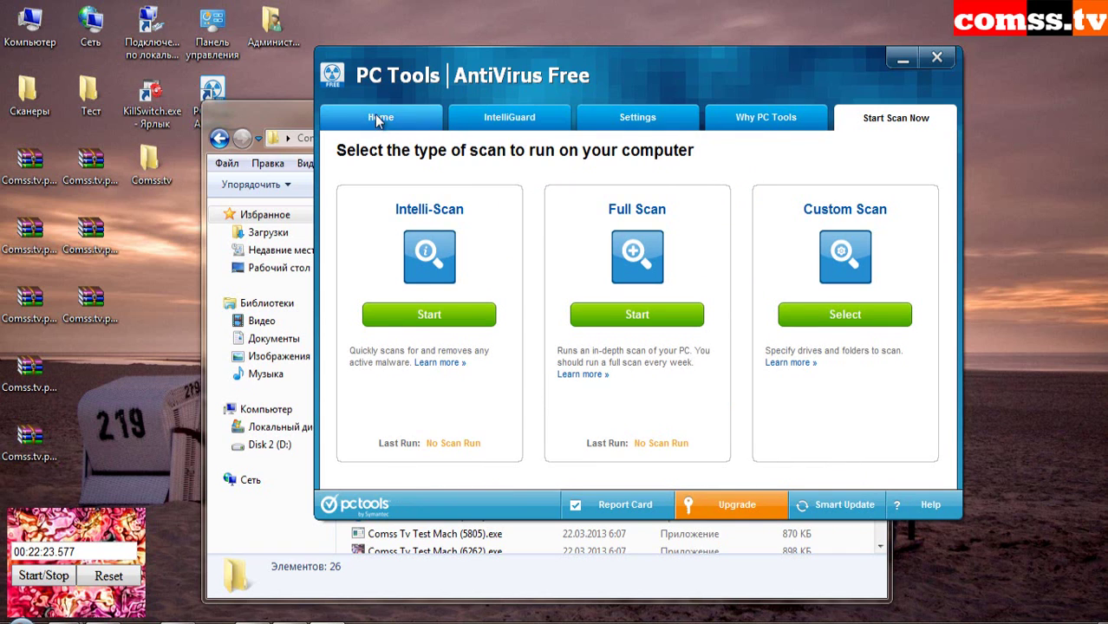
- Return PC Tools to its Home page and minimise it to reveal the Comss.tv Explorer window
left_click(381, 119)
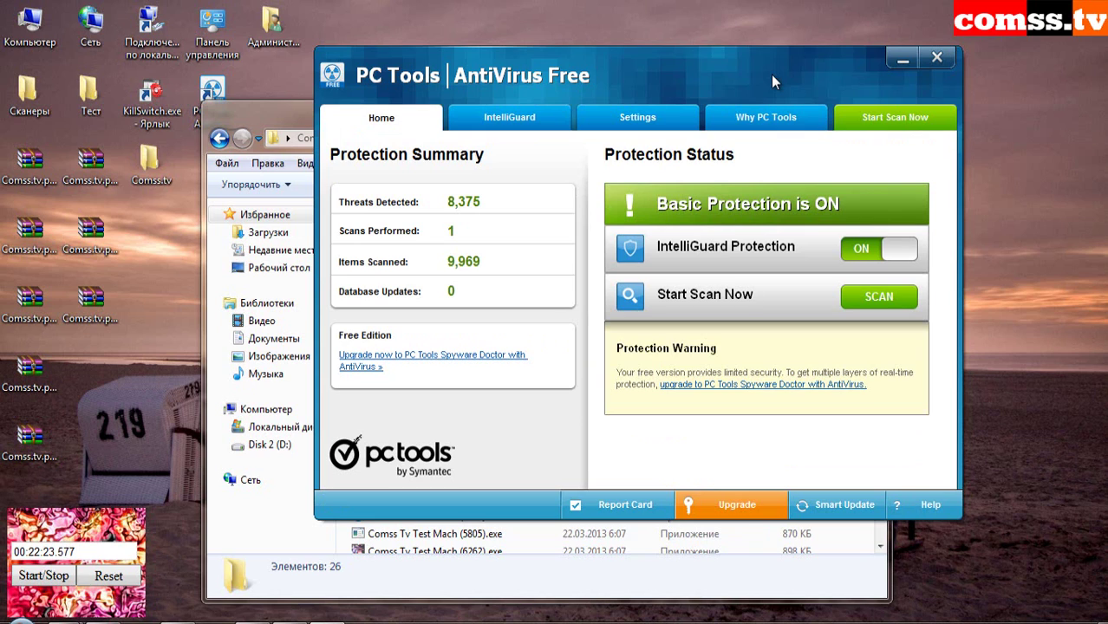
left_click(900, 61)
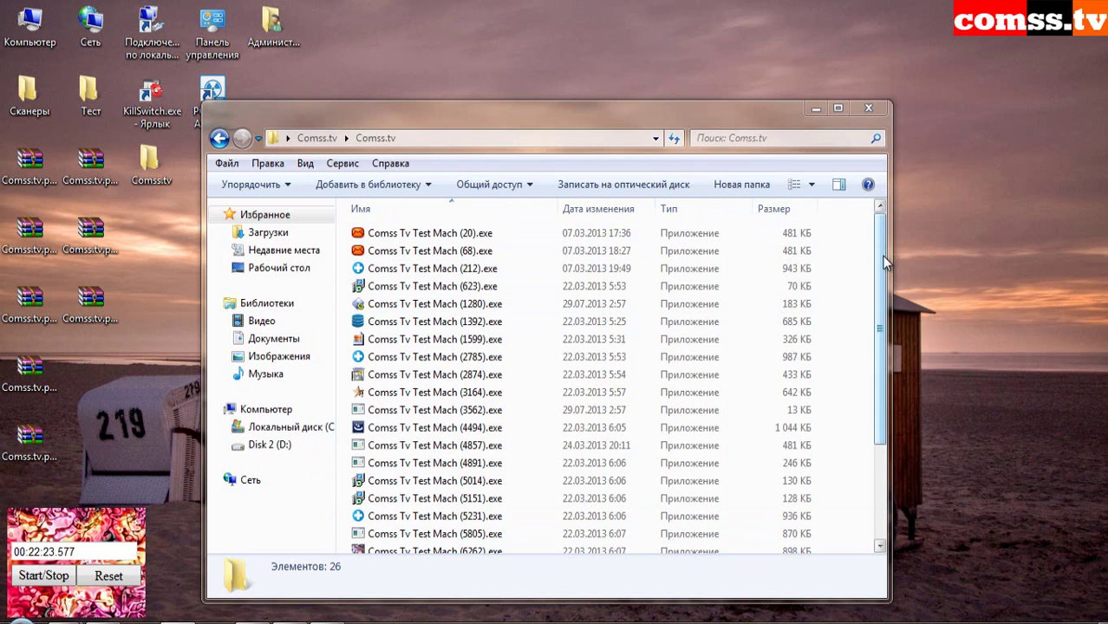
mouse_move(882, 256)
left_mouse_down()
mouse_move(888, 353)
mouse_move(883, 254)
left_mouse_up()
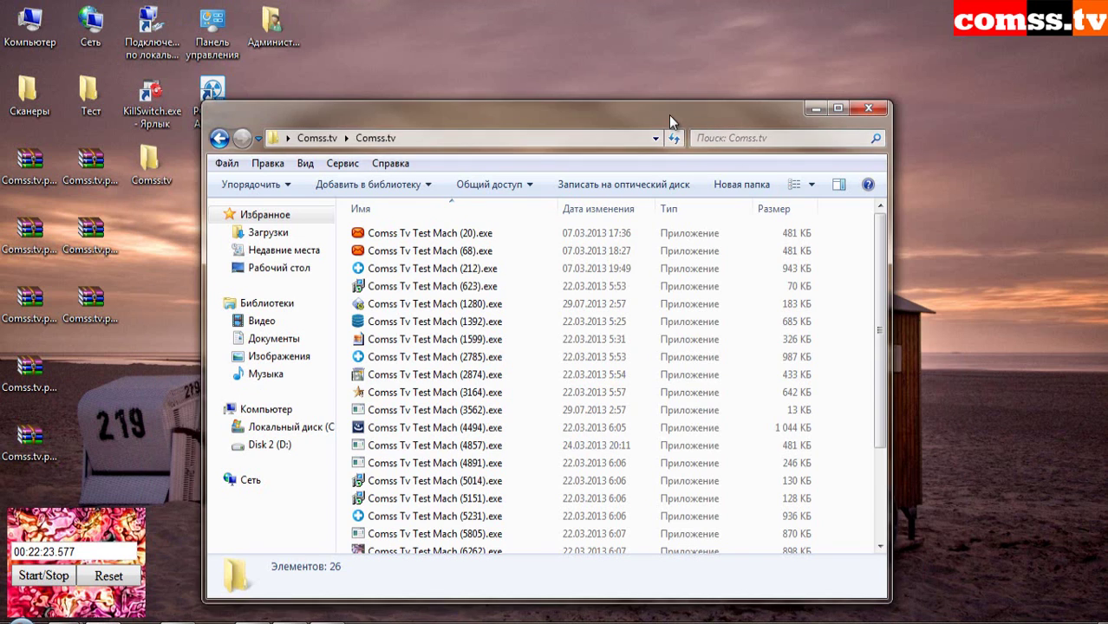
- Move the sample folder window up and to the left
left_click_drag(669, 115, 666, 84)
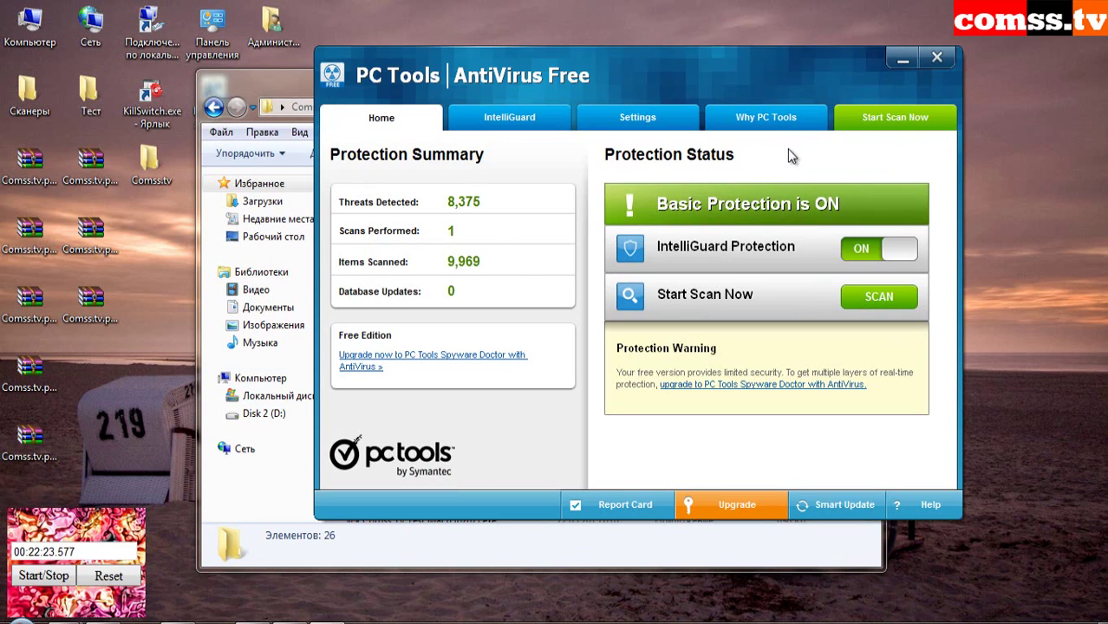
- Choose Custom Scan and tick the inner Comss.tv folder under C:\Users\Администратор\Desktop
left_click(877, 118)
left_click(835, 316)
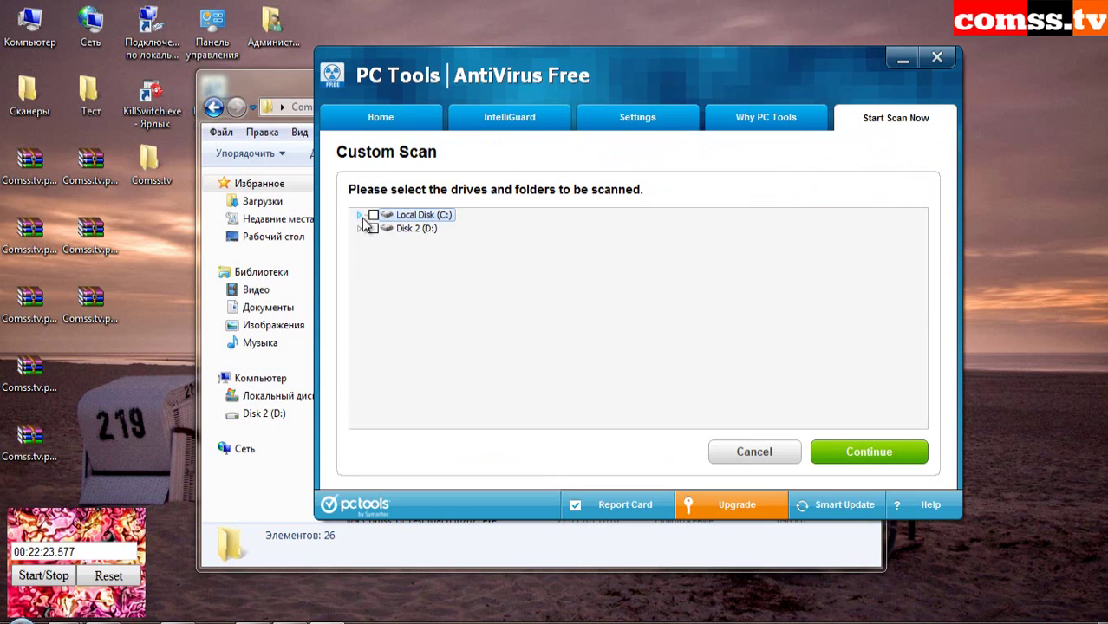
left_click(359, 216)
left_click(376, 377)
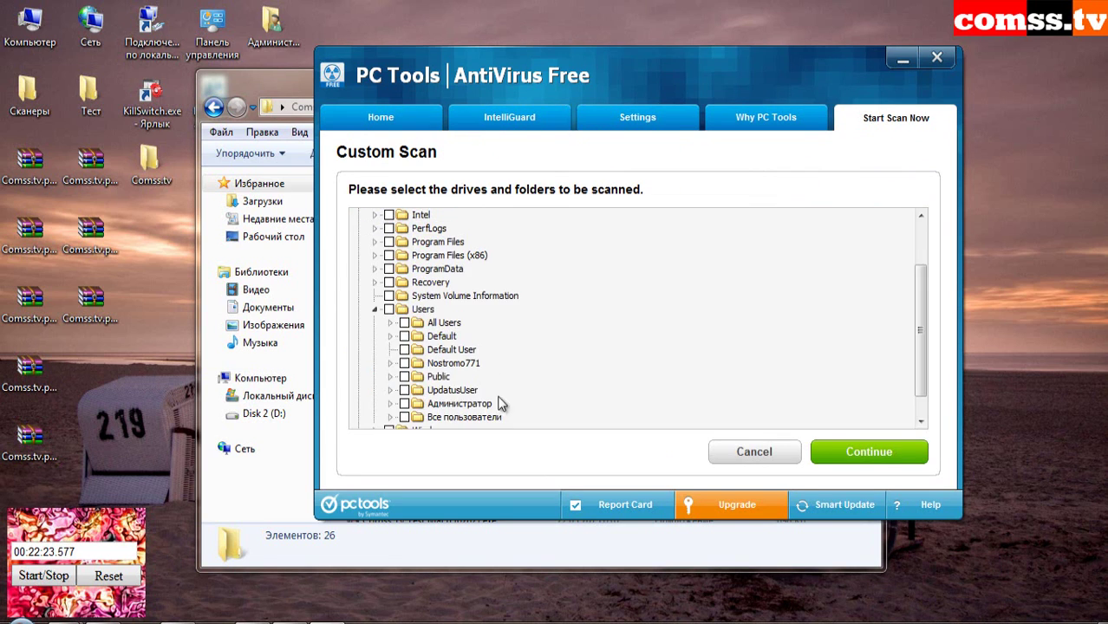
left_click(391, 404)
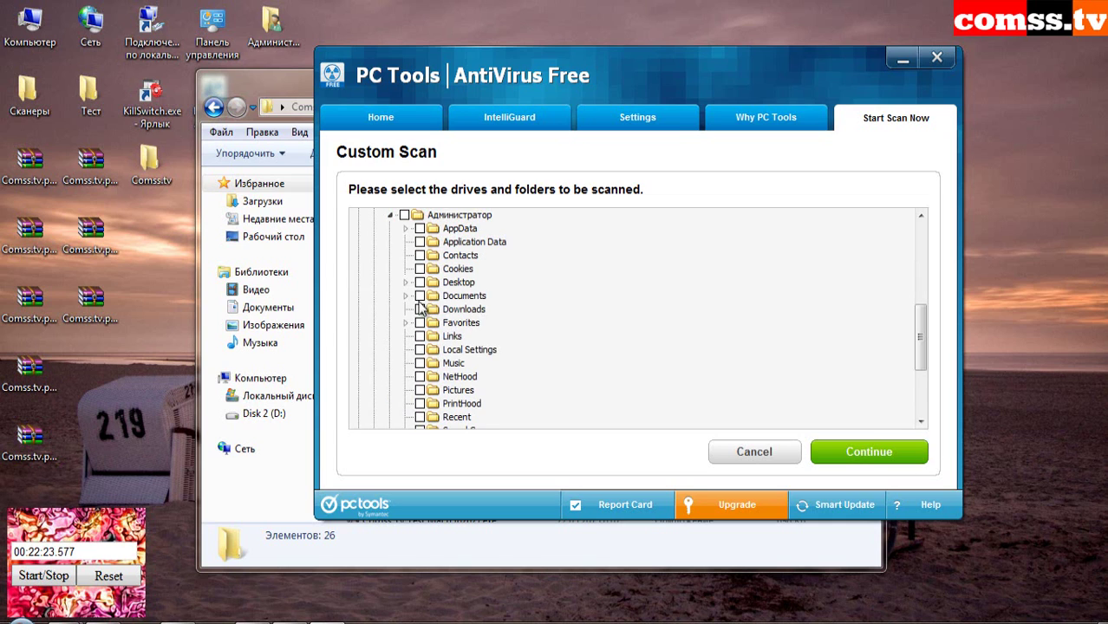
left_click(405, 283)
left_click(421, 296)
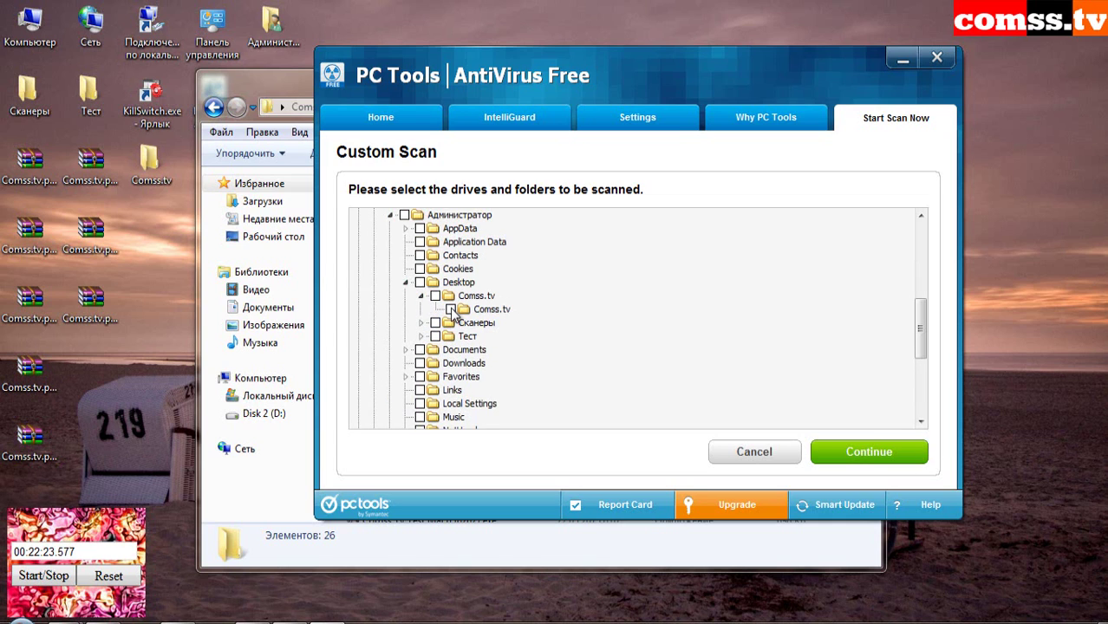
left_click(451, 310)
- Start the custom scan of the selected Comss.tv folder
left_click(834, 458)
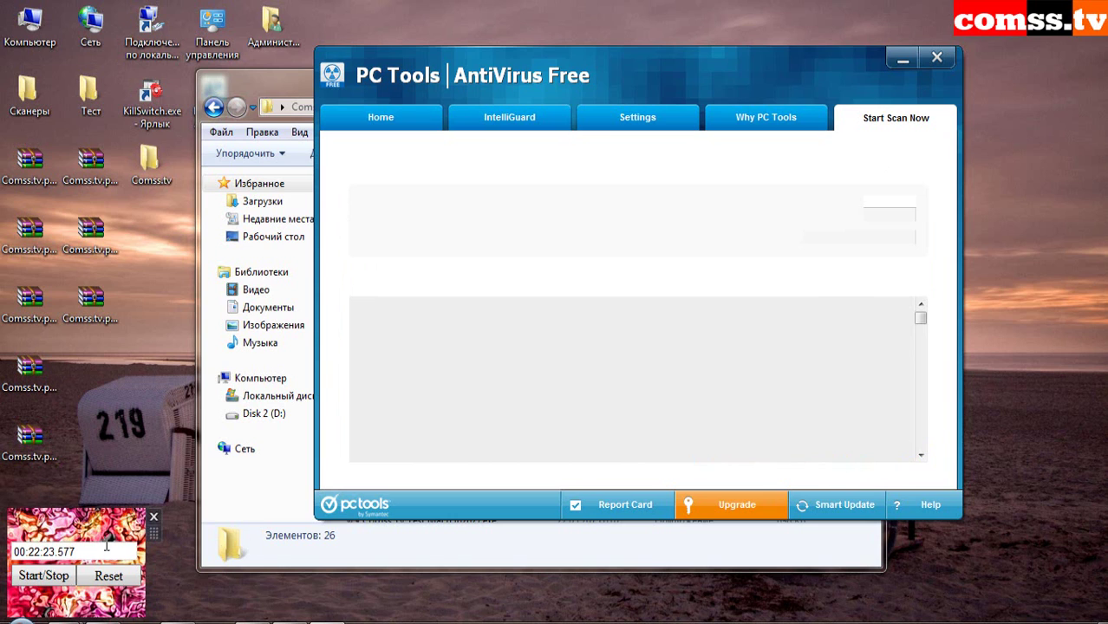
left_click(43, 576)
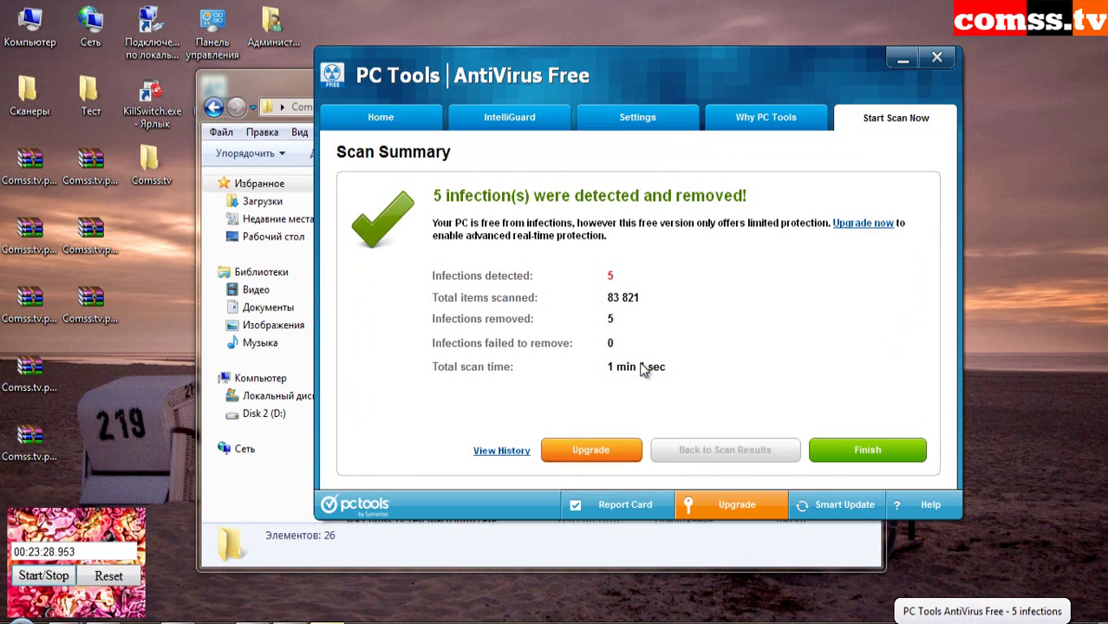
left_click_drag(735, 69, 766, 50)
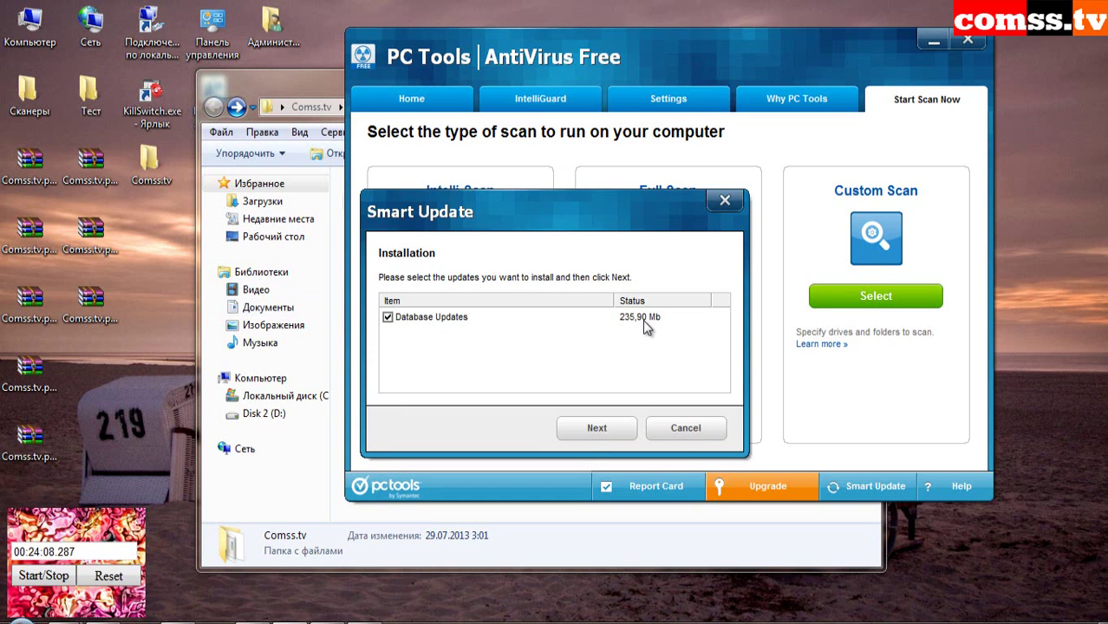
- Install the 235,90 Mb database update, confirm database 6.21380 in About, then close PC Tools
left_click(619, 435)
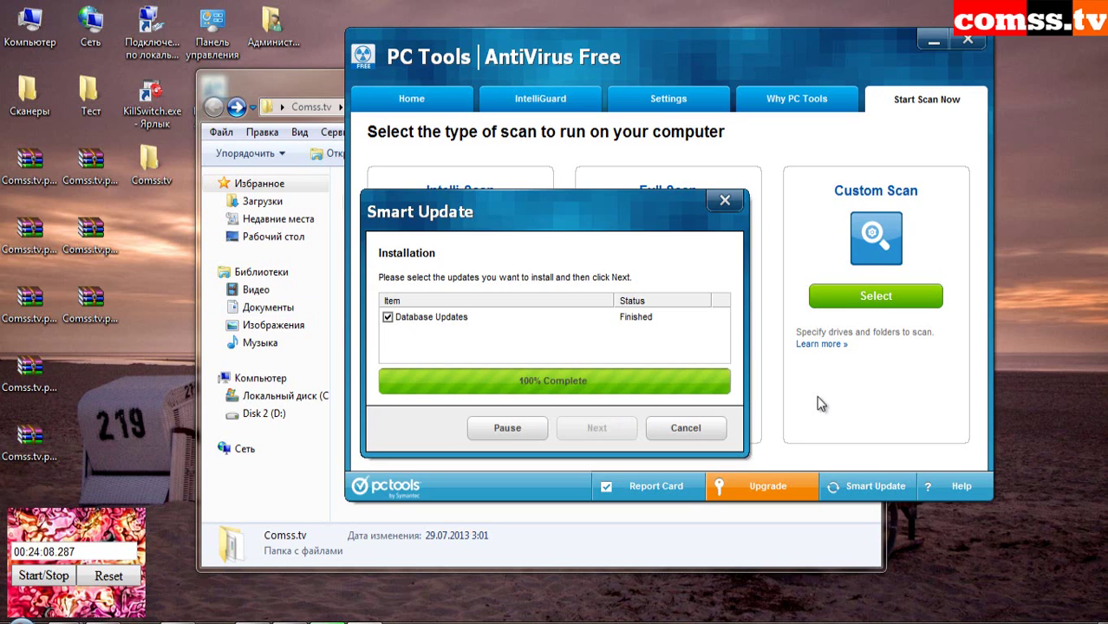
left_click(961, 488)
left_click(920, 491)
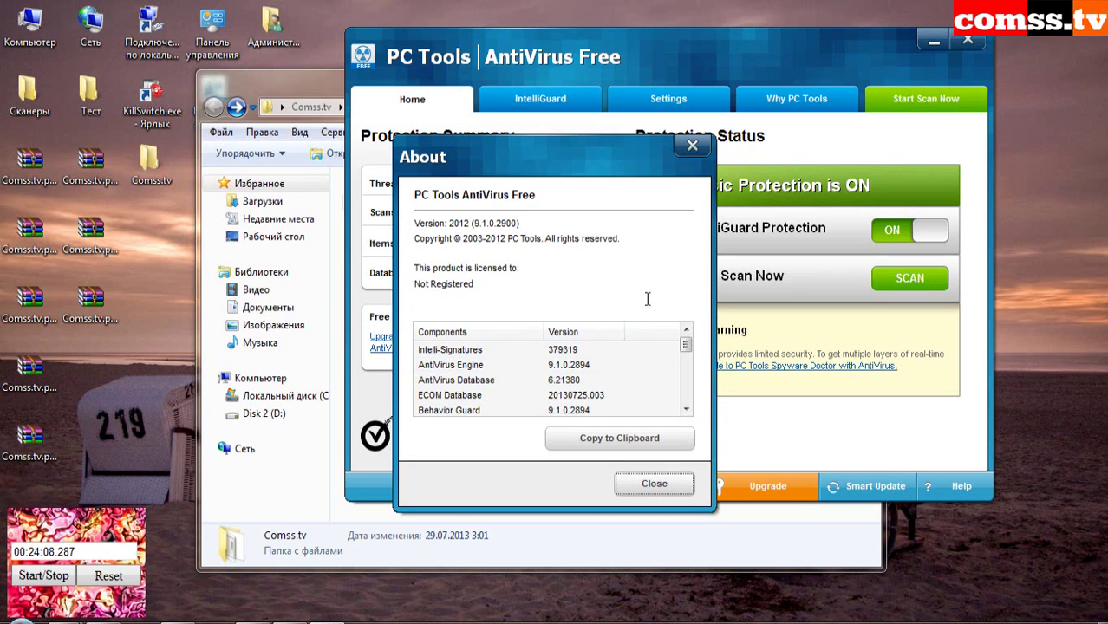
left_click(659, 486)
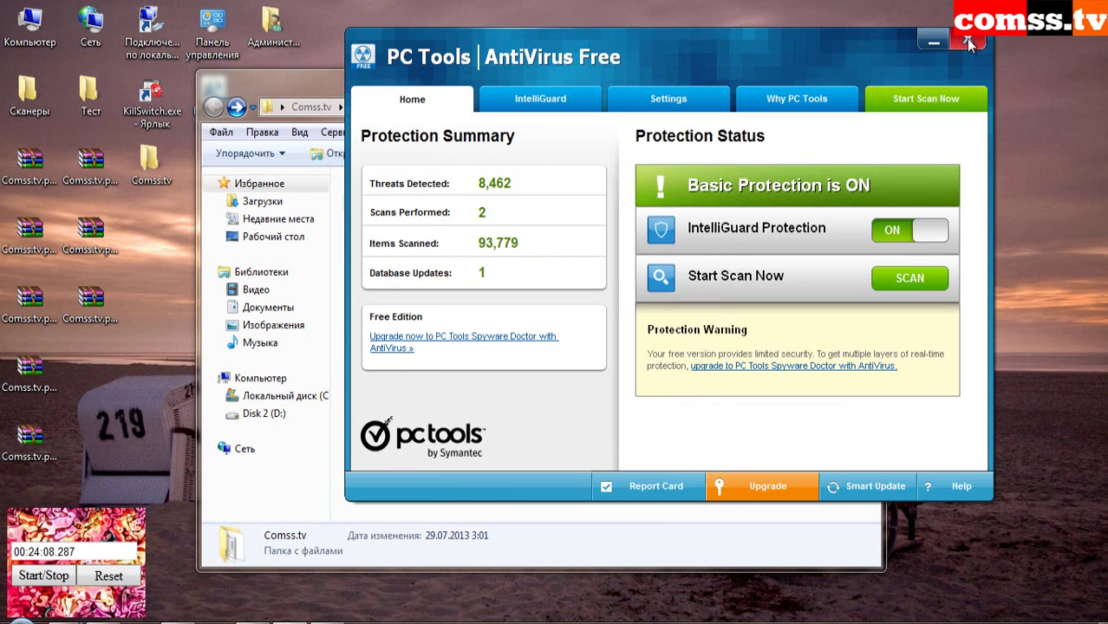
left_click(967, 40)
- Rescan Comss.tv with PC Tools AntiVirus, fix the 4 remaining threats, and close the window
right_click(415, 204)
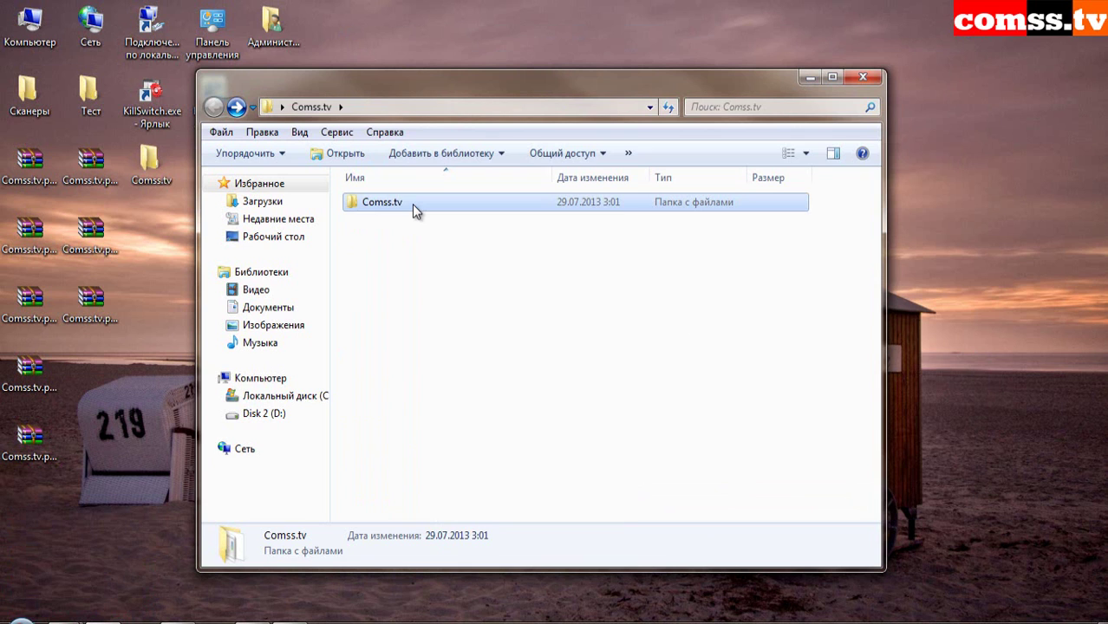
right_click(413, 208)
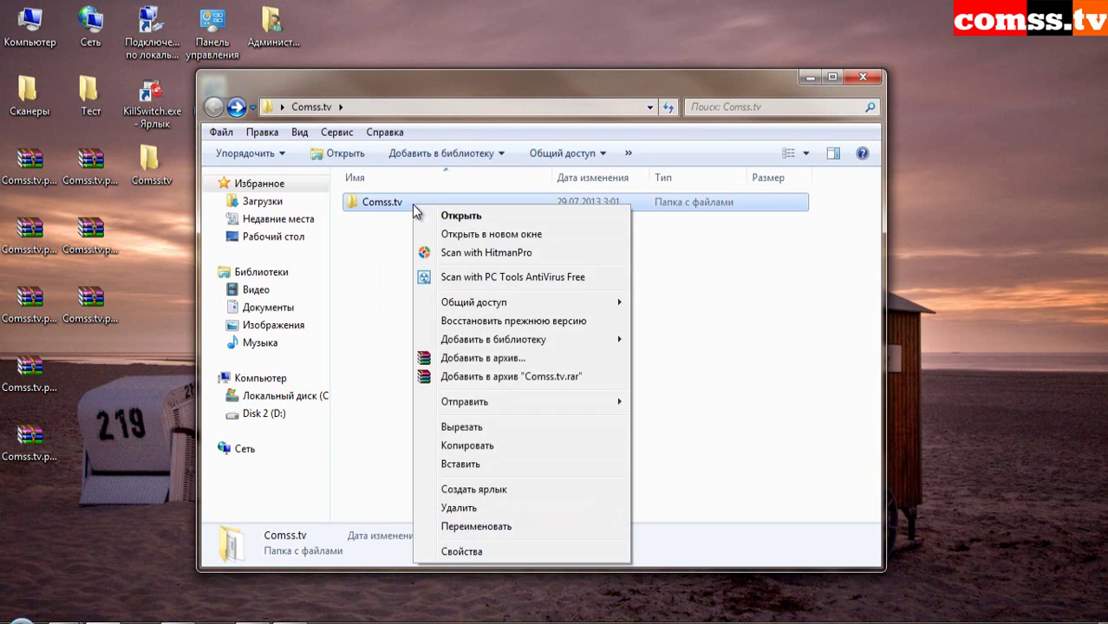
left_click(479, 278)
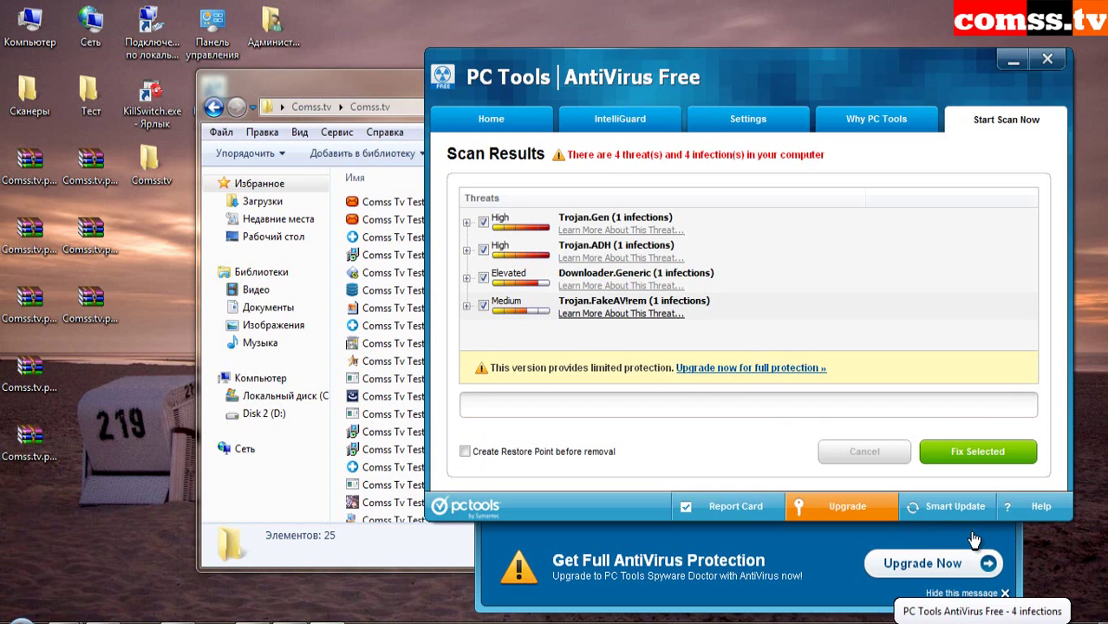
left_click(977, 461)
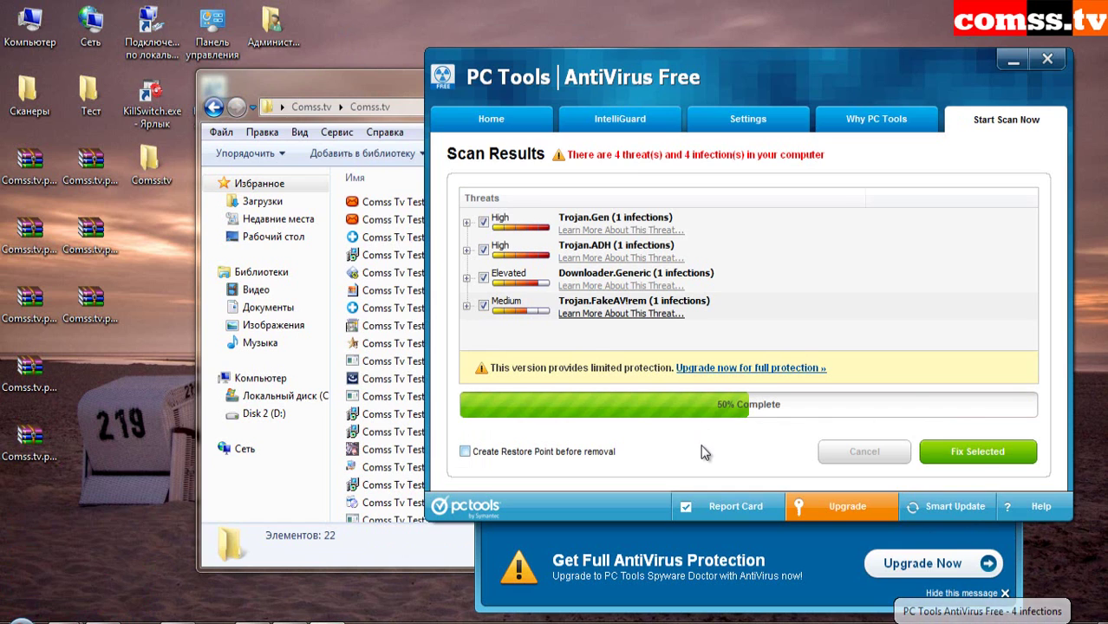
left_click(988, 461)
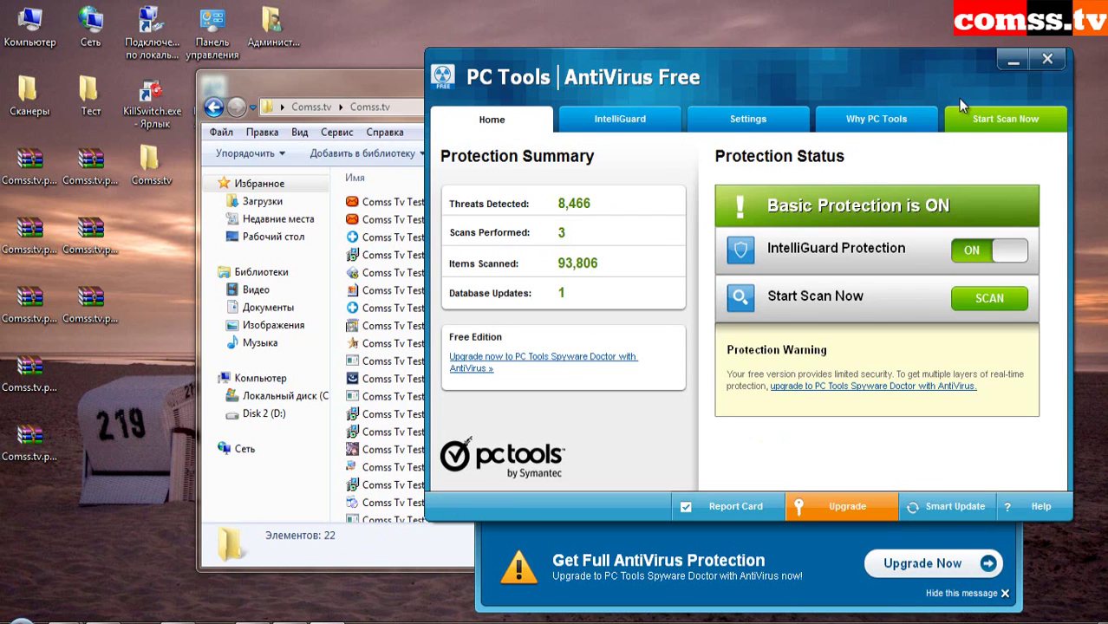
left_click(1049, 62)
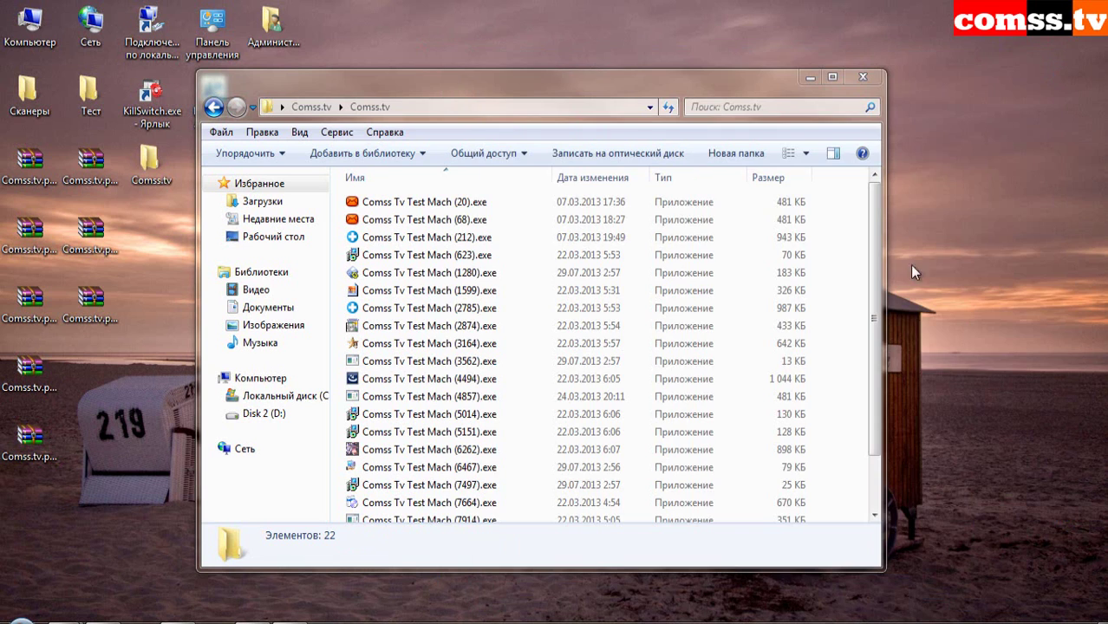
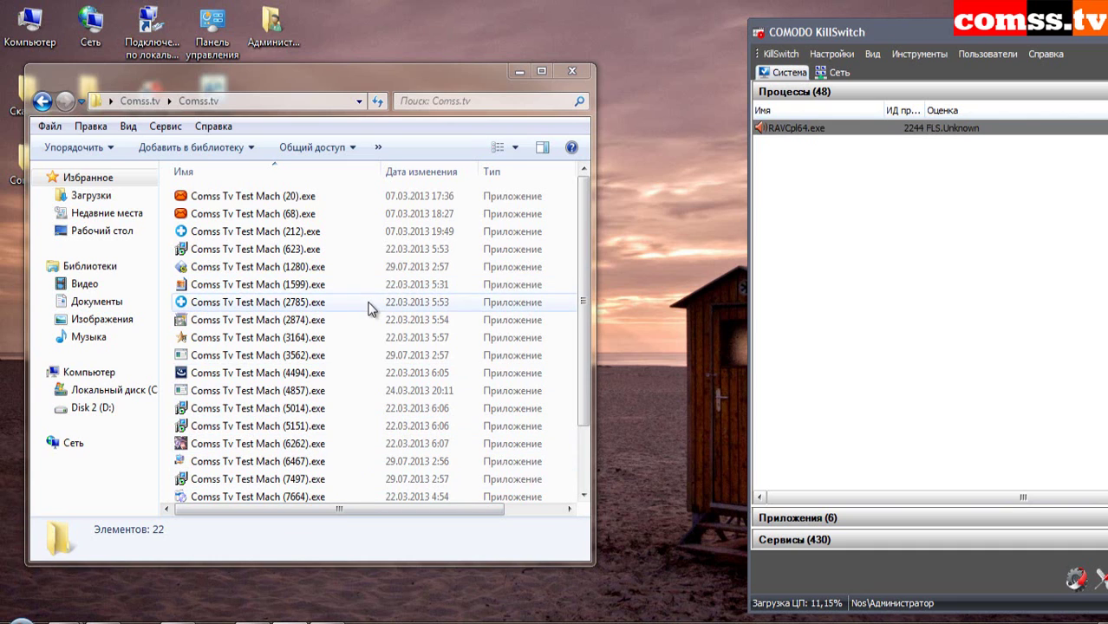
- Launch samples (20), (68), (212), (623), (1280), (1599), then block Backdoor.Bifrose and confirm the install prompt
mouse_move(582, 254)
left_mouse_down()
mouse_move(583, 375)
mouse_move(569, 267)
left_mouse_up()
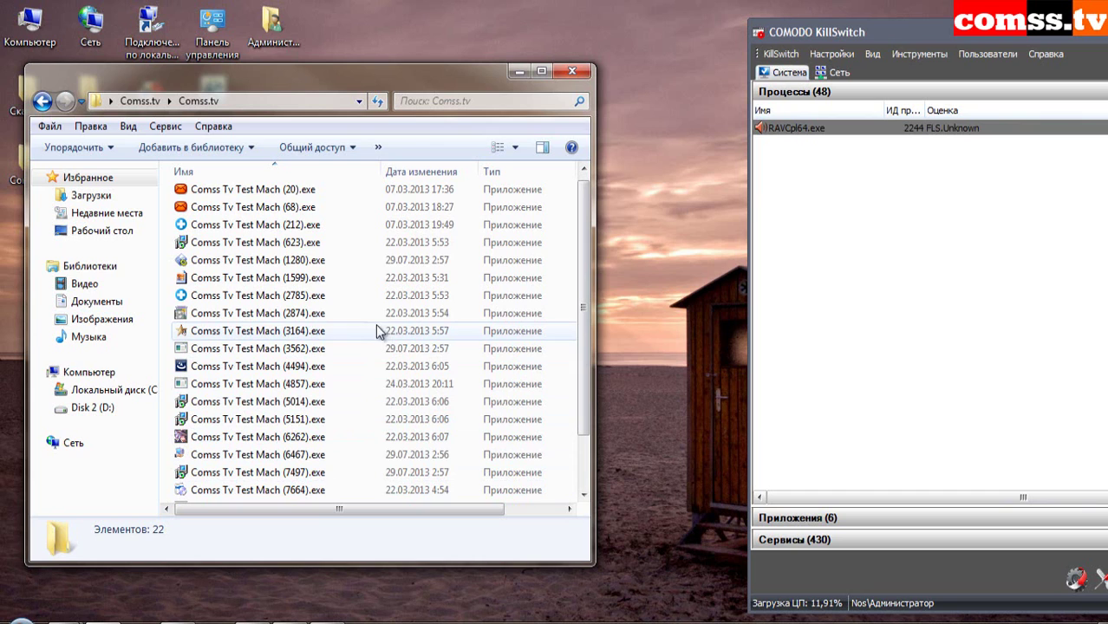
double_click(293, 191)
double_click(280, 216)
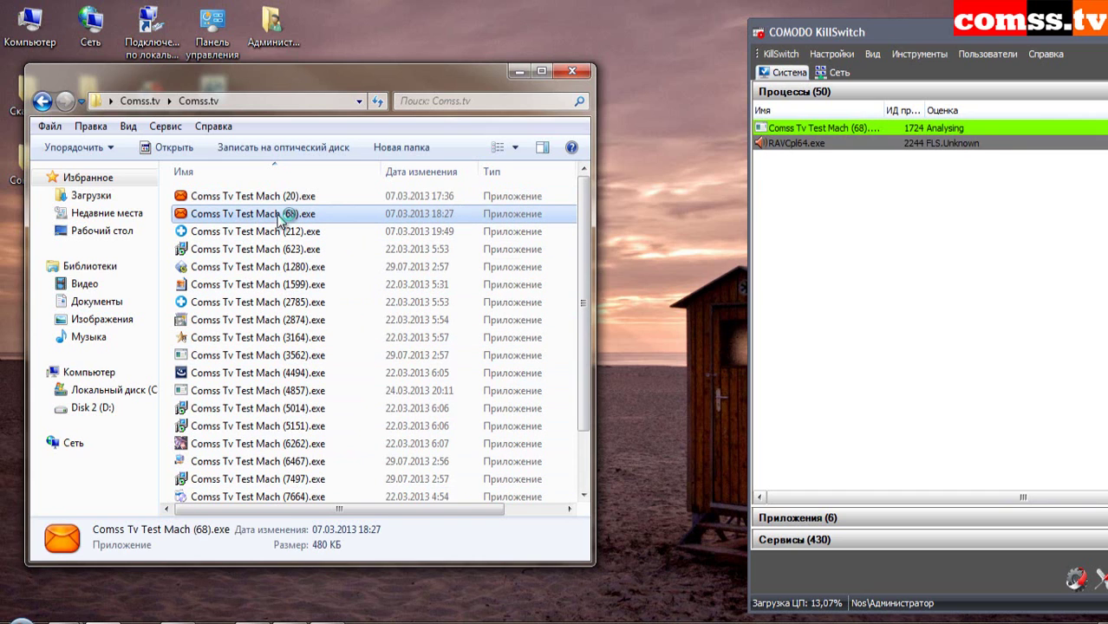
double_click(282, 232)
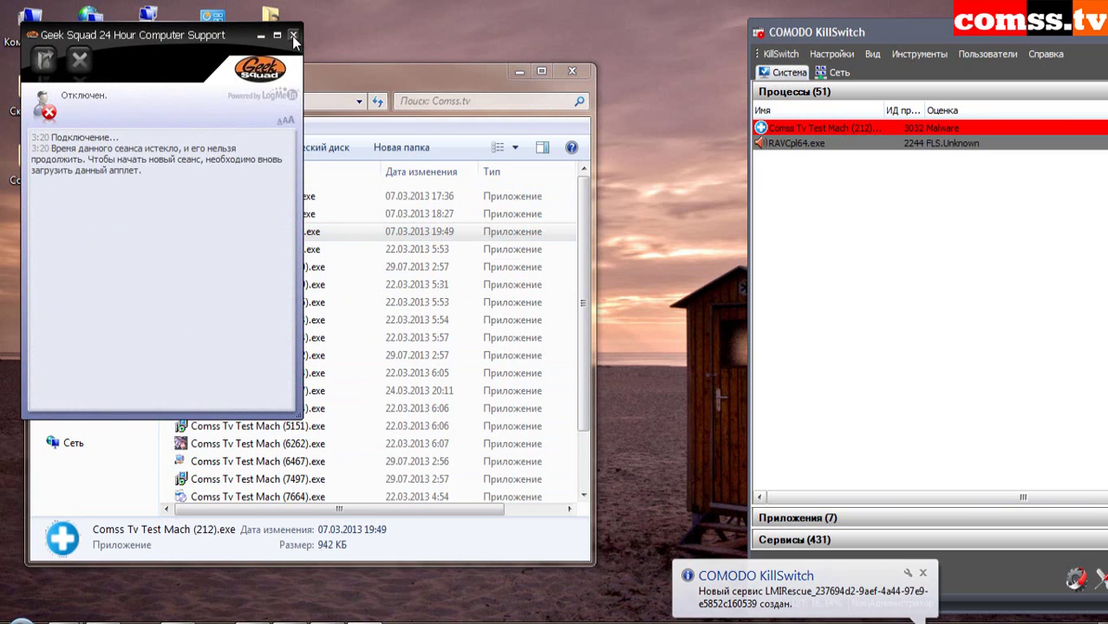
double_click(306, 249)
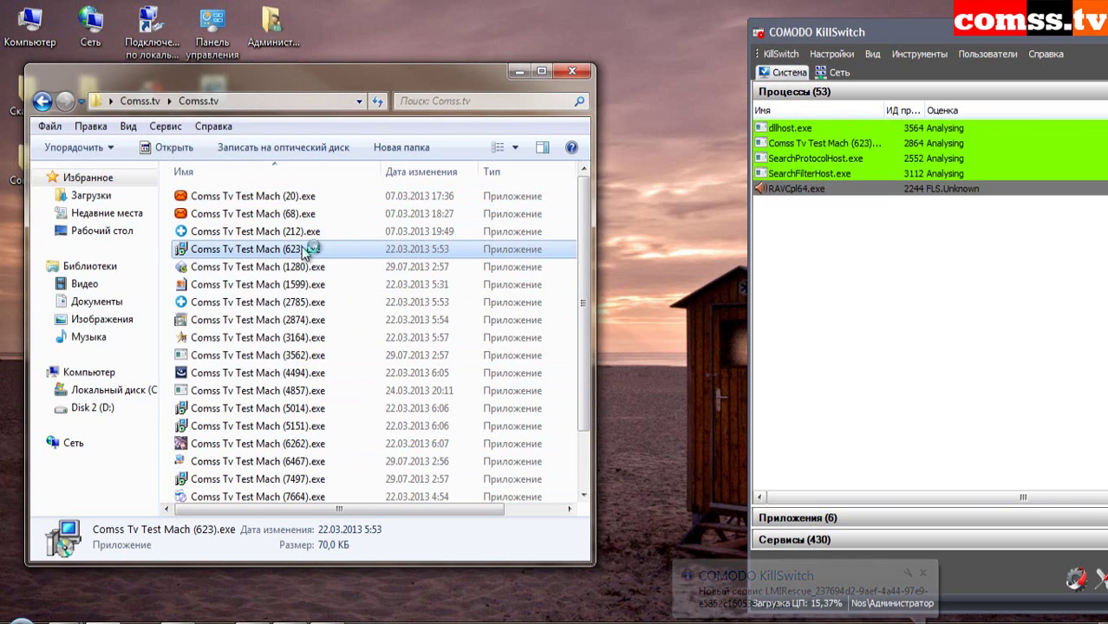
double_click(299, 267)
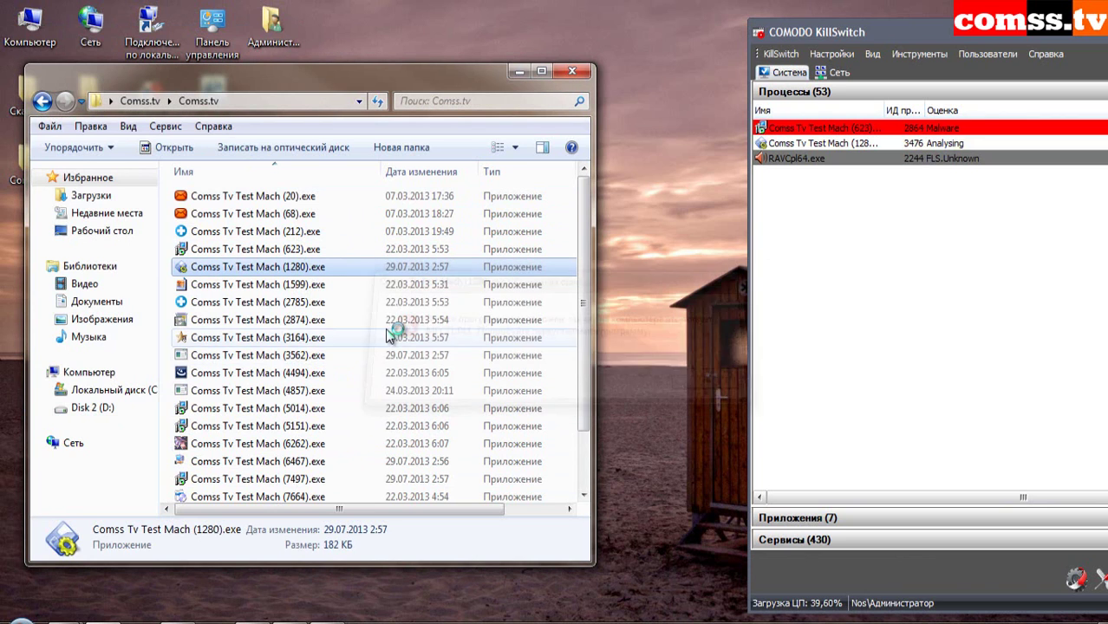
double_click(279, 287)
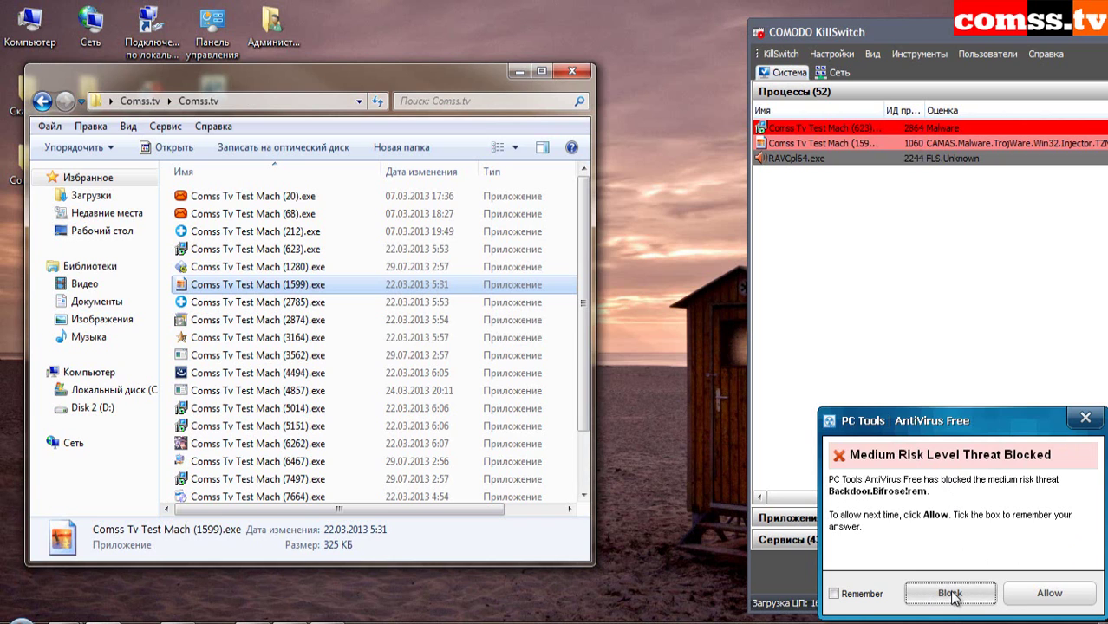
left_click(951, 598)
left_click(520, 344)
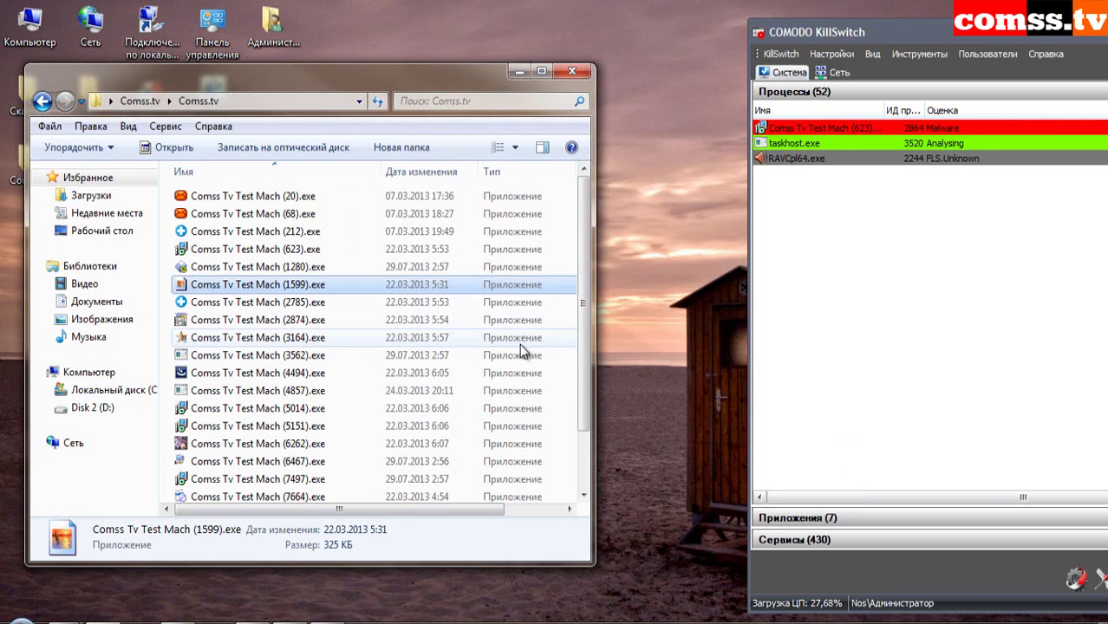
- Launch samples (2785) and (2874), closing the IntelliGuard report and the 16-bit and archive errors
double_click(356, 302)
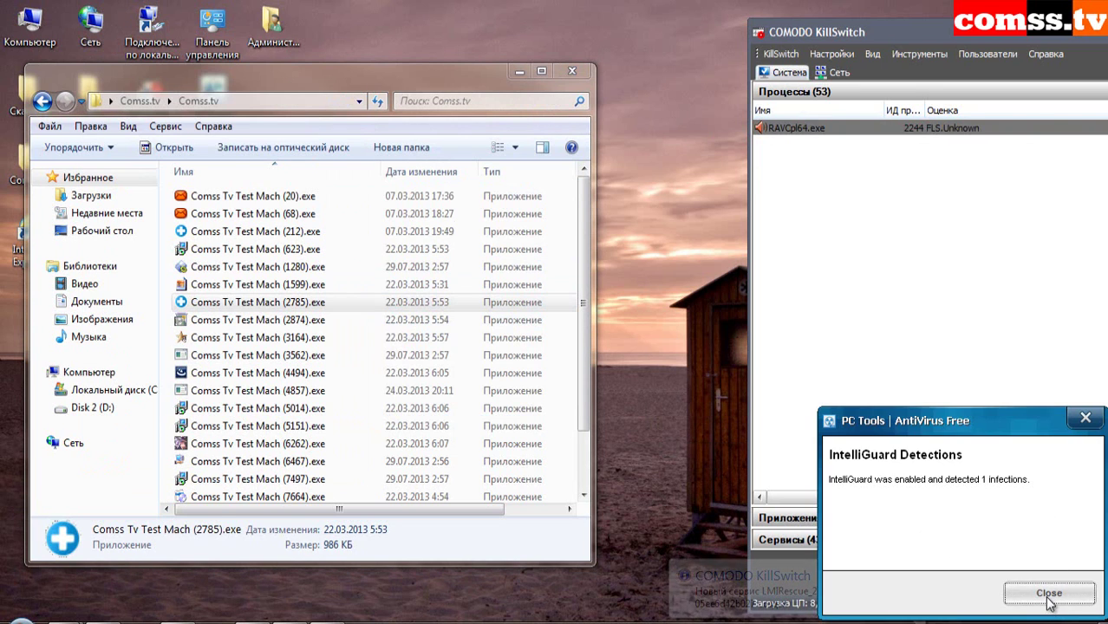
left_click(1052, 596)
double_click(261, 321)
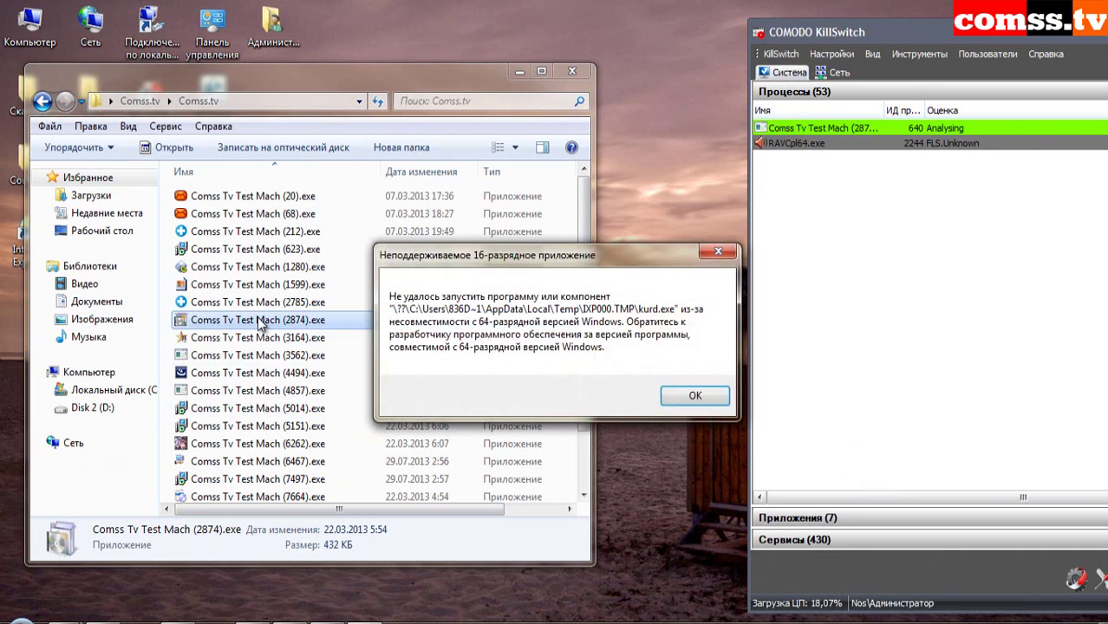
left_click(716, 393)
left_click(720, 389)
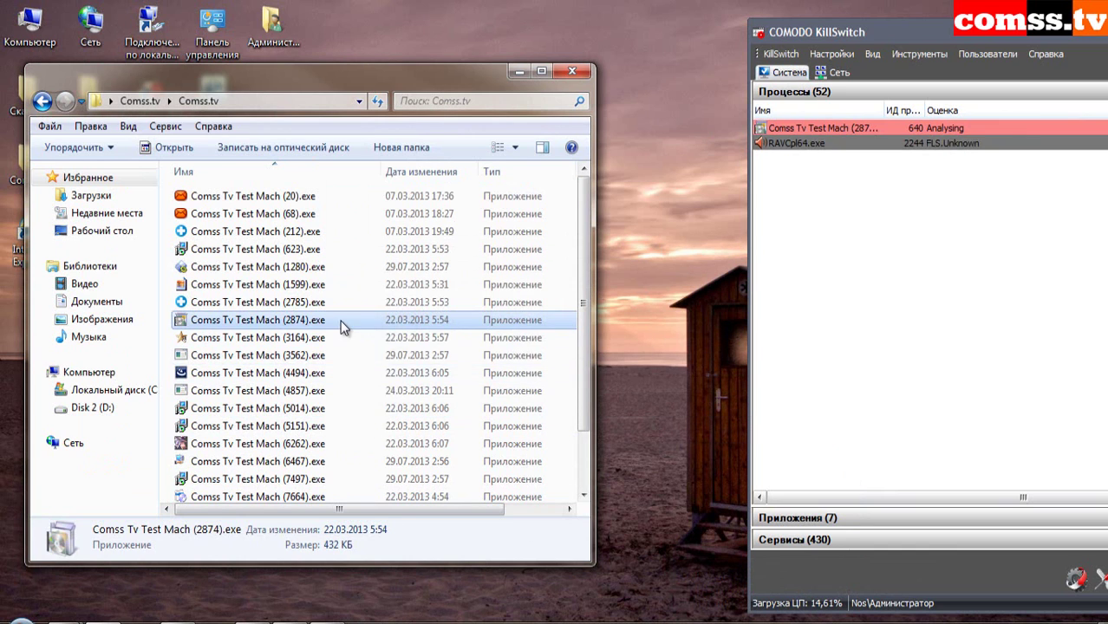
- Launch samples (3164) and (3562), dismiss the CoD4Hack errors, and block Trojan.Gen
double_click(316, 338)
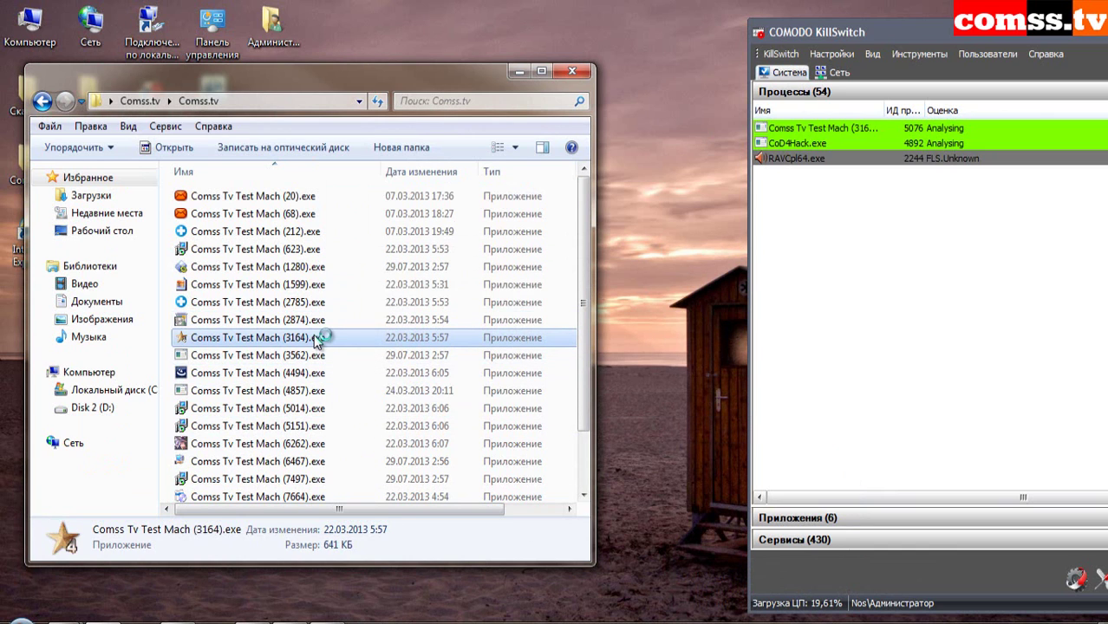
double_click(308, 356)
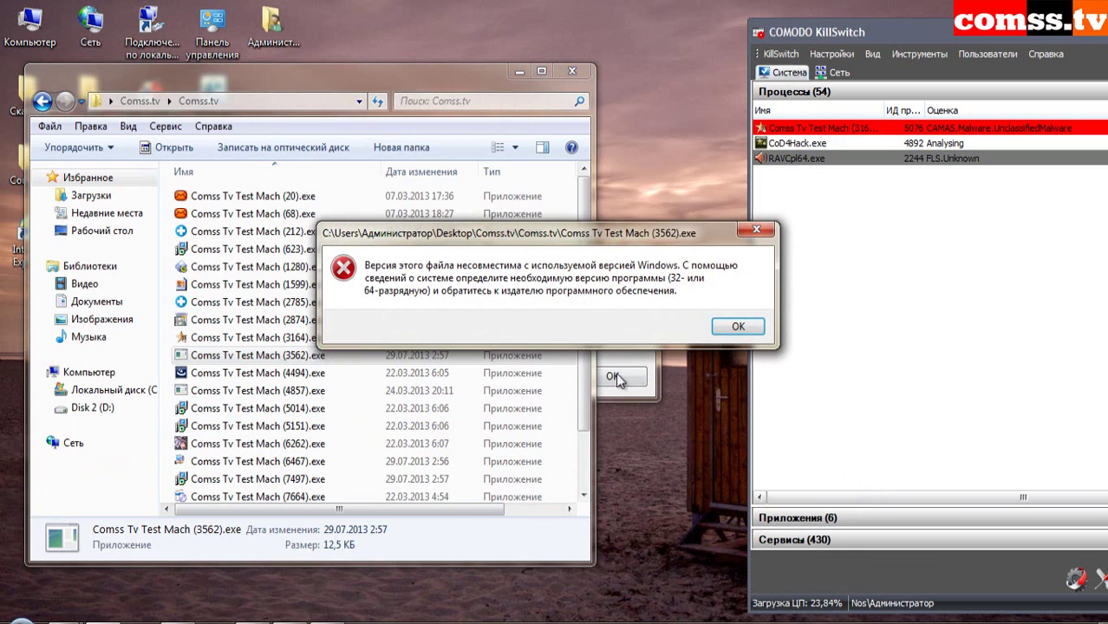
left_click(618, 380)
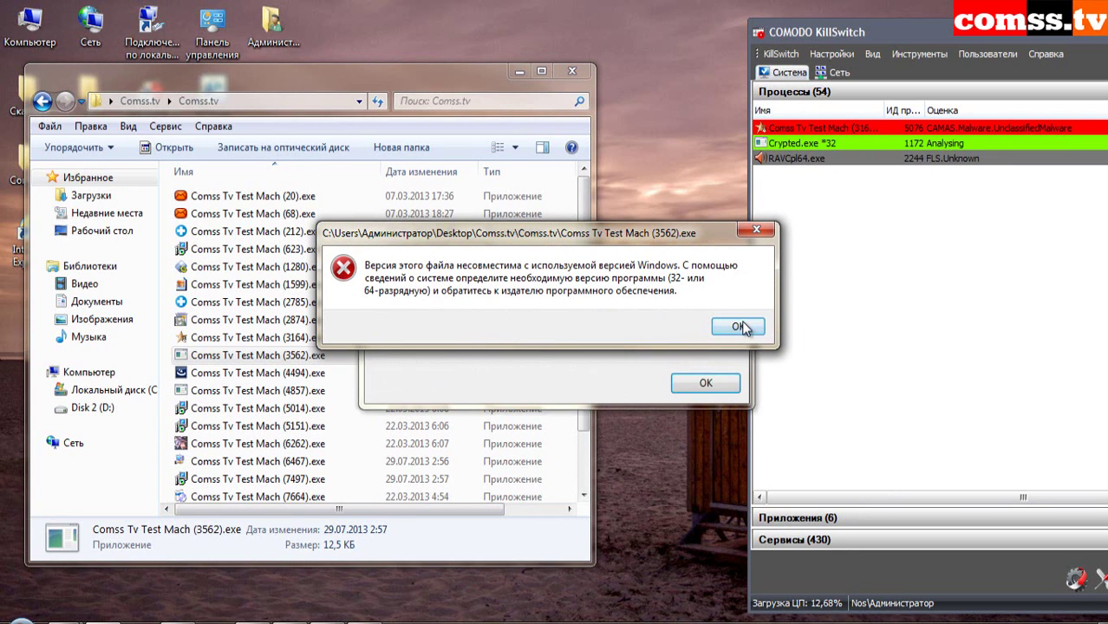
left_click(740, 327)
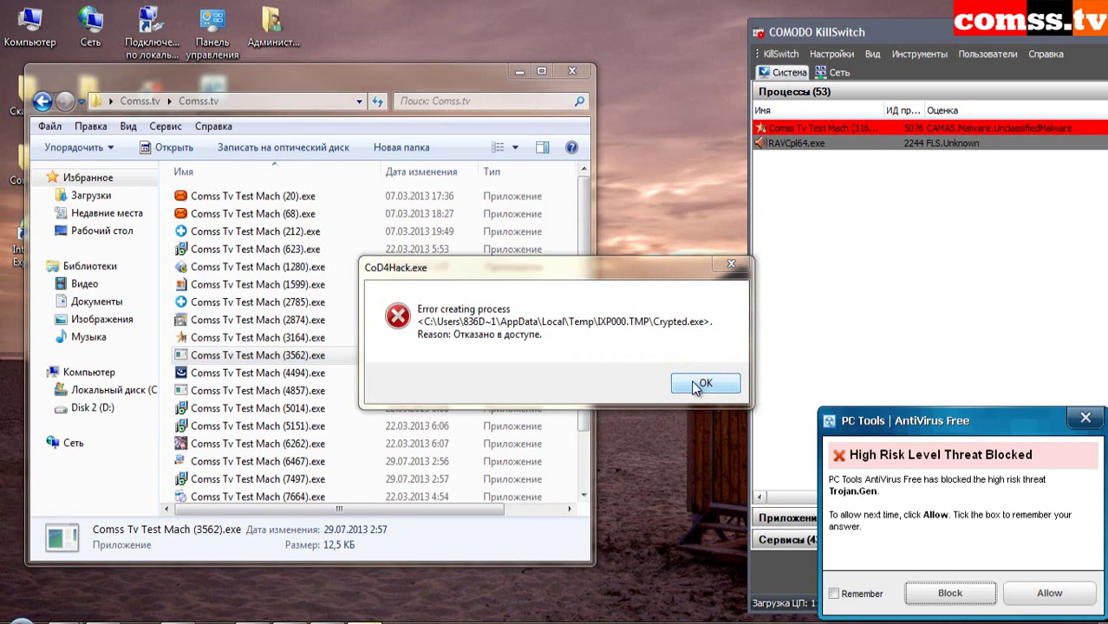
left_click(698, 384)
left_click(949, 593)
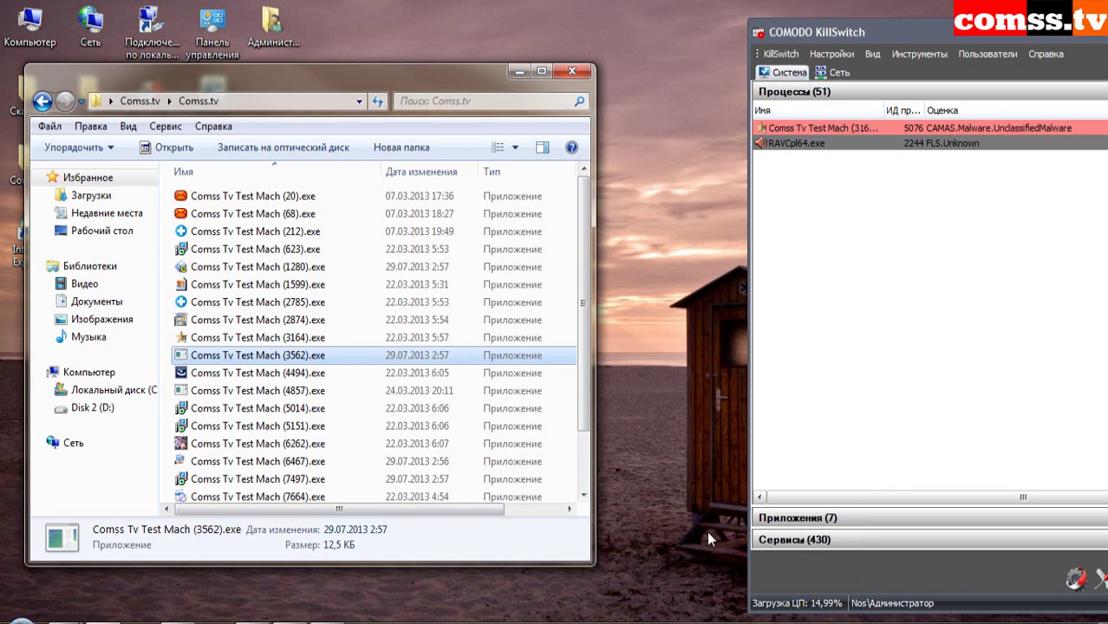
- Launch samples (4494), (4857) and (5014), dismissing the PC Tools alert and application error
left_click(288, 374)
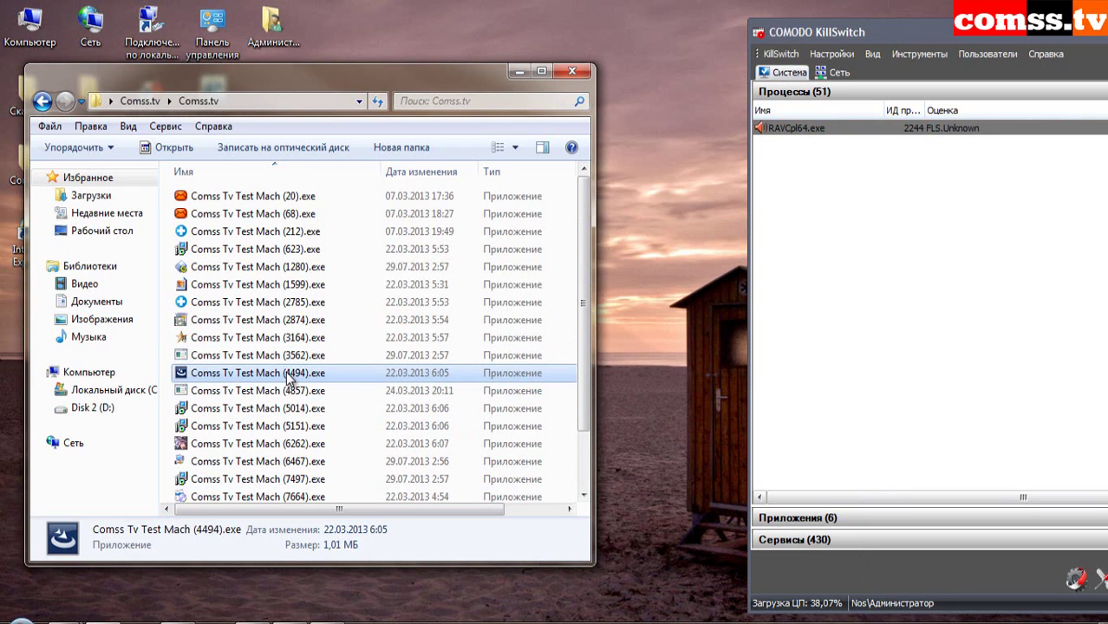
double_click(289, 374)
left_click(948, 594)
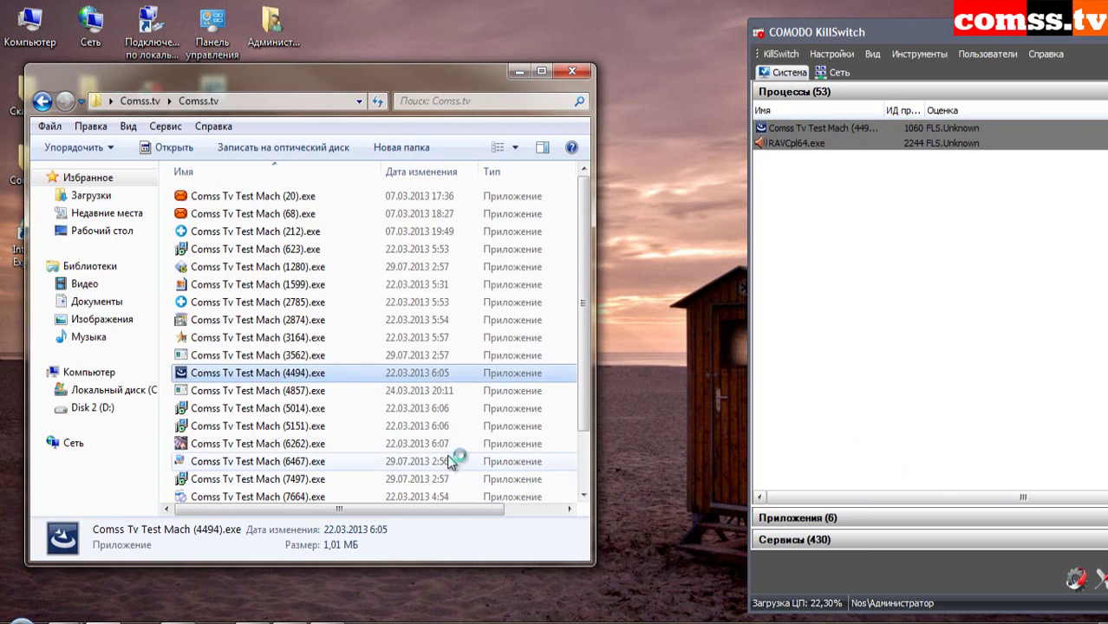
double_click(316, 391)
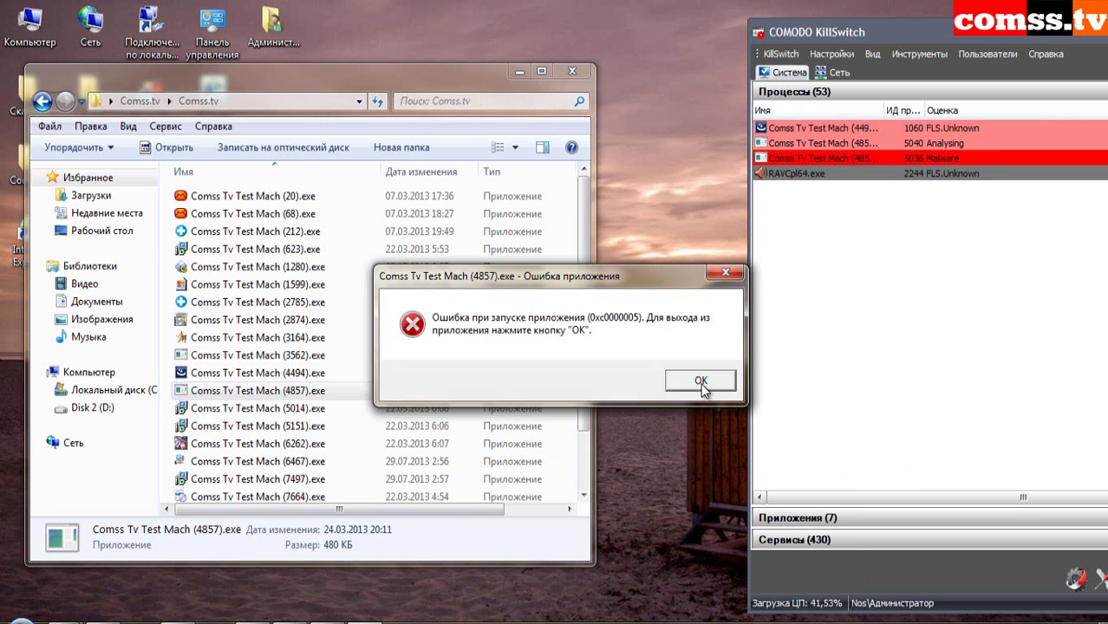
left_click(701, 383)
left_click(579, 344)
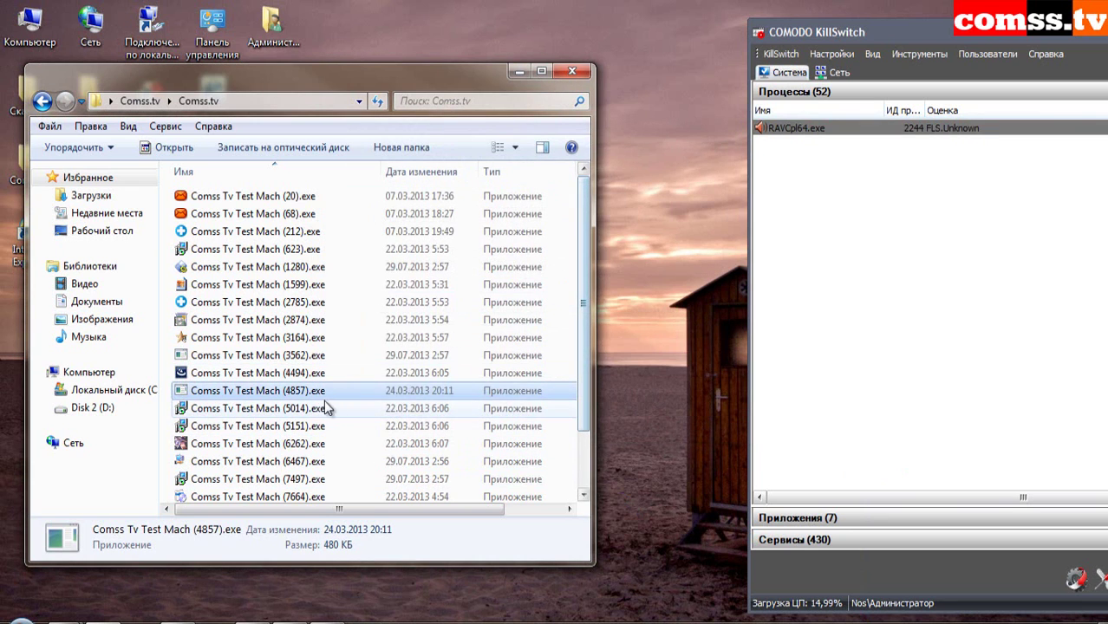
double_click(310, 412)
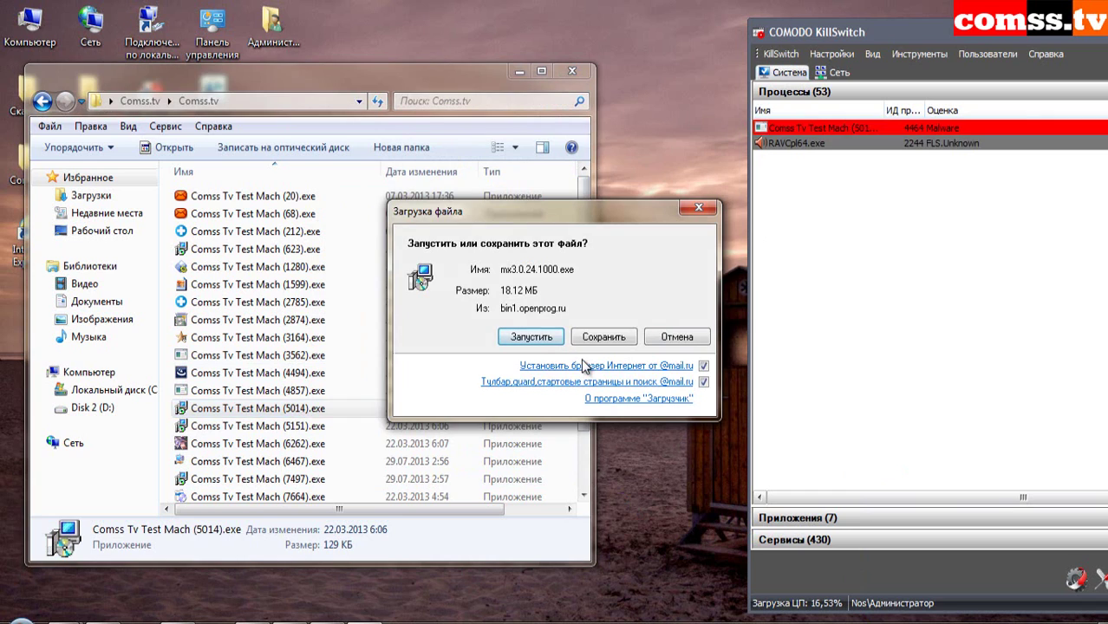
- Run the mx3.0.24.1000.exe download, launch sample (5151), and run its Winamp installer download
left_click(532, 338)
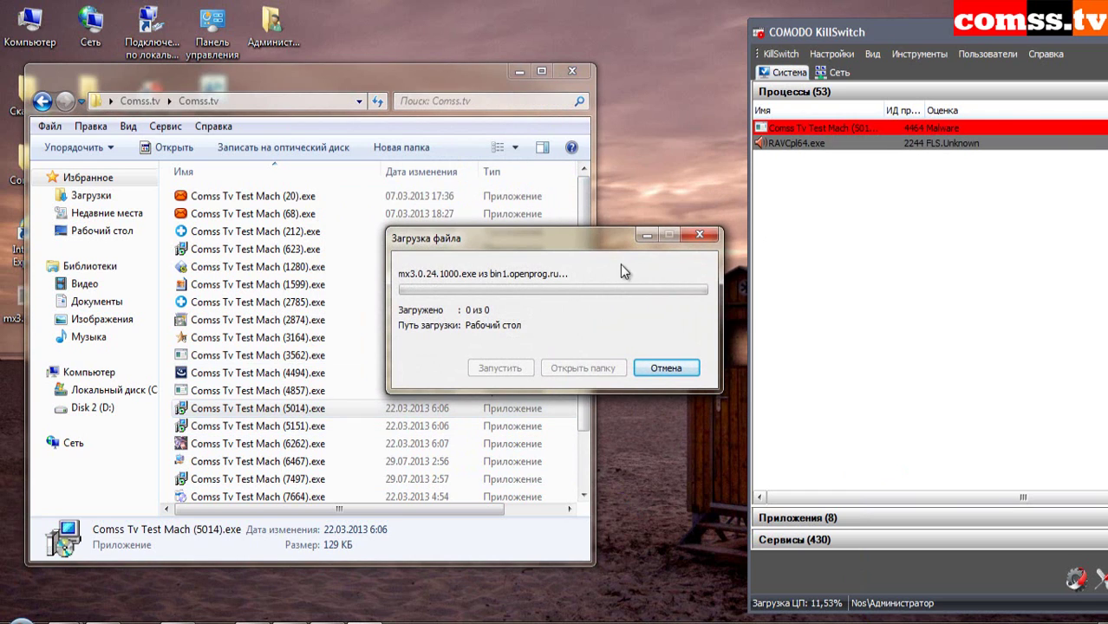
double_click(317, 428)
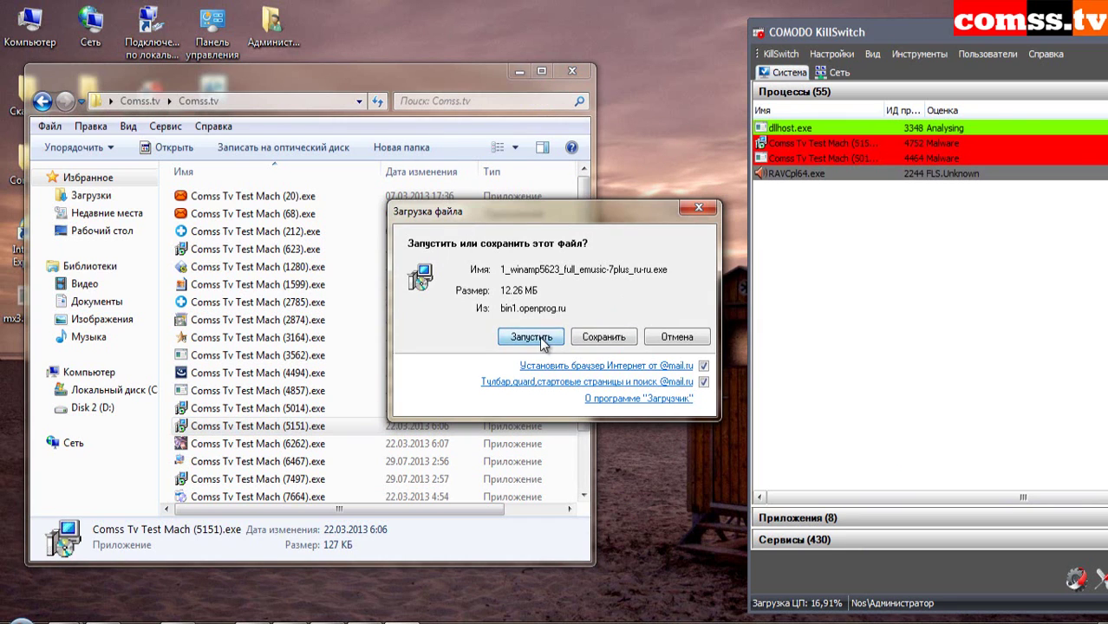
left_click(537, 336)
- Launch sample (6262), block Trojan.Agent.XJ, close its error boxes and browser window, and select sample (6467)
double_click(302, 445)
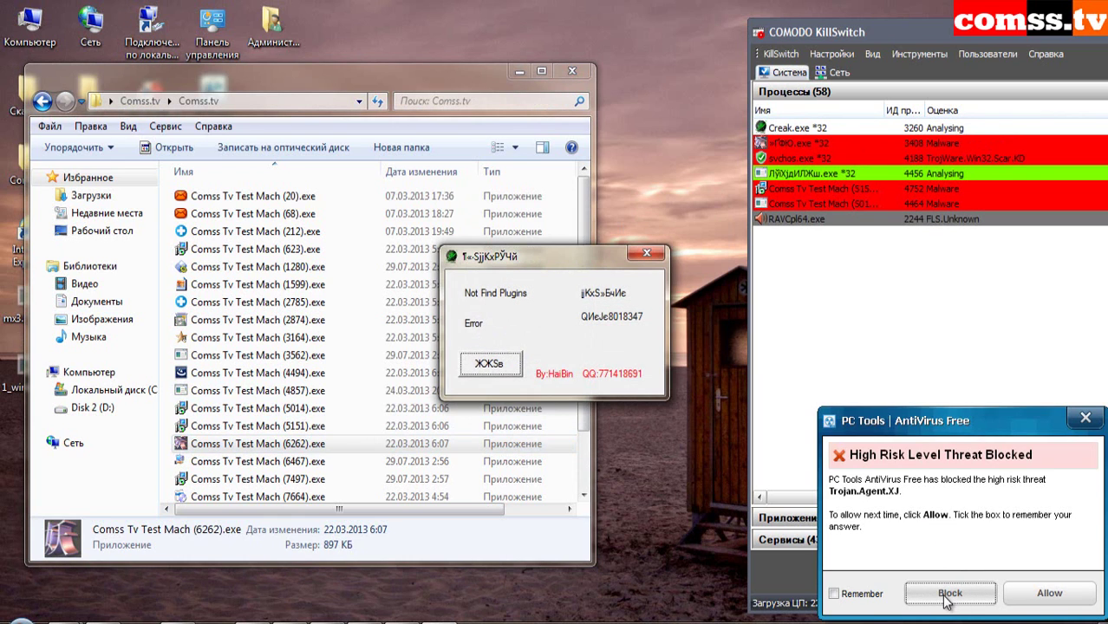
left_click(948, 592)
left_click(512, 365)
left_click(609, 347)
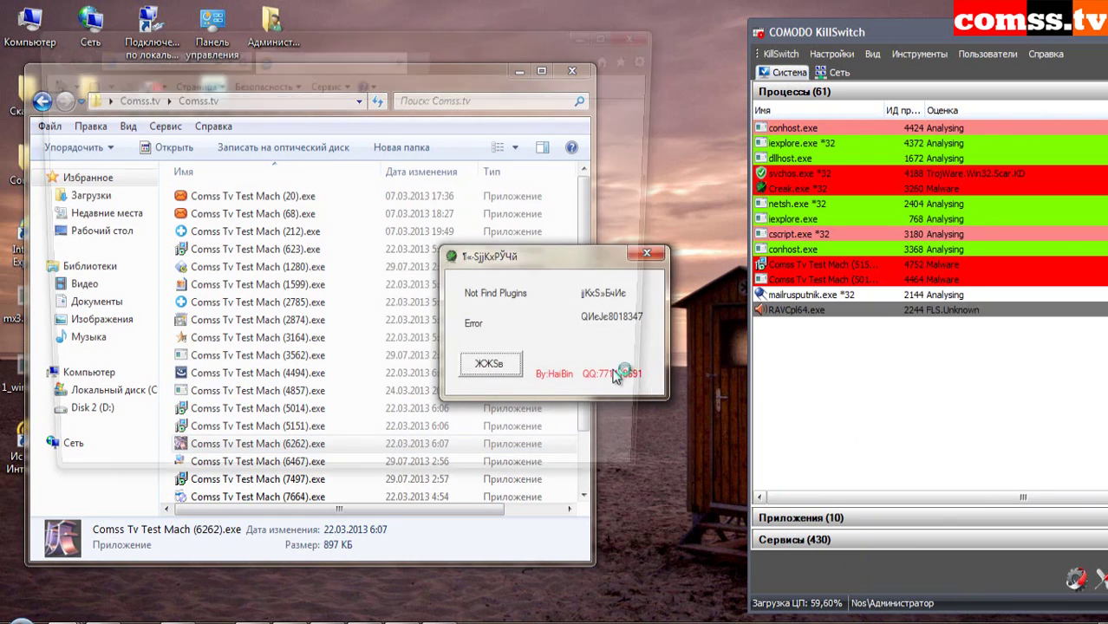
left_click(642, 35)
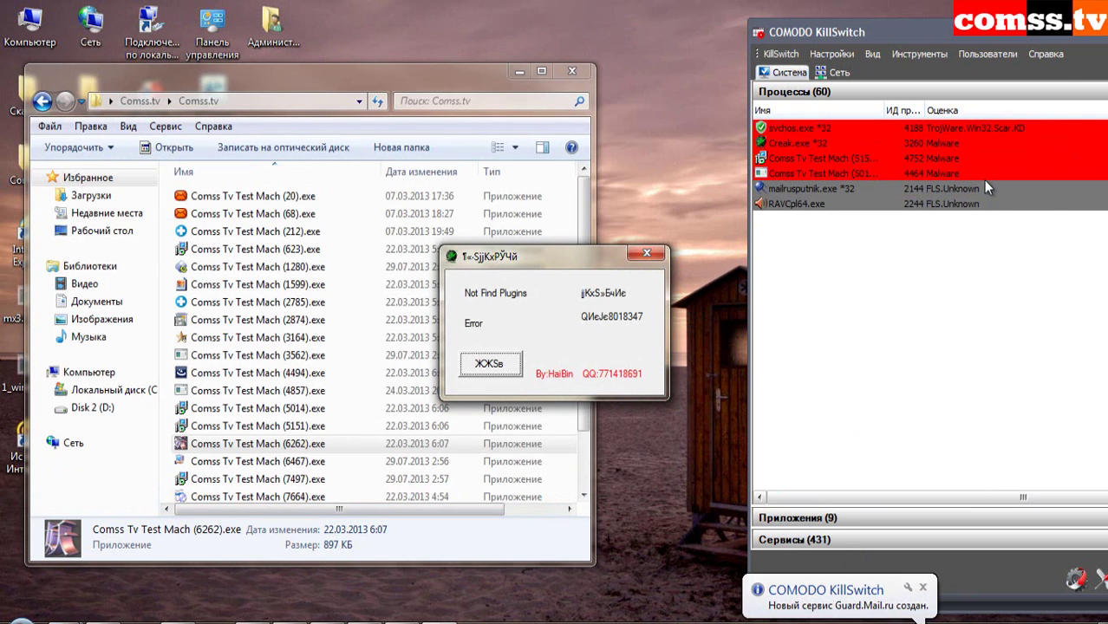
left_click(655, 251)
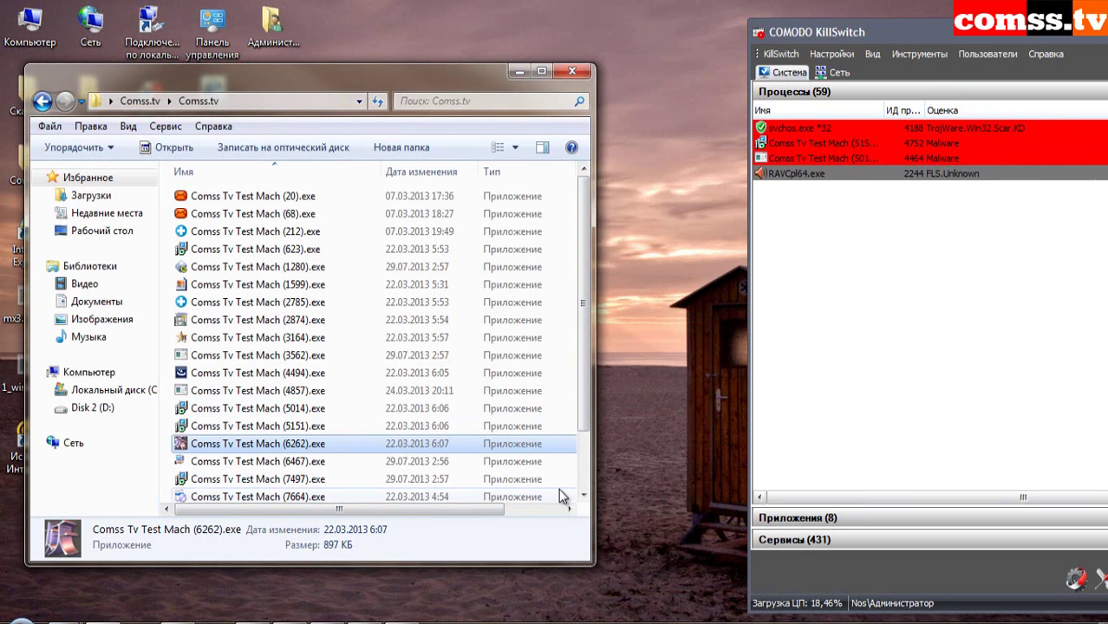
left_click(520, 462)
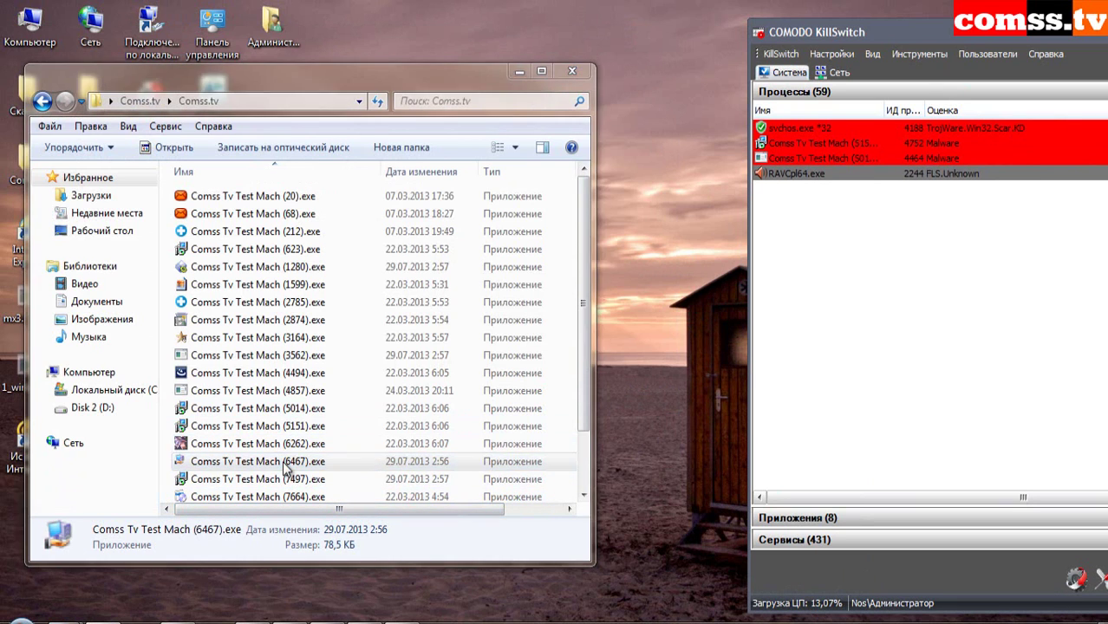
- Launch samples (7497), (7664) and (7995), dismissing the incompatibility error
double_click(311, 481)
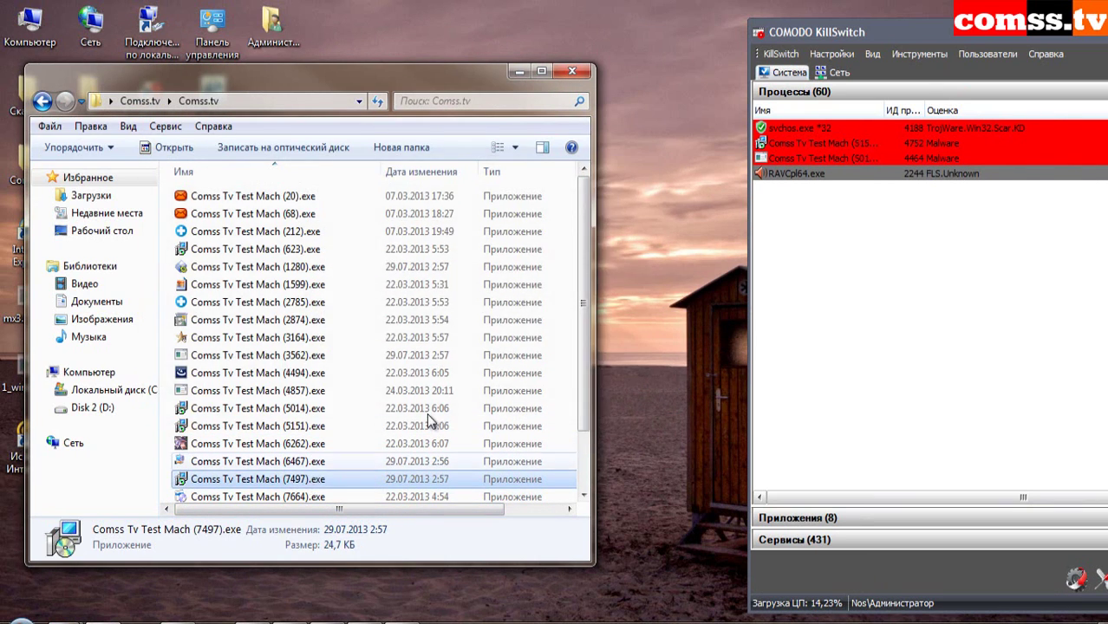
scroll(583, 421, "down", 2)
left_click(293, 425)
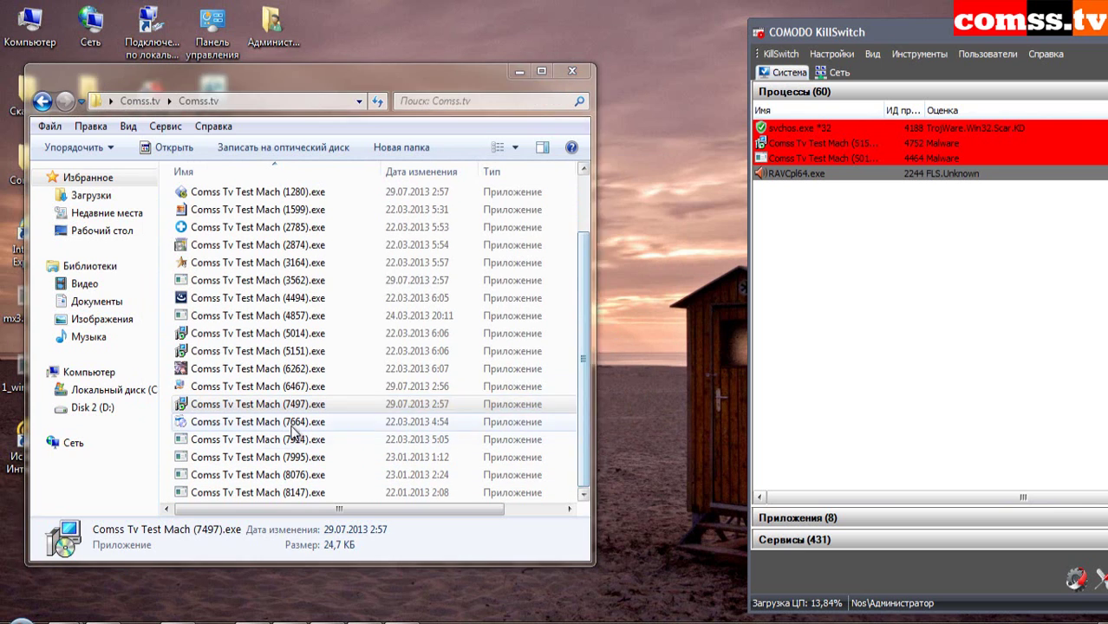
double_click(293, 425)
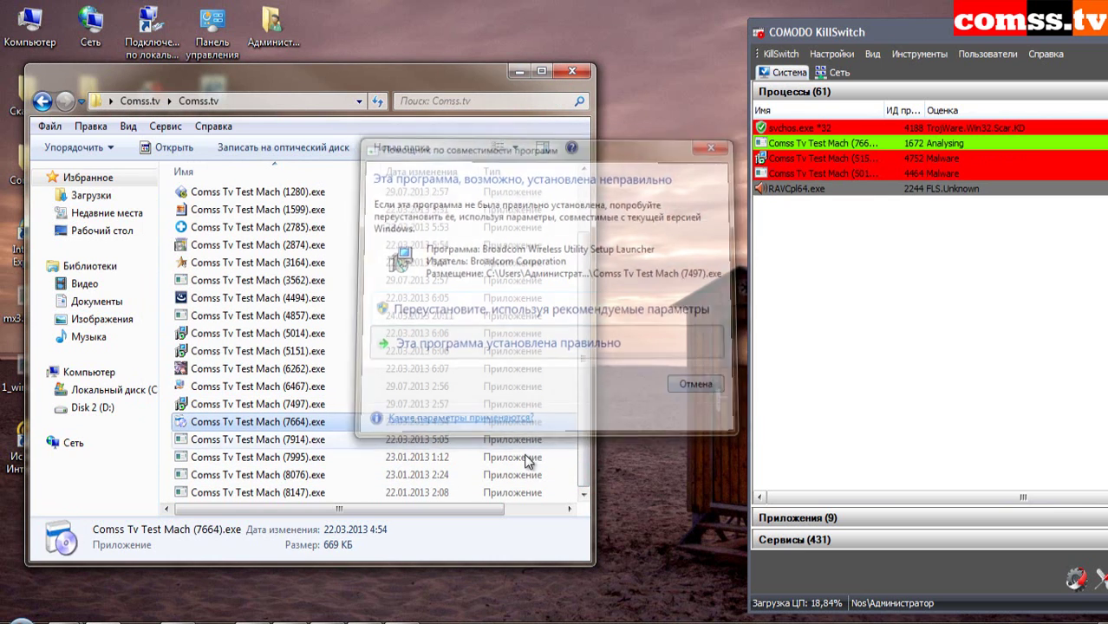
left_click(308, 443)
double_click(308, 457)
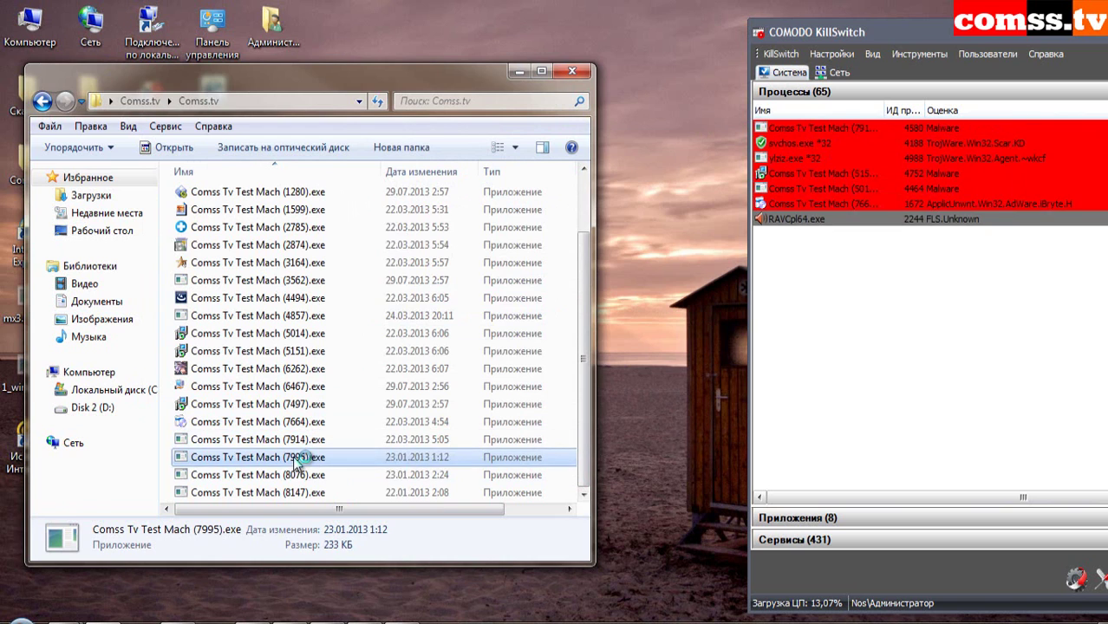
left_click(732, 328)
- Launch sample (8076), deny ylziz.exe network access, dismiss the Win32 error, and scroll back to the top
double_click(330, 475)
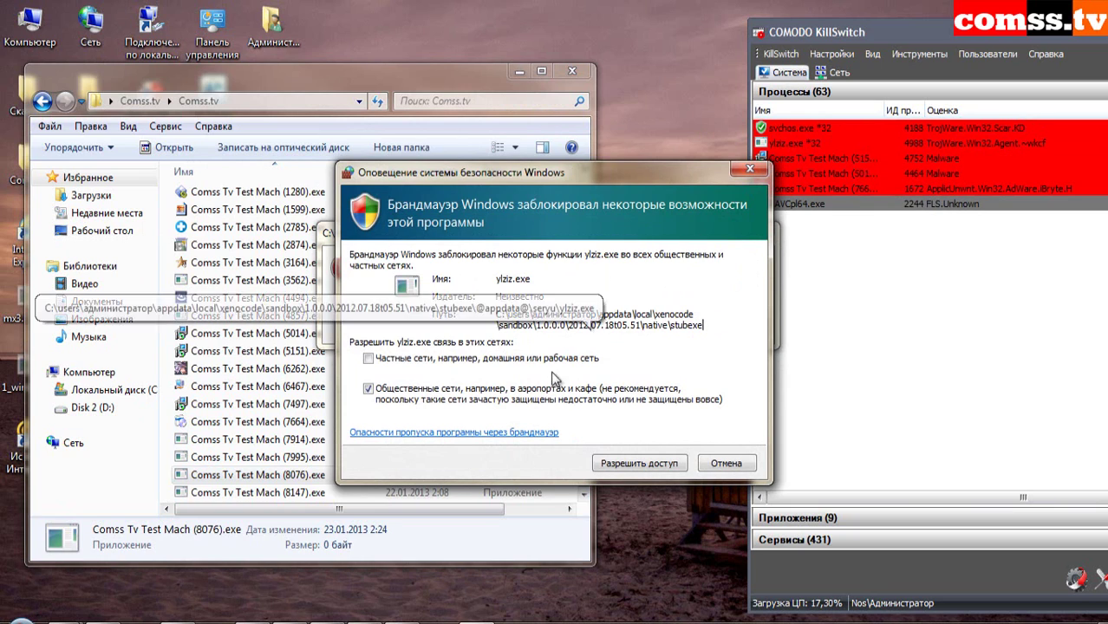
left_click(369, 388)
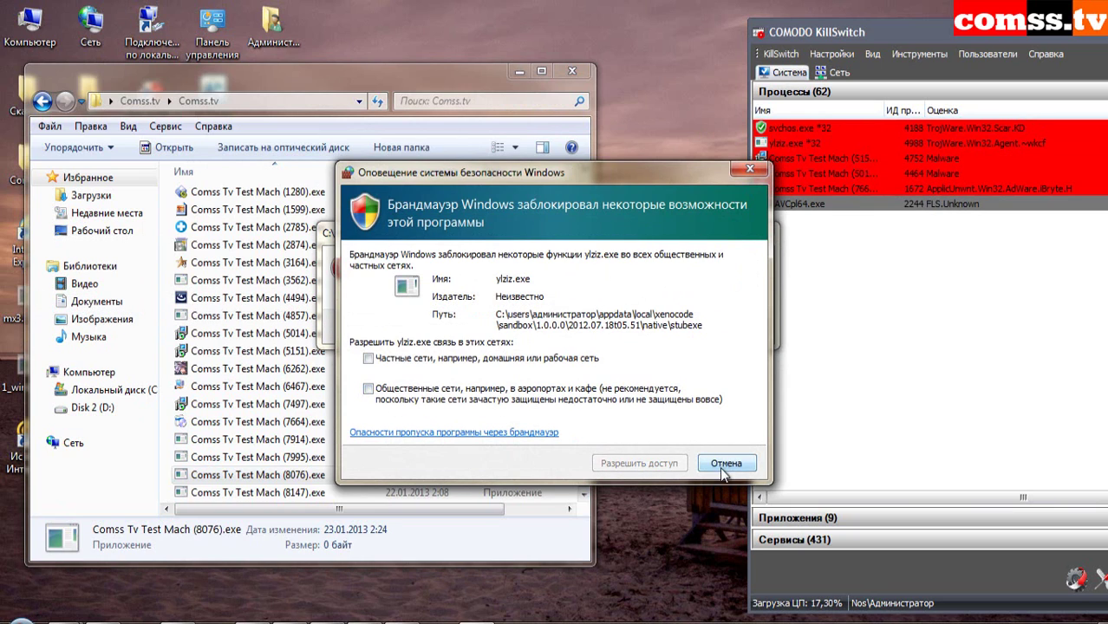
left_click(723, 465)
left_click(736, 326)
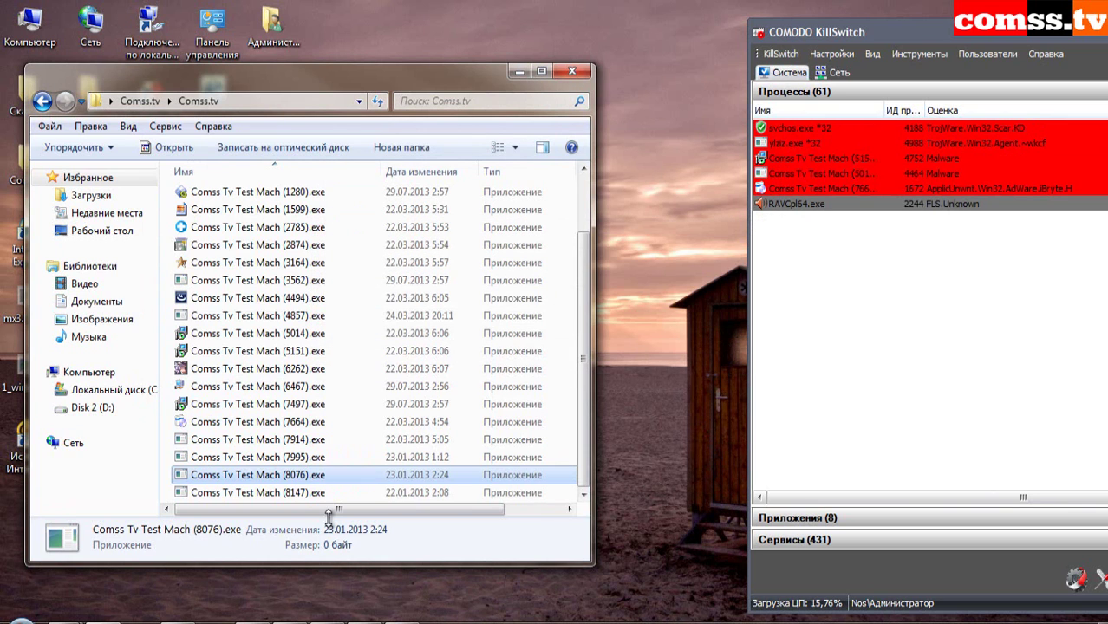
left_click(258, 493)
scroll(587, 408, "up", 1)
scroll(586, 400, "up", 1)
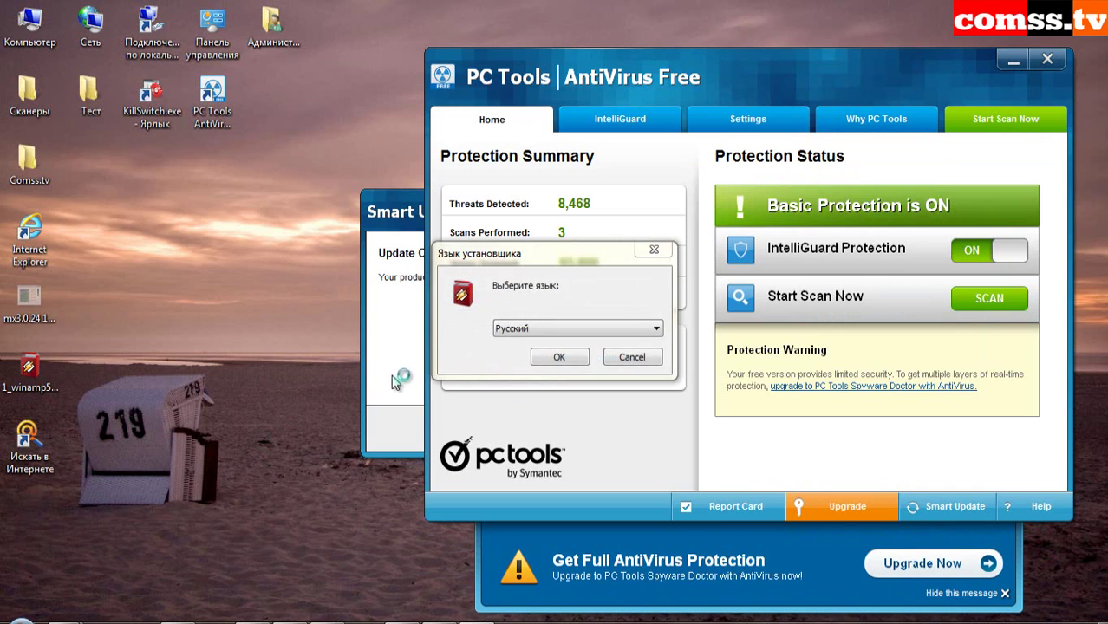
- Accept Russian as the Winamp installer language and dismiss the Internet Explorer add-on bar
left_click(560, 357)
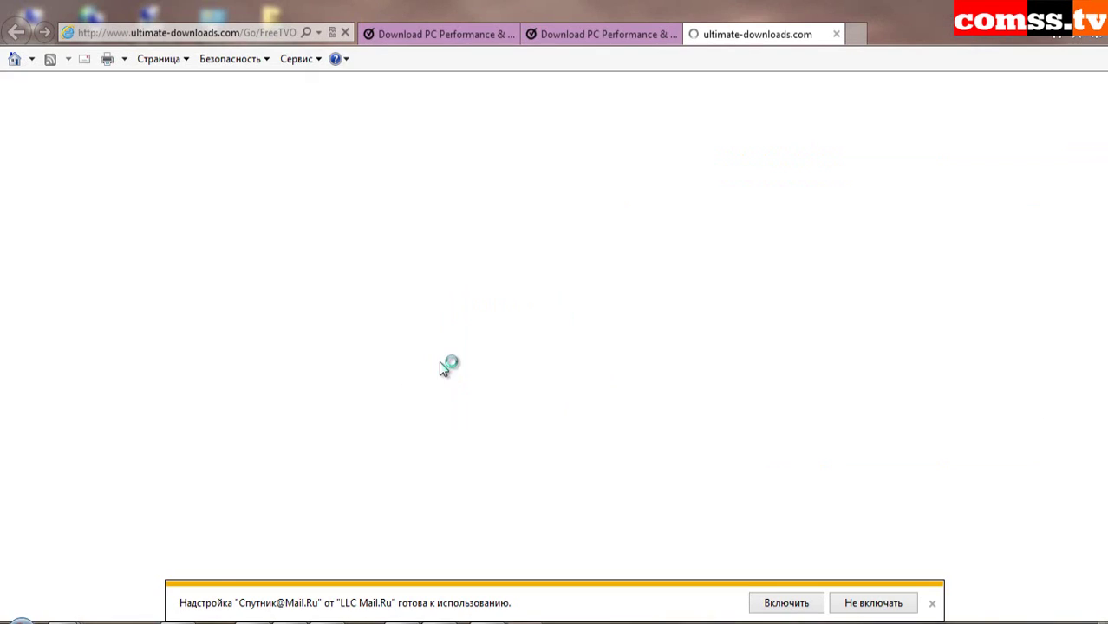
left_click(786, 603)
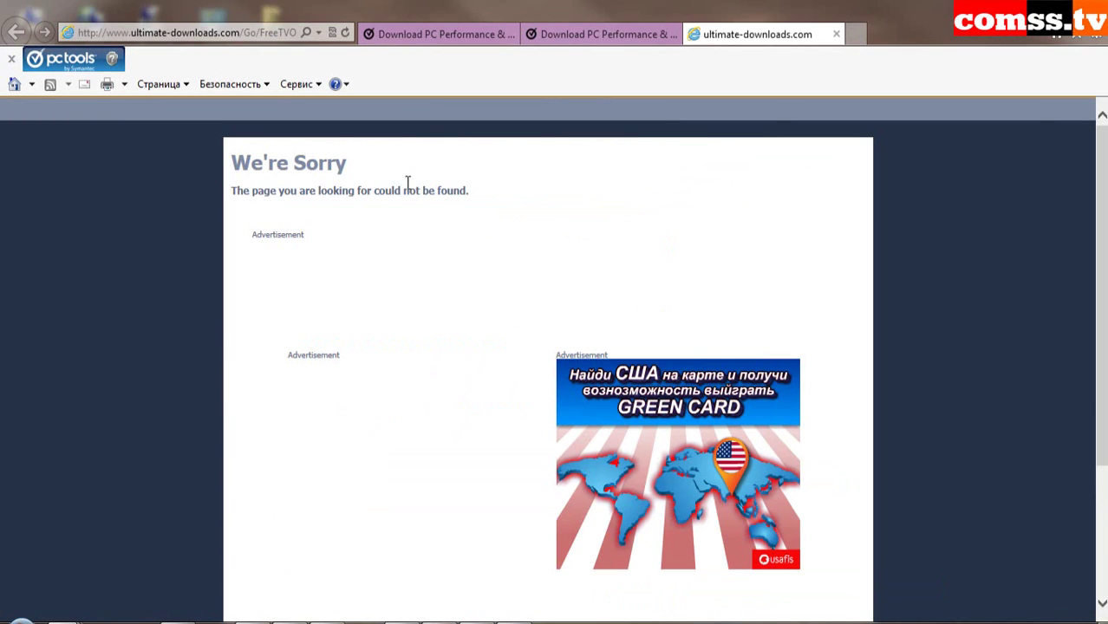
- Close the ultimate-downloads.com tab and Optimum Installer, then accept Winamp's license with default components and shortcuts
left_click(837, 35)
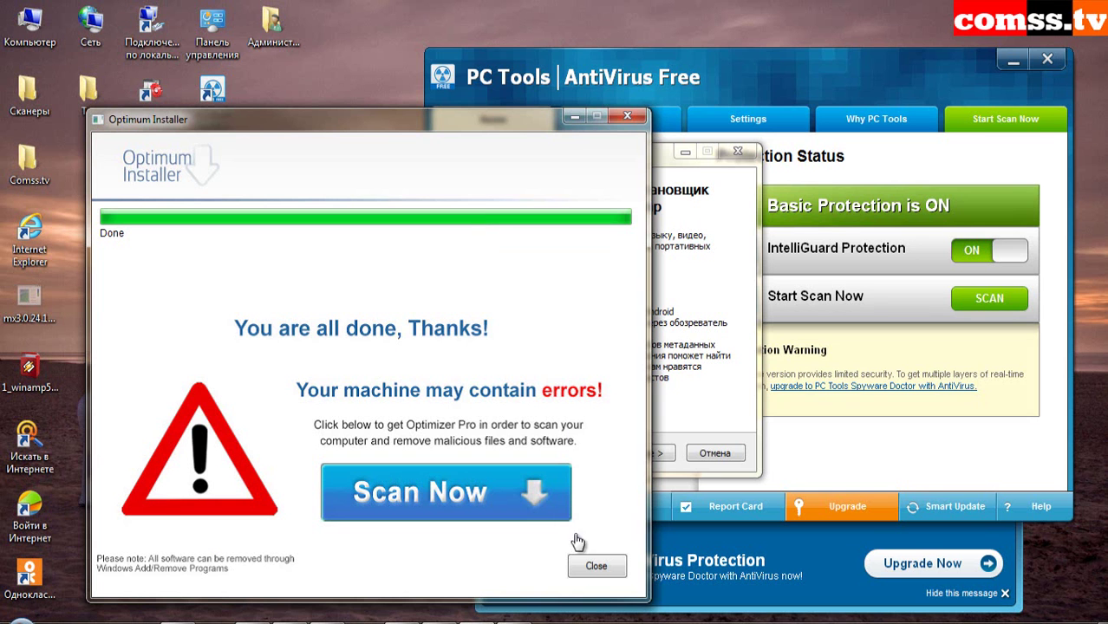
left_click(596, 565)
left_click(646, 453)
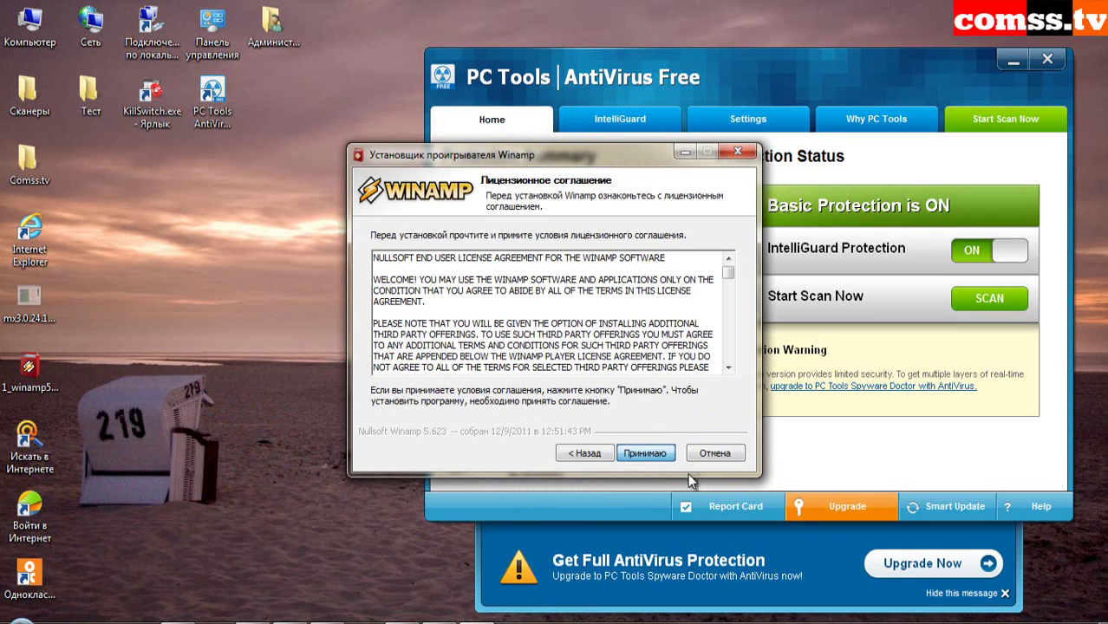
left_click(664, 457)
left_click(659, 456)
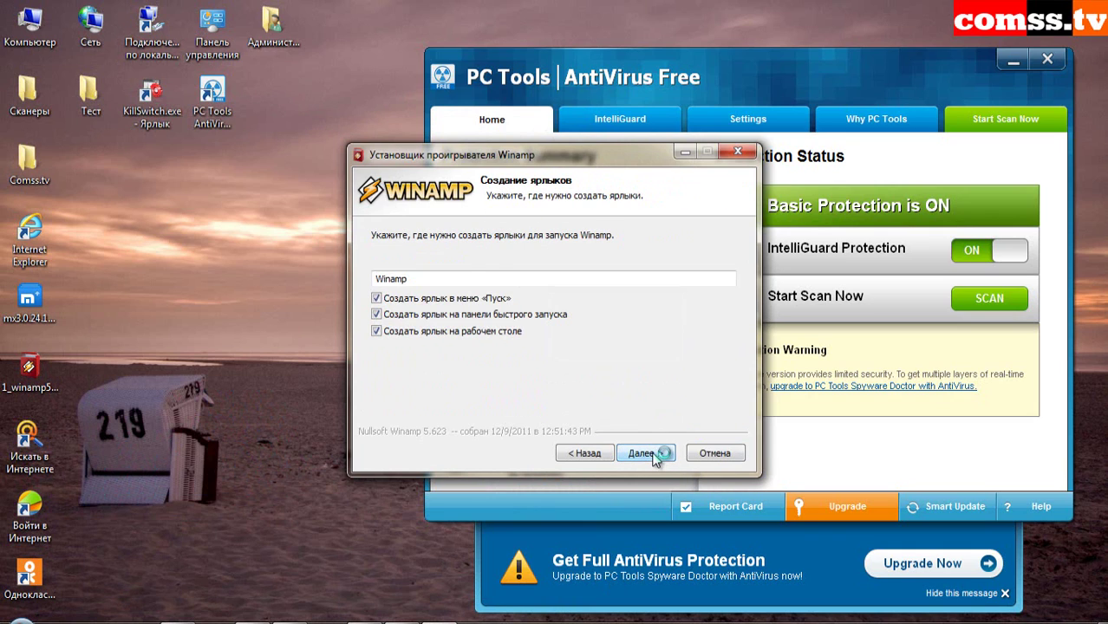
left_click(646, 454)
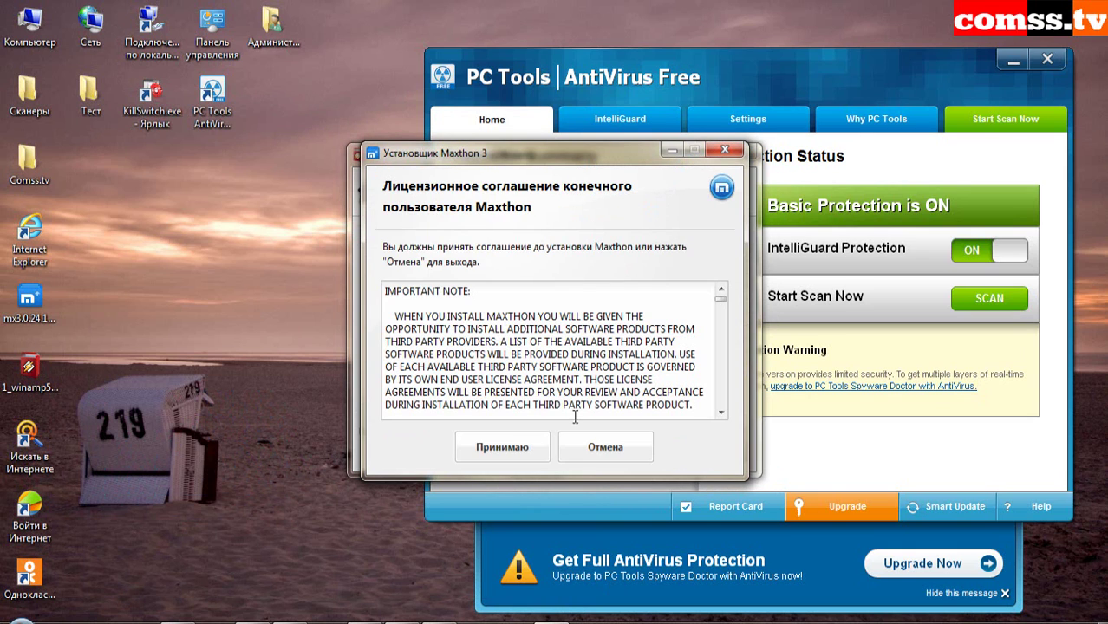
- Install Maxthon after accepting its license, without launching it at the end
left_click(502, 447)
left_click(605, 371)
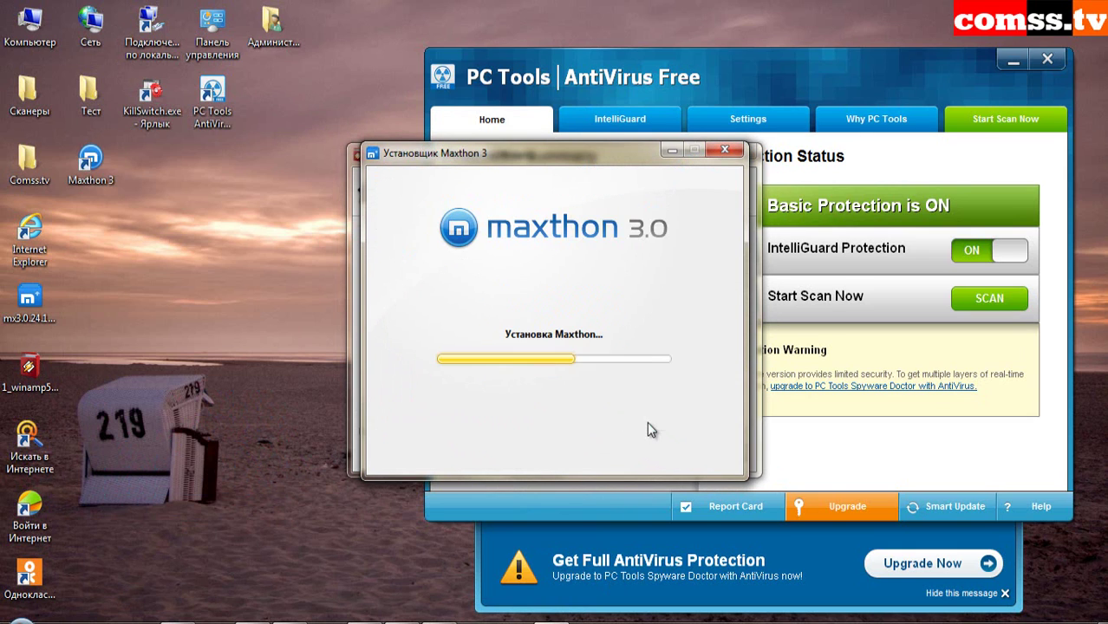
left_click(509, 351)
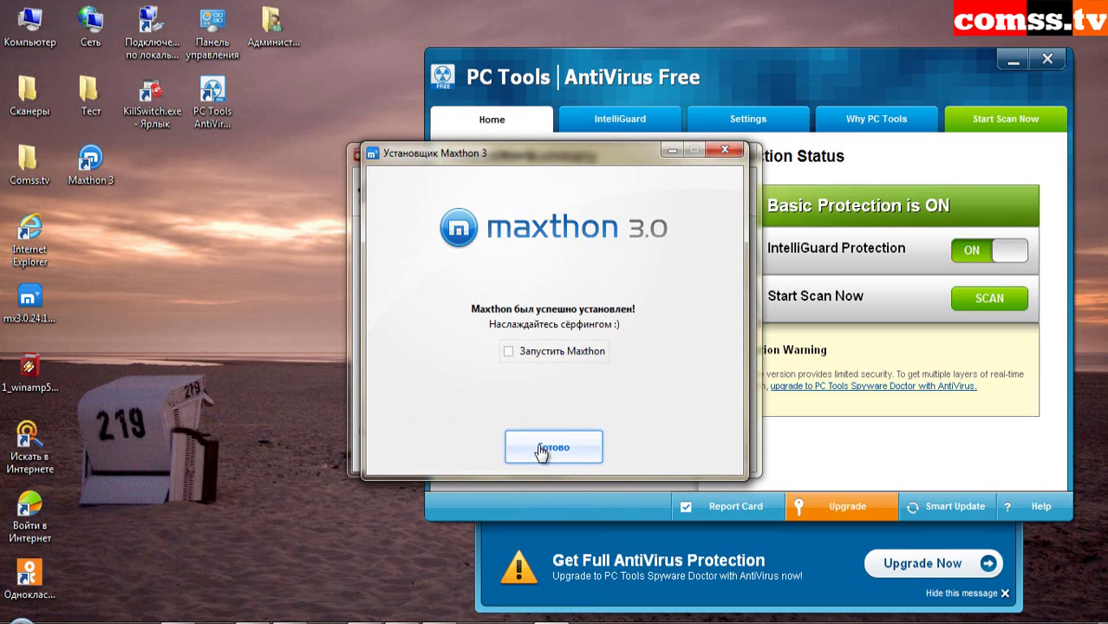
left_click(541, 452)
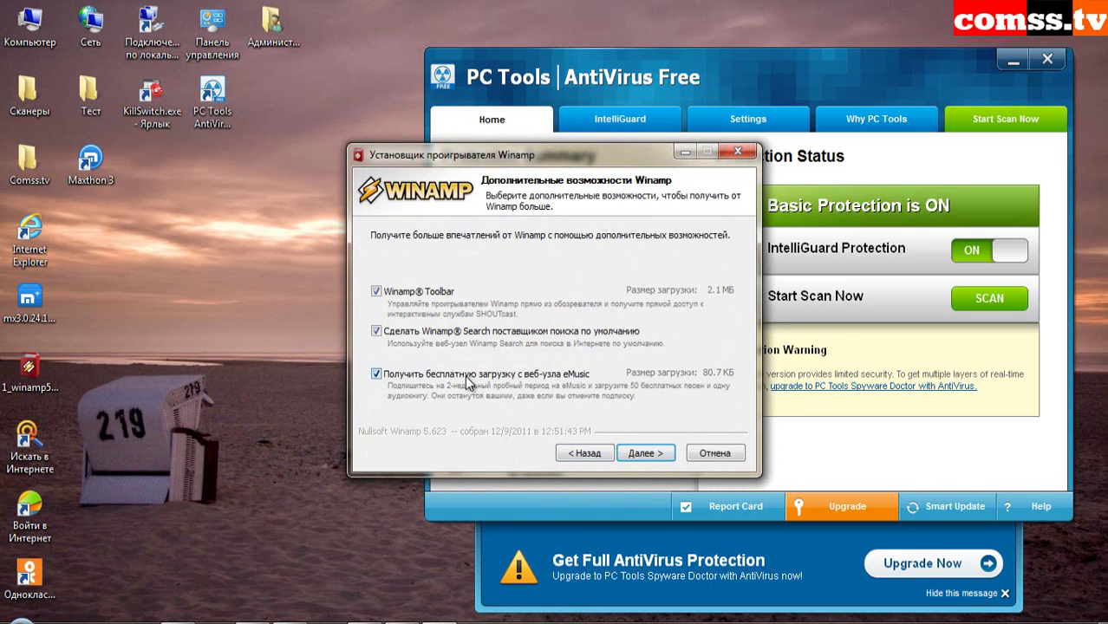
- Finish the Winamp installation, deny its network access, and close the Smart Update notice
key("Return")
left_click(653, 452)
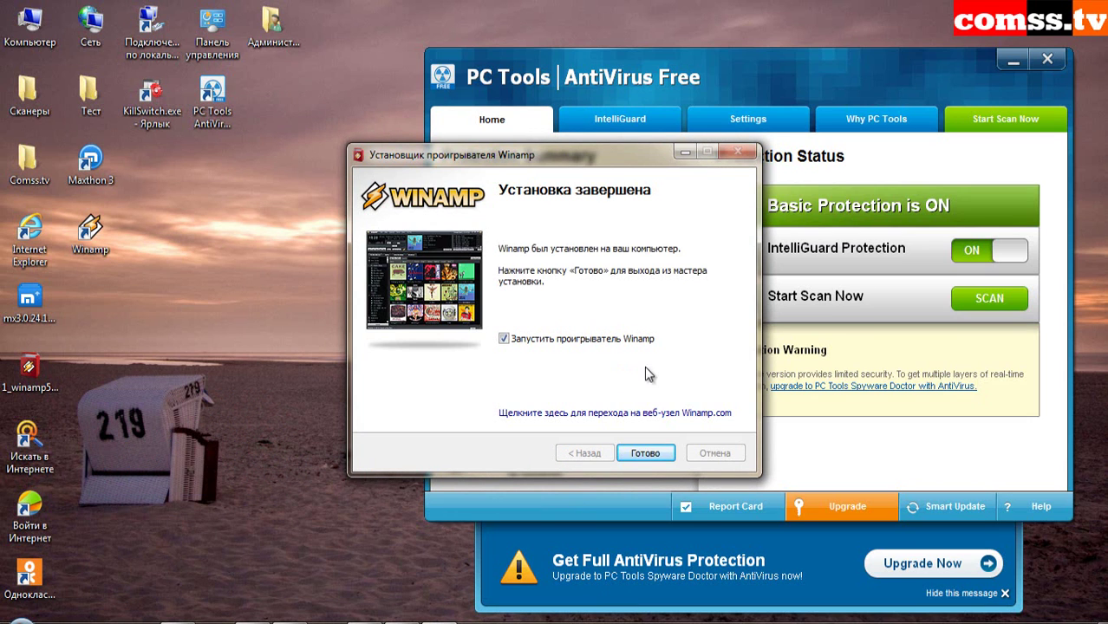
key("Return")
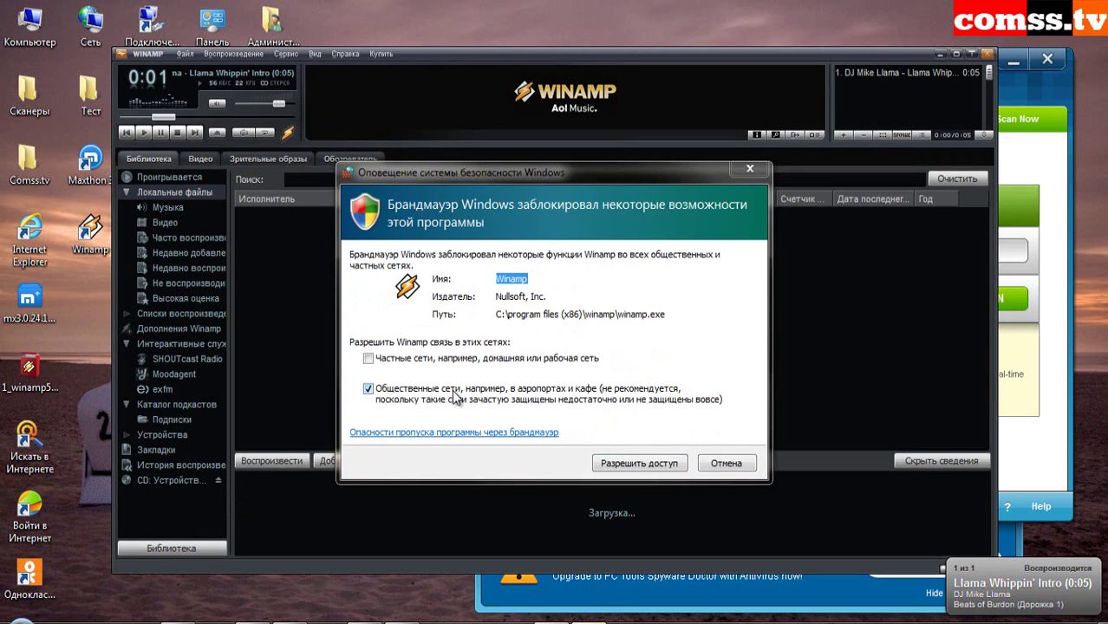
left_click(711, 462)
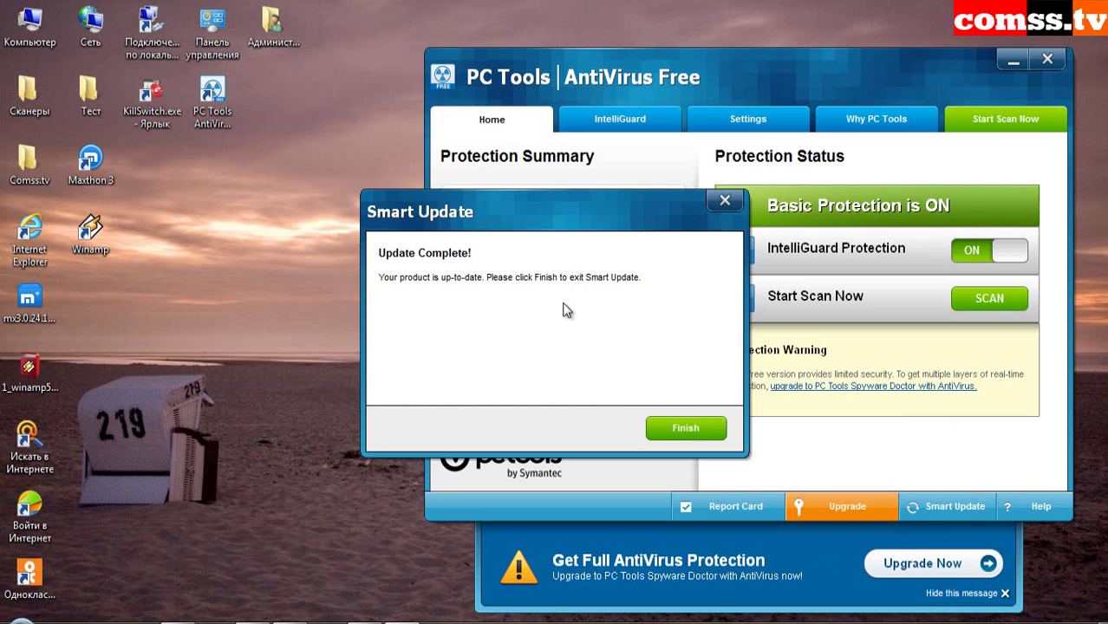
left_click(670, 425)
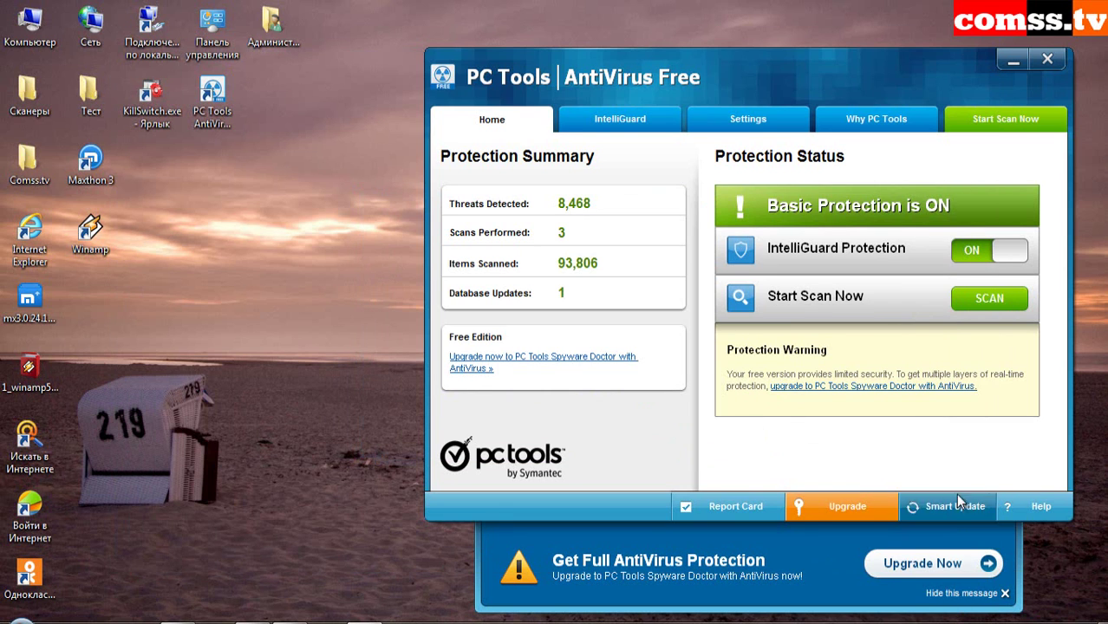
- Run an Intelli-Scan, dismiss the summary of 4 removed infections, and close PC Tools AntiVirus
left_click(994, 121)
left_click(539, 315)
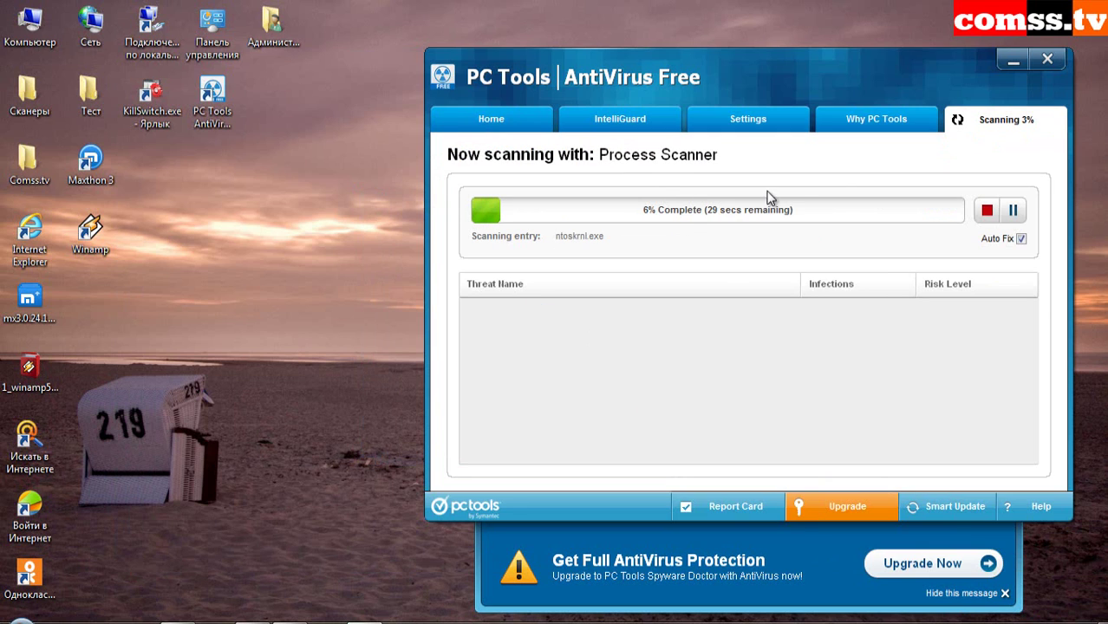
left_click_drag(828, 68, 784, 65)
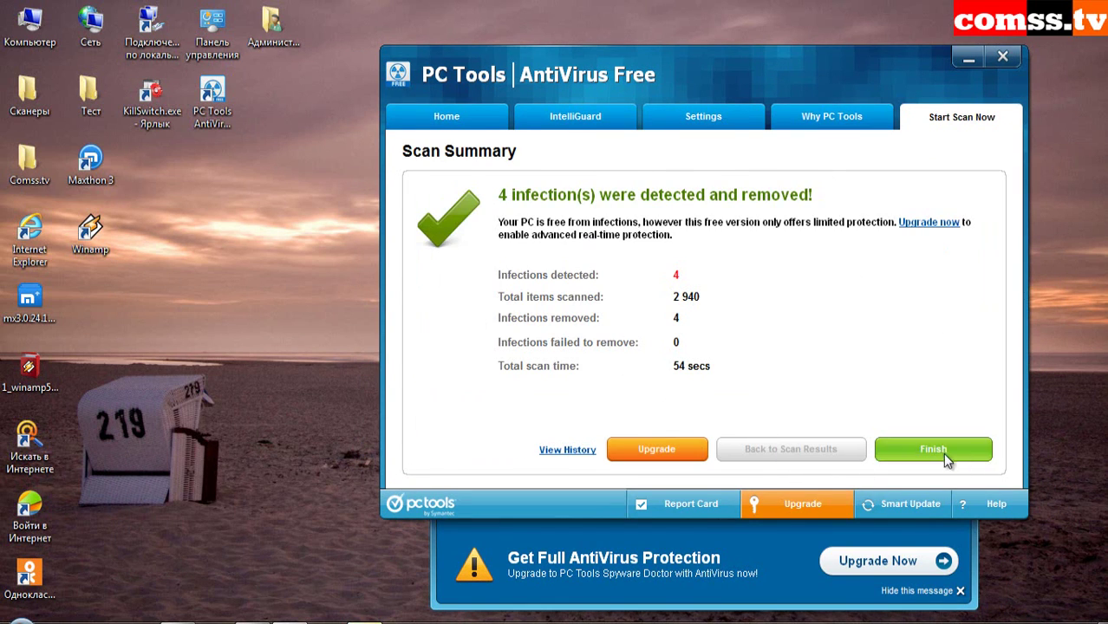
left_click(945, 455)
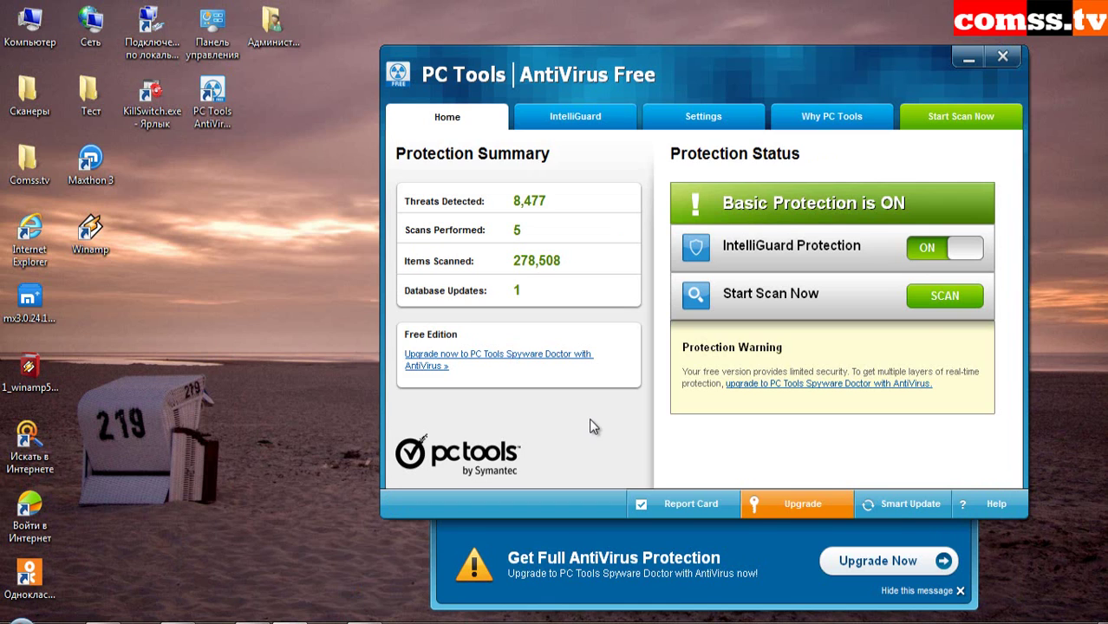
left_click(1003, 56)
- Open Comss.tv > Comss.tv and send all 22 test files to the Recycle Bin
double_click(46, 174)
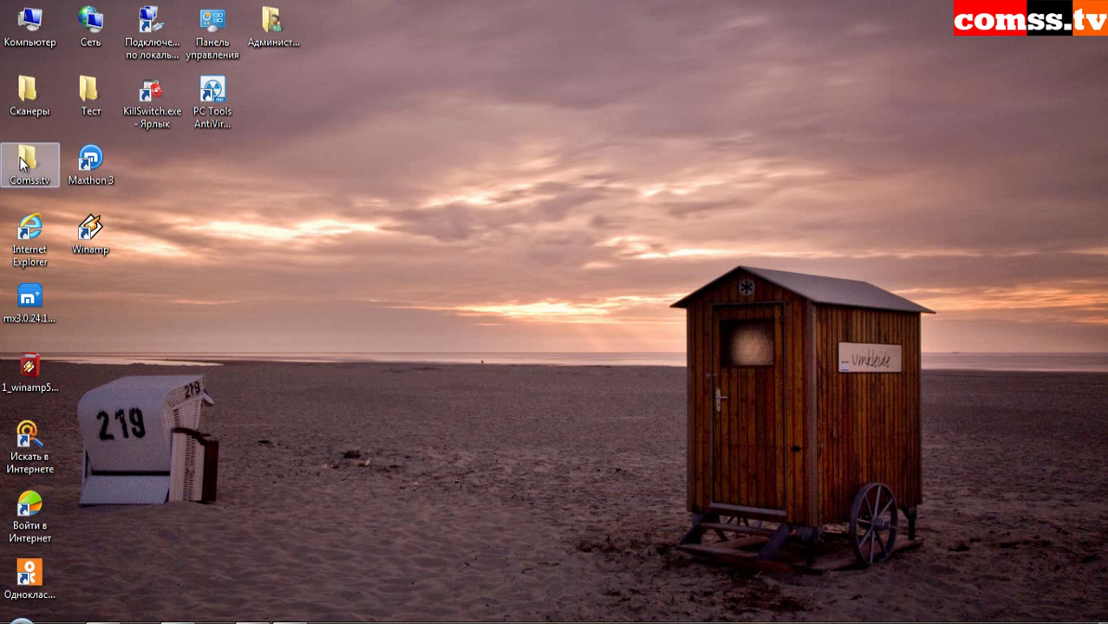
double_click(243, 198)
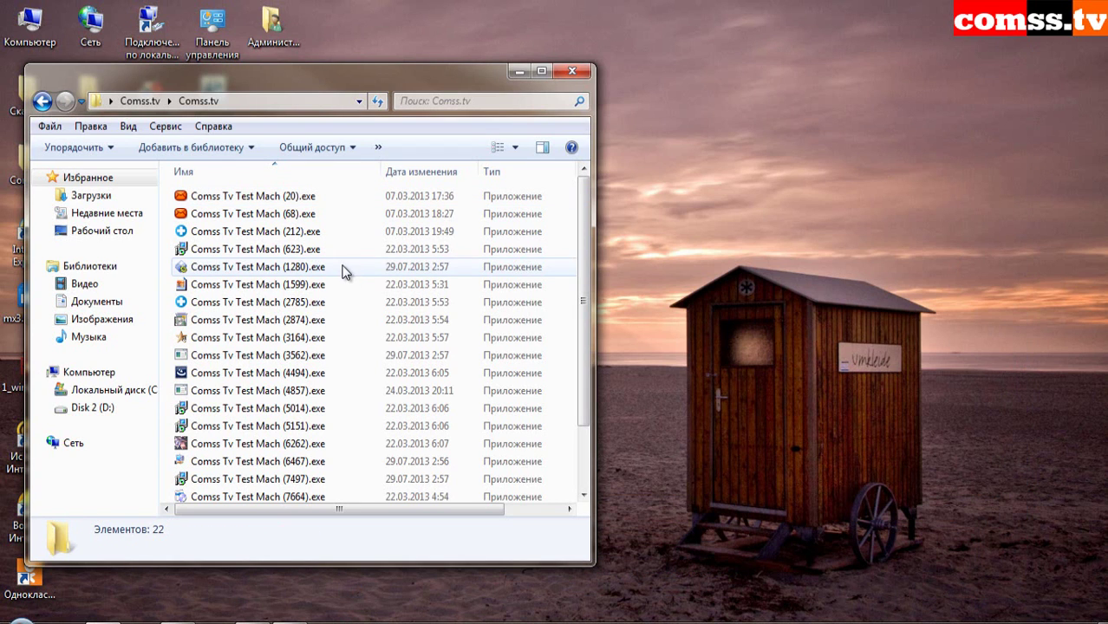
left_click(343, 269)
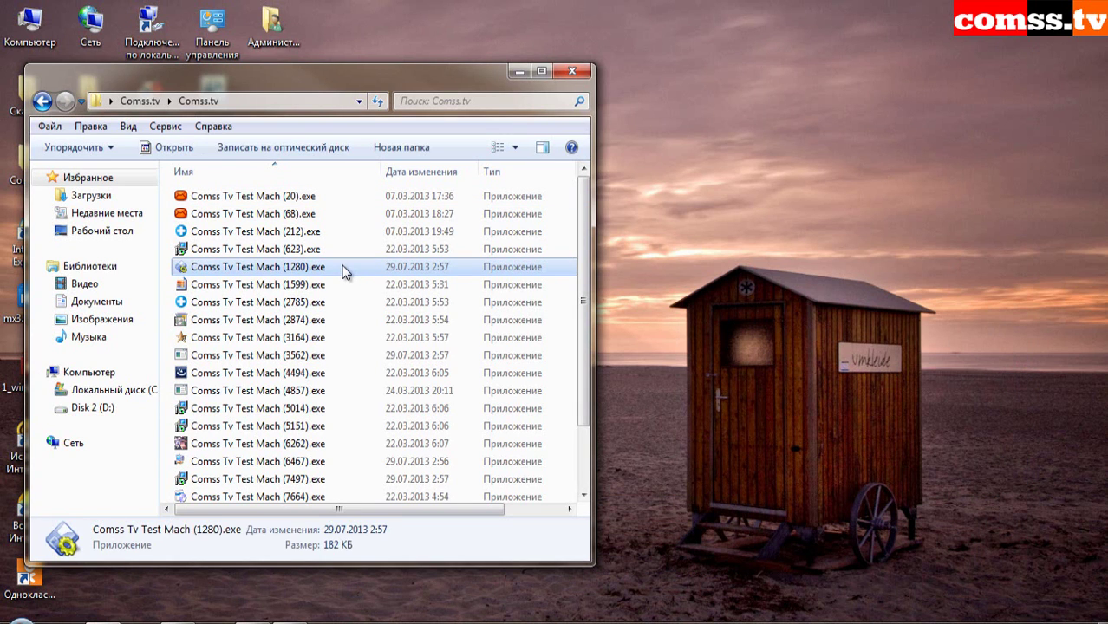
key("ctrl+a")
key("Delete")
left_click(628, 330)
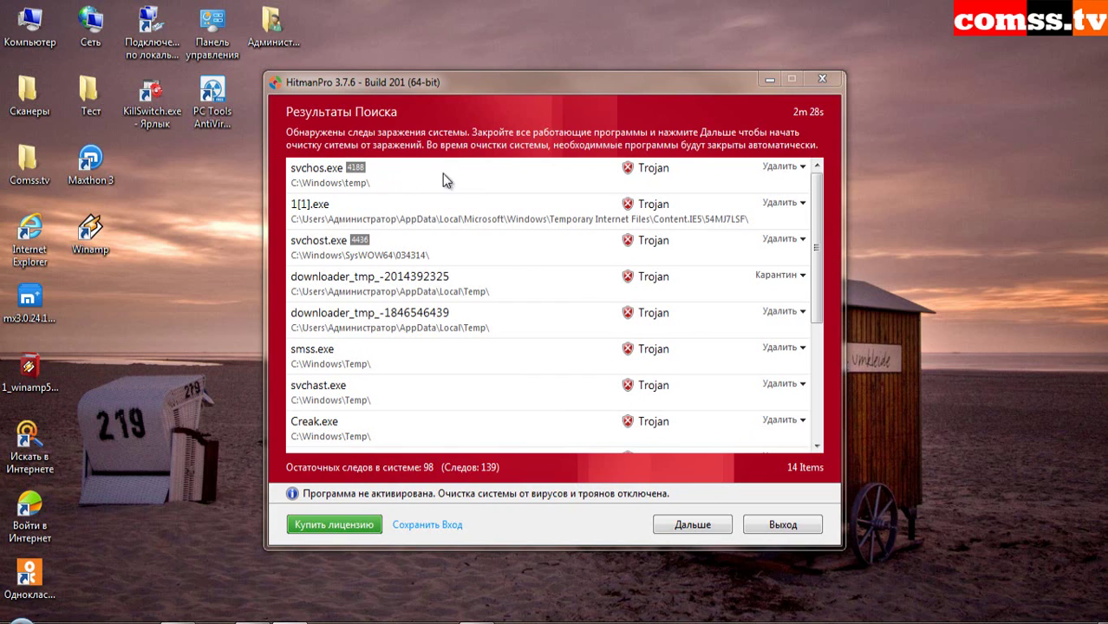
- Expand detection names for svchos.exe, 1[1].exe, svchost.exe, both downloader_tmp files, and smss.exe
left_click(423, 182)
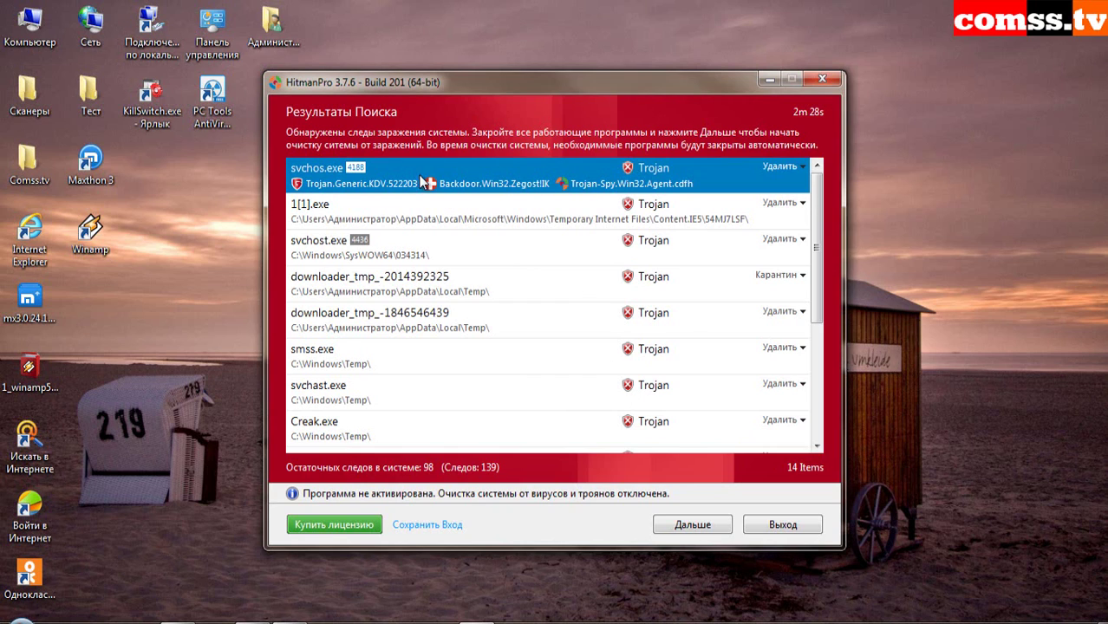
left_click(551, 213)
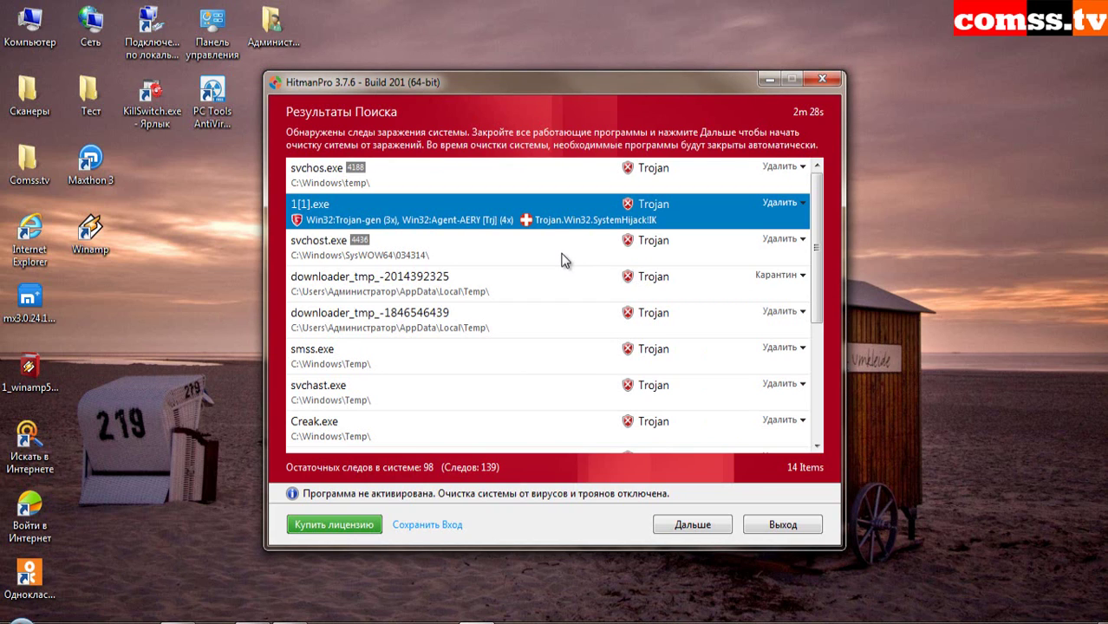
left_click(521, 251)
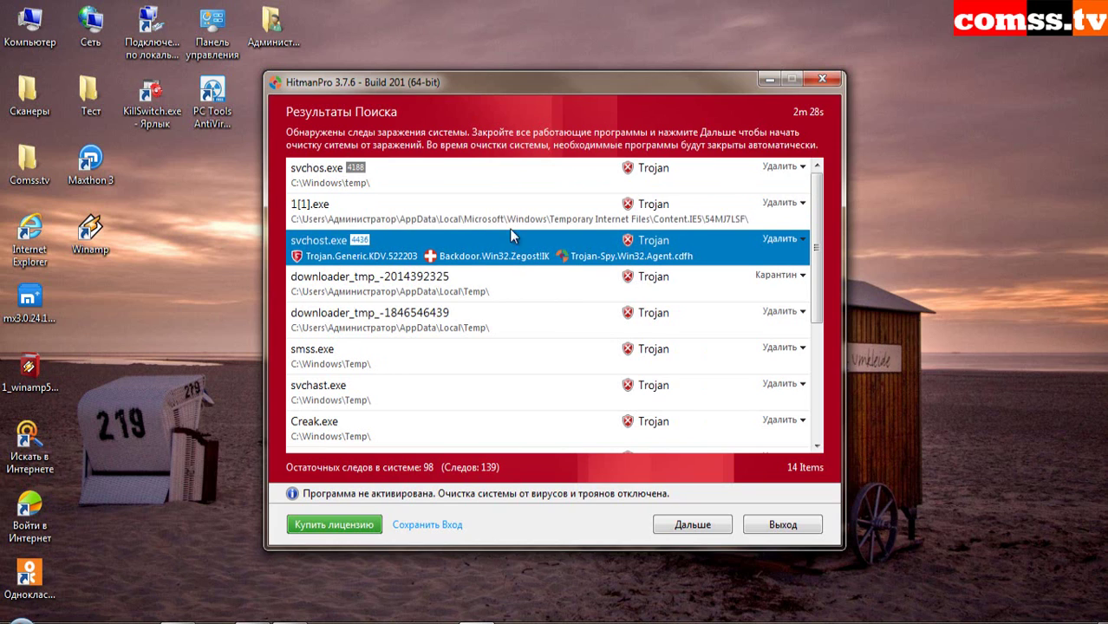
left_click(547, 287)
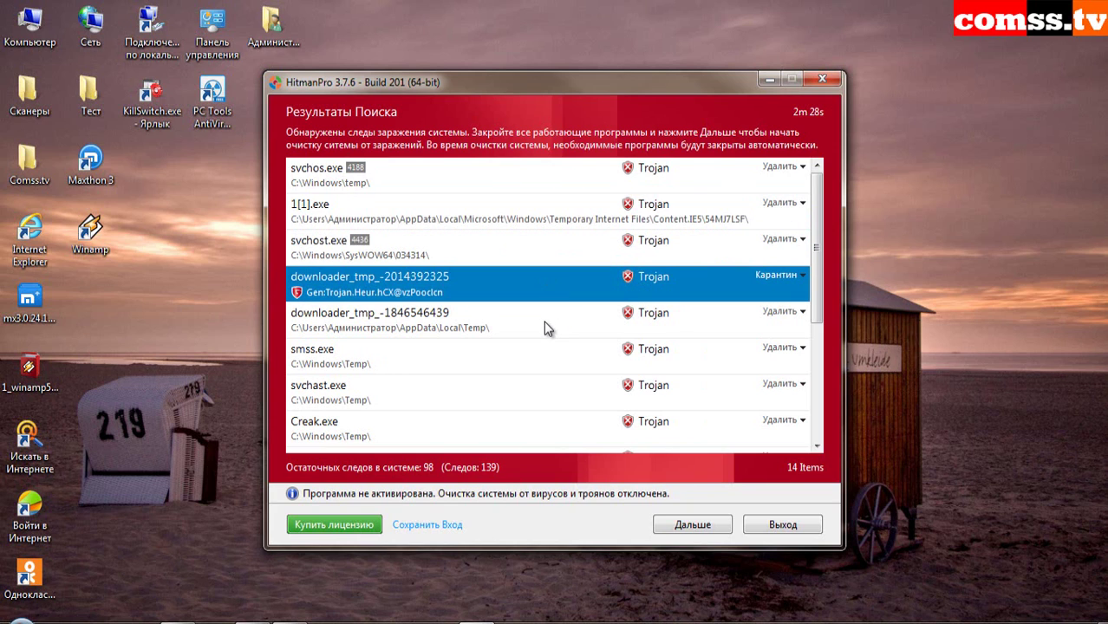
left_click(543, 320)
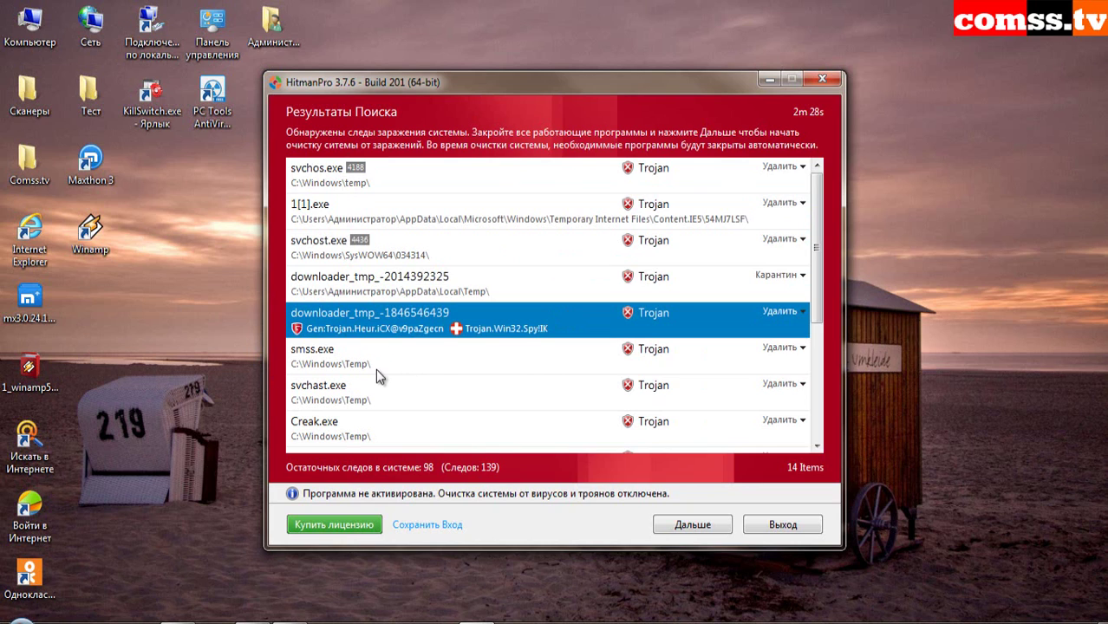
left_click(454, 352)
- Expand detections for svchast.exe, Creak.exe, ЛўХјдИЛЖш.exe, »ГФЮ.exe, svchosti.exe and the second svchsot.exe
scroll(583, 381, "down", 1)
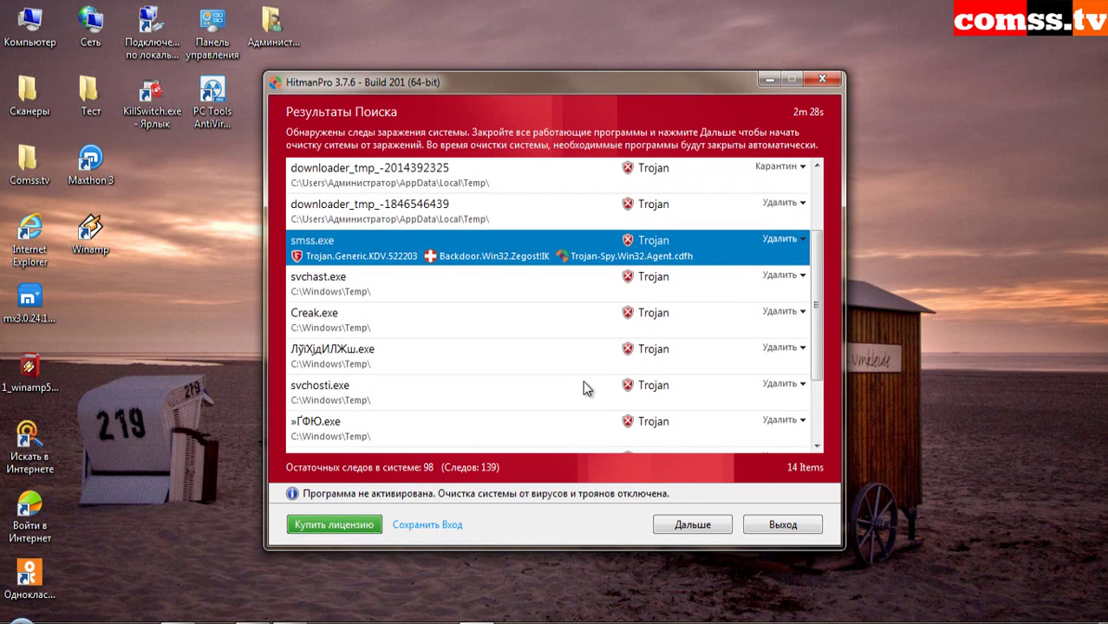
left_click(515, 292)
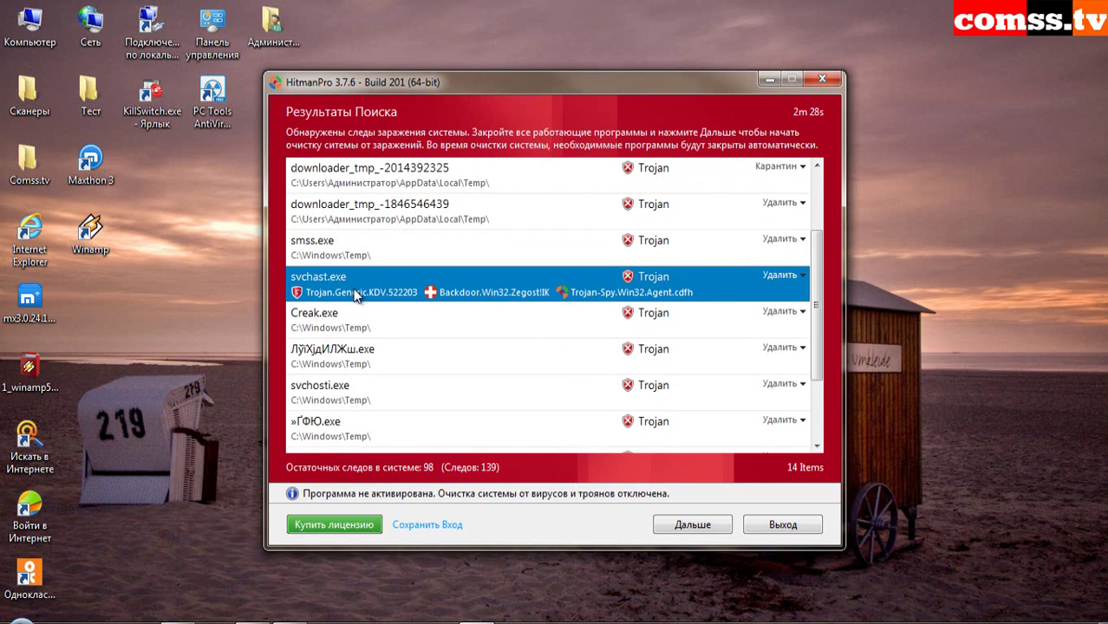
left_click(540, 318)
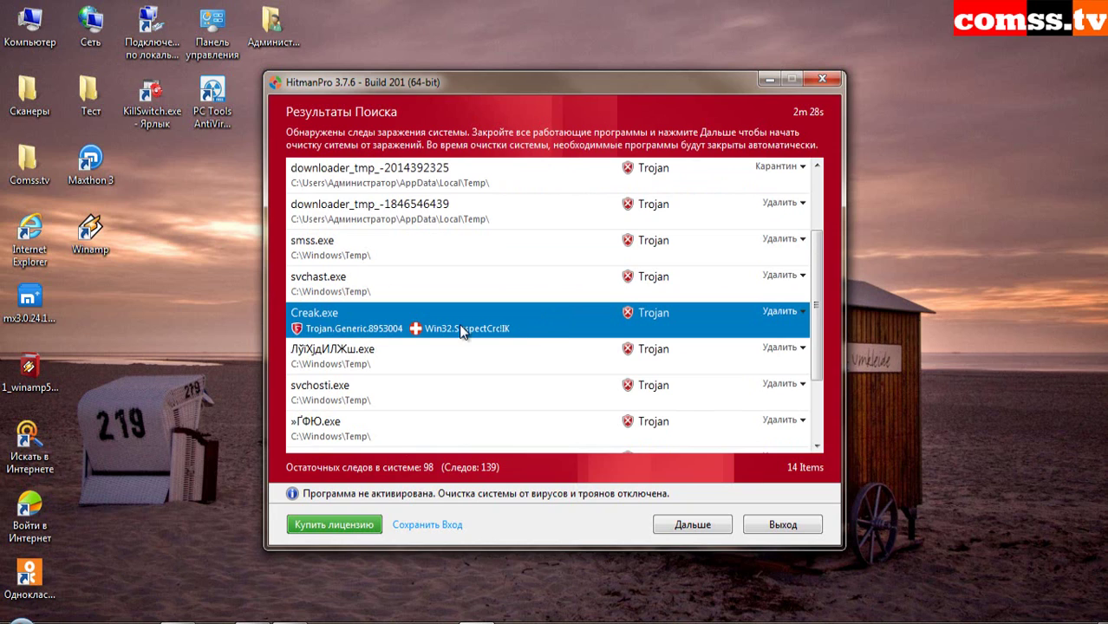
left_click(543, 357)
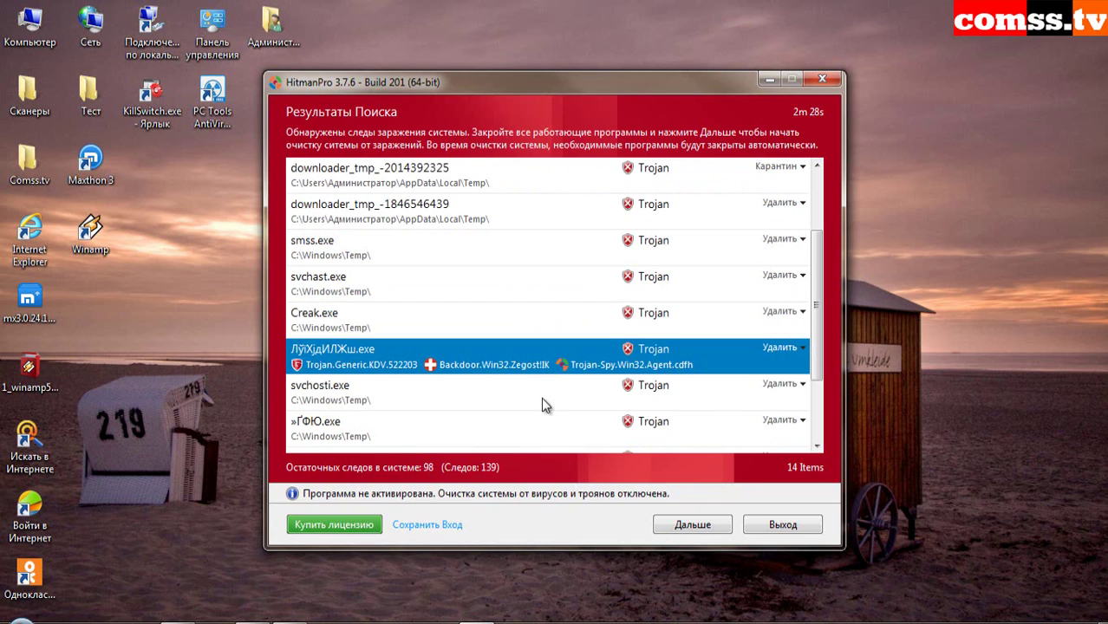
scroll(541, 393, "down", 3)
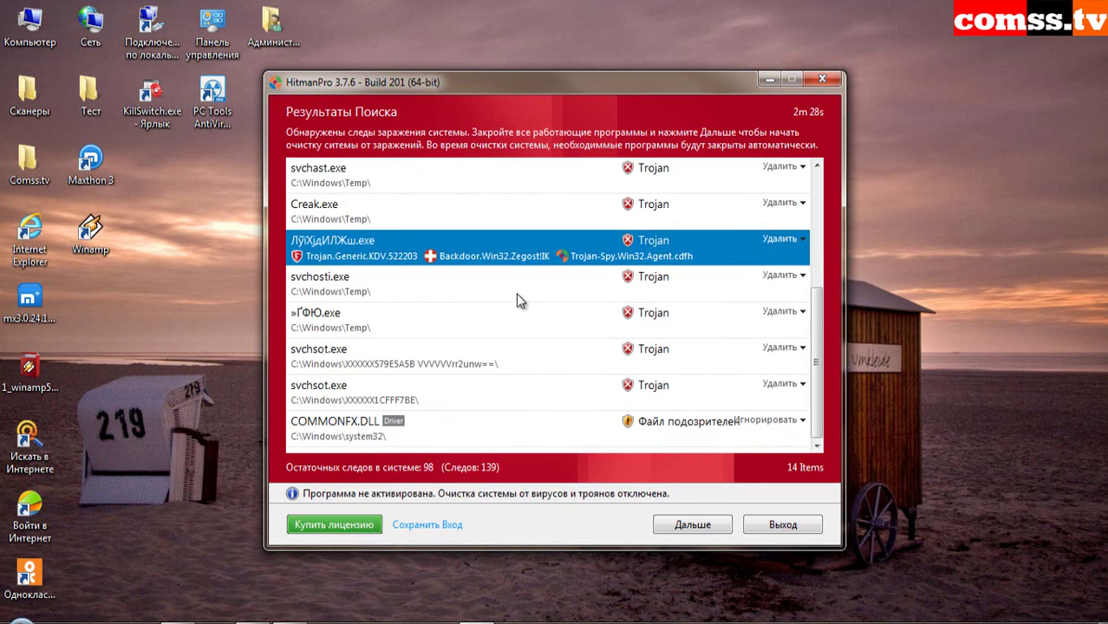
left_click(539, 334)
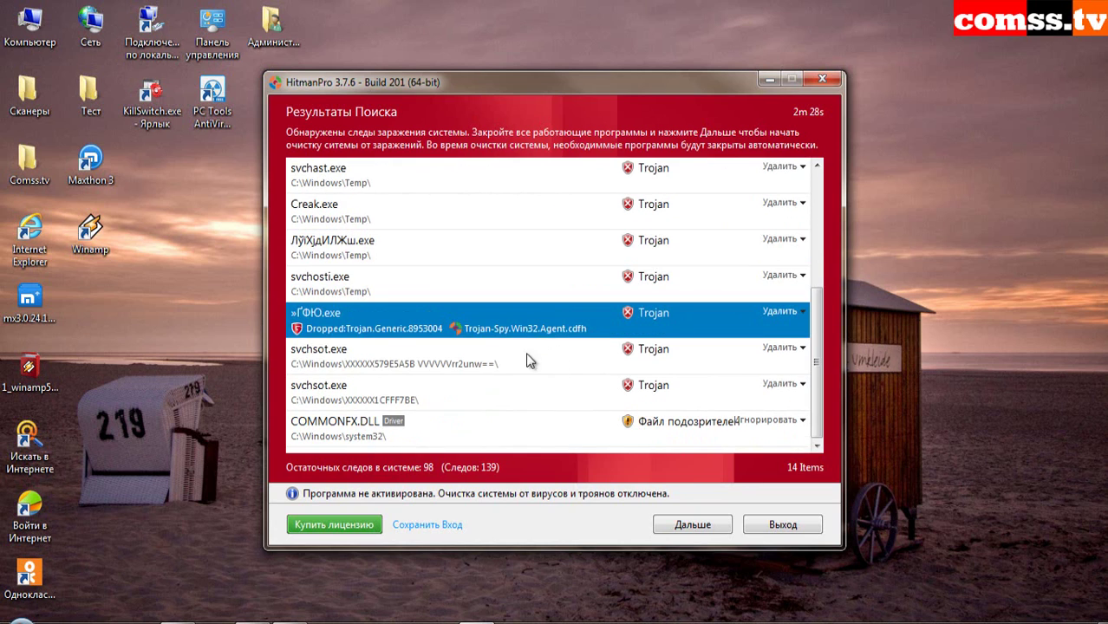
left_click(538, 282)
left_click(538, 334)
left_click(538, 405)
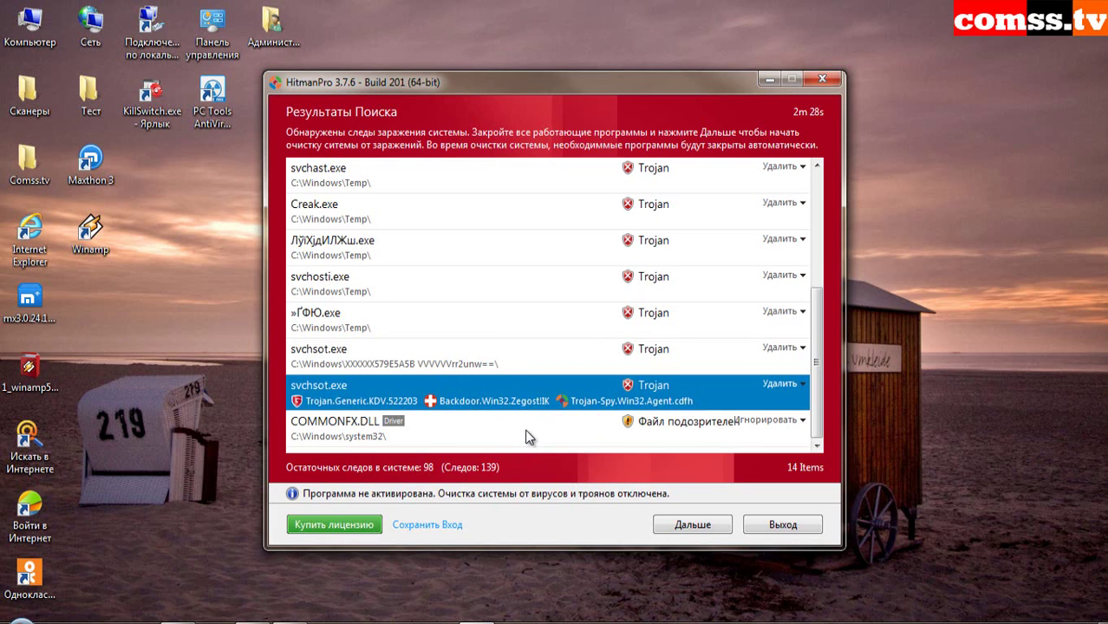
- Scroll back up and recheck the svchos.exe and svchost.exe detection names
scroll(521, 431, "up", 5)
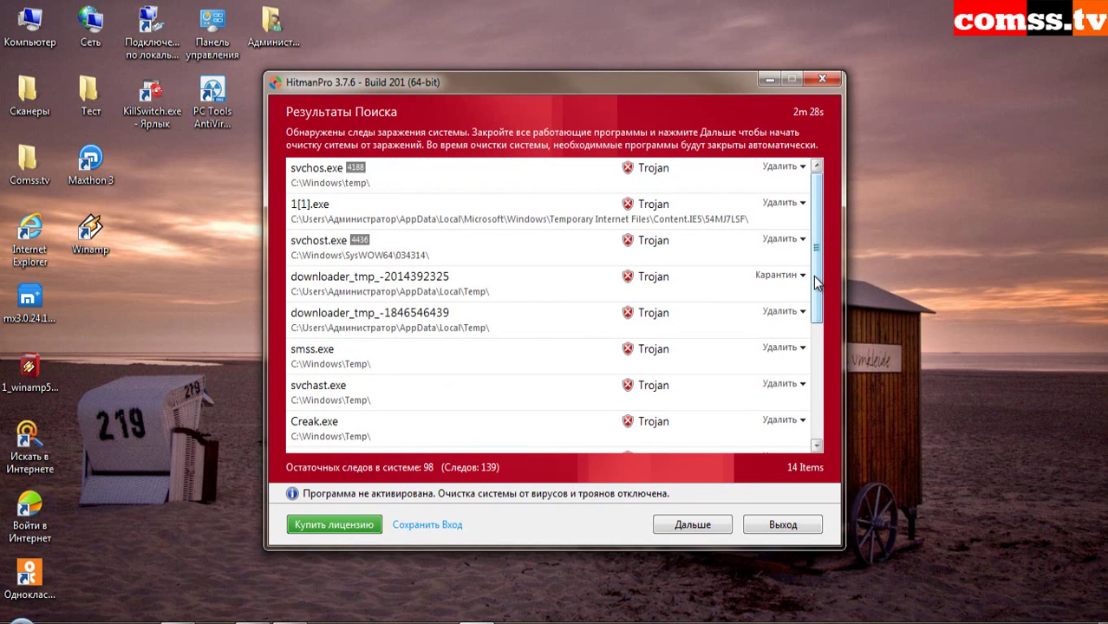
left_click_drag(815, 282, 829, 411)
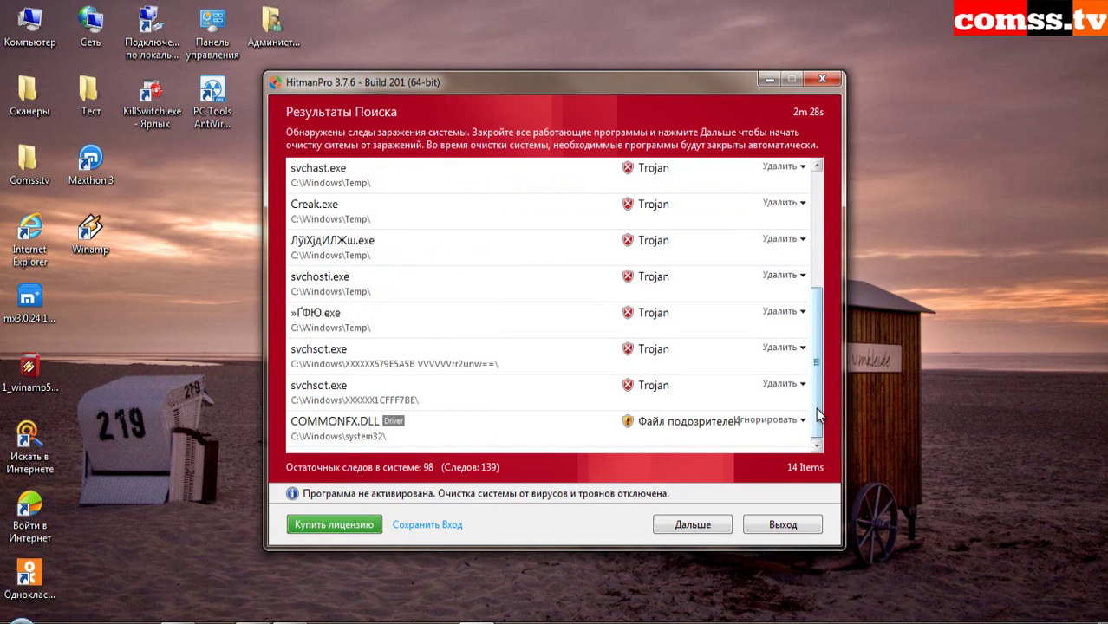
left_click_drag(816, 407, 837, 283)
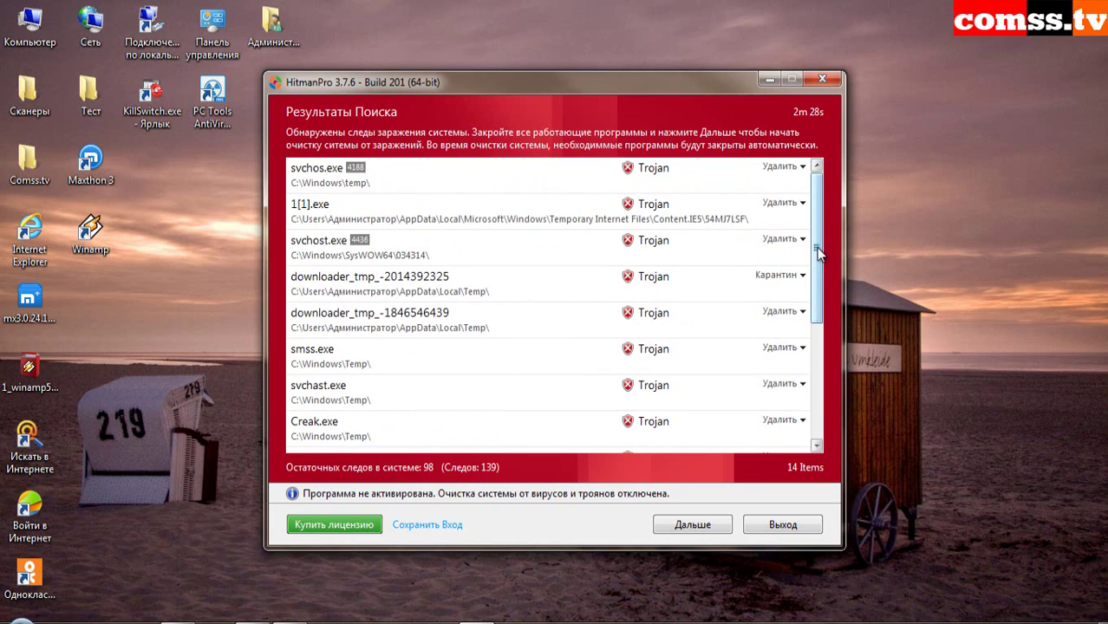
left_click(425, 170)
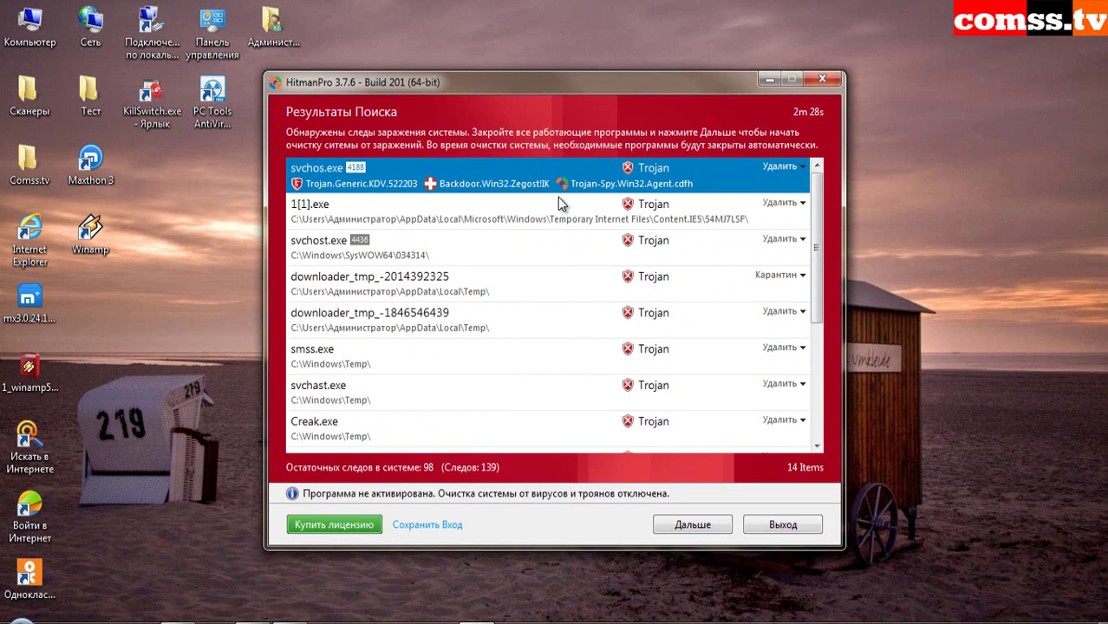
left_click(515, 258)
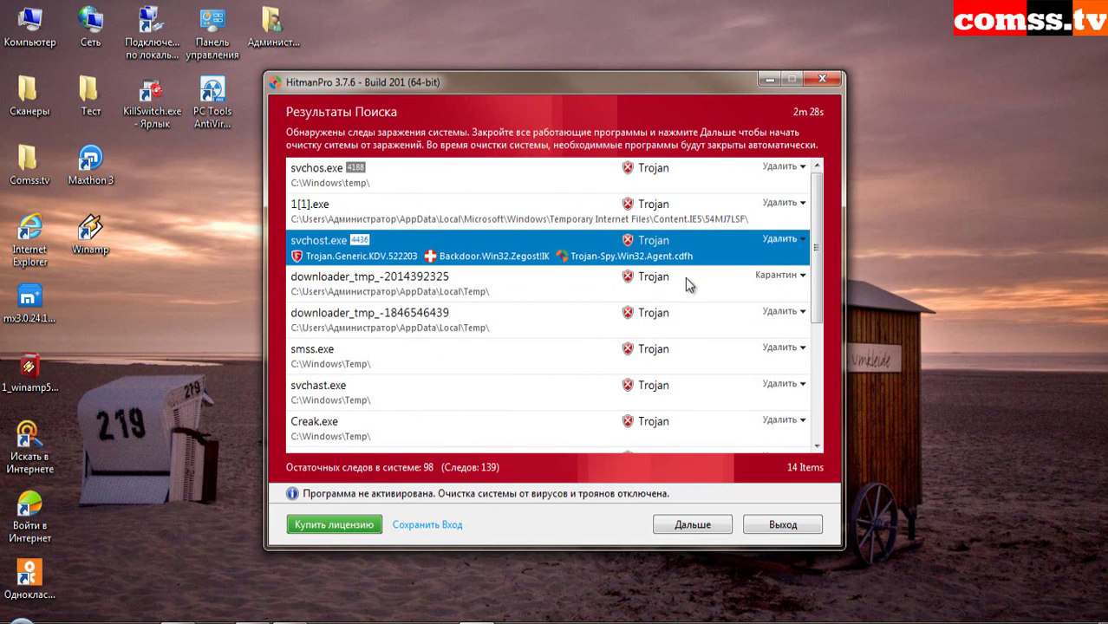
left_click_drag(817, 279, 830, 233)
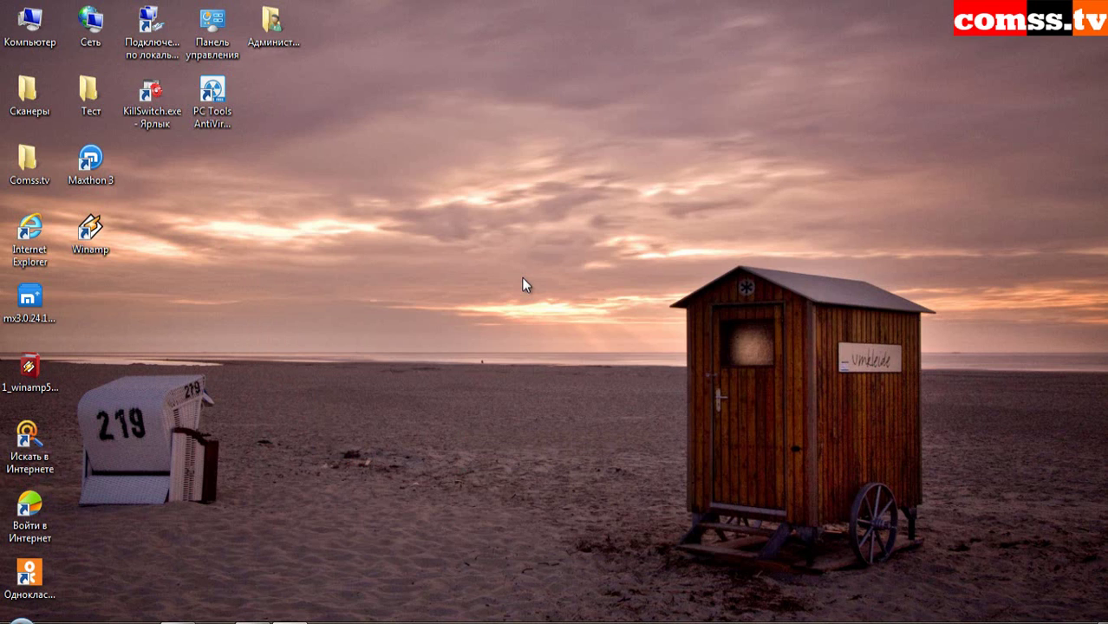